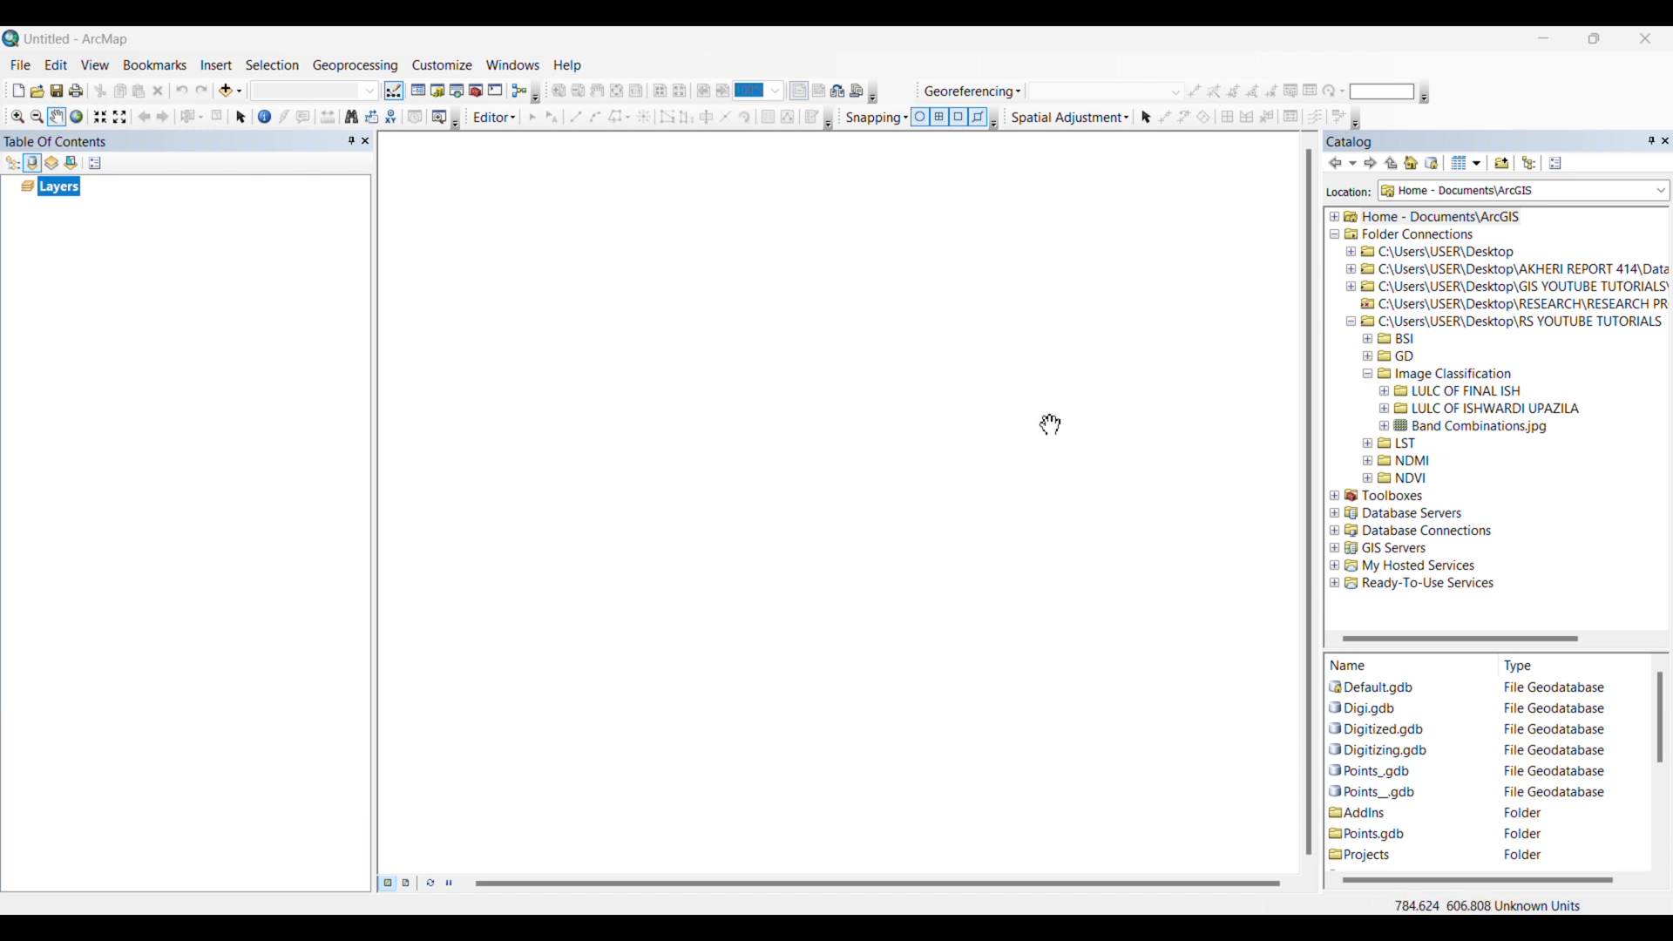
Browse to LULC OF FINAL ISH > 2021 4 Feb > Sat img and add the Landsat band raster B1 to the map.
left_click(1386, 391)
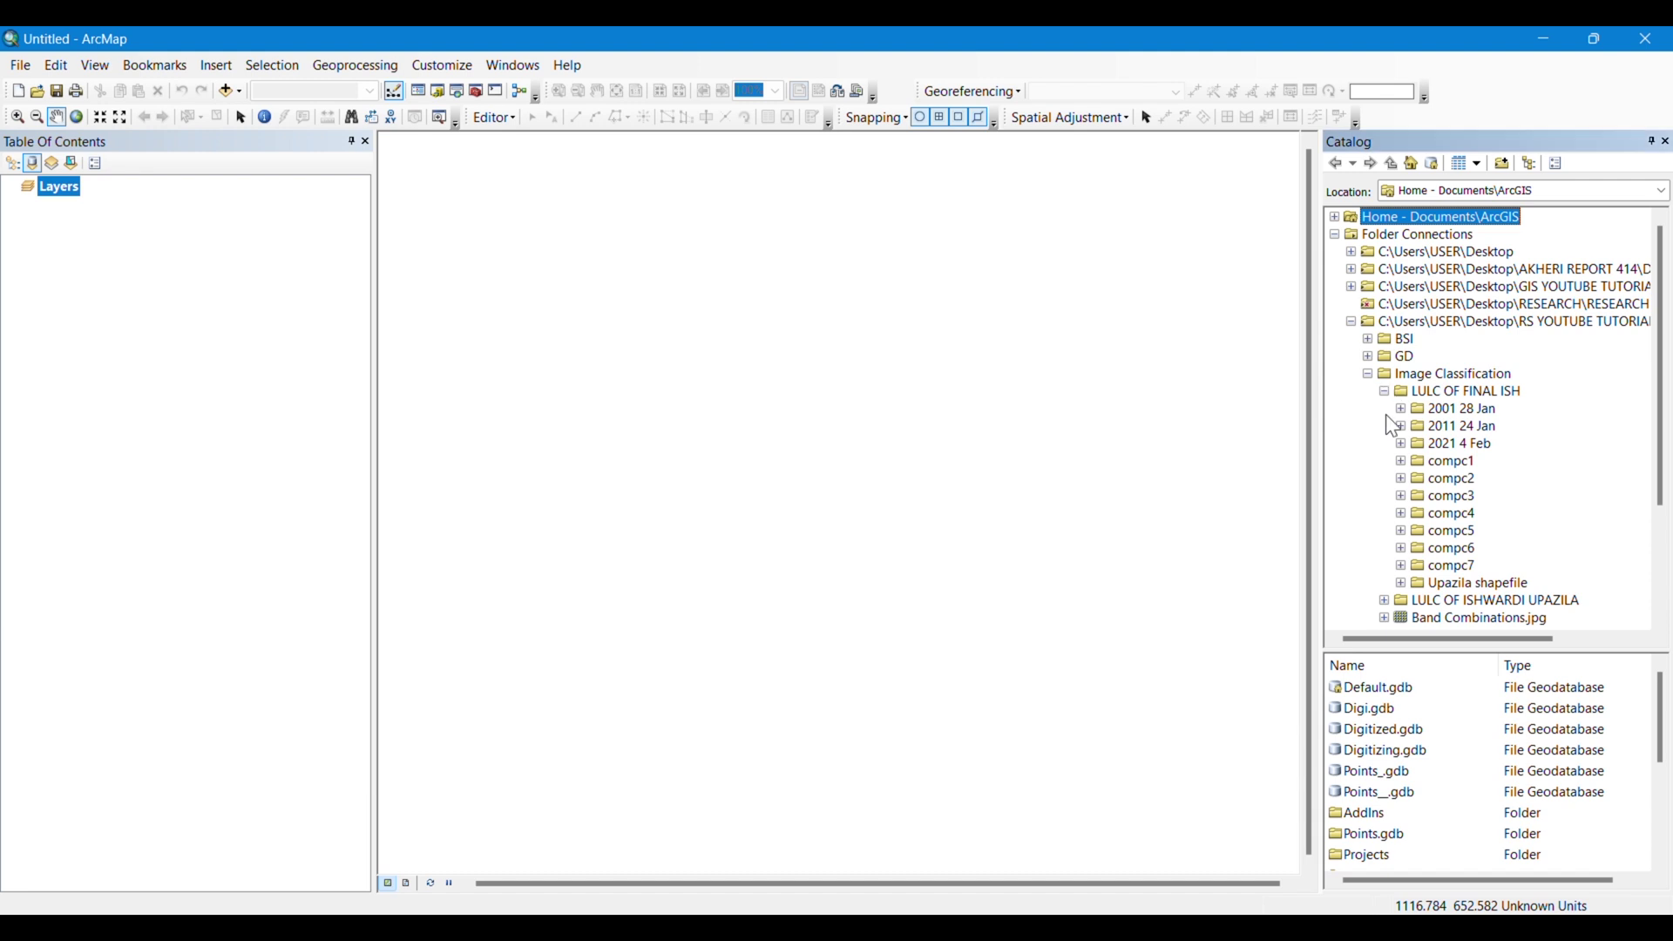
left_click(1402, 445)
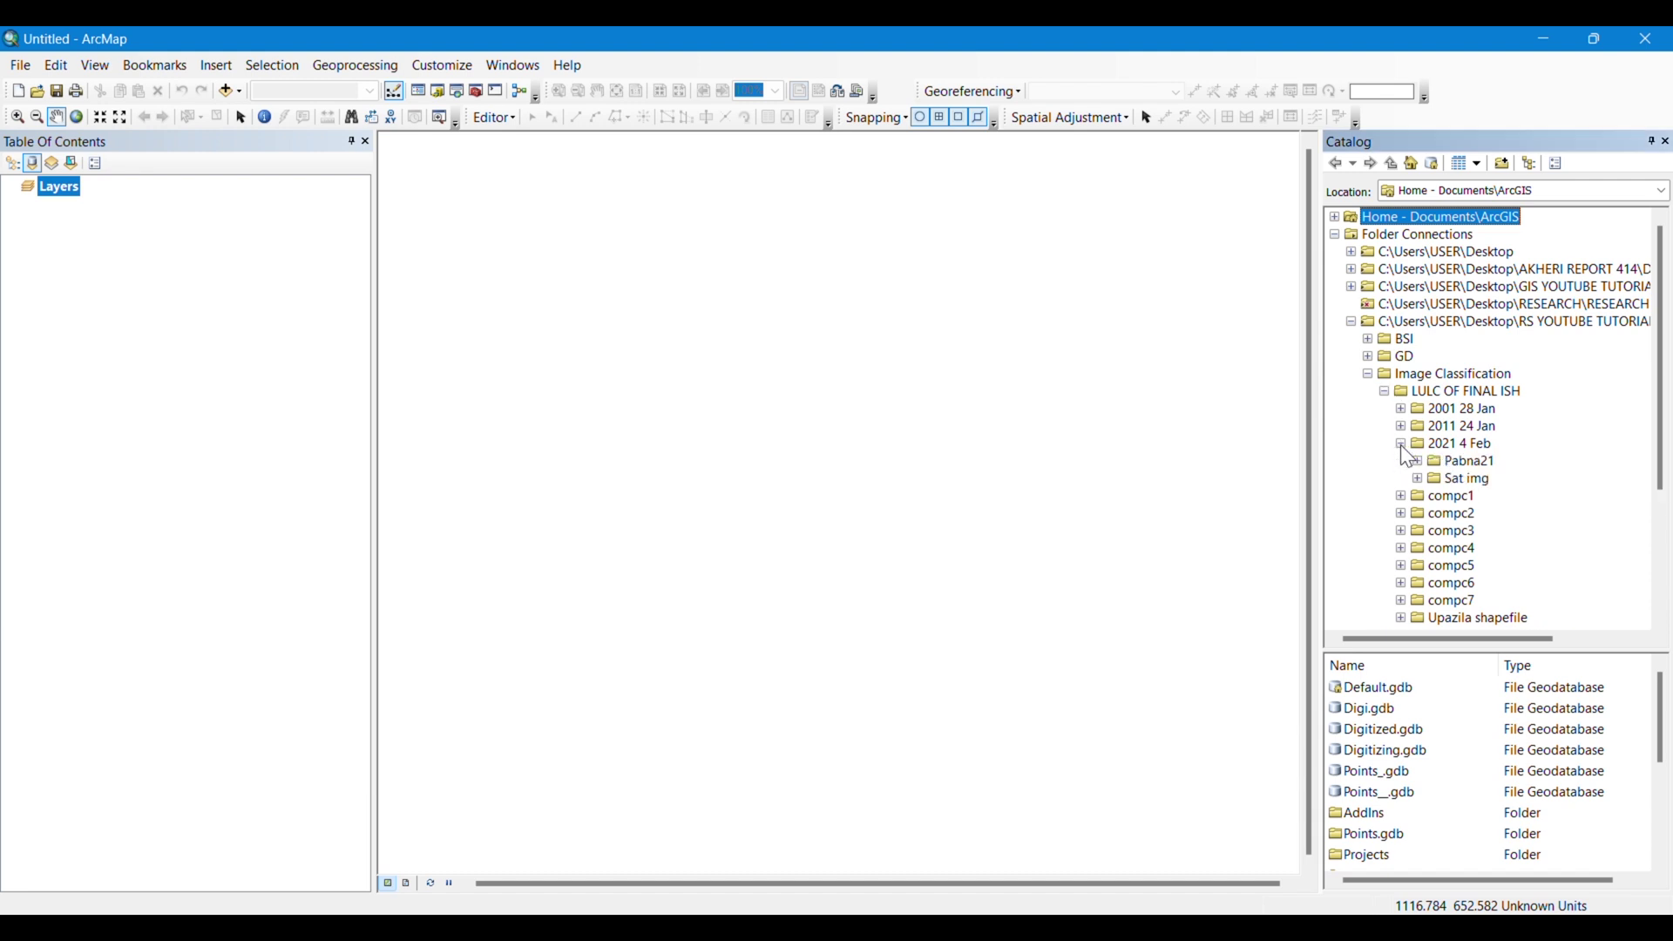
left_click(1417, 478)
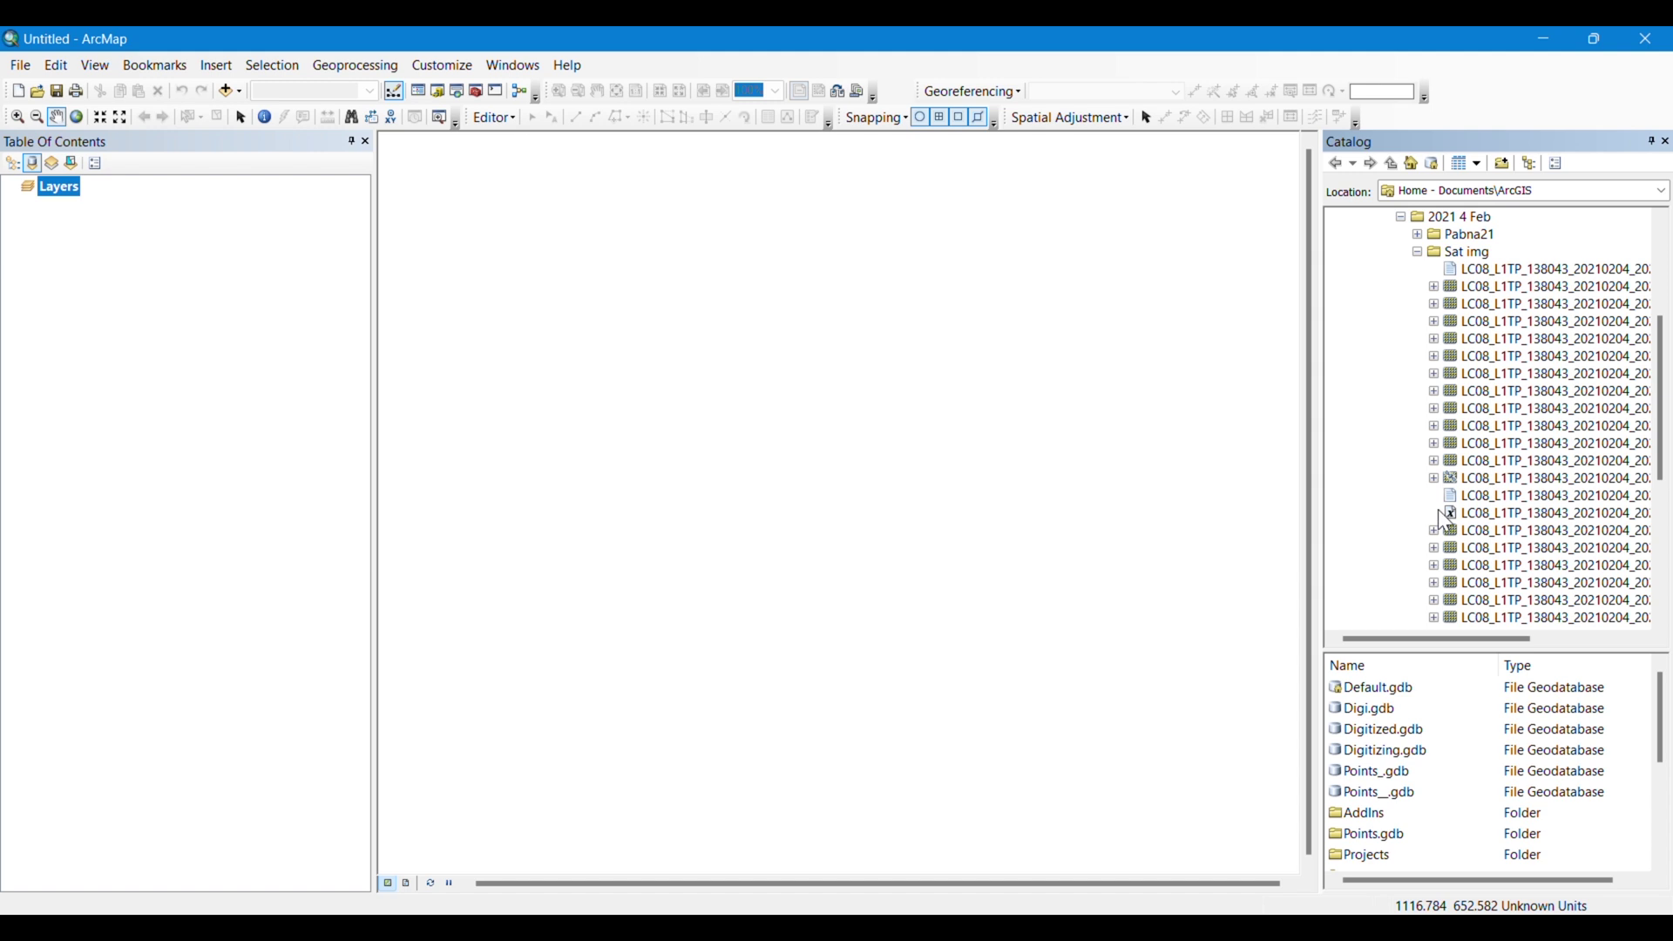
left_click_drag(1410, 642, 1484, 635)
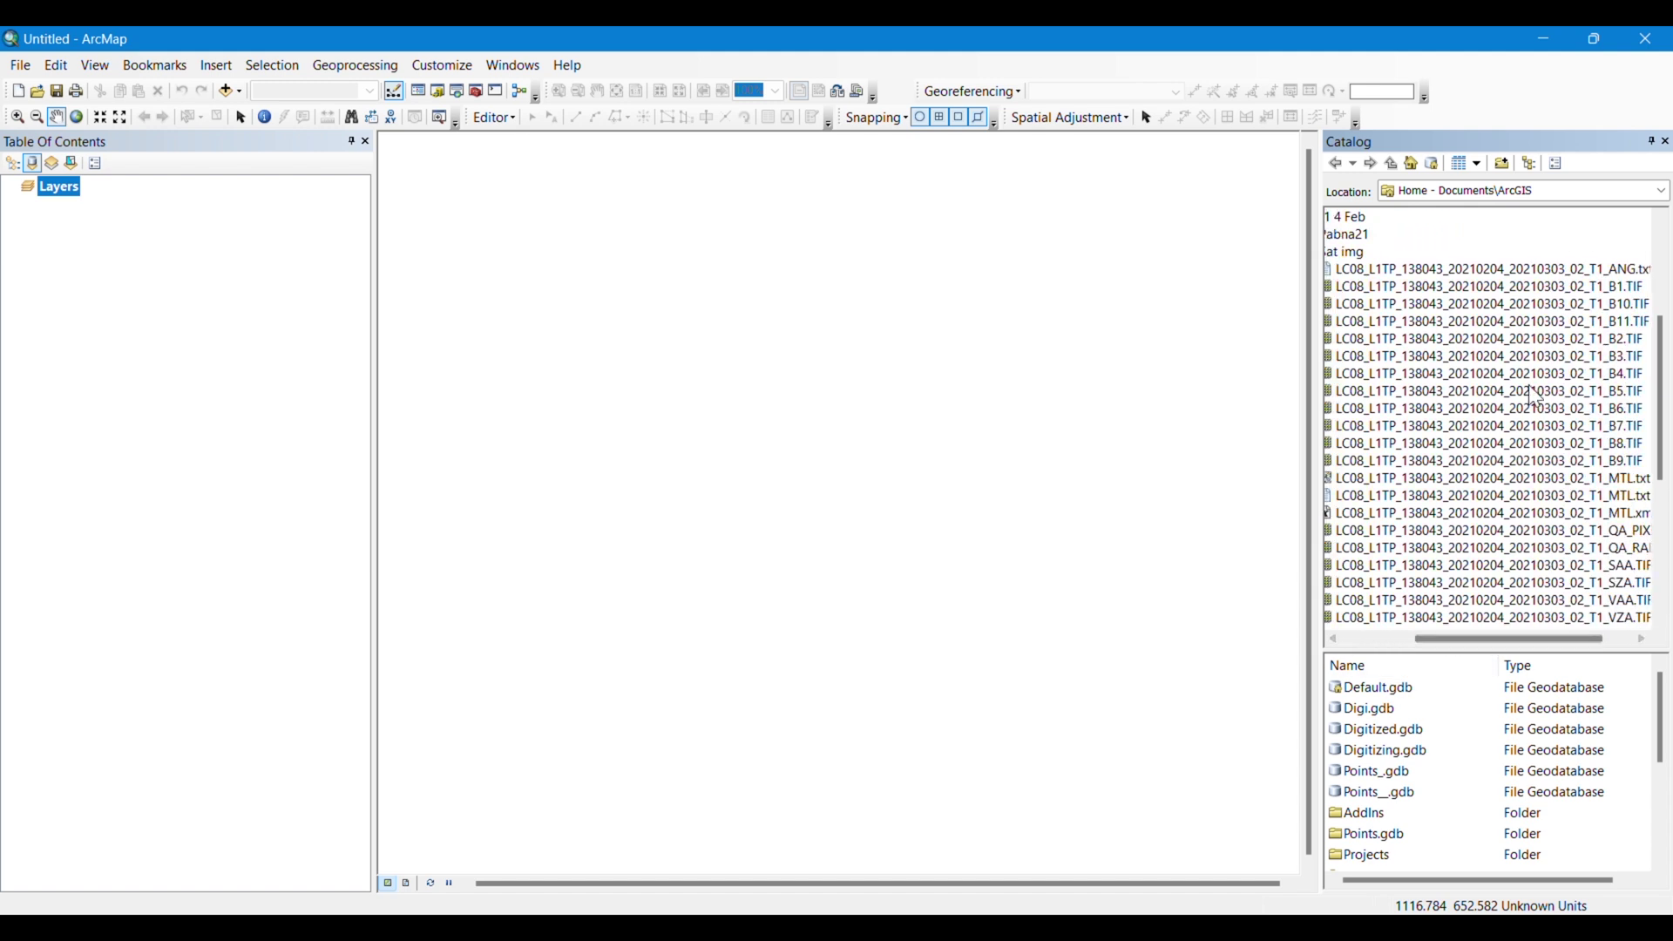
left_click(1606, 292)
left_click_drag(1607, 300, 1090, 381)
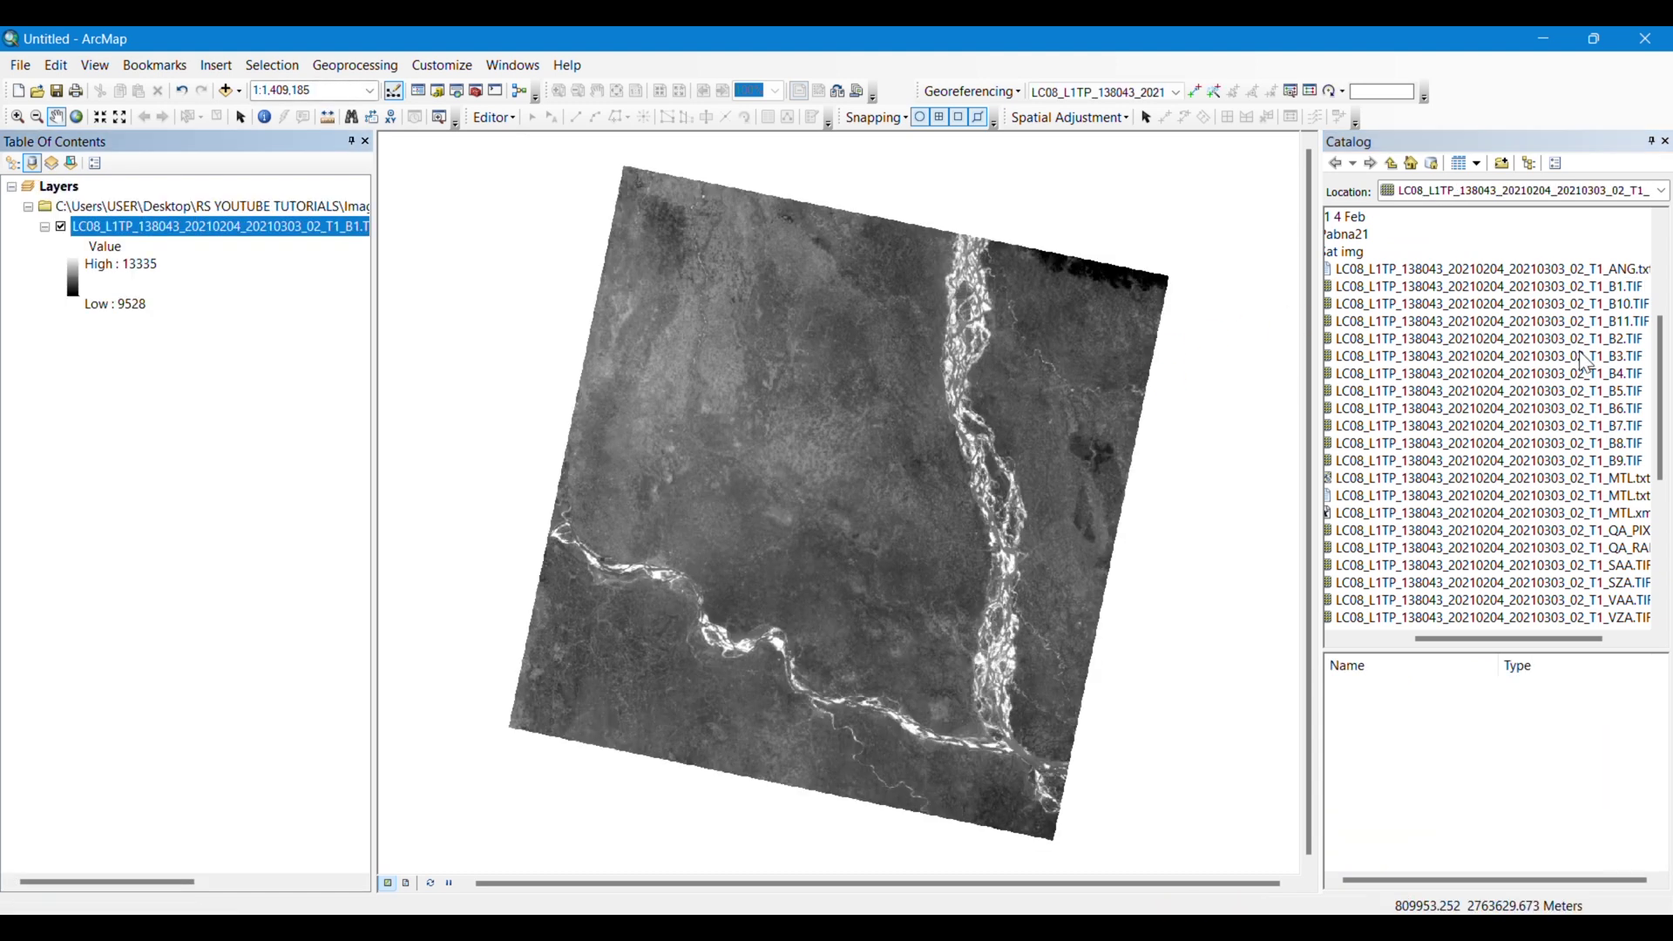
Add the remaining Landsat 8 band rasters B2 through B7 from the Sat img folder to the map.
mouse_move(1599, 390)
left_mouse_down()
mouse_move(1358, 386)
mouse_move(981, 452)
left_mouse_up()
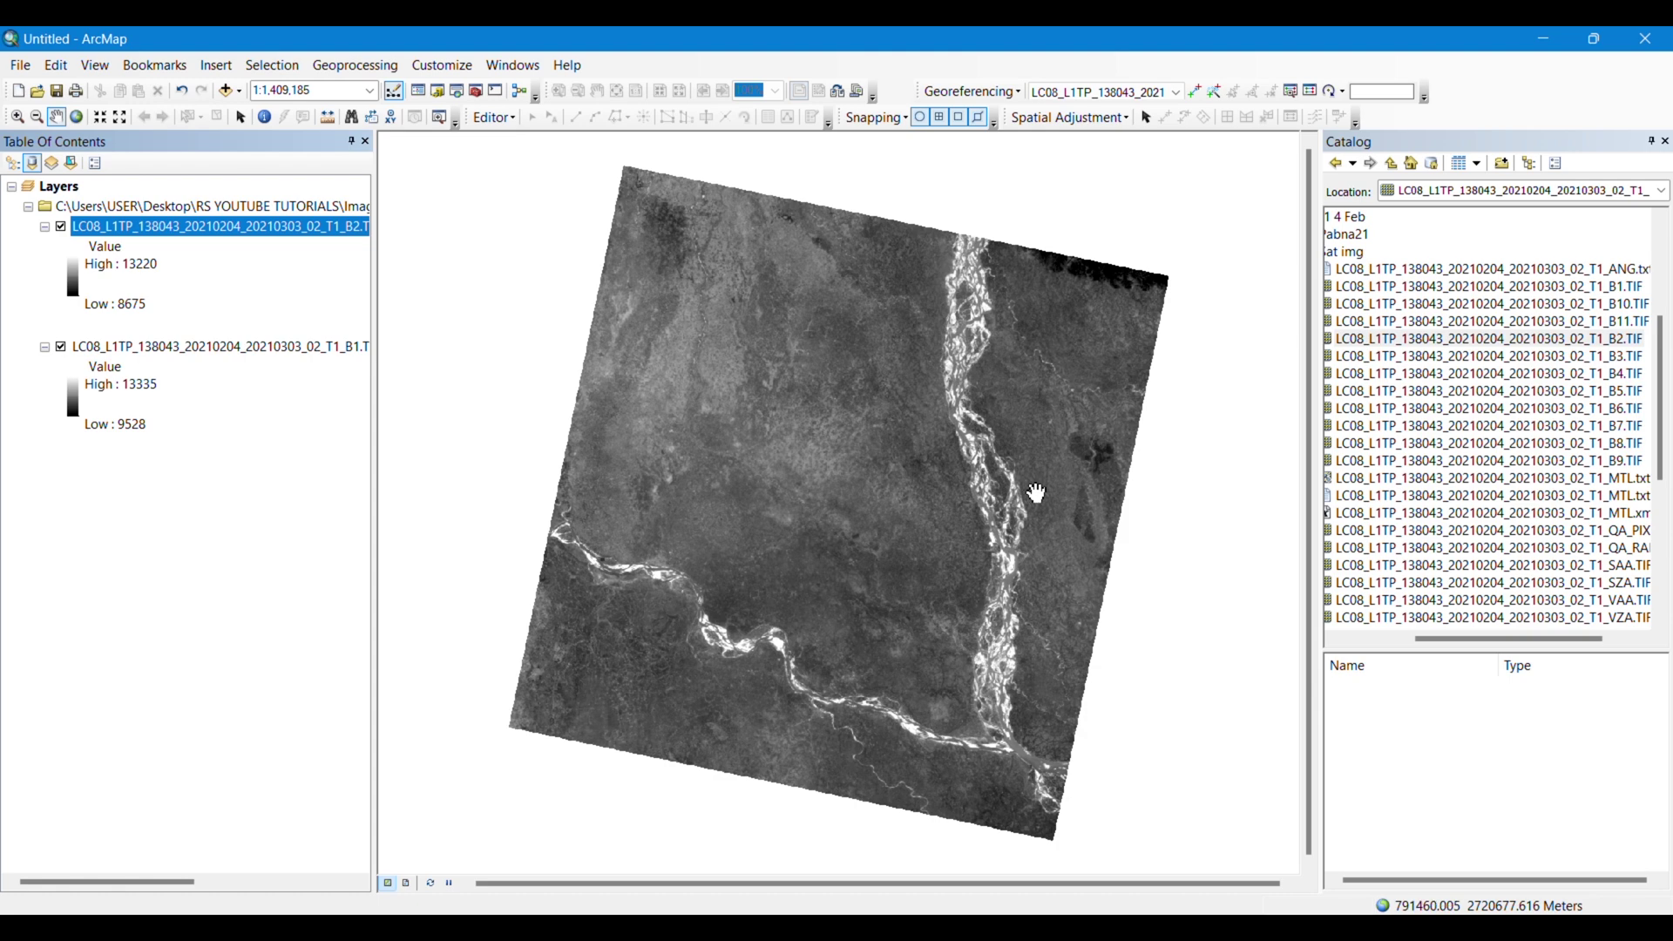
mouse_move(1534, 356)
left_mouse_down()
mouse_move(1330, 373)
mouse_move(907, 516)
left_mouse_up()
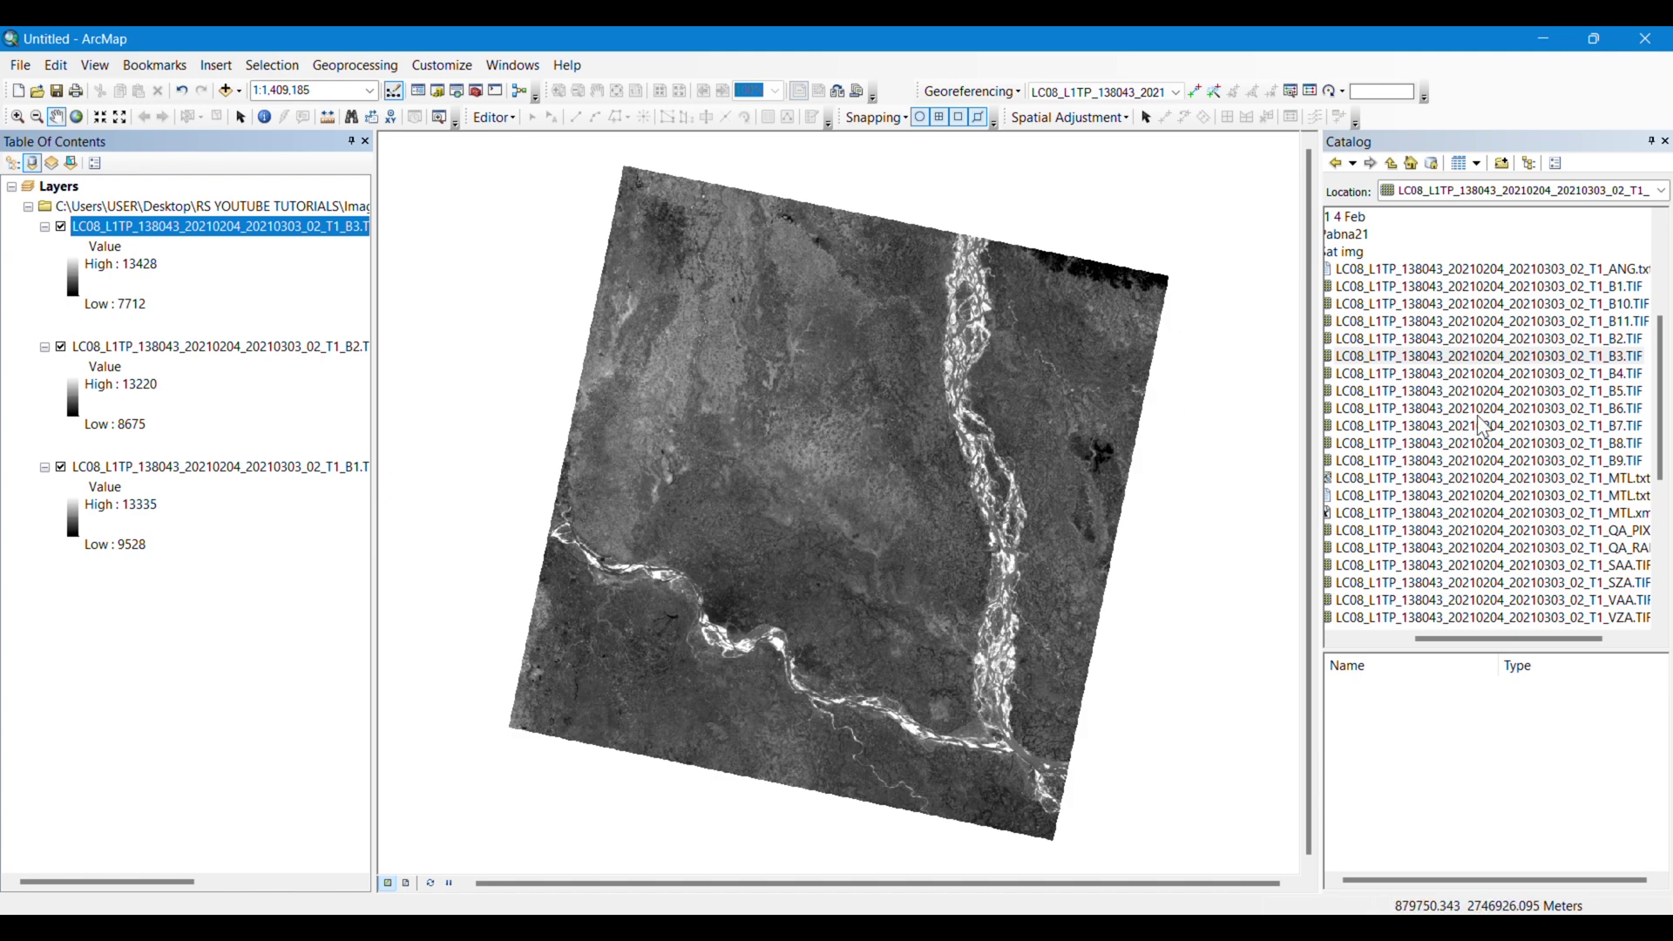
mouse_move(1633, 373)
left_mouse_down()
mouse_move(1079, 368)
mouse_move(920, 385)
left_mouse_up()
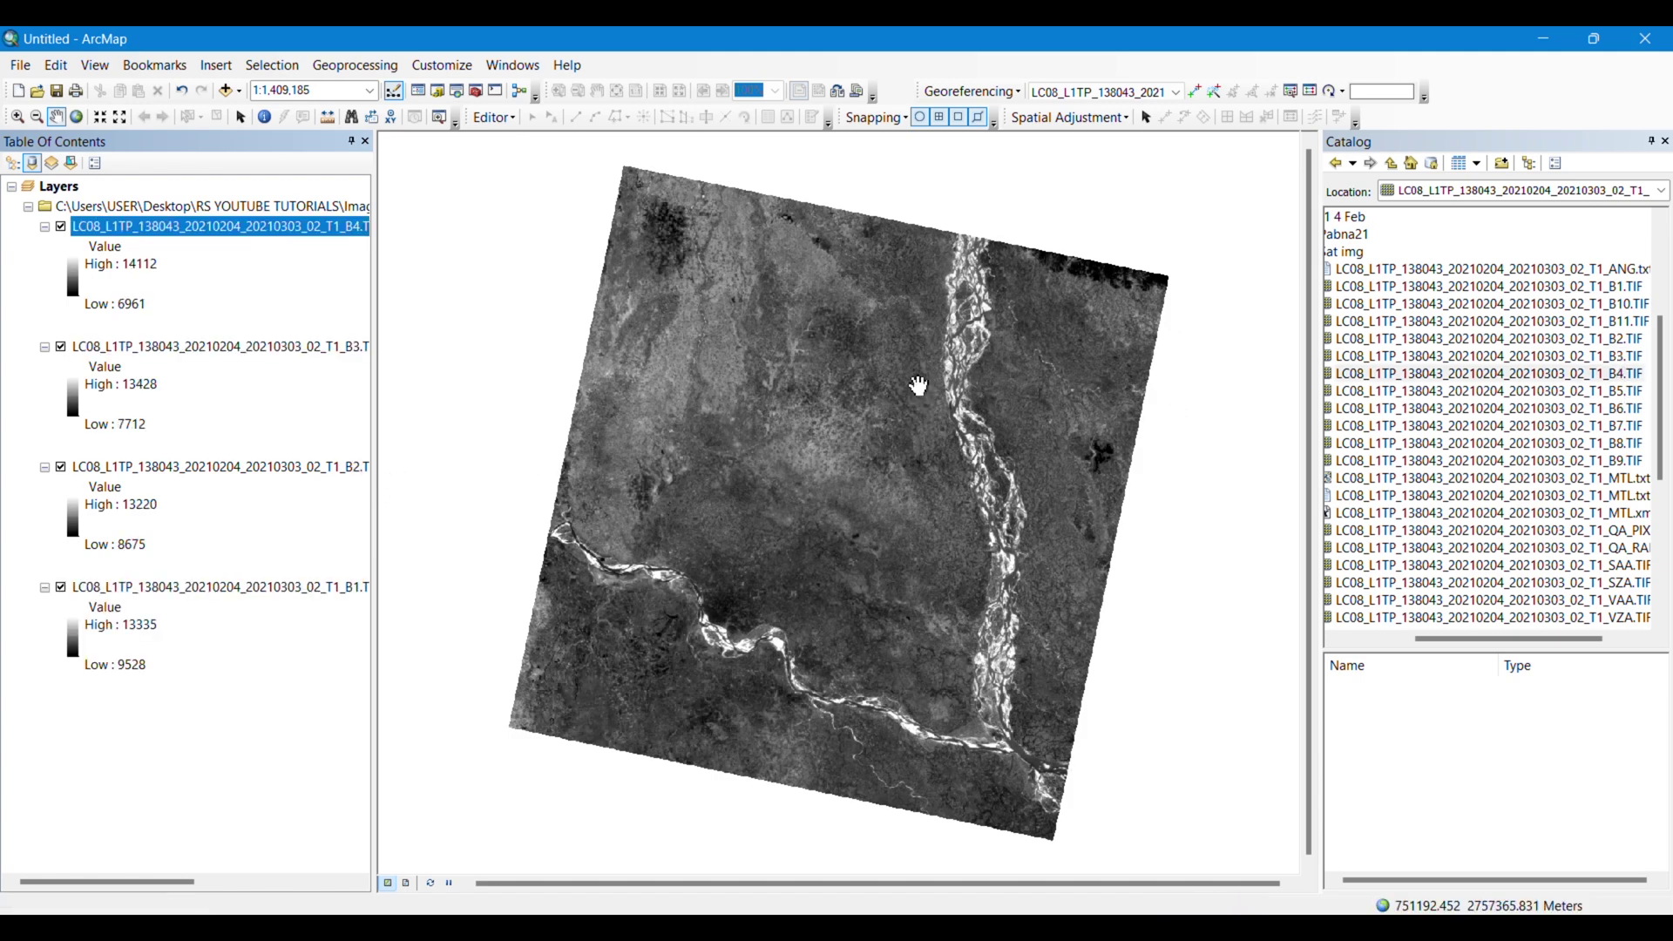
left_click_drag(1637, 392, 1027, 427)
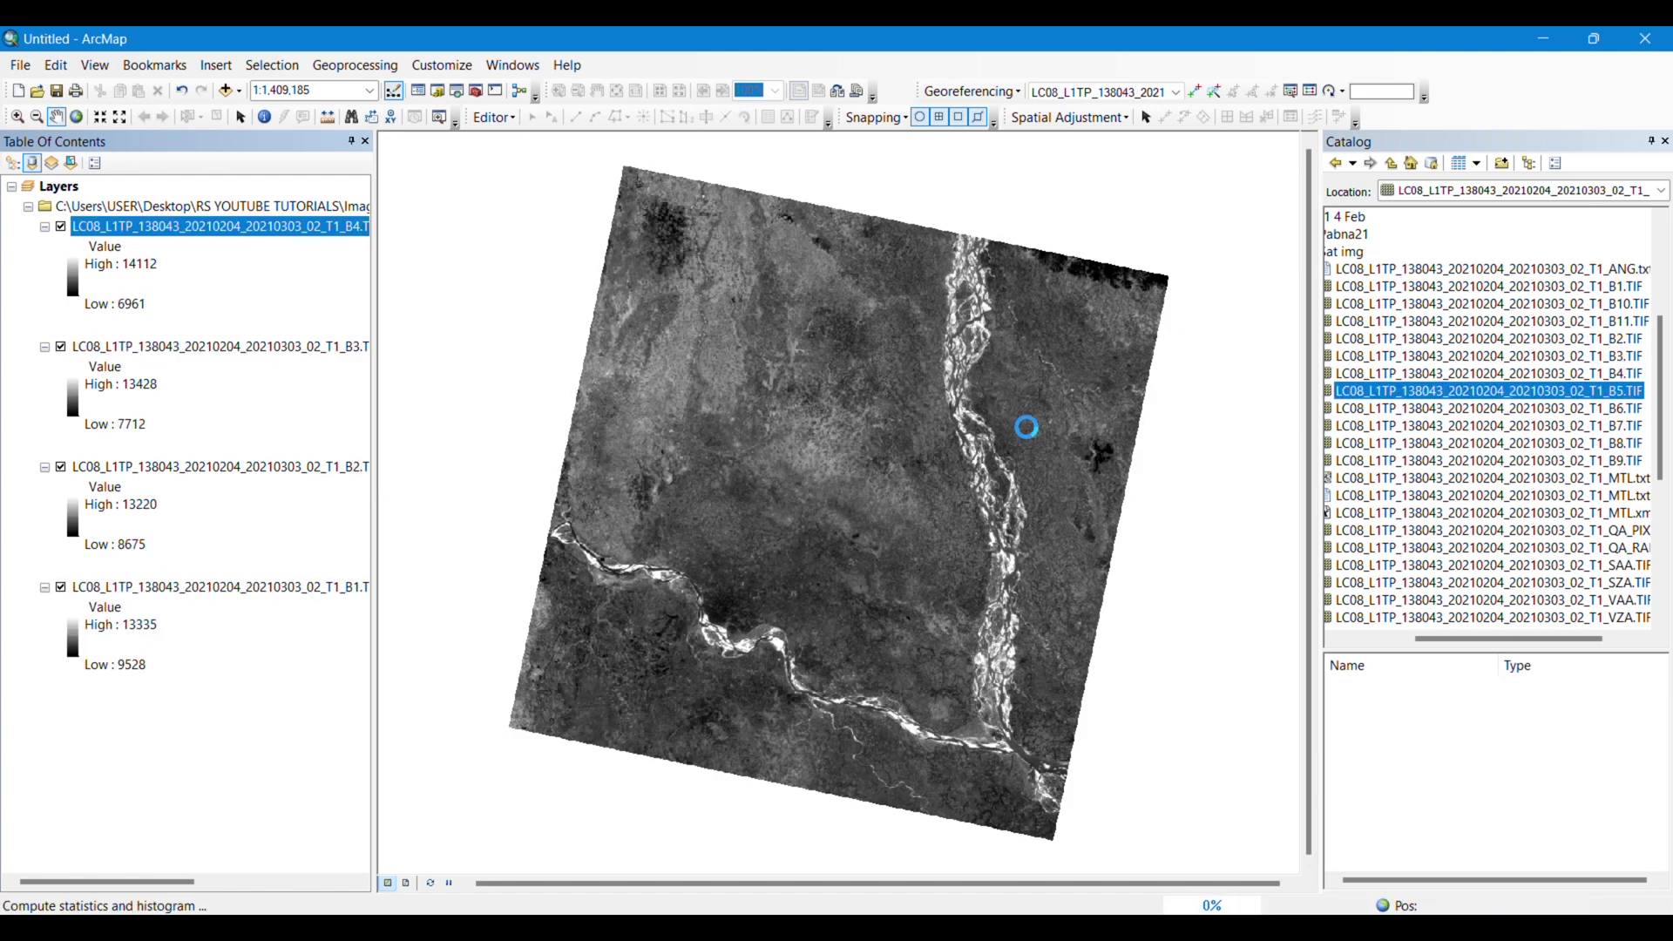
left_click_drag(1634, 408, 784, 409)
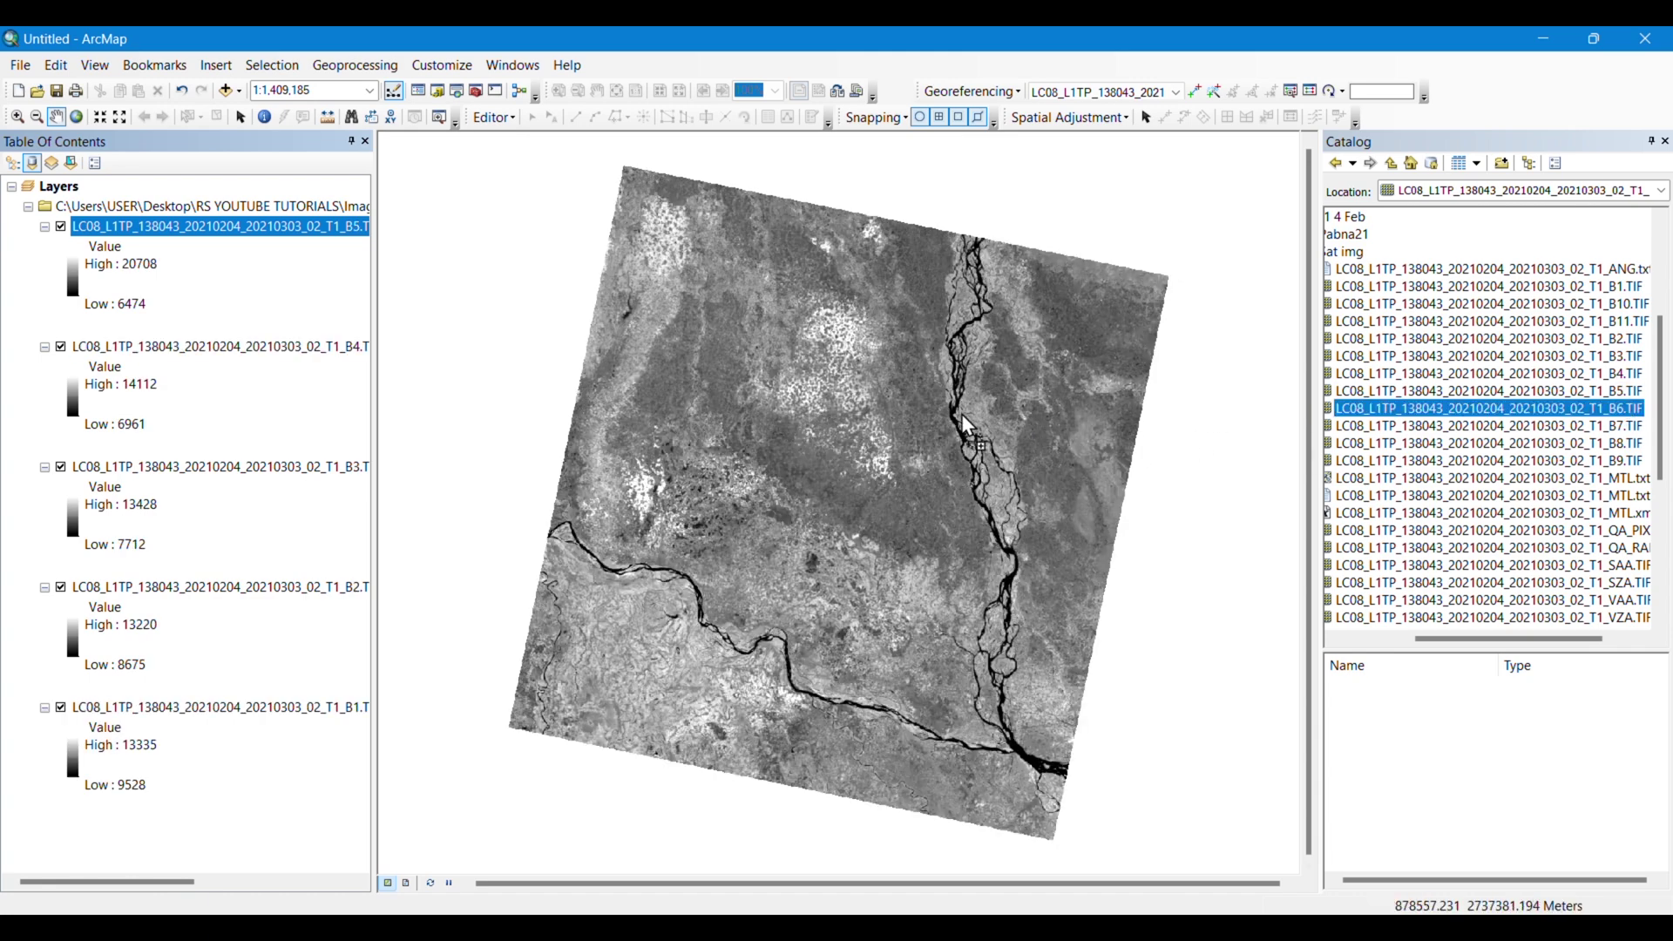
left_click_drag(1521, 426, 665, 455)
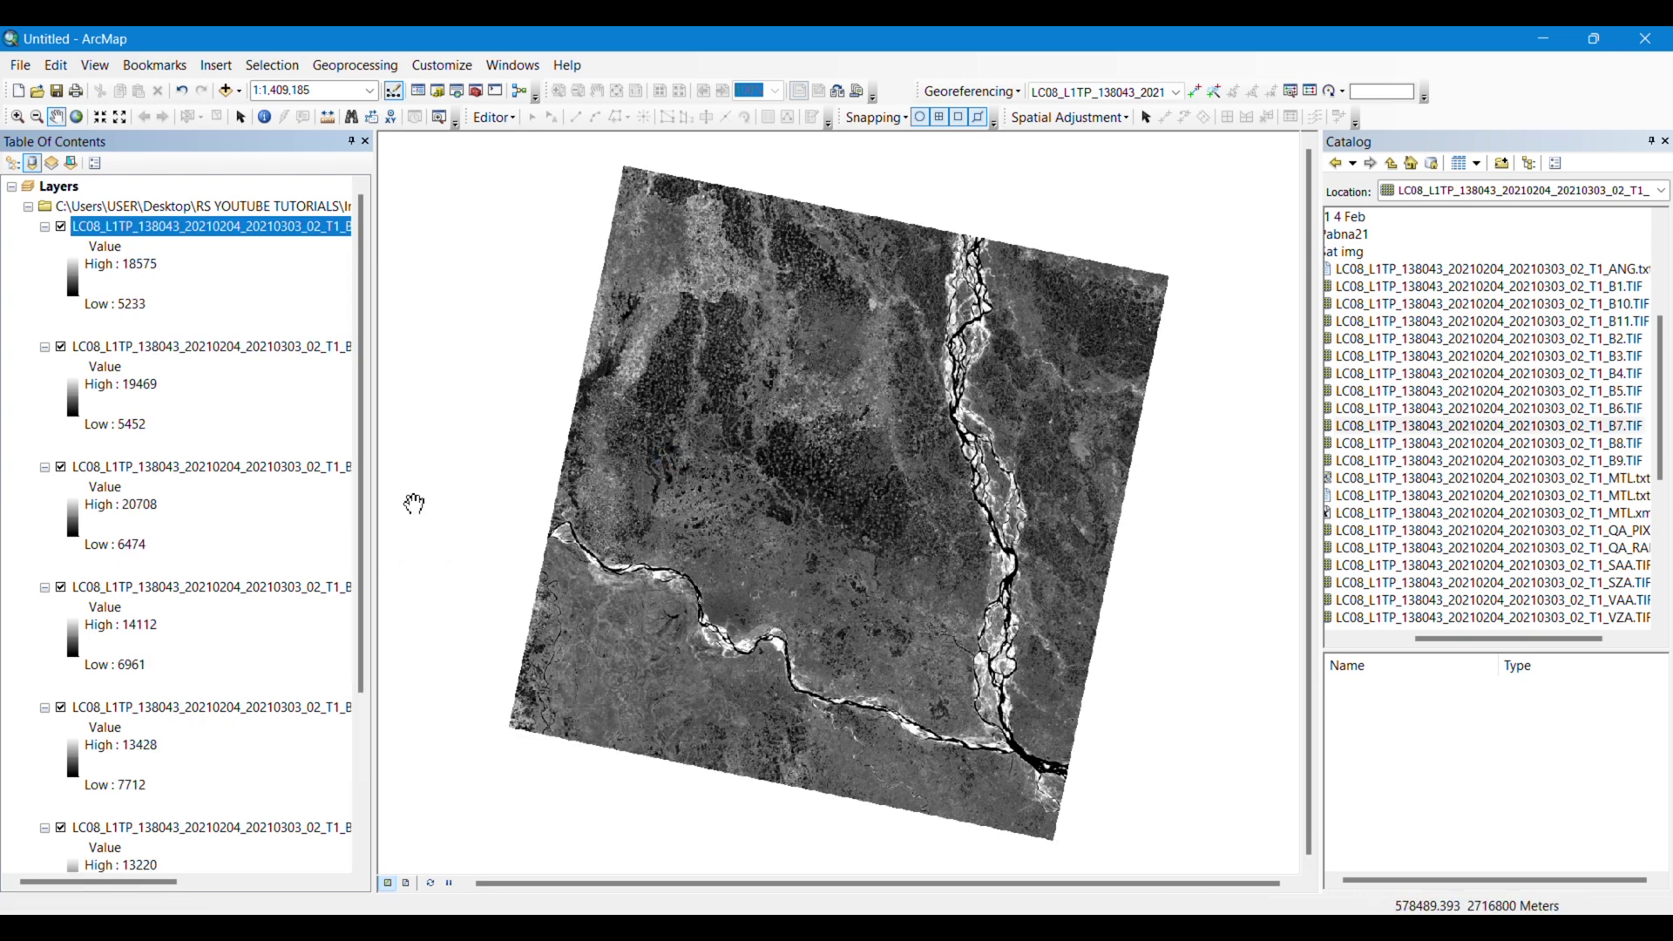
scroll(358, 458, "down", 4)
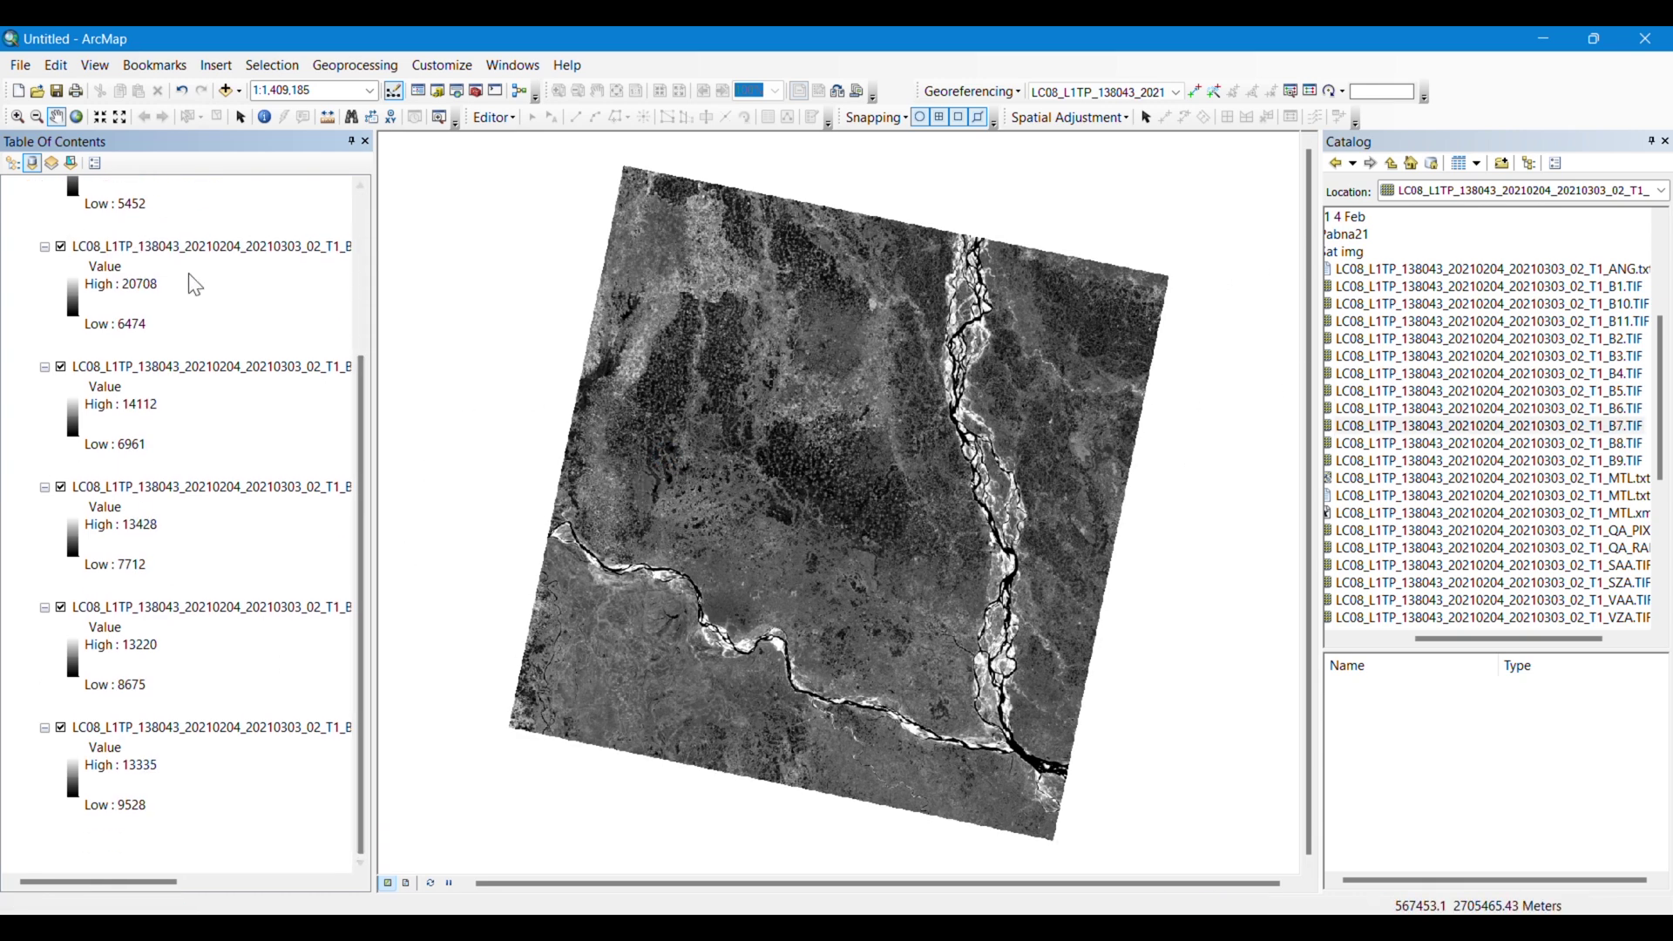
scroll(359, 430, "up", 4)
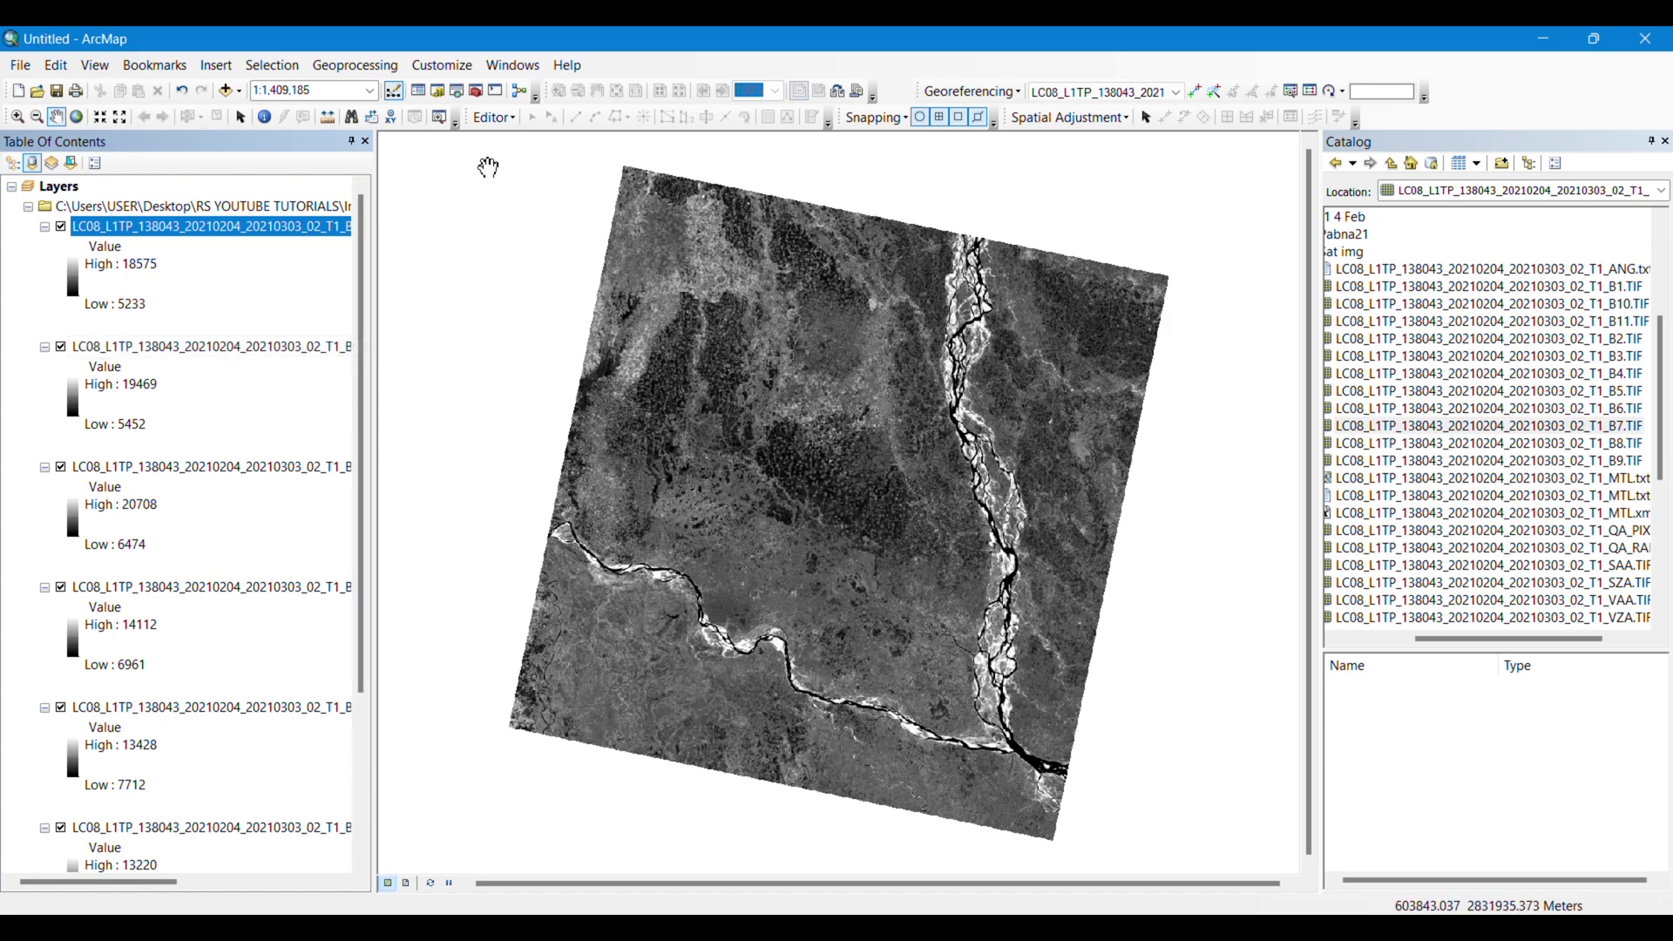
Open the Composite Bands tool and add bands B1 through B7 as input rasters, in ascending order.
left_click(457, 91)
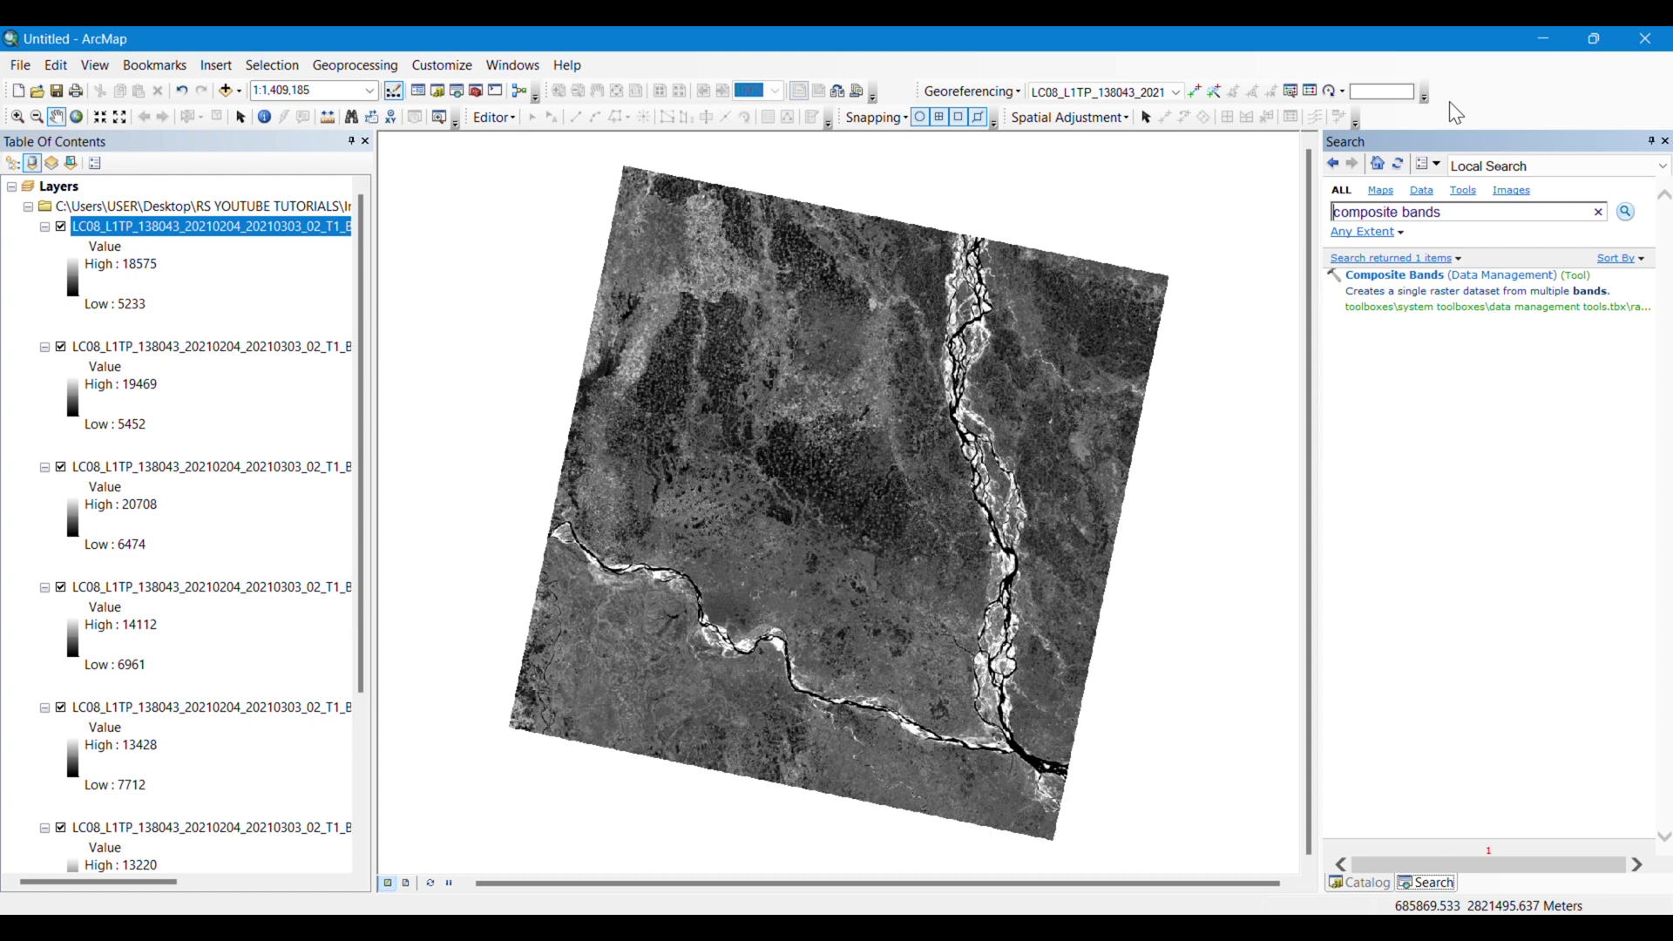
left_click(1397, 275)
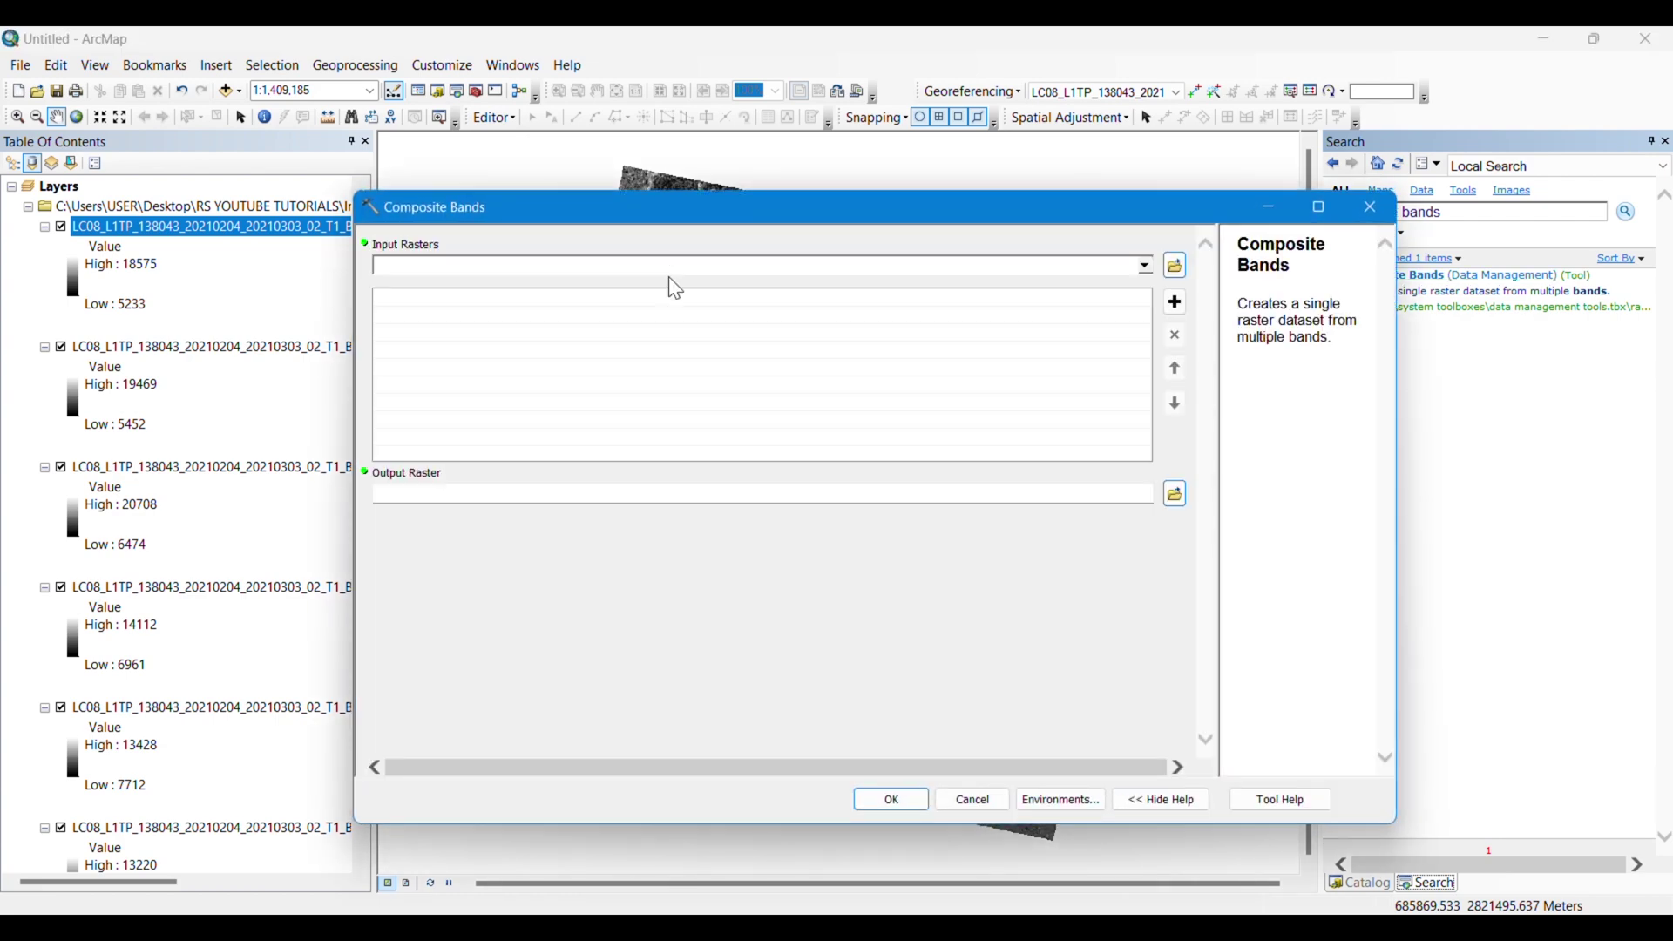
left_click(1147, 265)
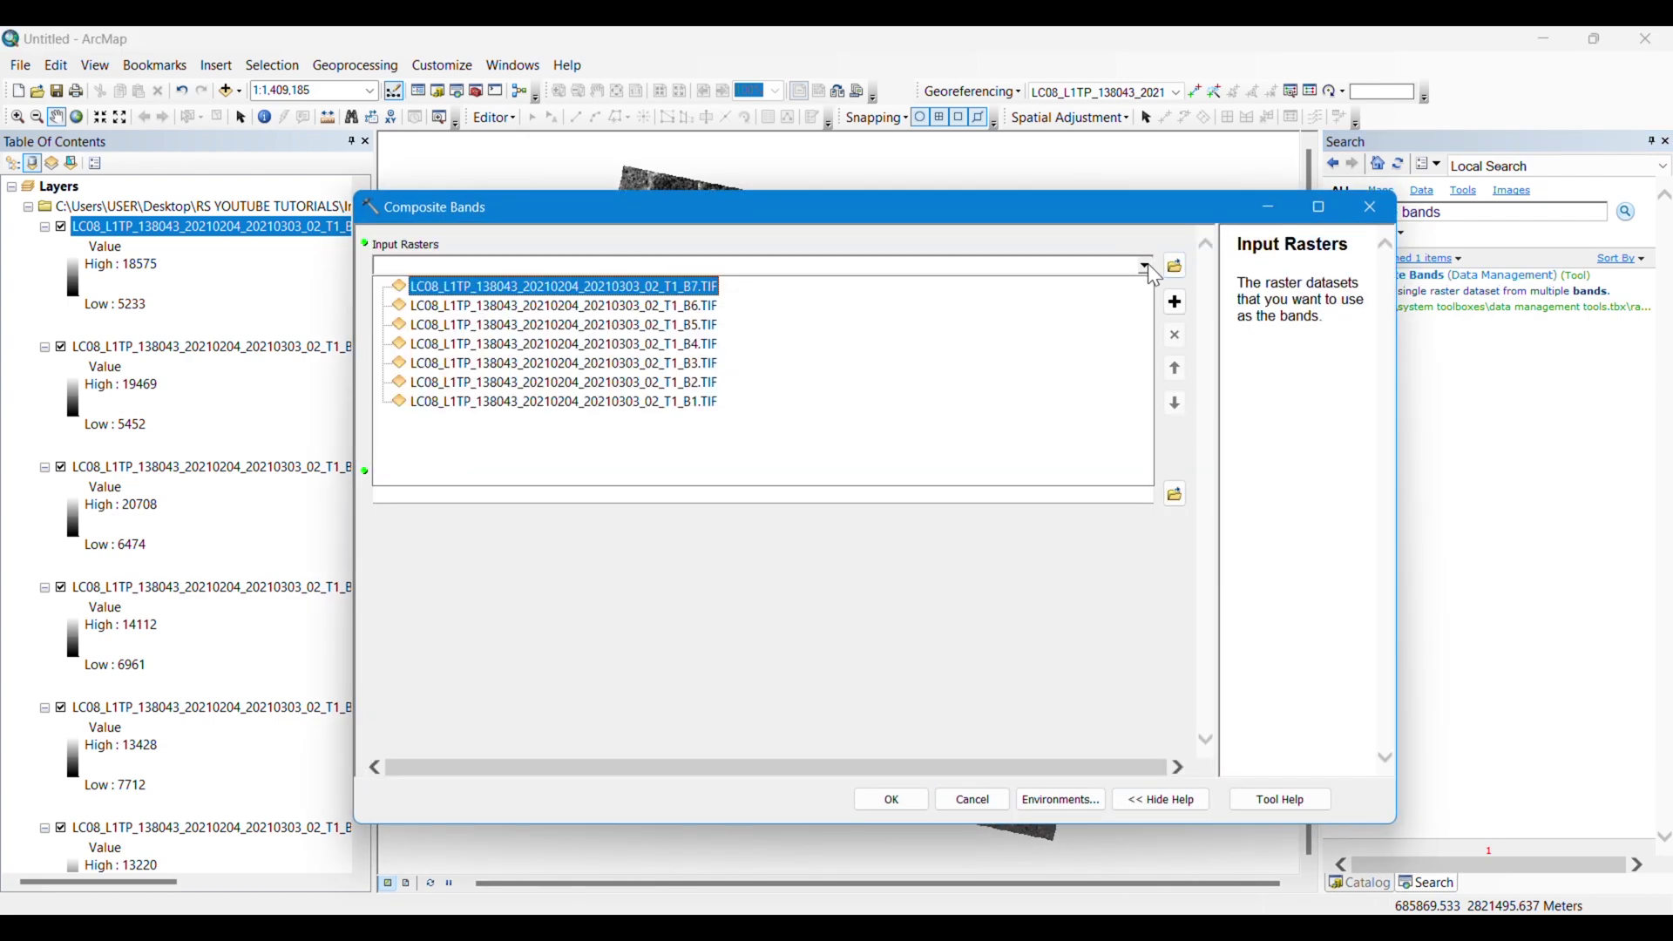
left_click(642, 402)
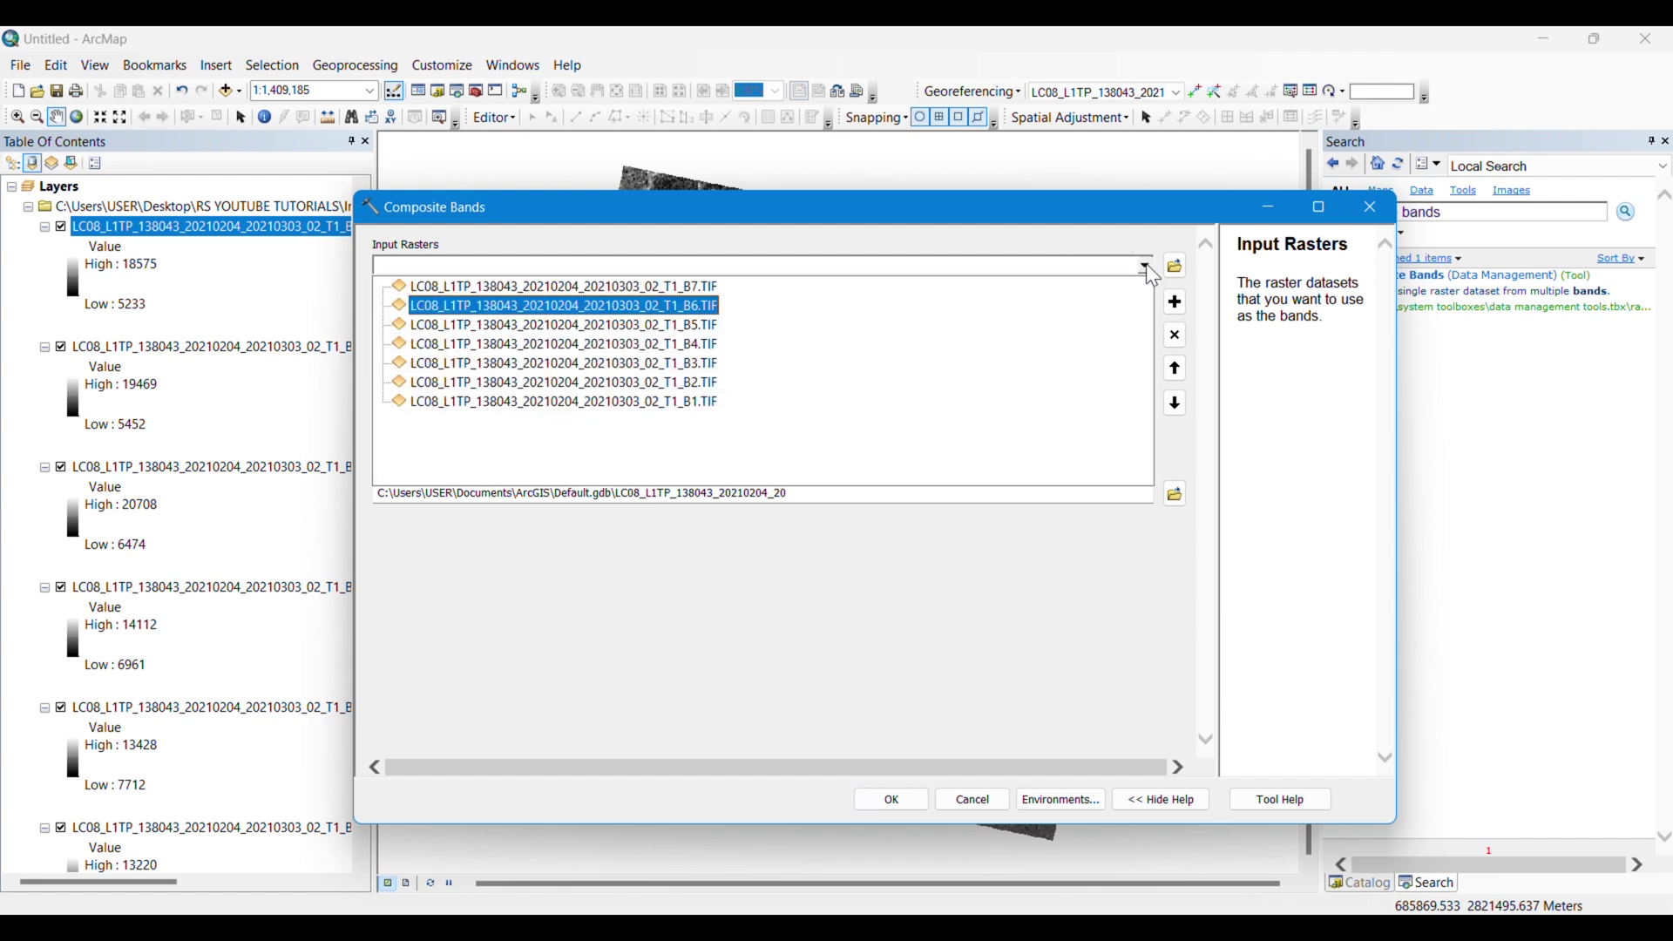
left_click(669, 310)
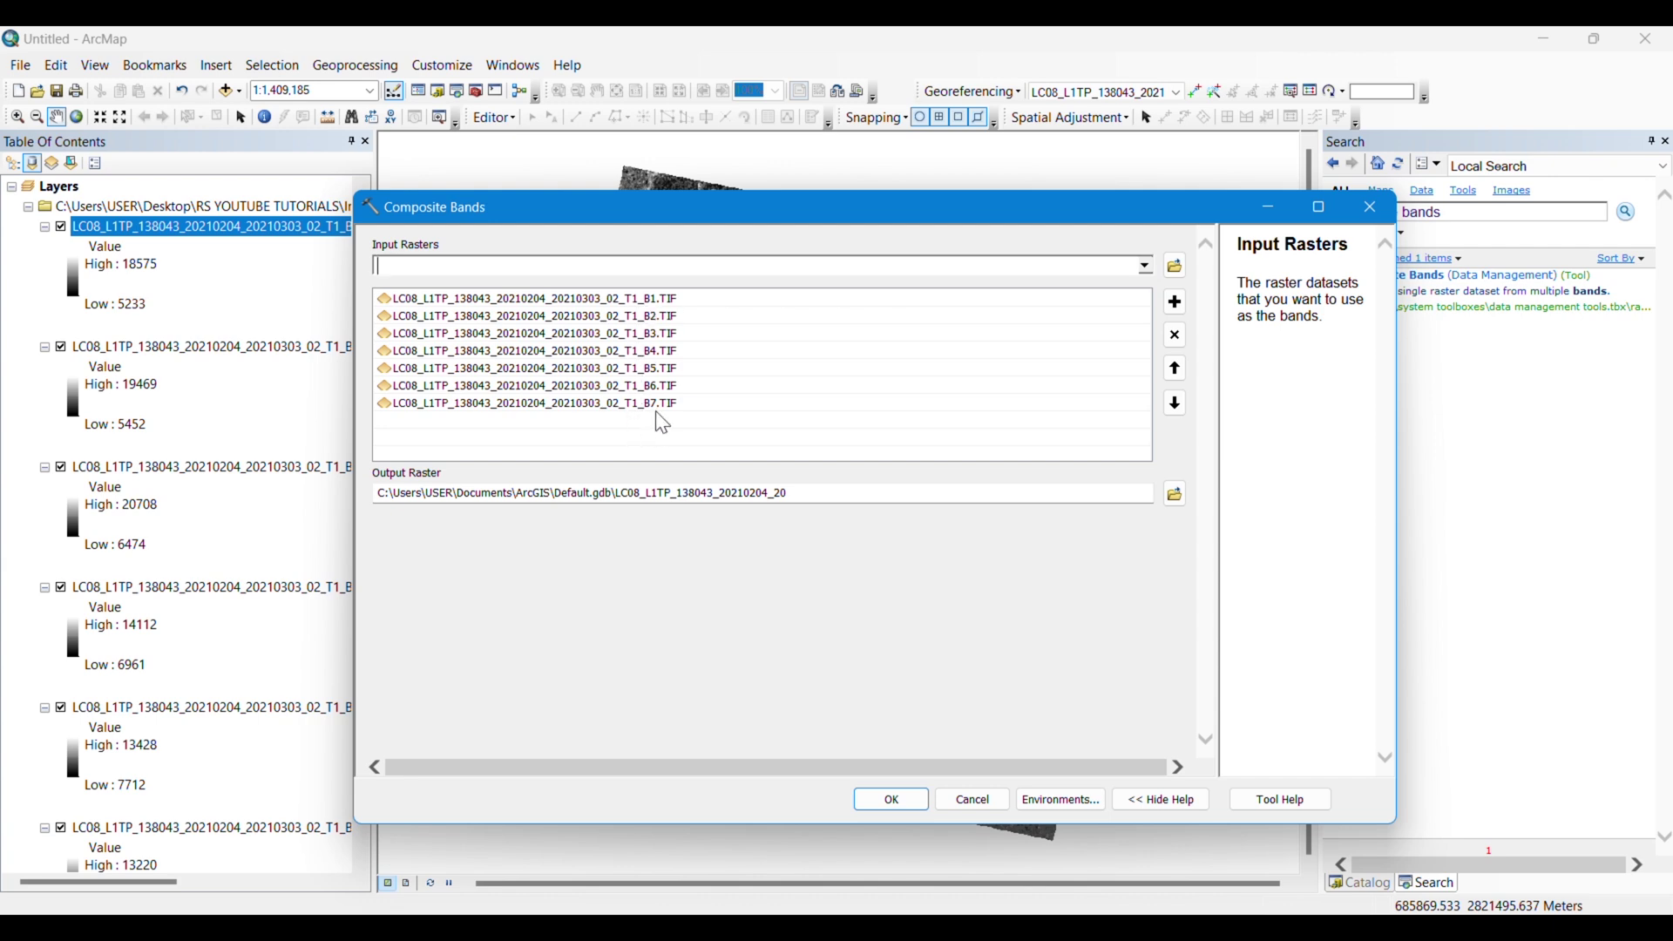
Set the output raster to finalcomp in the LULC OF FINAL ISH folder and run Composite Bands.
left_click(1175, 493)
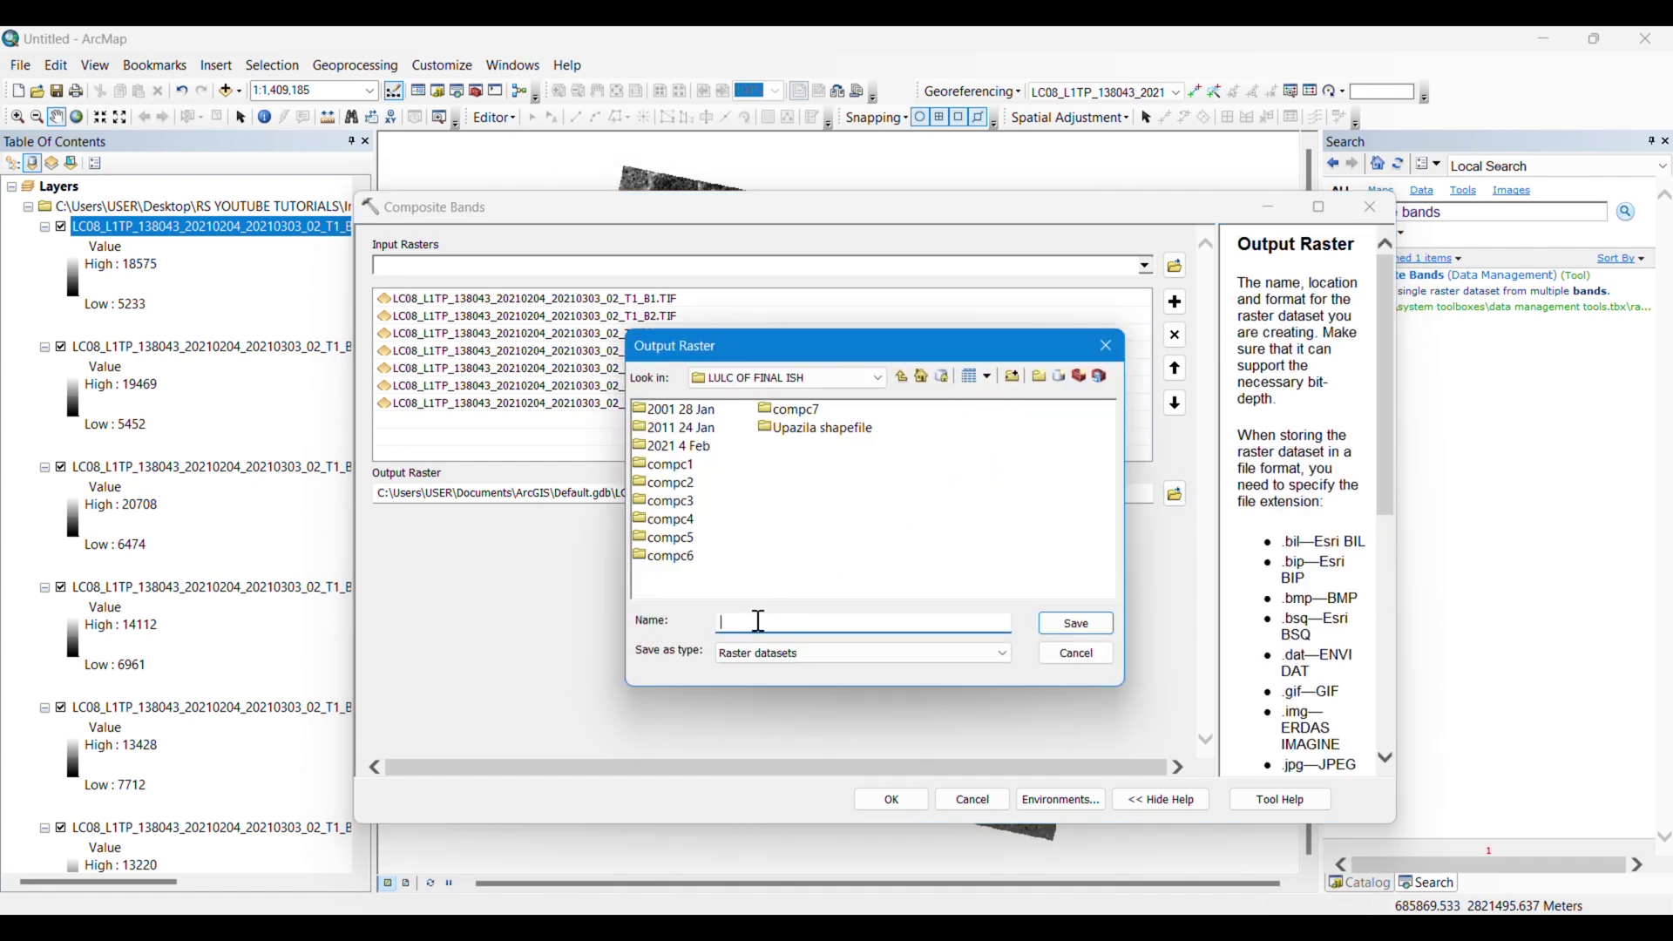
type("finalcomp")
left_click(1092, 628)
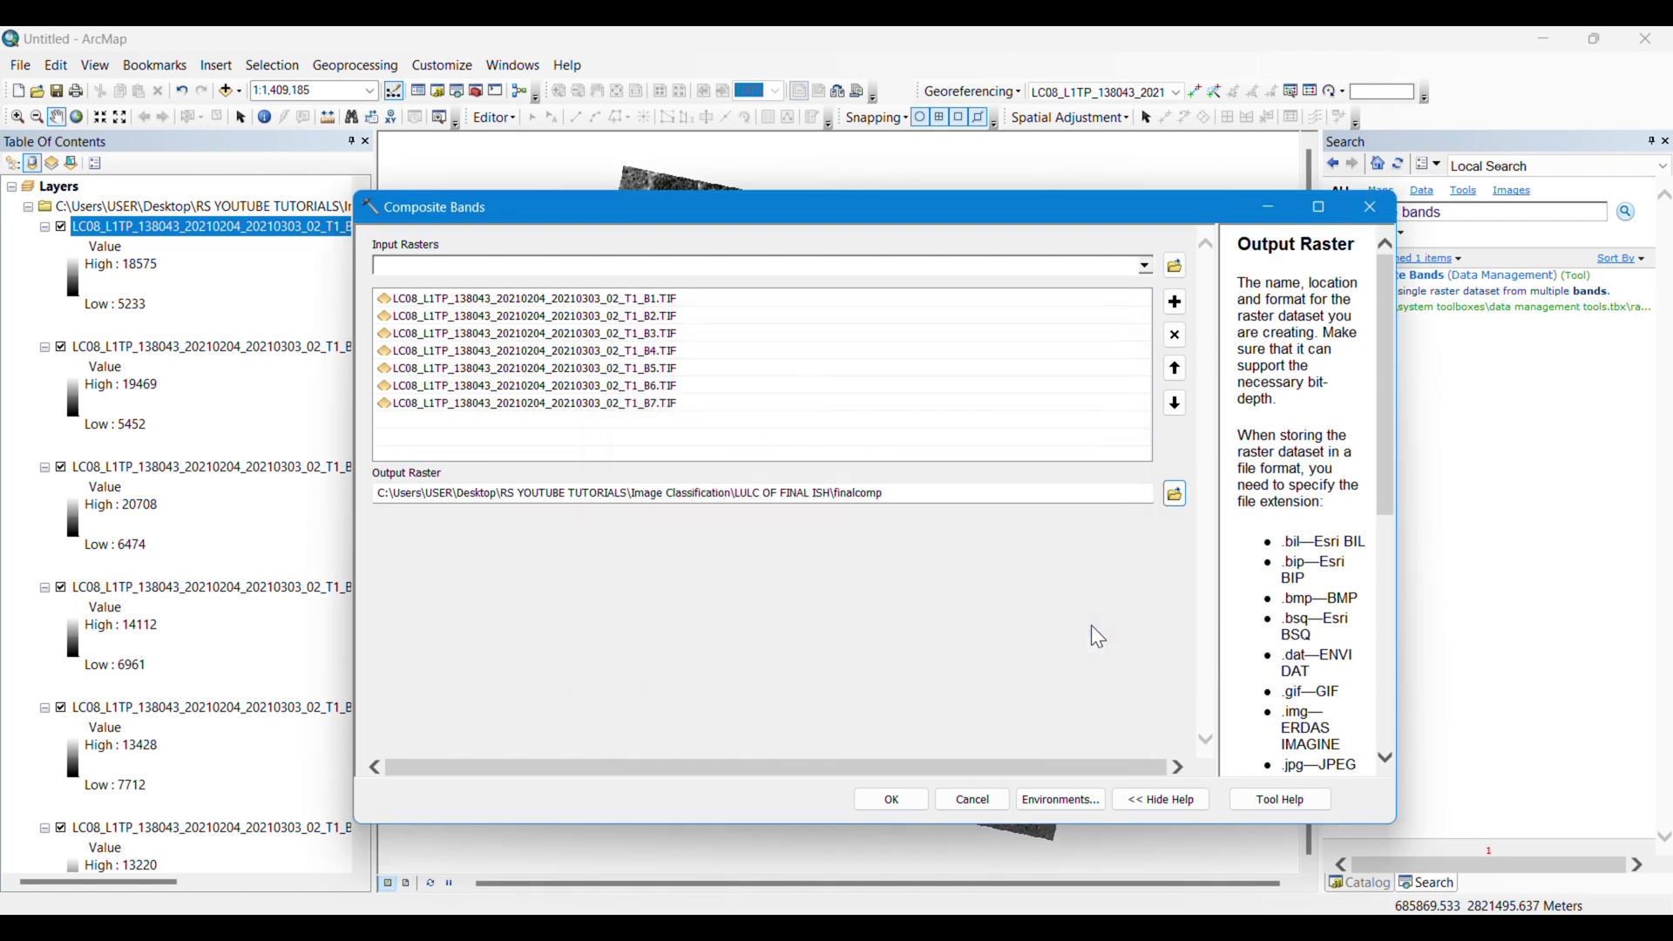
left_click(884, 802)
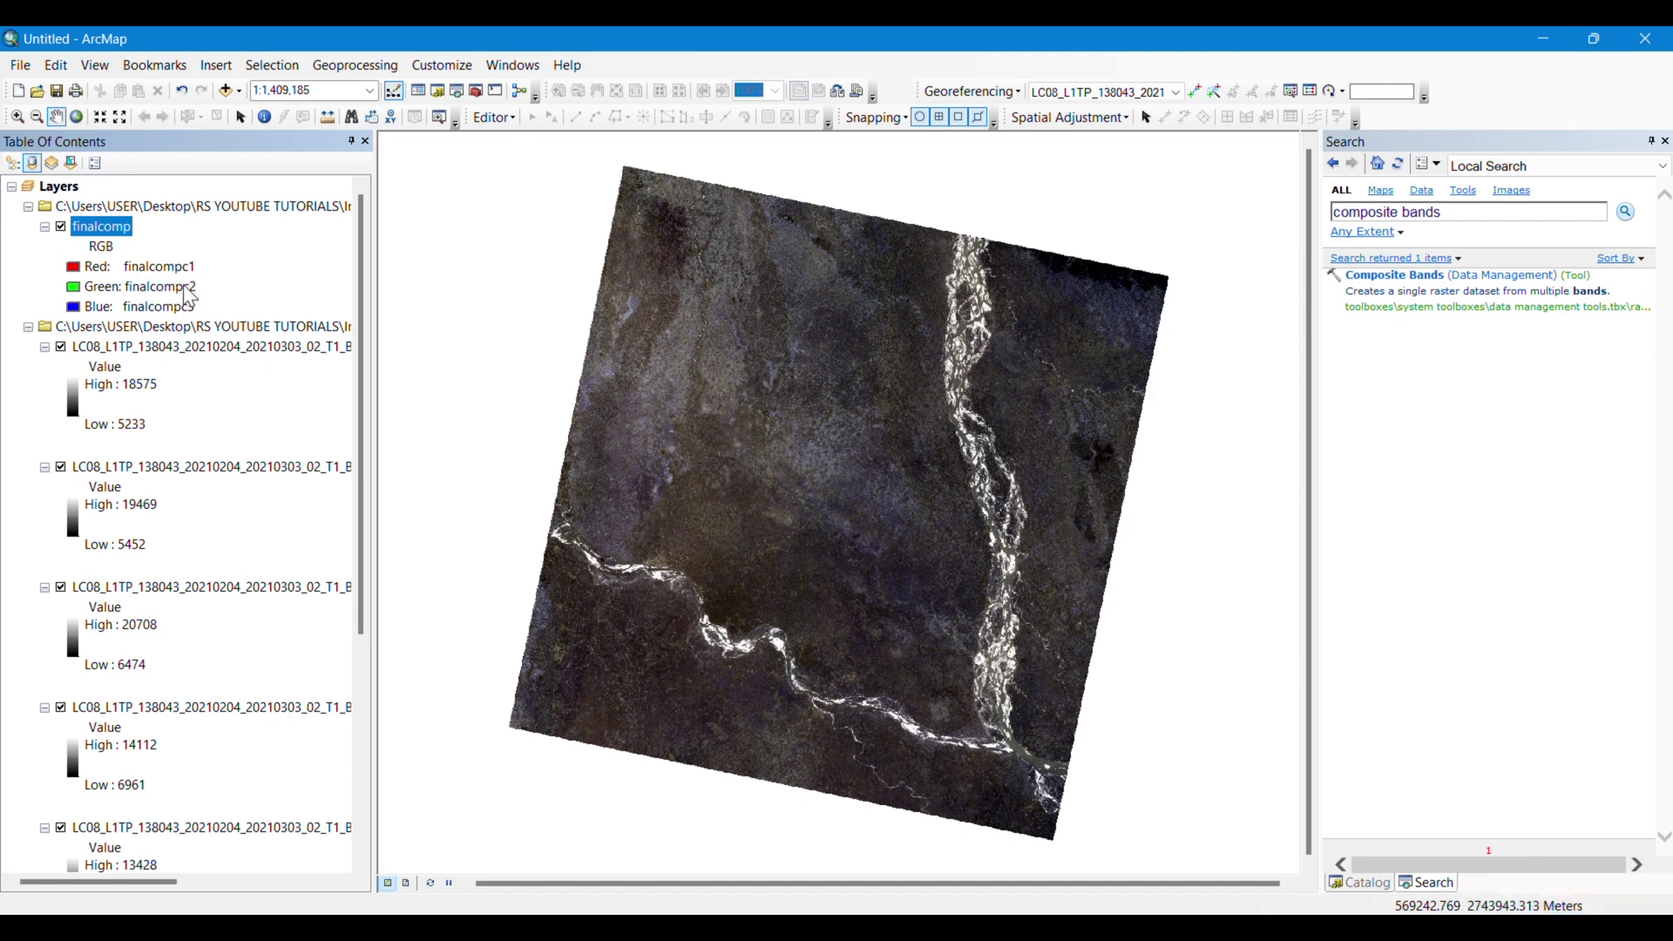
Remove the Sat img source folder with all its single-band layers from the data frame.
right_click(144, 331)
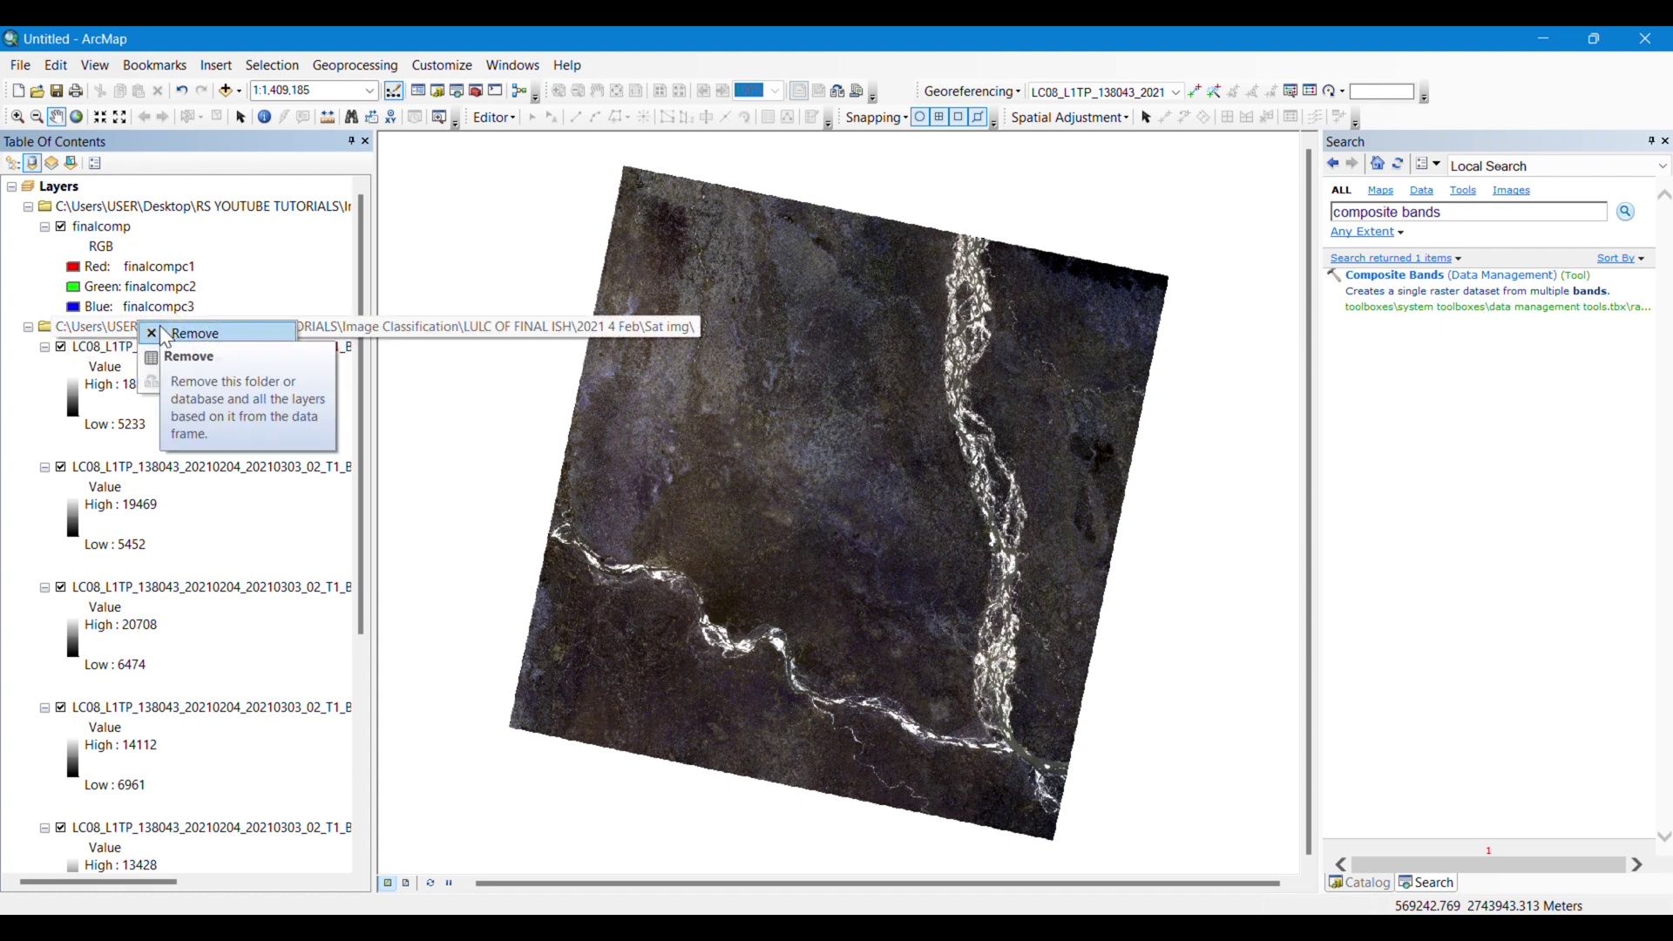
left_click(174, 334)
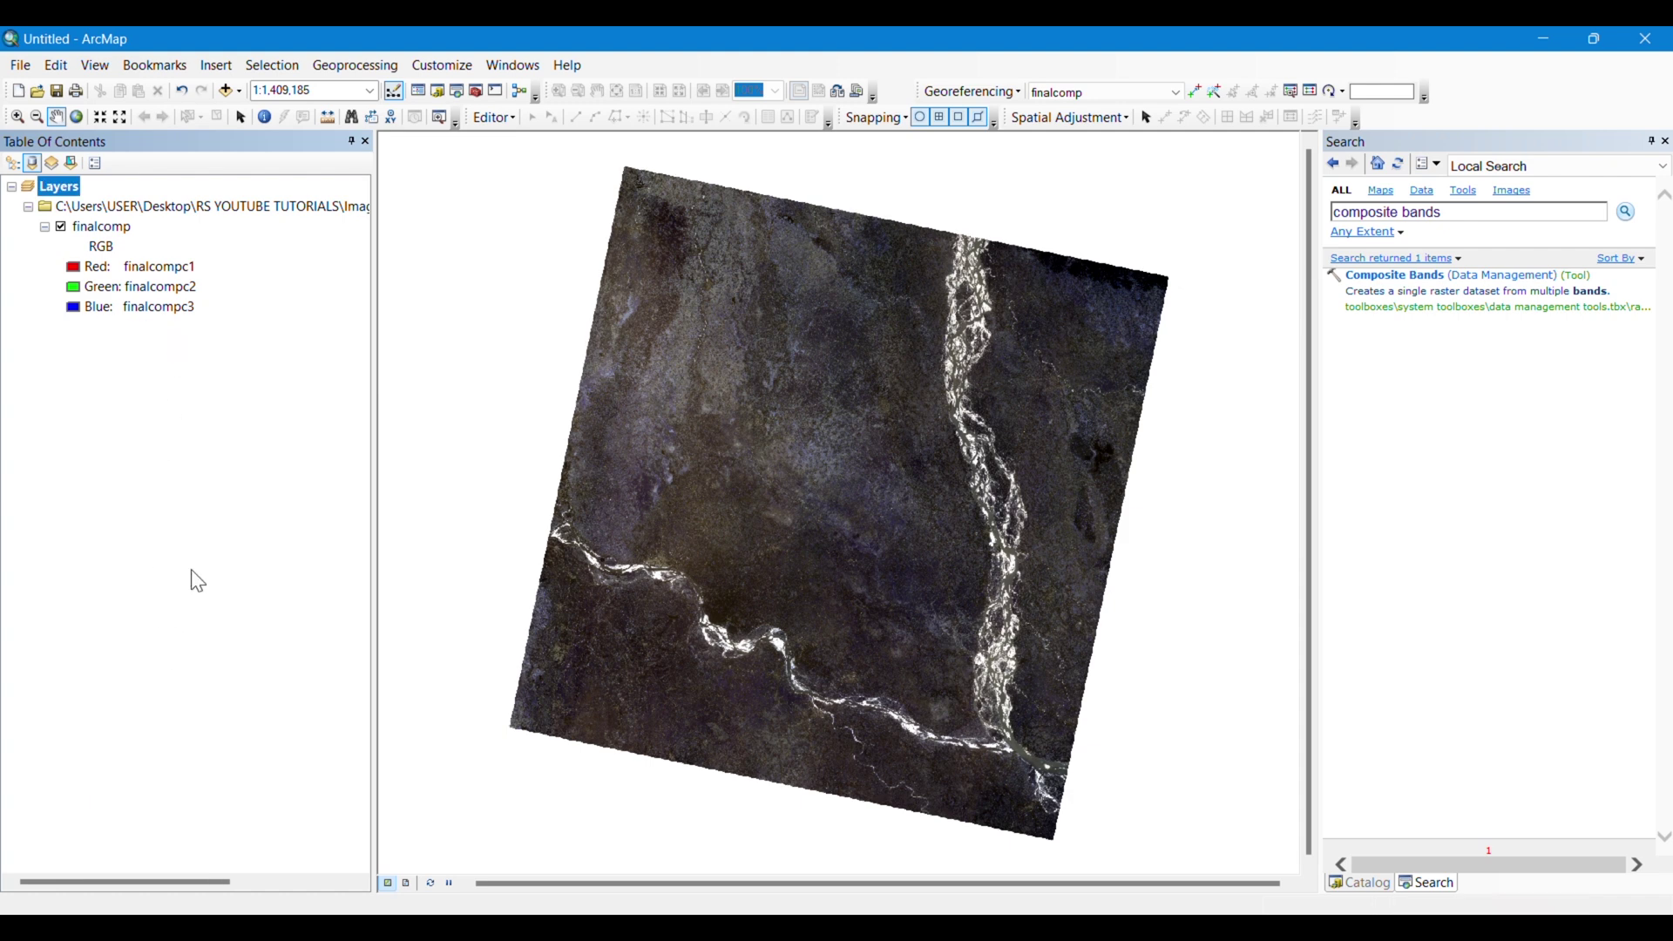
Examine which bands can be assigned to the red, green and blue channels of the finalcomp layer.
left_click(84, 270)
left_click(84, 270)
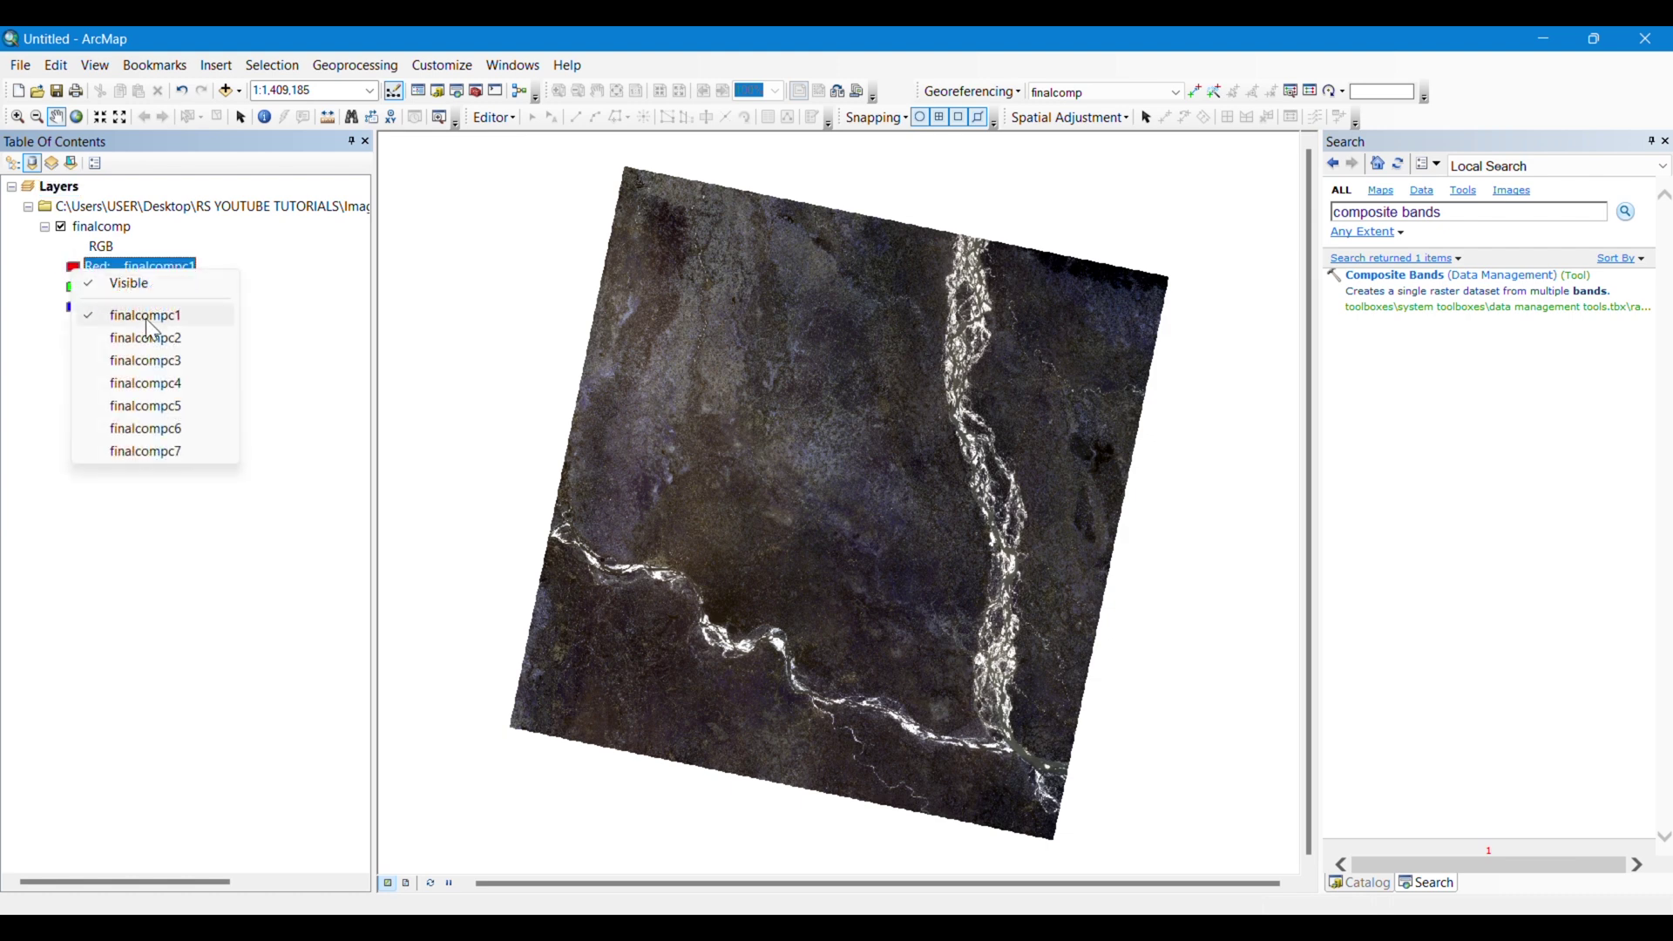
left_click(92, 286)
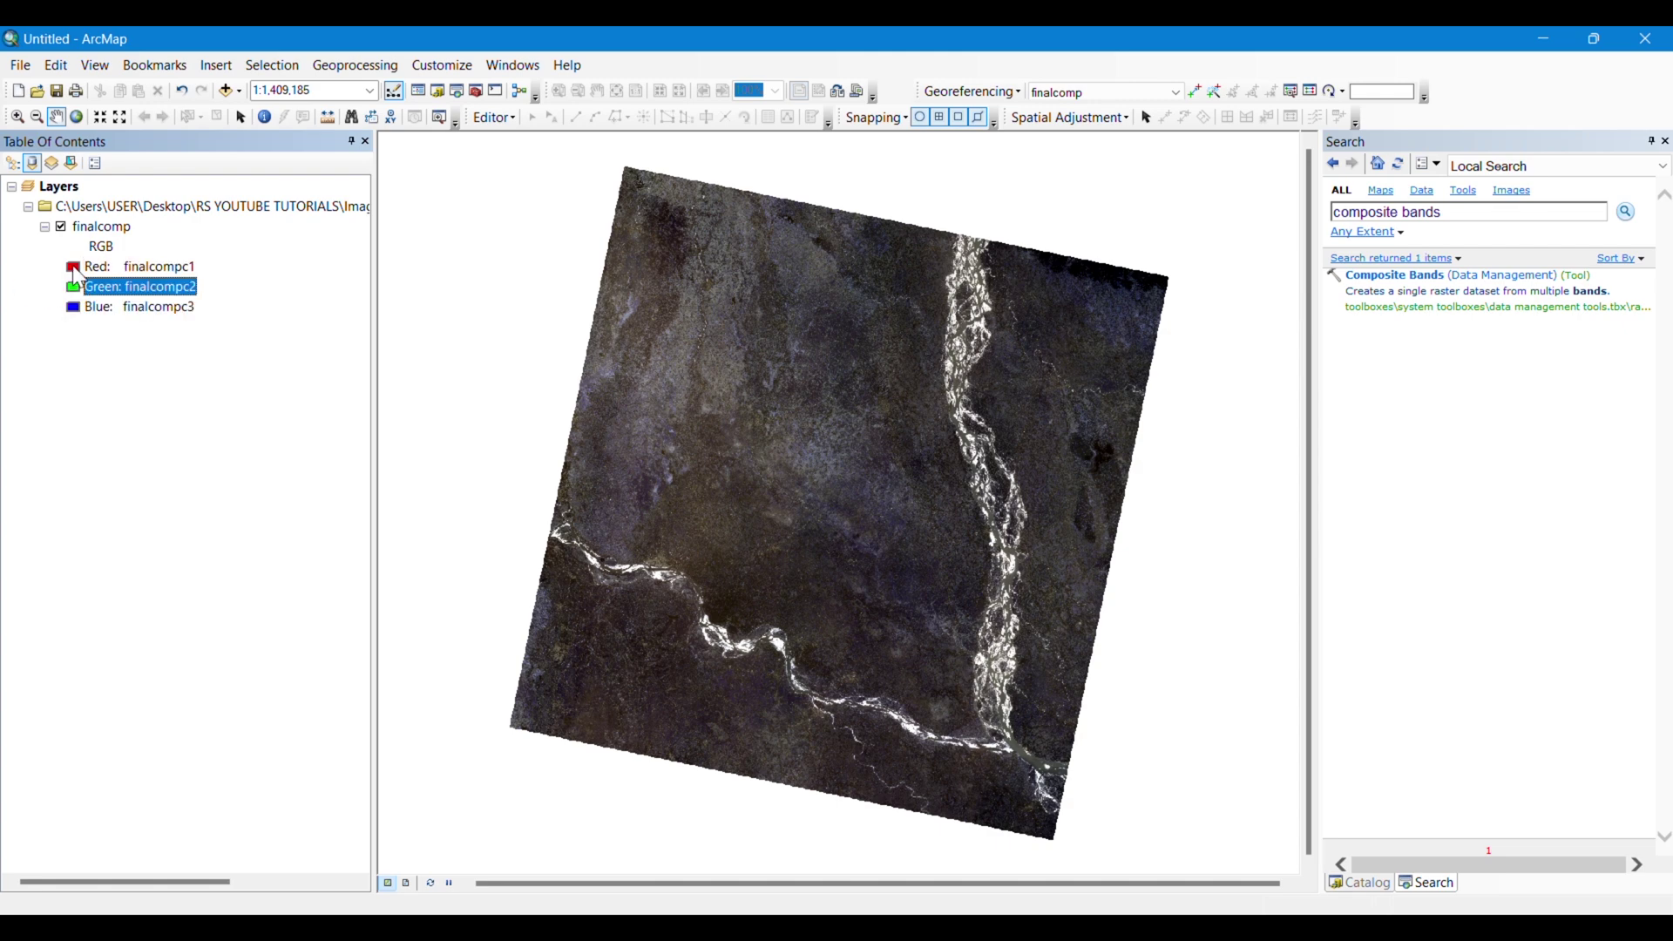
double_click(78, 270)
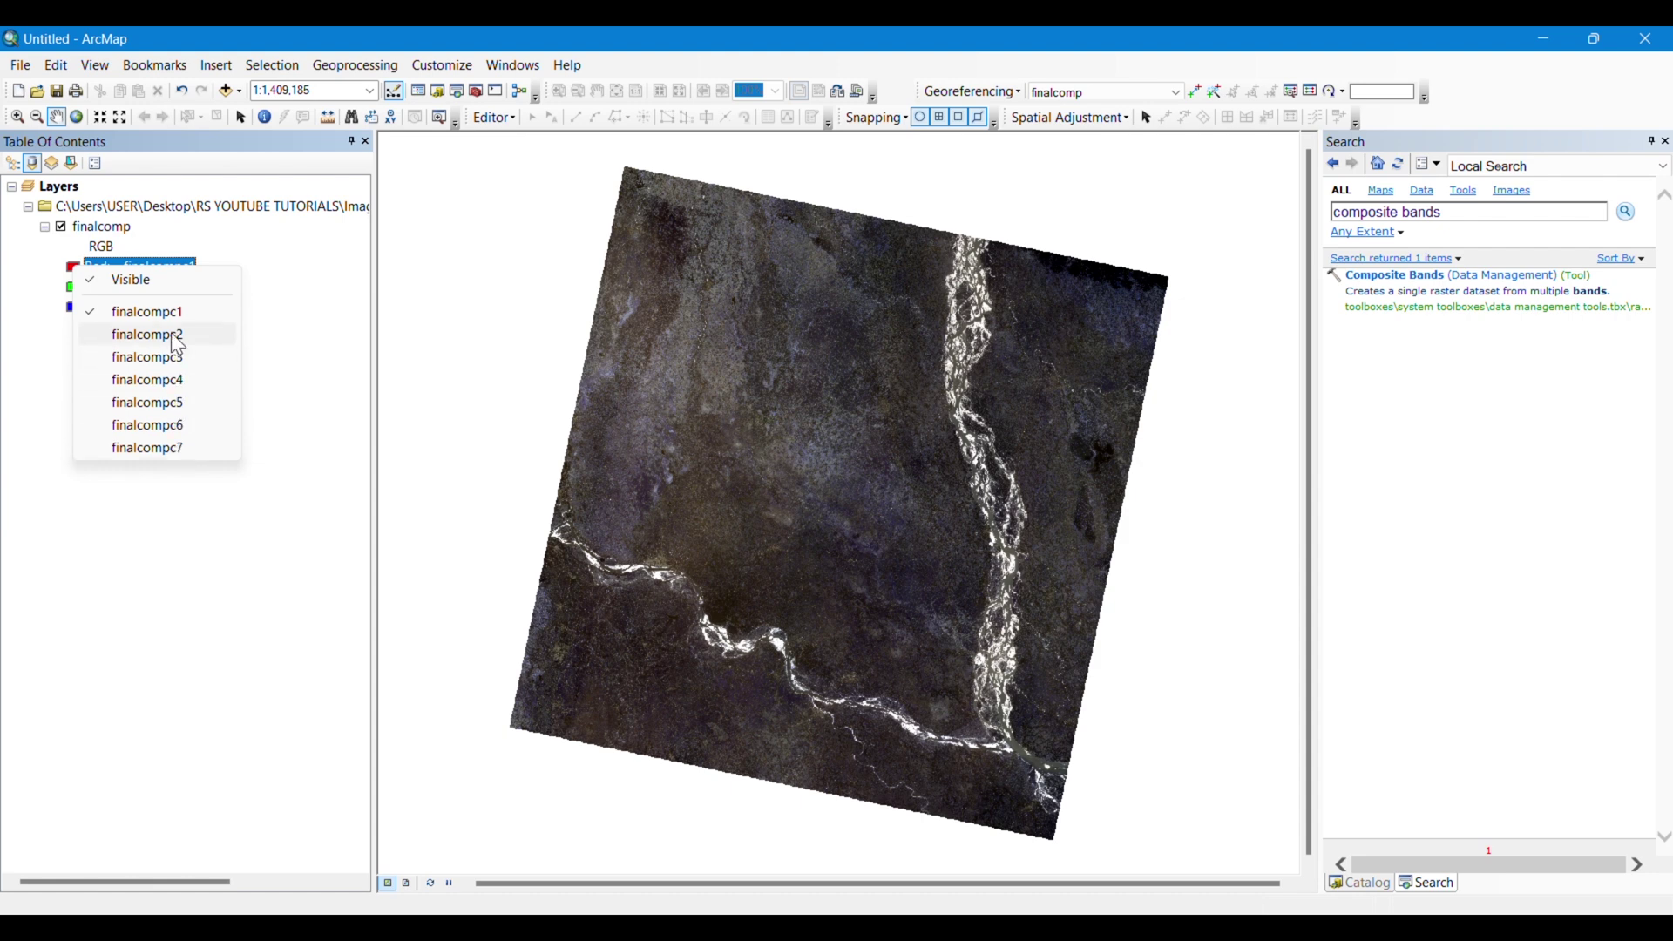
left_click(290, 353)
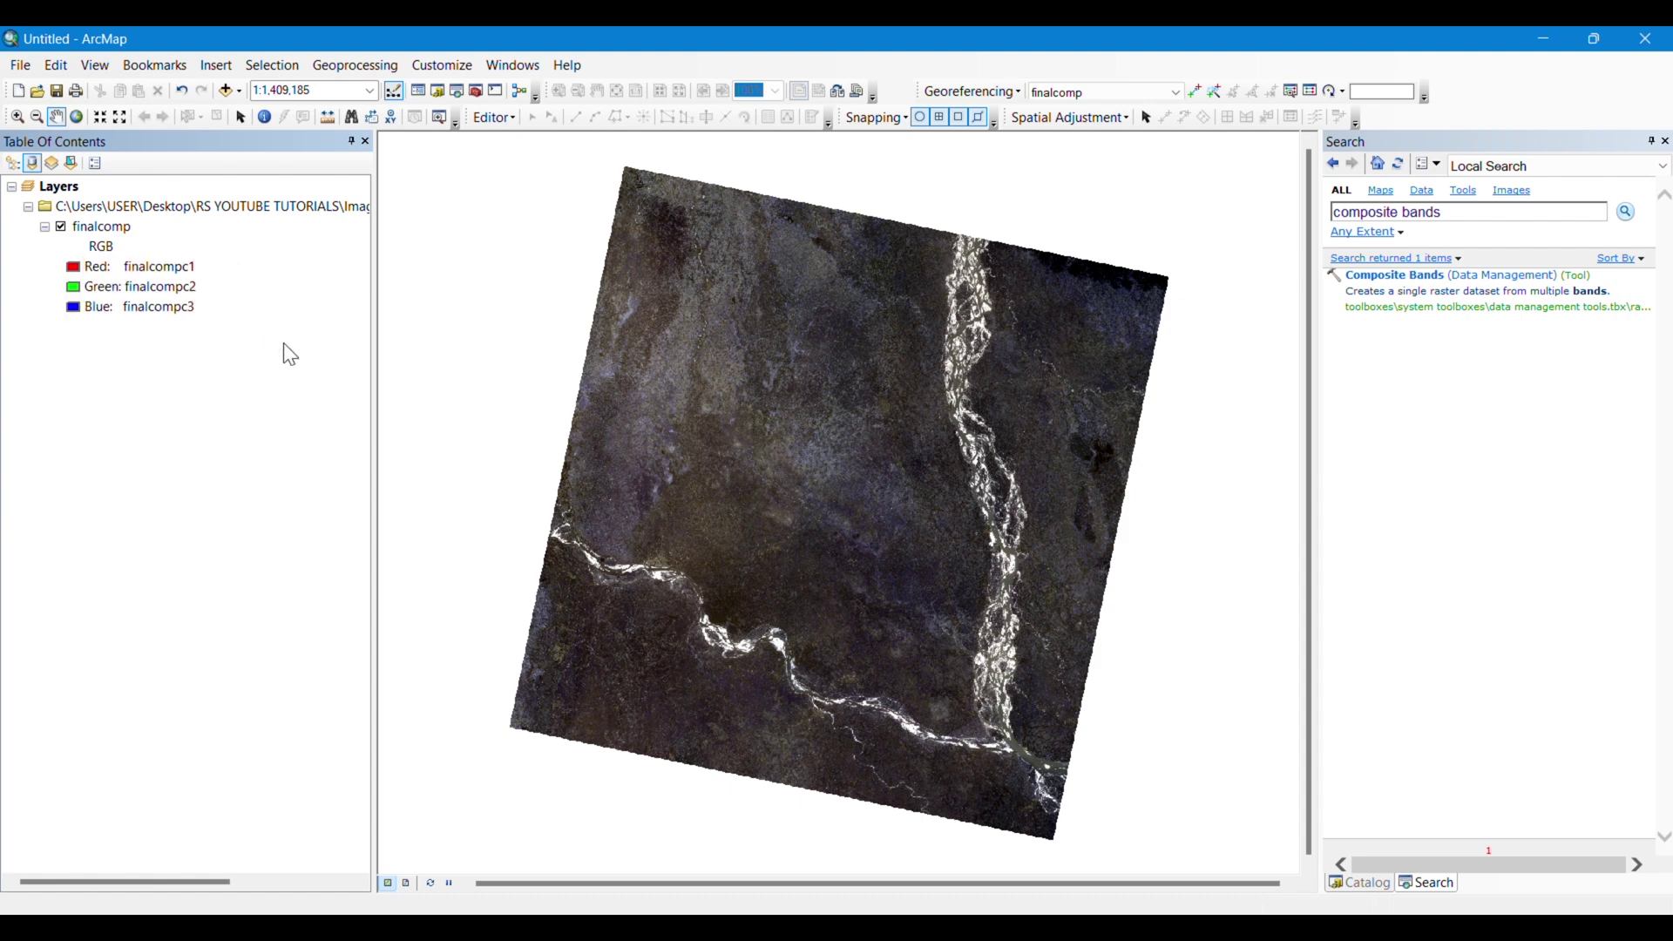
left_click(80, 297)
left_click(285, 421)
left_click(77, 310)
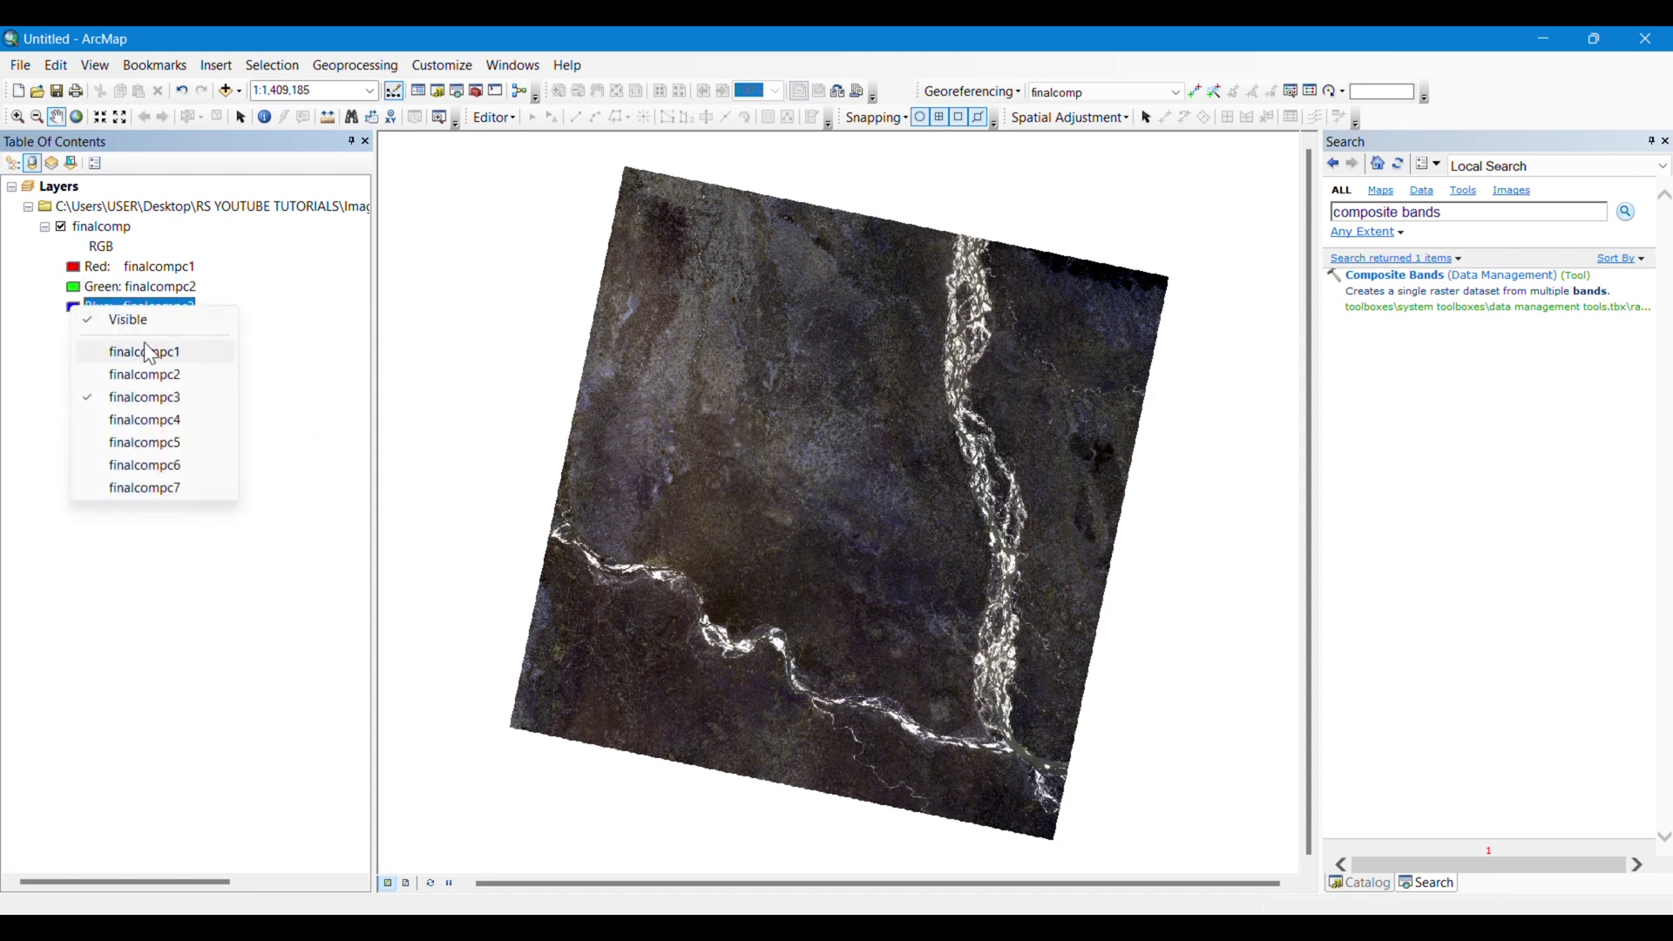
left_click(270, 434)
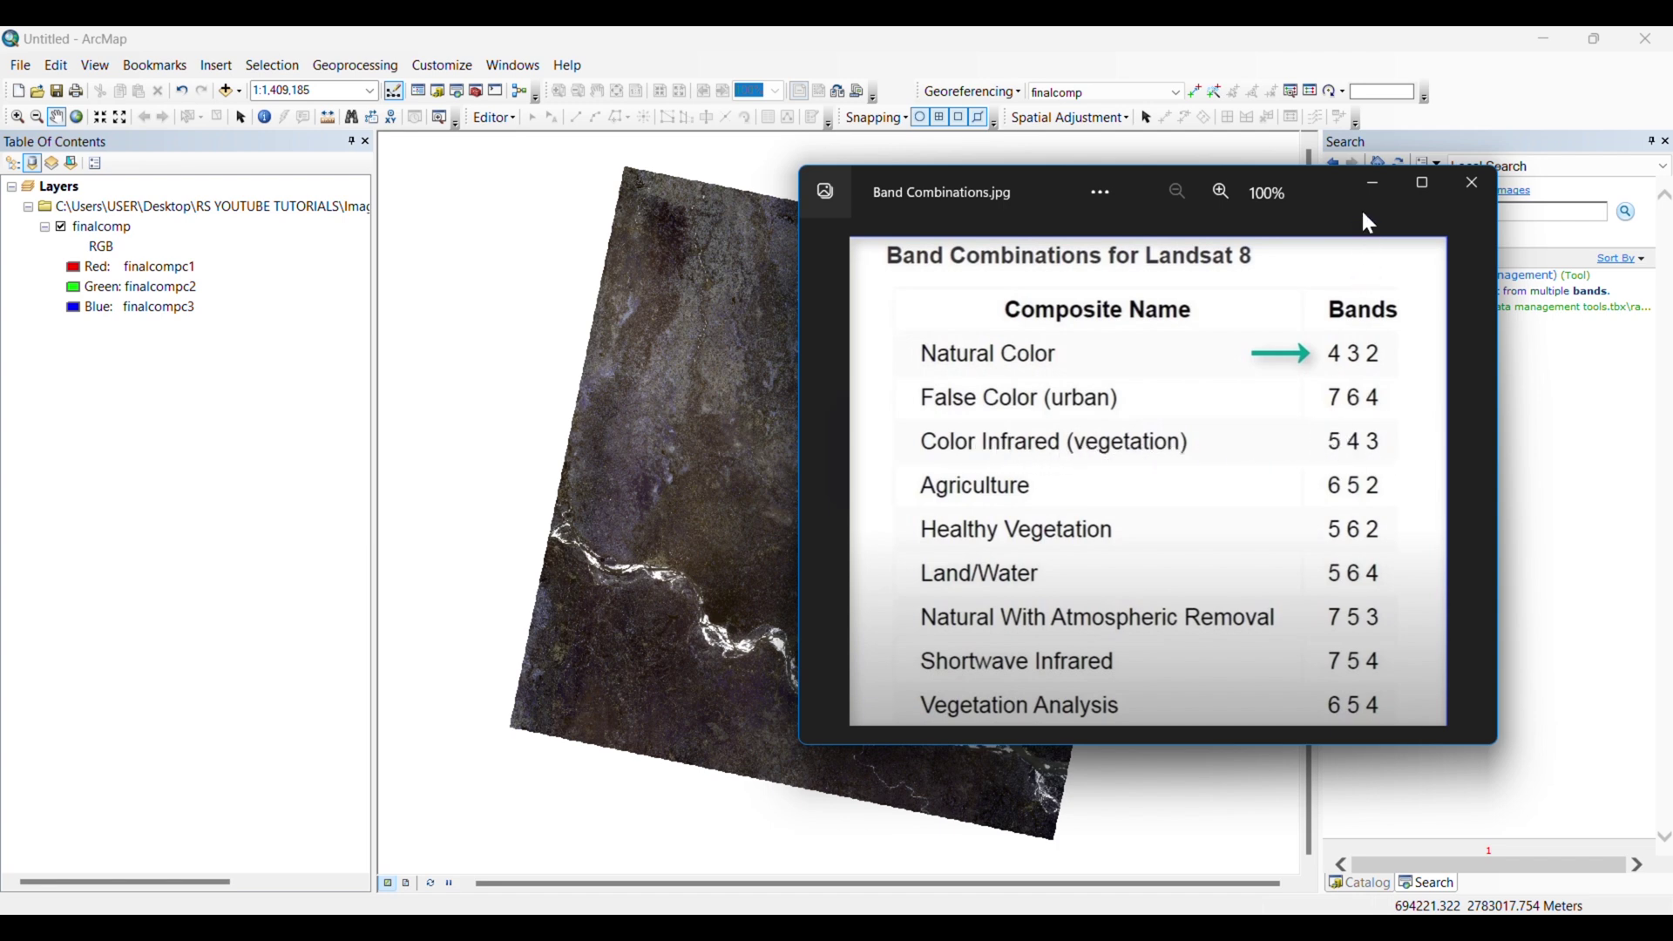
Set the finalcomp layer to the natural color combination: red to finalcompc4, green to finalcompc3 and blue to finalcompc2.
left_click(1374, 183)
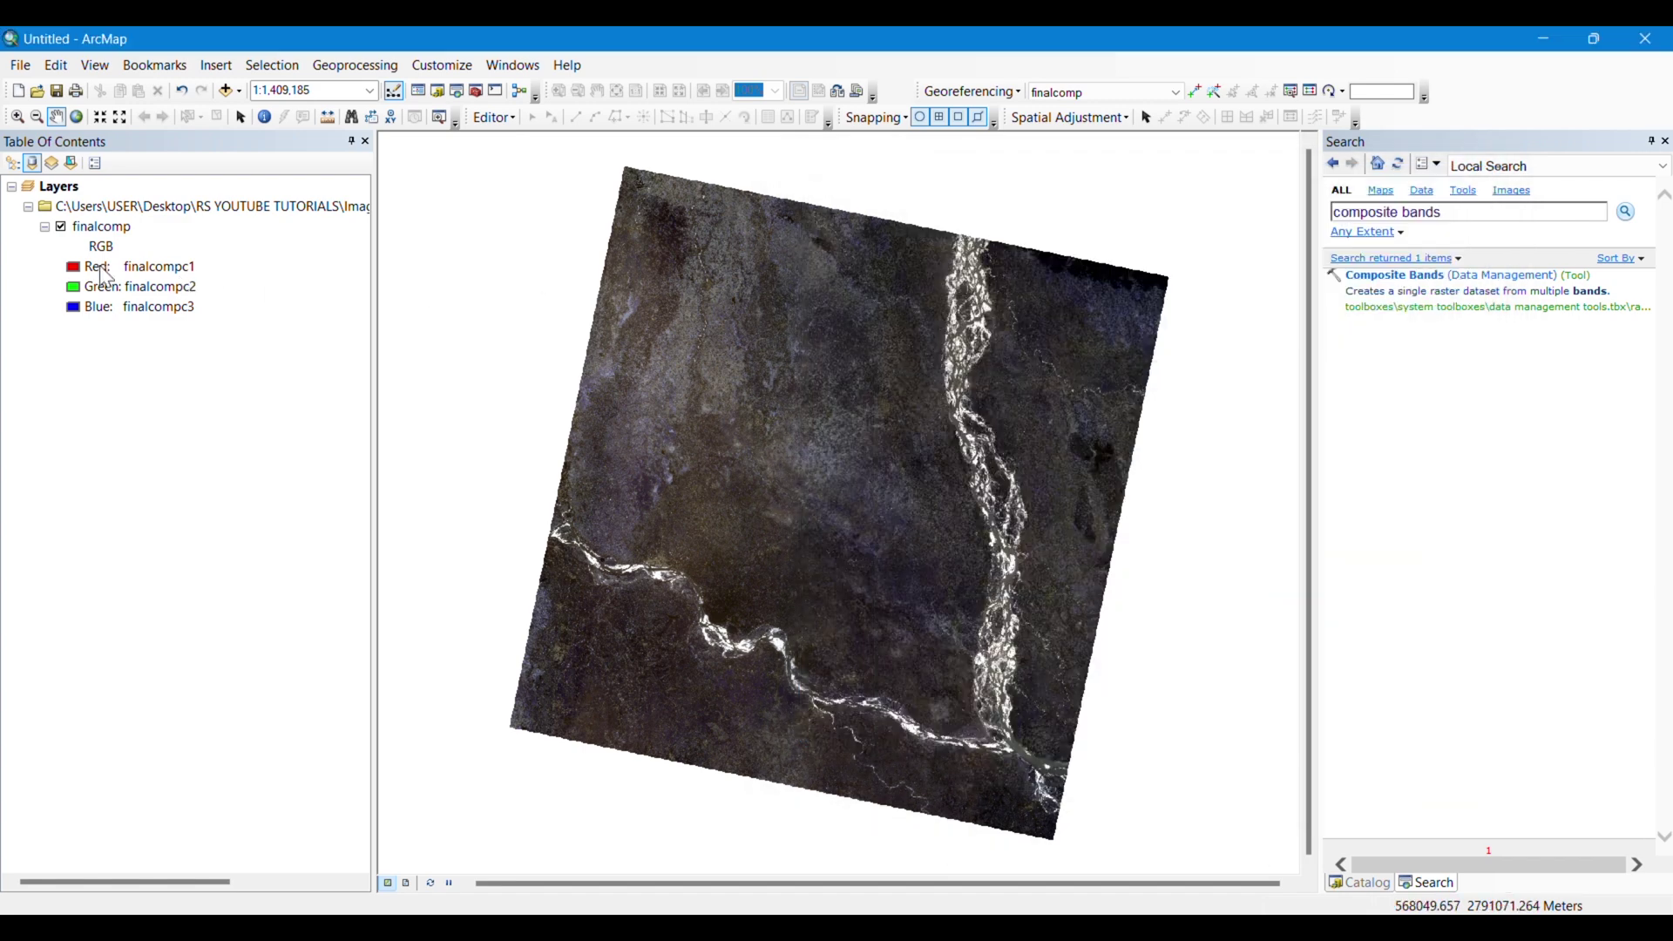
left_click(80, 272)
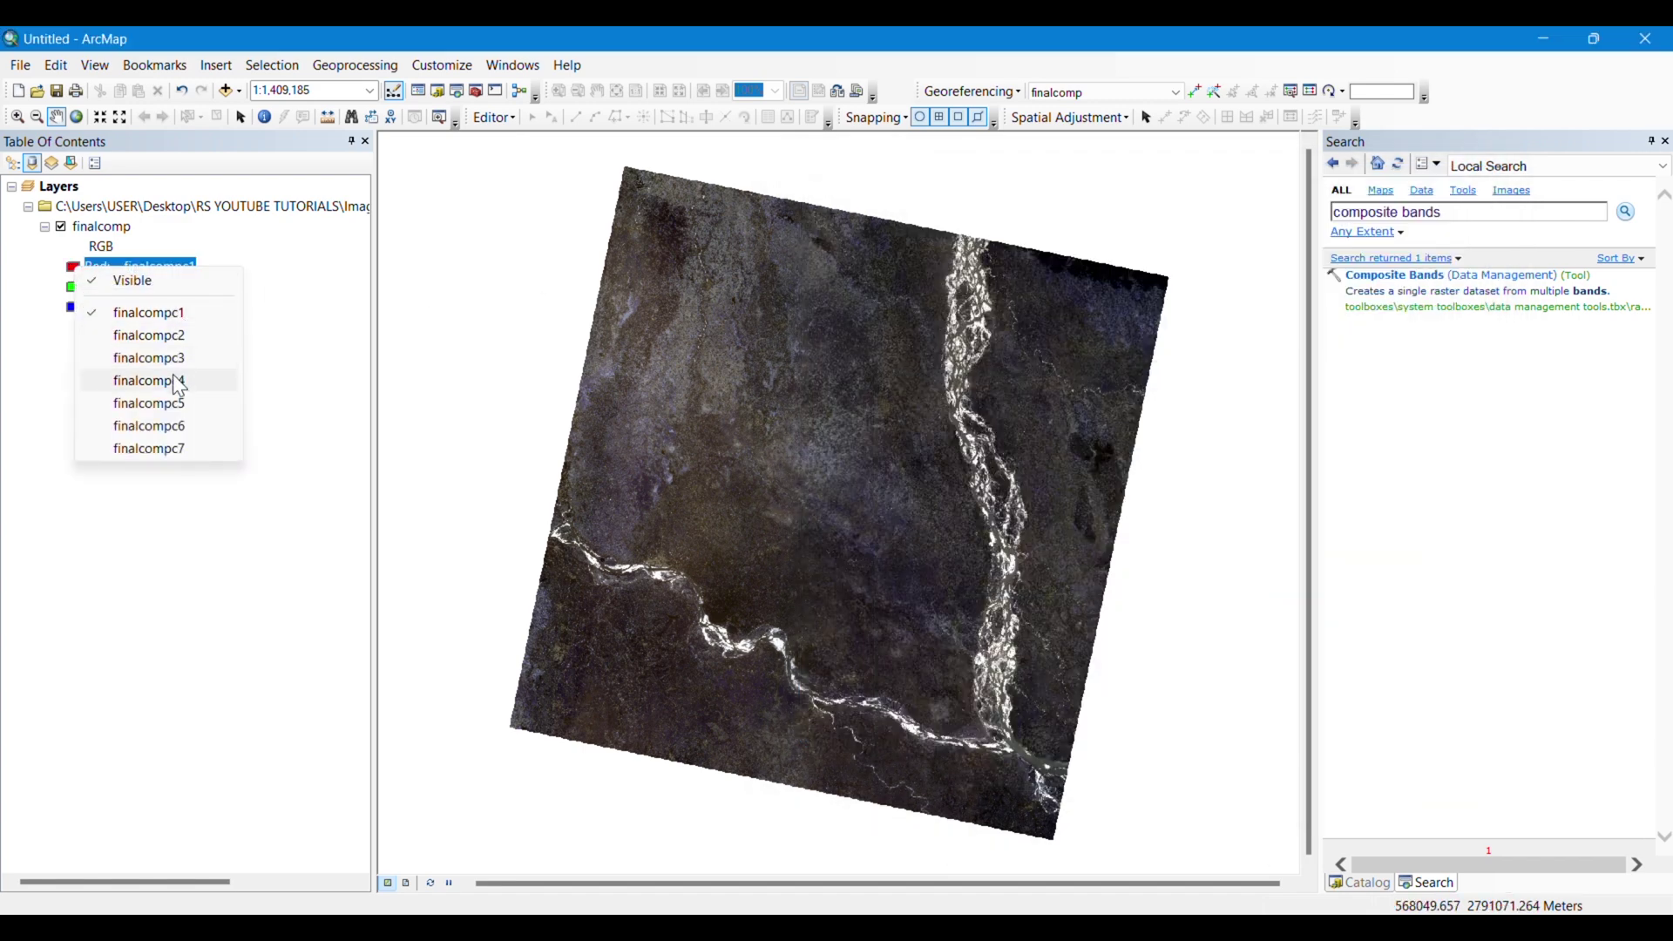
left_click(105, 382)
left_click(88, 287)
left_click(87, 288)
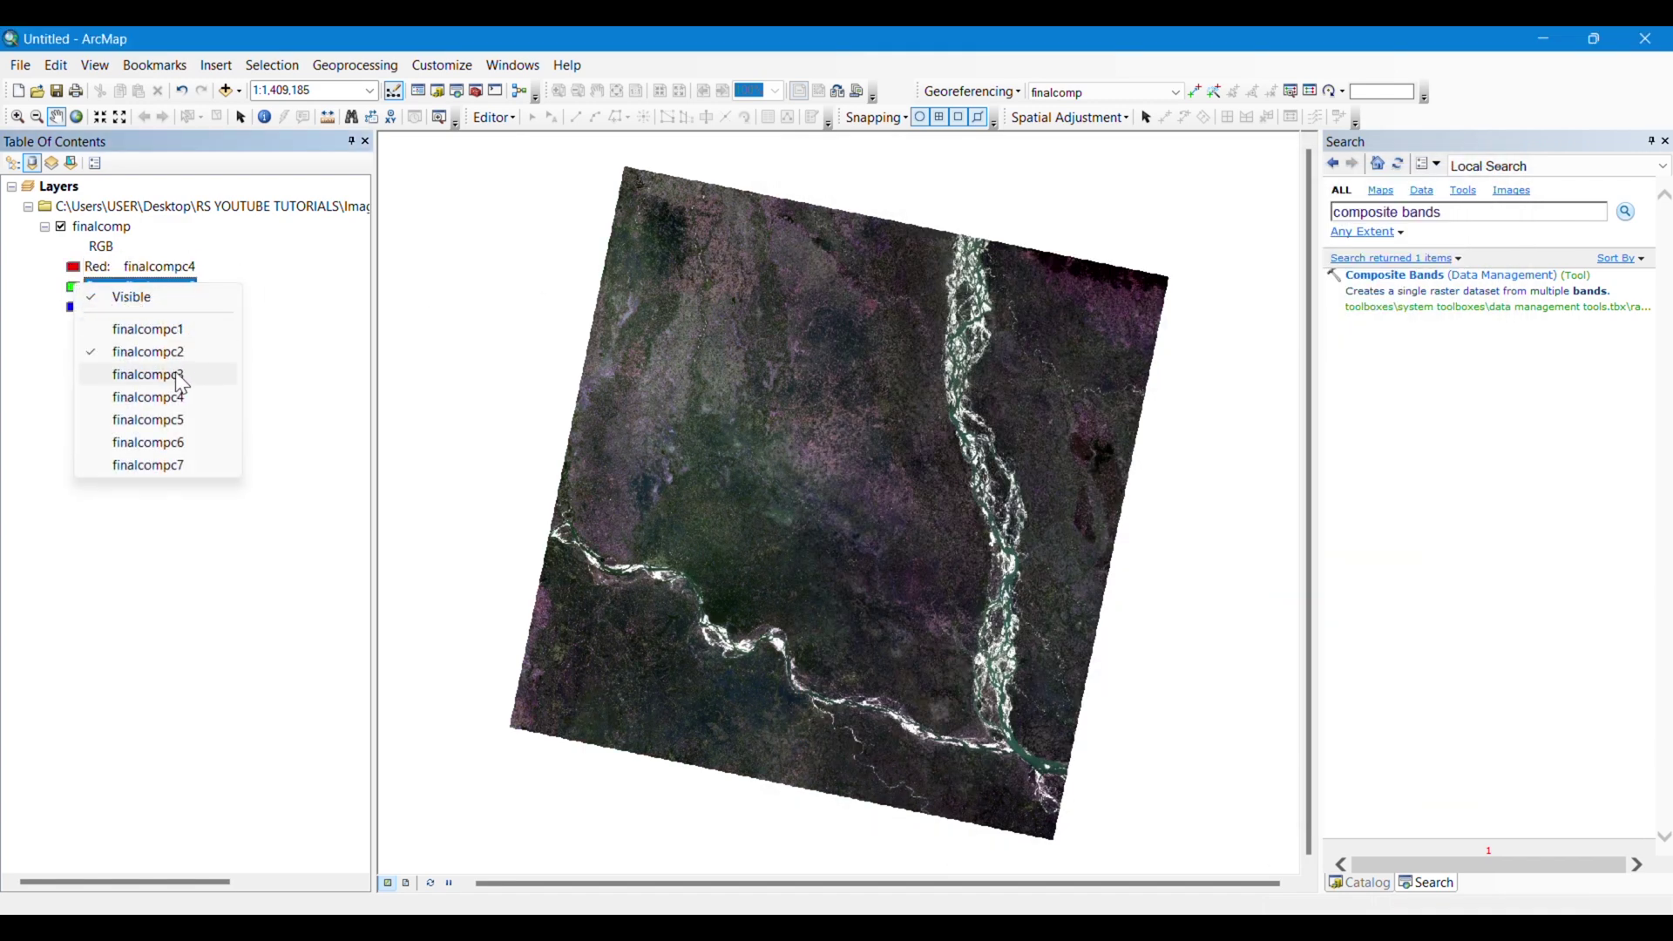
left_click(140, 373)
left_click(87, 307)
left_click(87, 307)
left_click(162, 371)
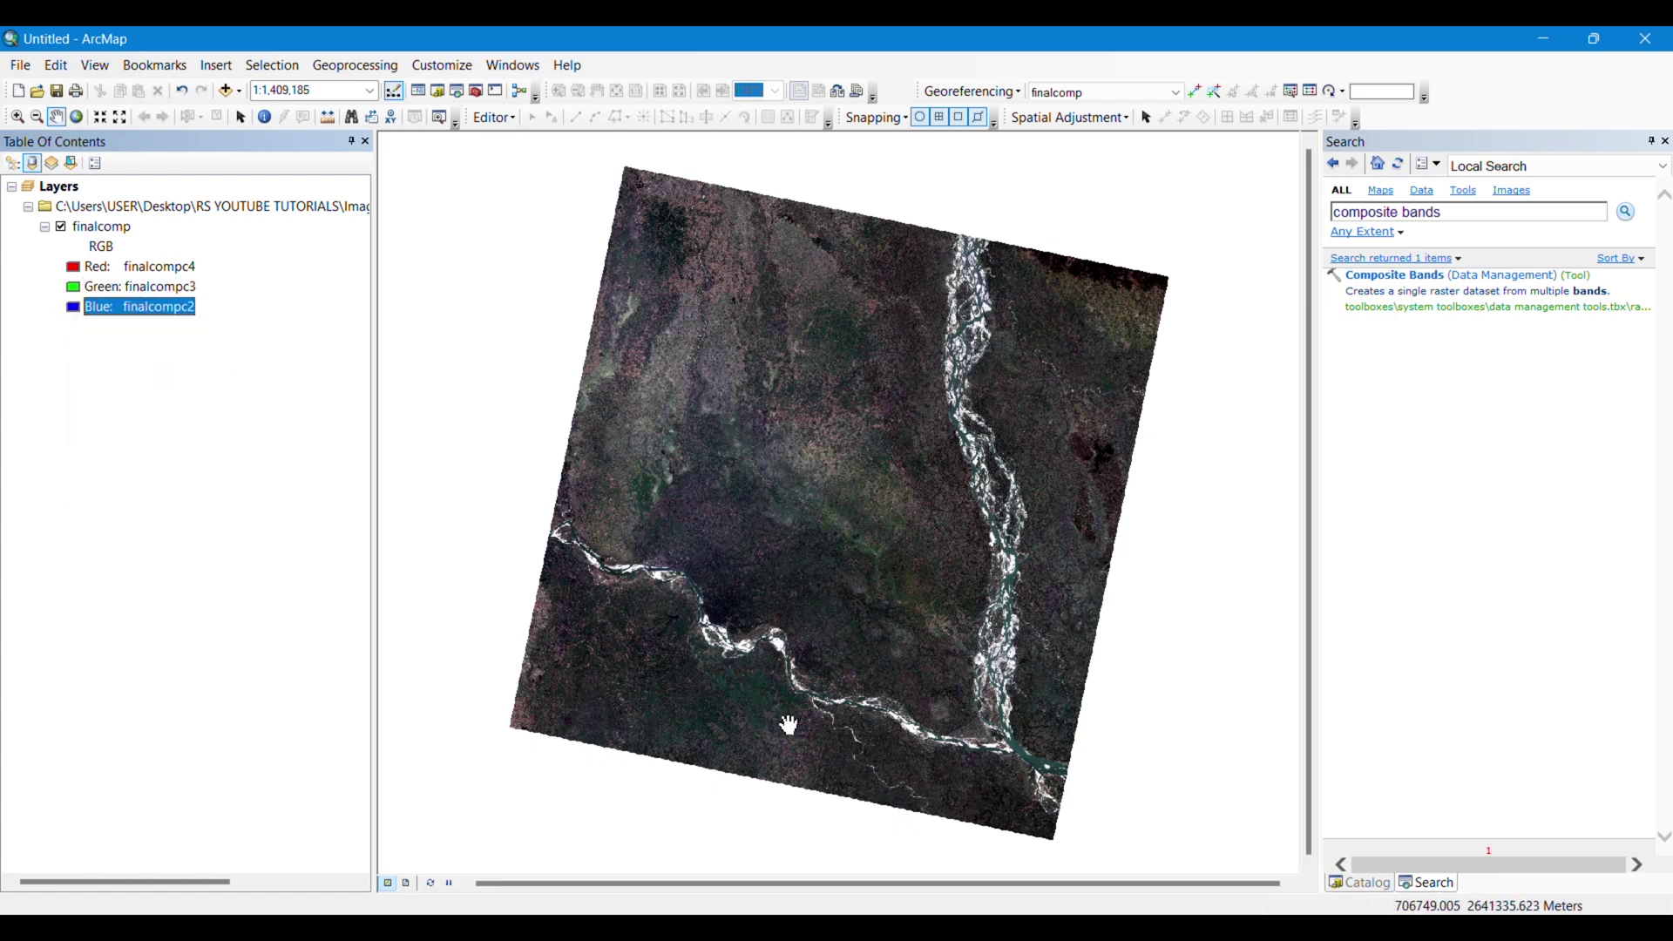
scroll(807, 530, "down", 5)
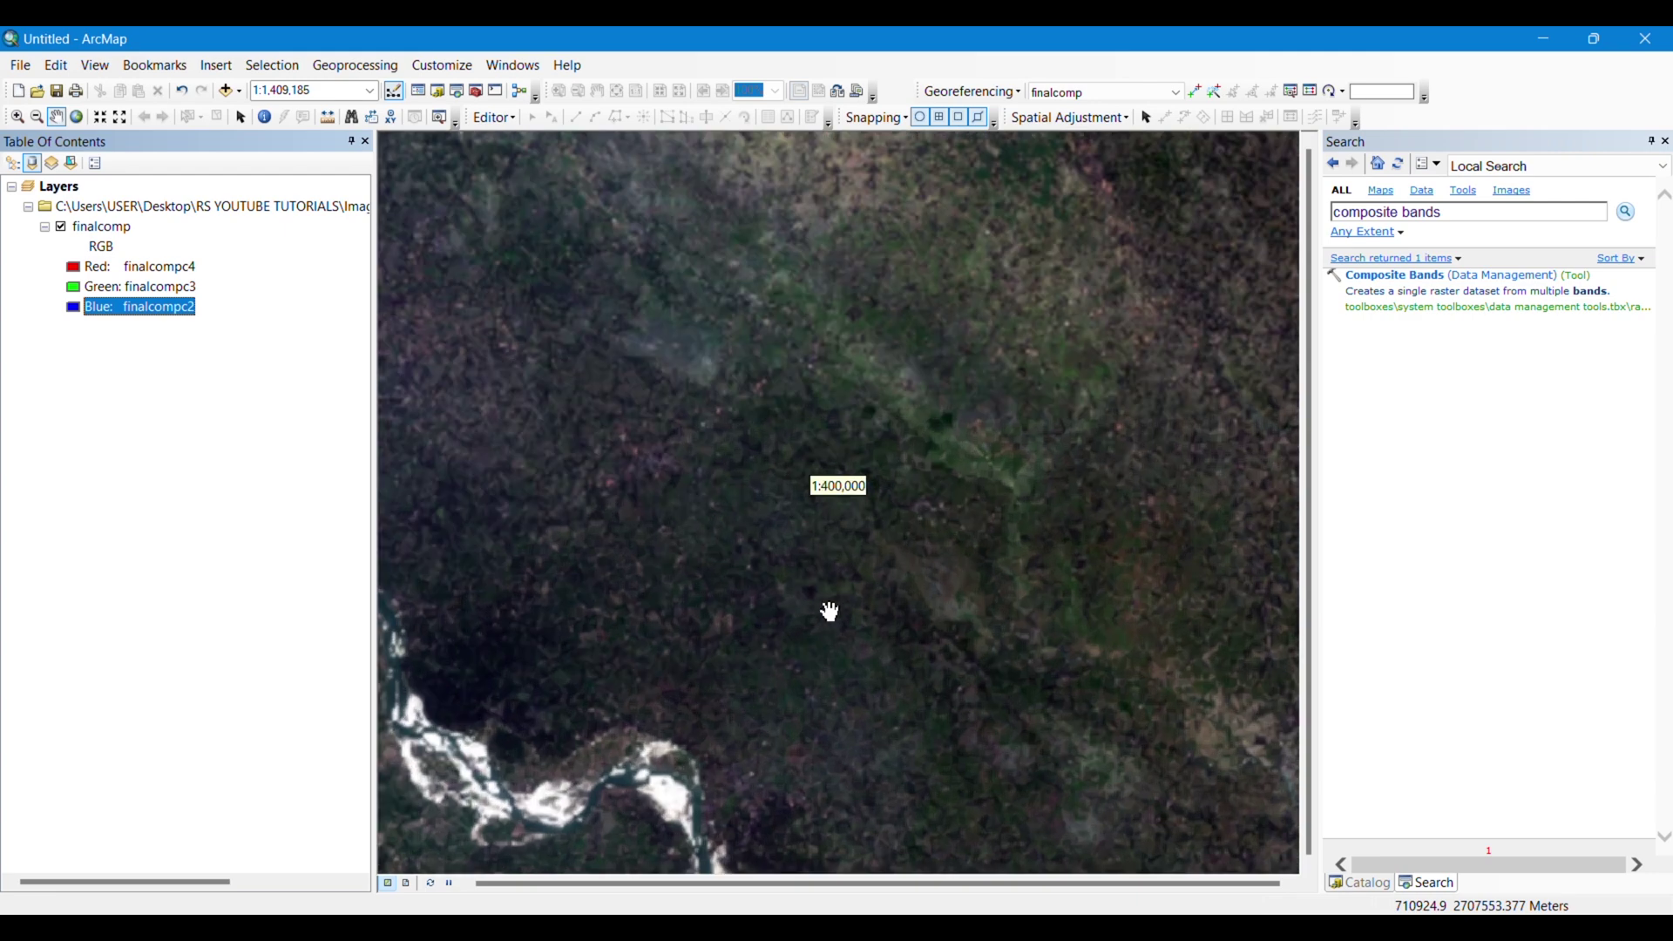
left_click_drag(893, 665, 788, 597)
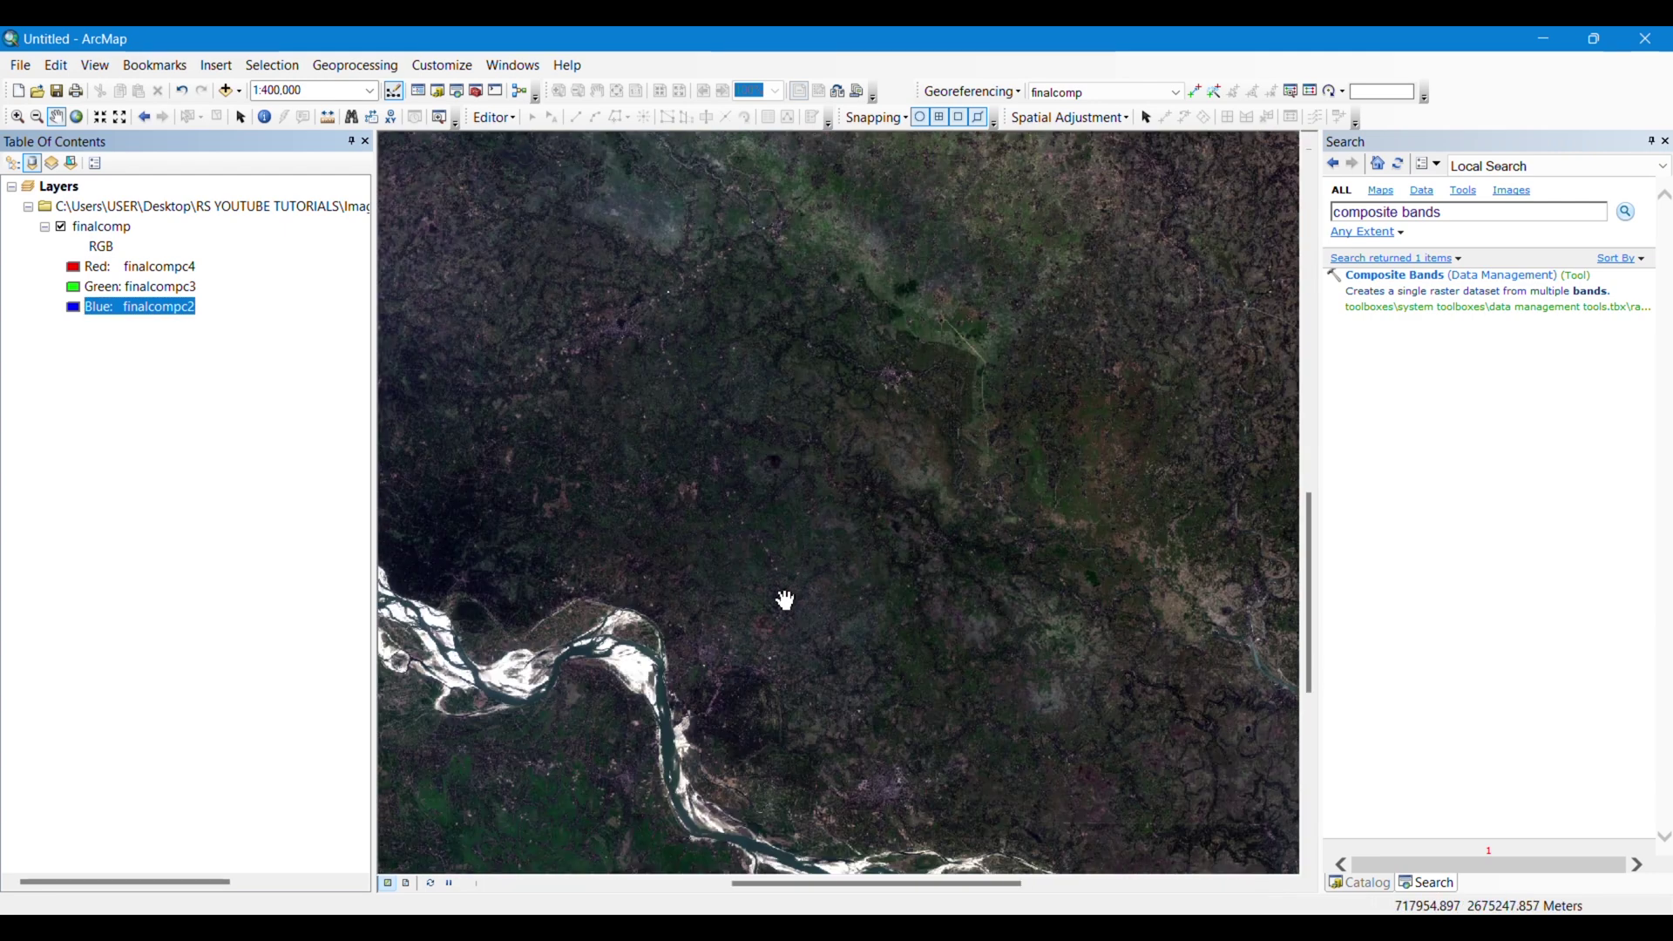
Set the finalcomp layer to the false color (urban) combination: red to finalcompc7, green to finalcompc6 and blue to finalcompc4.
scroll(735, 631, "down", 8)
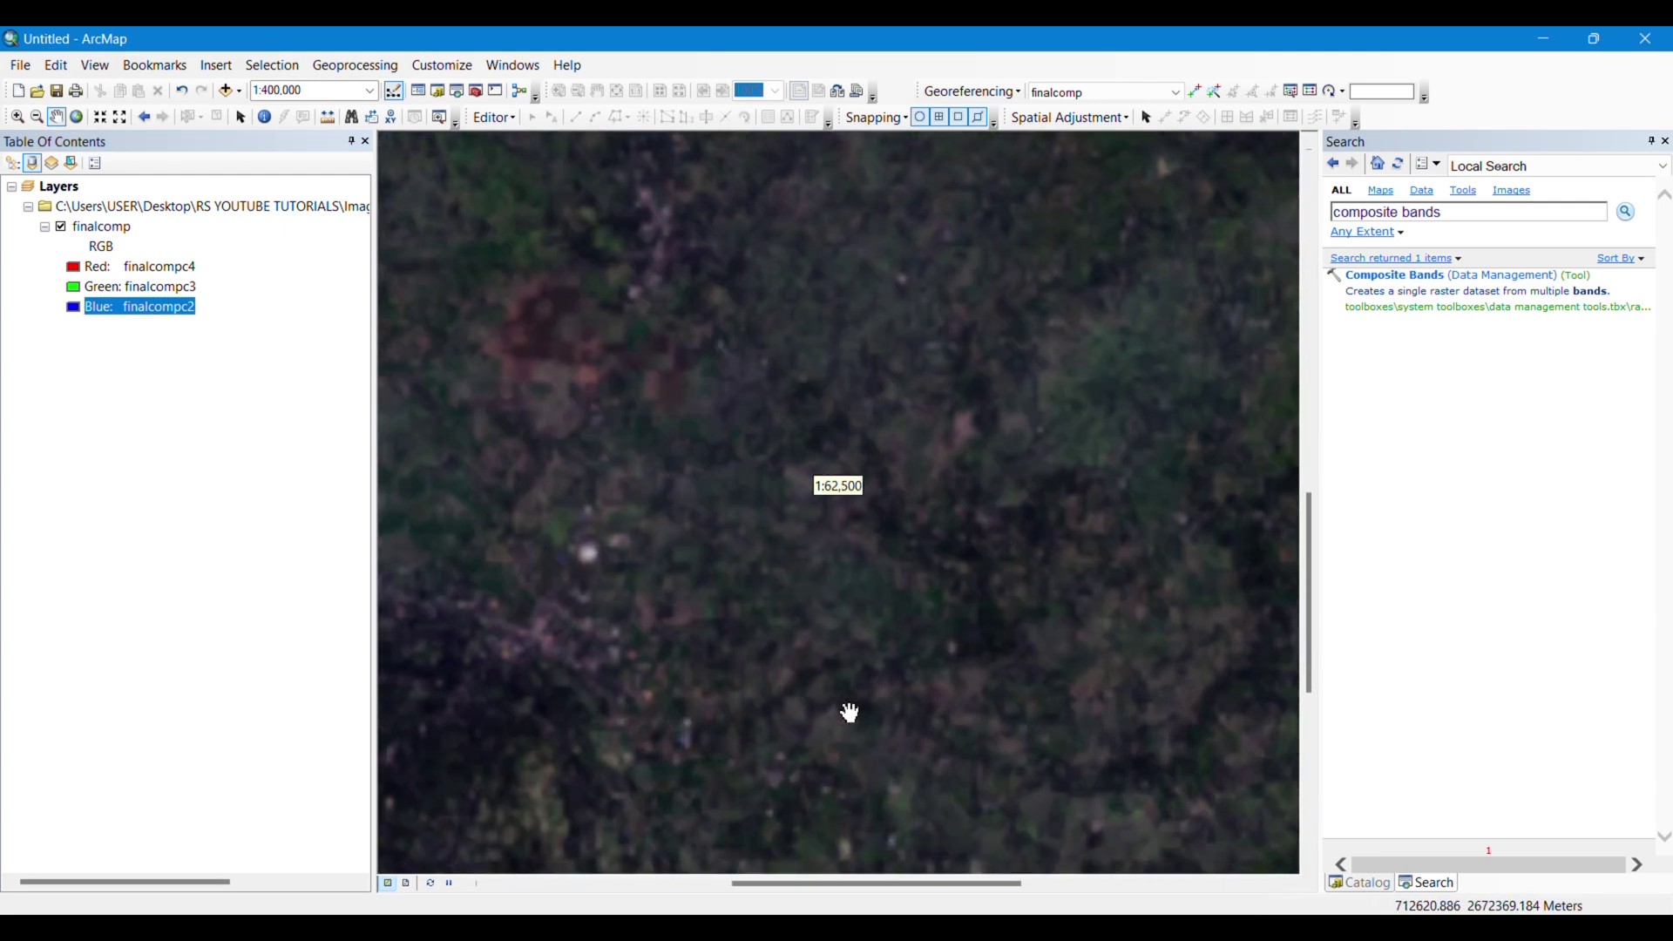
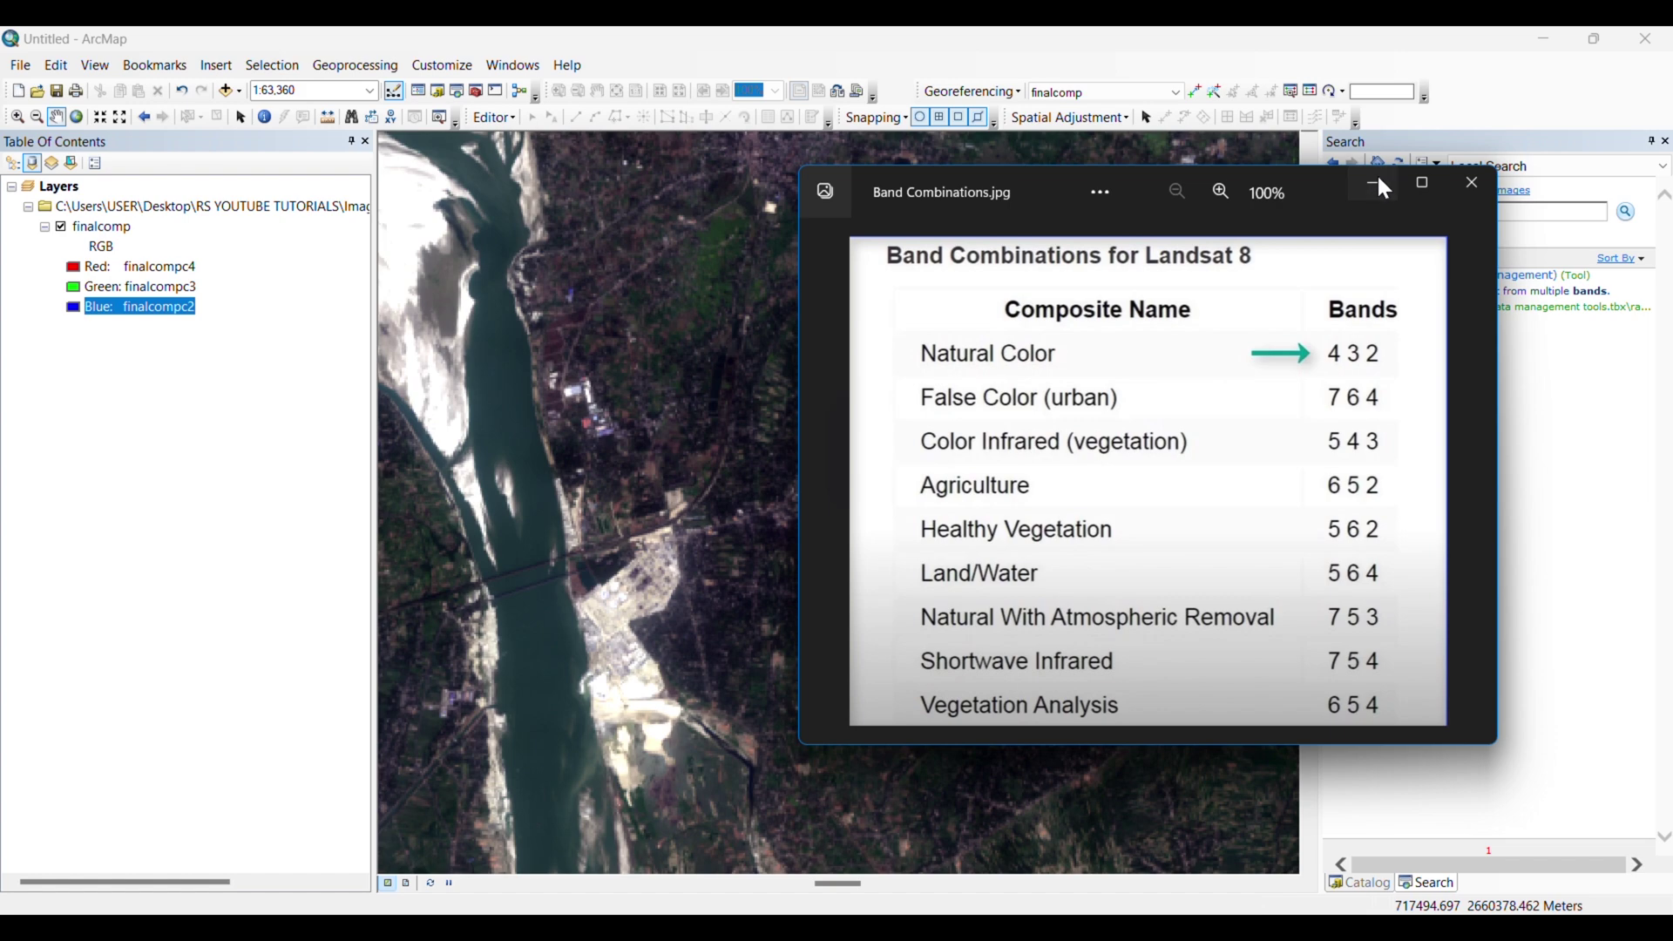
left_click(80, 268)
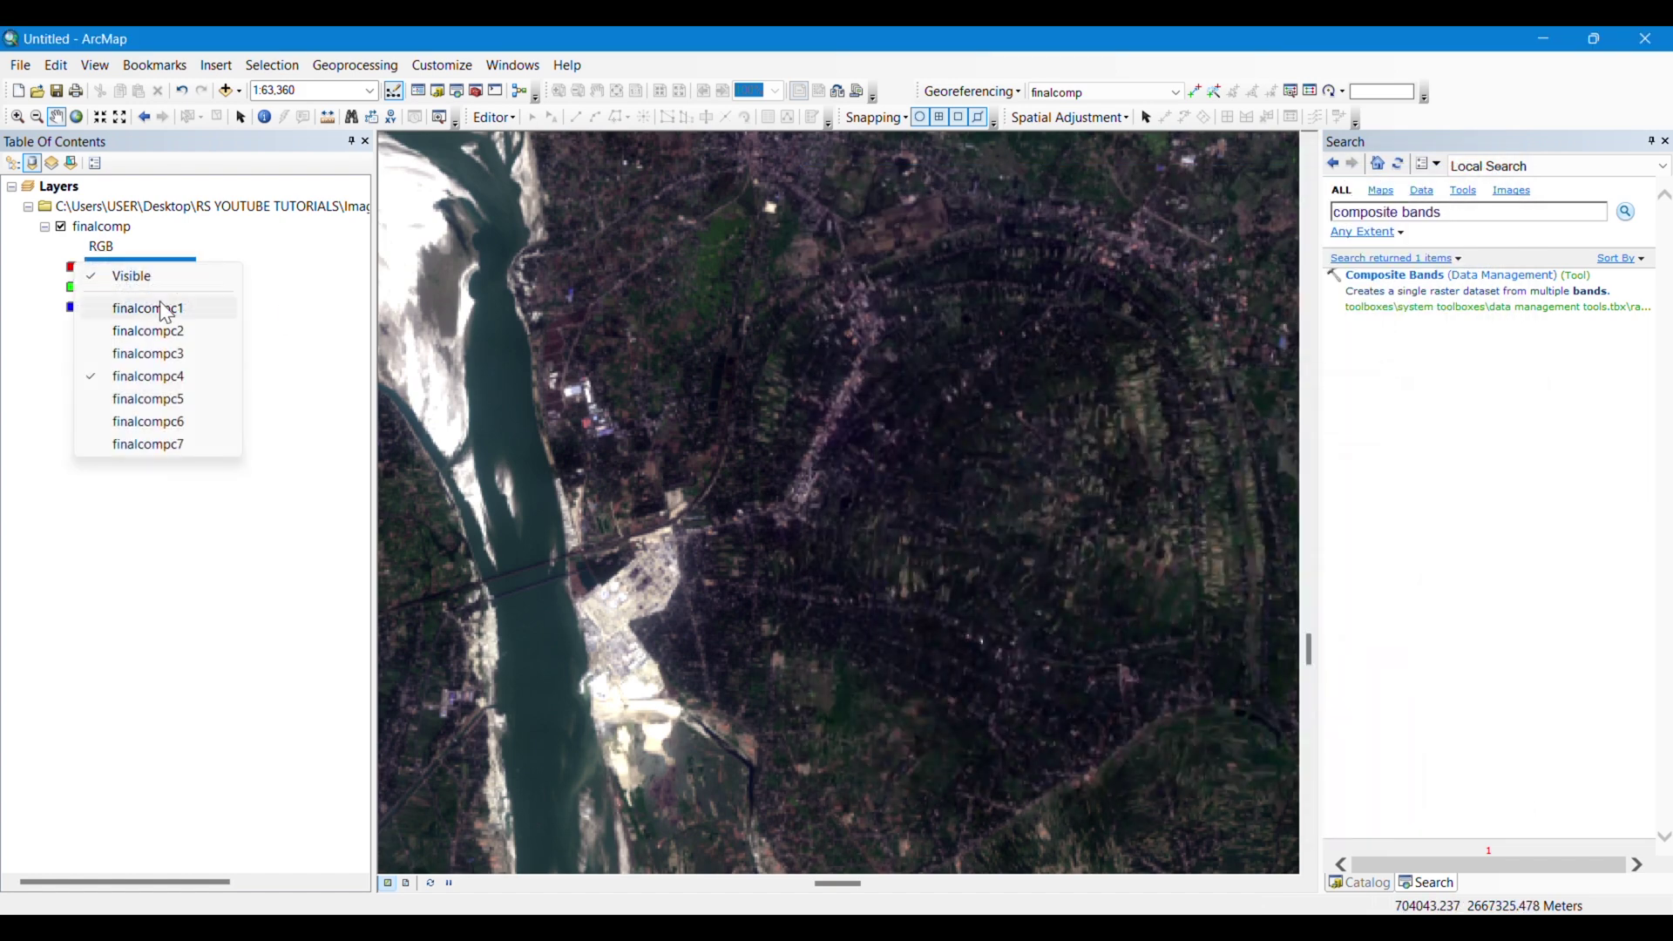
left_click(169, 446)
left_click(89, 290)
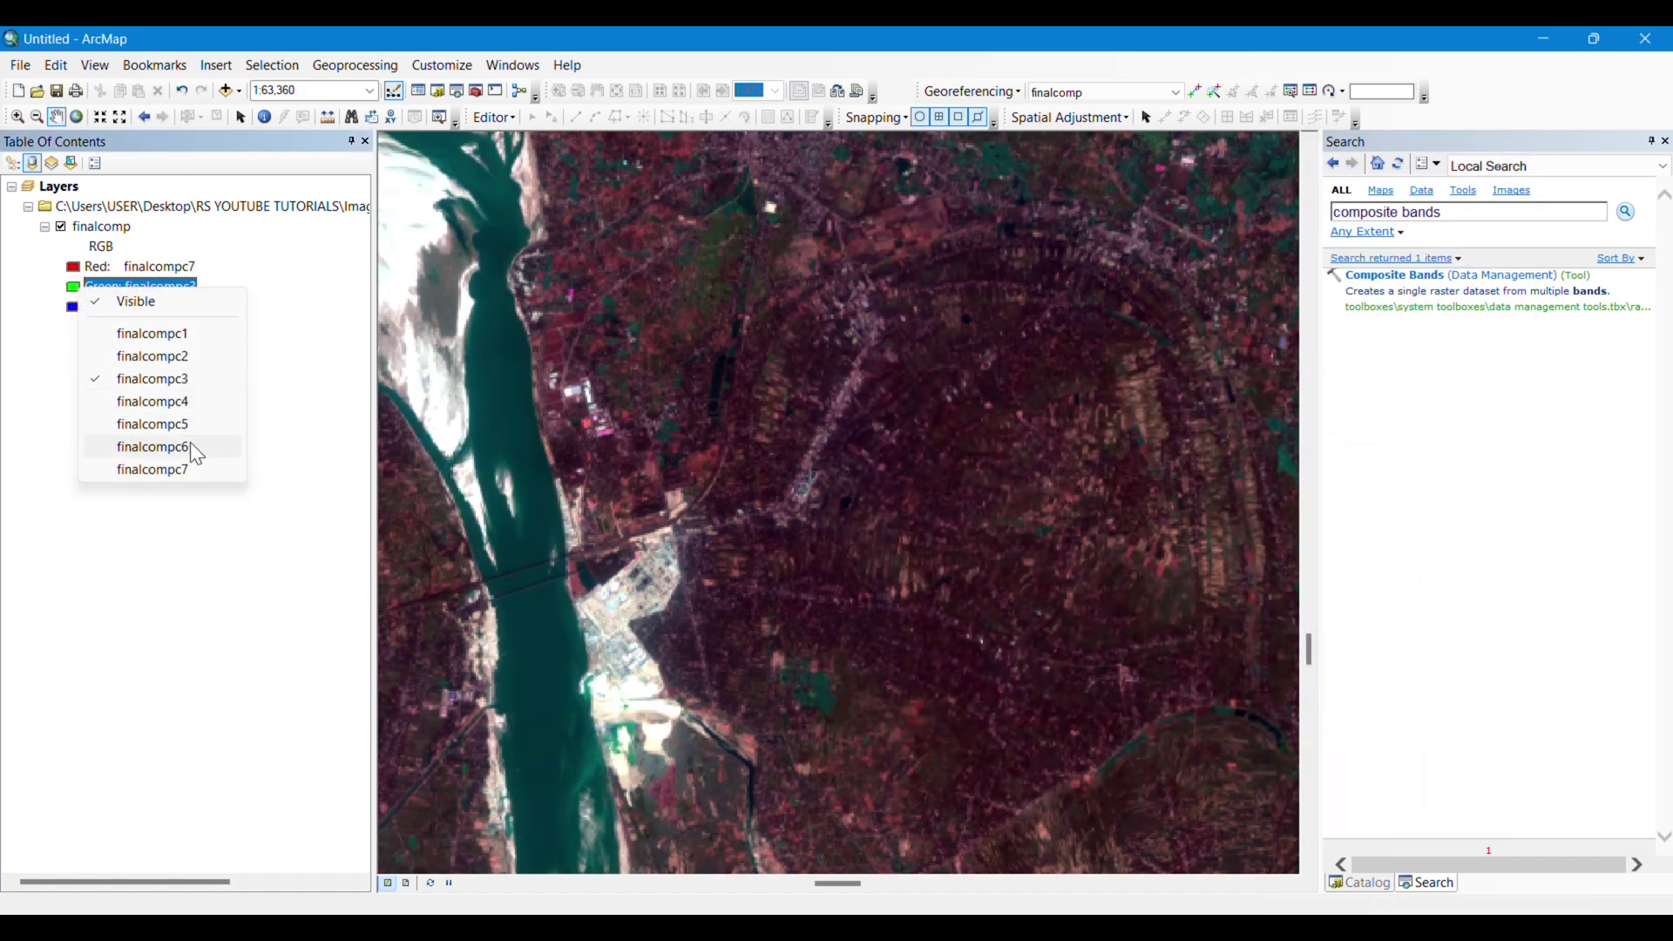
left_click(190, 445)
left_click(87, 310)
left_click(179, 418)
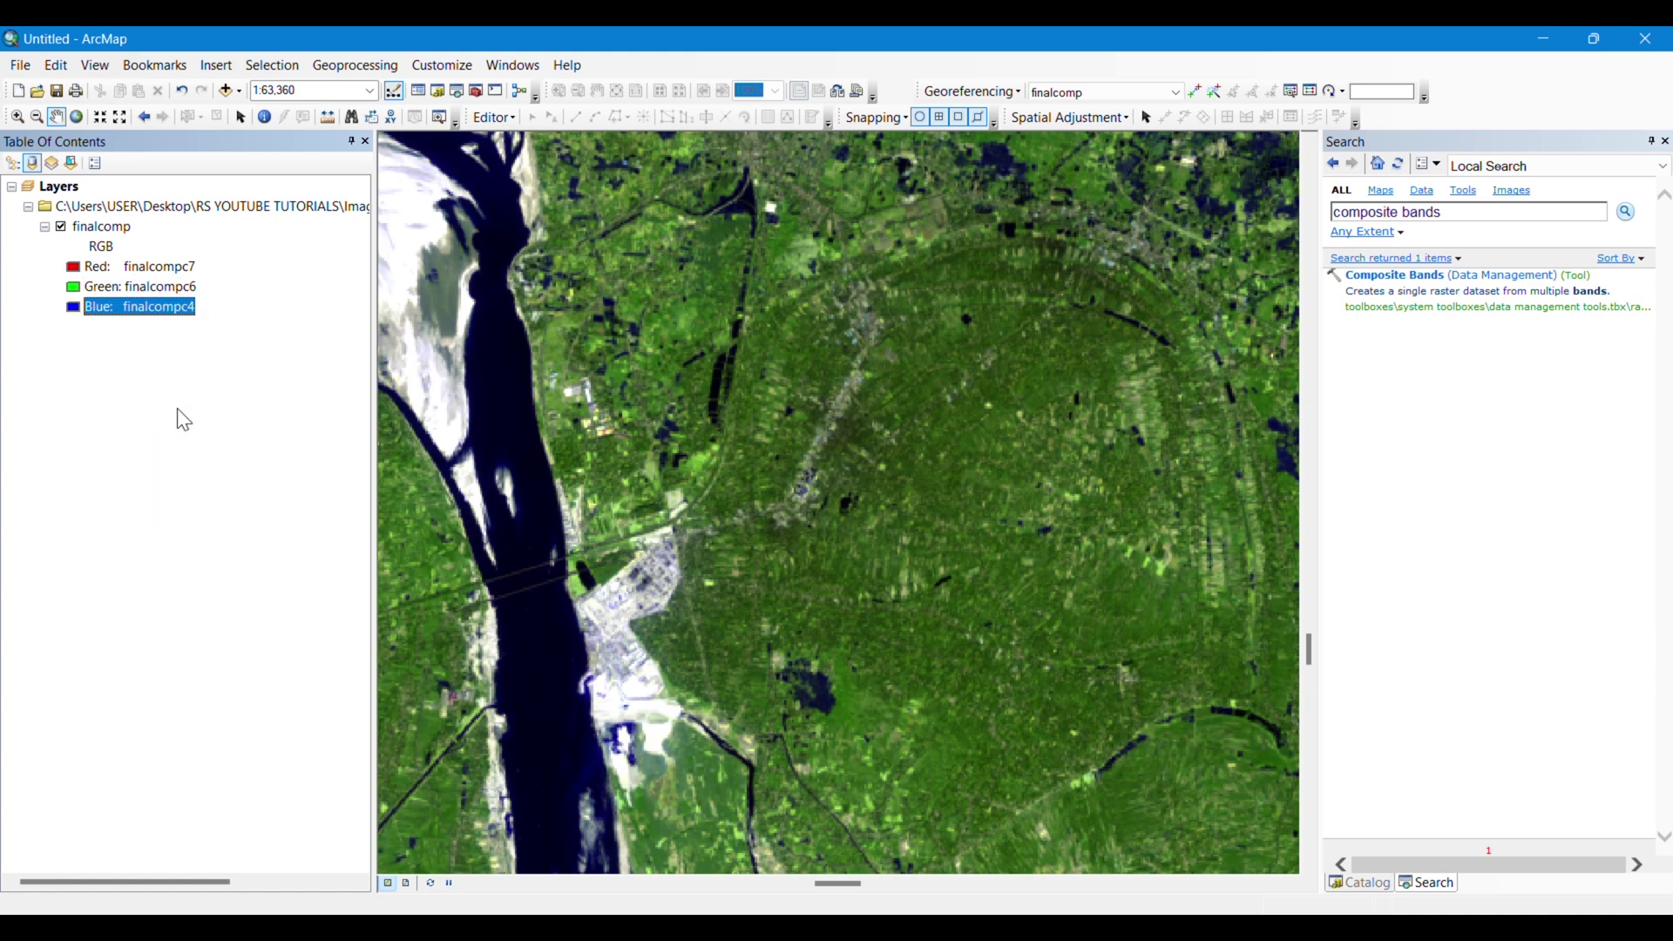
Examine how the river, sandbars, built-up areas and surrounding land appear in the false color (urban) combination.
scroll(559, 503, "down", 3)
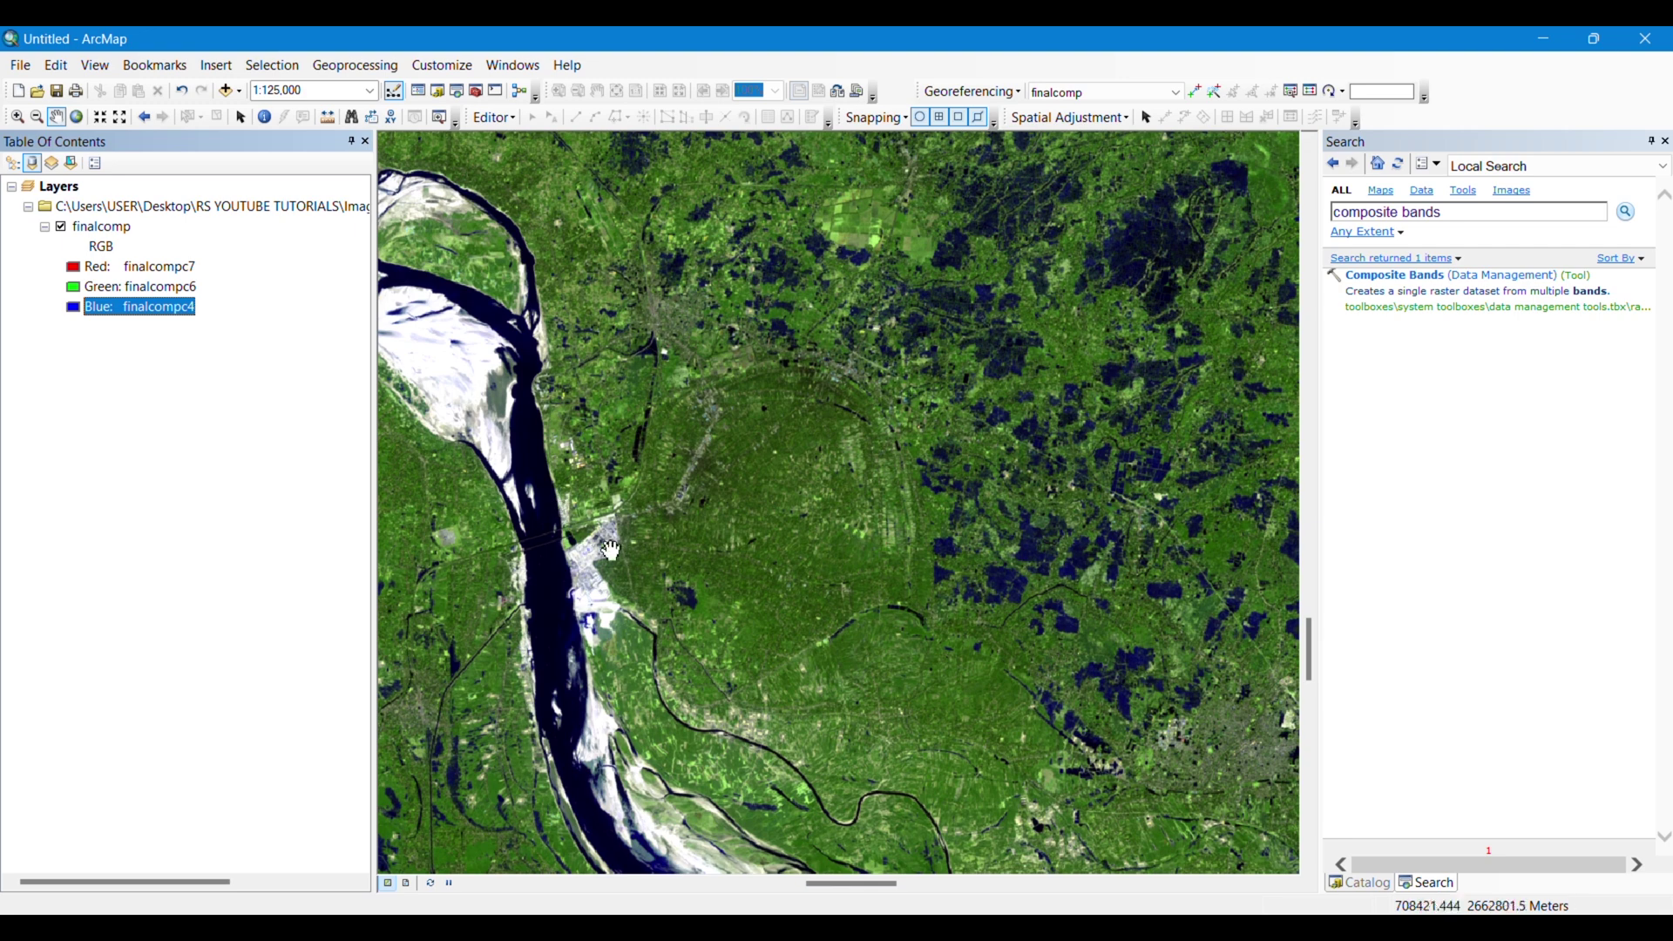
scroll(636, 551, "up", 5)
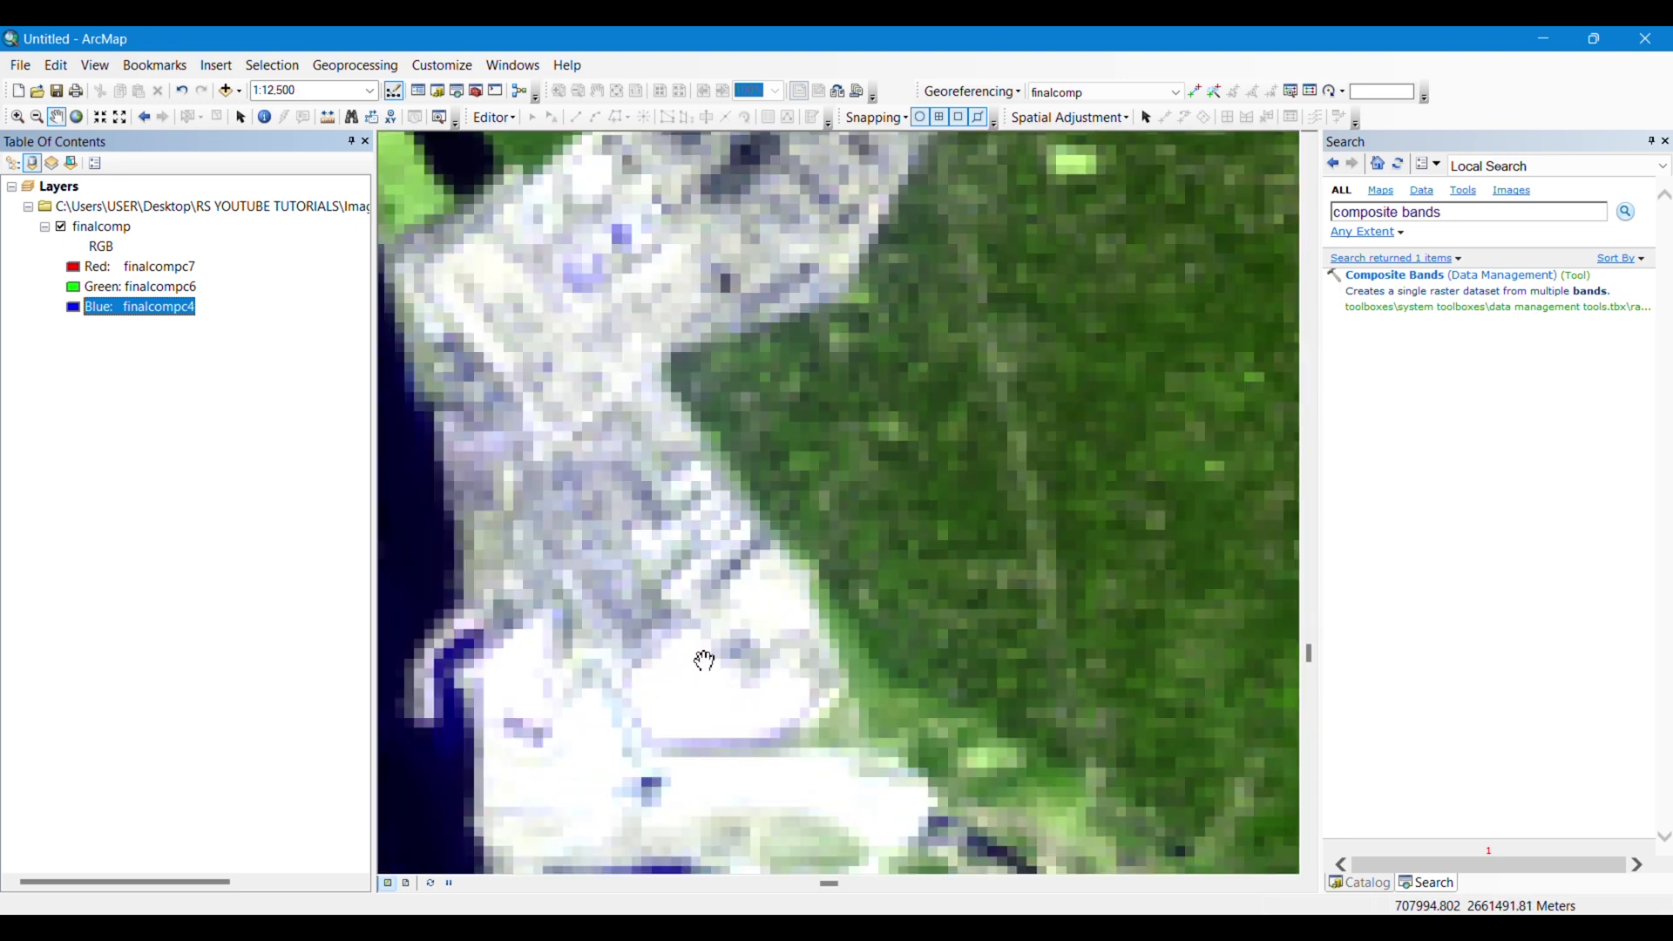
scroll(730, 640, "down", 1)
scroll(730, 640, "down", 2)
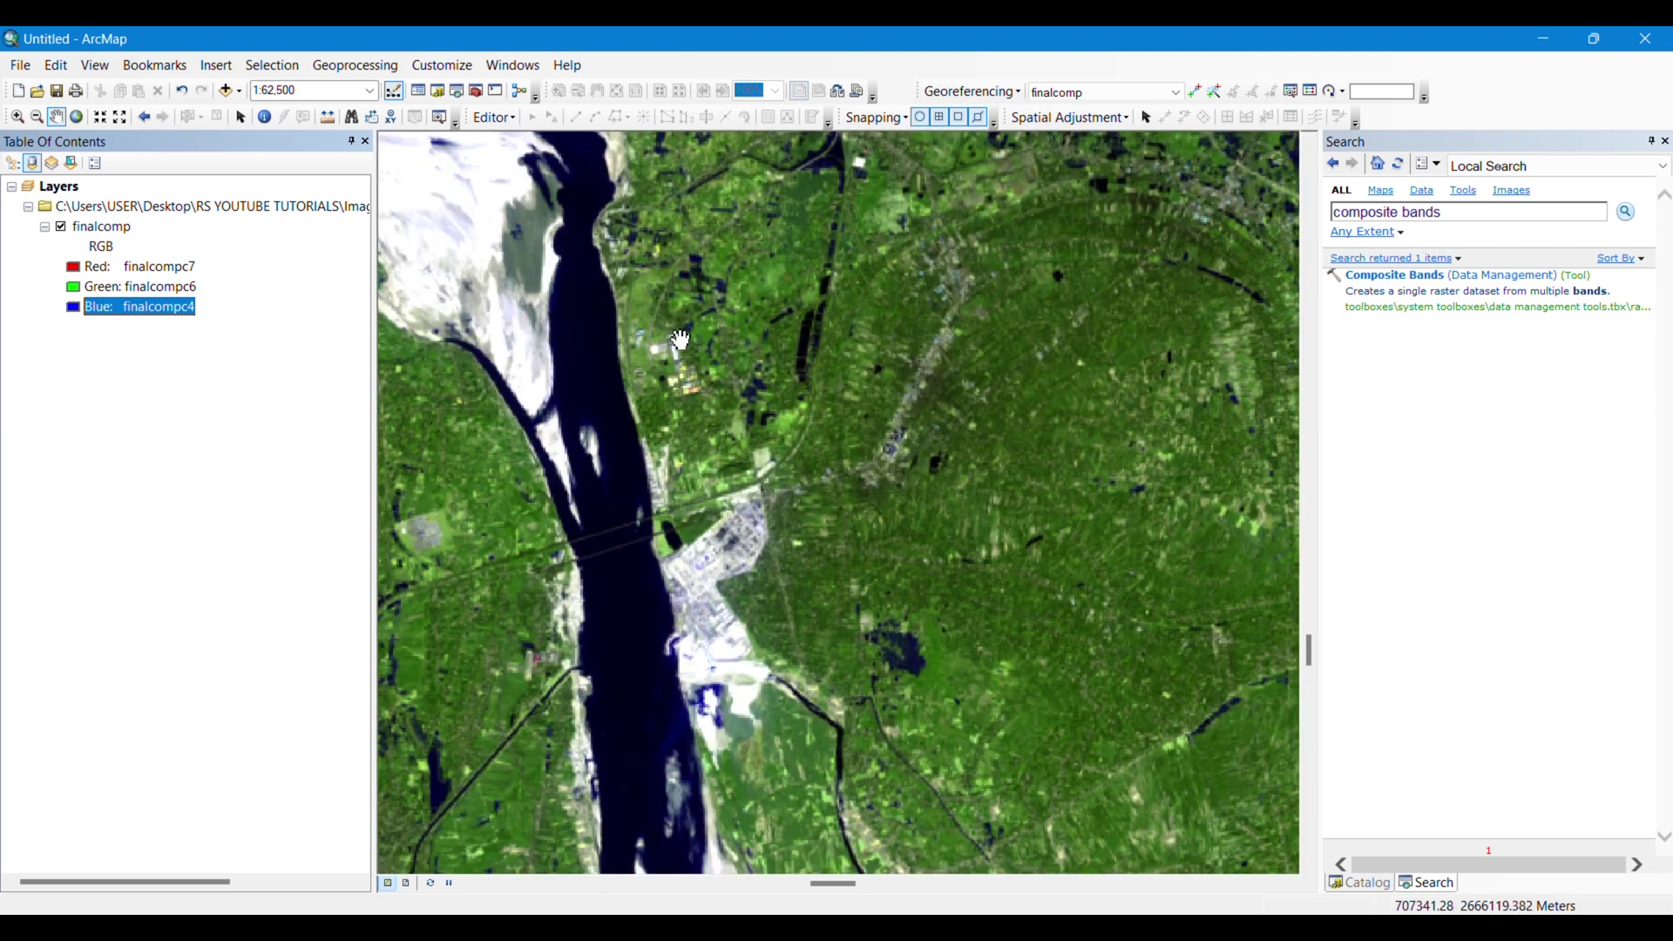
left_click_drag(505, 234, 872, 405)
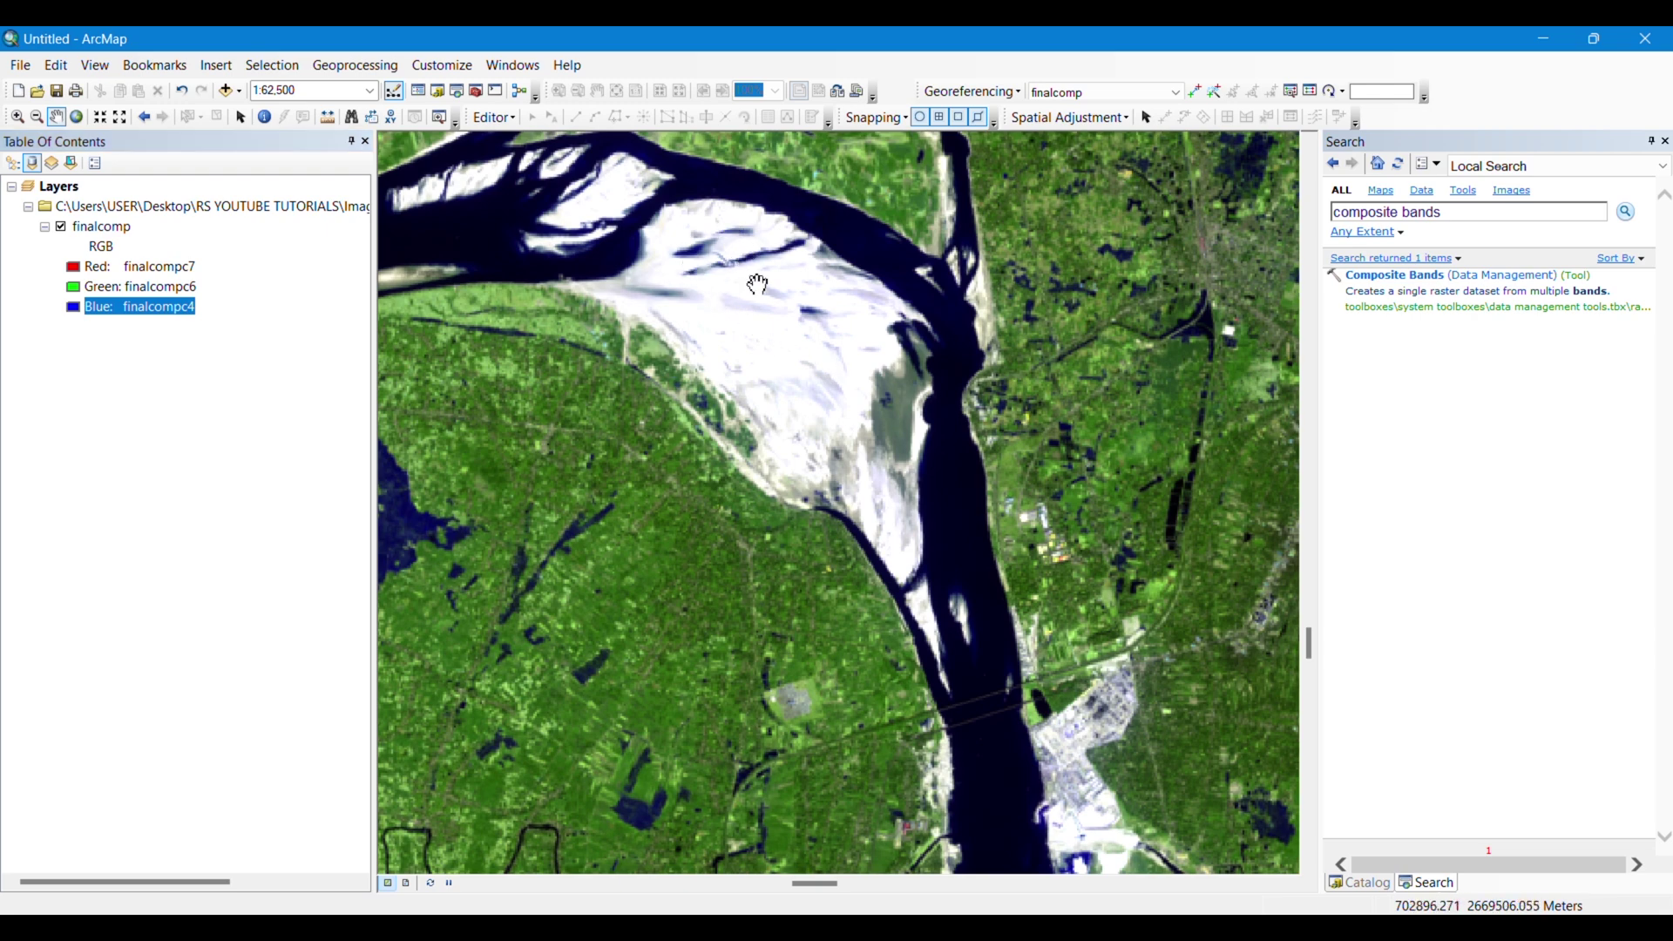
left_click_drag(1046, 331, 679, 547)
scroll(730, 462, "down", 3)
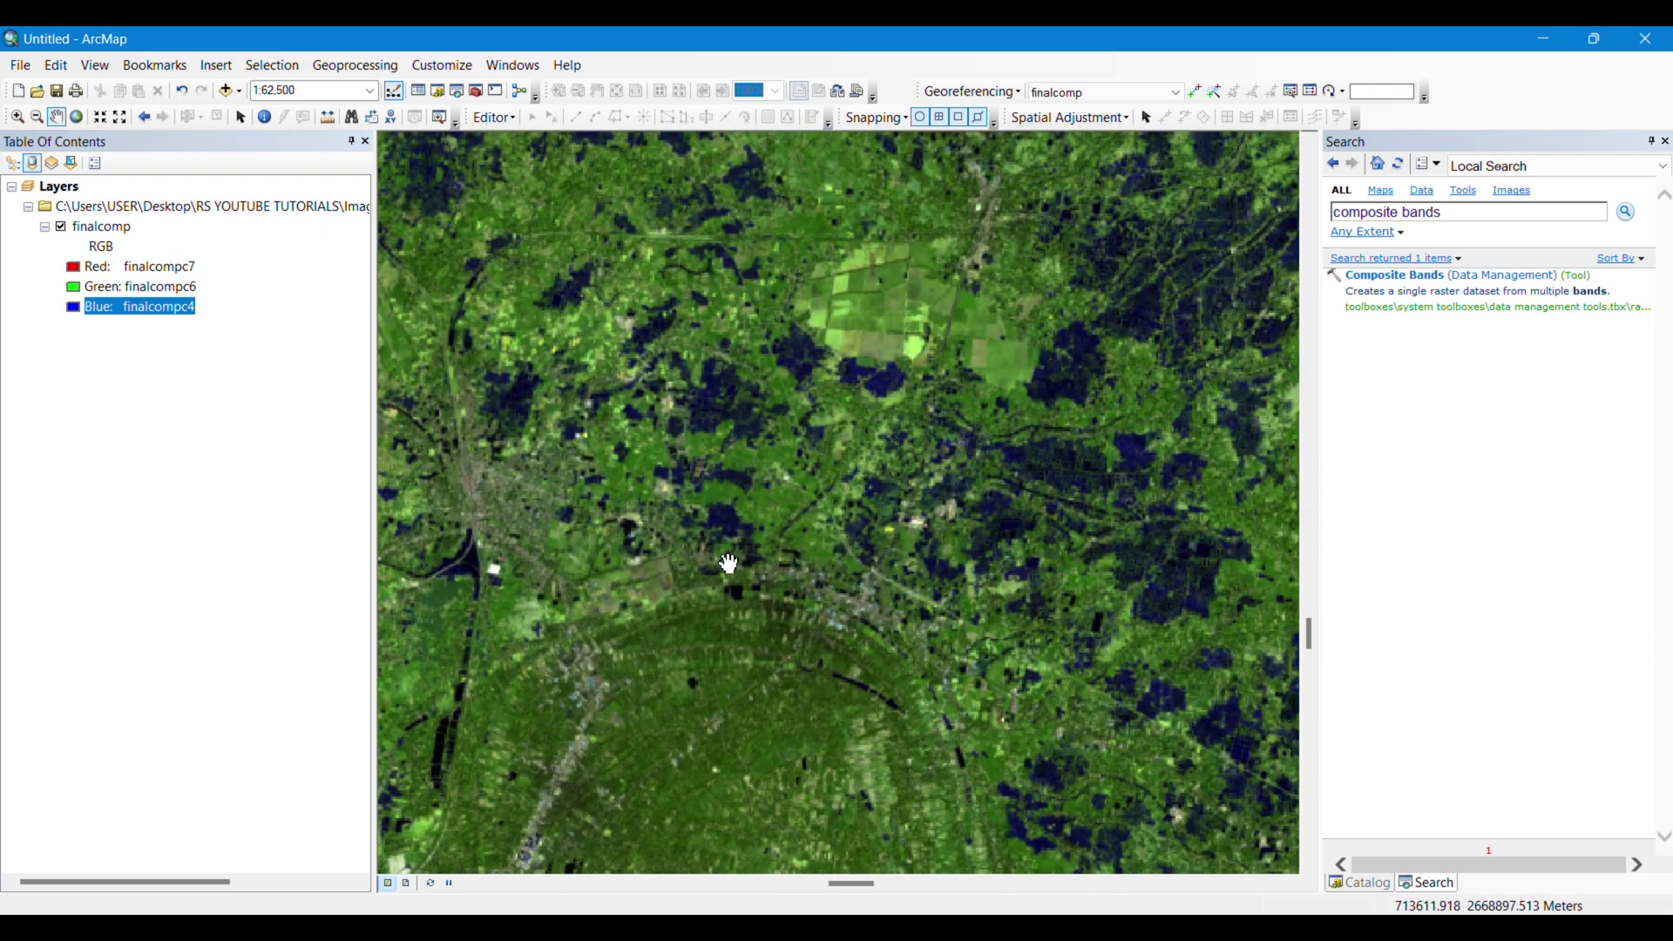
scroll(731, 462, "down", 2)
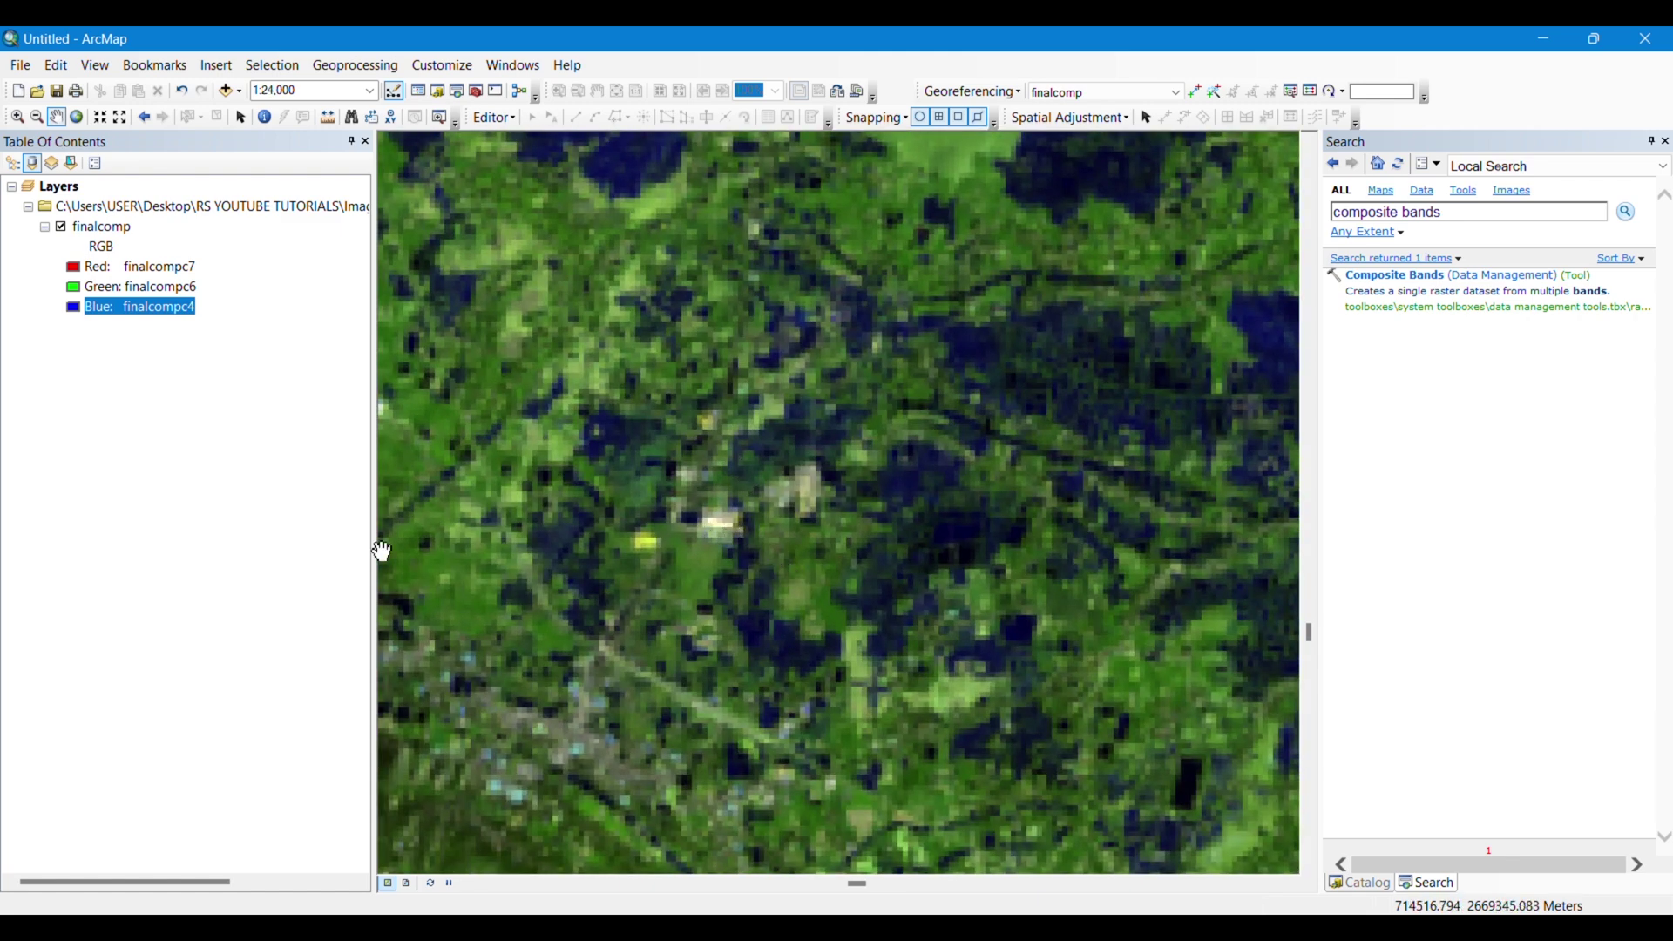
Consult the Landsat 8 band chart and set finalcomp to color infrared: red to finalcompc5, green to finalcompc4 and blue to finalcompc3.
key("alt+Tab")
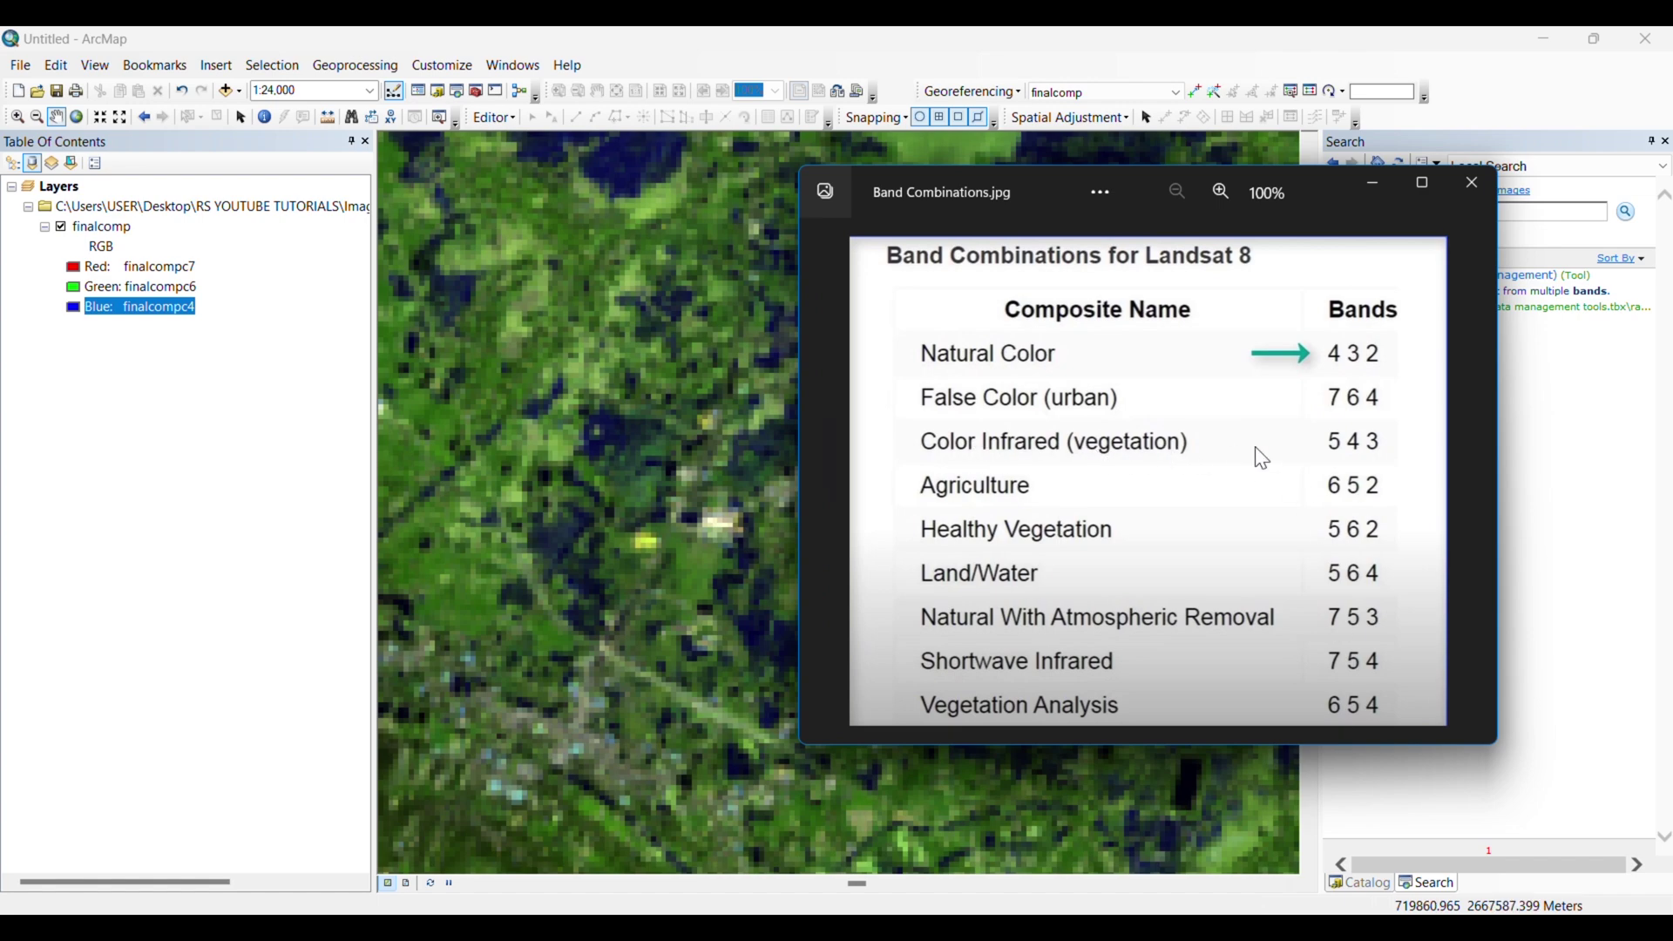
left_click(1371, 183)
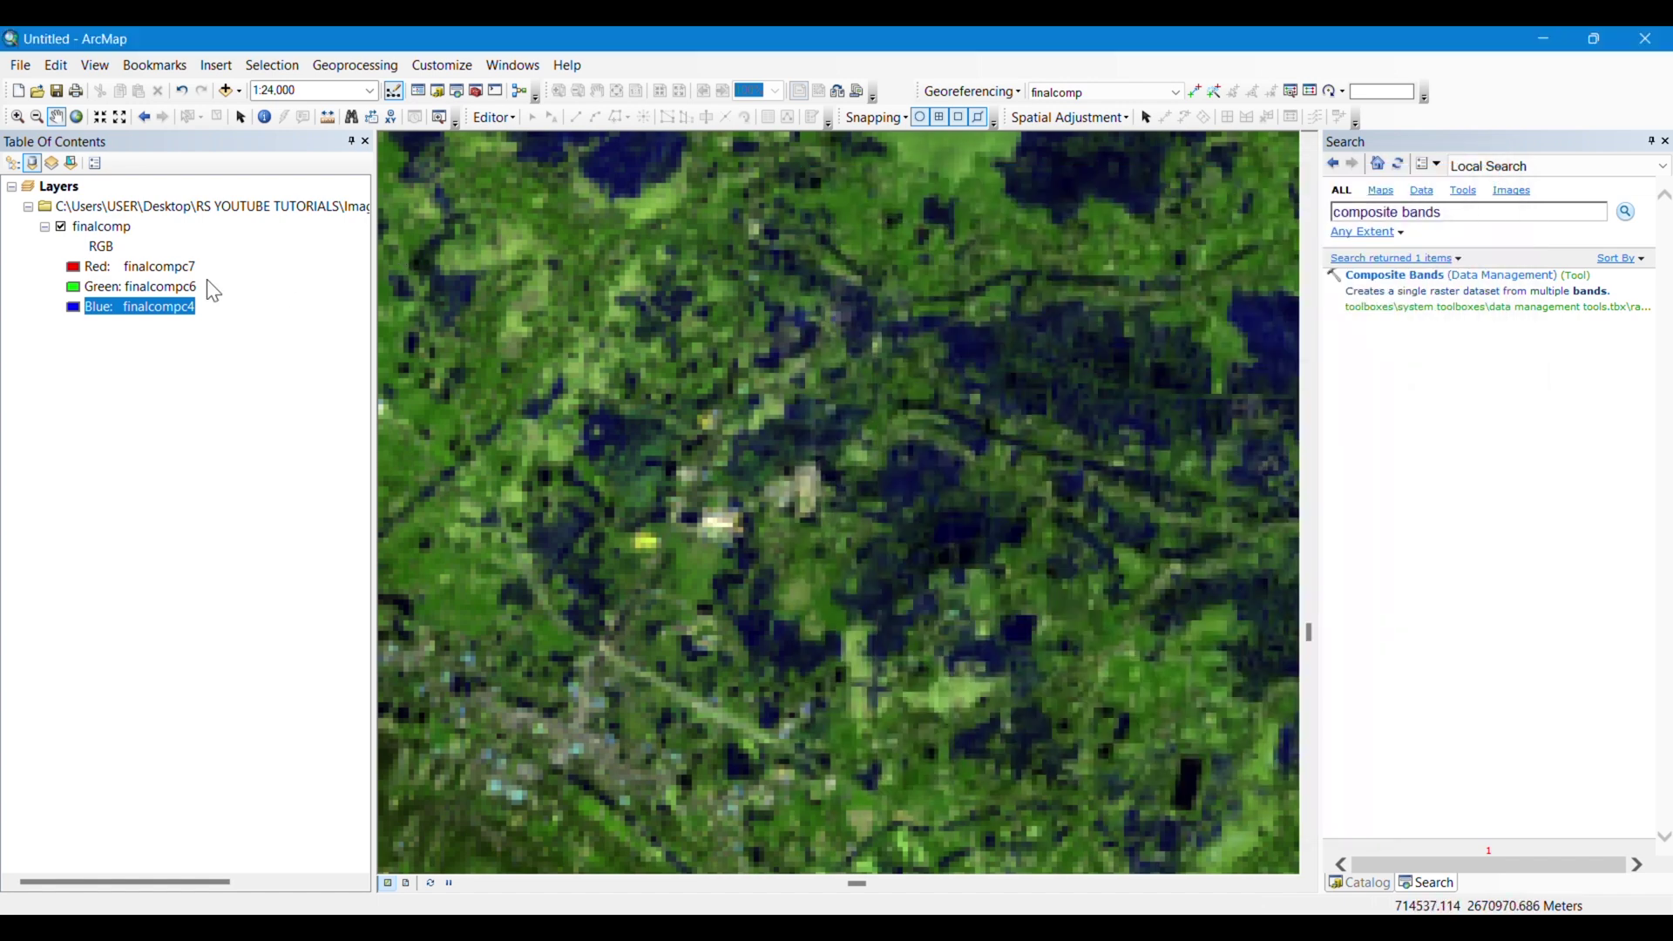
left_click(98, 266)
left_click(97, 266)
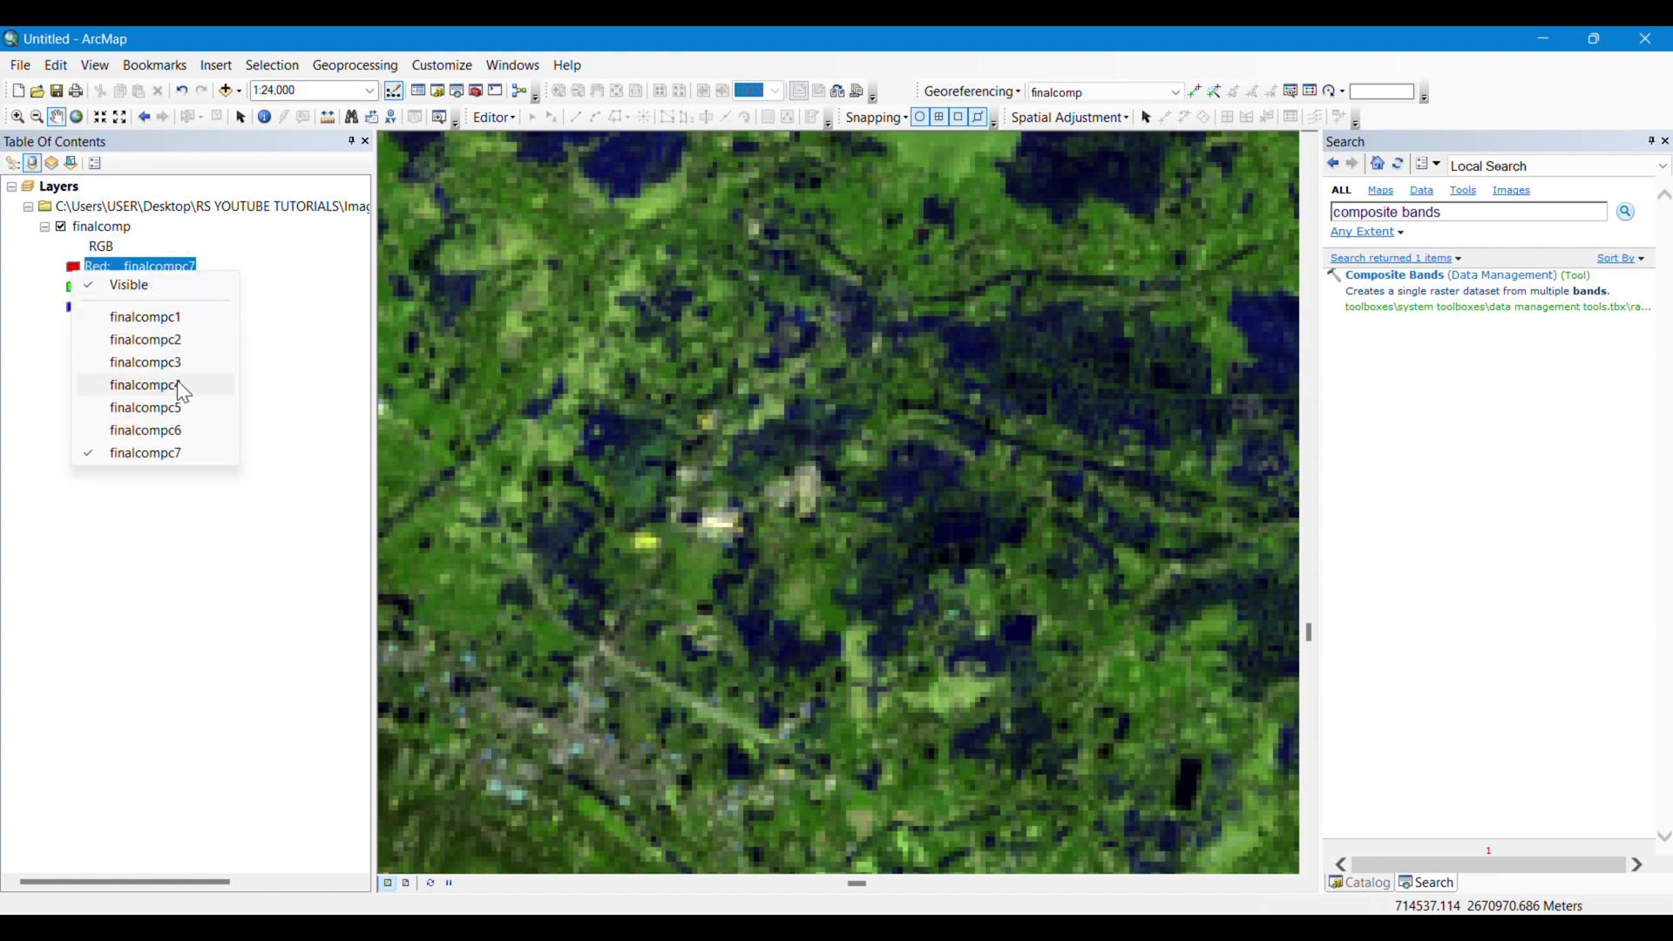
left_click(169, 405)
left_click(96, 287)
left_click(95, 287)
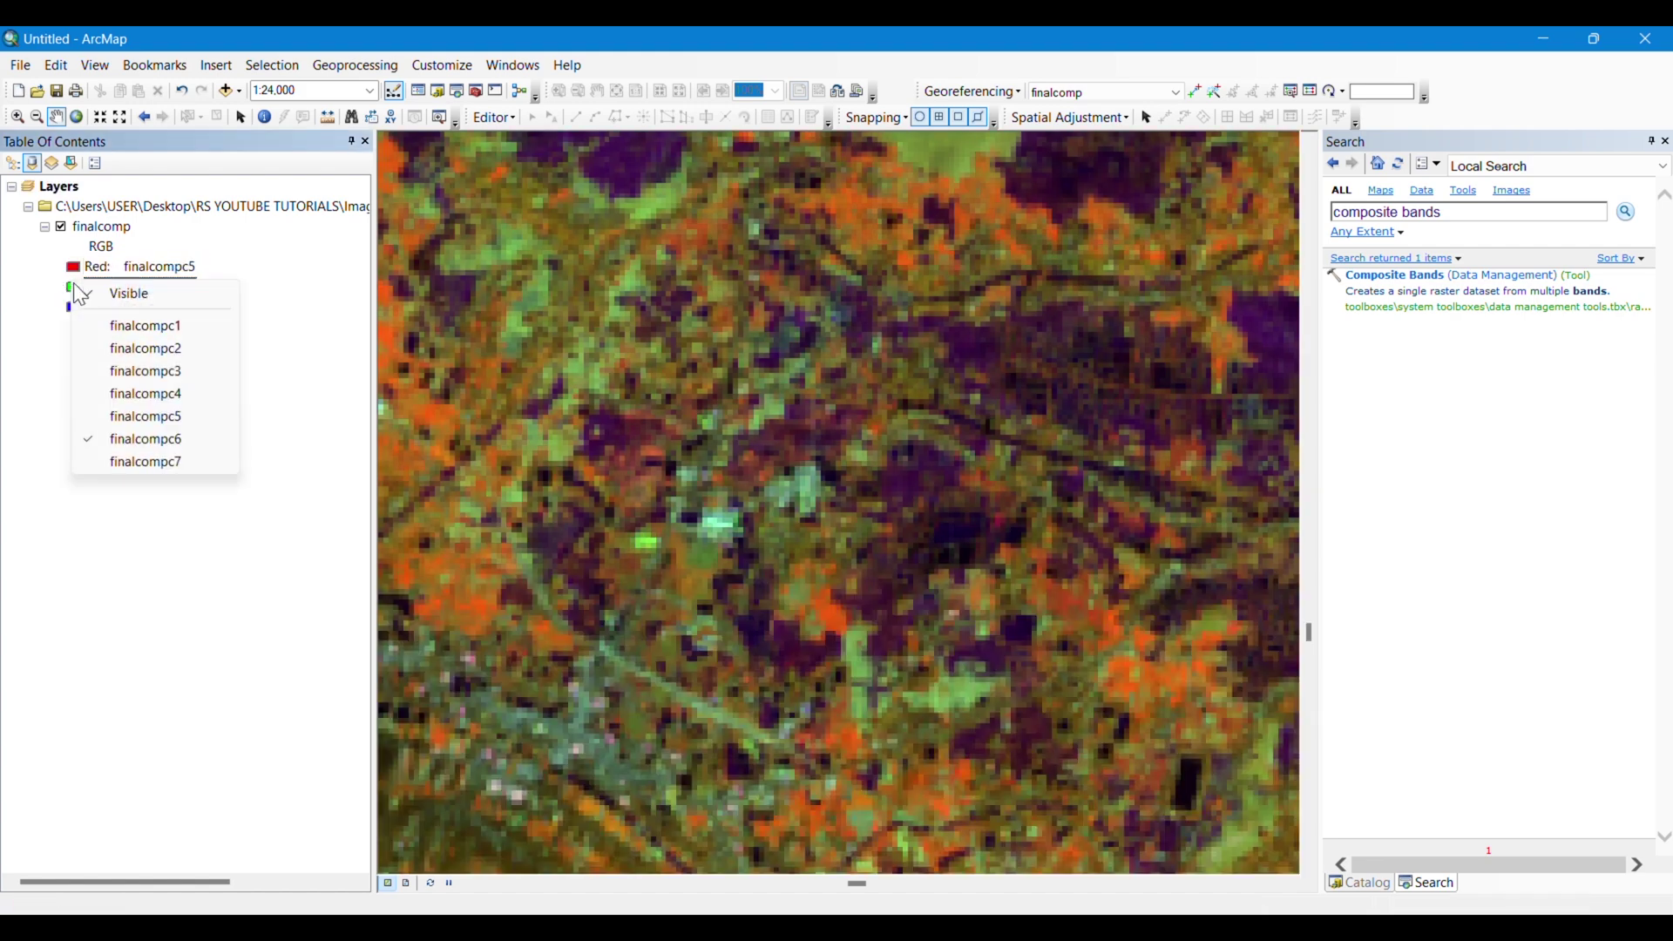
left_click(166, 393)
left_click(96, 306)
left_click(96, 307)
left_click(161, 393)
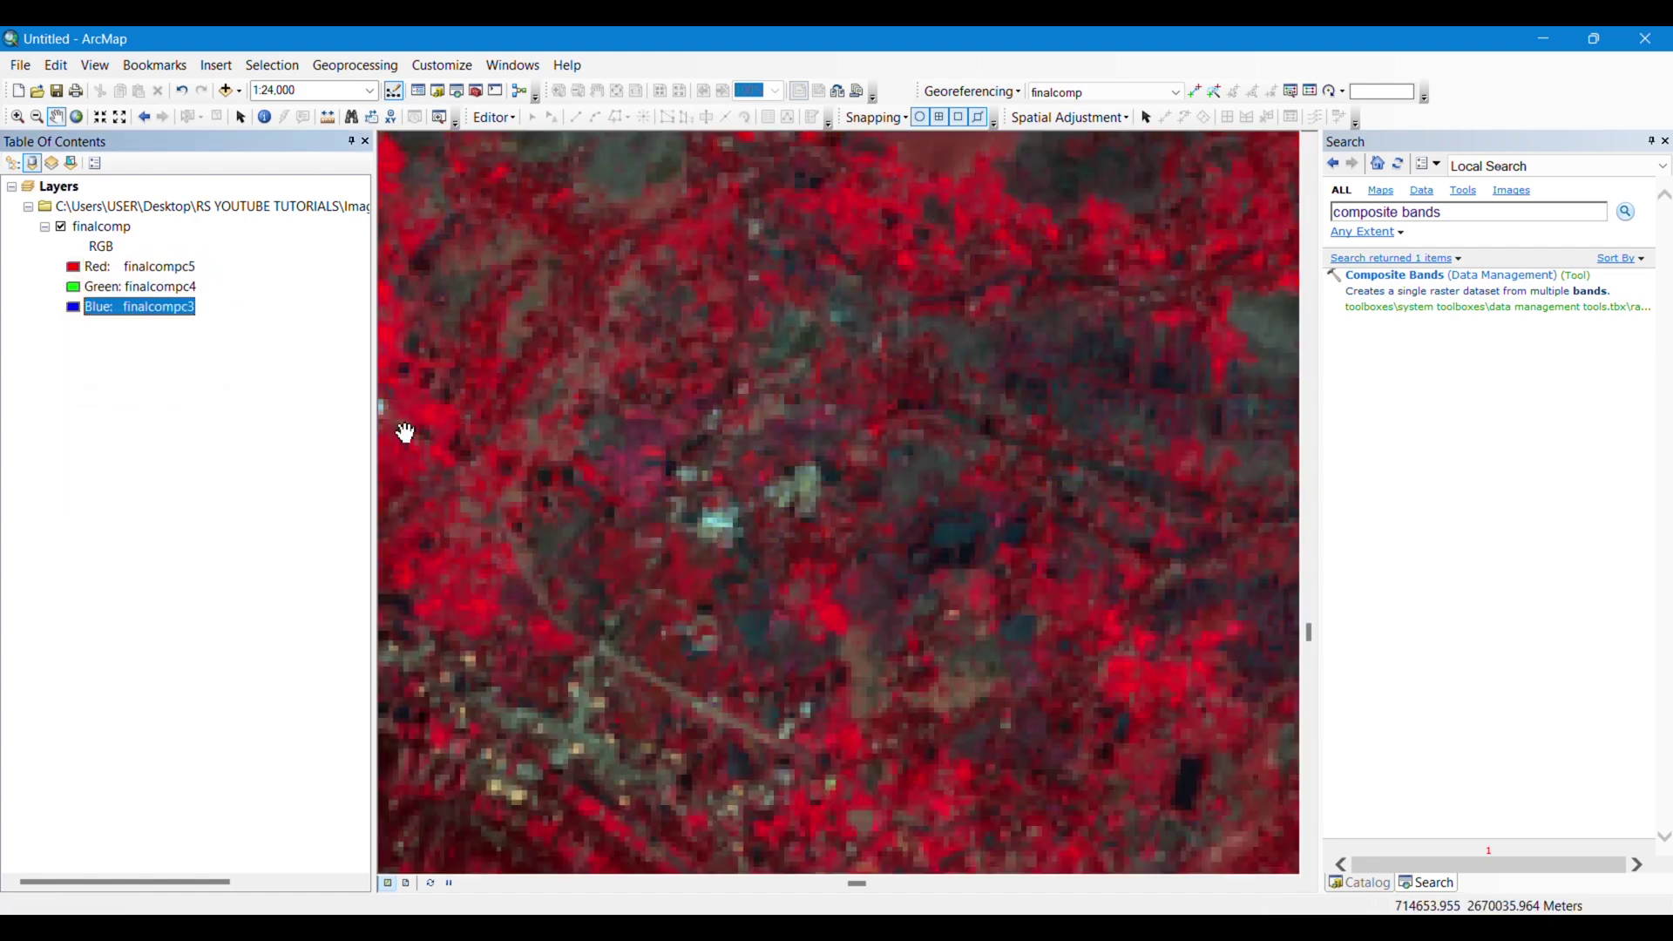
Examine how vegetation, settlements and water bodies appear in the color infrared combination at different scales.
scroll(862, 549, "up", 4)
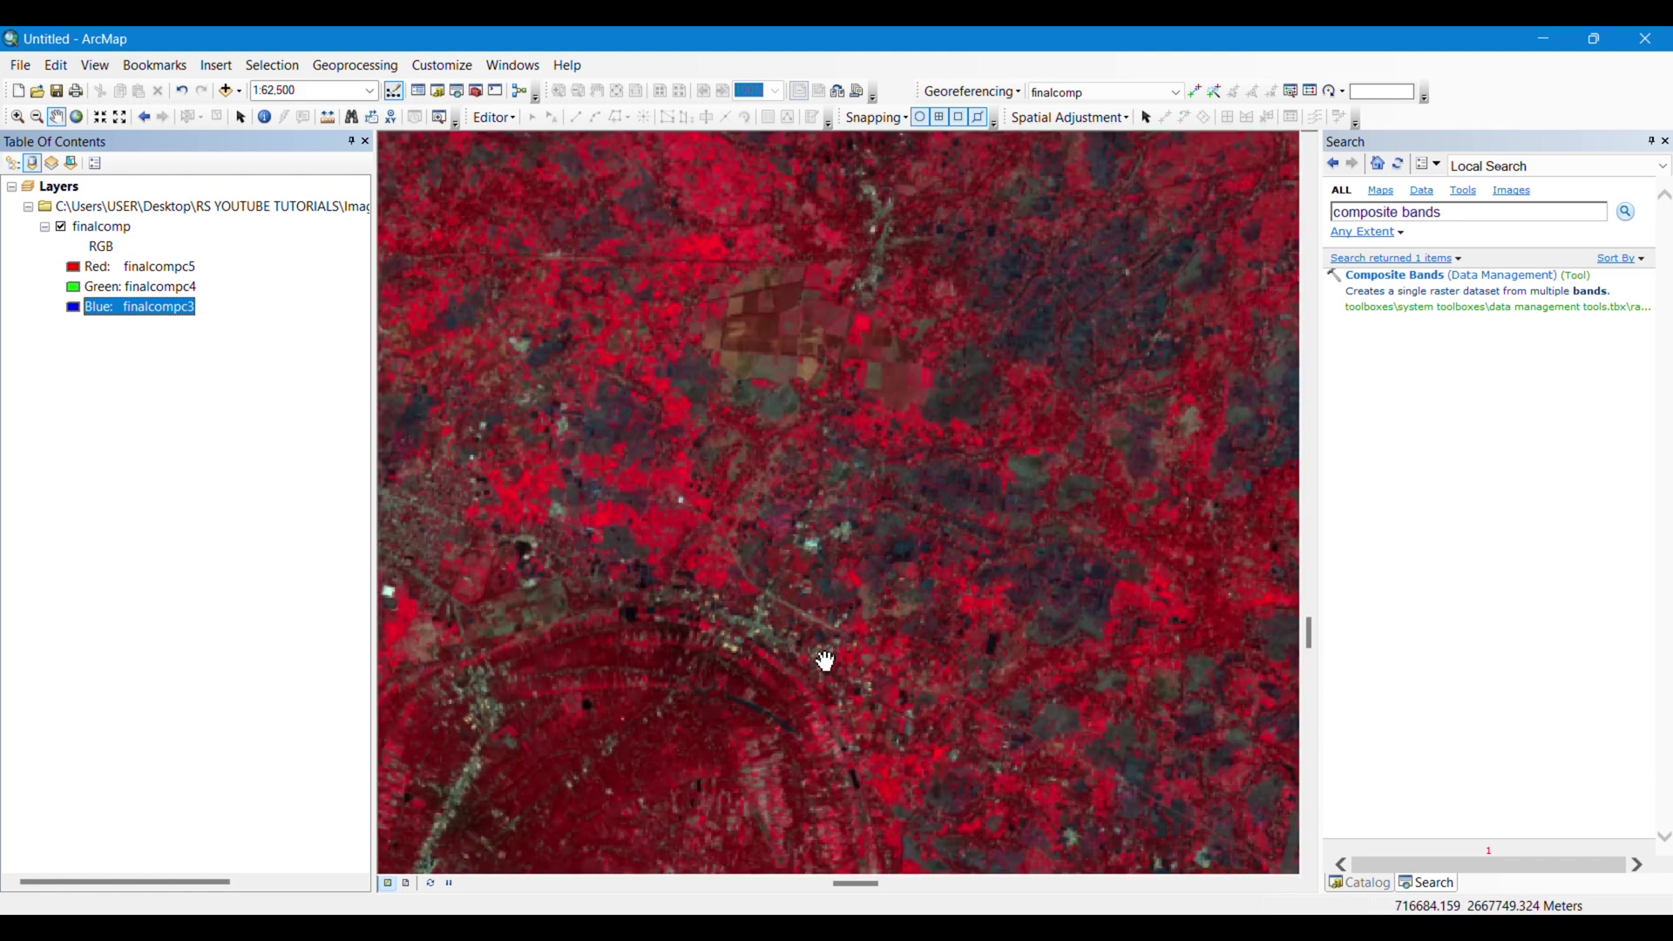
left_click_drag(822, 661, 736, 378)
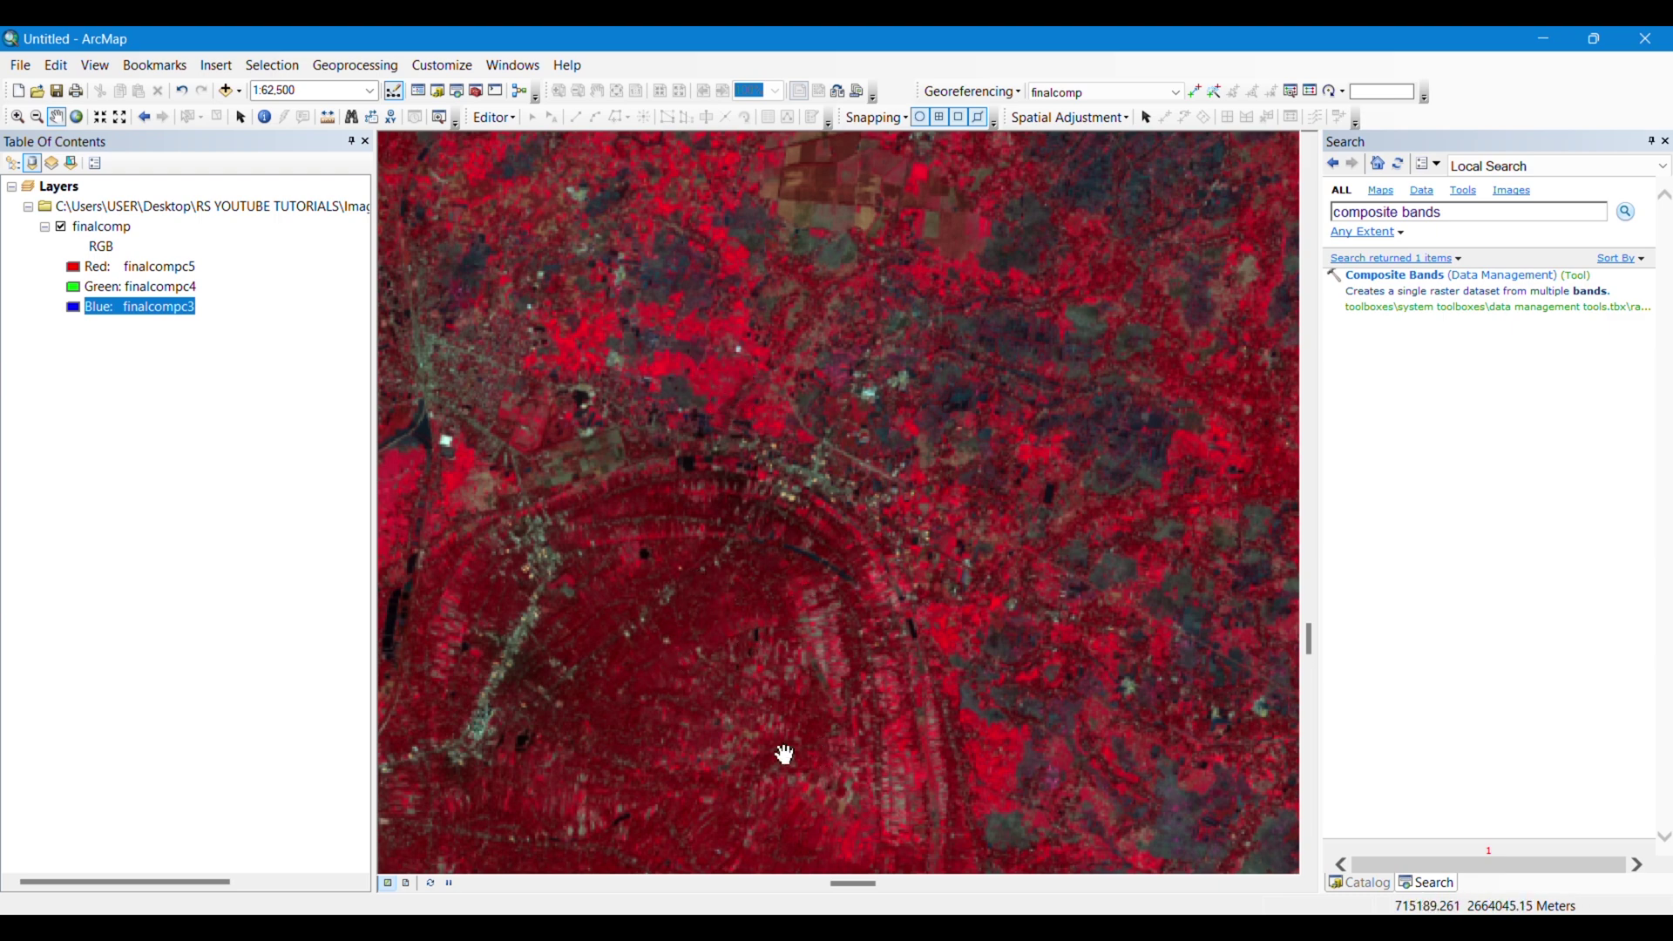
scroll(1019, 571, "down", 1)
scroll(1042, 567, "up", 2)
scroll(840, 806, "up", 3)
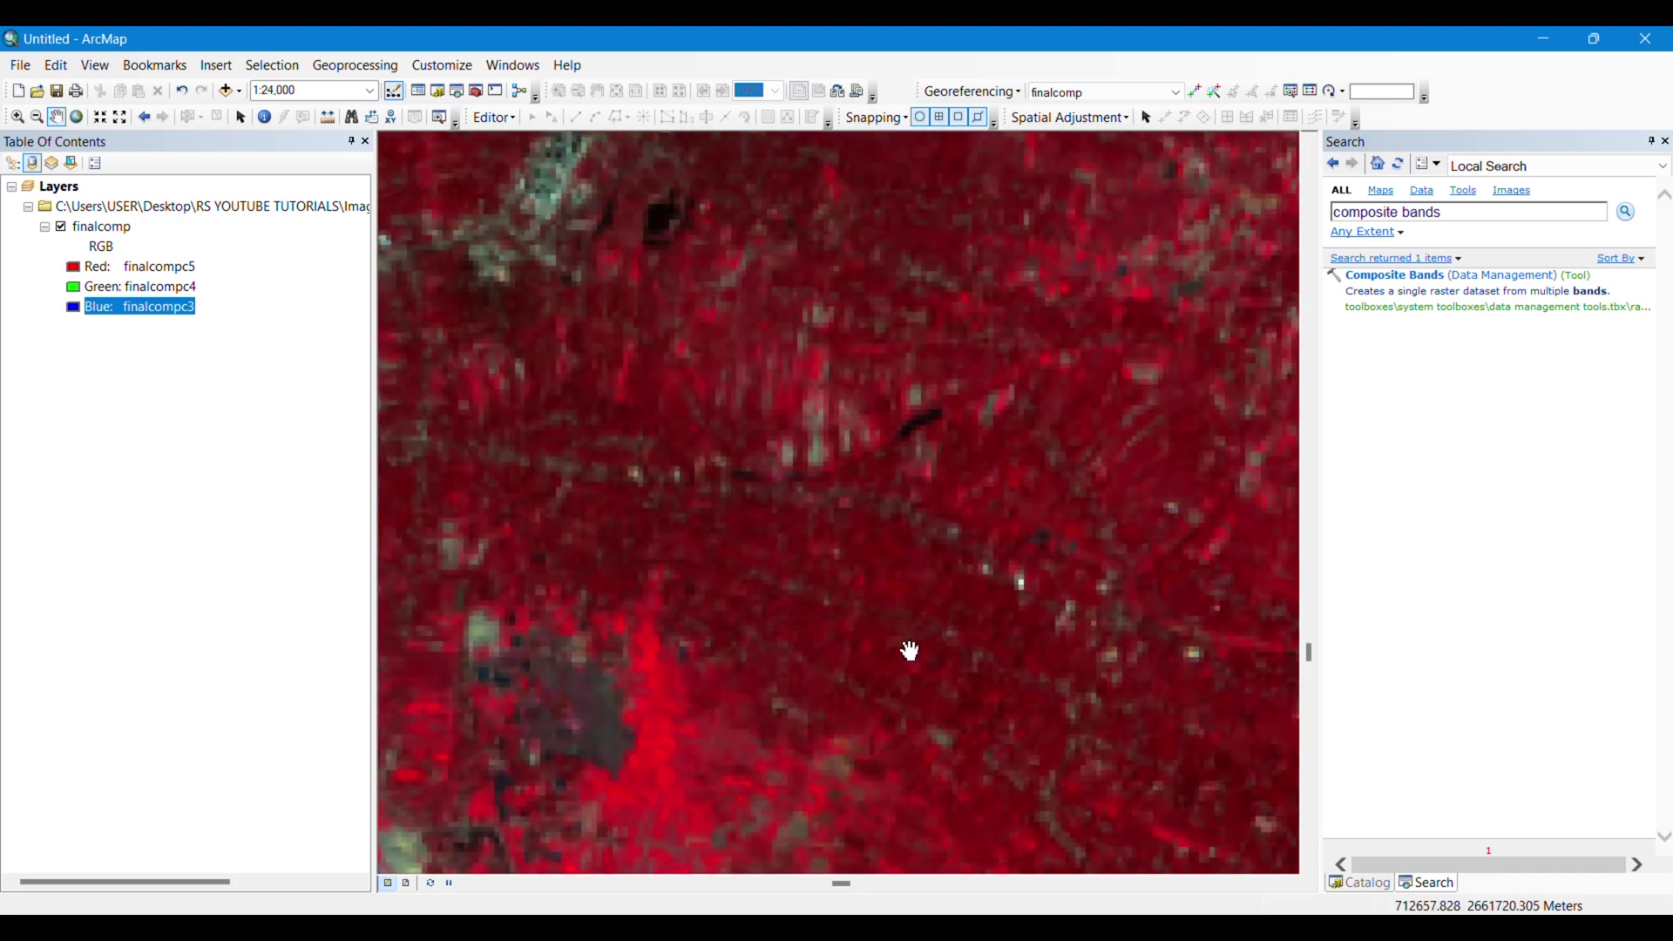
scroll(907, 650, "down", 2)
left_click_drag(694, 447, 978, 517)
scroll(897, 485, "up", 2)
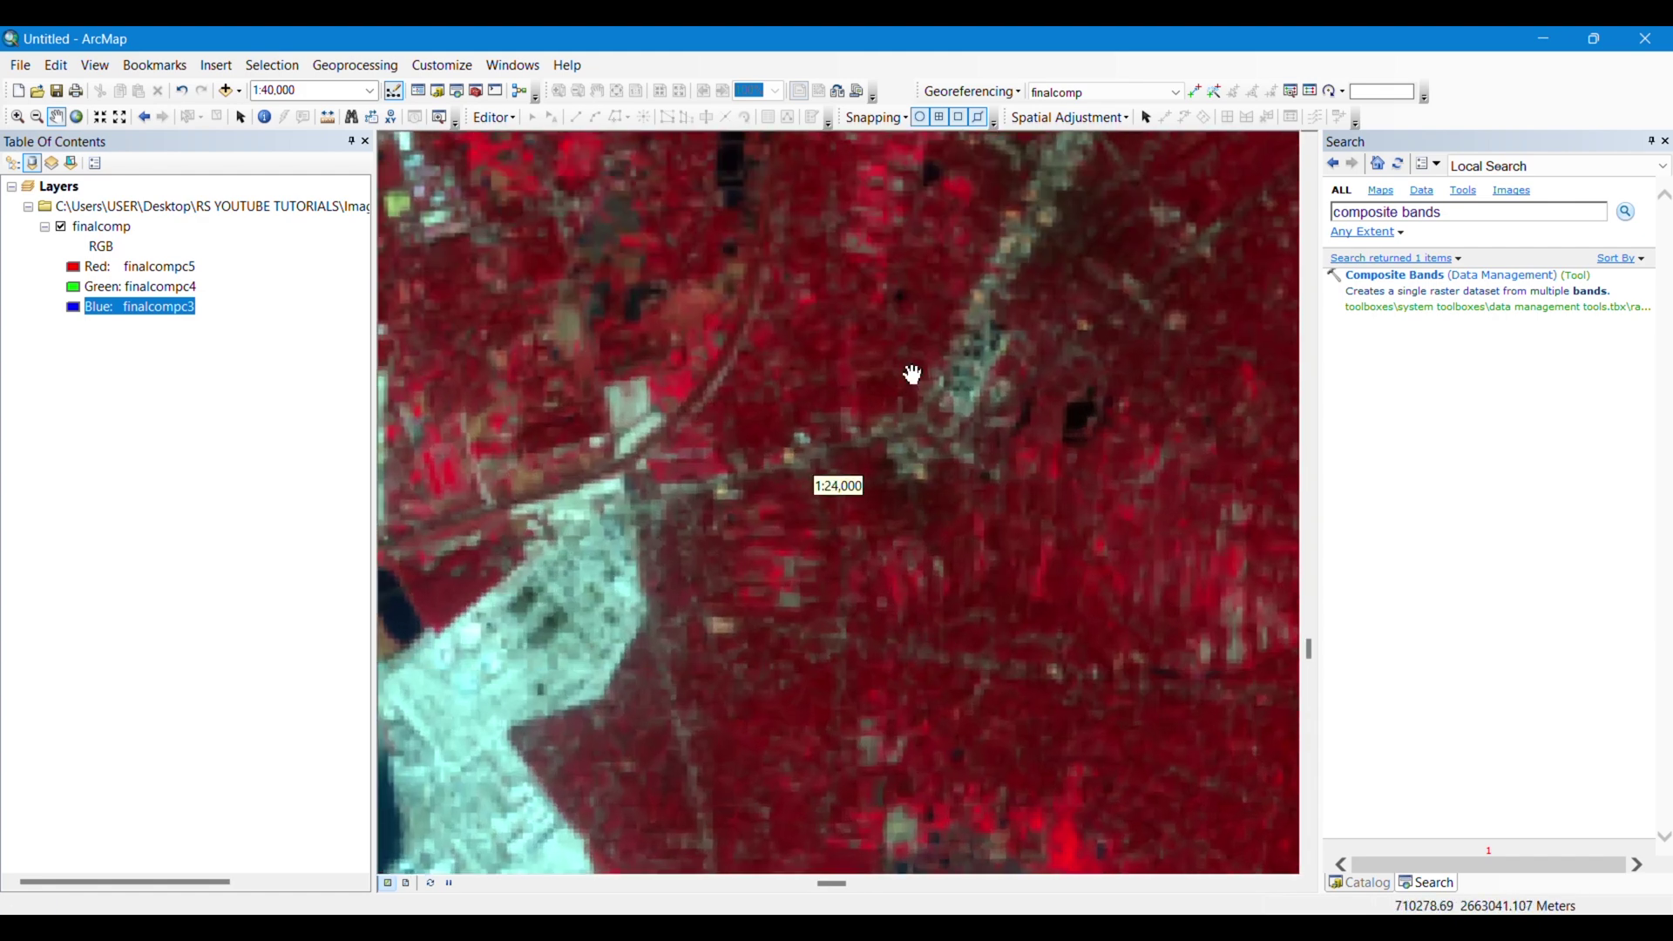
left_click_drag(918, 253, 628, 721)
scroll(795, 571, "down", 2)
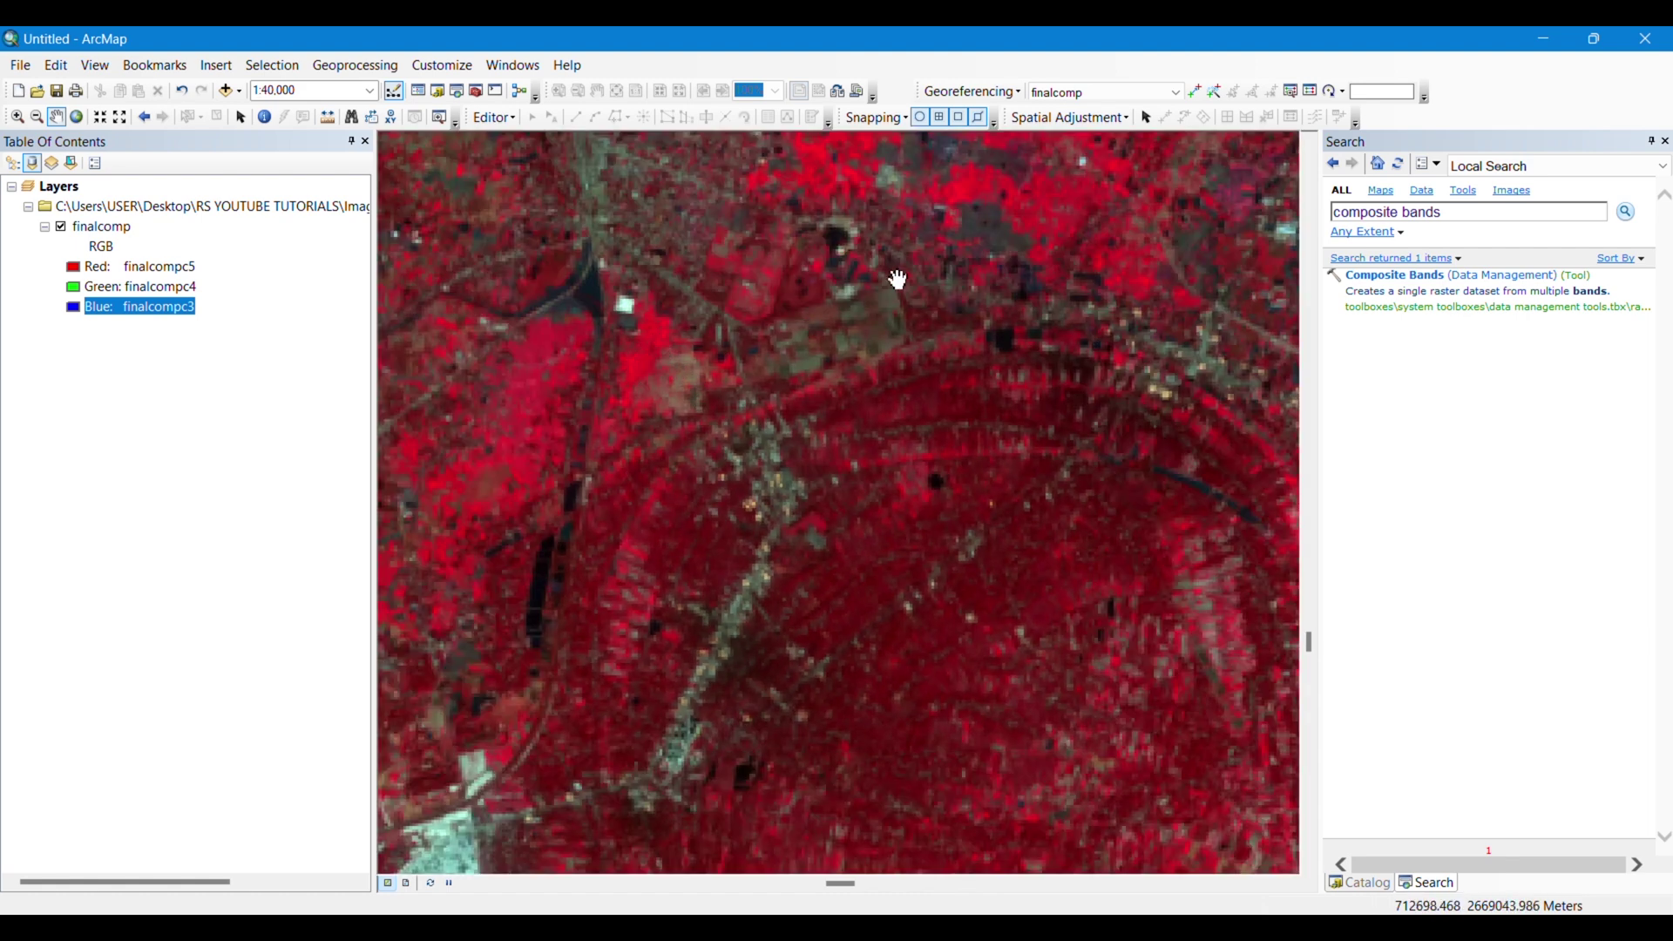
left_click_drag(900, 273, 781, 479)
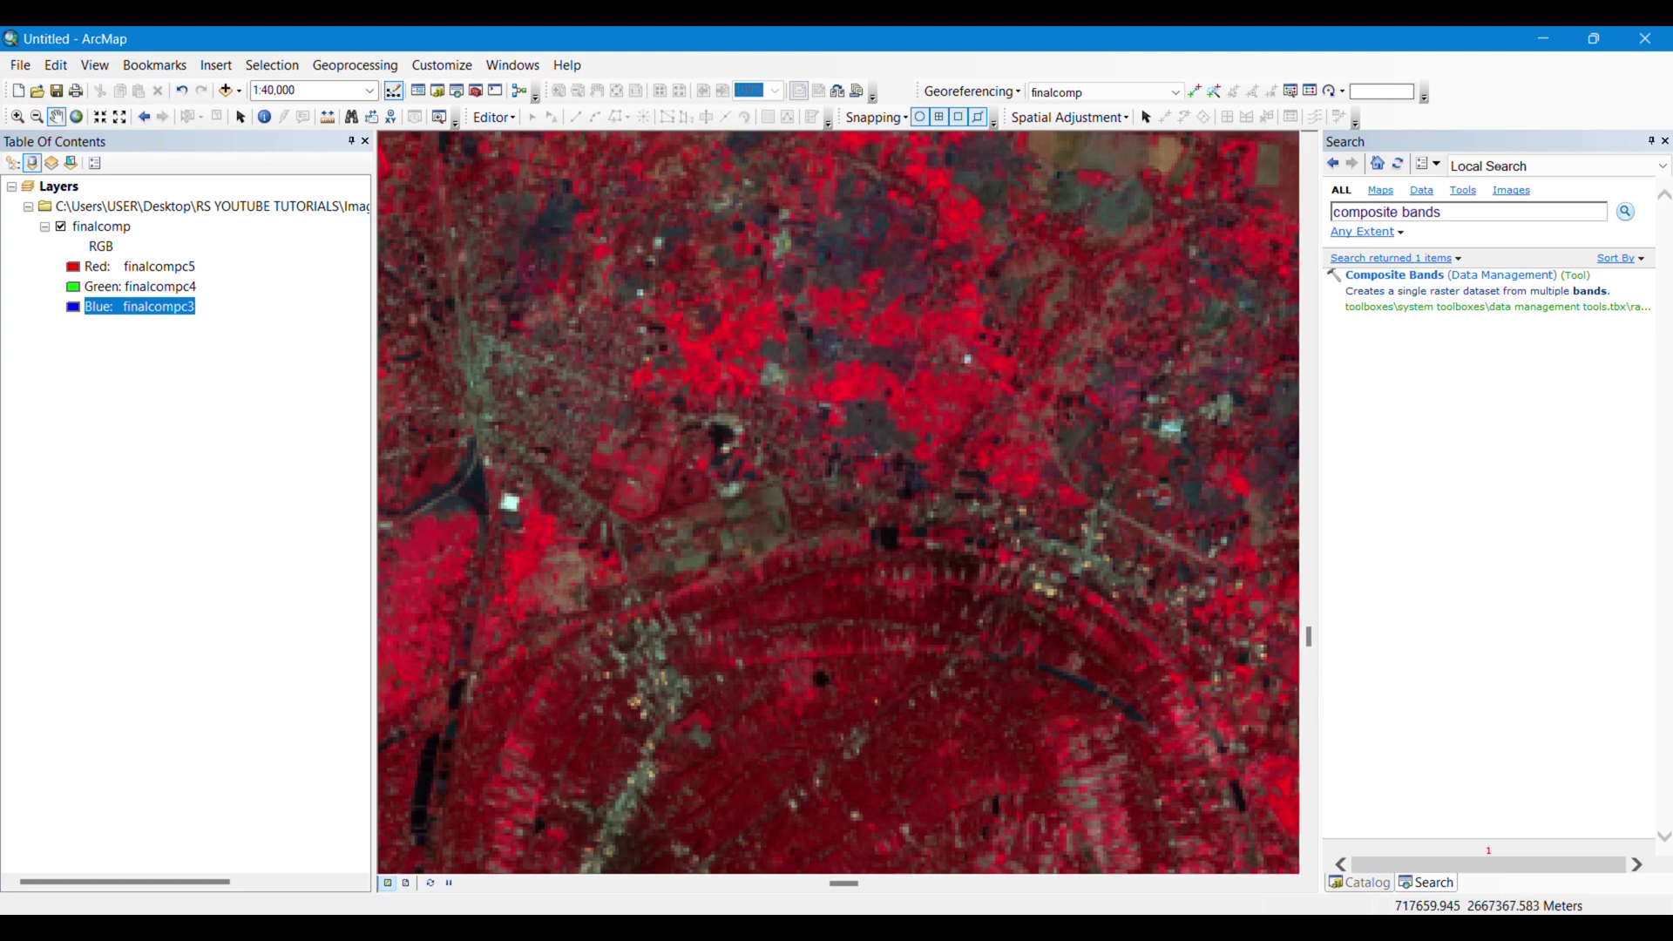
Consult the band chart and set finalcomp to the agriculture combination: red to finalcompc6, green to finalcompc5 and blue to finalcompc2.
key("alt+Tab")
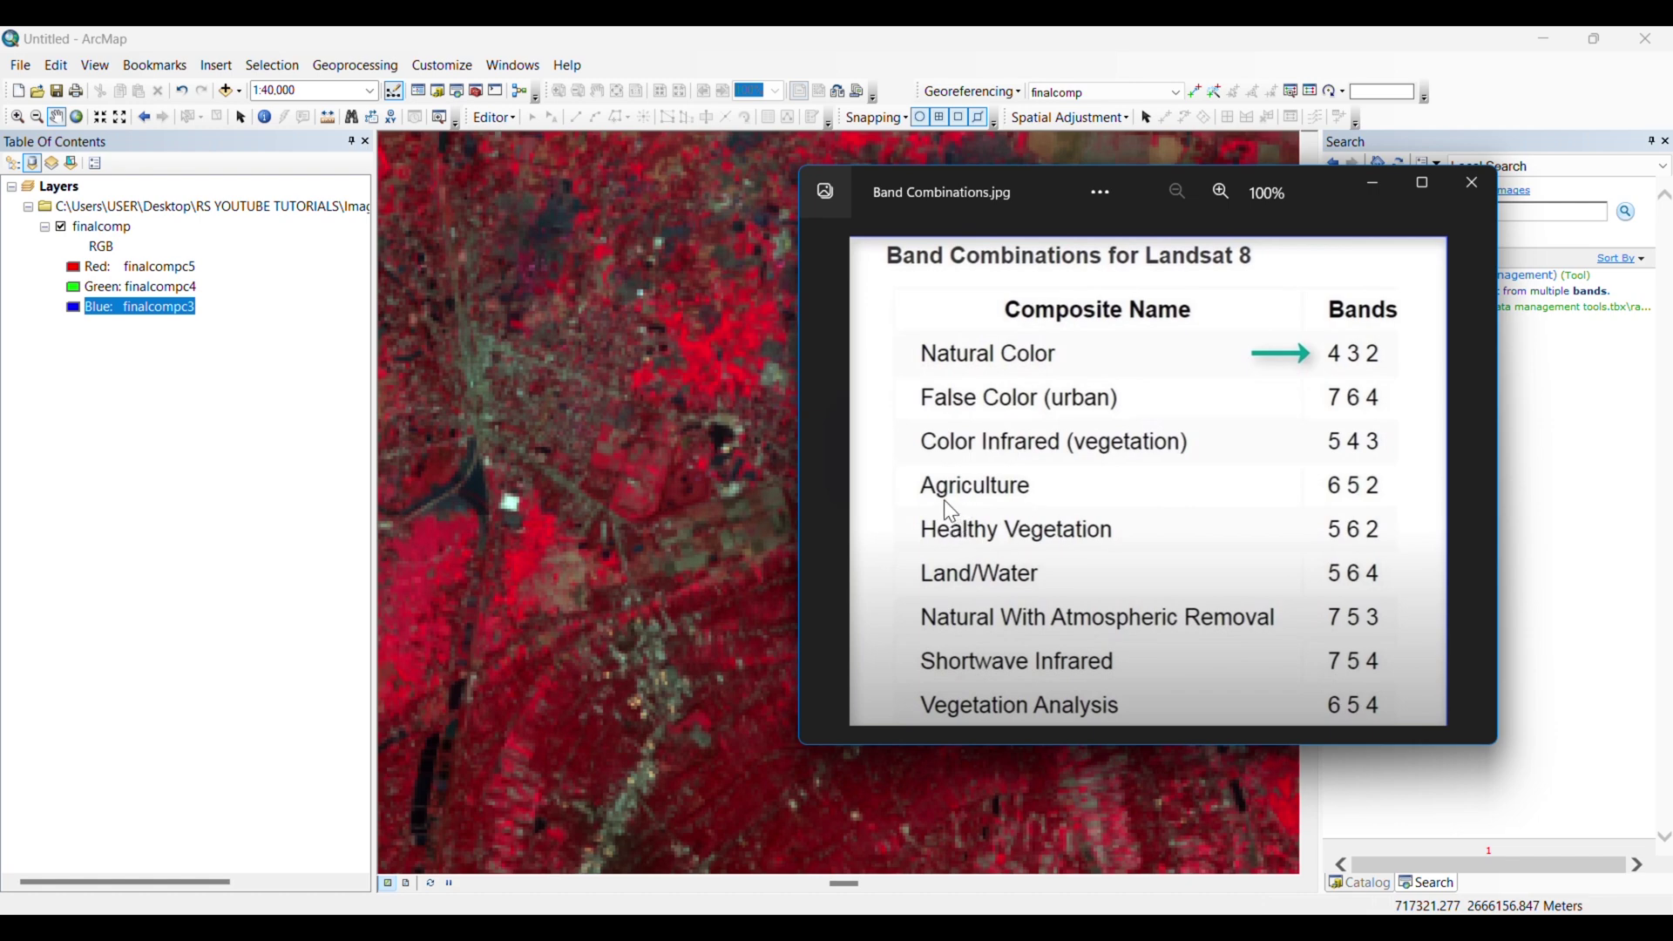
left_click(1375, 185)
left_click(139, 266)
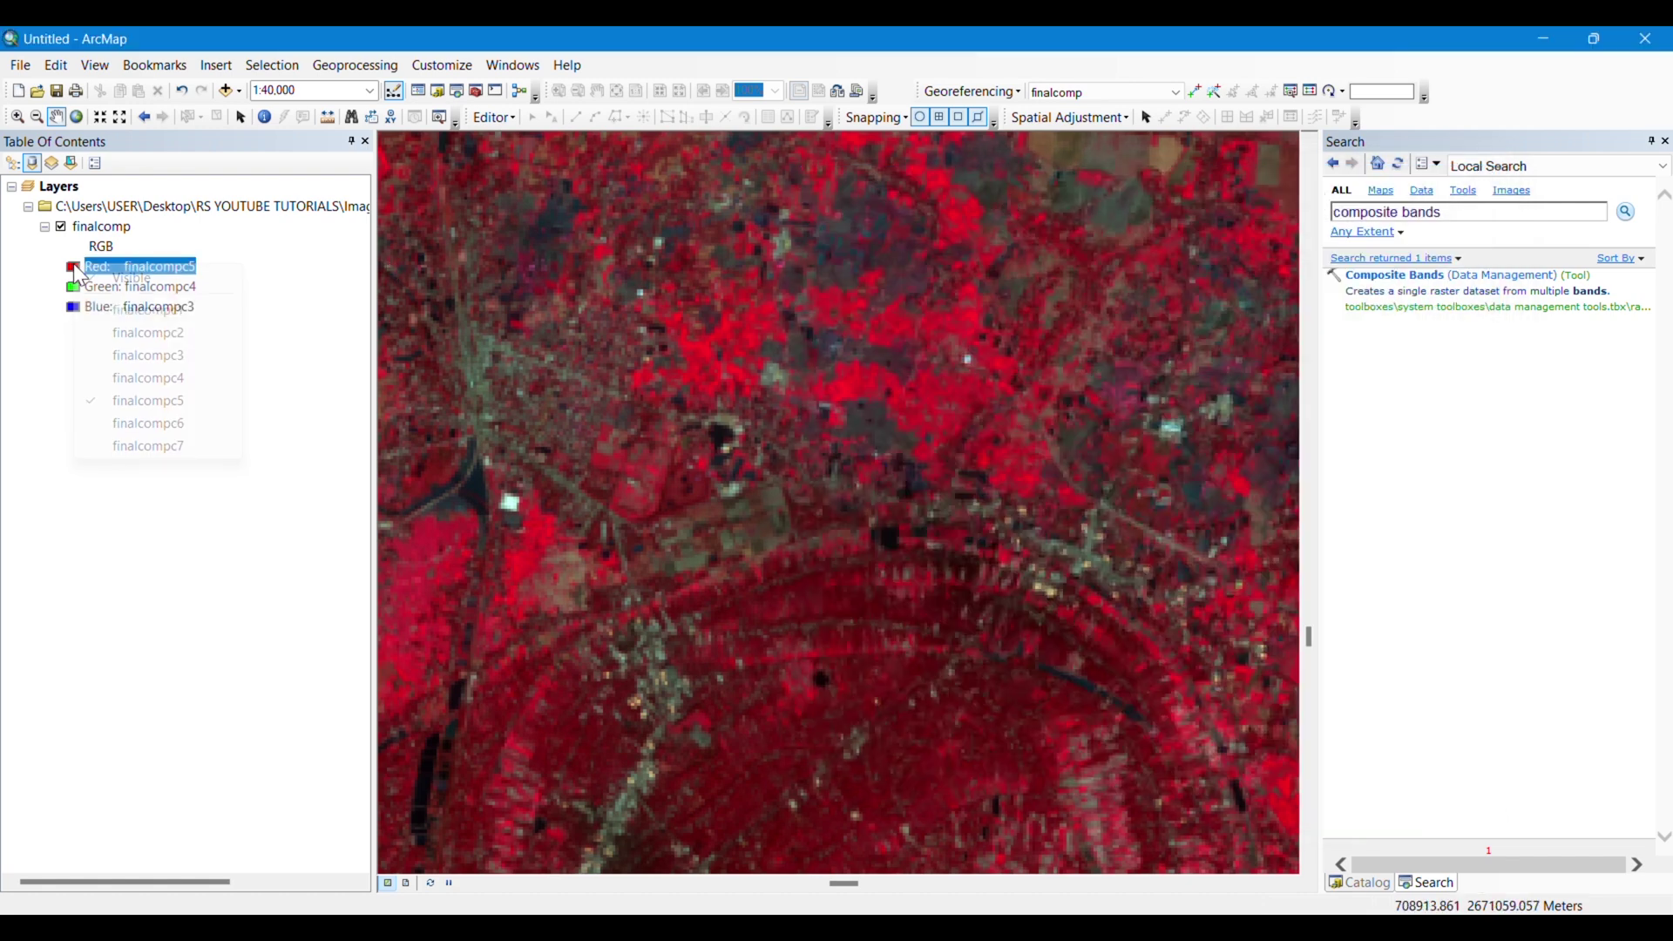
left_click(153, 425)
left_click(122, 286)
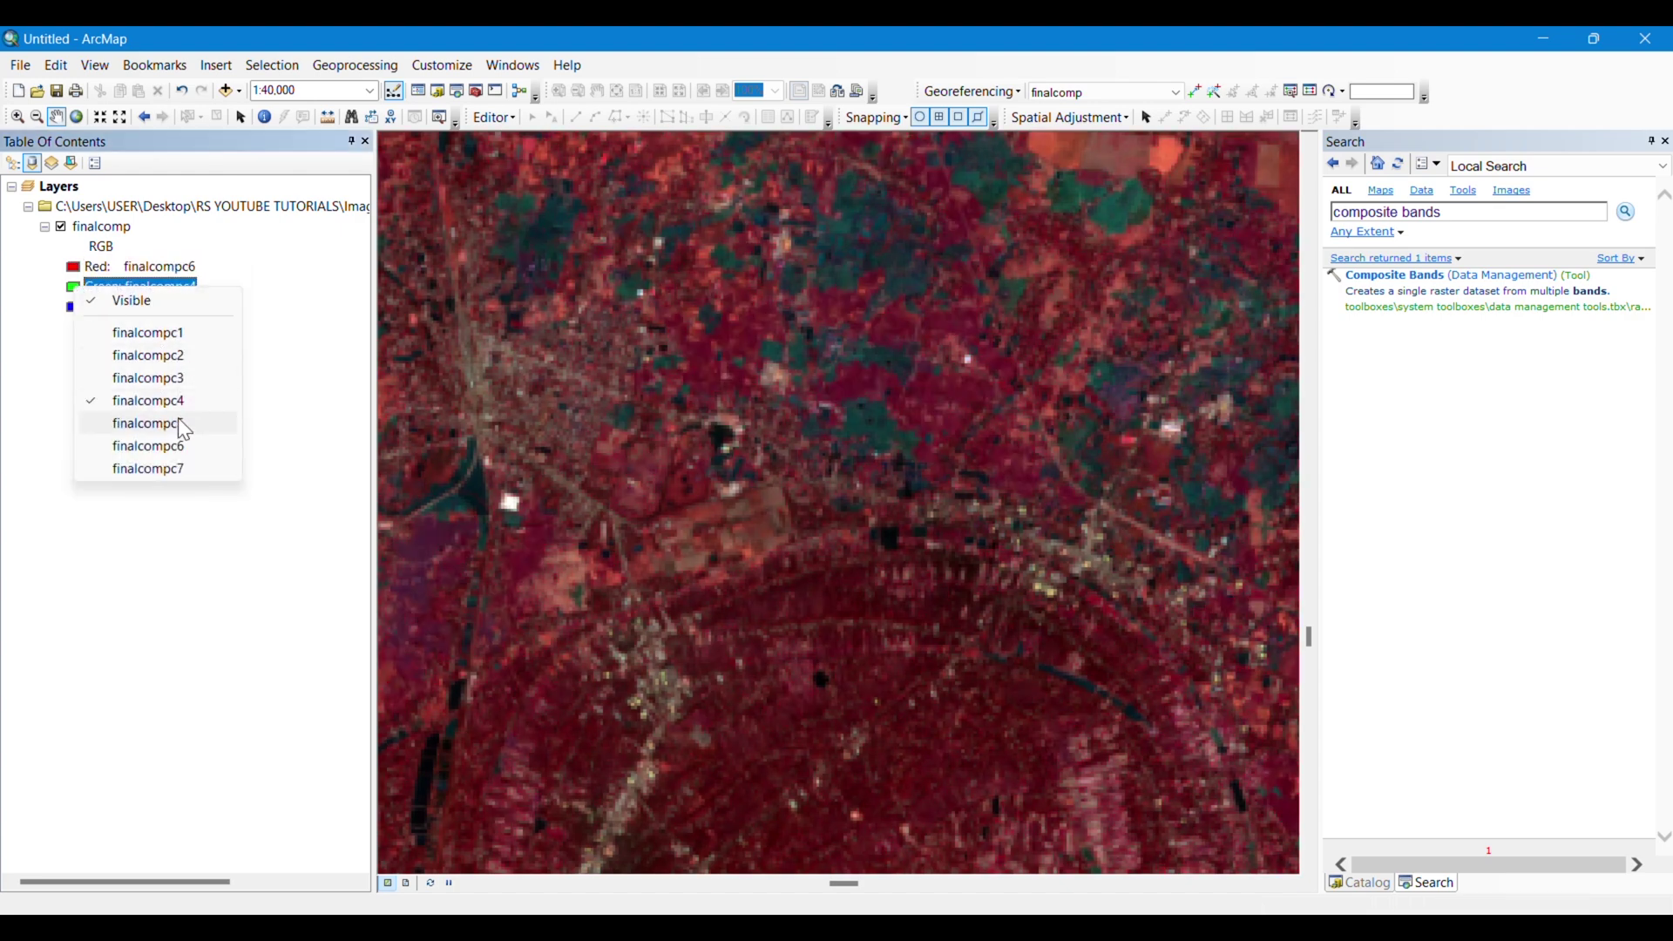
left_click(175, 423)
left_click(70, 308)
left_click(104, 308)
left_click(139, 374)
scroll(982, 618, "up", 2)
scroll(982, 618, "up", 2)
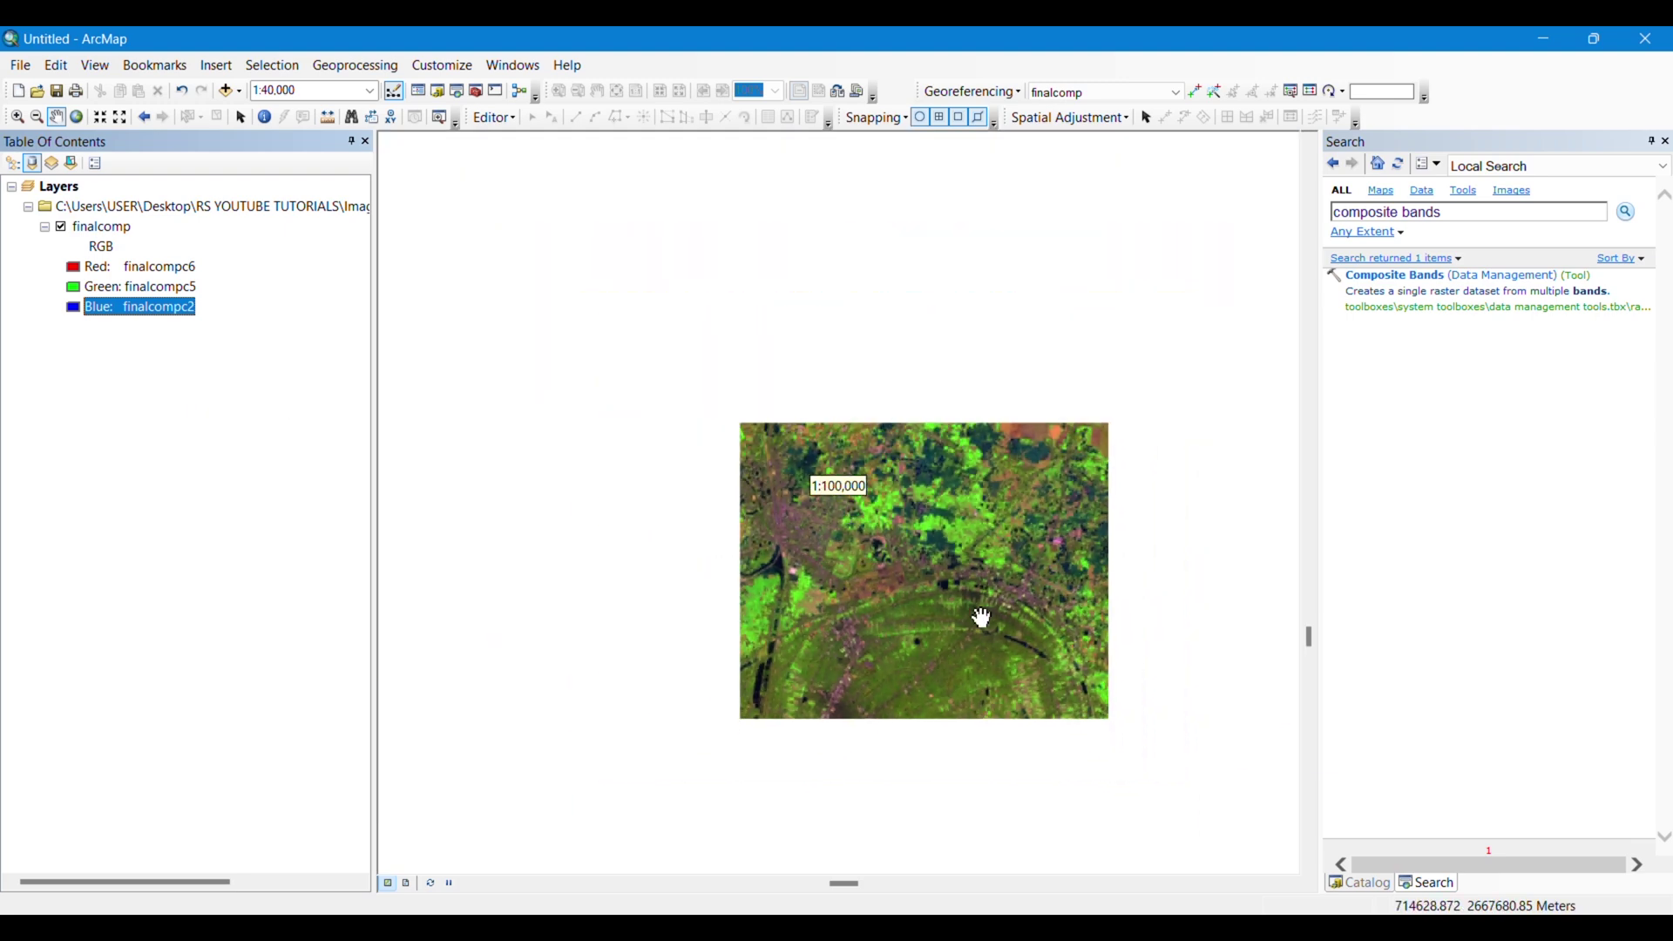
left_click_drag(979, 616, 793, 549)
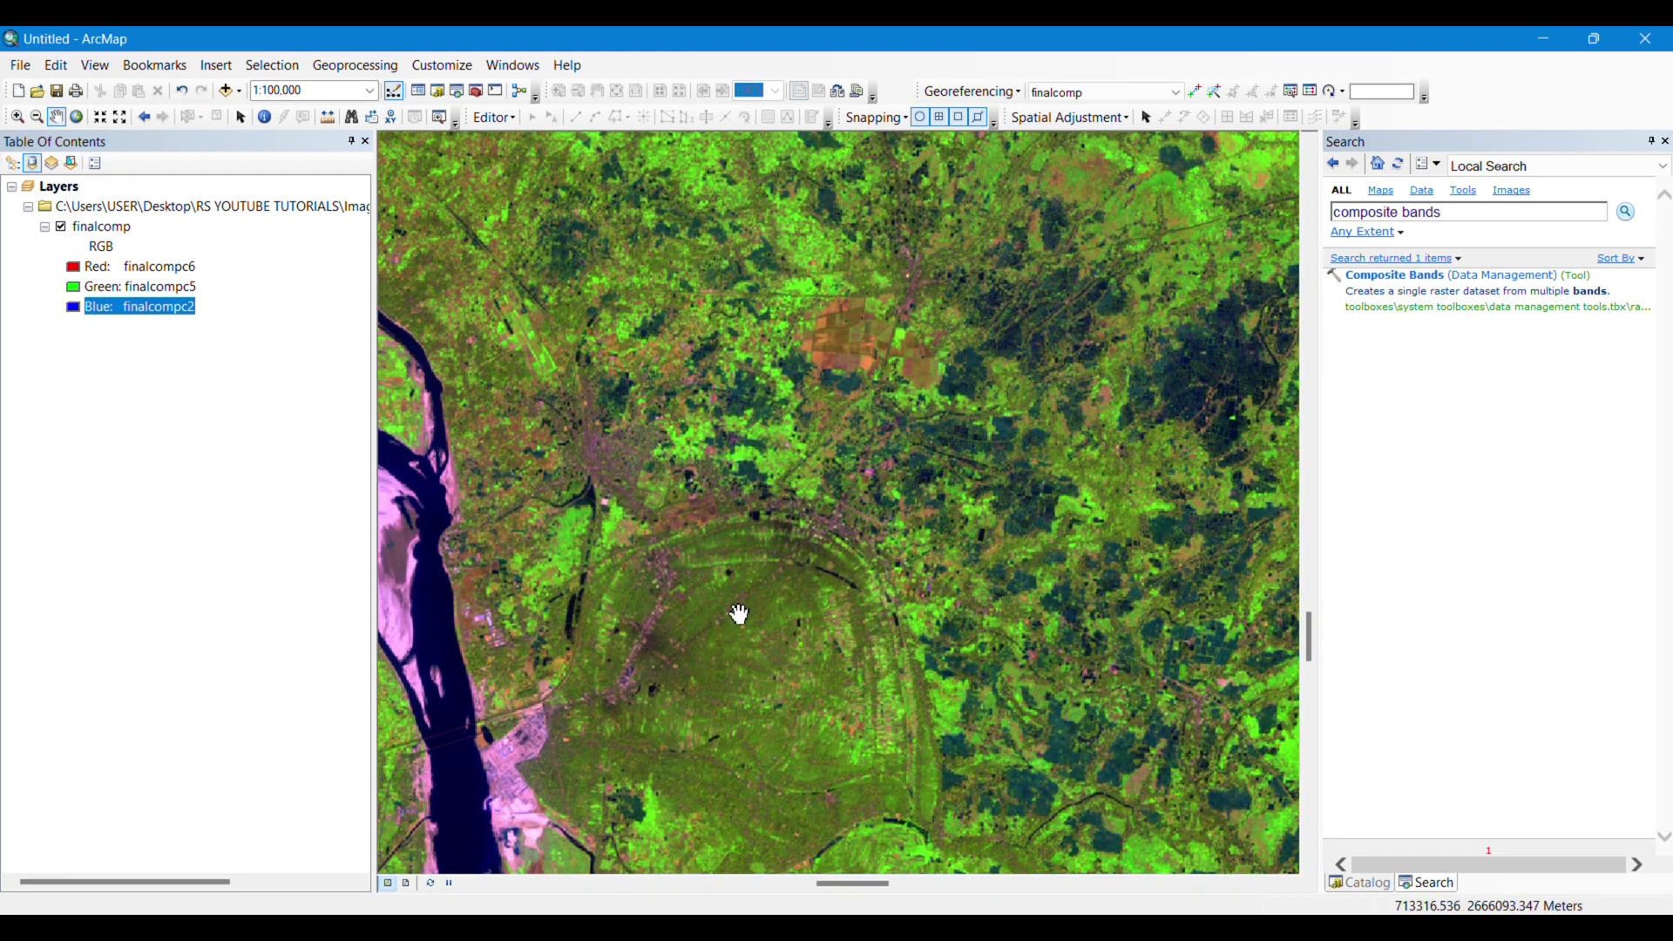
scroll(746, 610, "down", 5)
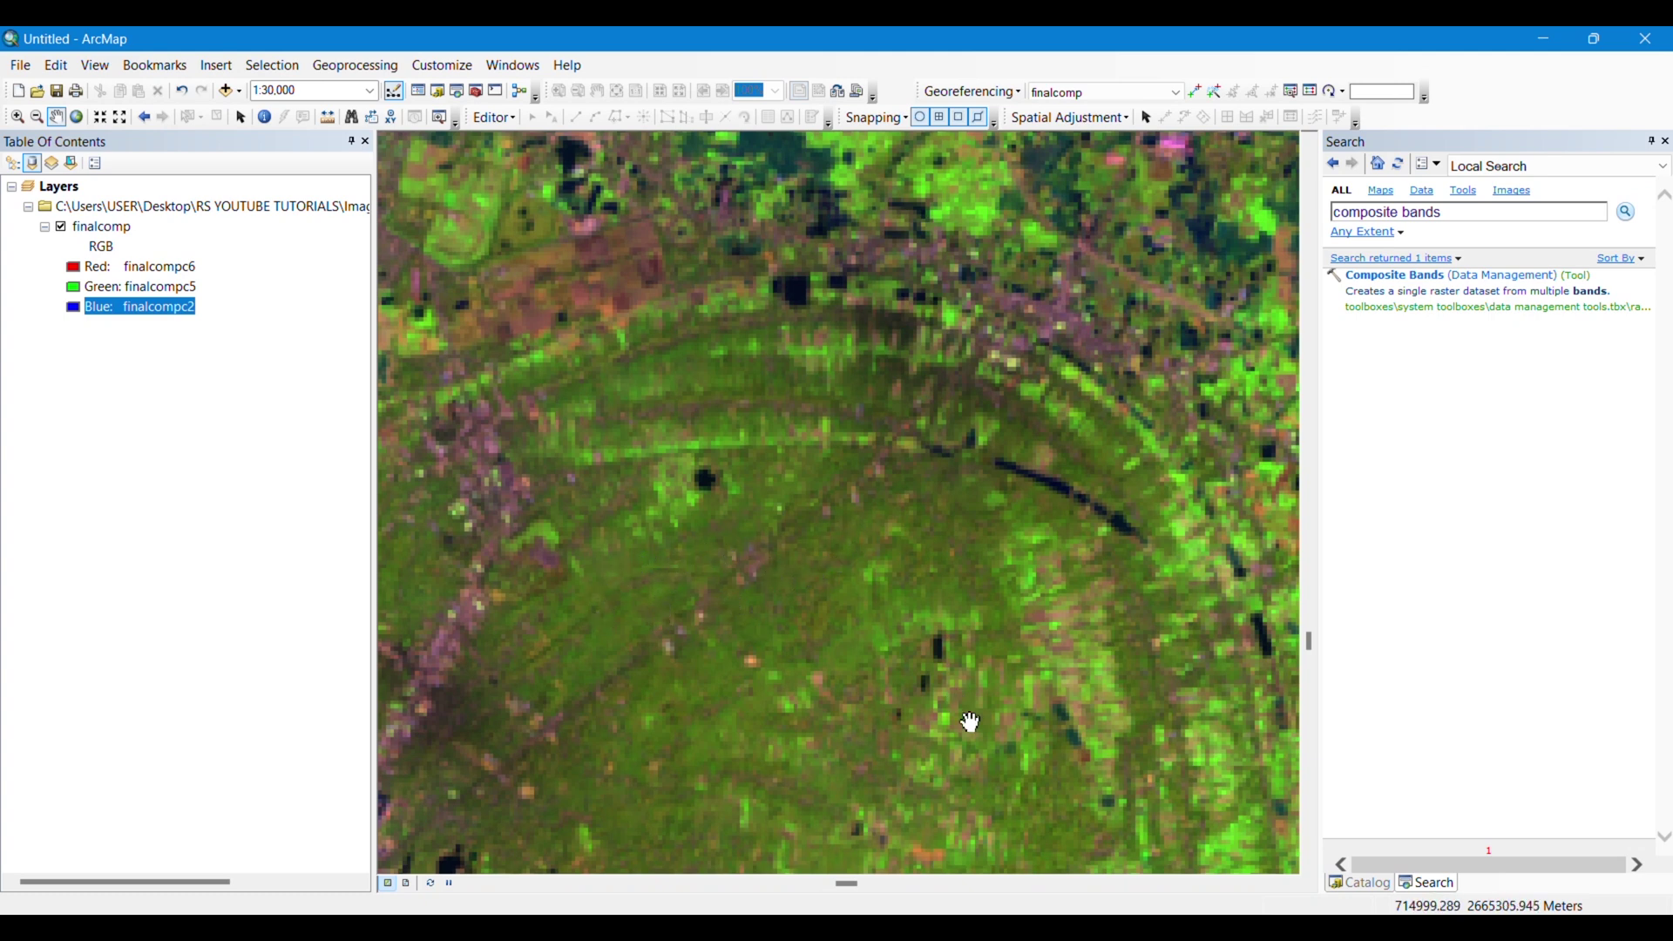
Consult the band chart and set finalcomp to the land/water combination: red to finalcompc5, green to finalcompc6 and blue to finalcompc4.
key("alt+Tab")
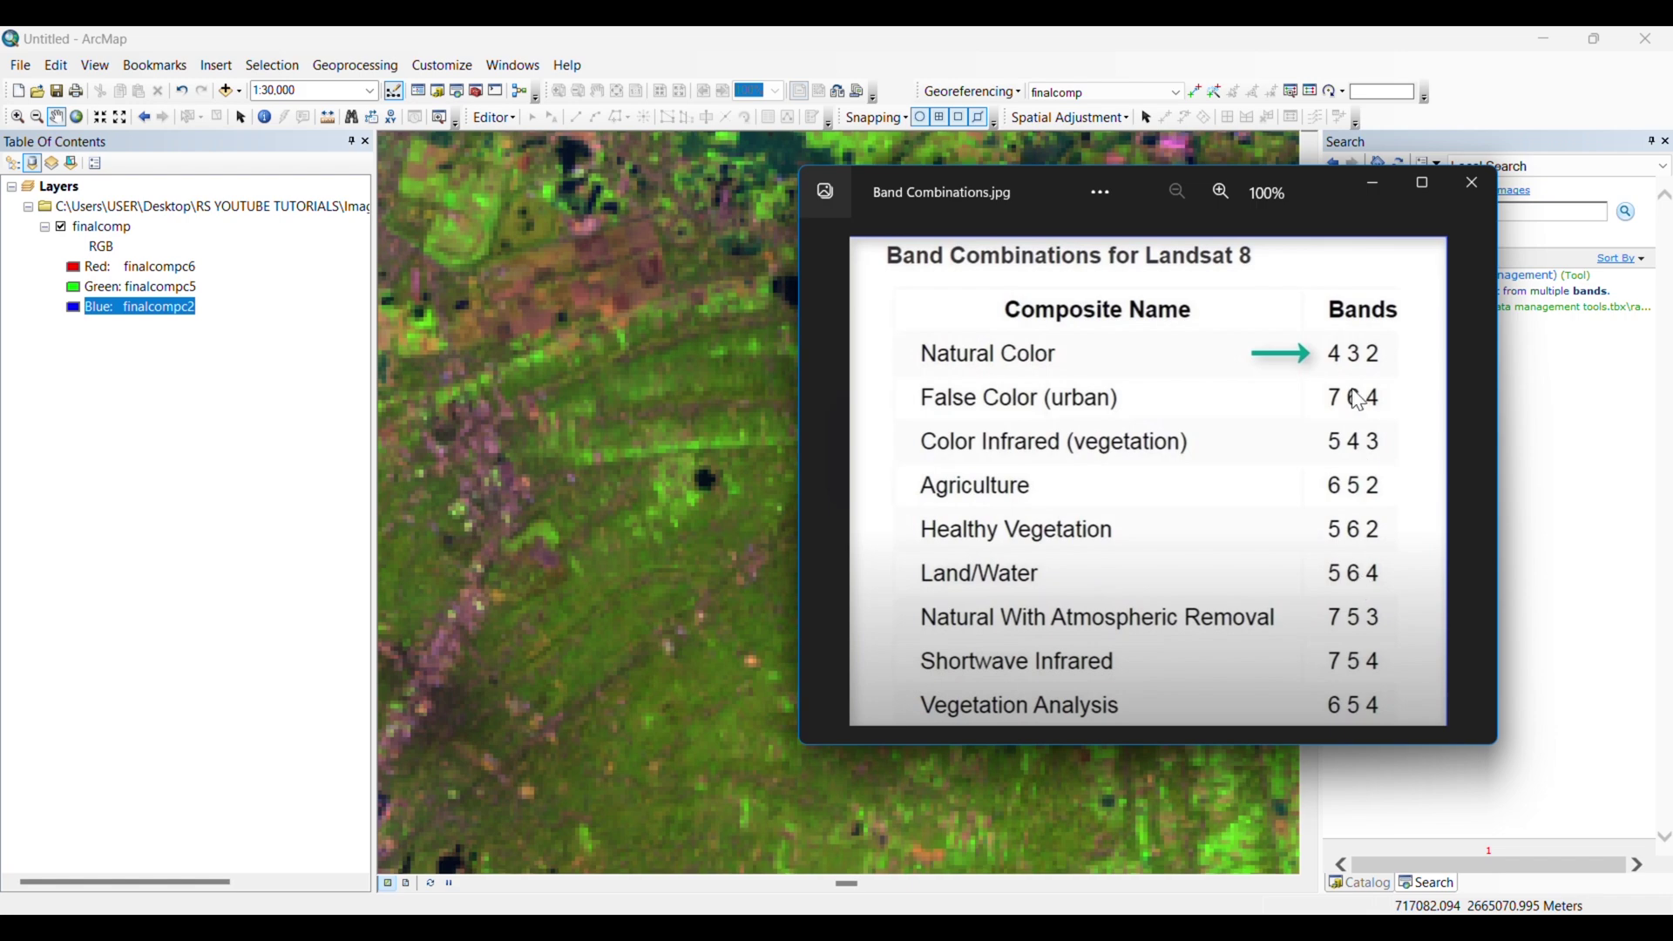
left_click(1374, 183)
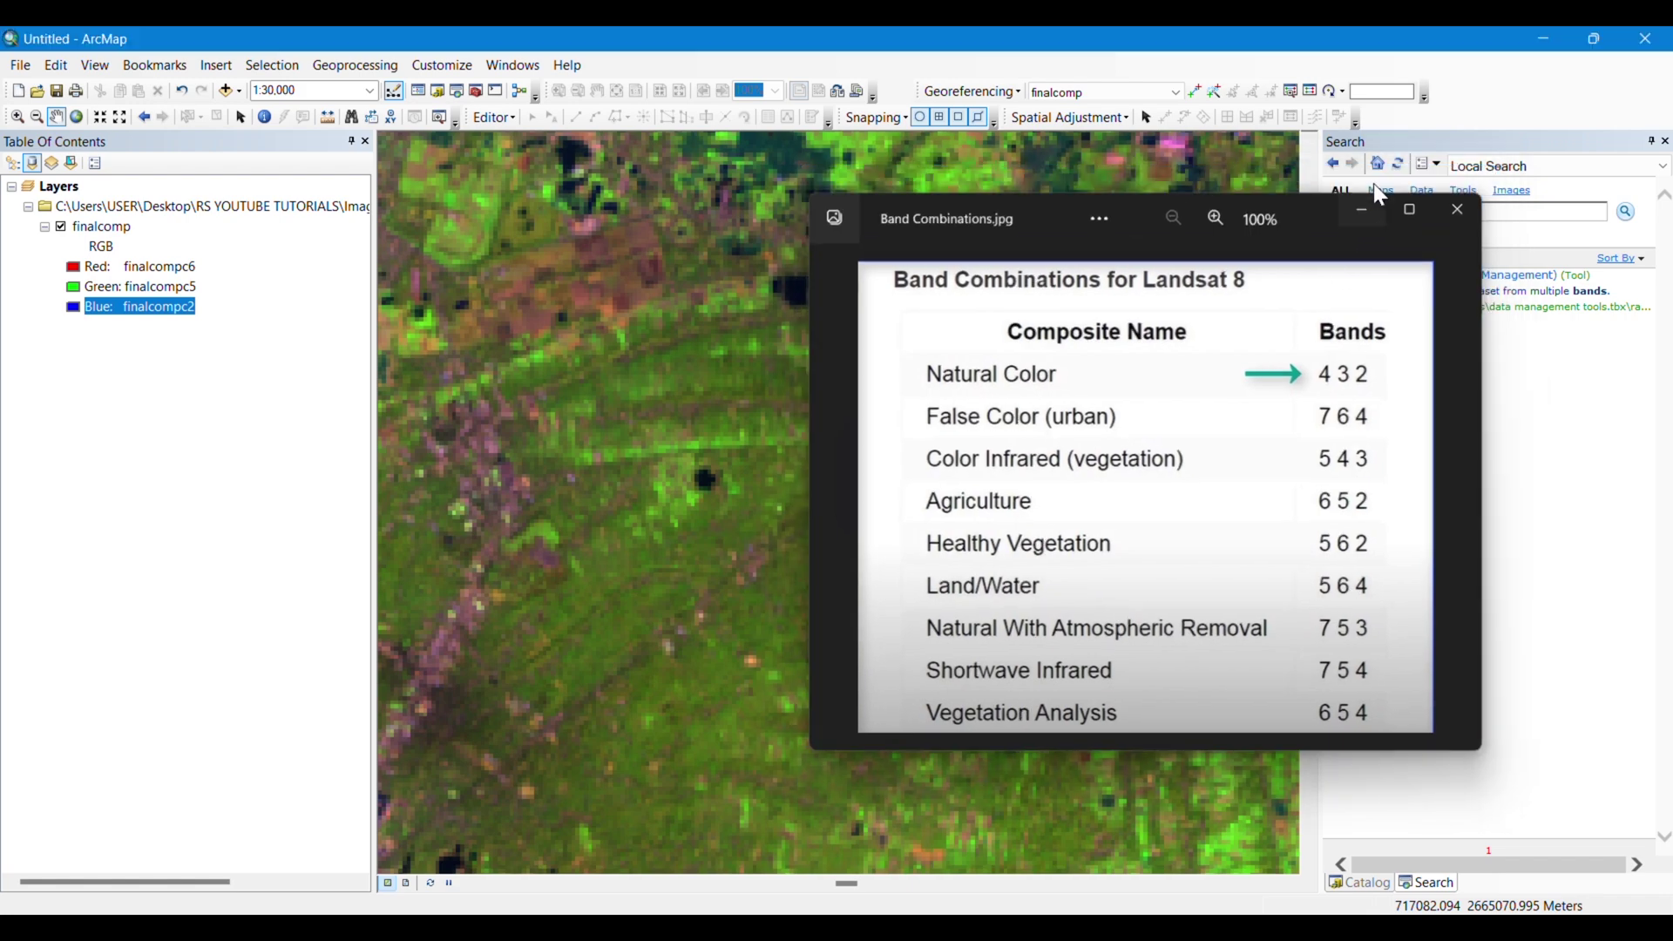
left_click(74, 267)
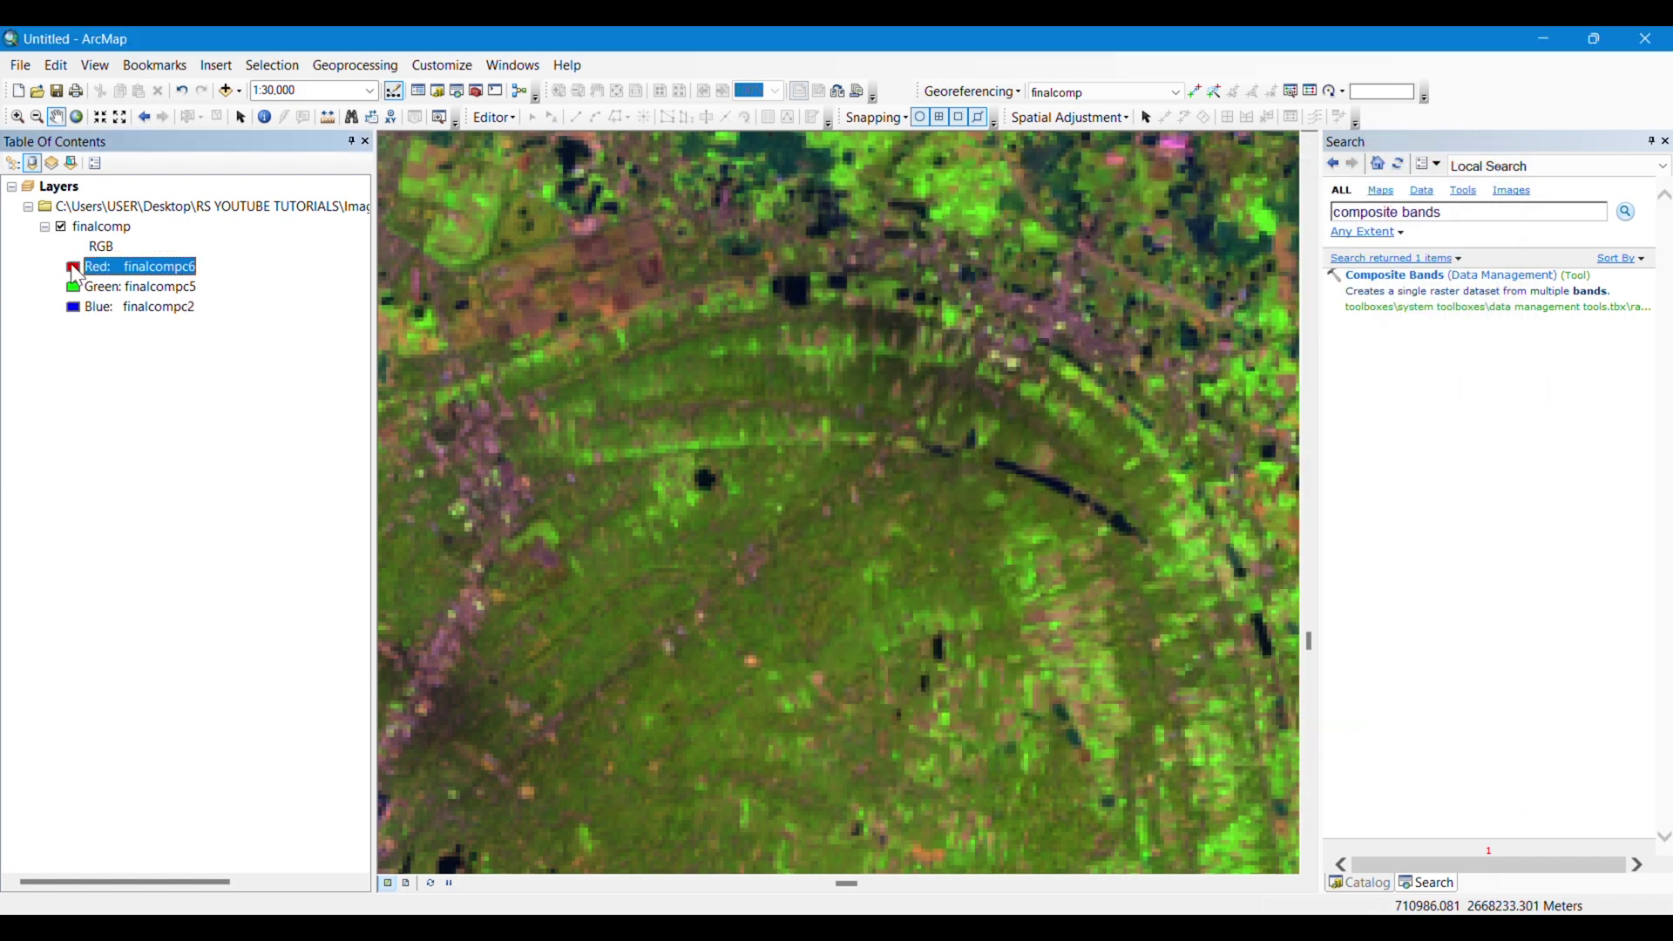
left_click(74, 266)
left_click(153, 401)
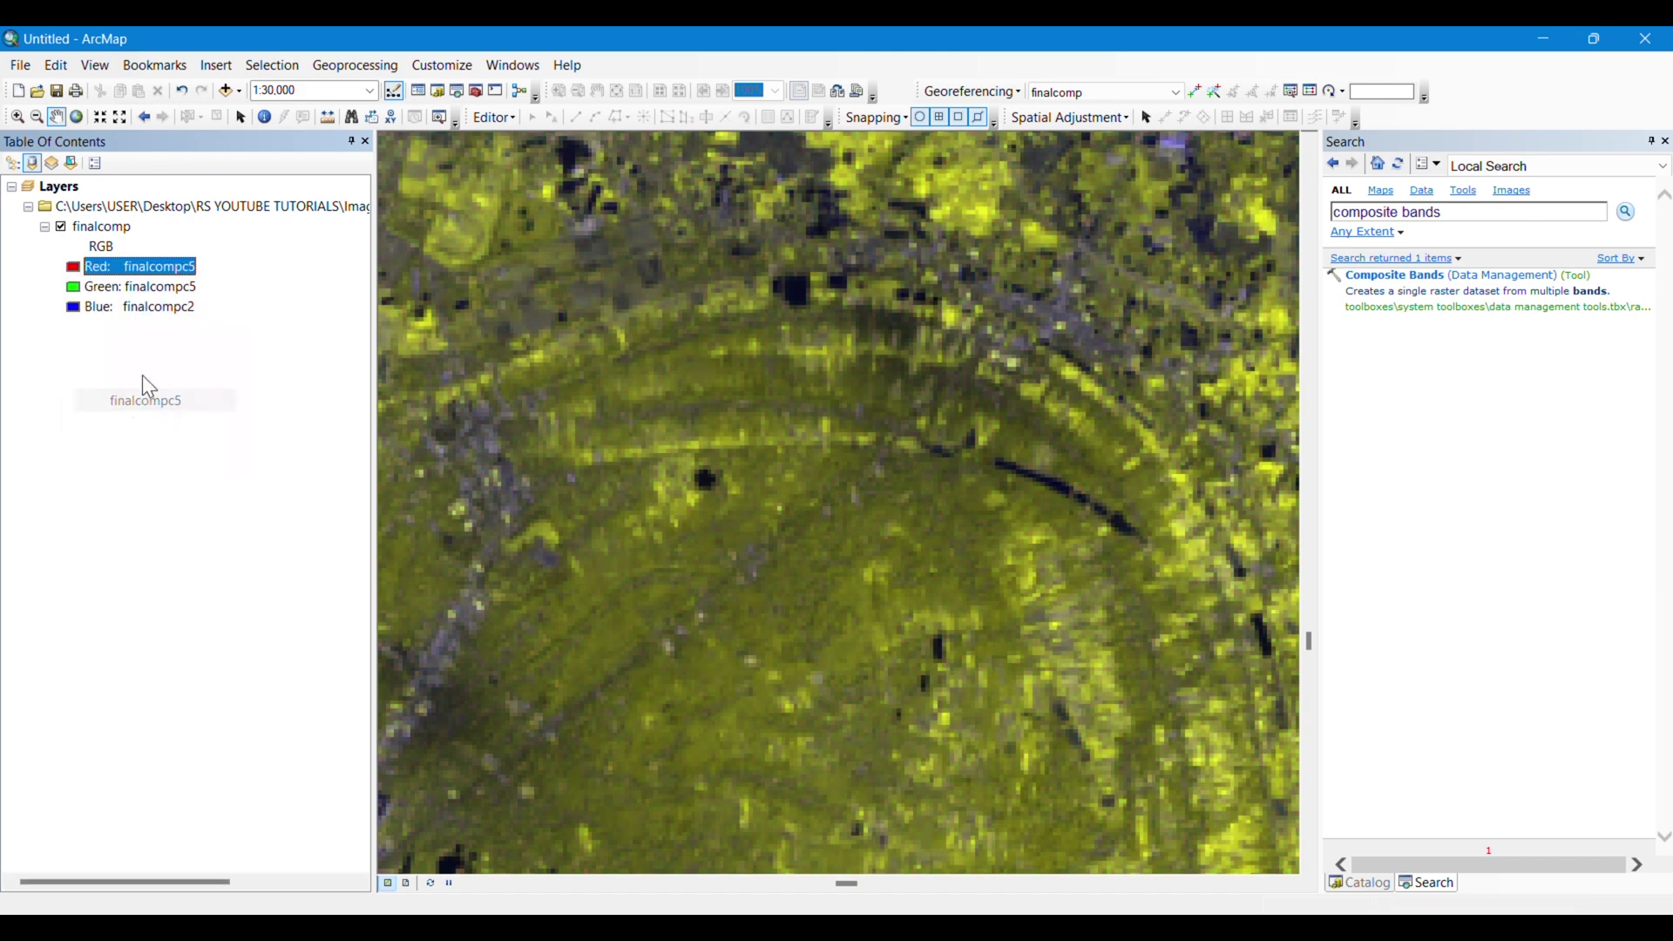
left_click(74, 287)
left_click(147, 441)
left_click(74, 307)
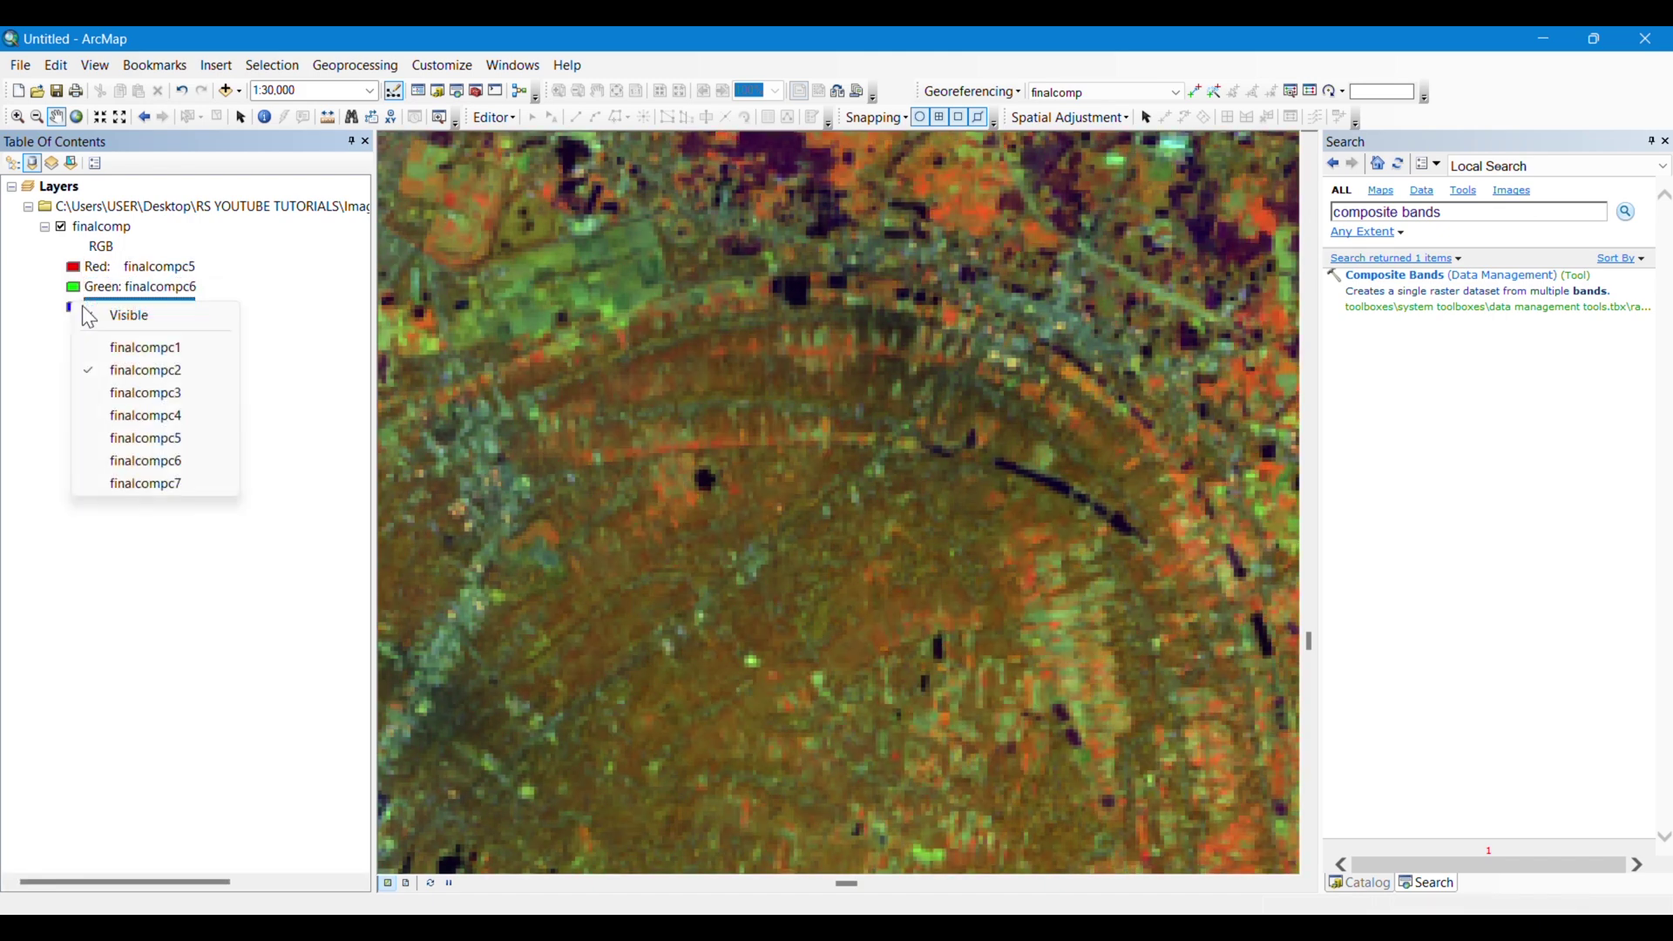
left_click(161, 416)
scroll(736, 758, "down", 1)
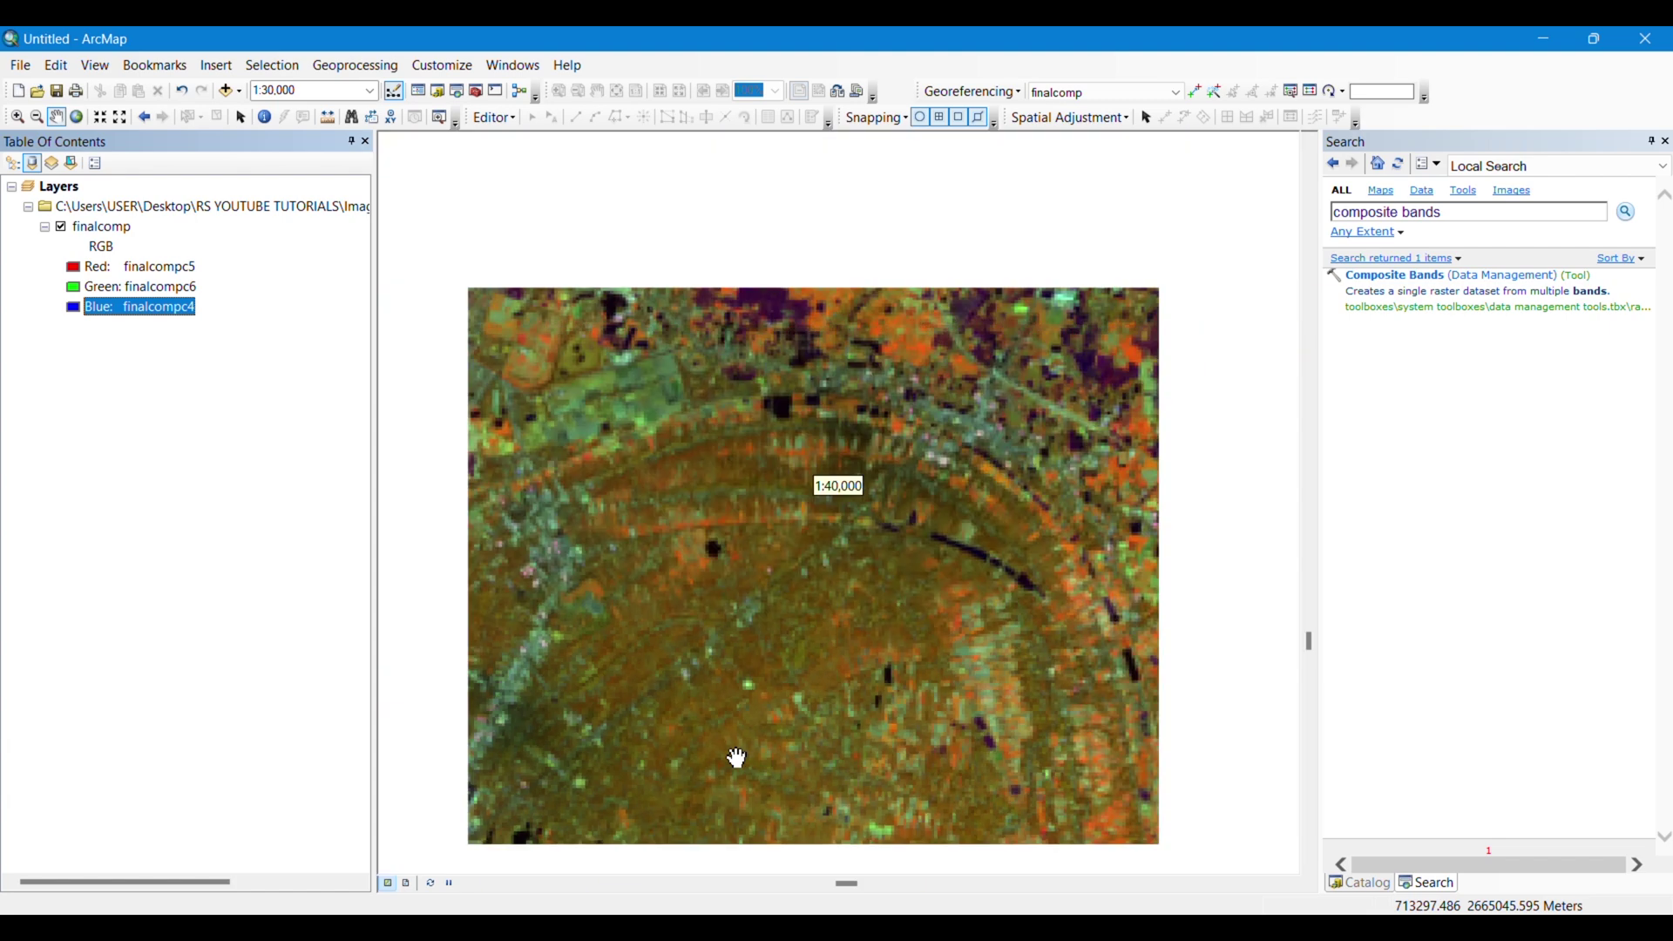
scroll(736, 758, "down", 1)
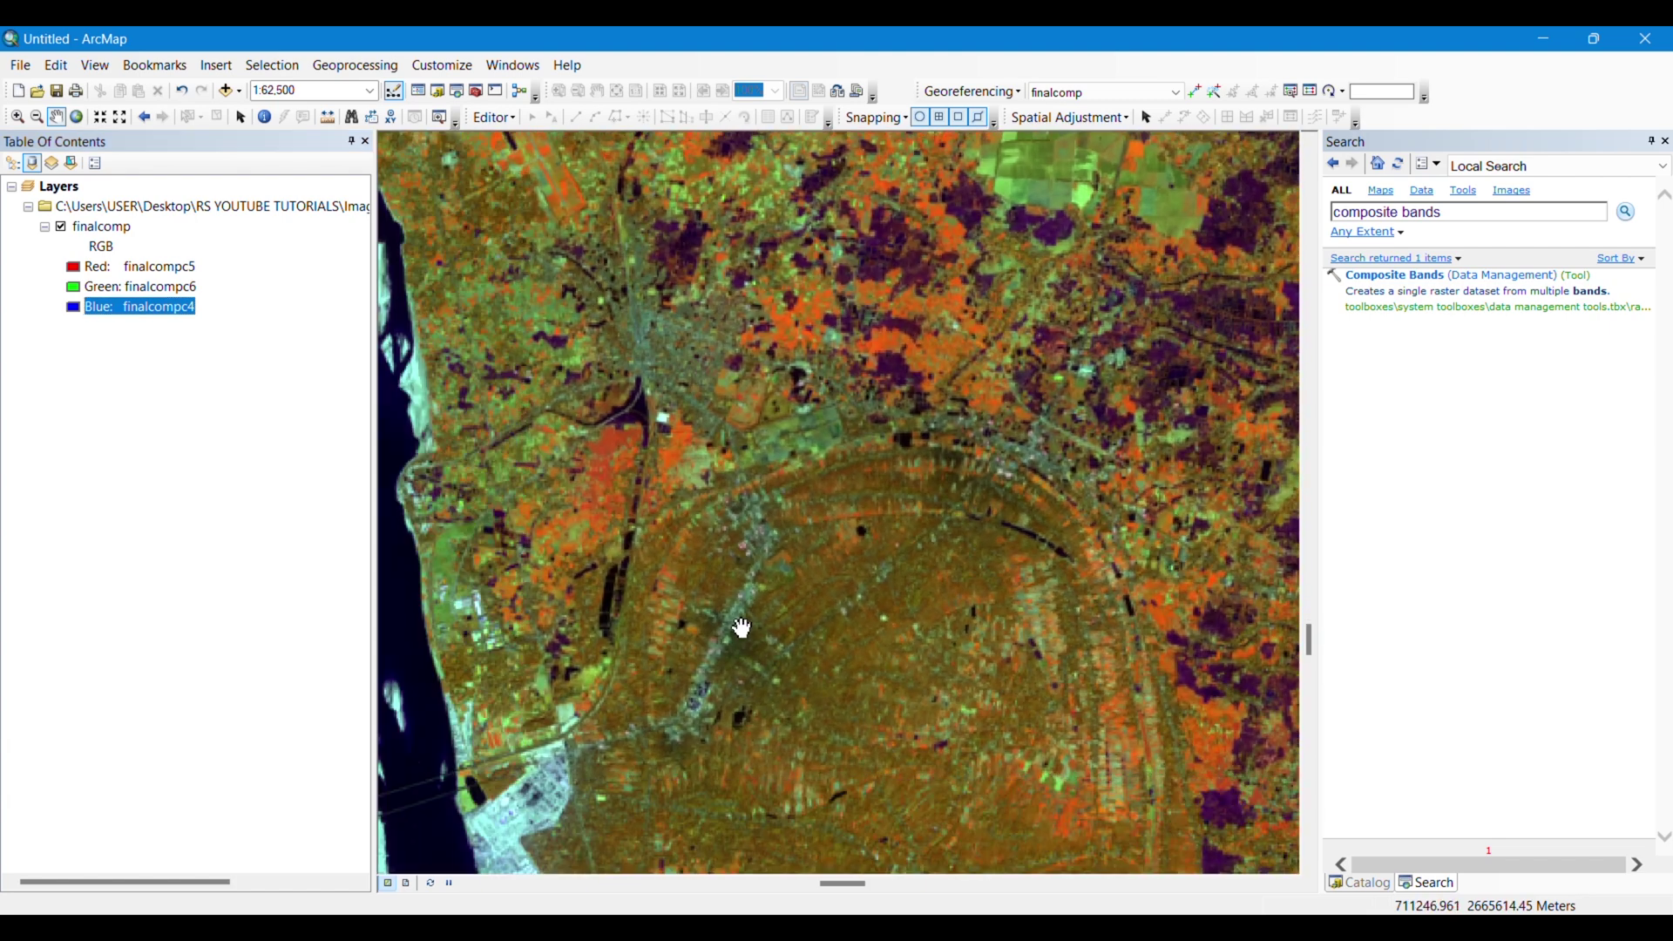
Examine how water, settlements and vegetation appear in the land/water combination around the river at several scales, and check the Landsat 8 band chart.
scroll(915, 602, "down", 1)
scroll(916, 604, "down", 1)
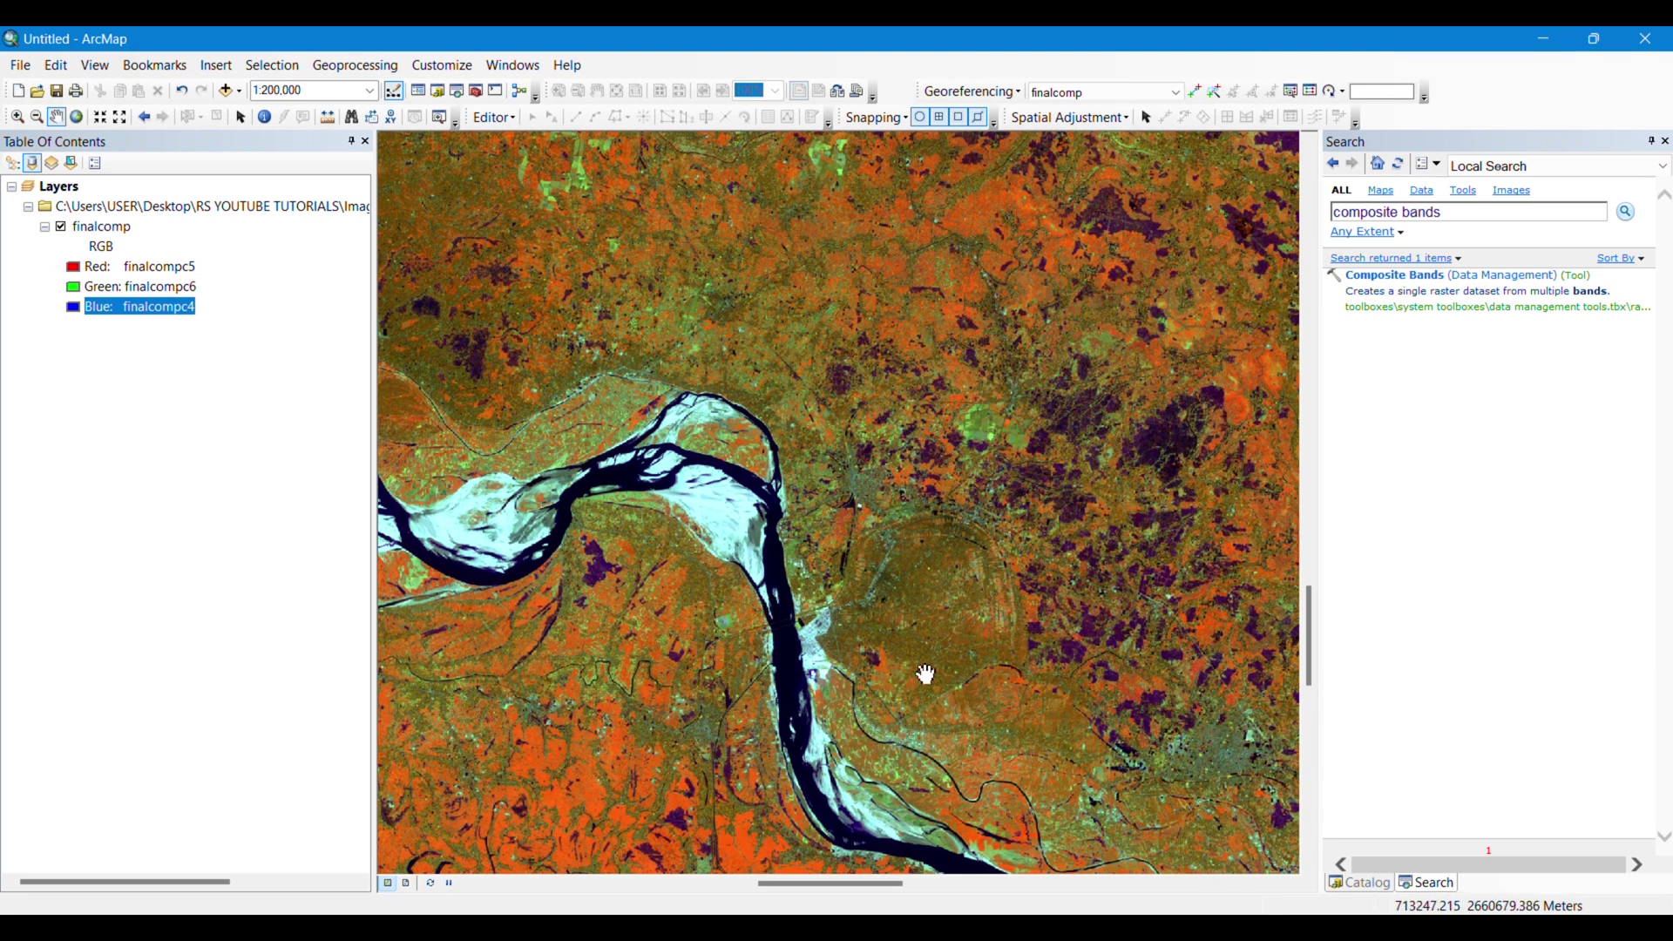
scroll(925, 673, "down", 5)
left_click_drag(814, 695, 877, 352)
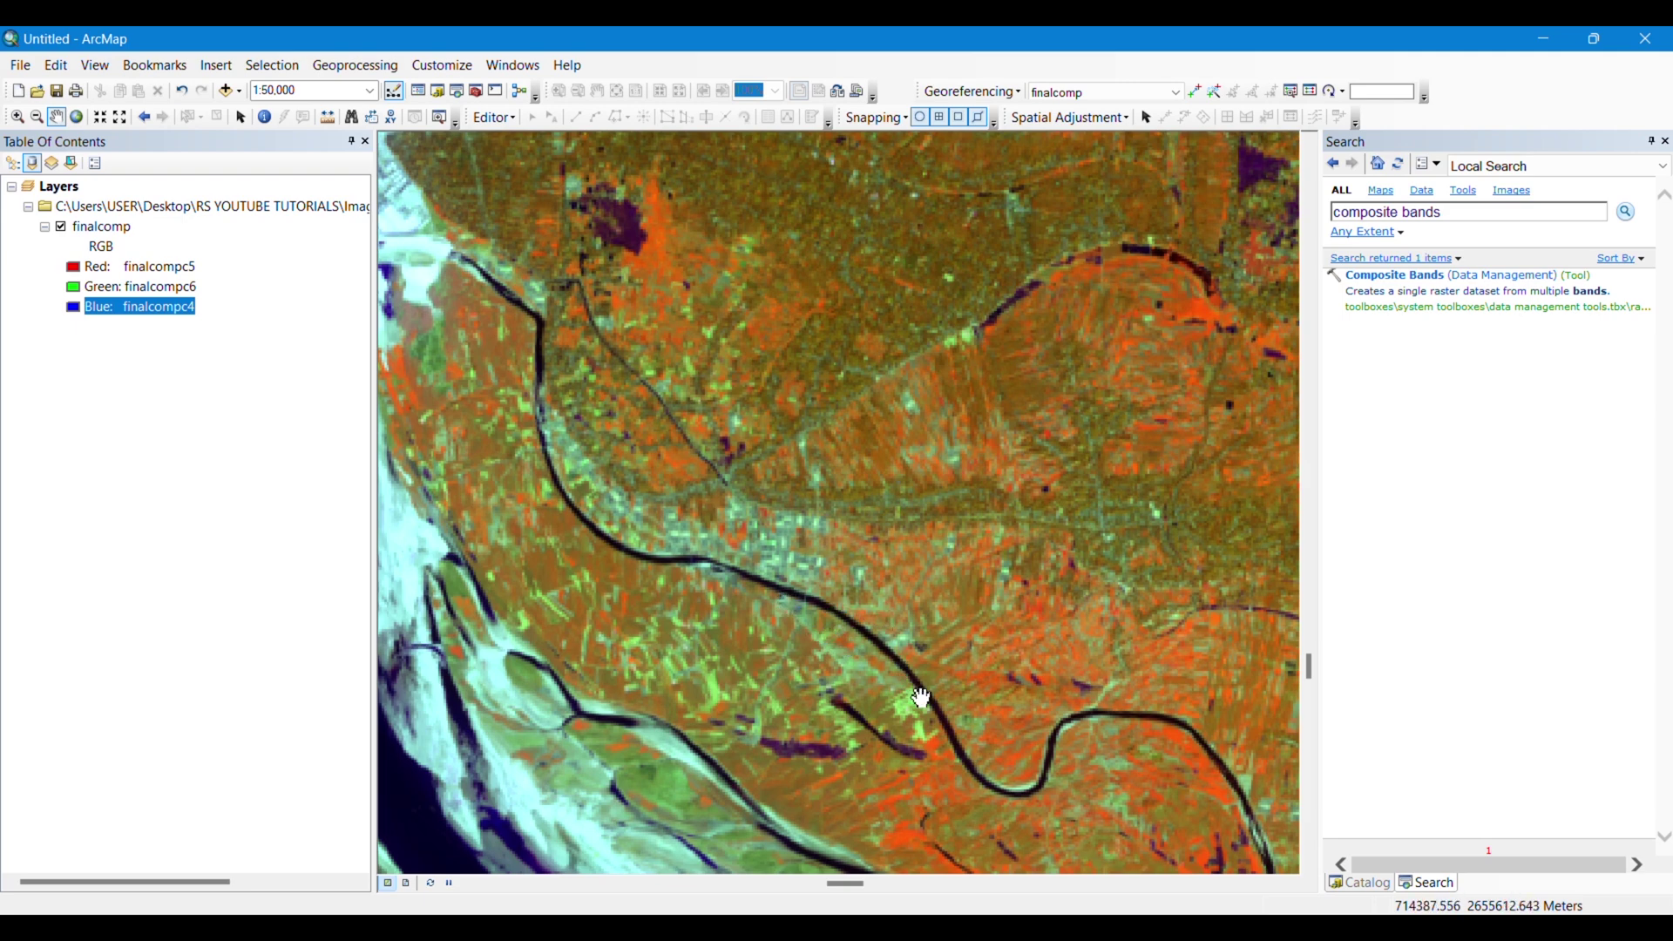
left_click_drag(935, 260, 837, 671)
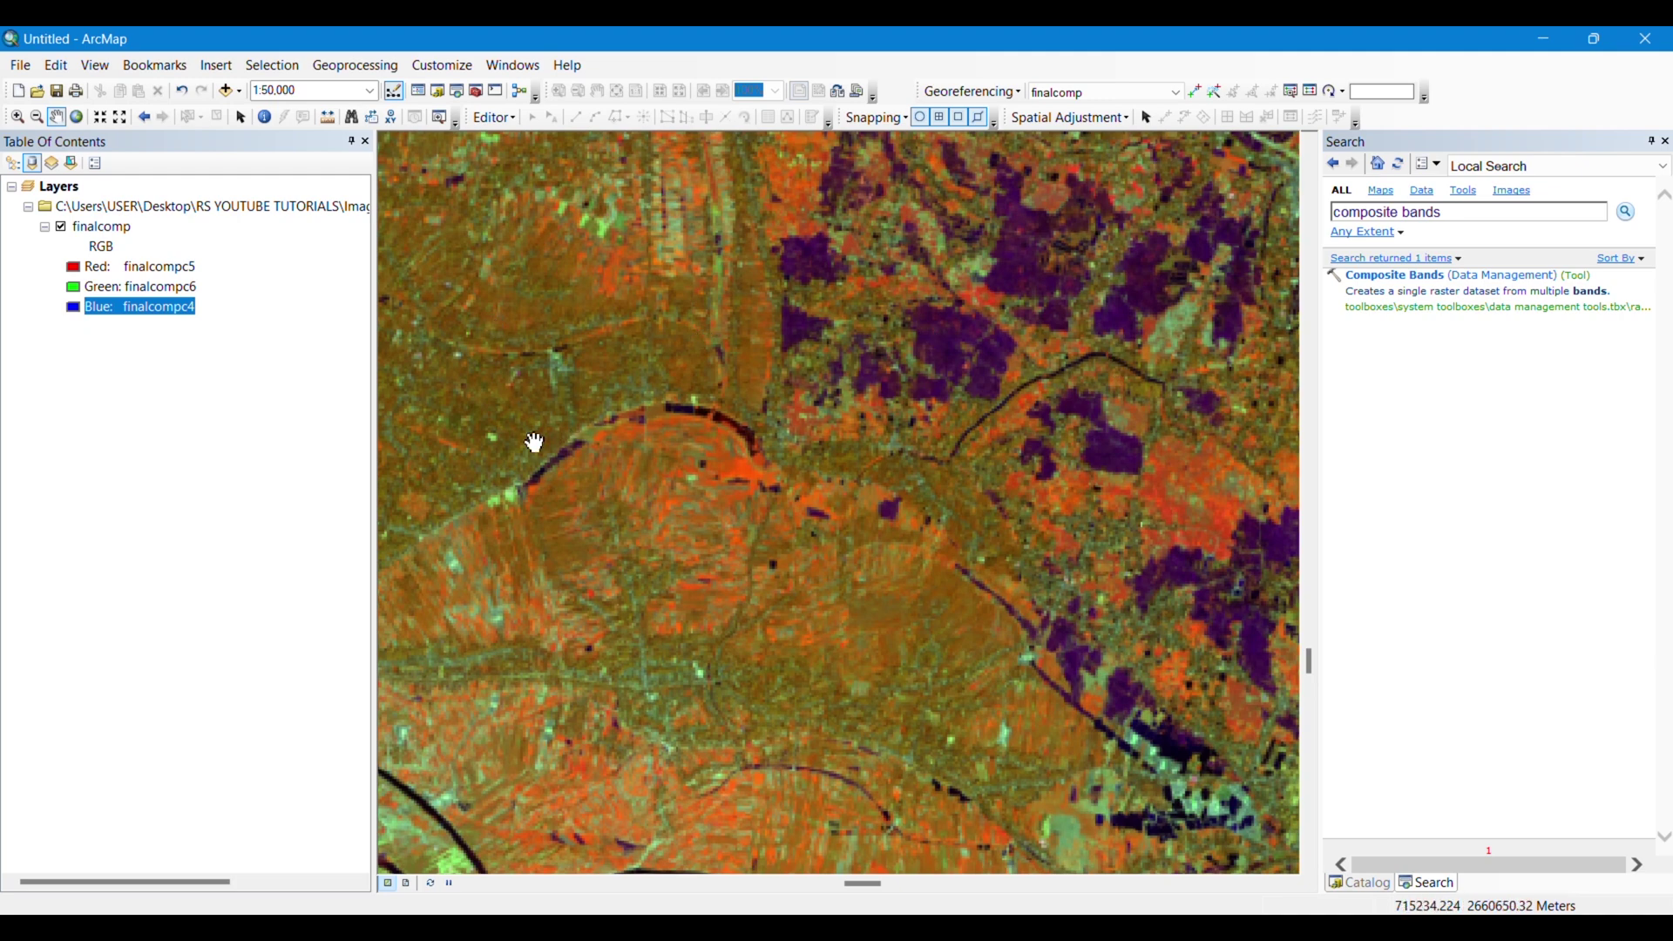
left_click_drag(544, 441, 933, 429)
left_click_drag(747, 430, 912, 386)
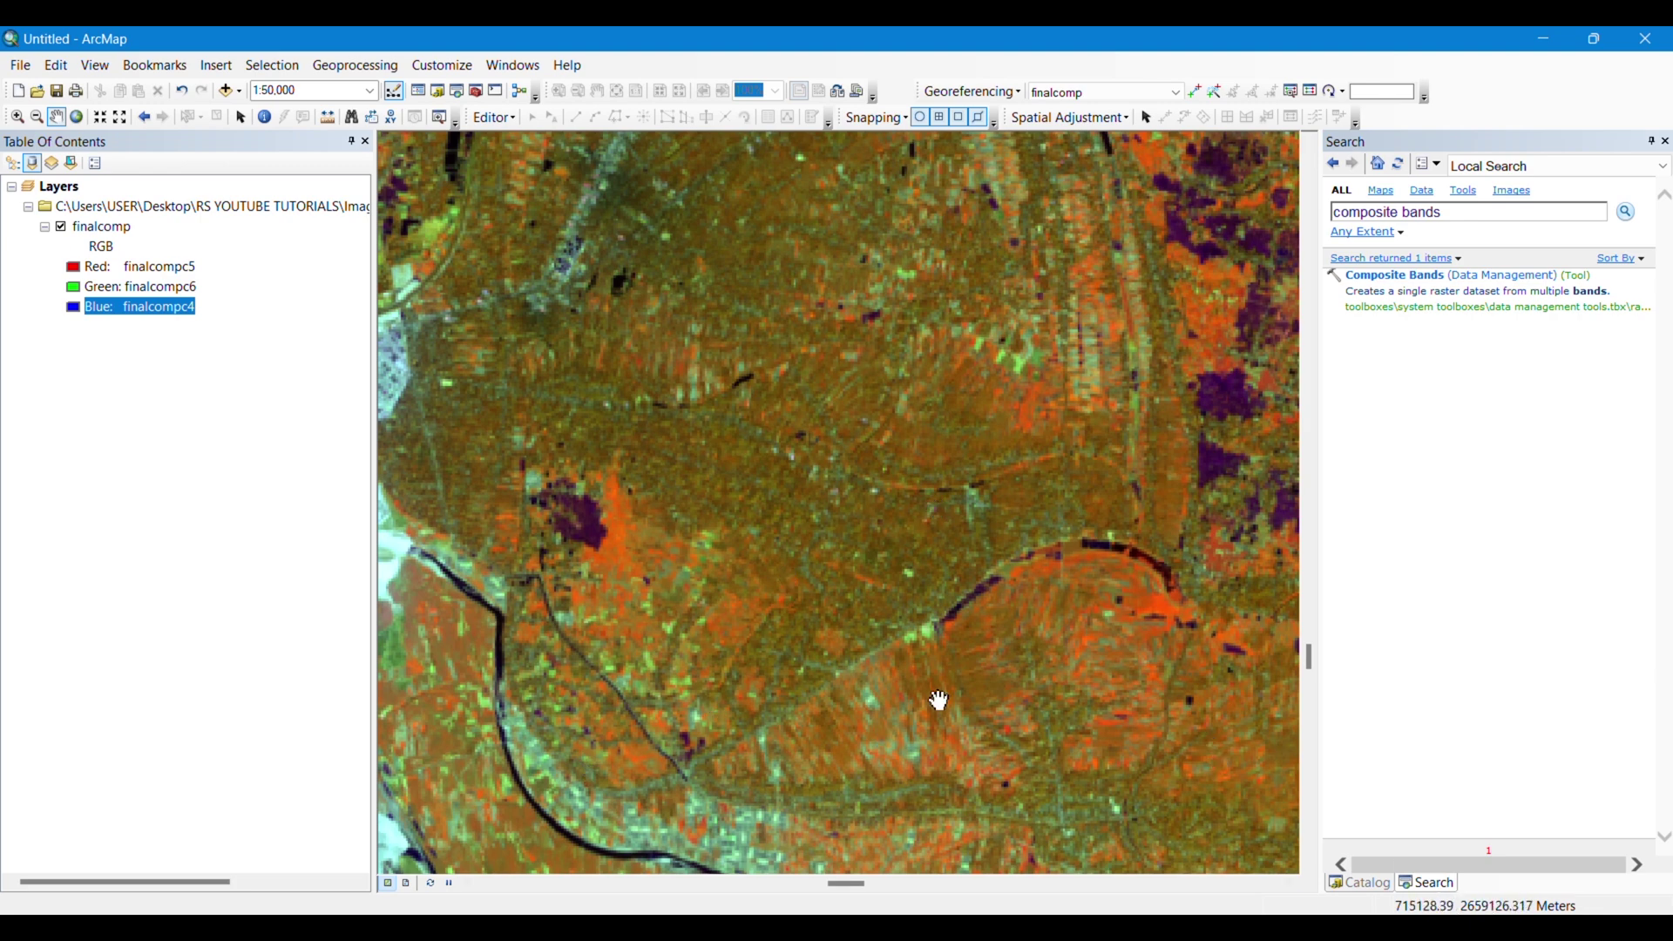
key("alt+Tab")
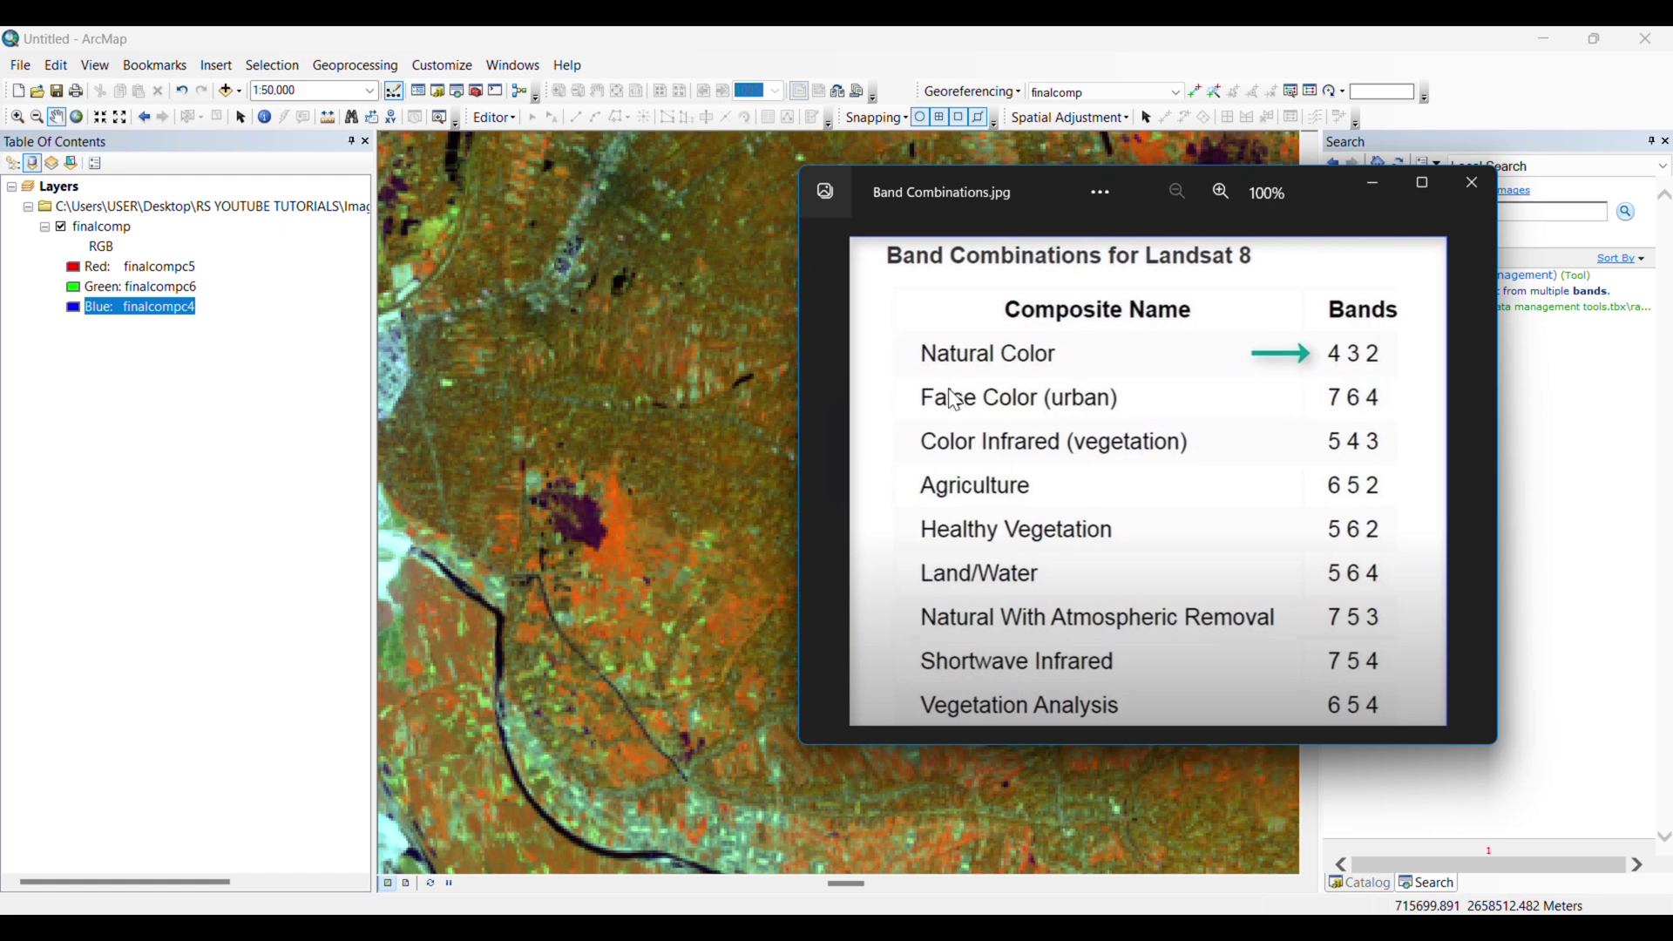
left_click(1372, 181)
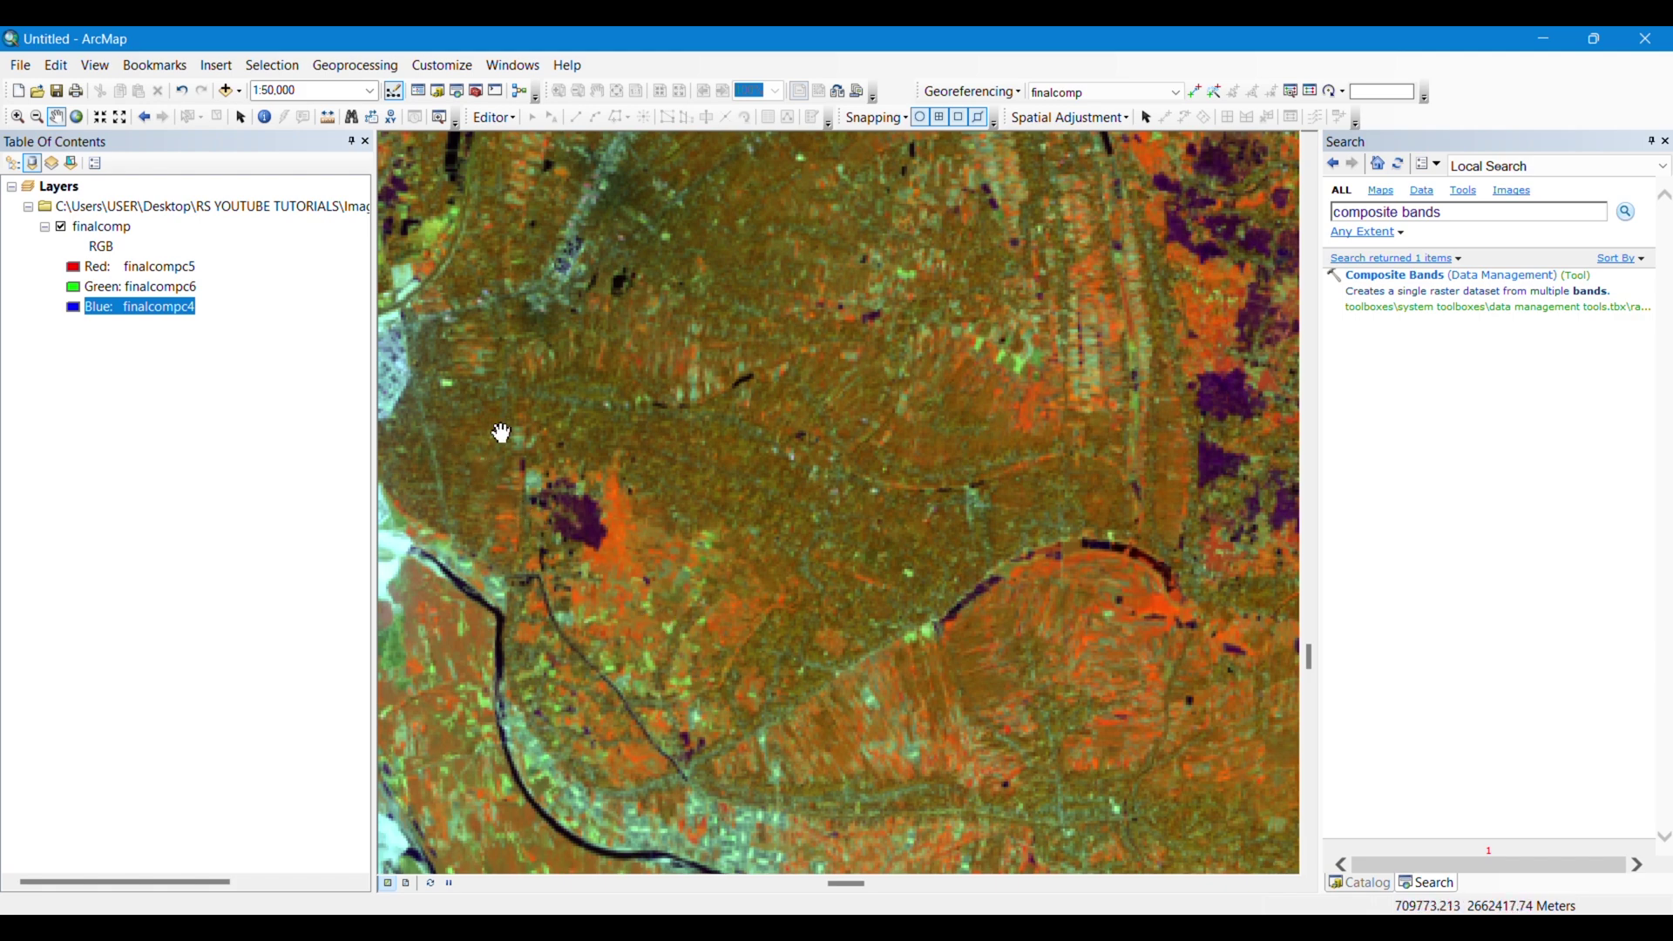
scroll(616, 605, "up", 1)
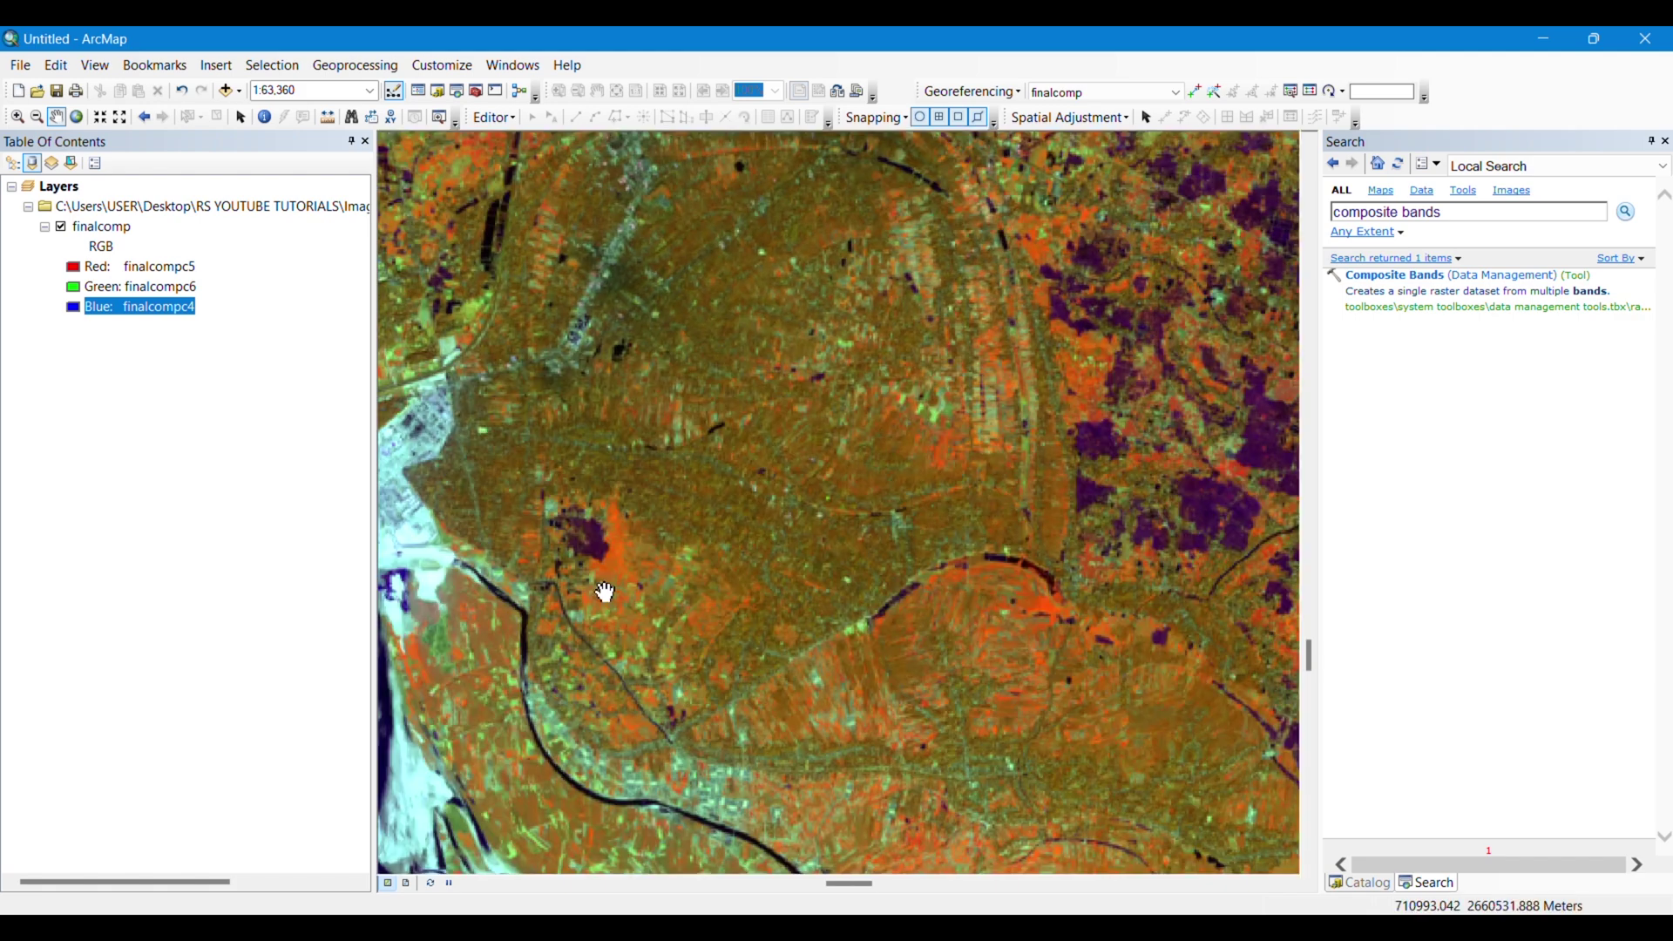
left_click_drag(621, 535, 911, 615)
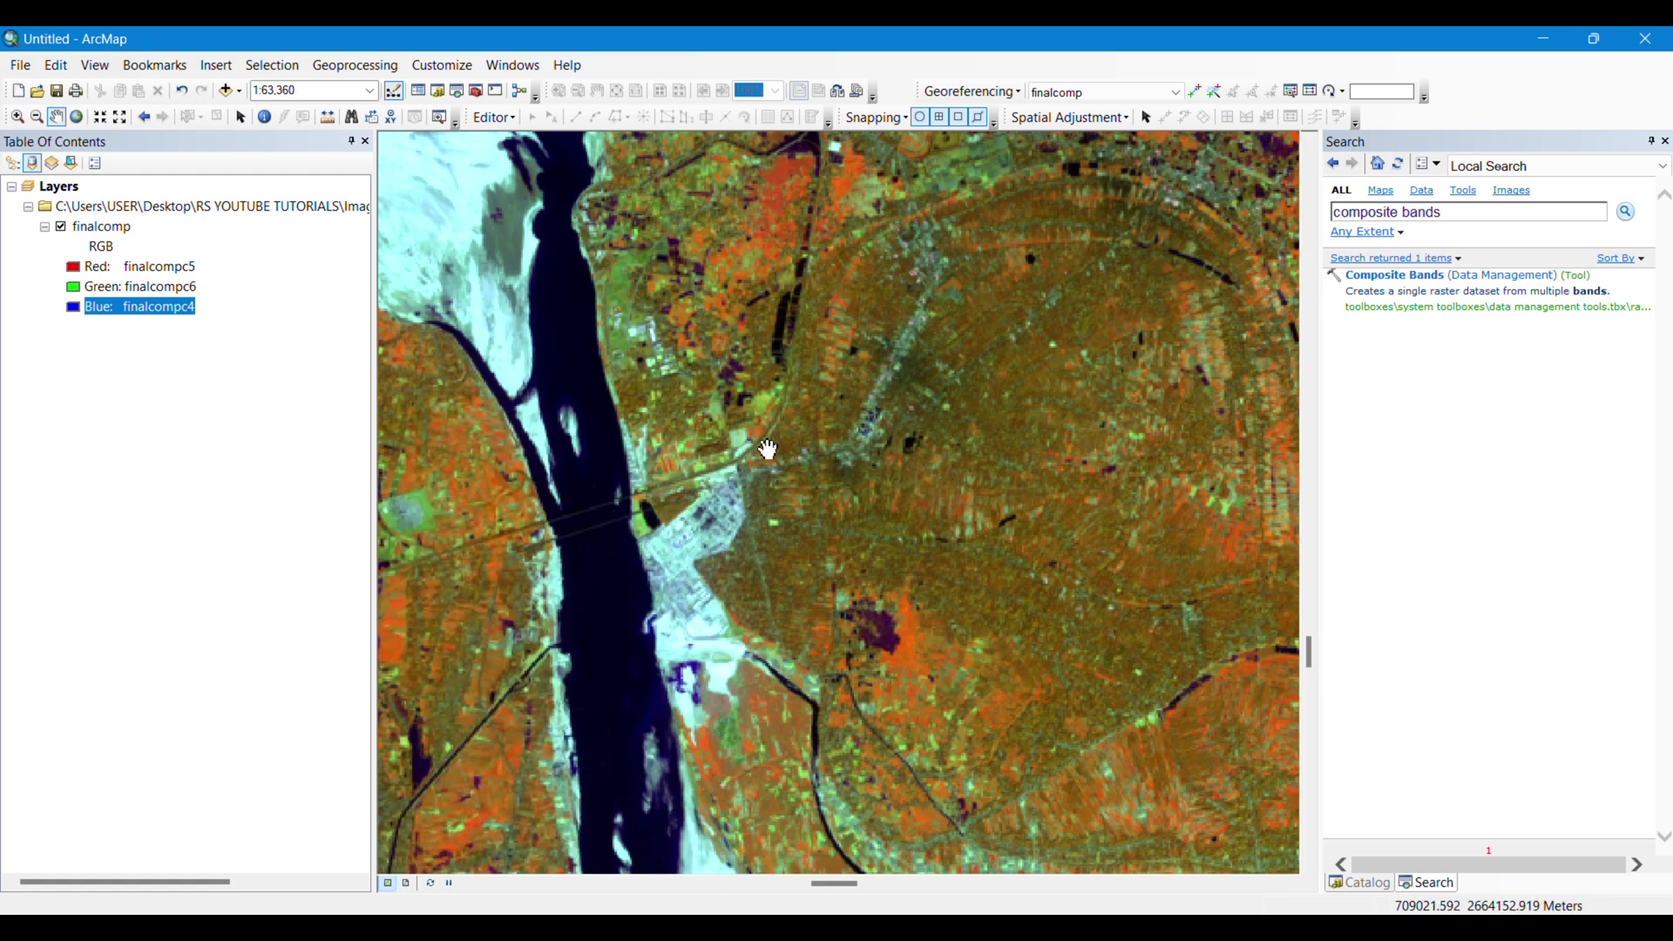
scroll(866, 522, "up", 3)
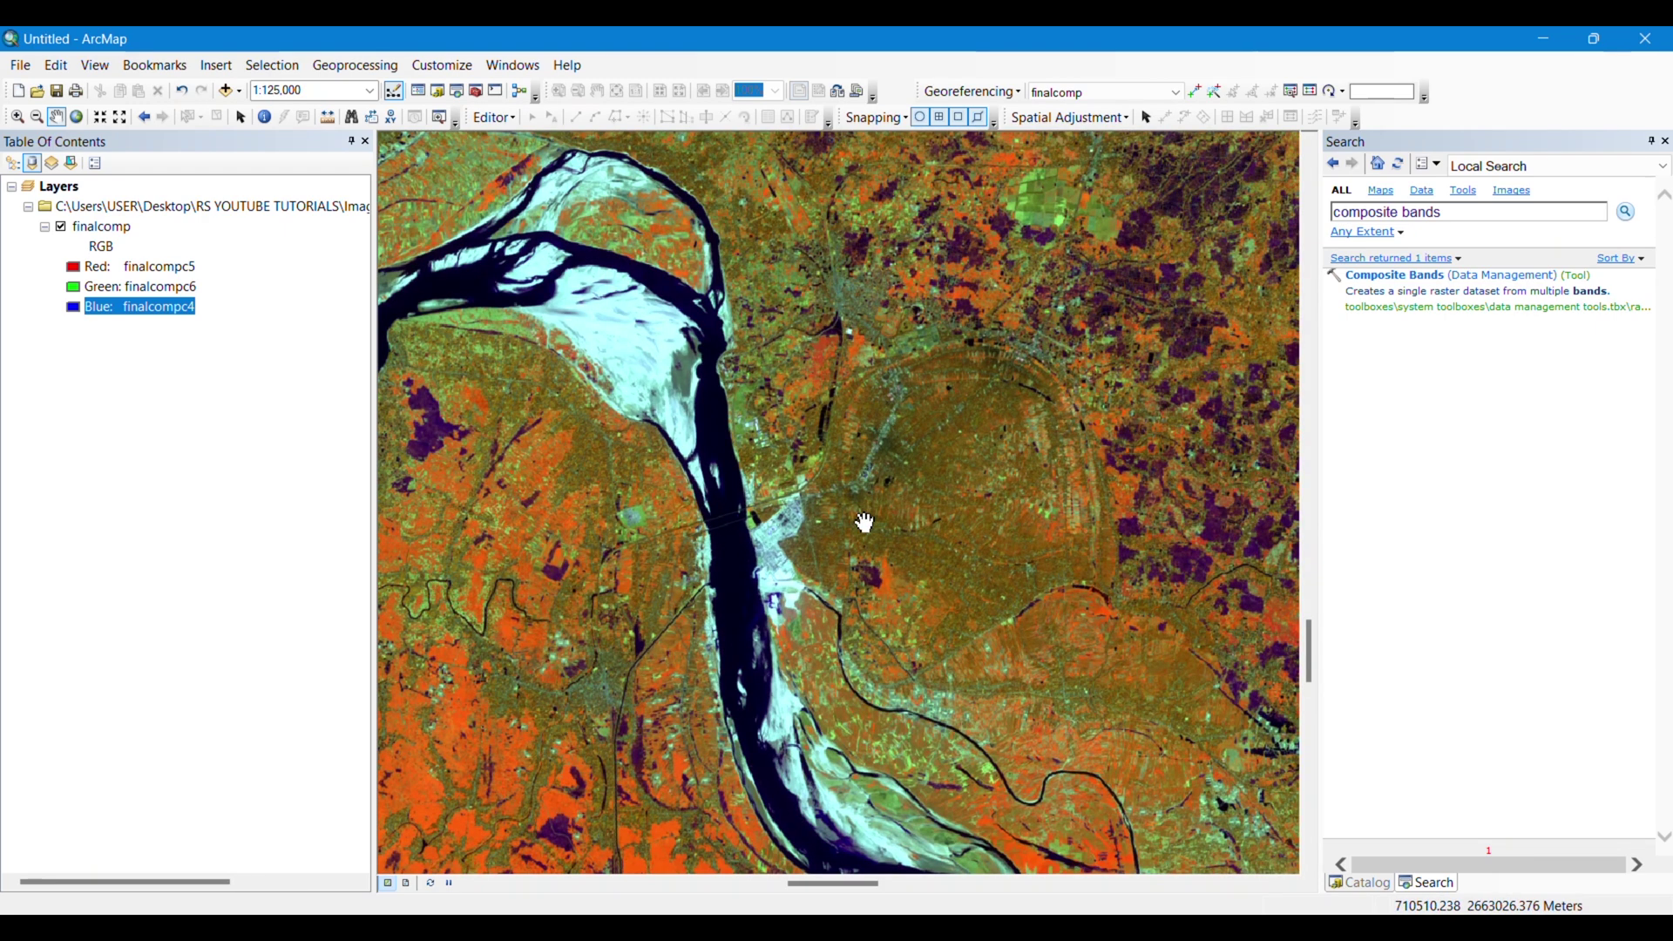
Add the Pr_Ishwardi.shp shapefile from the Upazila shapefile folder in LULC OF FINAL ISH to the map.
left_click(1665, 142)
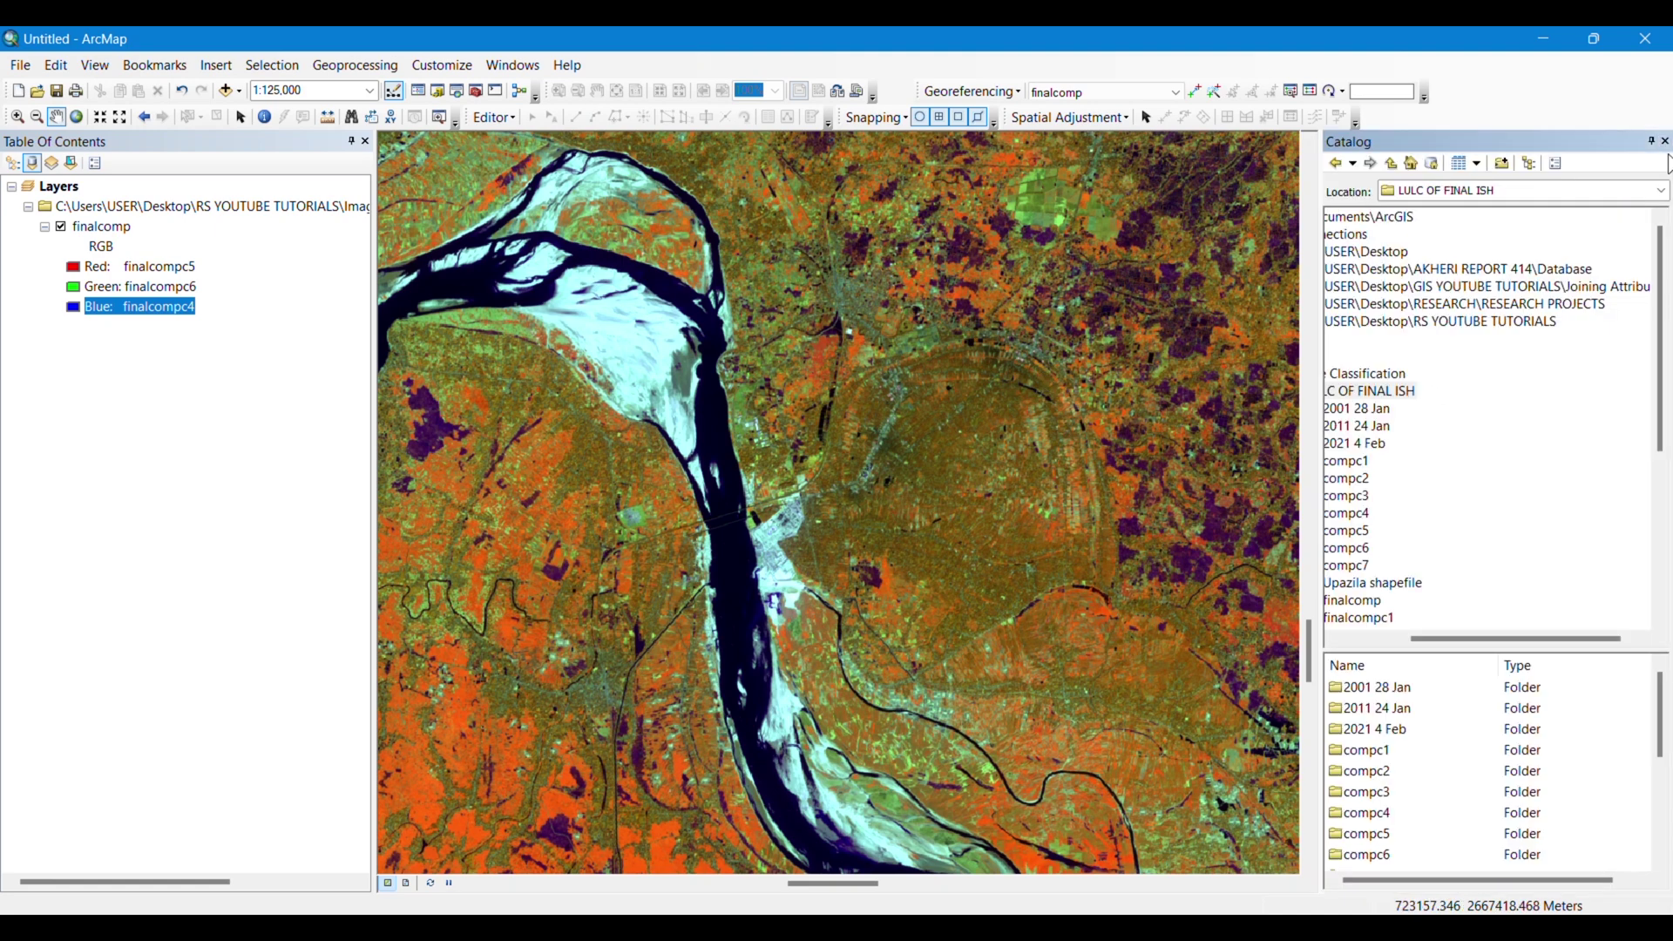
left_click_drag(1514, 639, 1447, 638)
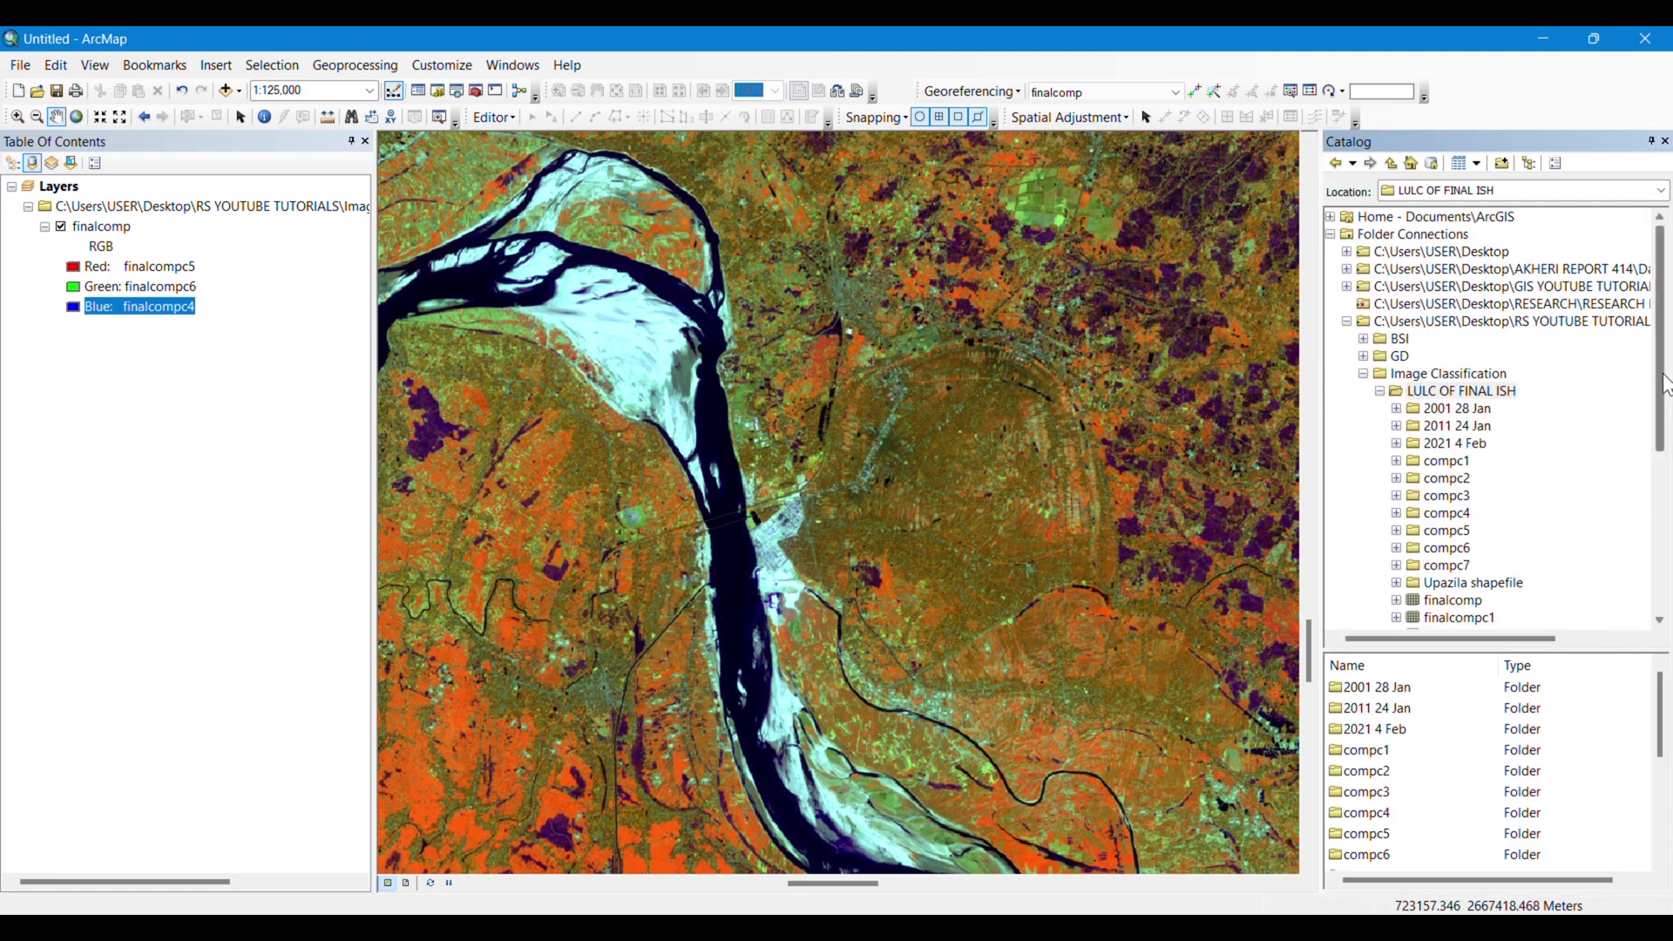
left_click_drag(1665, 384, 1667, 392)
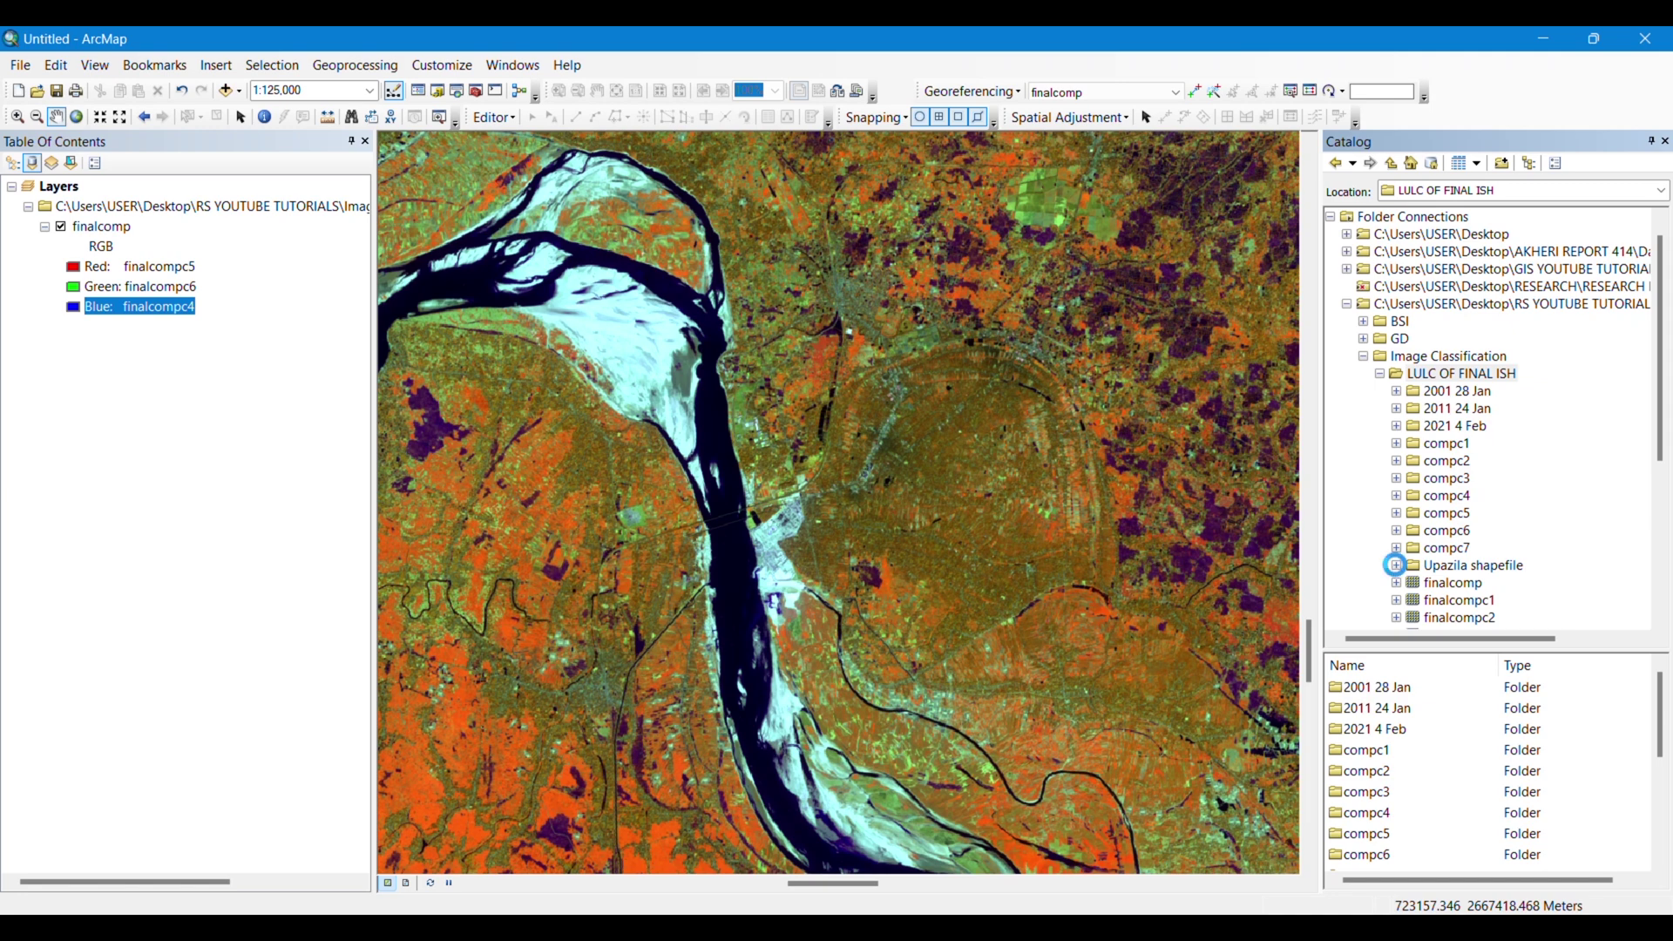
left_click(1395, 564)
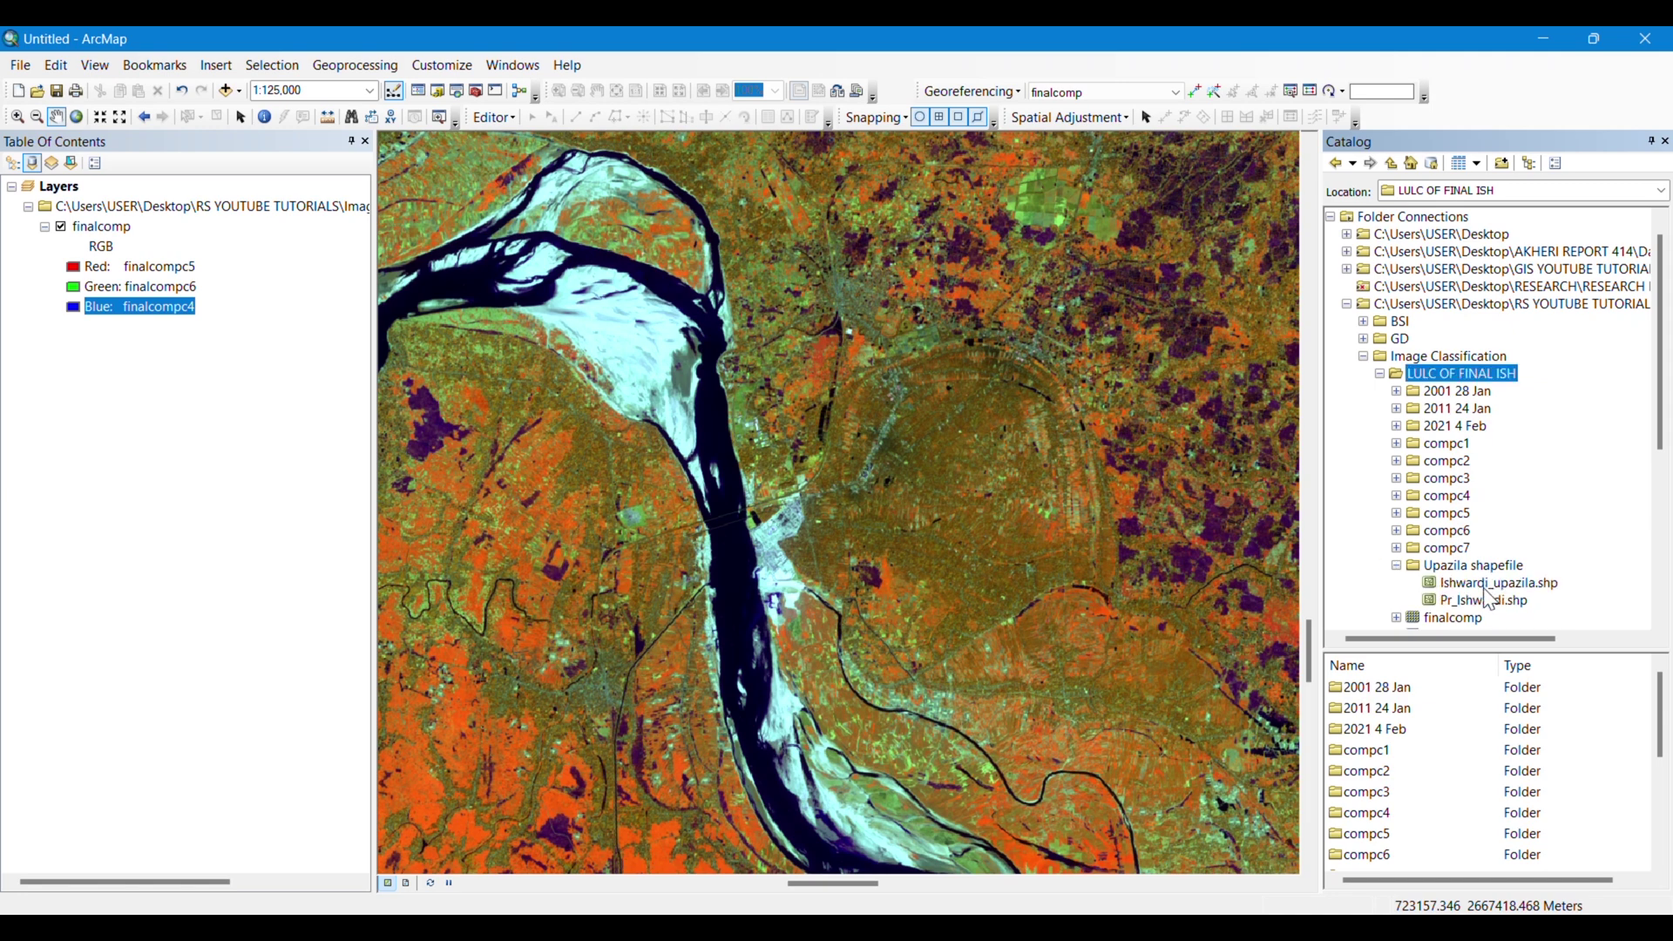
left_click_drag(1457, 601, 194, 520)
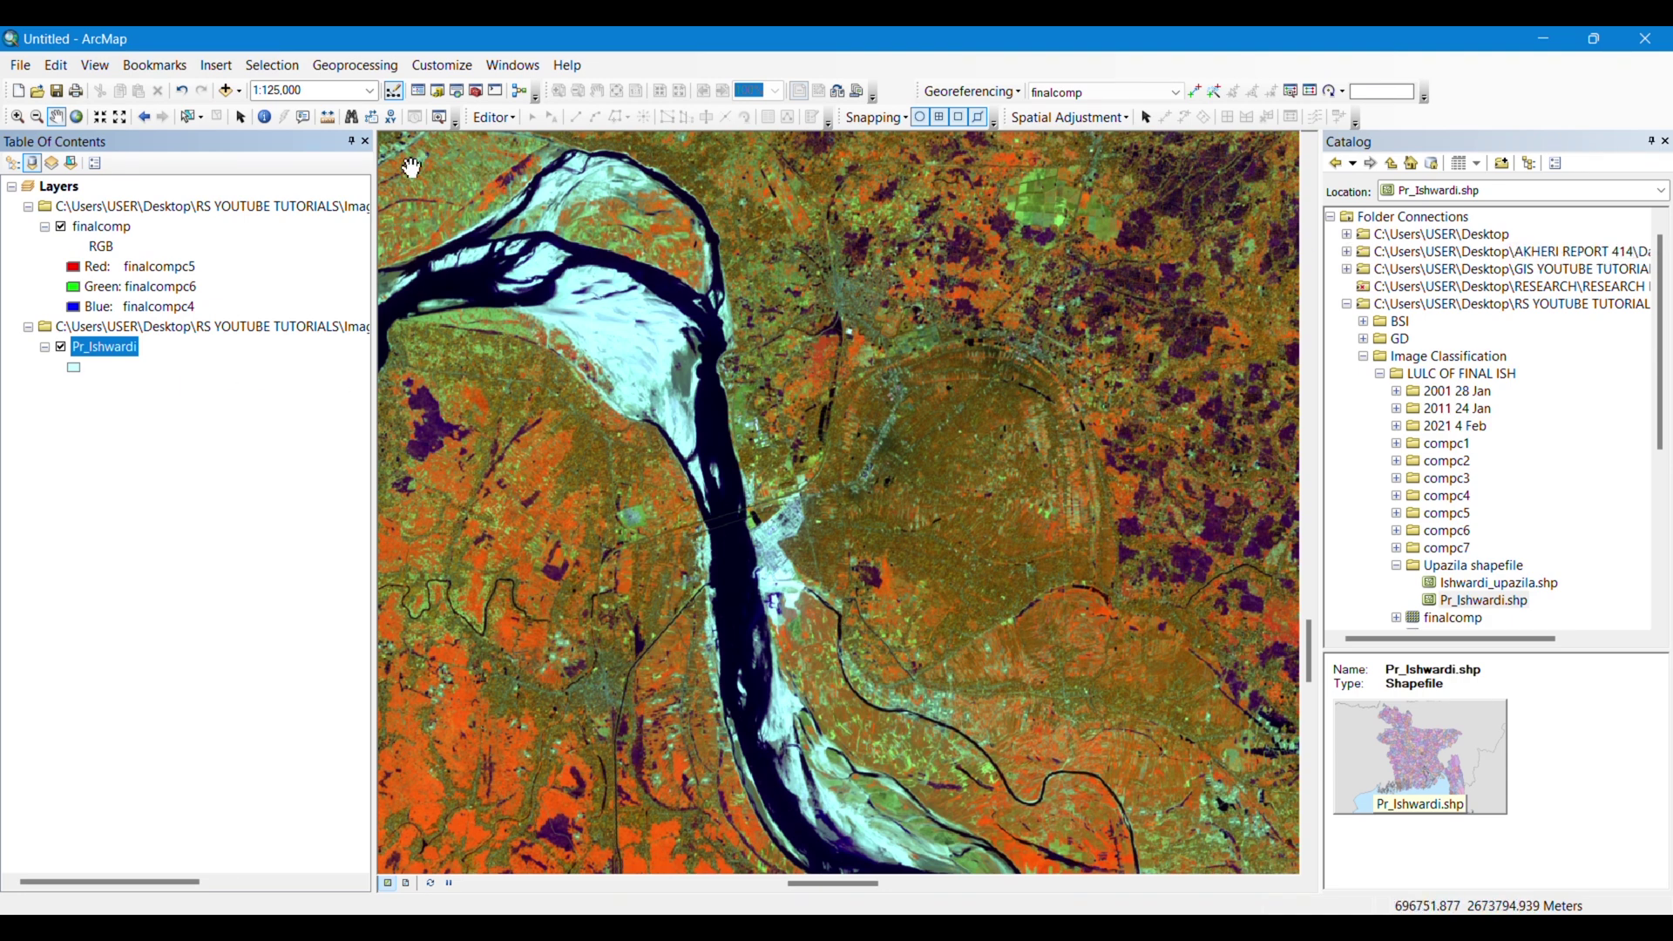
Search for the "extract by mask" tool and open Extract by Mask from Spatial Analyst.
left_click(457, 94)
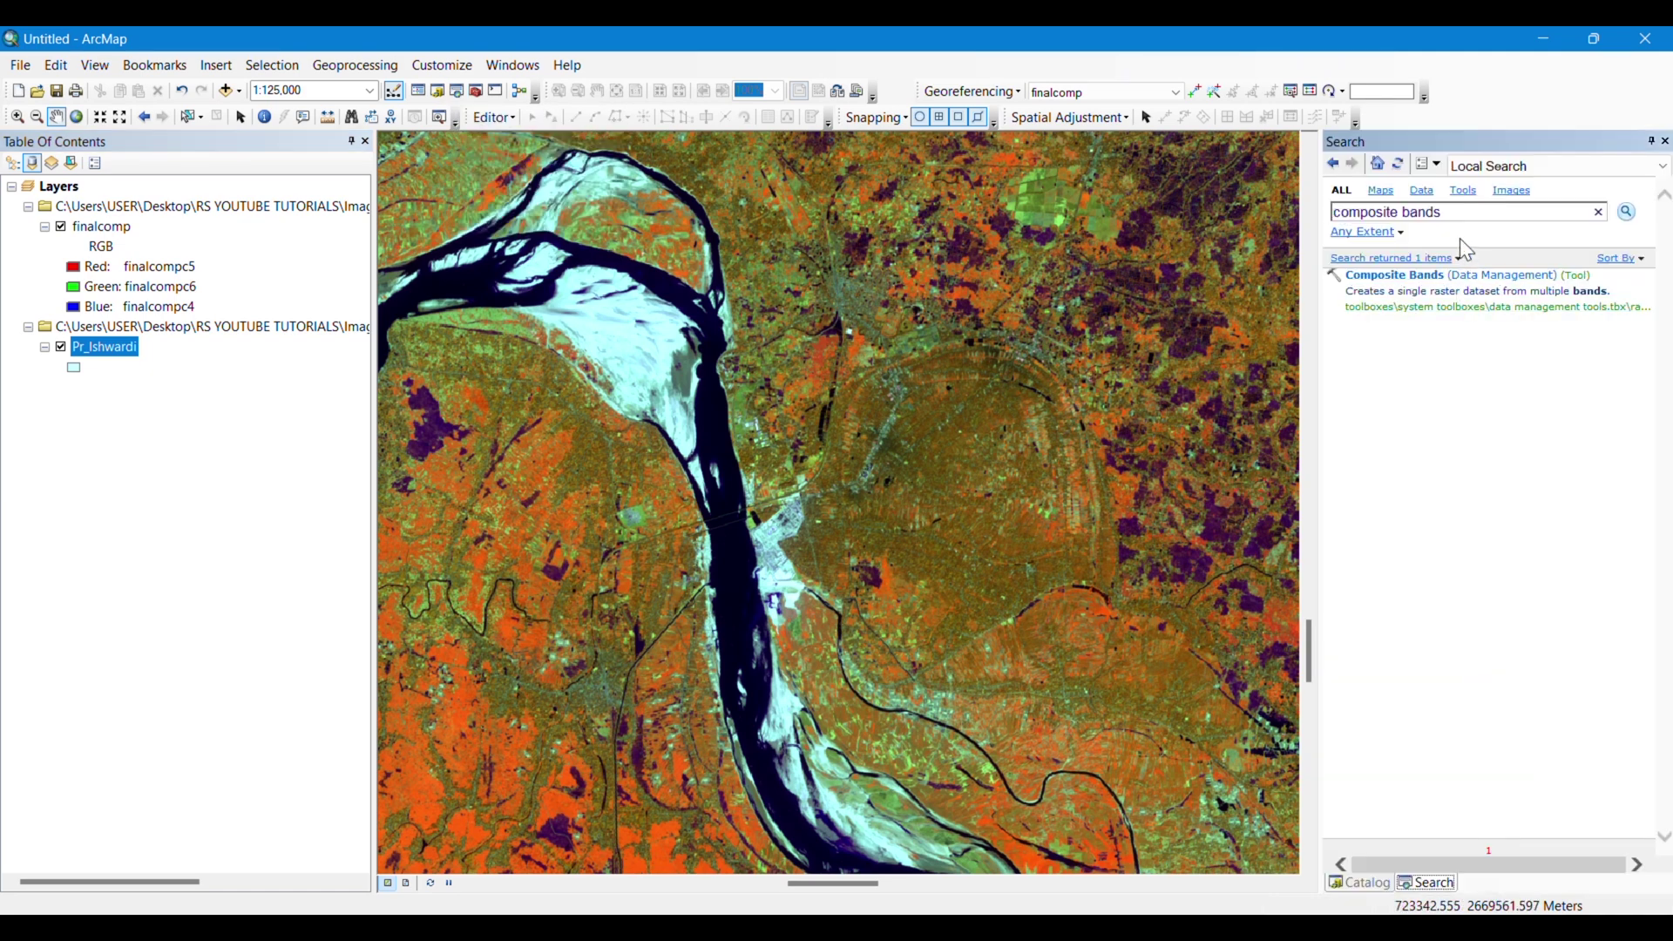
left_click_drag(1442, 211, 1338, 214)
type("extract by mask")
key("Return")
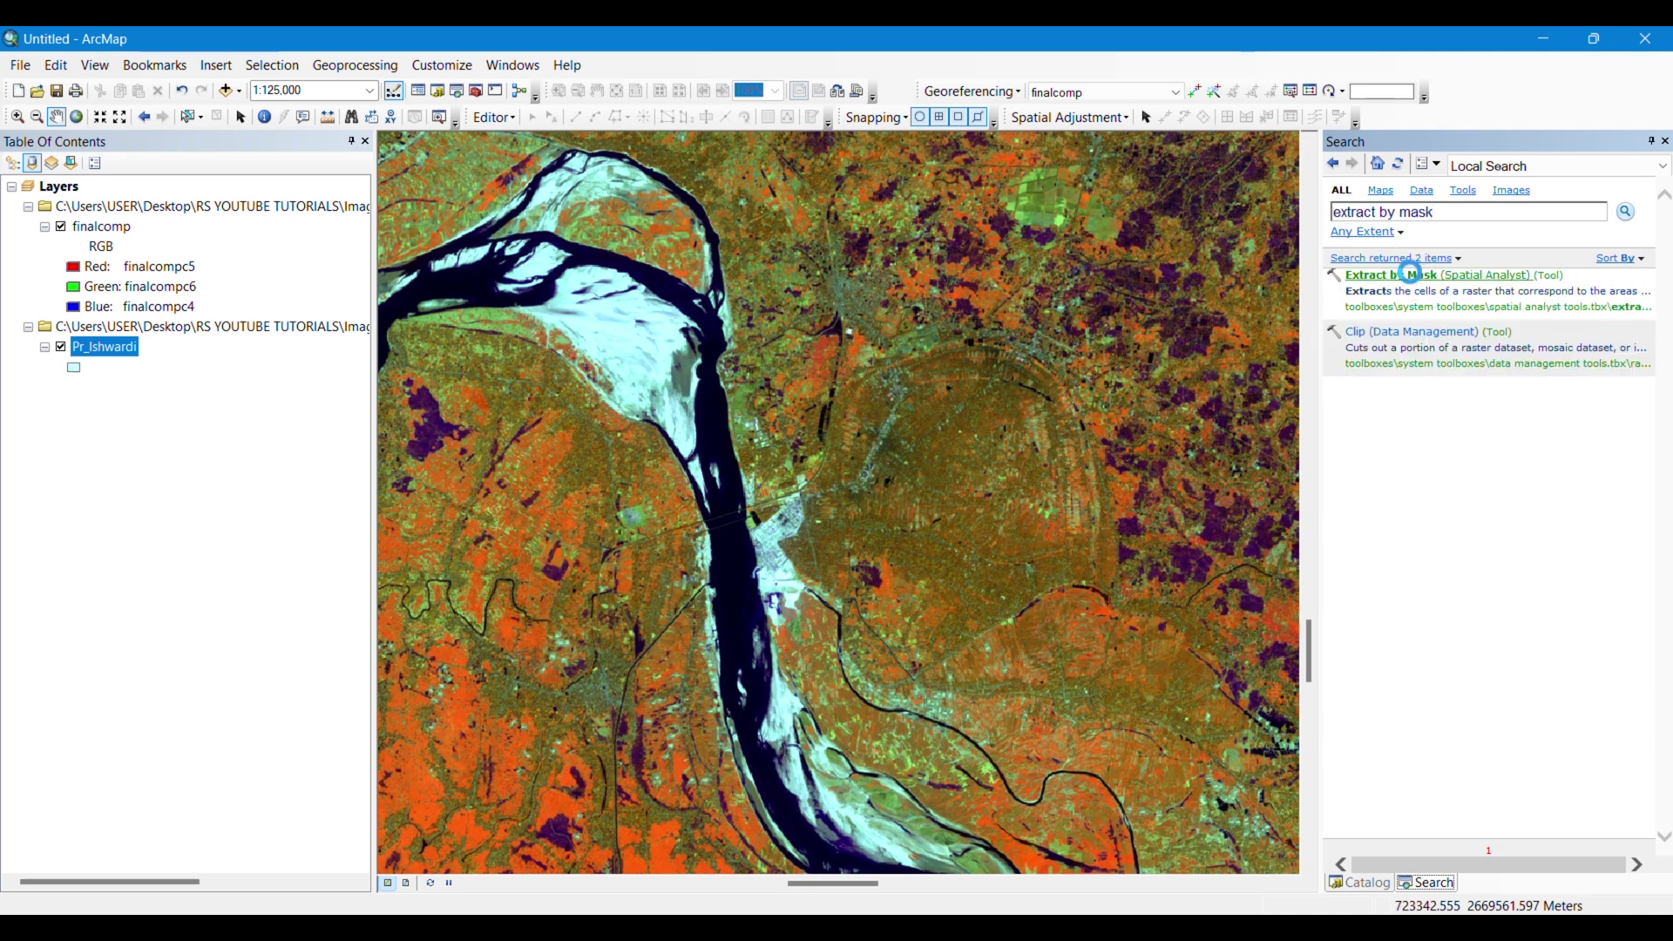
left_click(1411, 274)
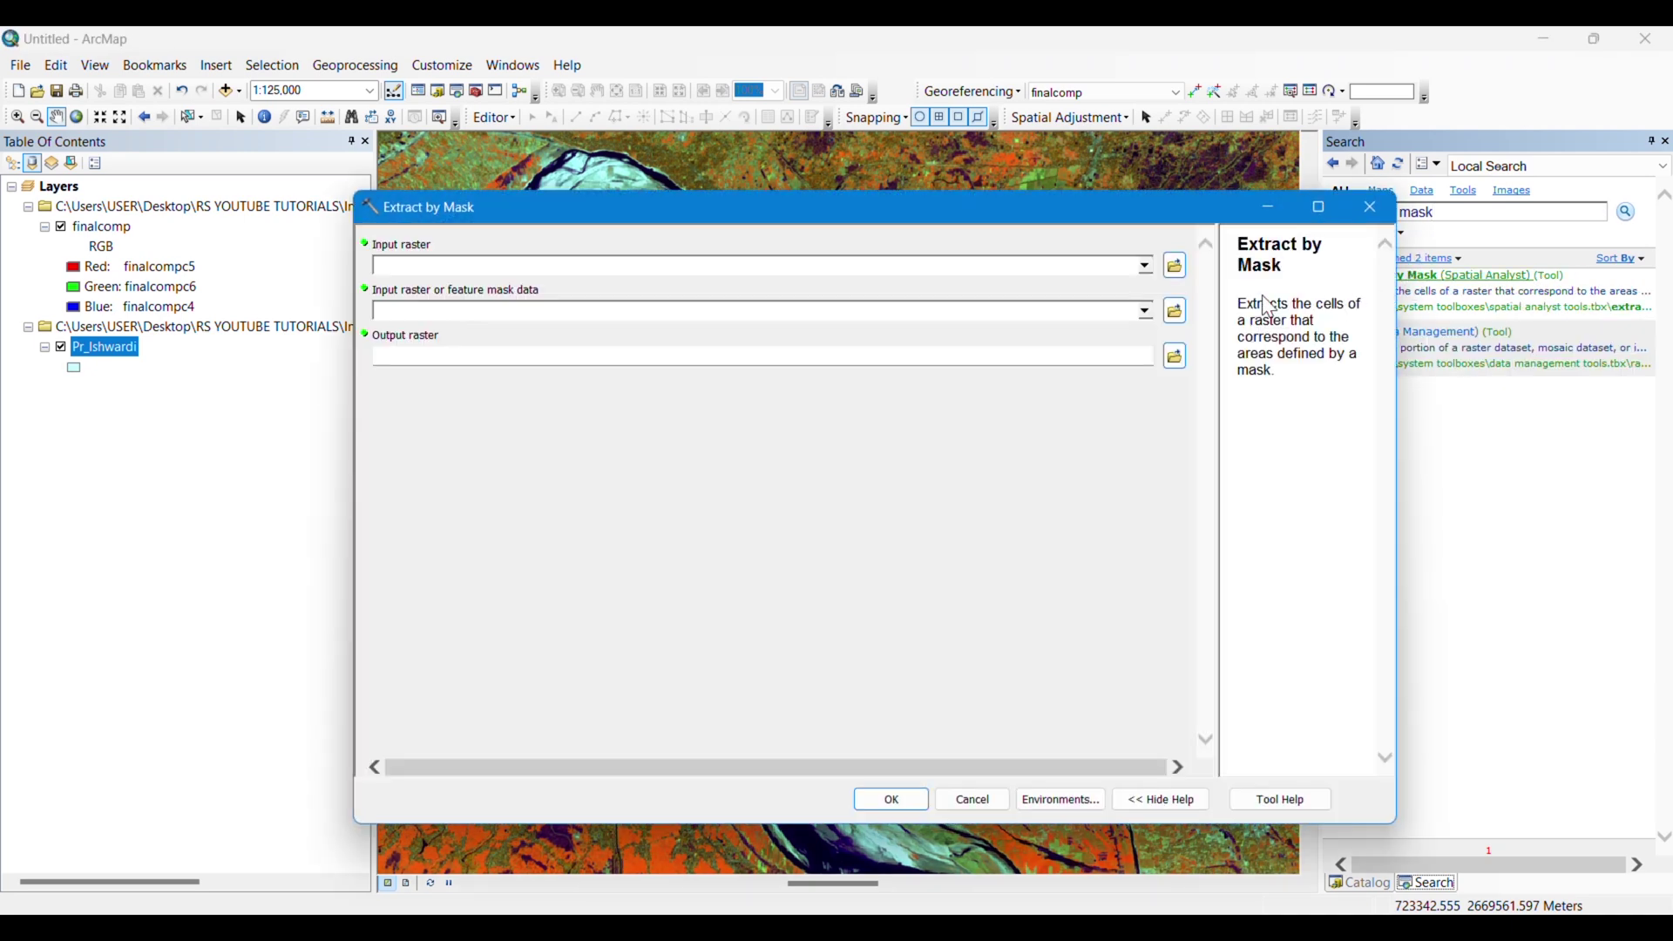
Run Extract by Mask on finalcomp with Pr_Ishwardi as the mask, saving the output raster as Ish_comp in LULC OF FINAL ISH.
left_click(1151, 266)
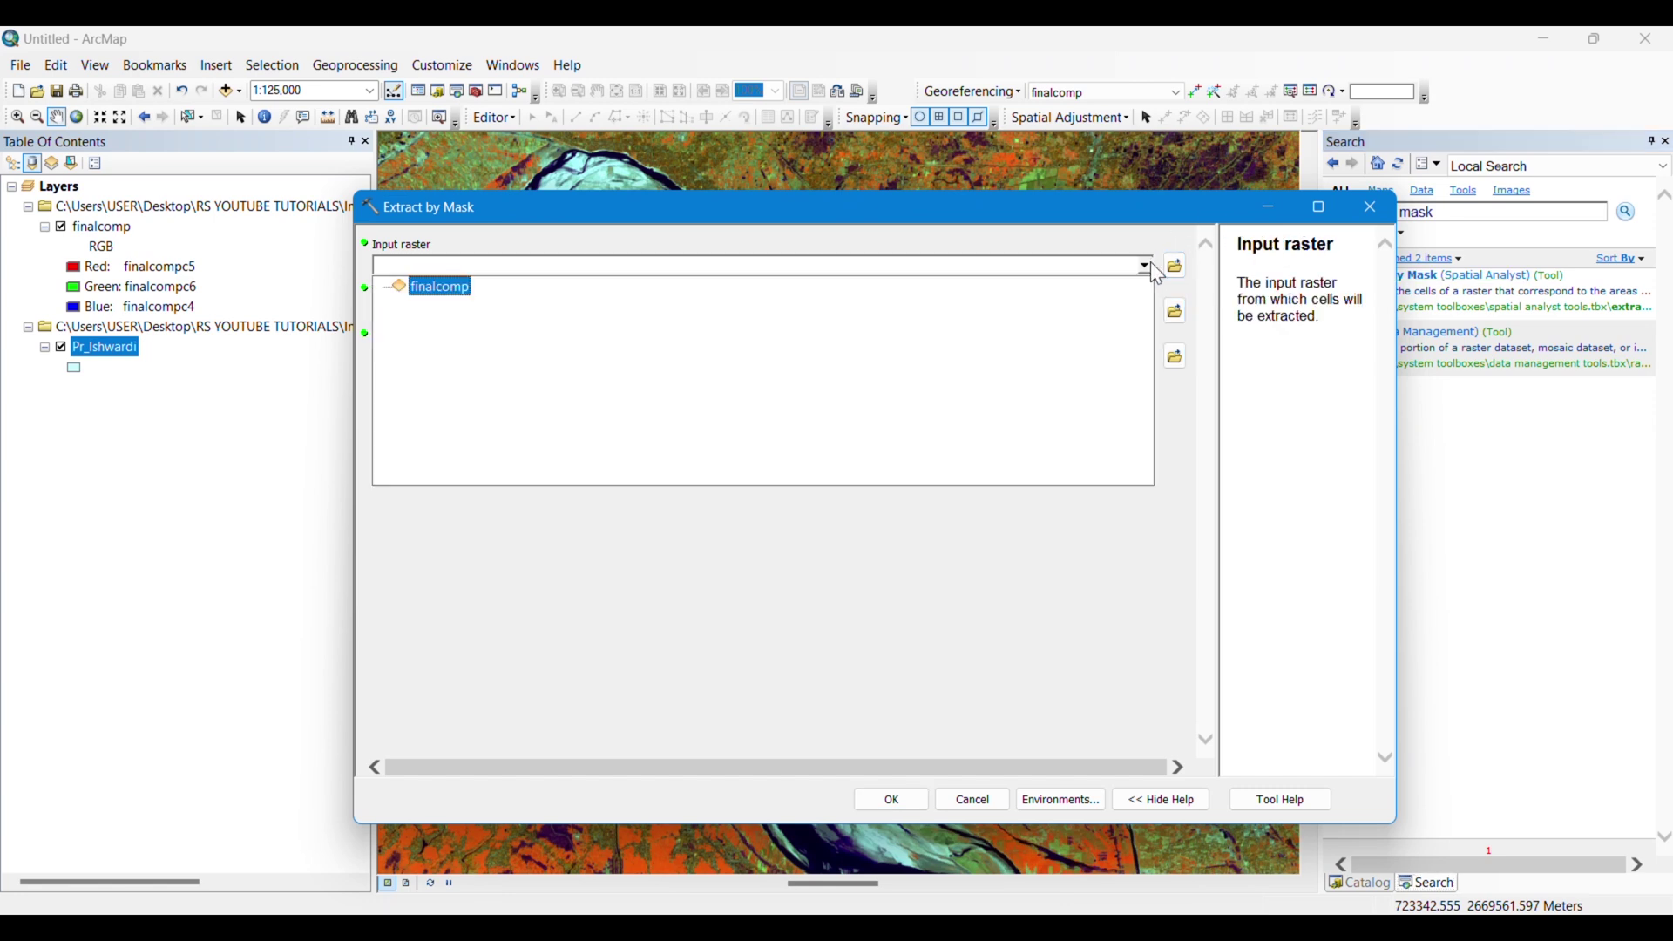
left_click(439, 289)
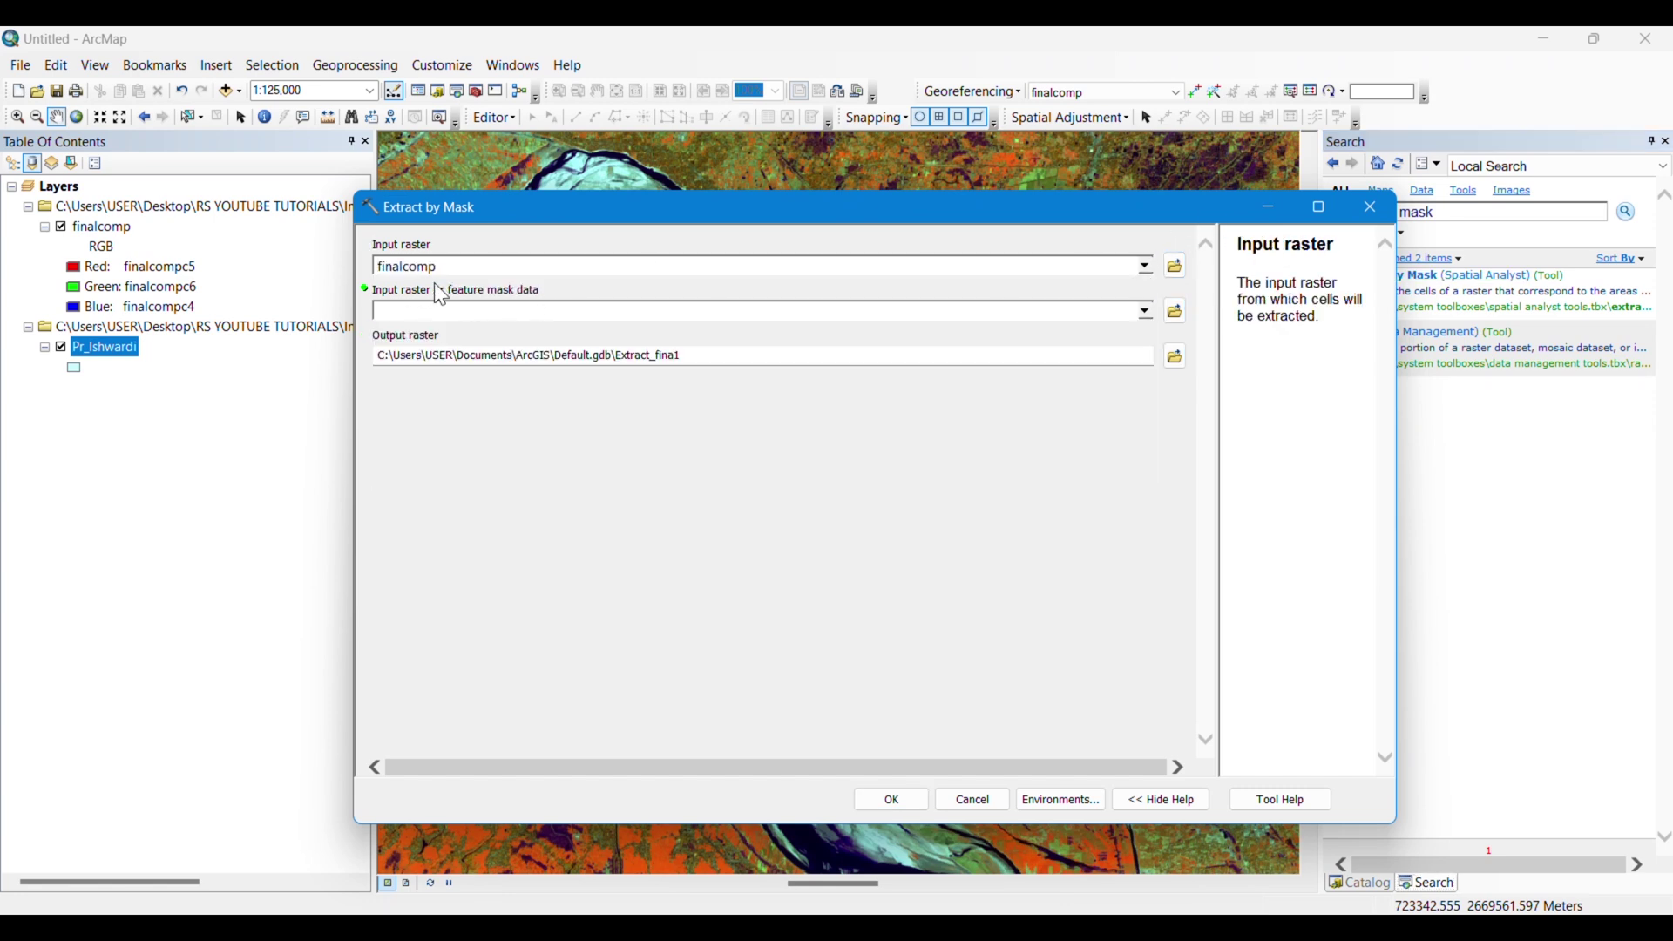
left_click(1150, 312)
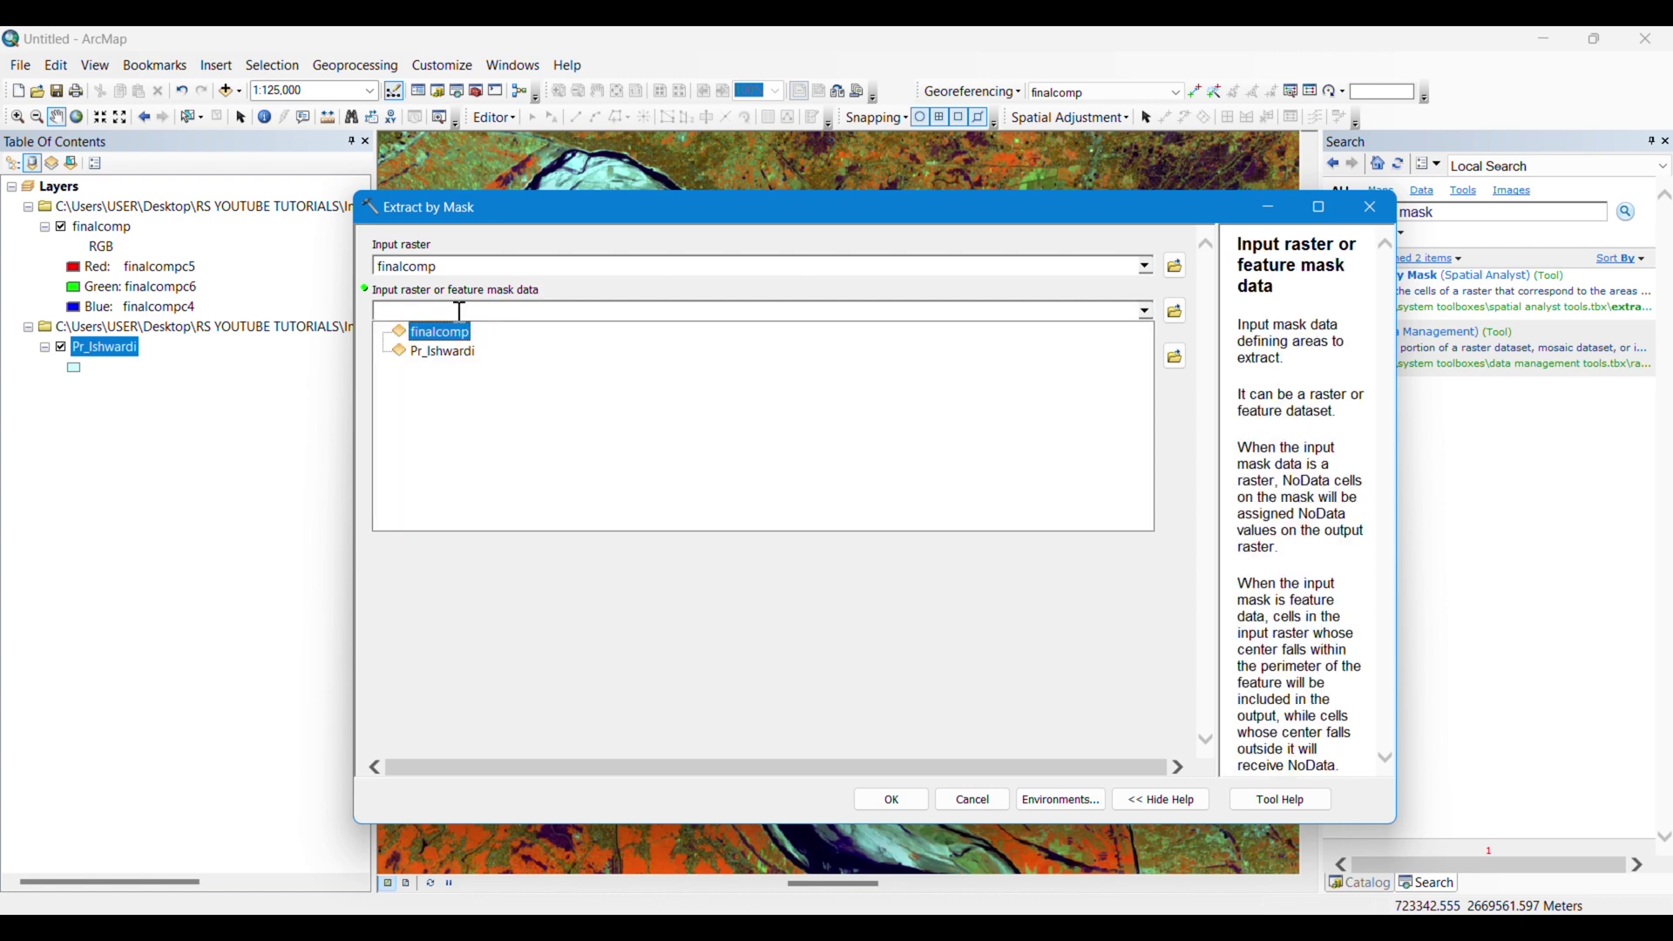
left_click(443, 353)
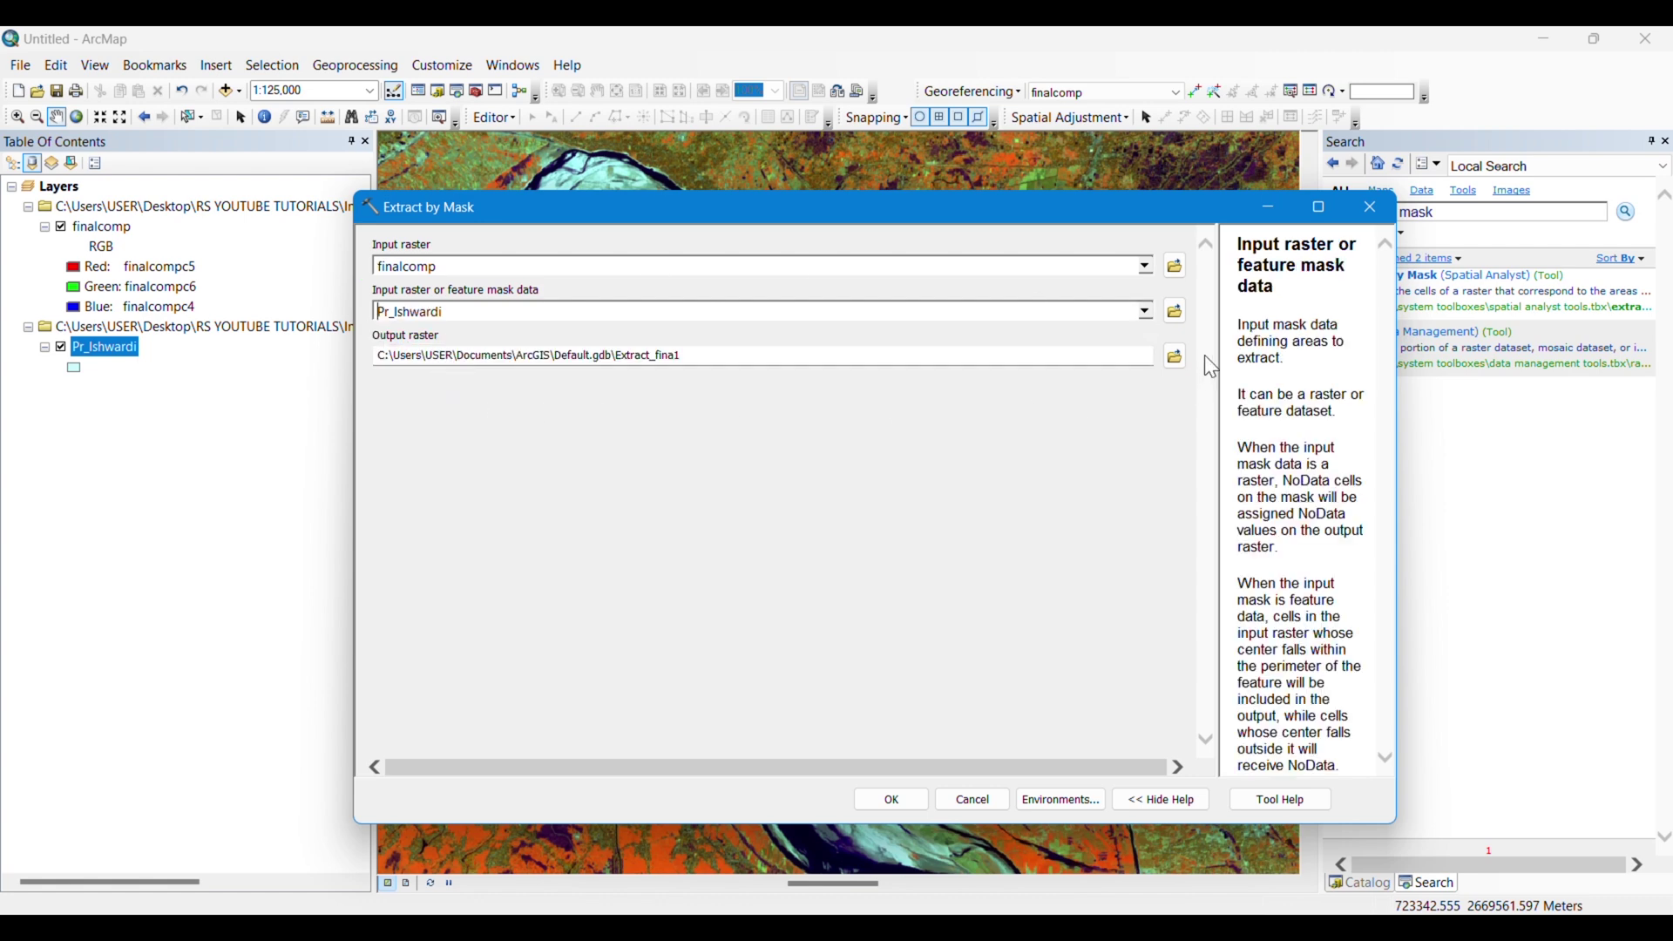
left_click(1175, 356)
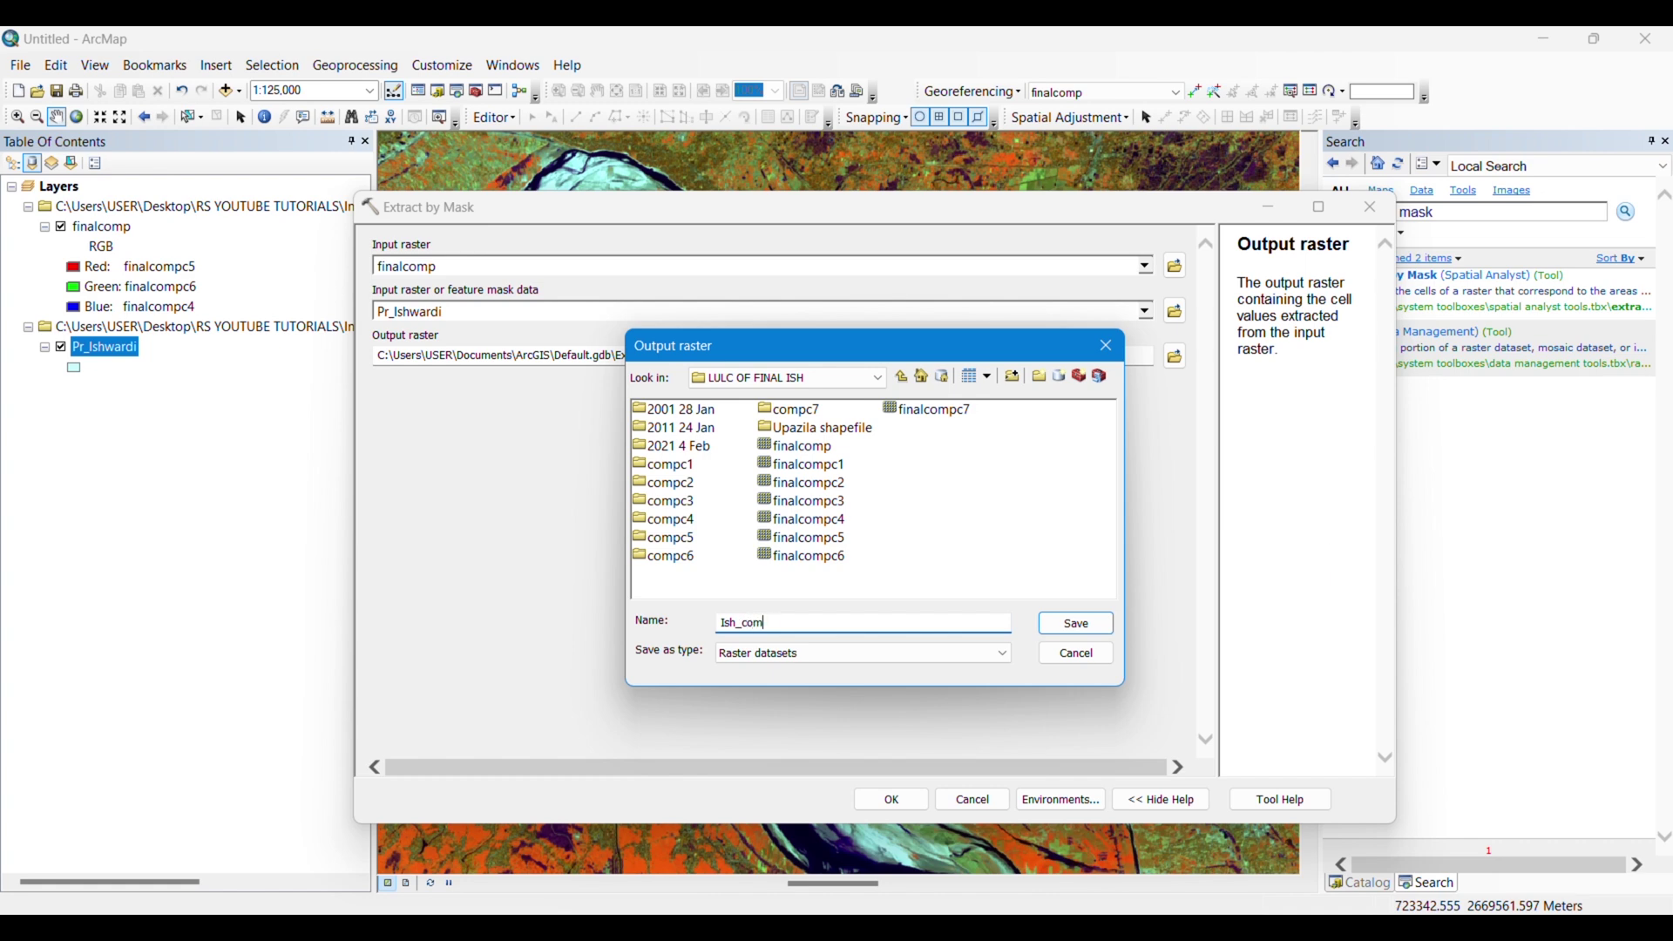
left_click(1064, 627)
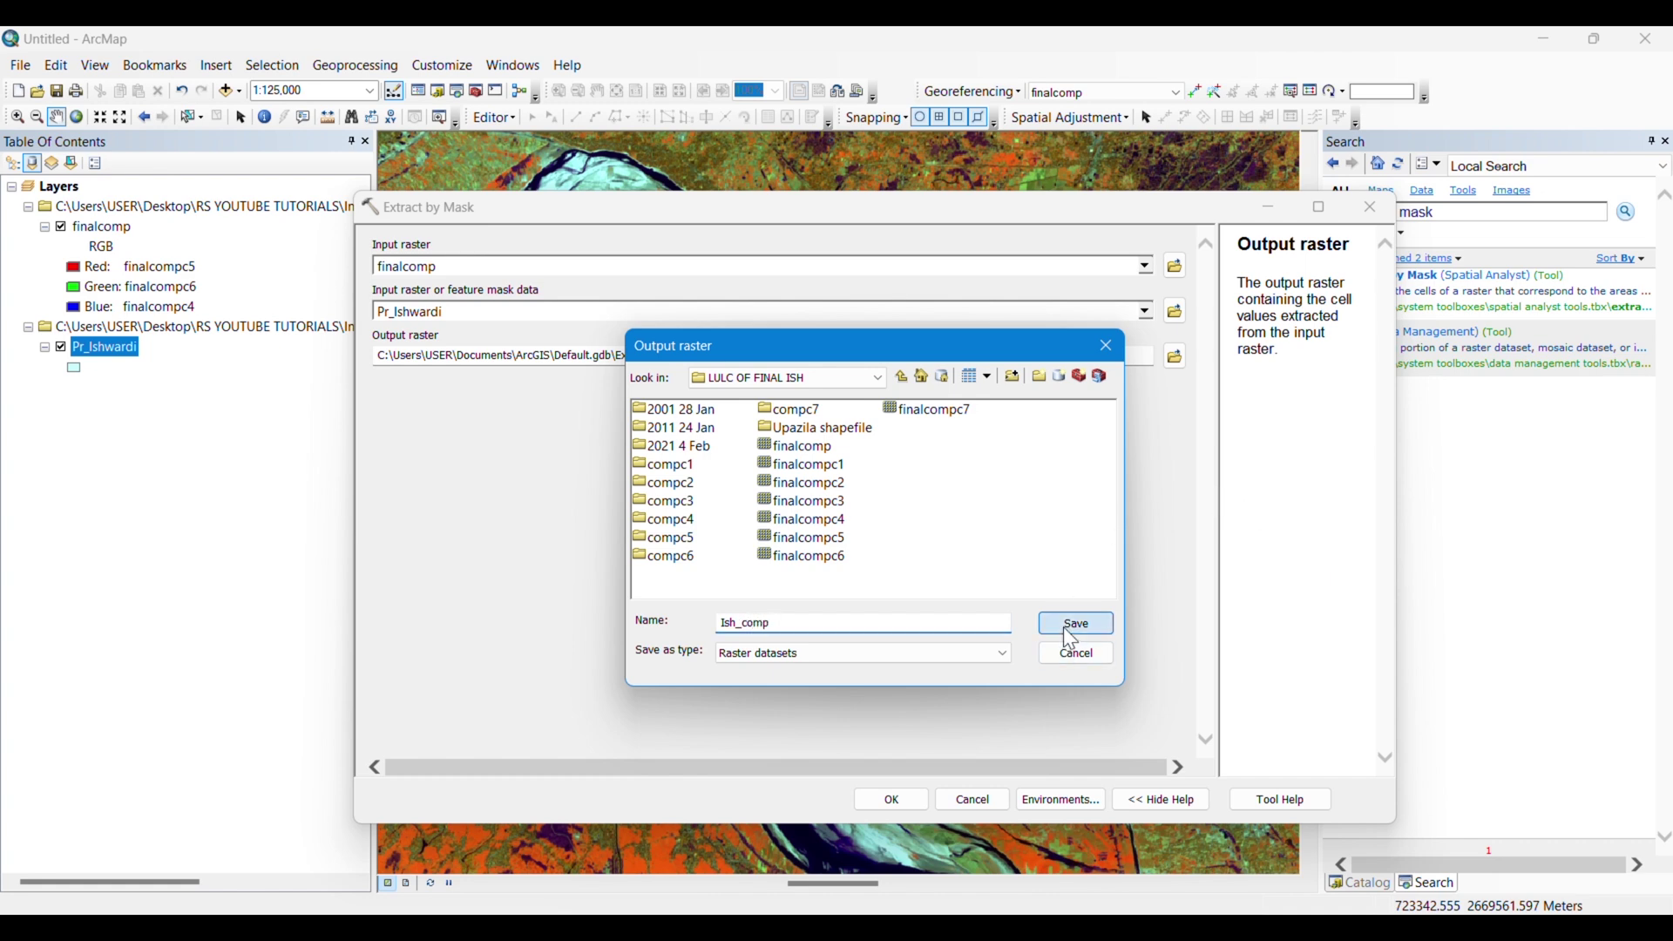
left_click(898, 795)
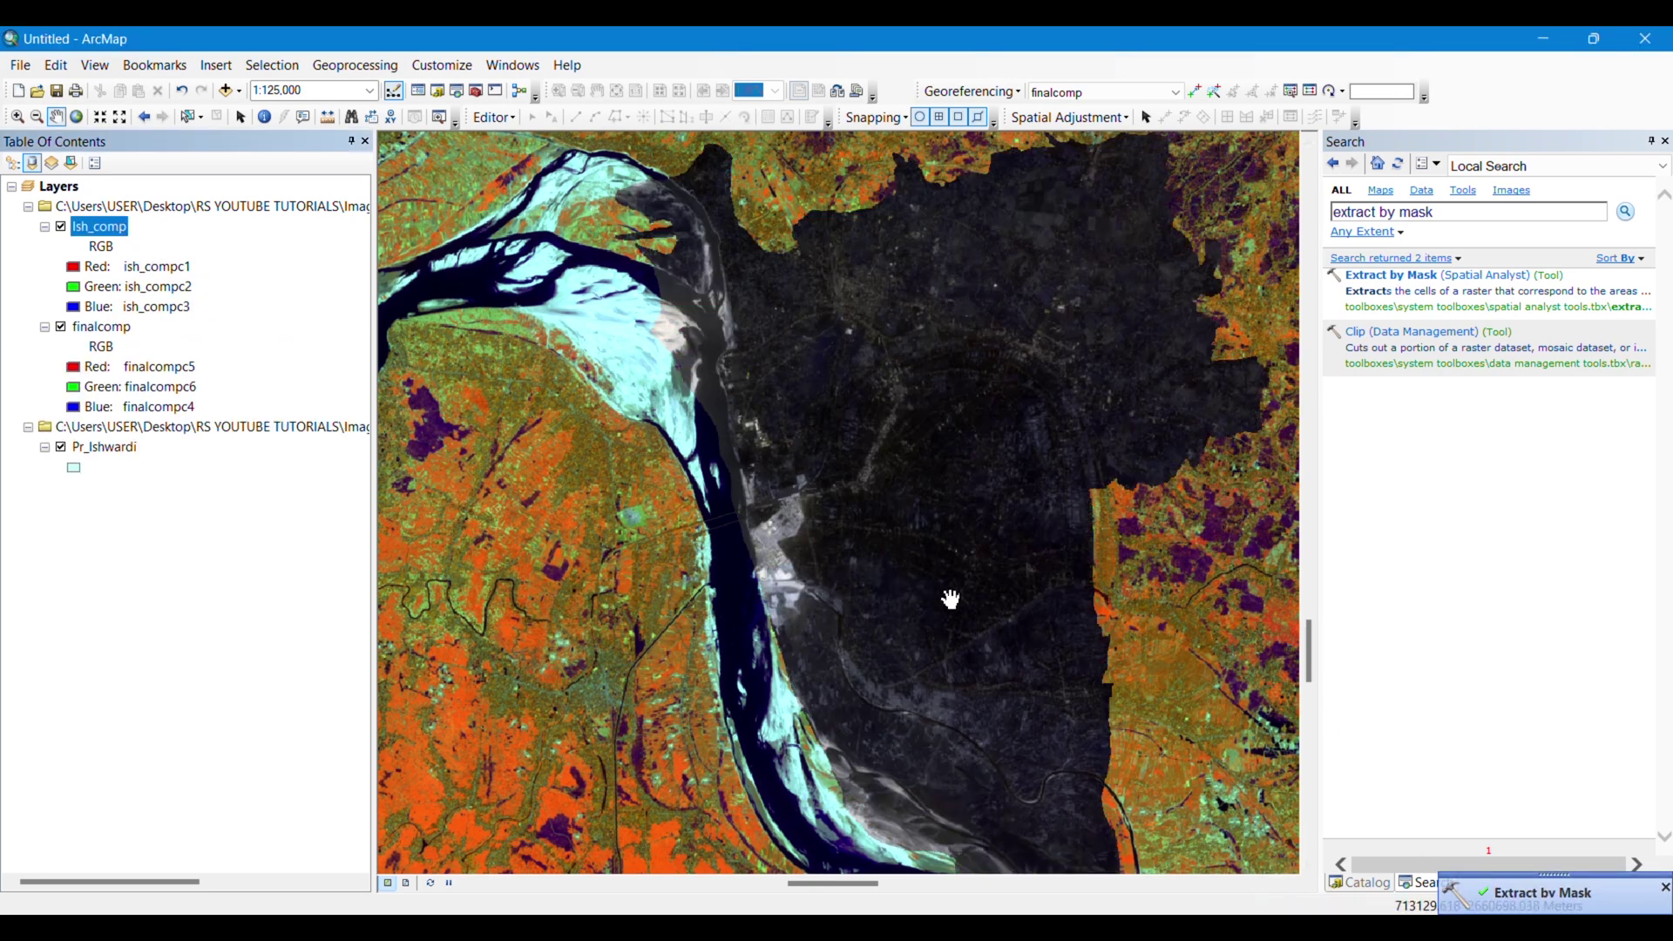
Remove the finalcomp and Pr_Ishwardi layers from the map and zoom to the full extent of the Ish_comp layer.
left_click_drag(951, 598, 967, 479)
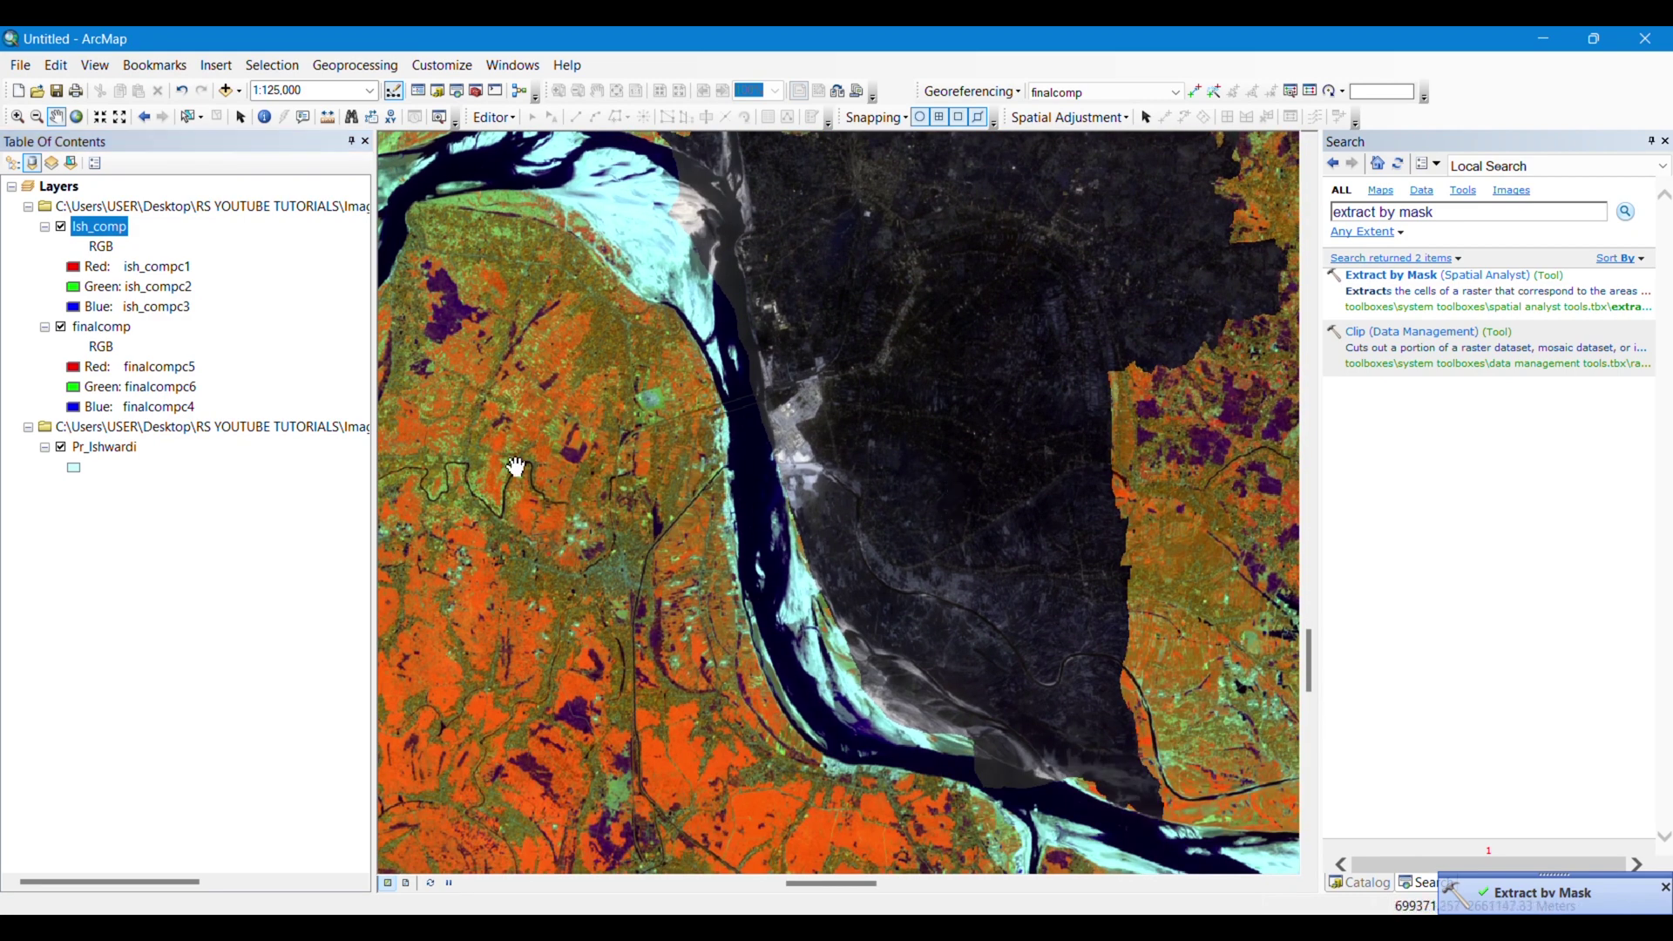
left_click(94, 328)
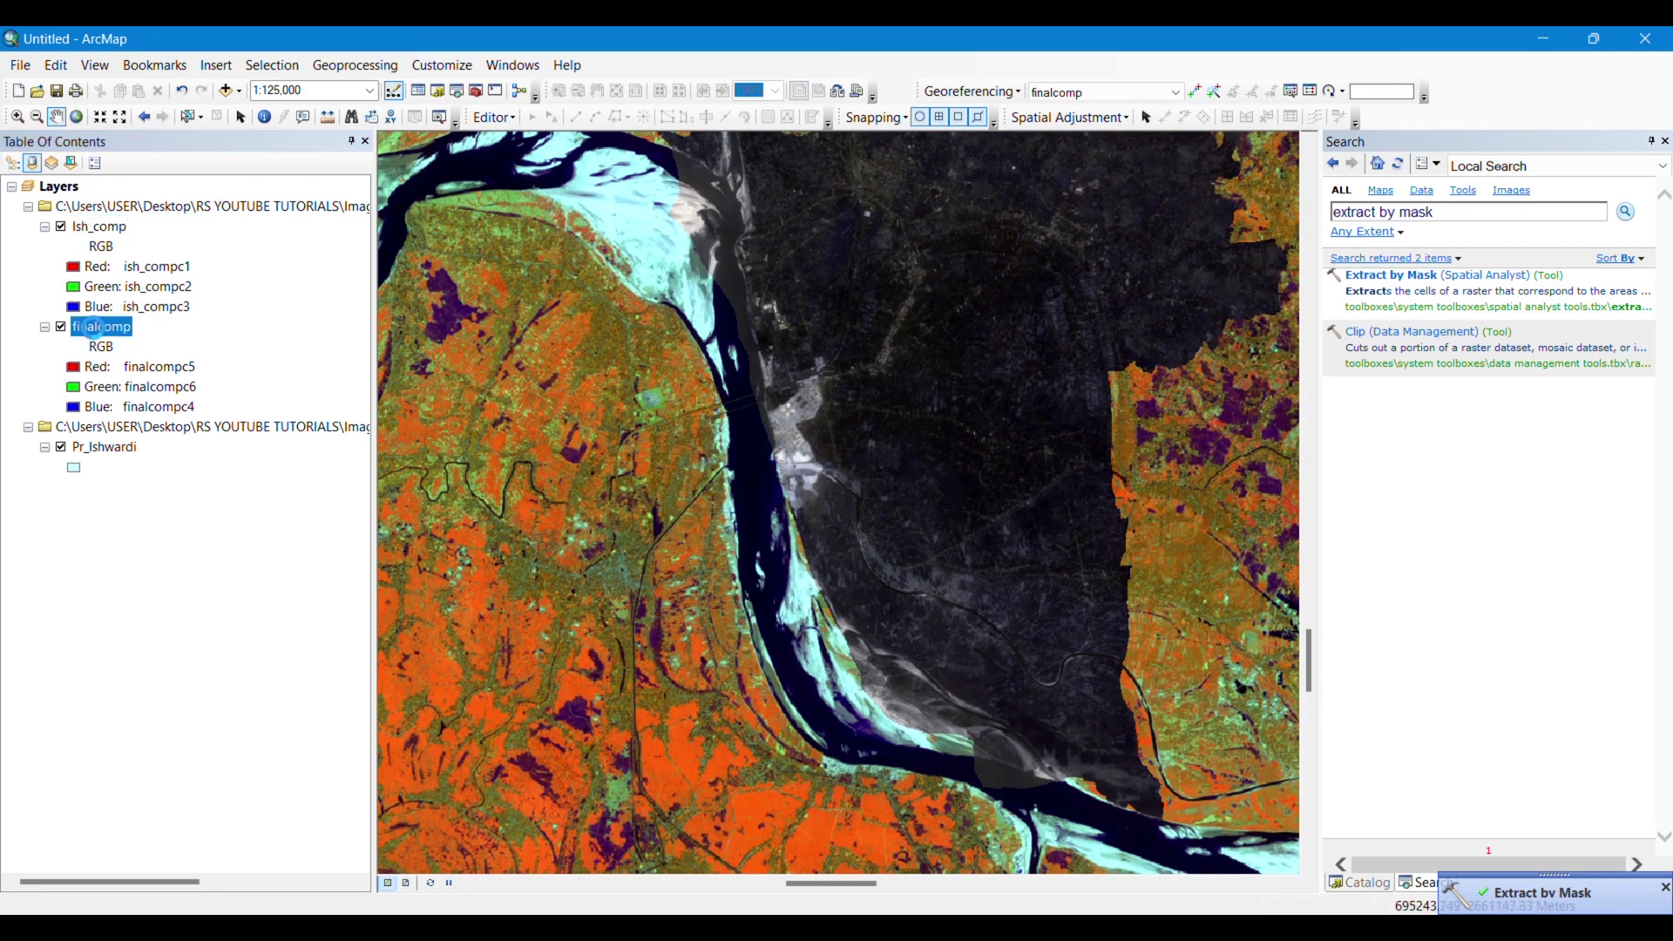
right_click(95, 328)
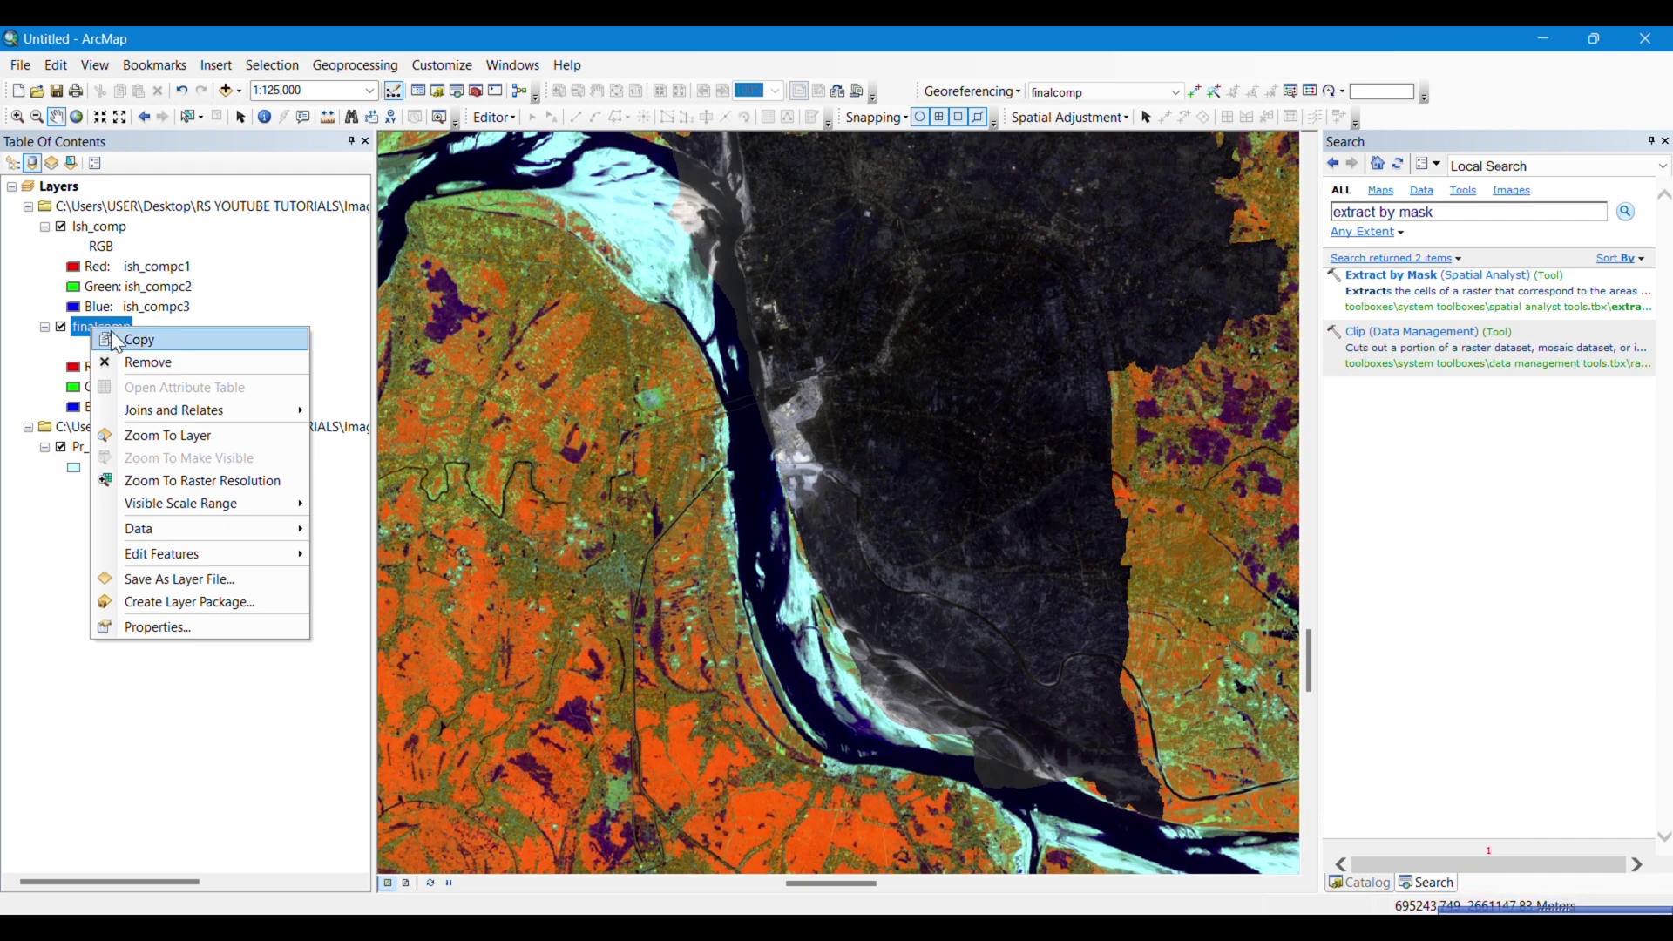
left_click(144, 365)
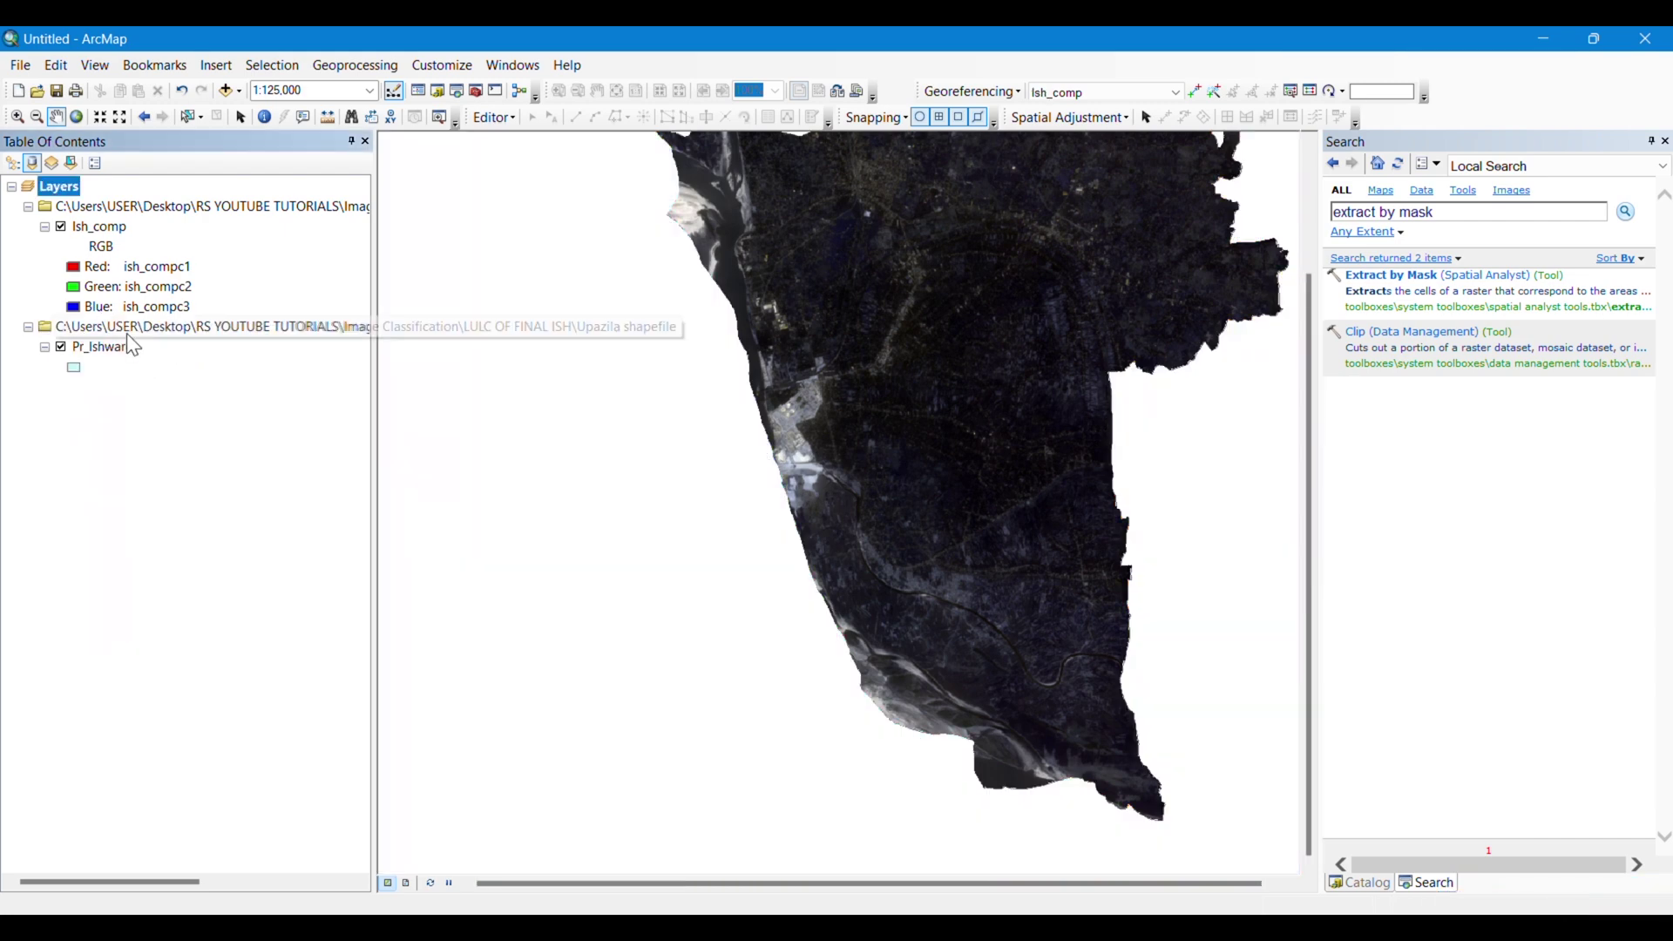
right_click(114, 348)
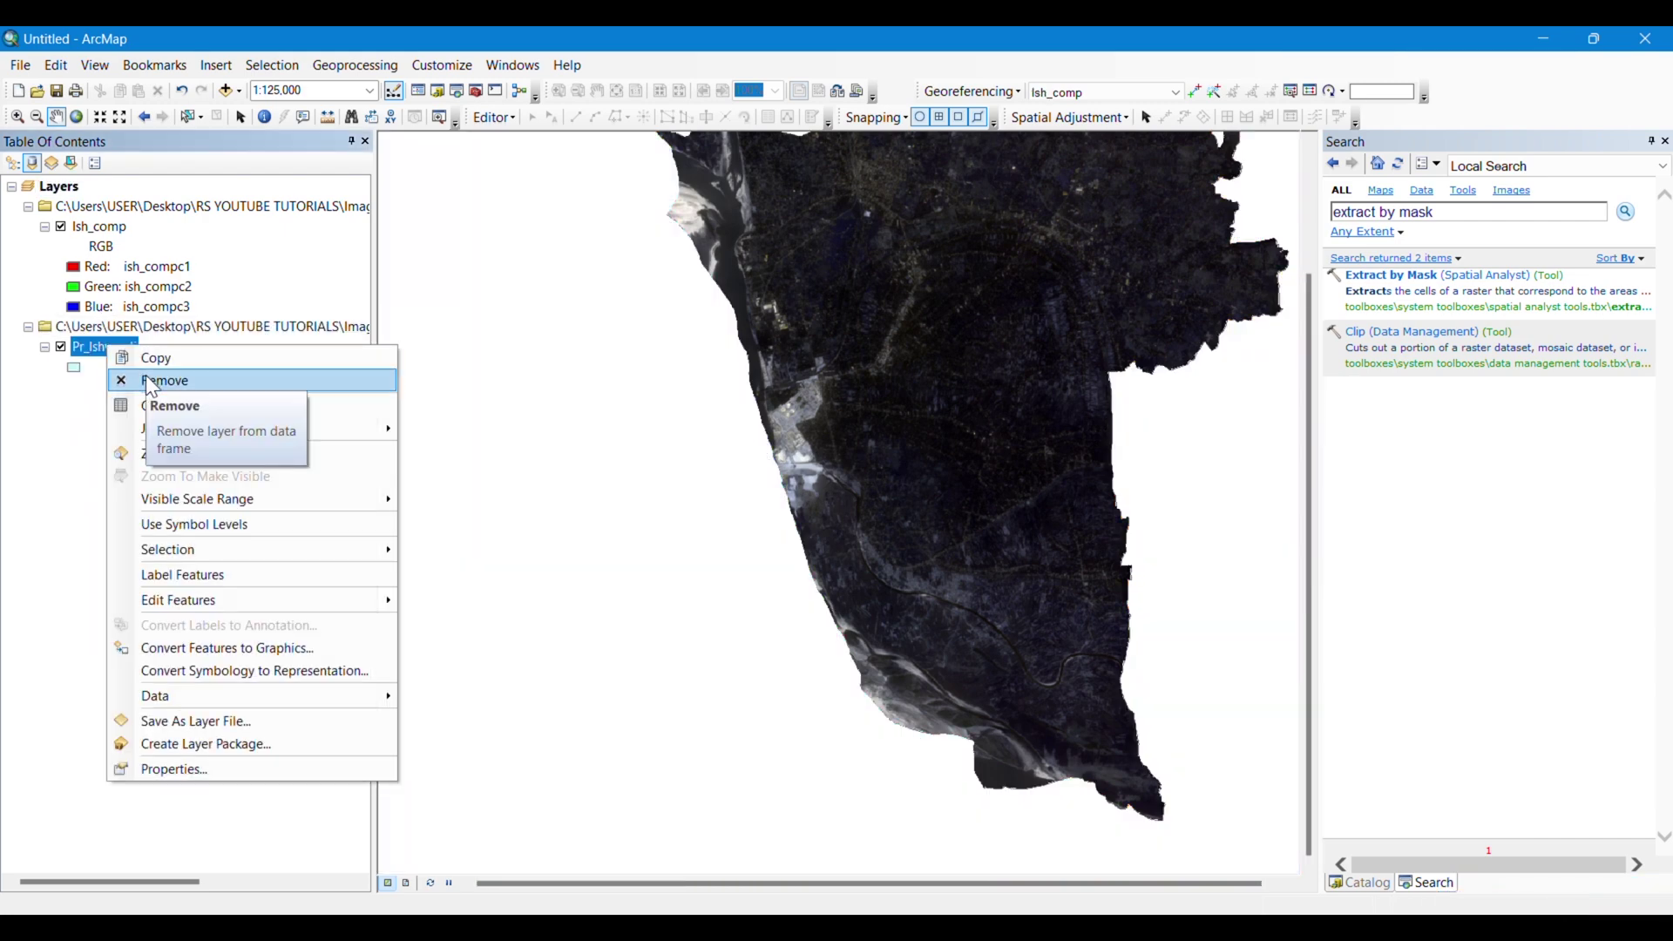
left_click(145, 376)
right_click(106, 241)
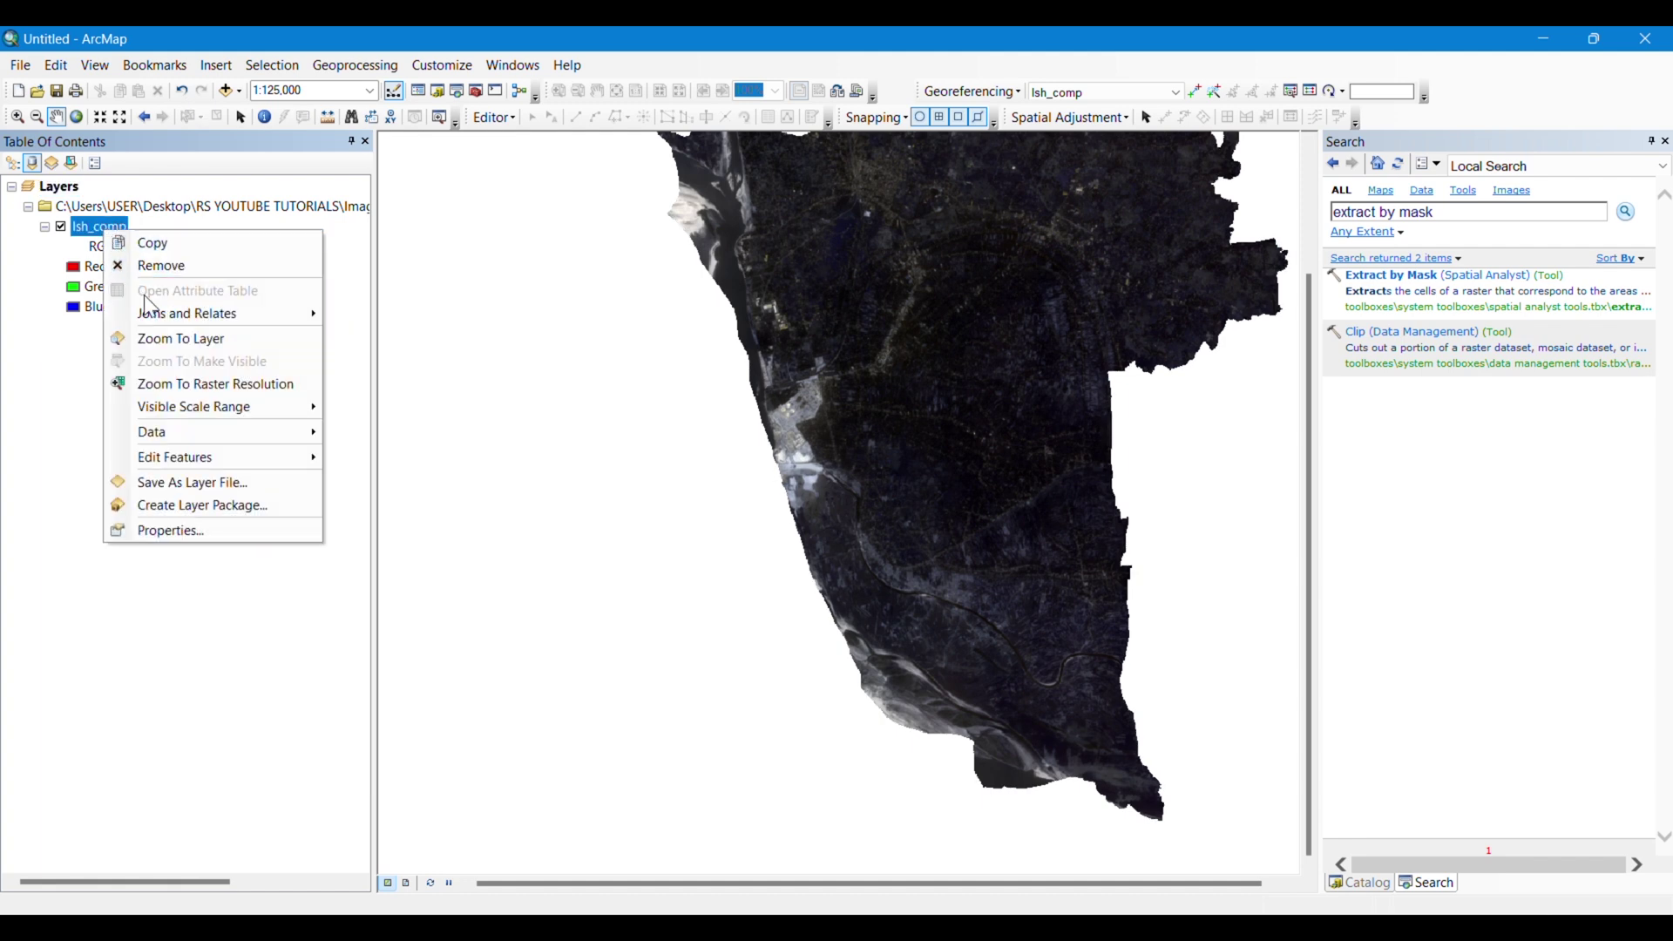
left_click(163, 336)
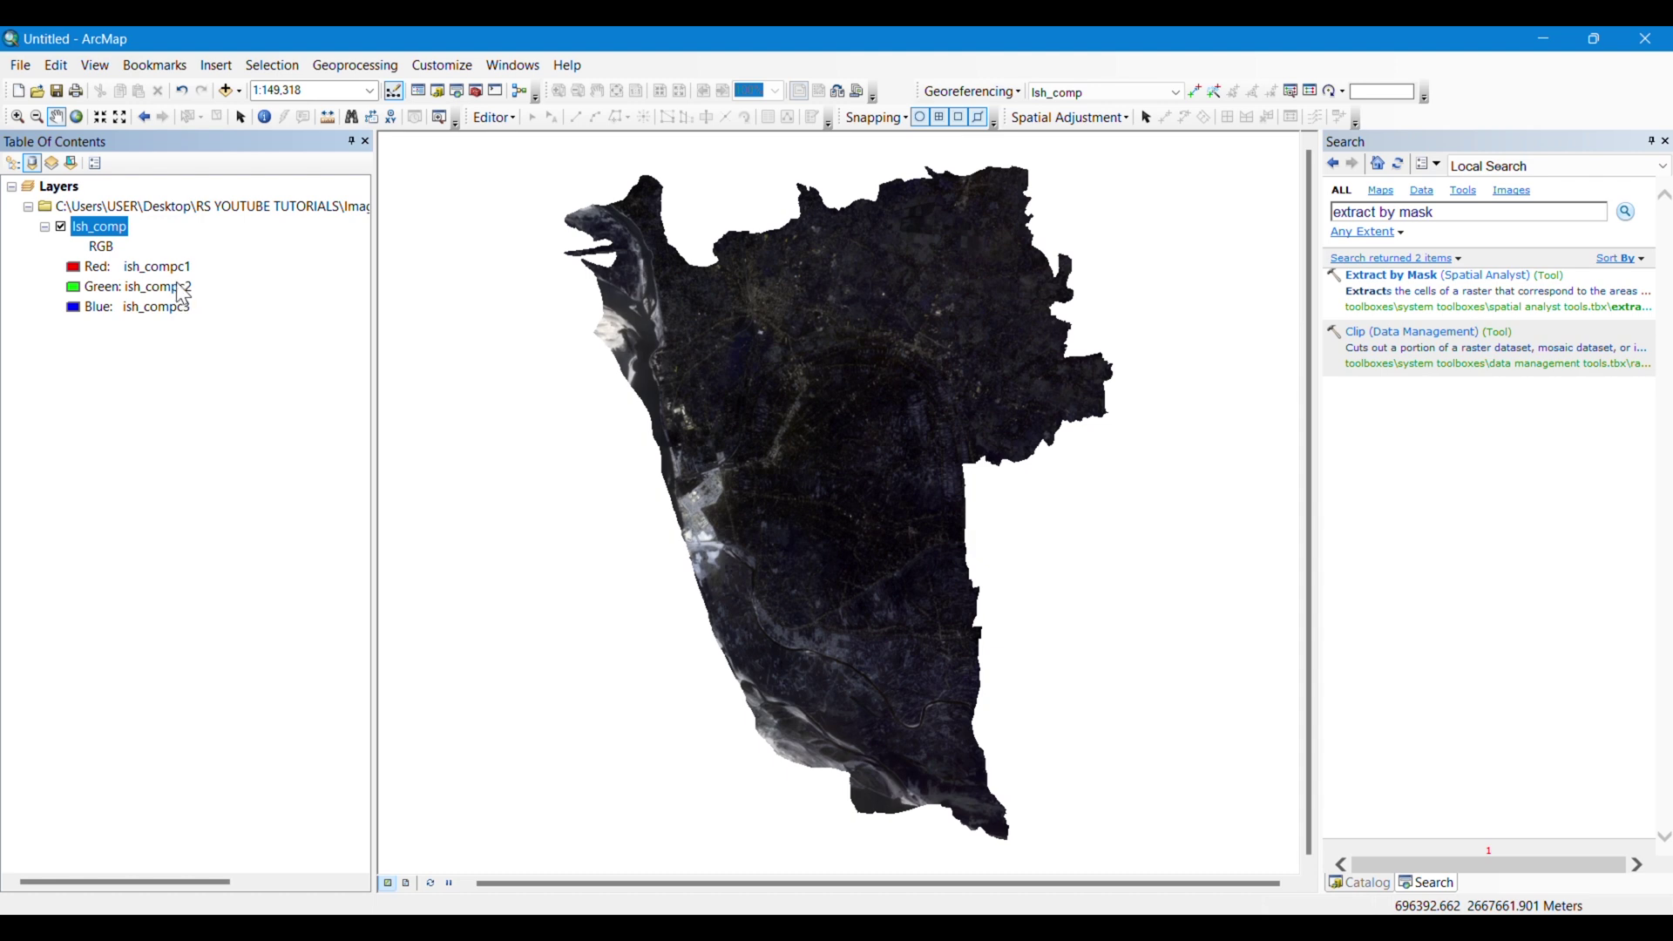
Set Ish_comp to the natural color combination: red to ish_compc4, green to ish_compc3 and blue to ish_compc2.
left_click(75, 268)
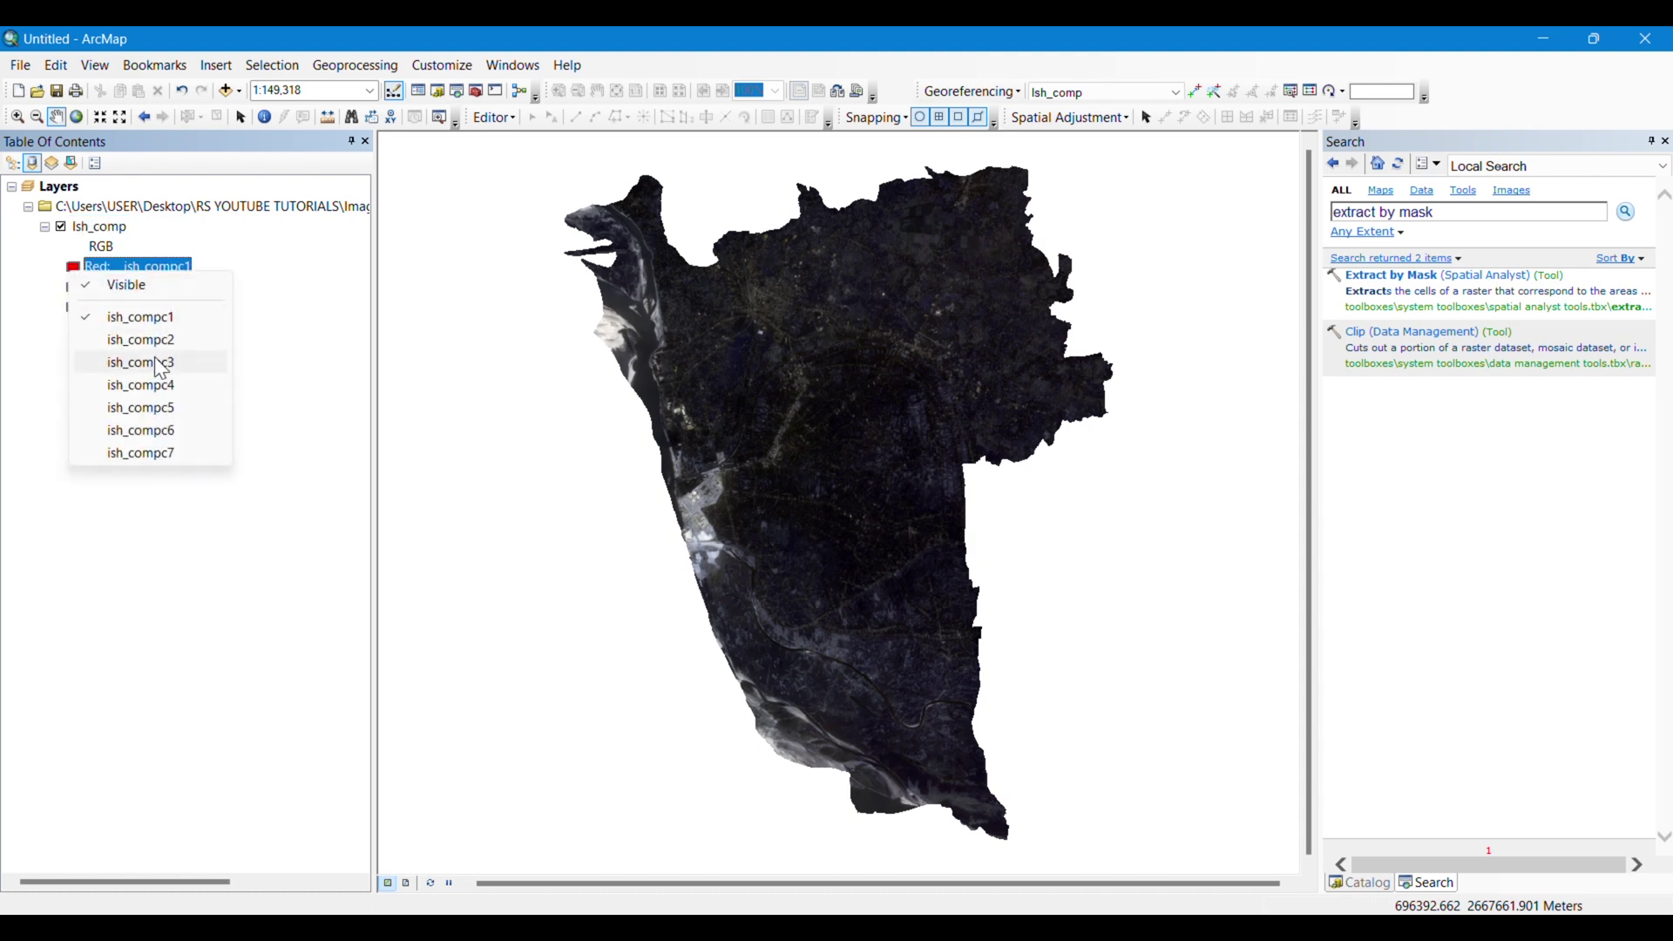
left_click(166, 385)
left_click(79, 269)
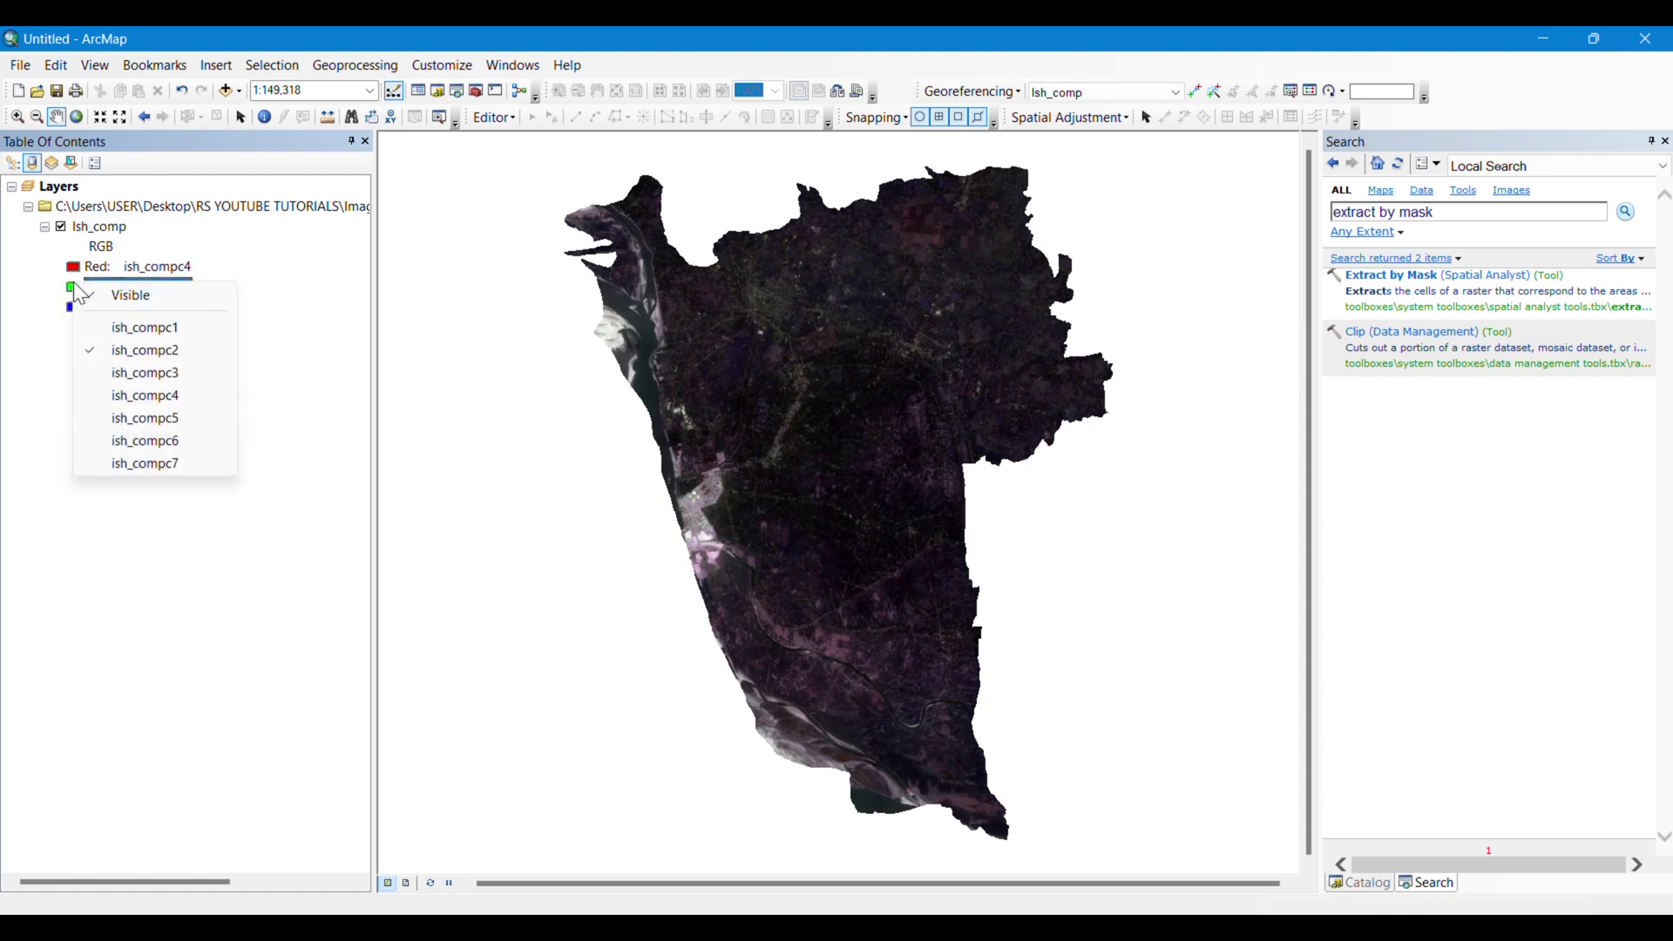
left_click(180, 364)
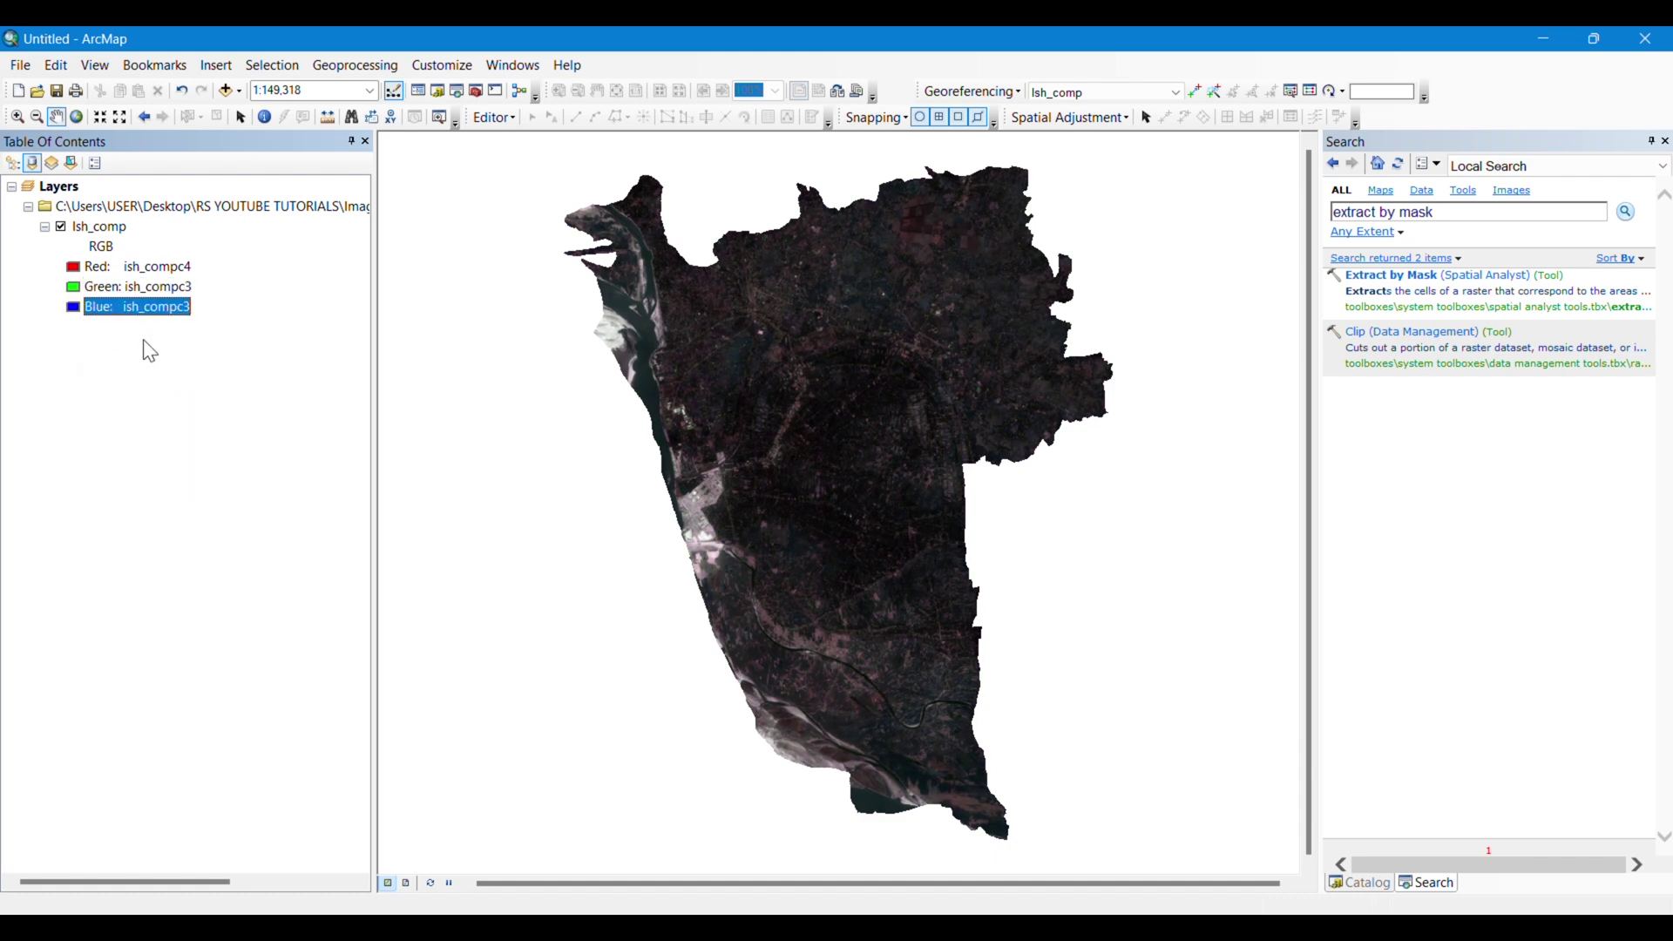
left_click(73, 308)
left_click(165, 376)
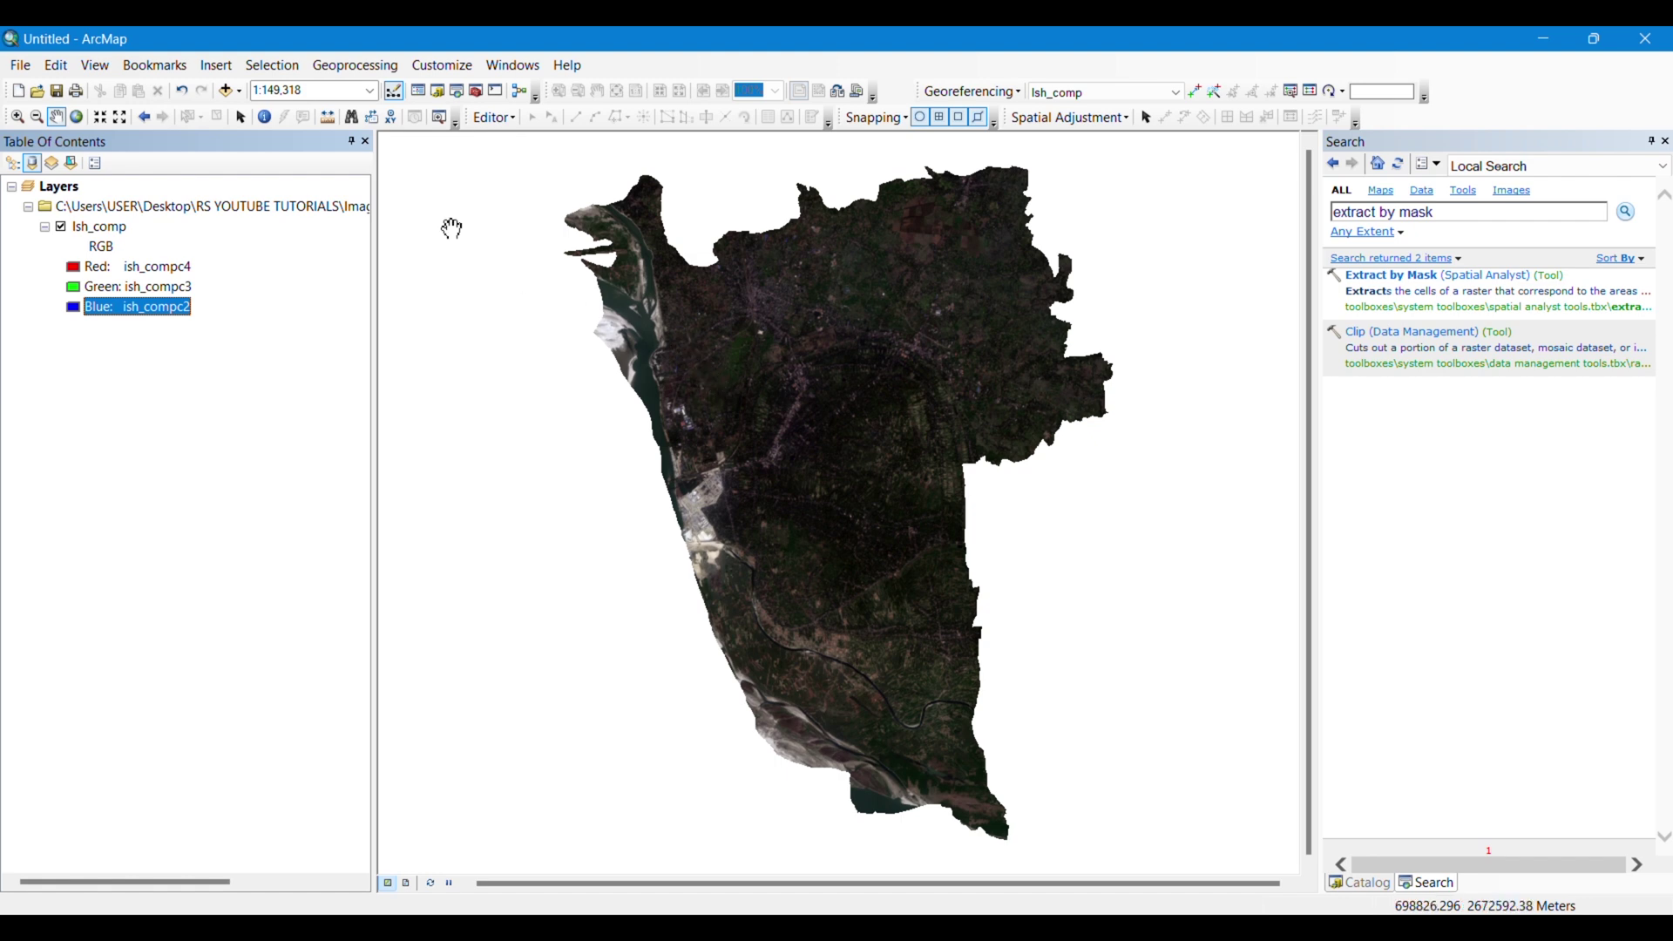
Check in the list of extensions that Spatial Analyst is enabled, and close the list.
left_click(489, 69)
left_click(443, 63)
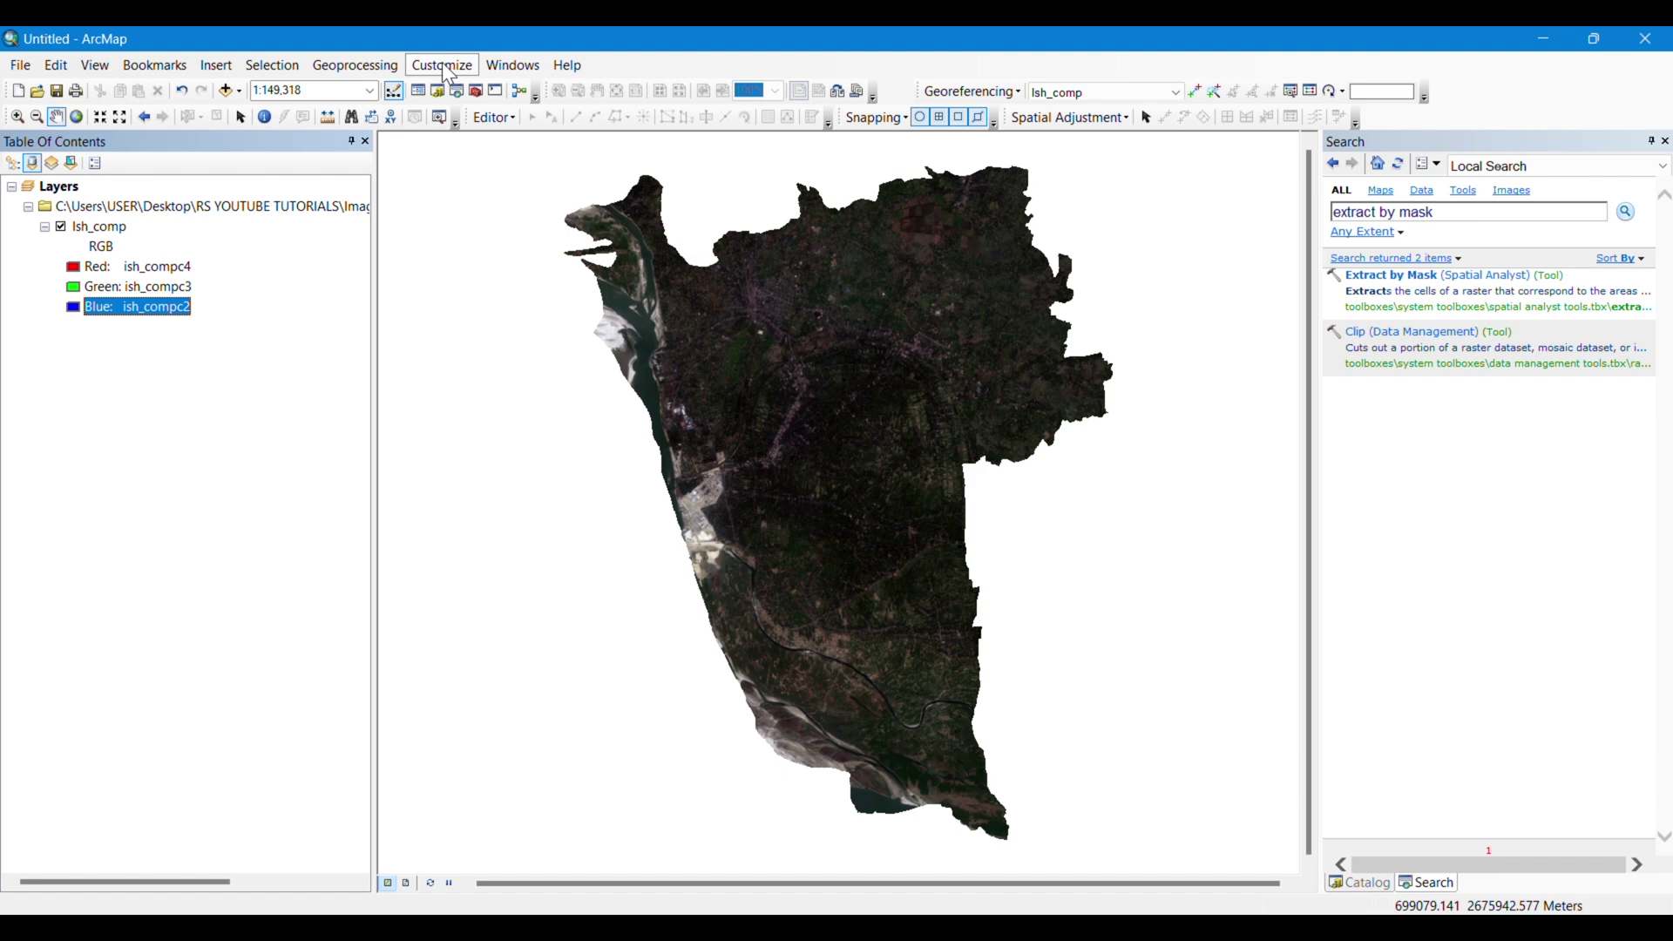
left_click(427, 65)
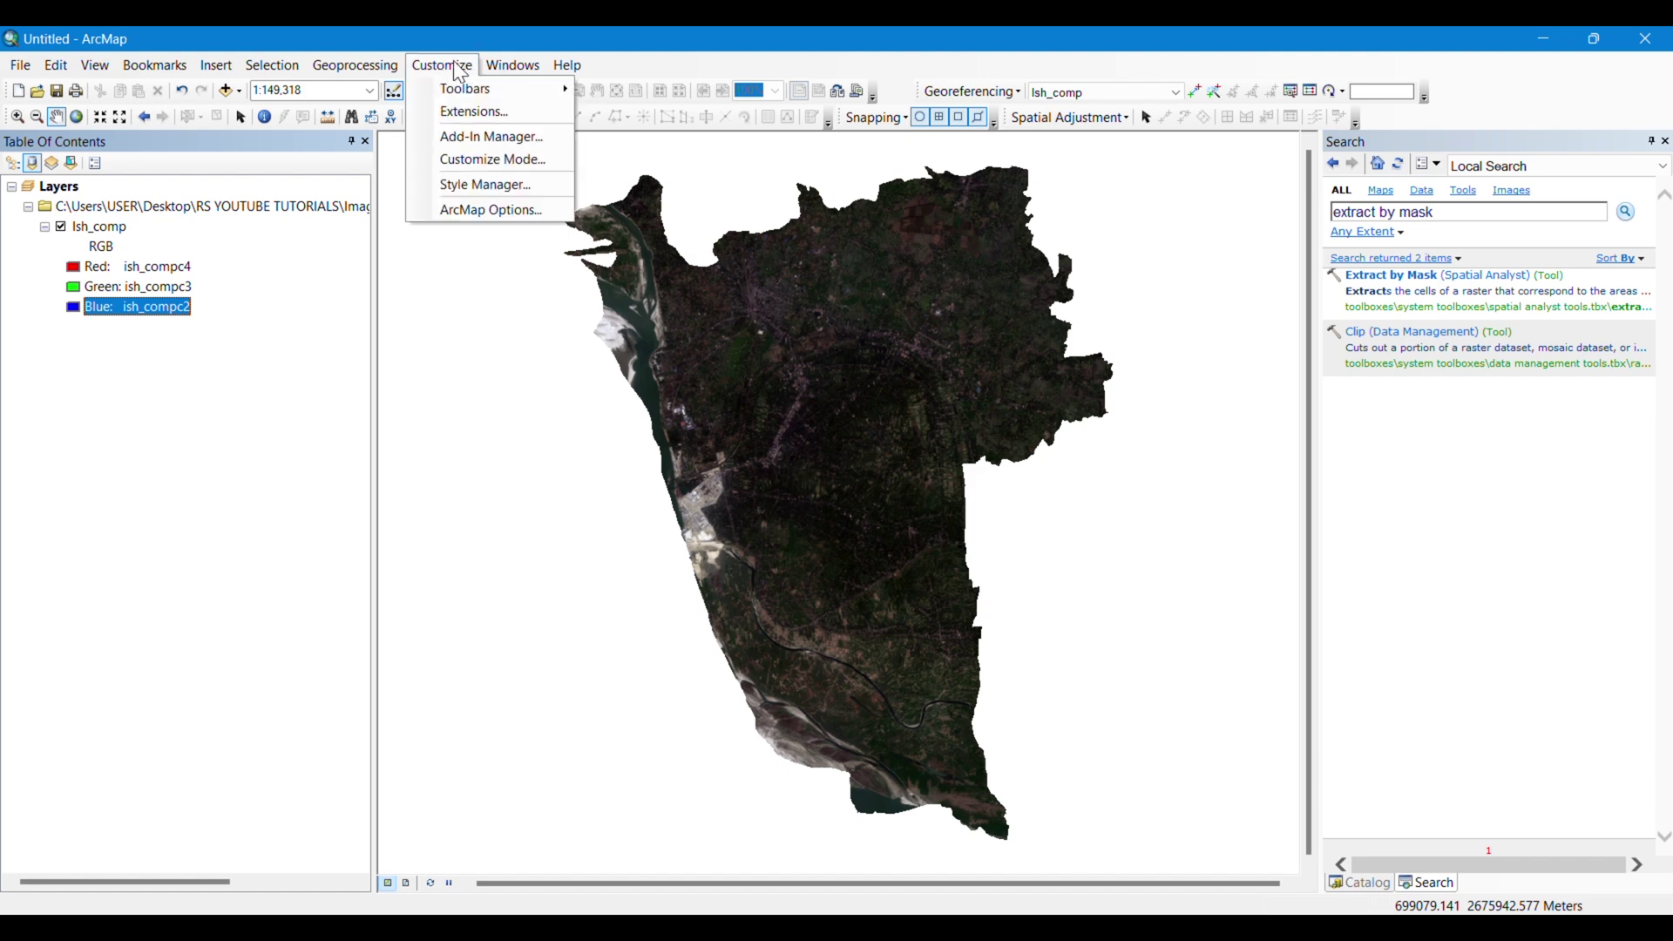
mouse_move(458, 91)
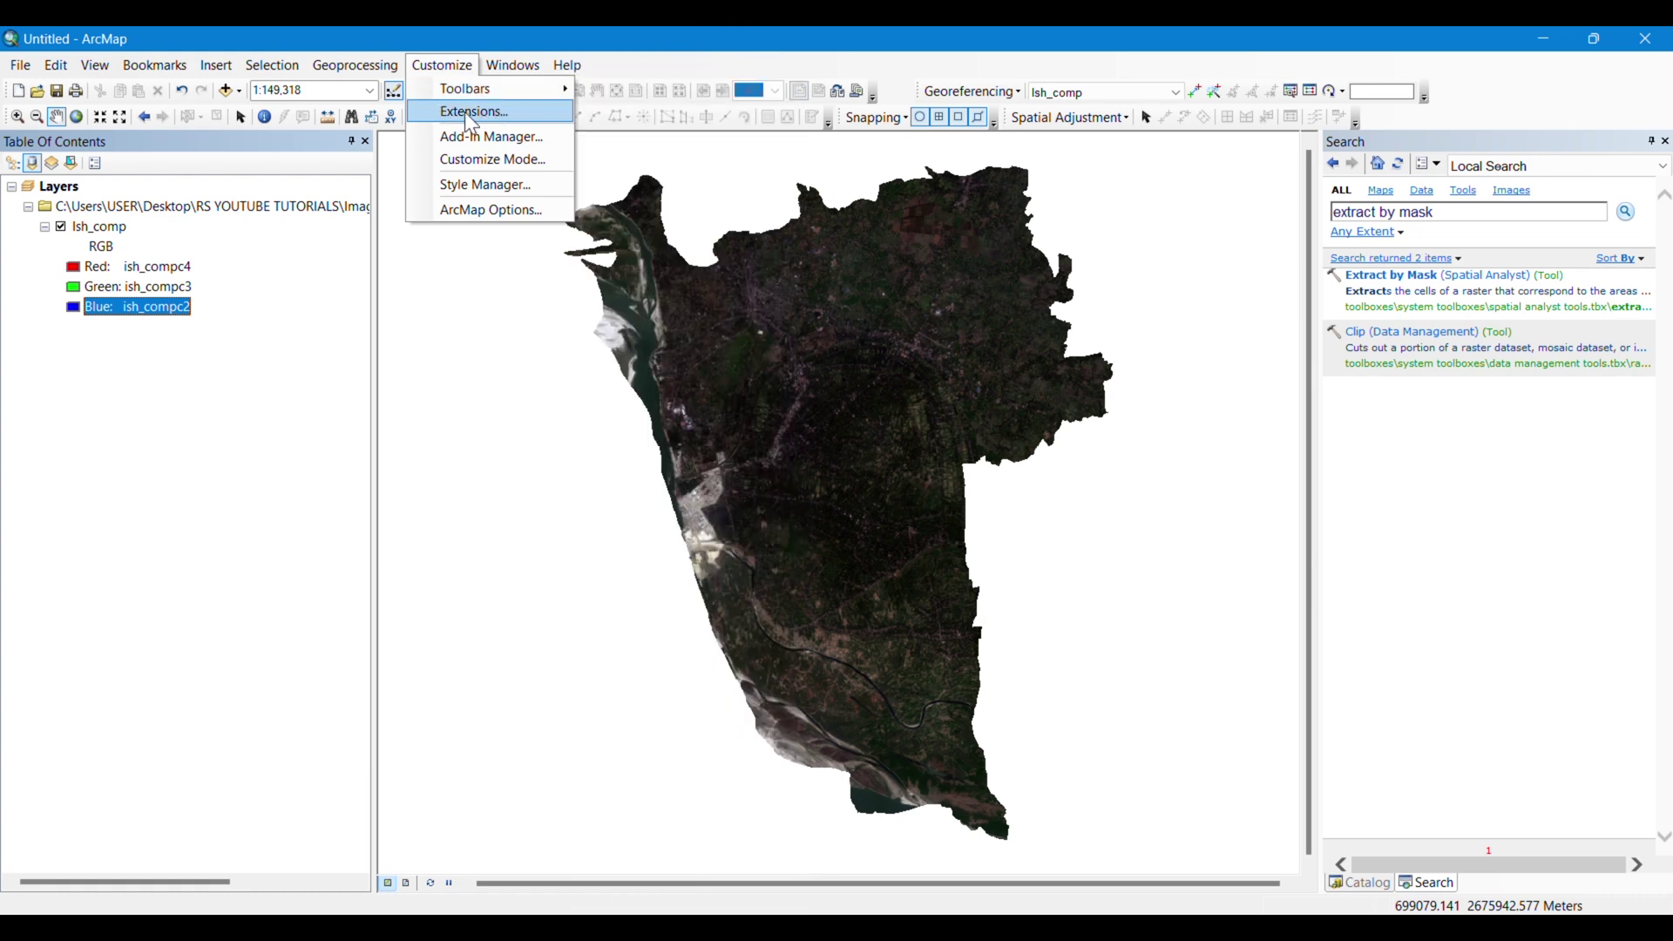
left_click(464, 111)
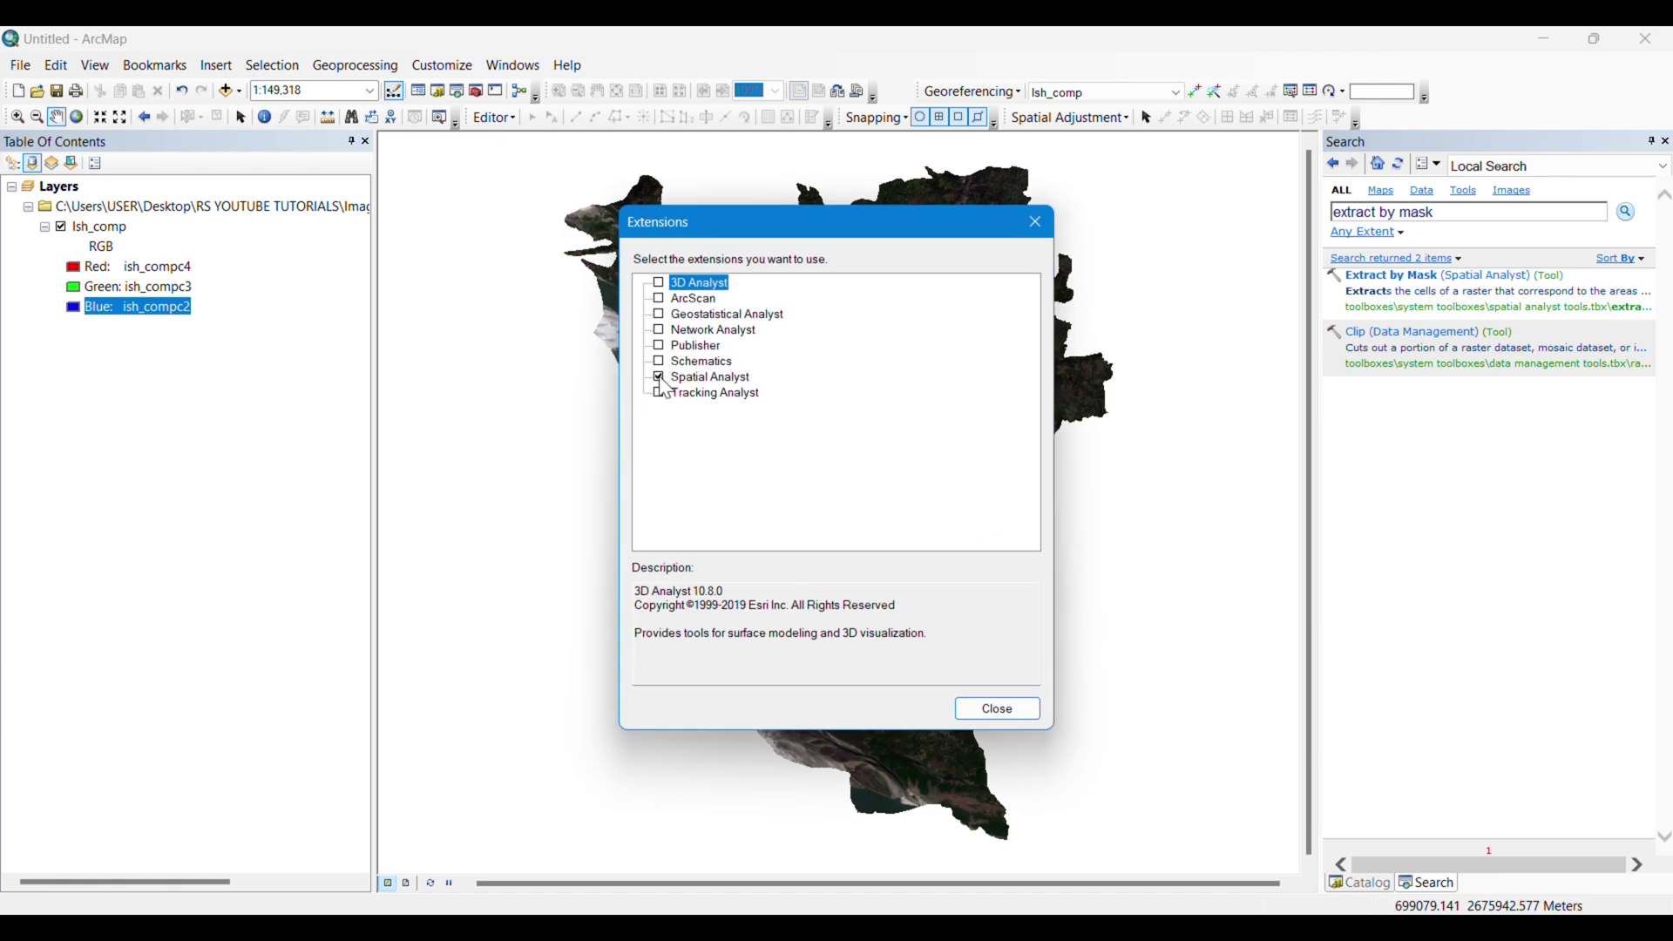
left_click(997, 708)
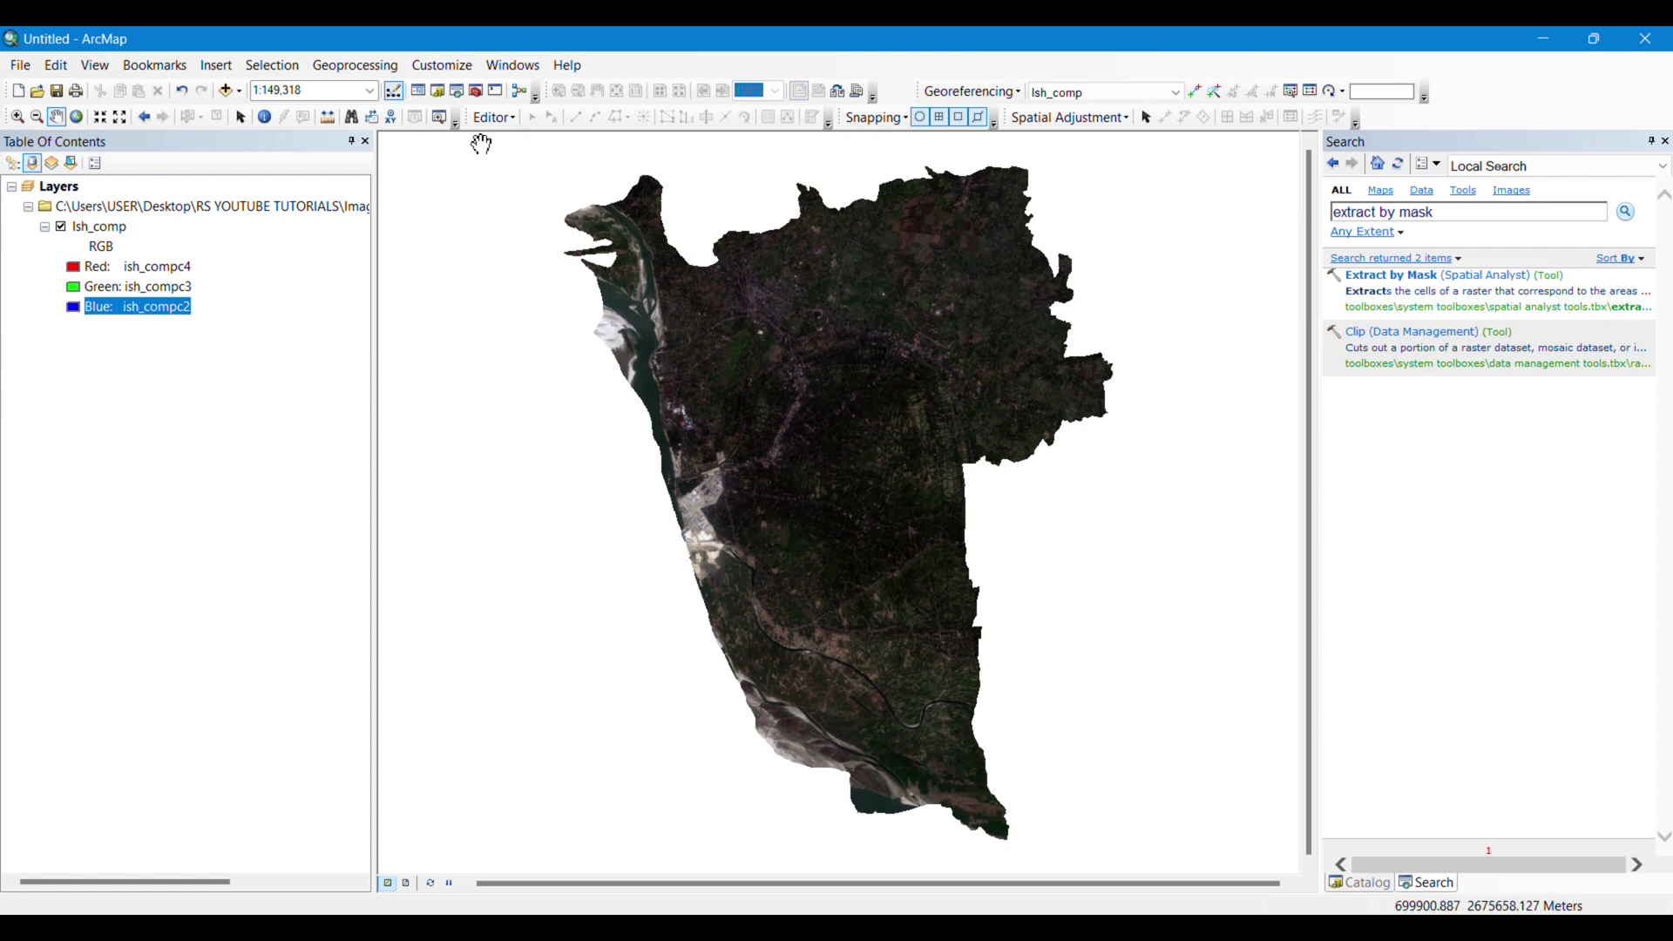
Show the Image Classification toolbar and close the Search pane to enlarge the map area.
left_click(466, 65)
mouse_move(500, 92)
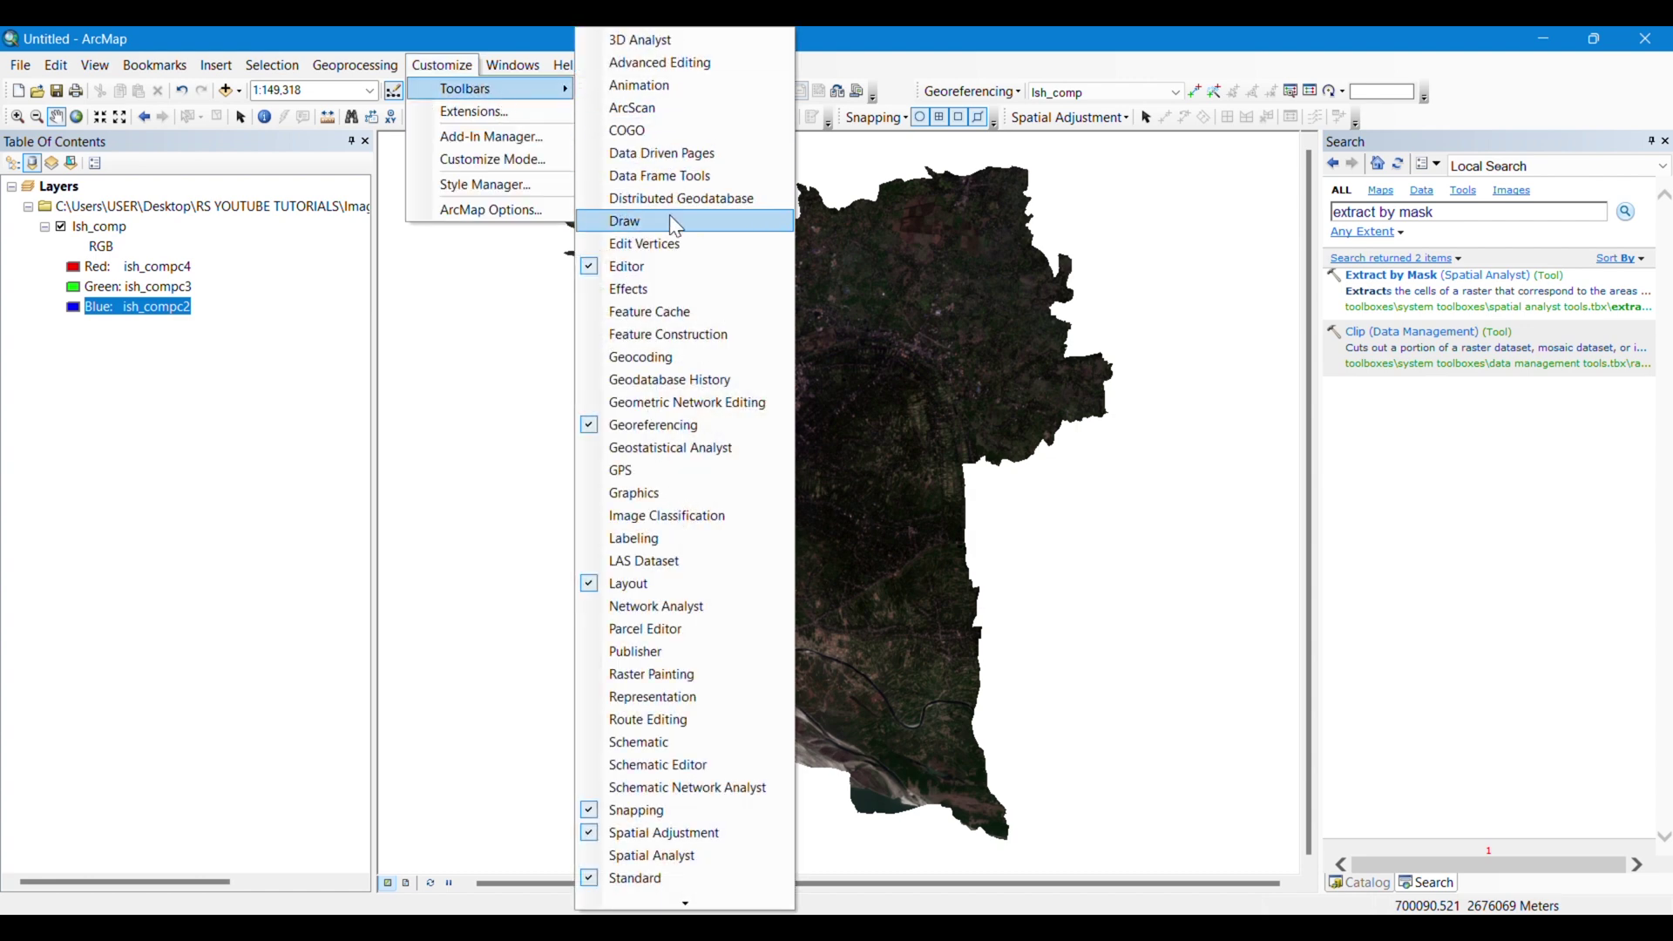
left_click(655, 518)
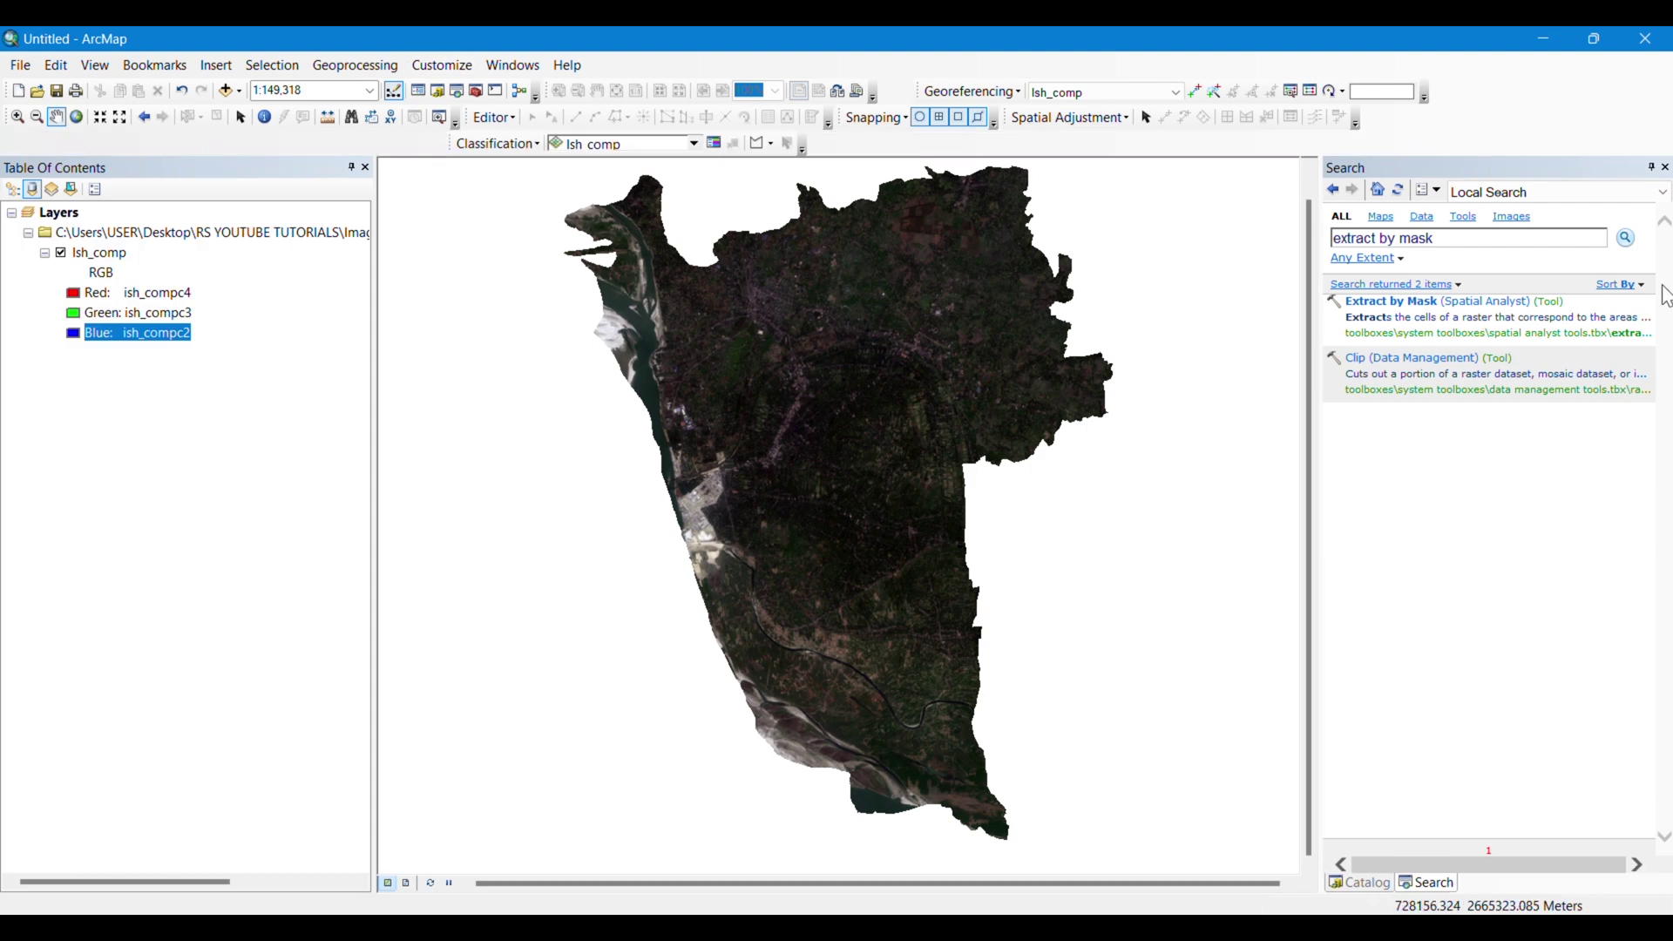
left_click(1652, 166)
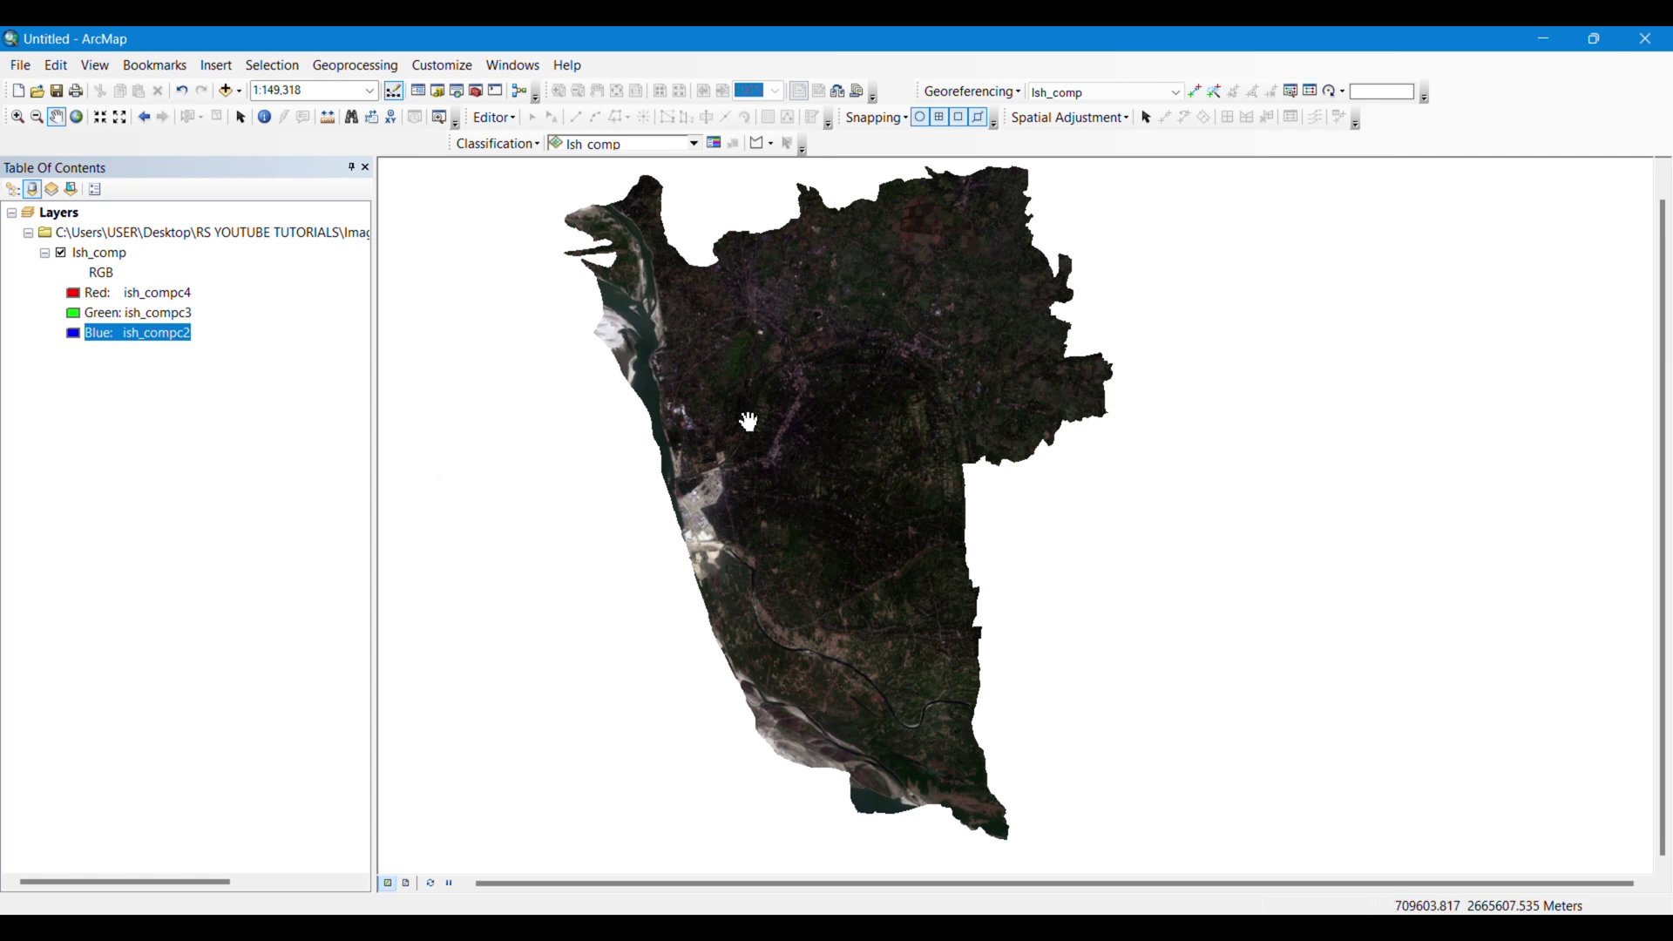
Consult Band Combinations.jpg, close it, and set Ish_comp to red ish_compc5, green ish_compc6 and blue ish_compc4 (Land/Water).
key("alt+Tab")
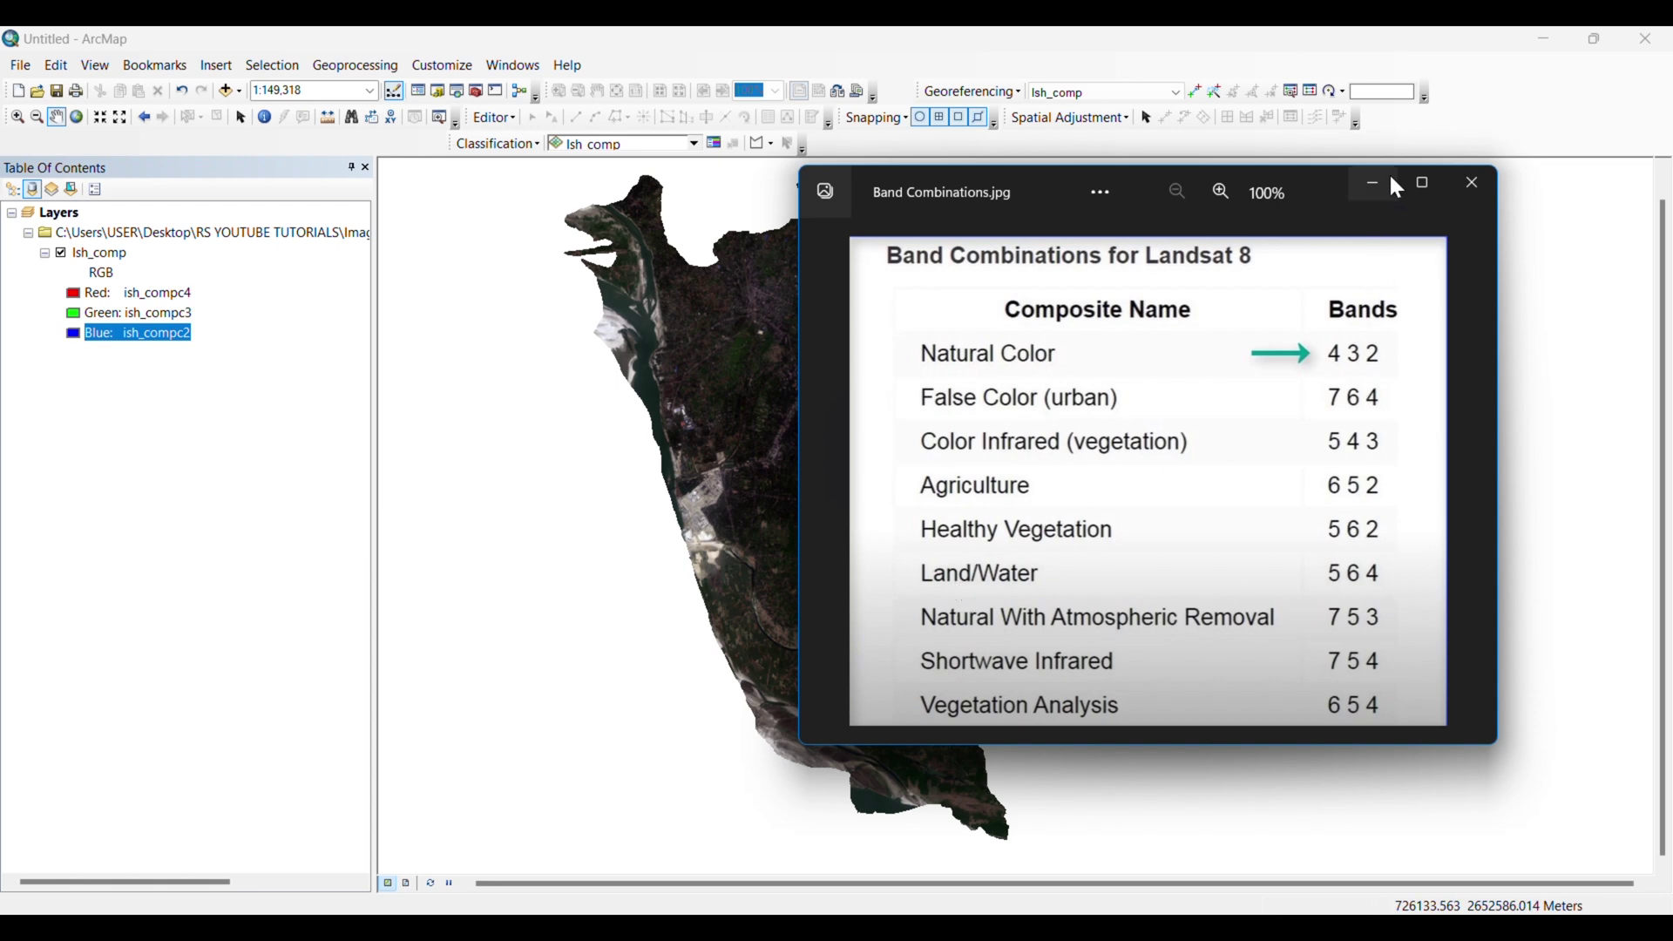
left_click(1473, 183)
left_click(81, 297)
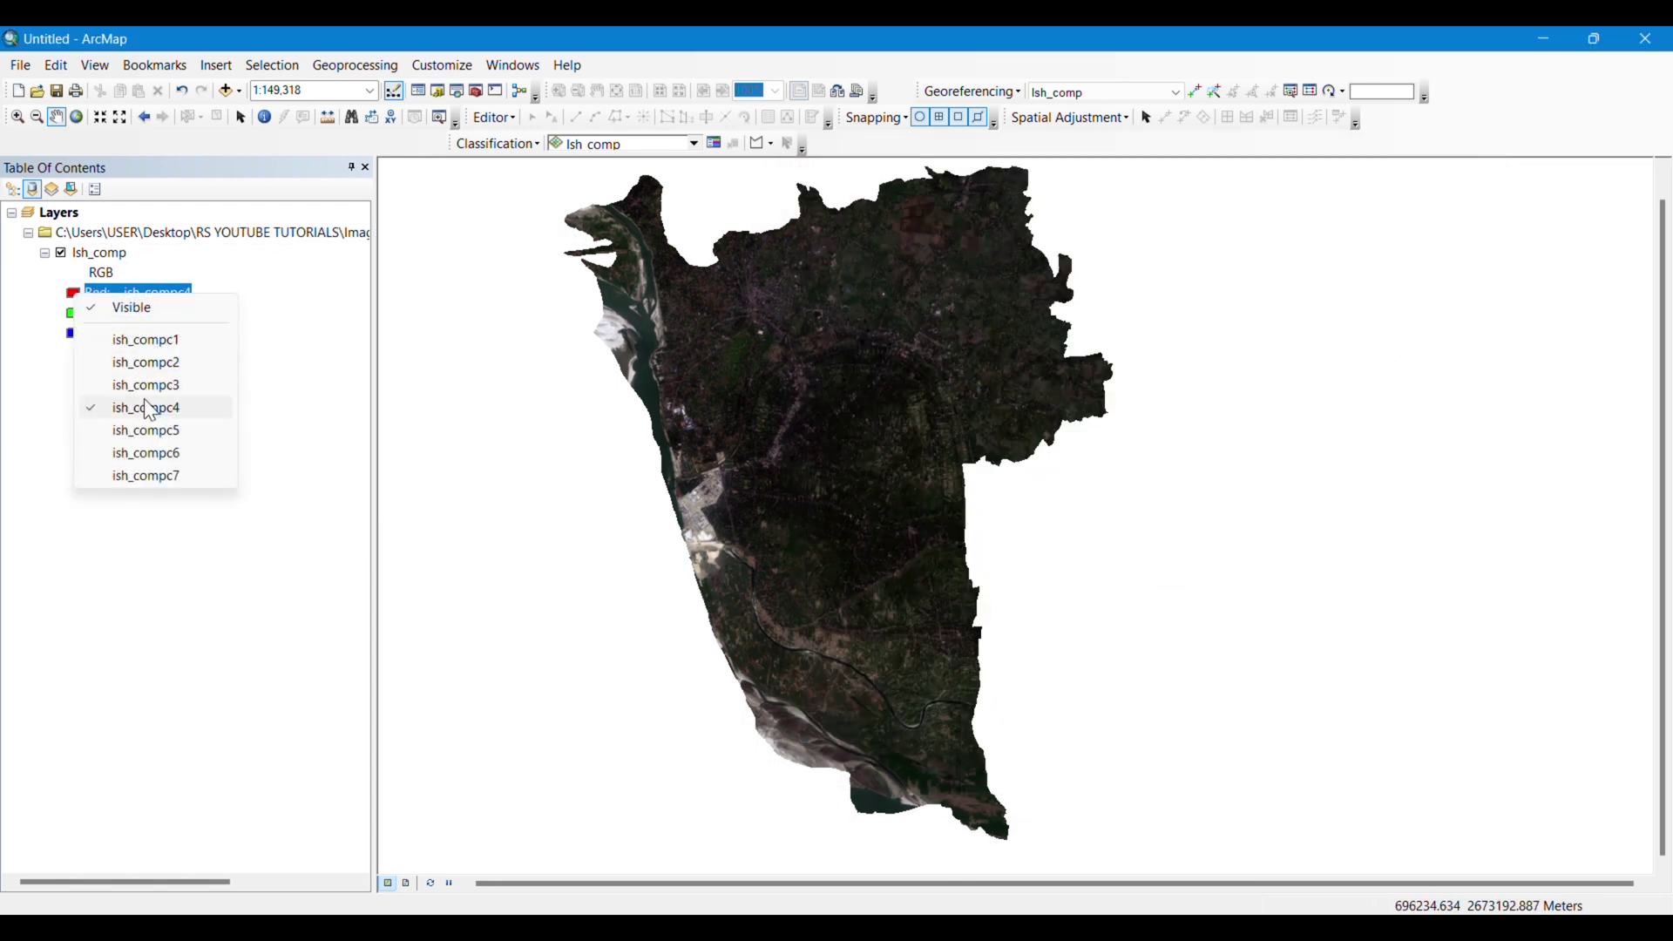
left_click(146, 431)
left_click(131, 313)
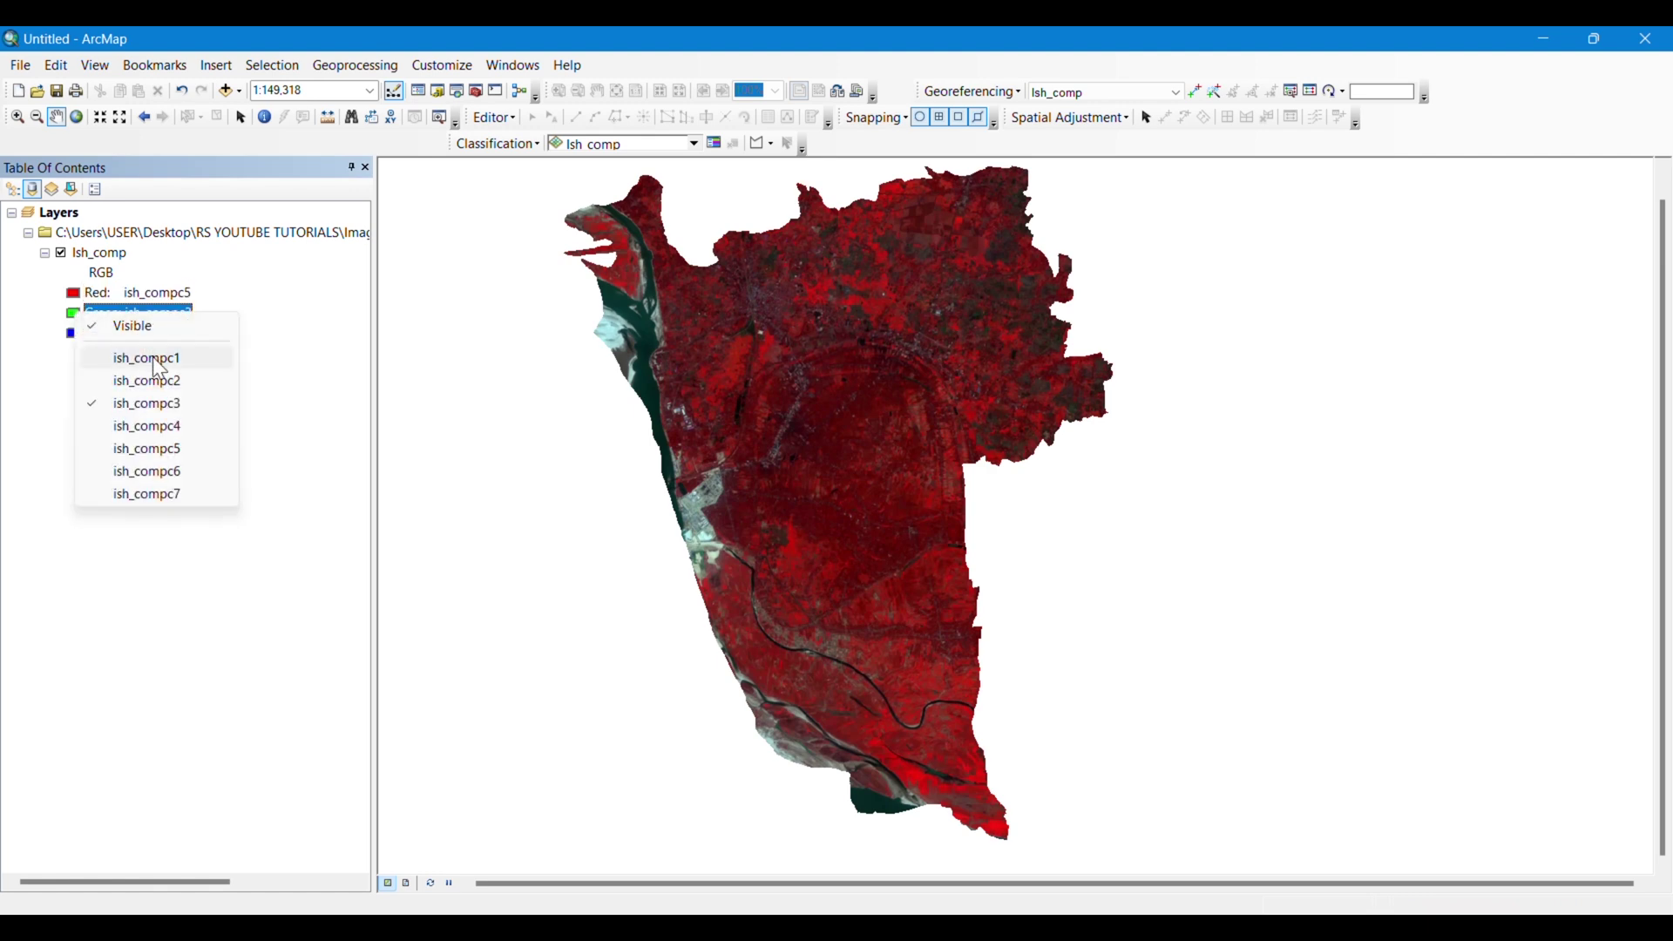
left_click(165, 473)
left_click(79, 340)
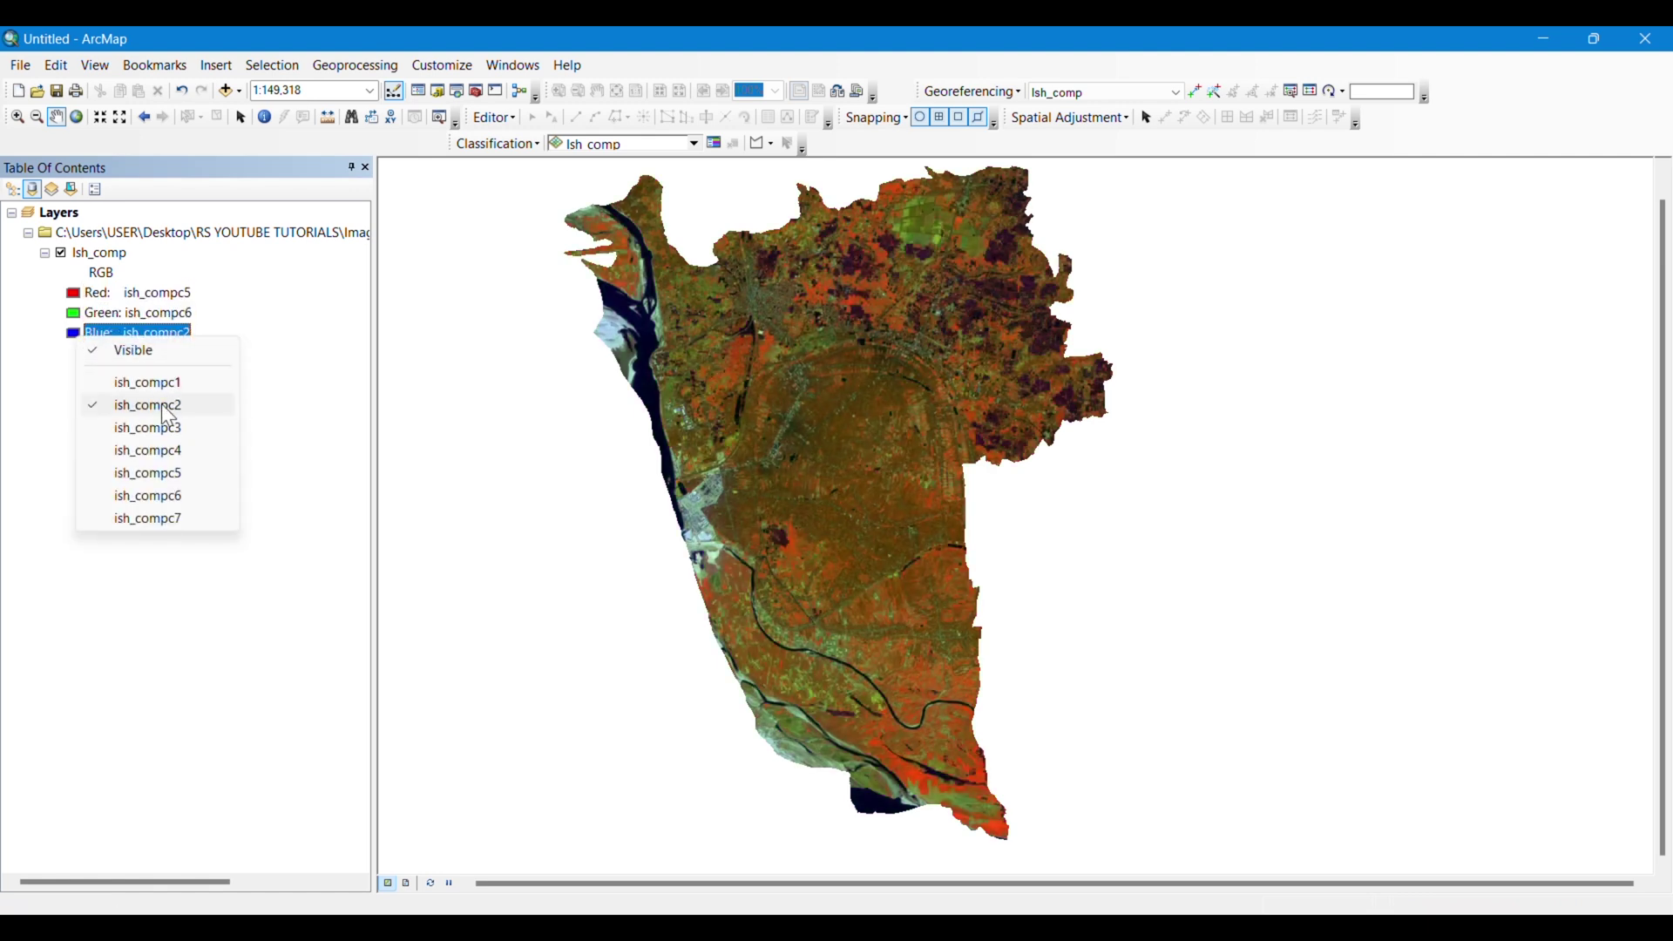
left_click(165, 450)
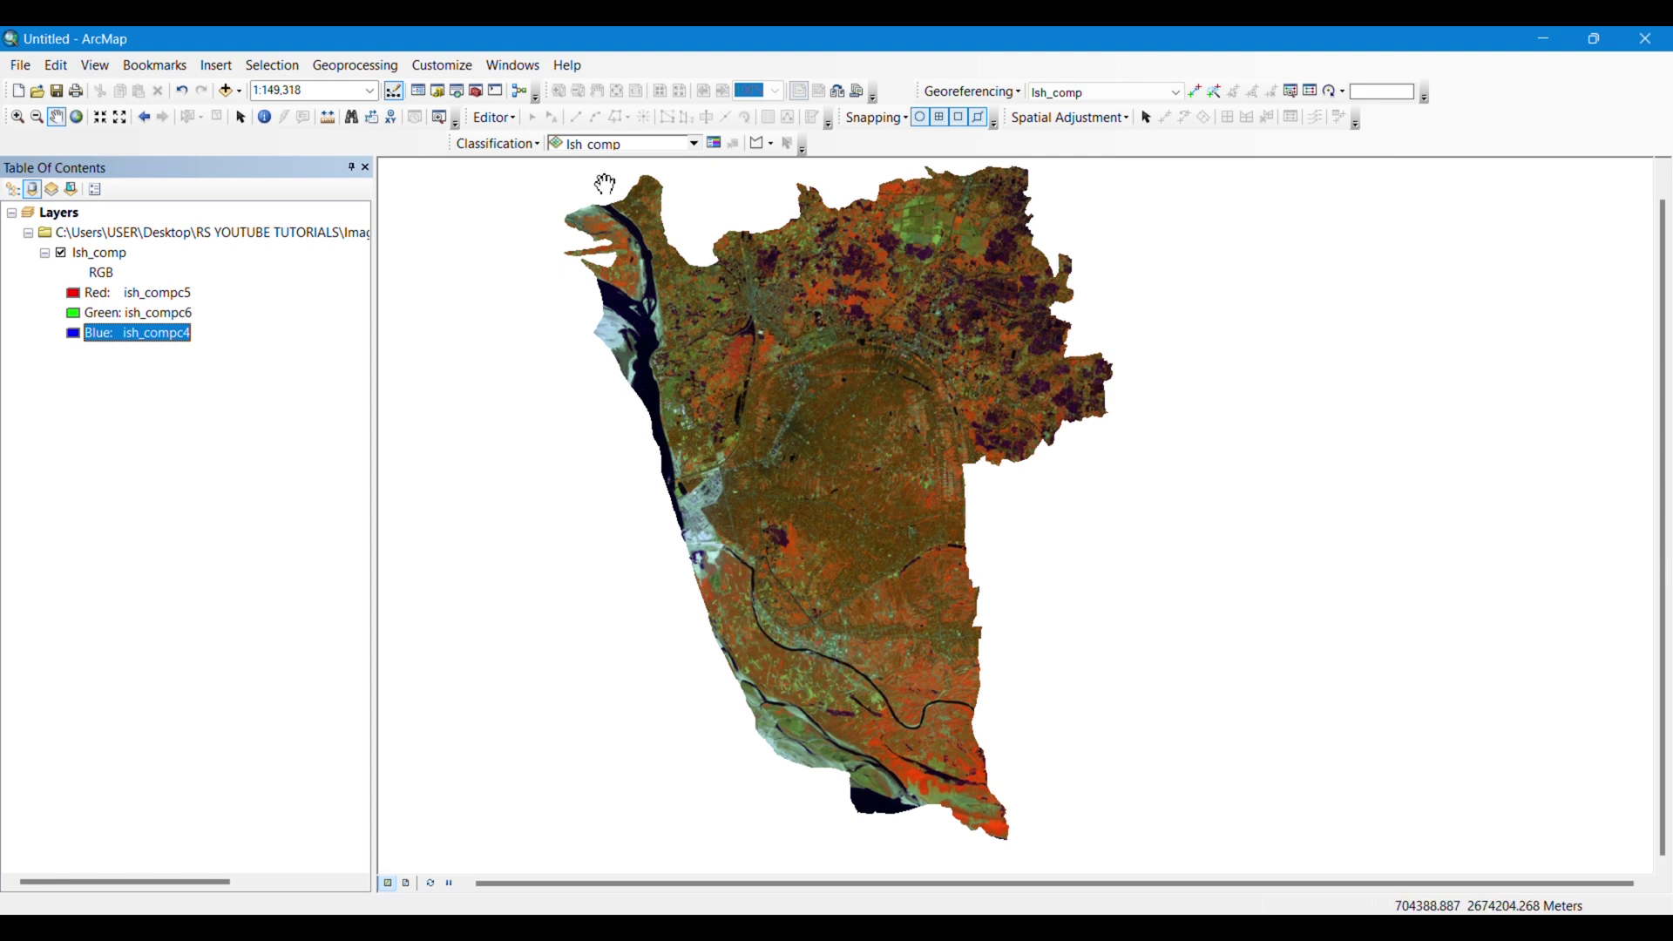
Open the Training Sample Manager for Ish_comp and move its window clear of most of the raster.
left_click(715, 143)
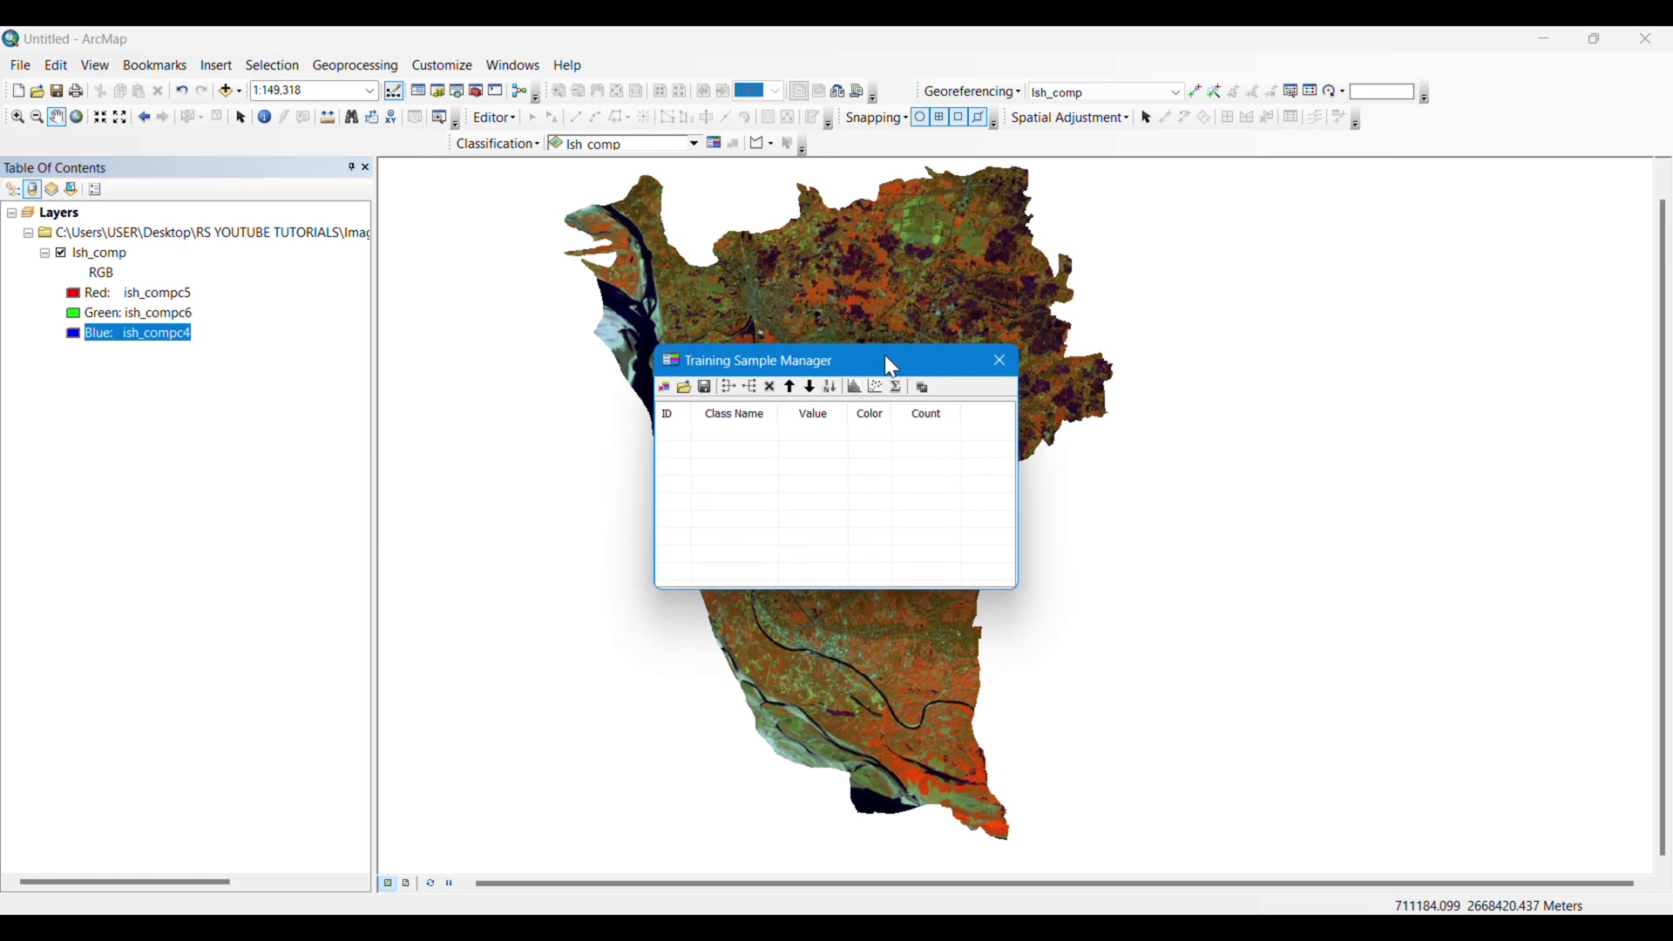
left_click_drag(889, 358, 463, 341)
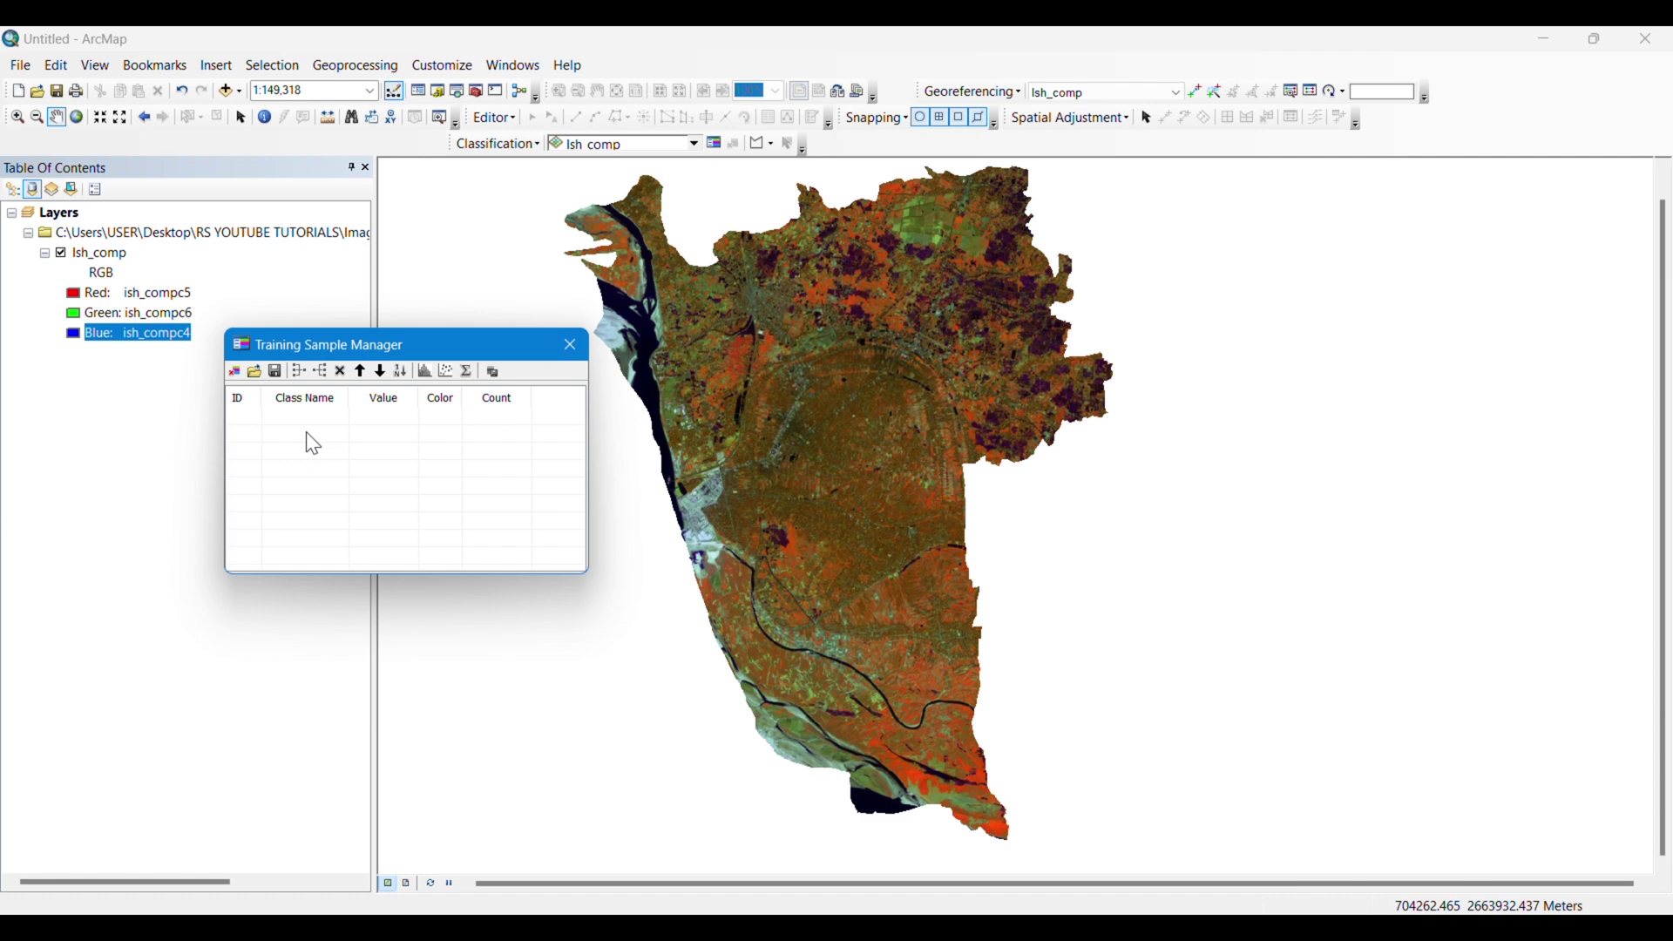
left_click_drag(475, 341, 471, 218)
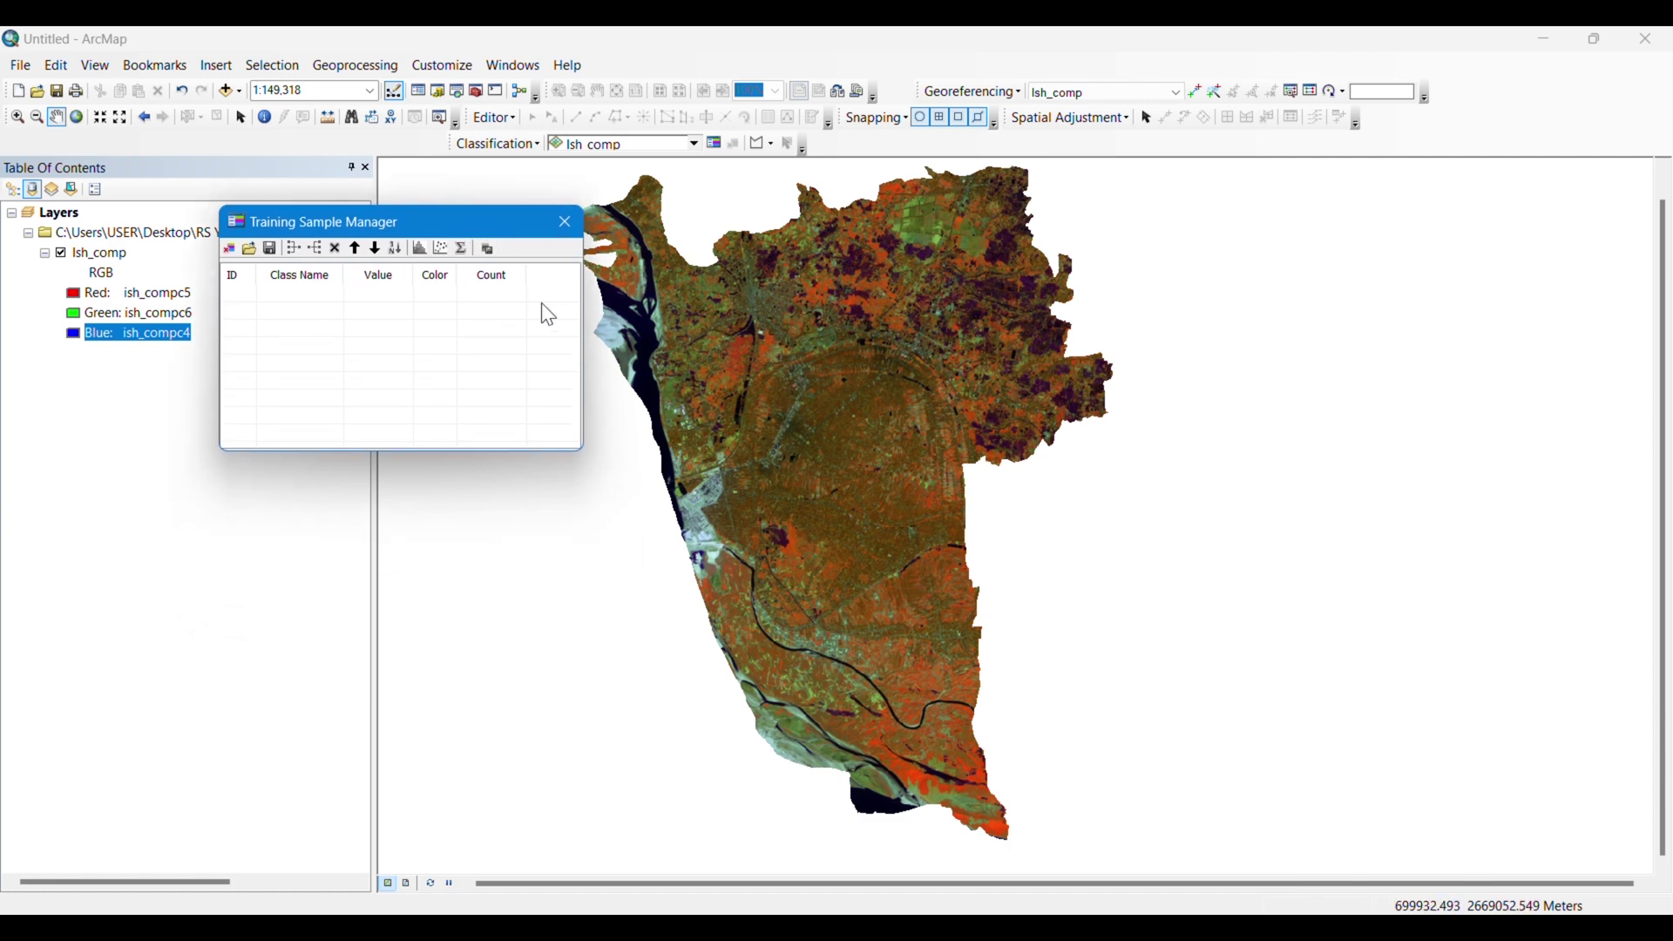
Draw a four-sided polygon training sample inside the wide dark river along the western edge of the raster.
left_click(770, 150)
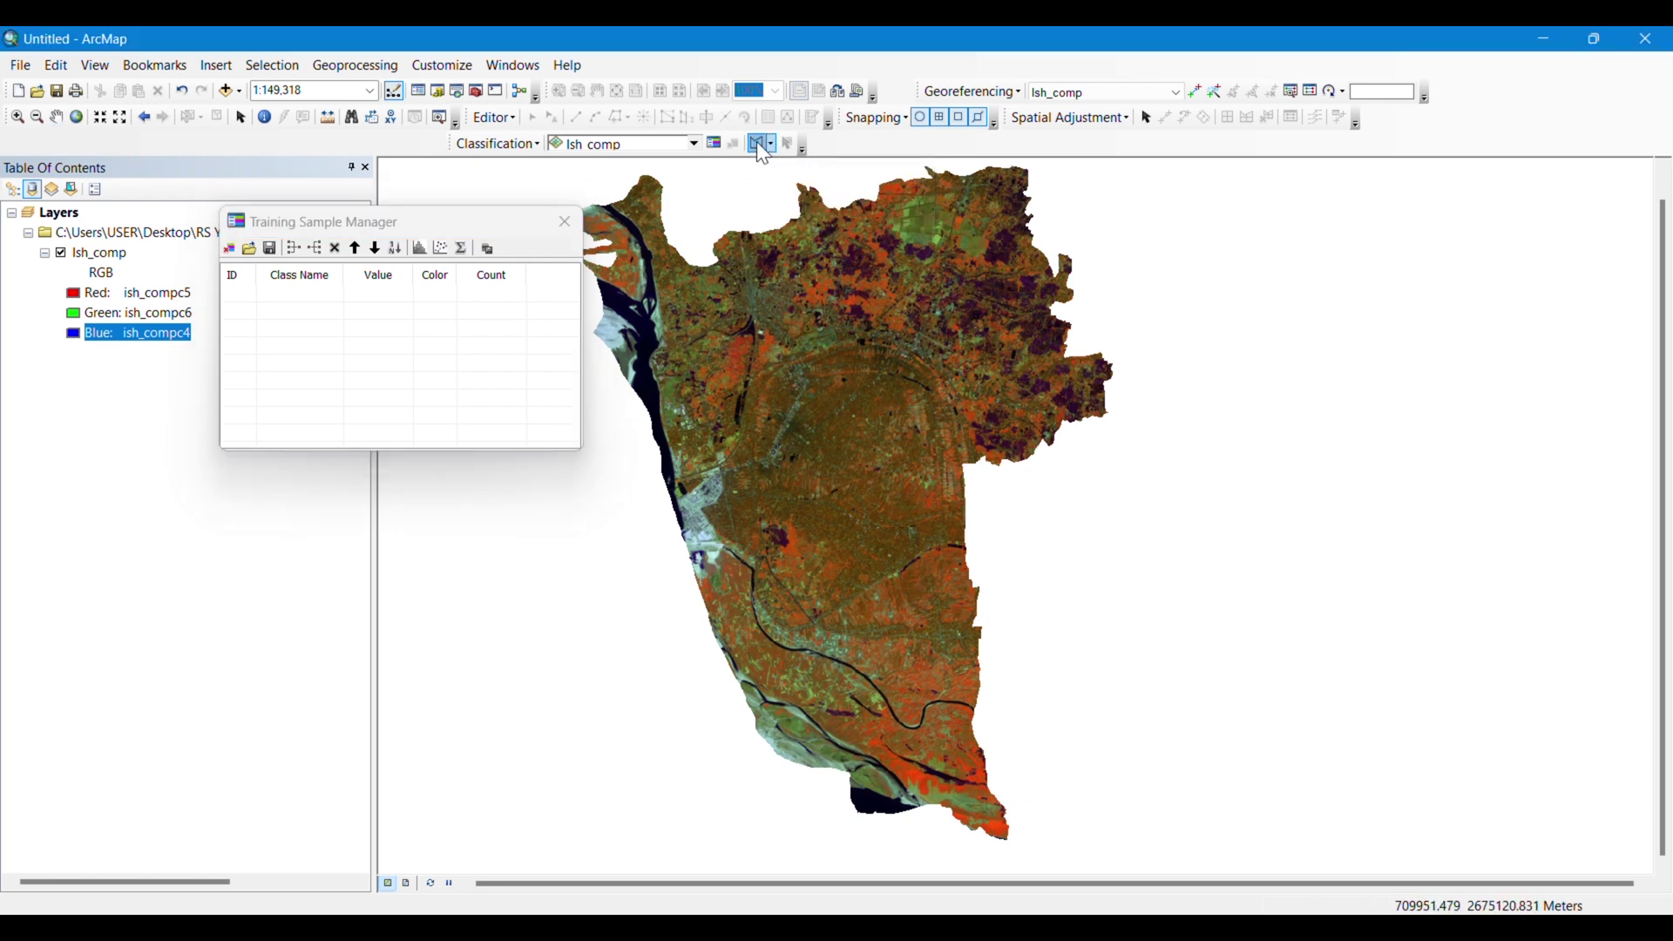
scroll(636, 404, "up", 5)
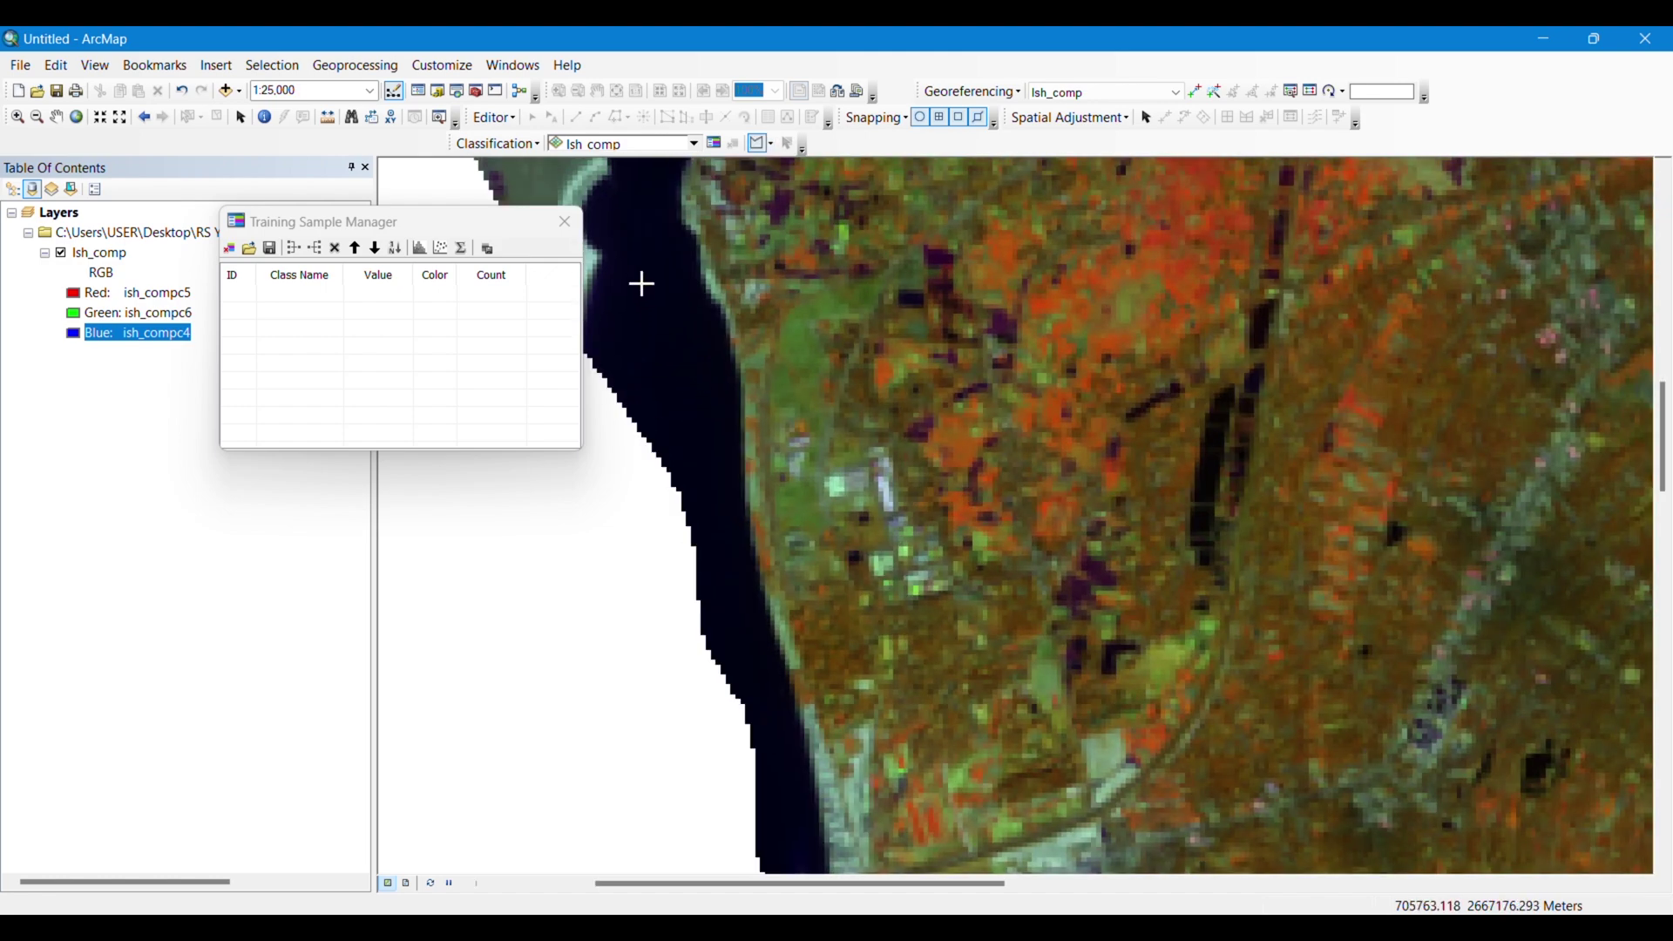
left_click(643, 284)
left_click(686, 328)
left_click(696, 404)
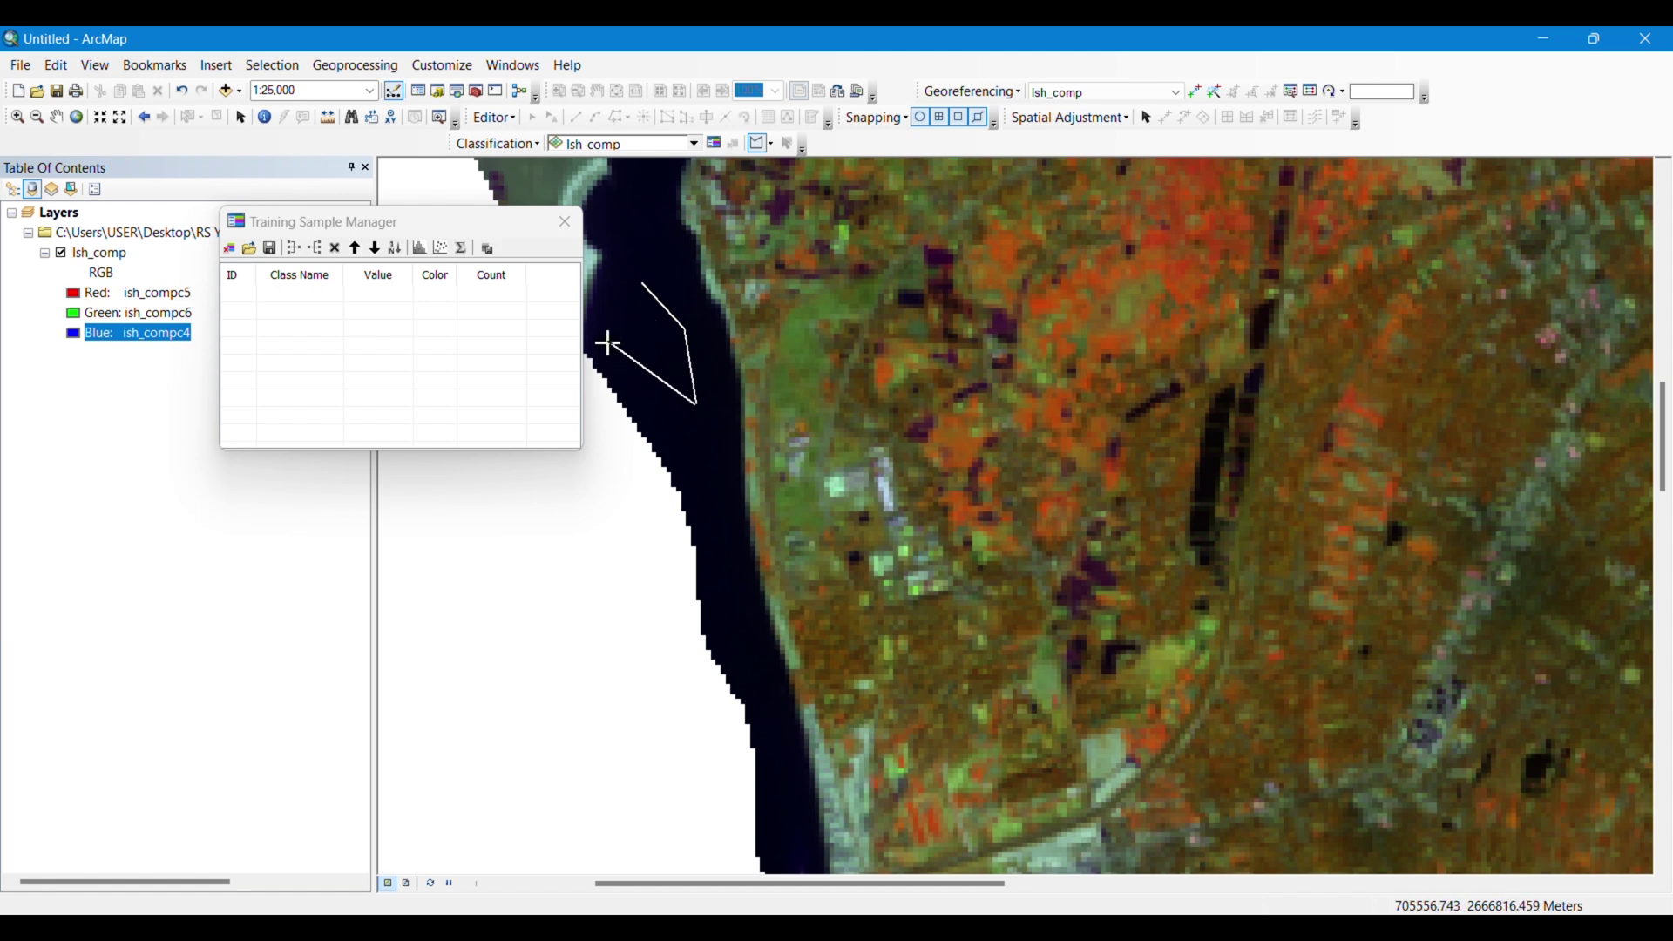
double_click(606, 334)
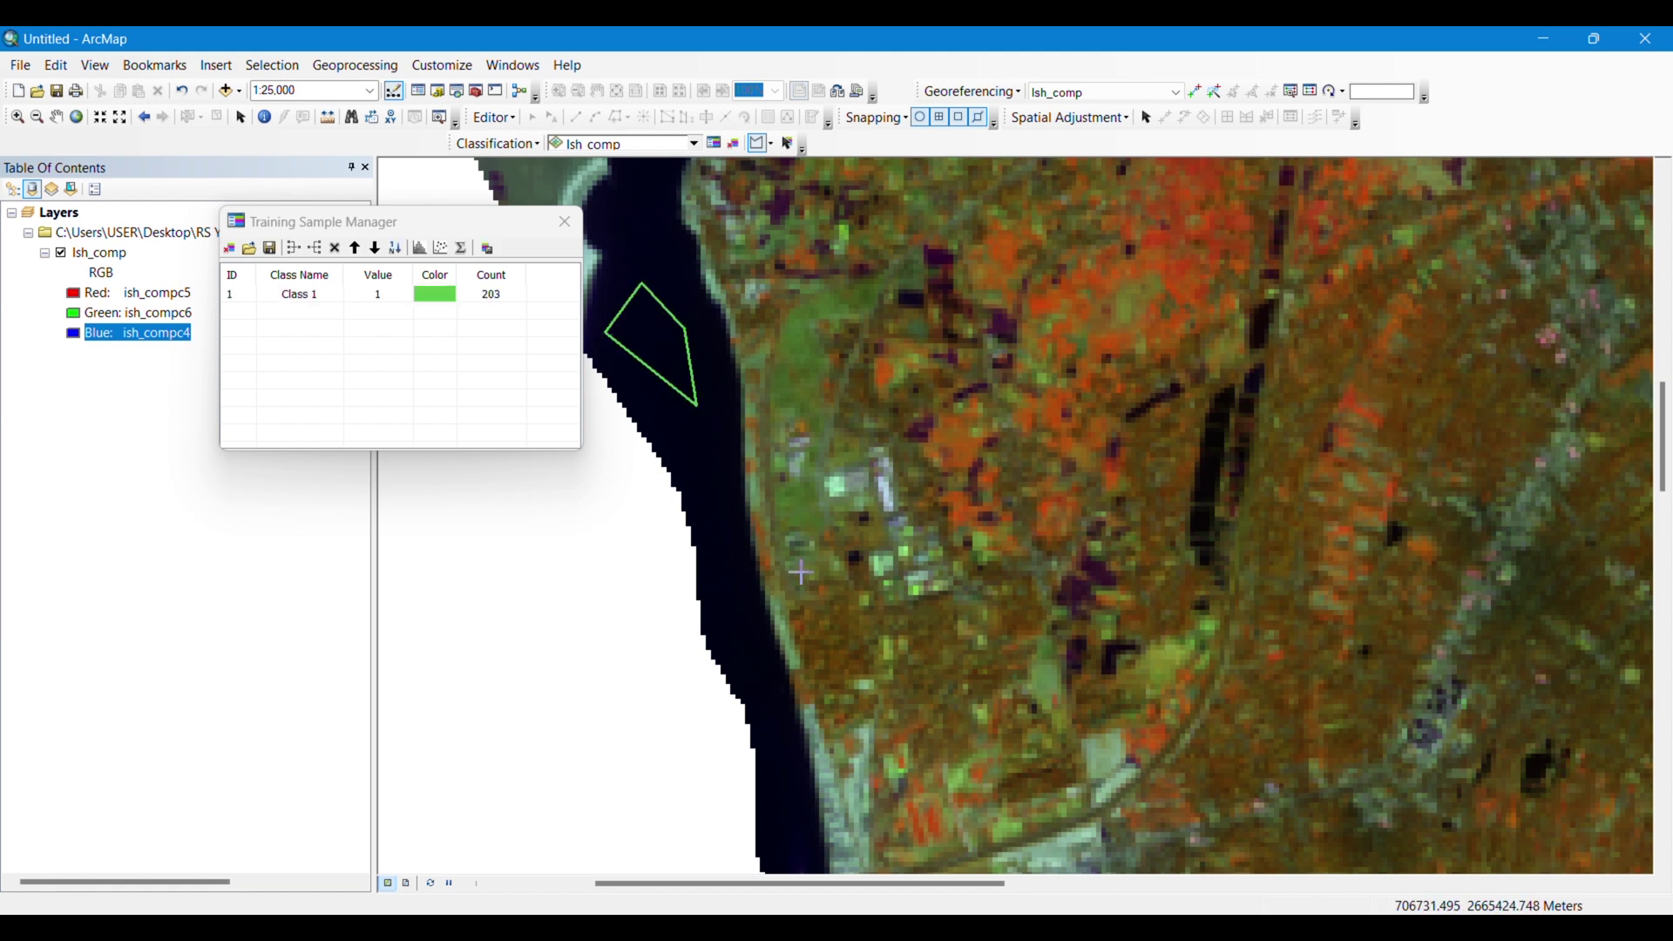
Draw a second, narrow triangular training sample on the same river, a little south of the first one.
key("Down")
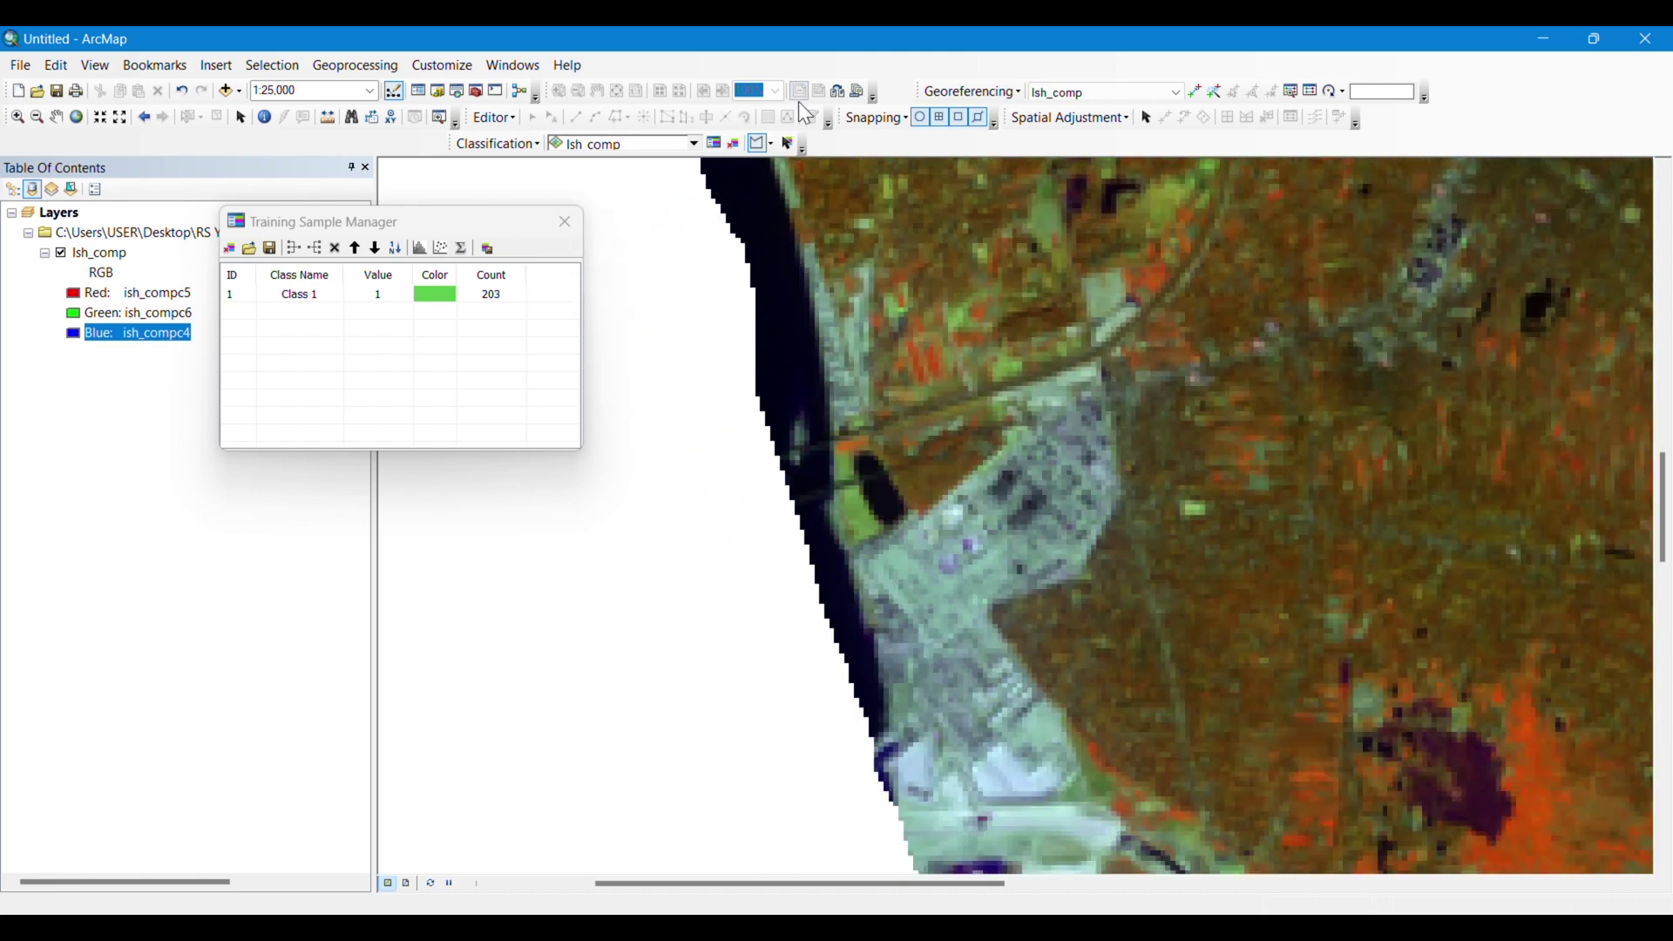
left_click(786, 277)
left_click(775, 301)
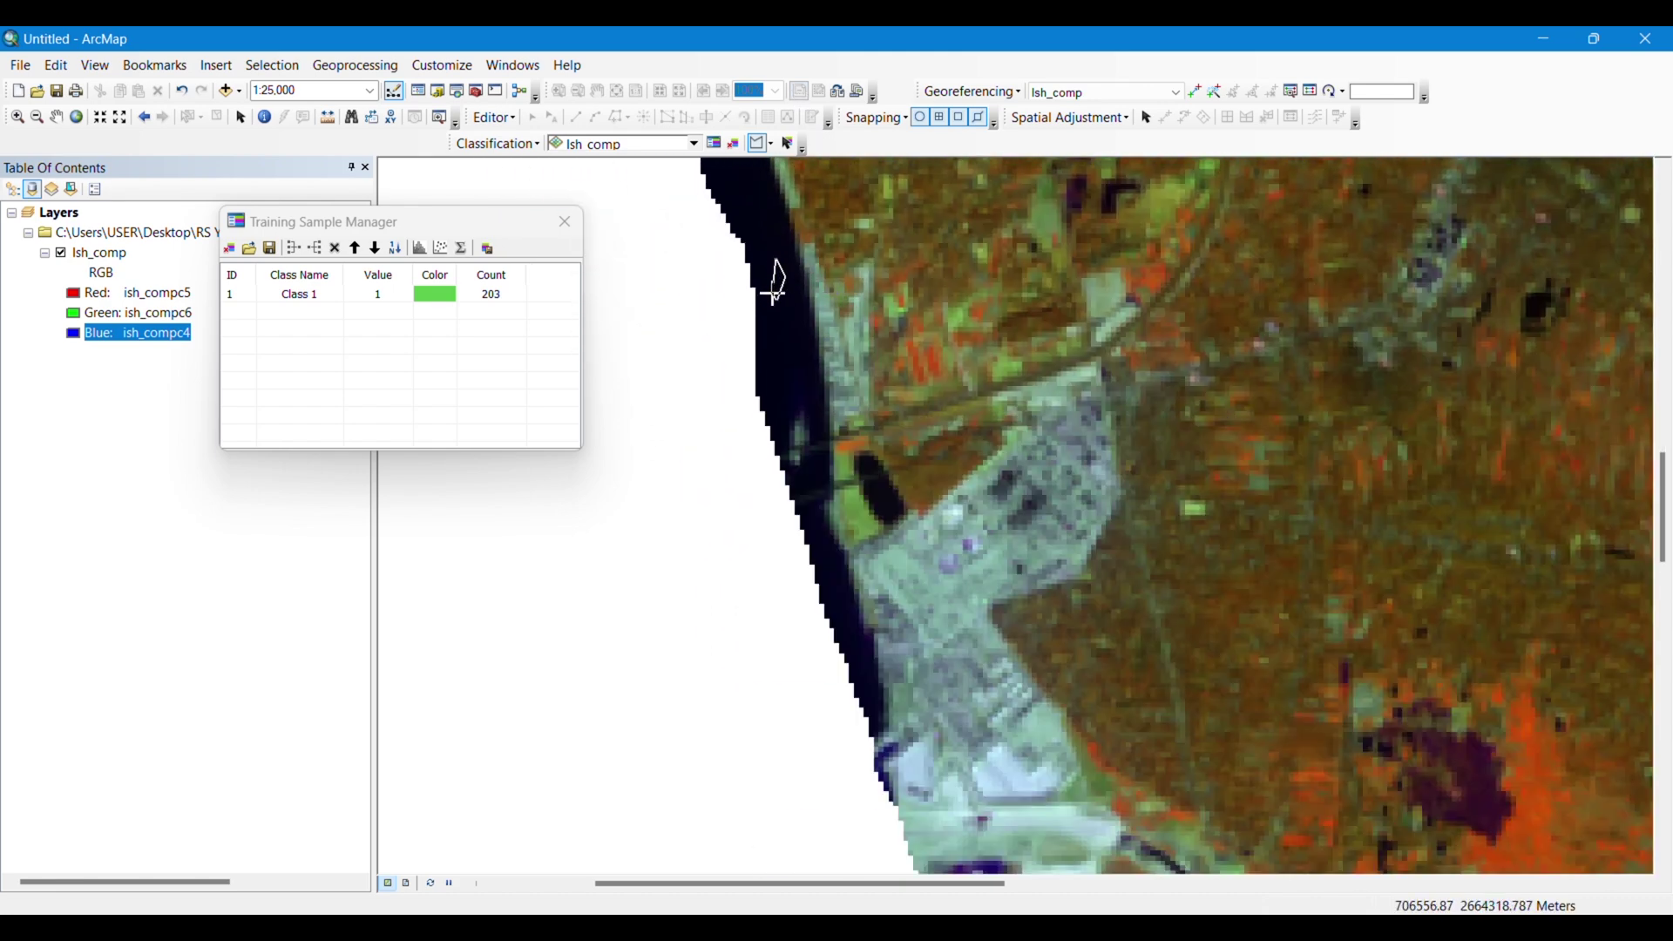
double_click(757, 216)
Draw two small triangular water training samples along the narrow dark river channel in the southern part of the raster.
key("Right")
key("Right")
key("Right")
key("Right")
key("Down")
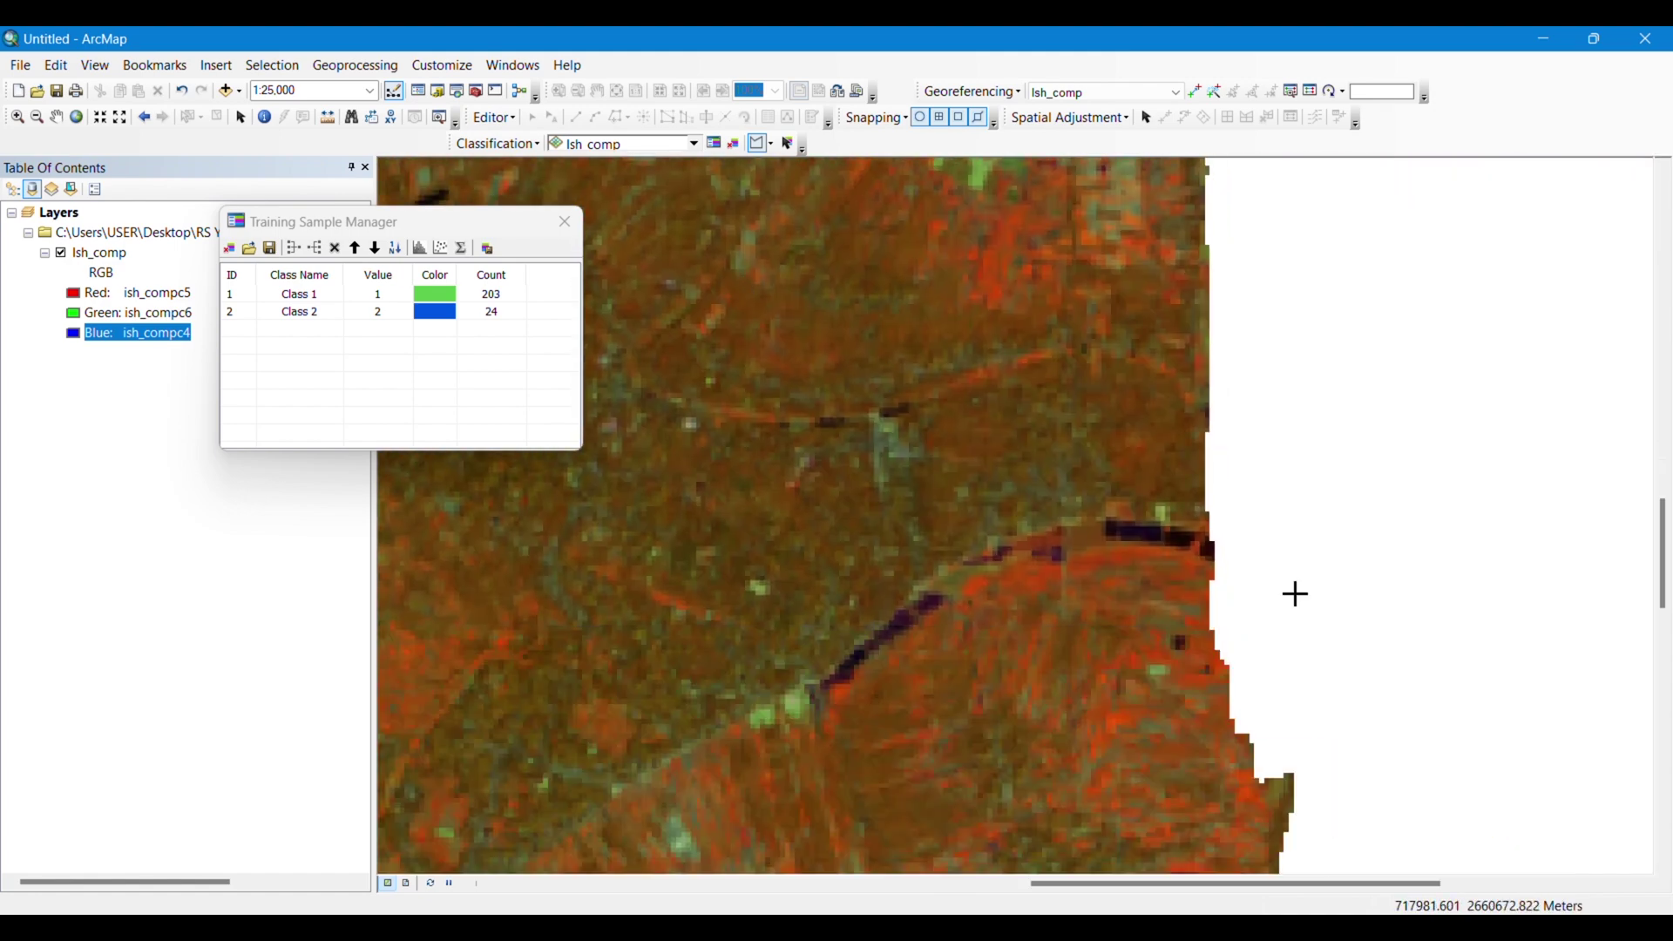
left_click_drag(1296, 593, 979, 489)
left_click_drag(755, 638, 850, 498)
scroll(889, 520, "down", 2)
scroll(889, 520, "up", 2)
scroll(750, 527, "down", 2)
scroll(695, 446, "up", 4)
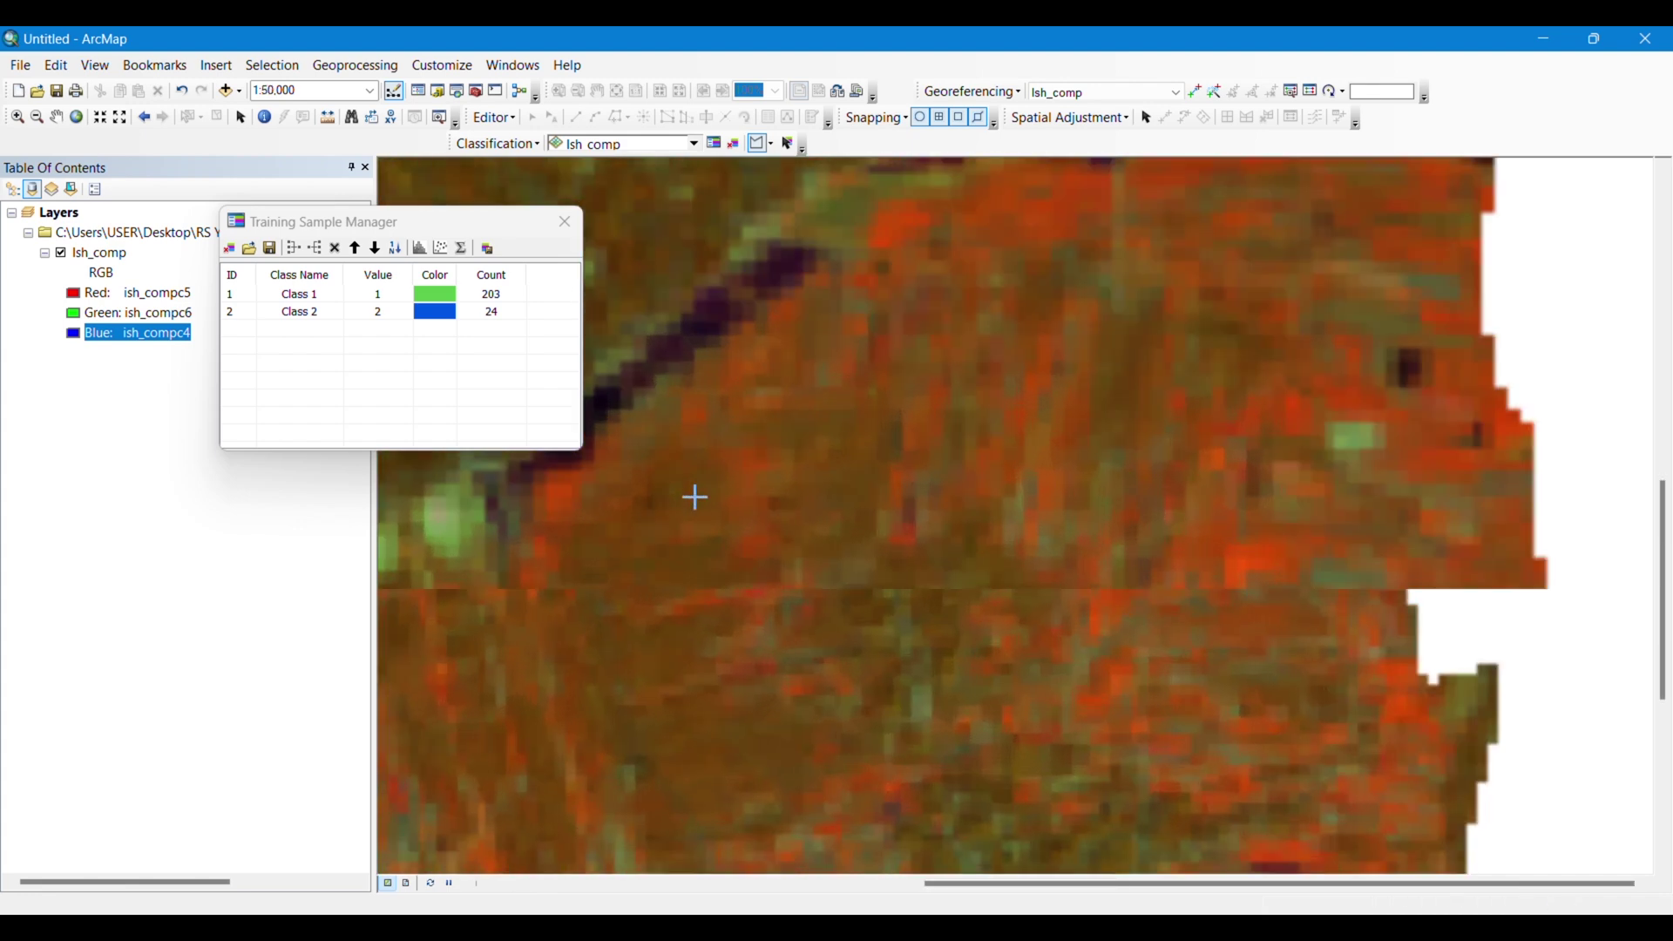
left_click_drag(944, 310, 898, 454)
scroll(898, 454, "down", 2)
scroll(880, 568, "up", 2)
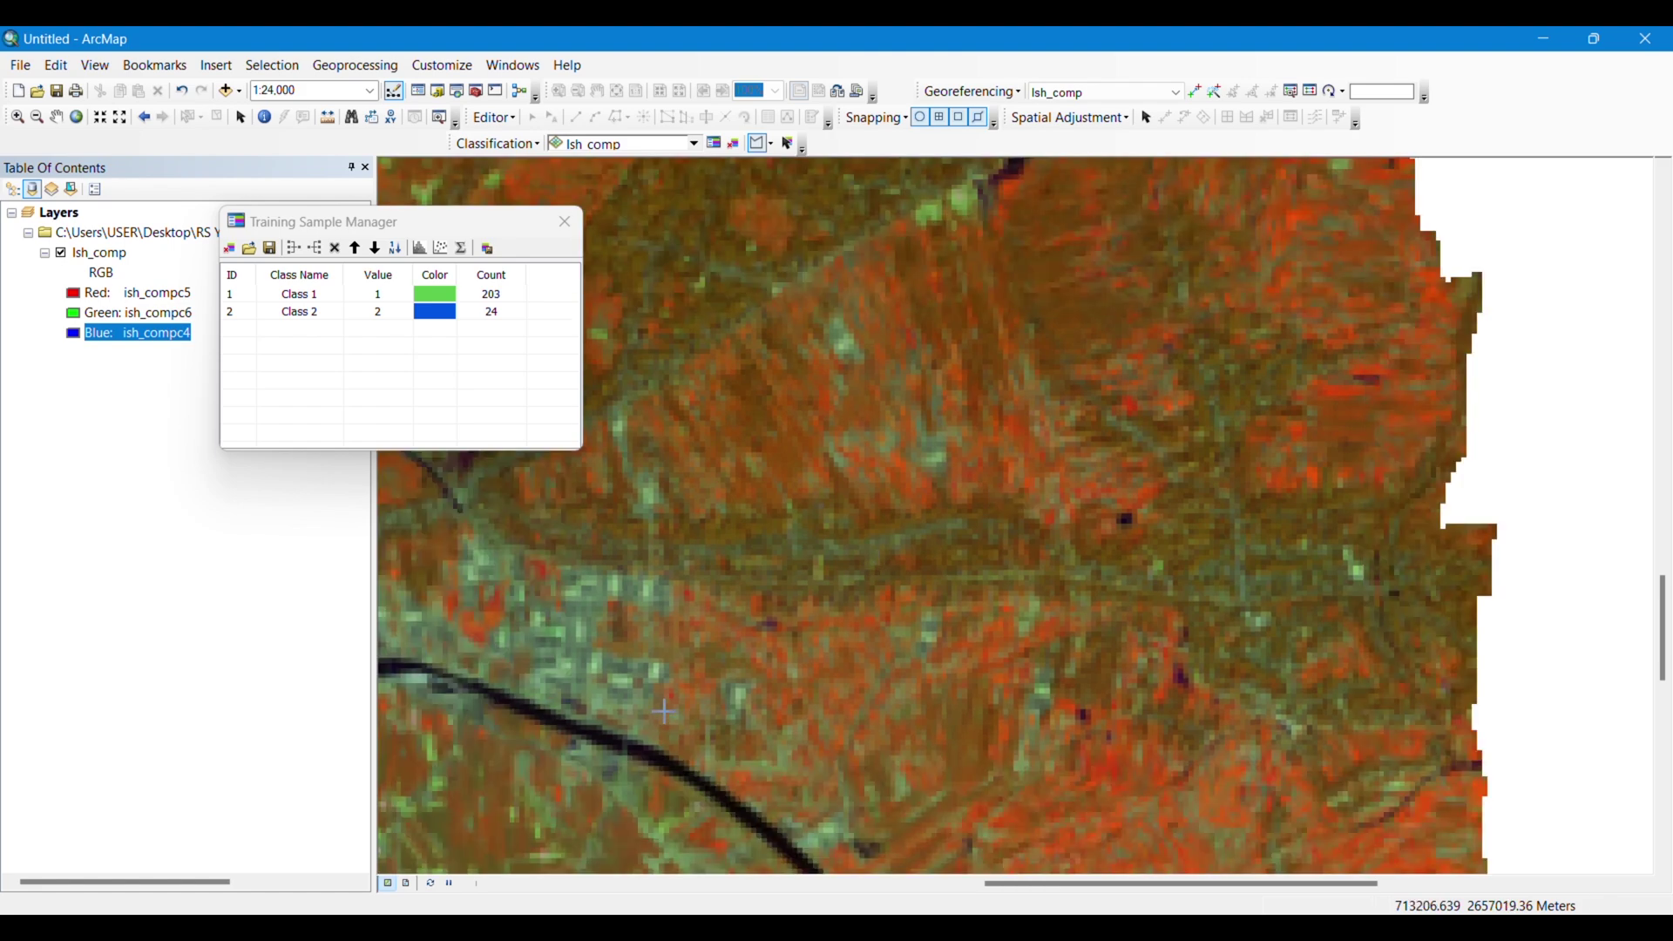
scroll(880, 568, "up", 1)
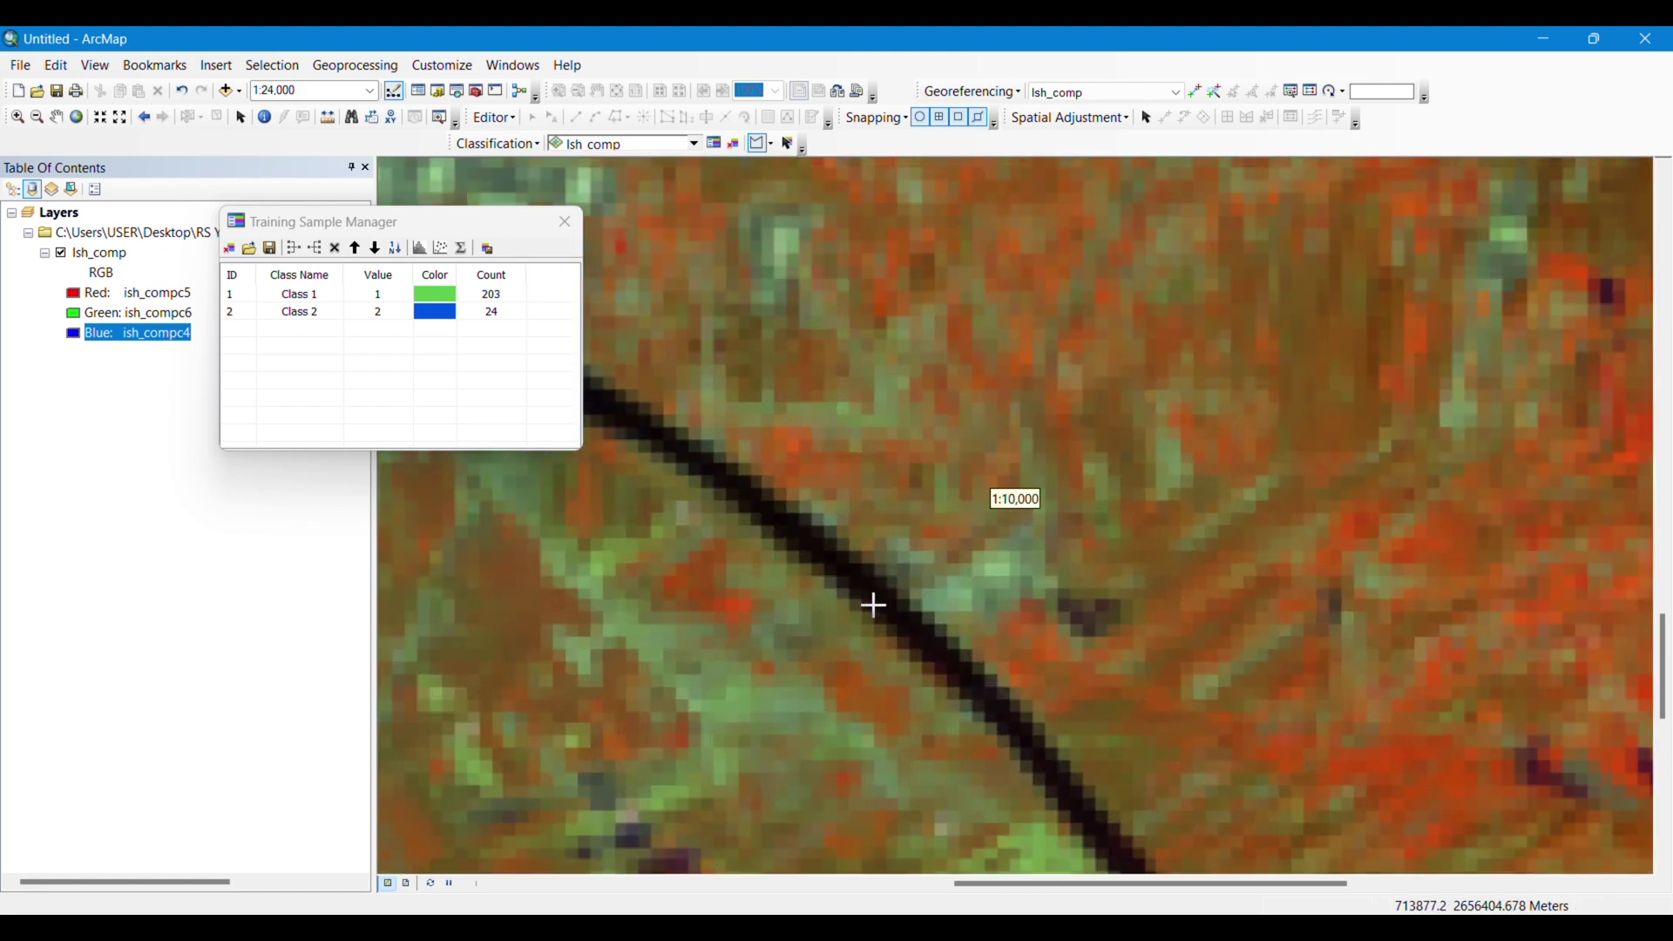
left_click(869, 584)
left_click(897, 598)
double_click(915, 635)
left_click(915, 635)
left_click(987, 691)
double_click(986, 698)
Draw a third triangular training sample farther southeast on that narrow channel, just before its U-shaped bend.
key("Down")
key("Right")
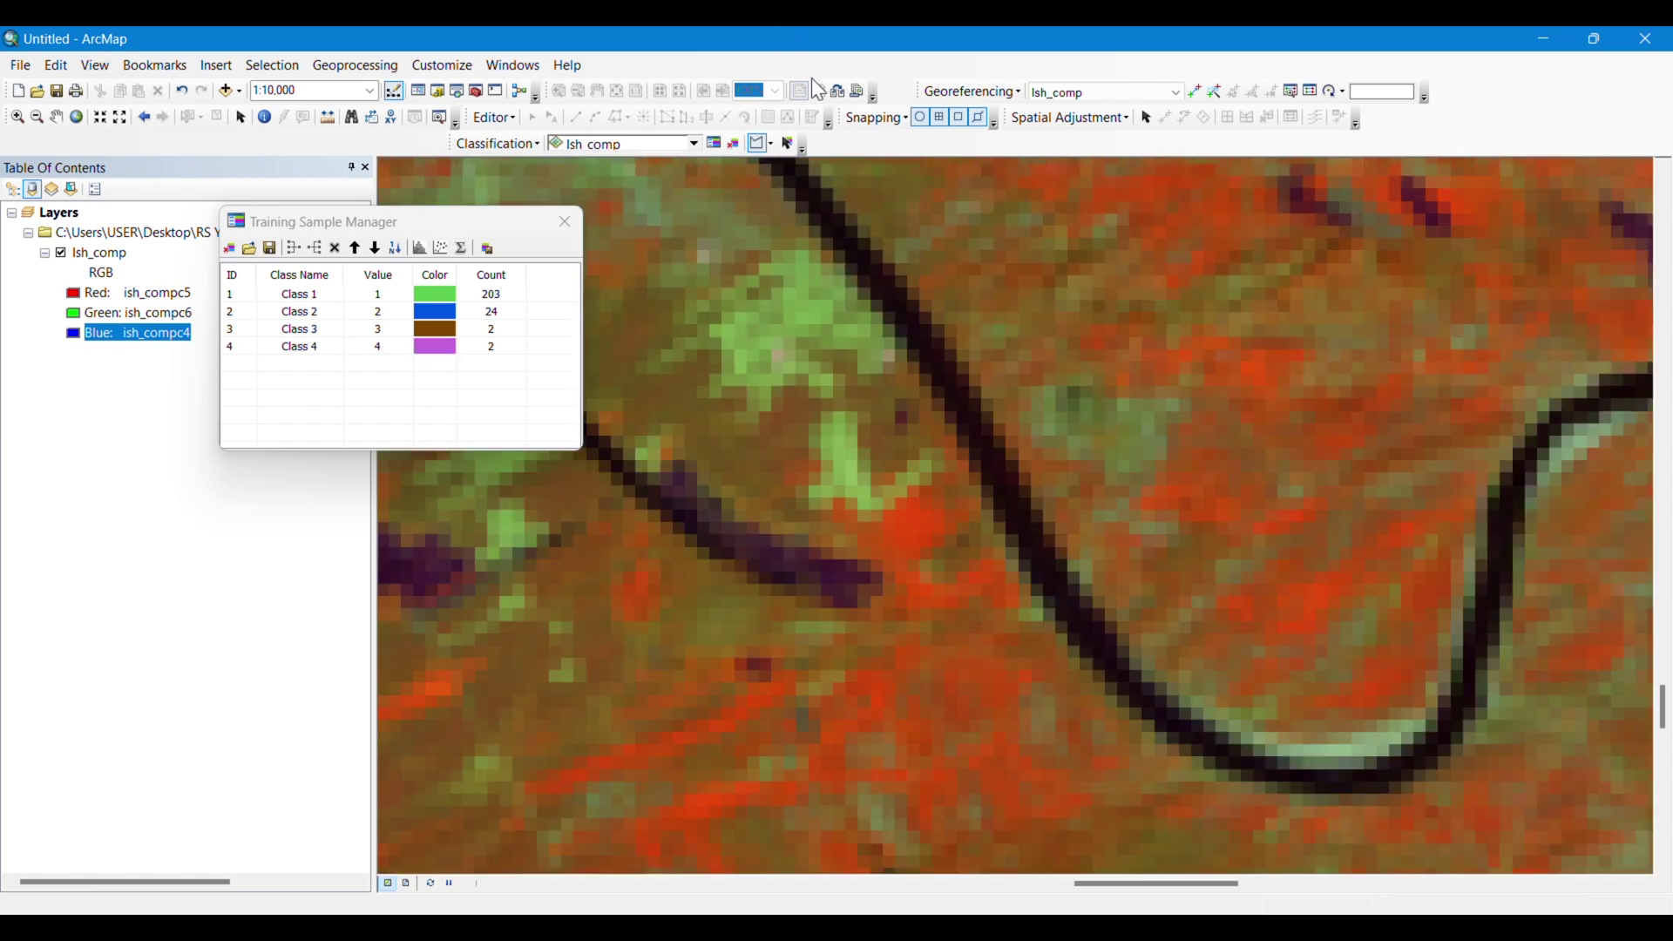
scroll(945, 544, "down", 5)
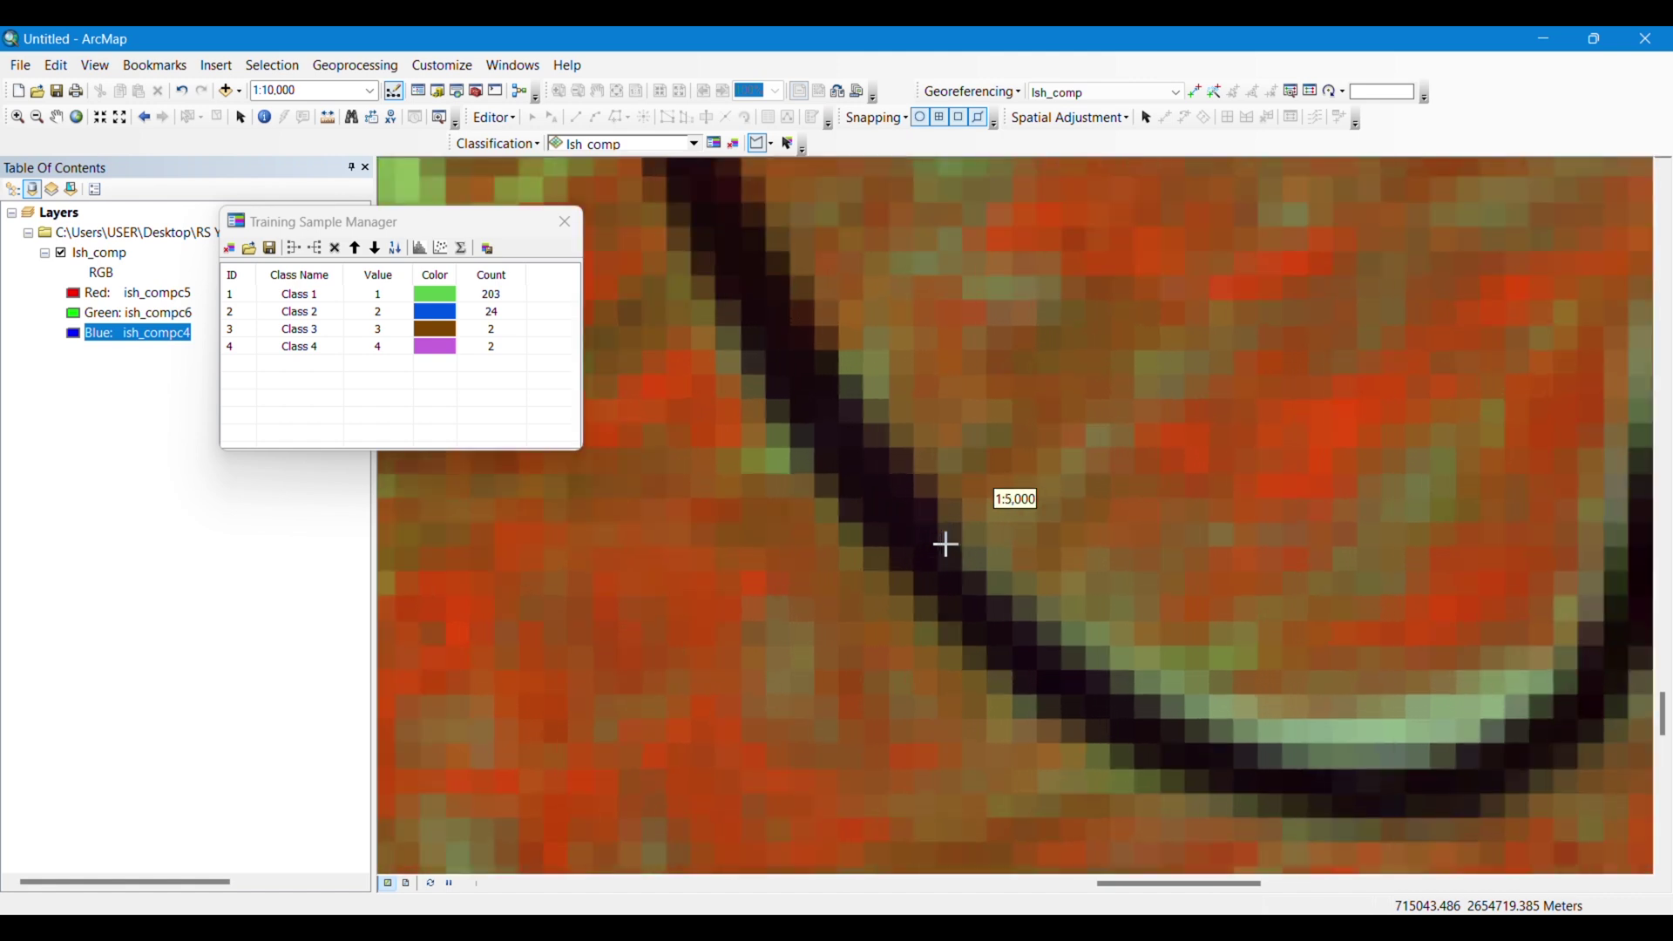
left_click(820, 402)
left_click(895, 513)
double_click(711, 370)
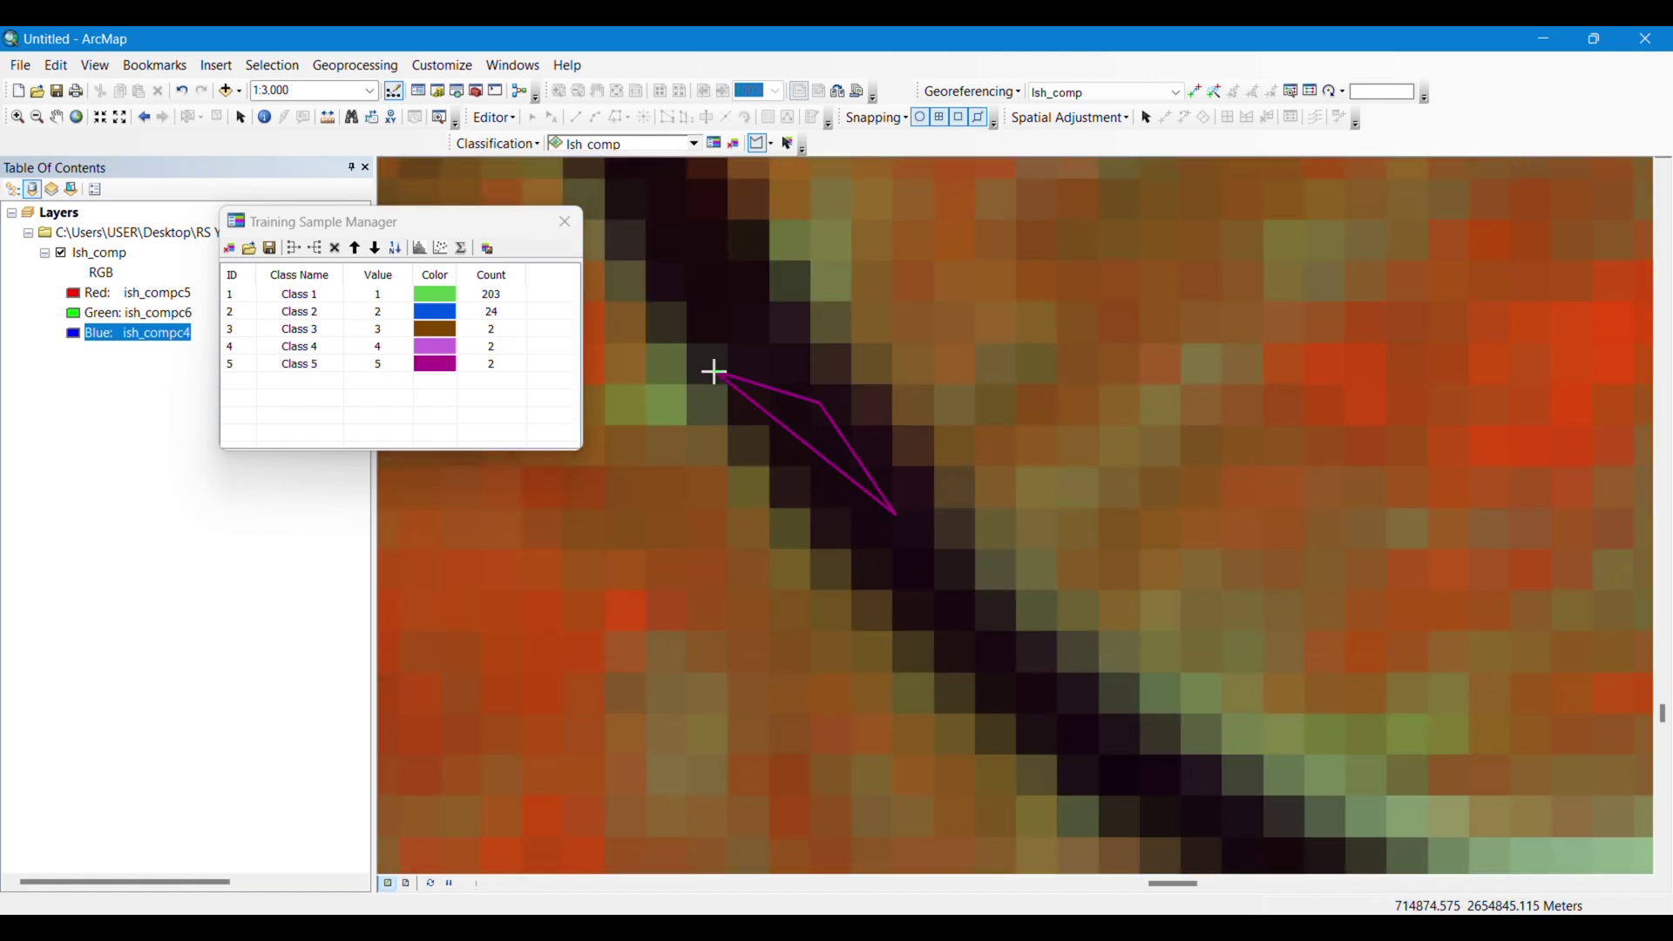
Draw a small triangular training sample on the narrow dark water strip in the northwestern part of the raster.
scroll(1104, 604, "up", 6)
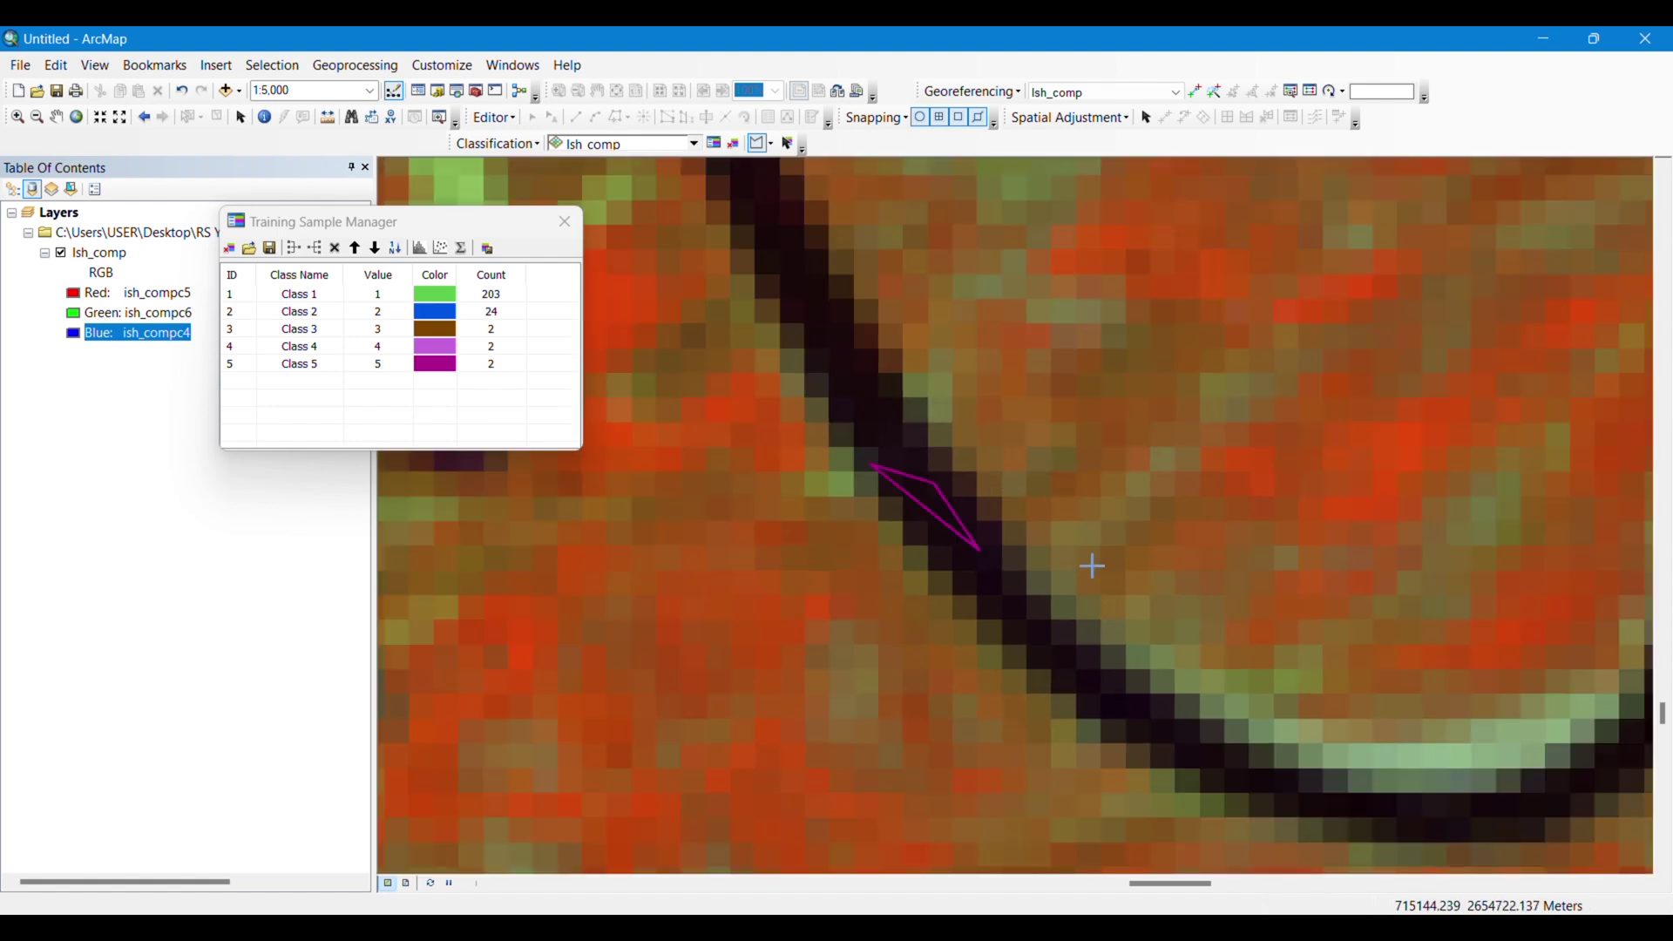
scroll(1097, 576, "up", 2)
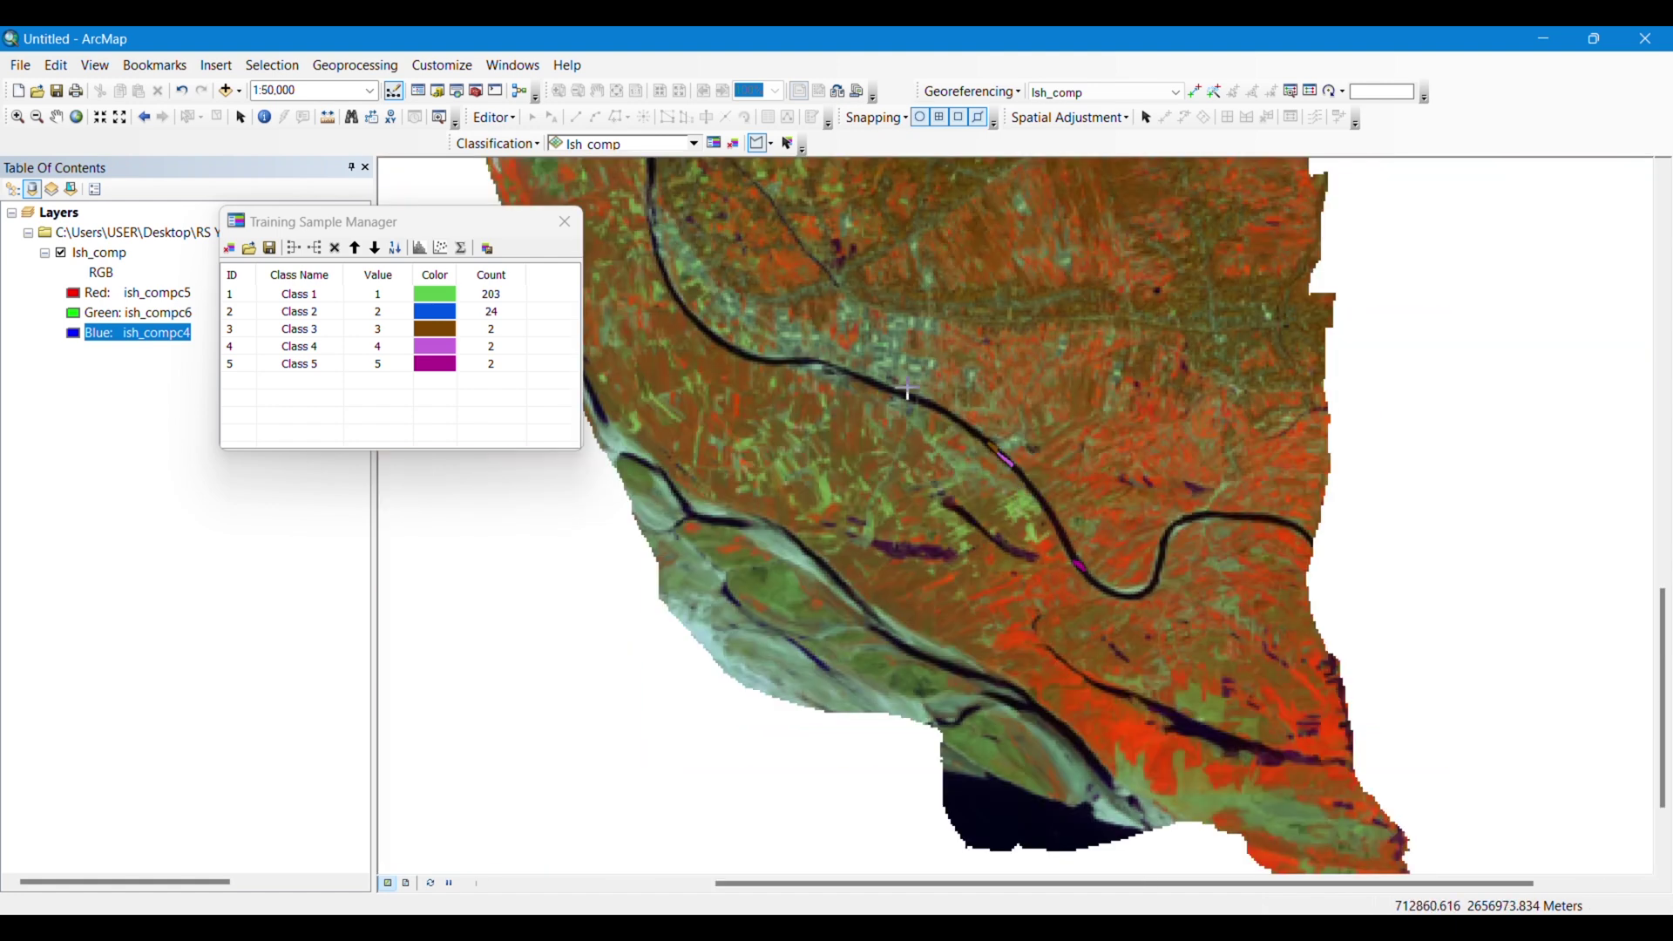
scroll(969, 396, "down", 4)
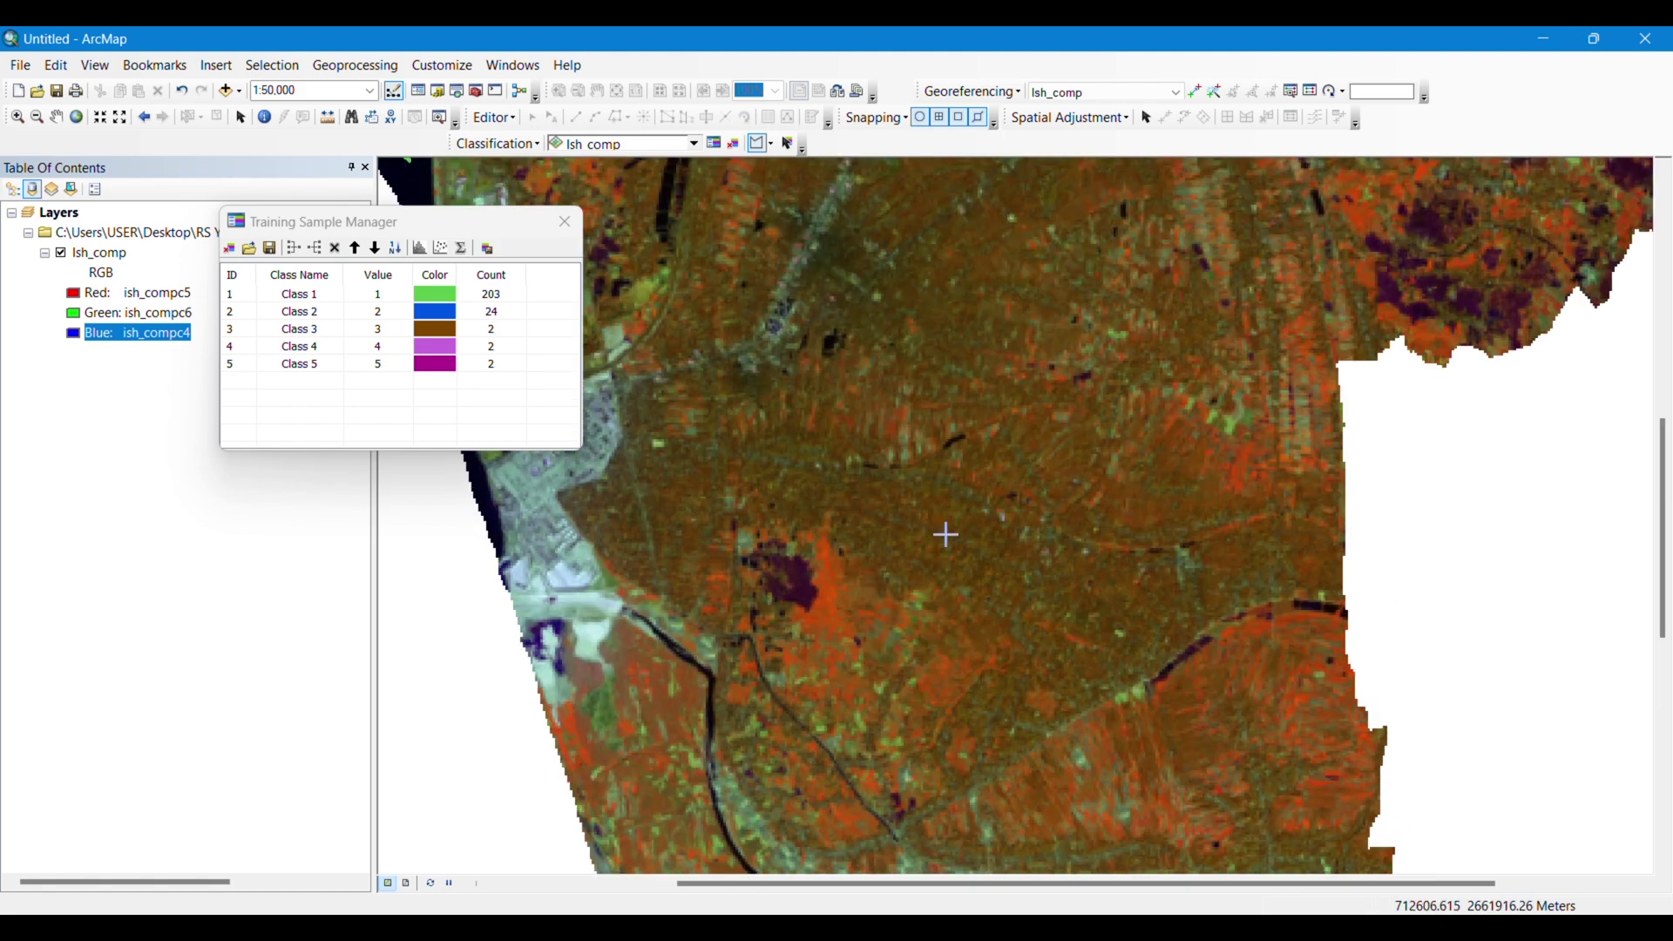
left_click_drag(946, 534, 1098, 778)
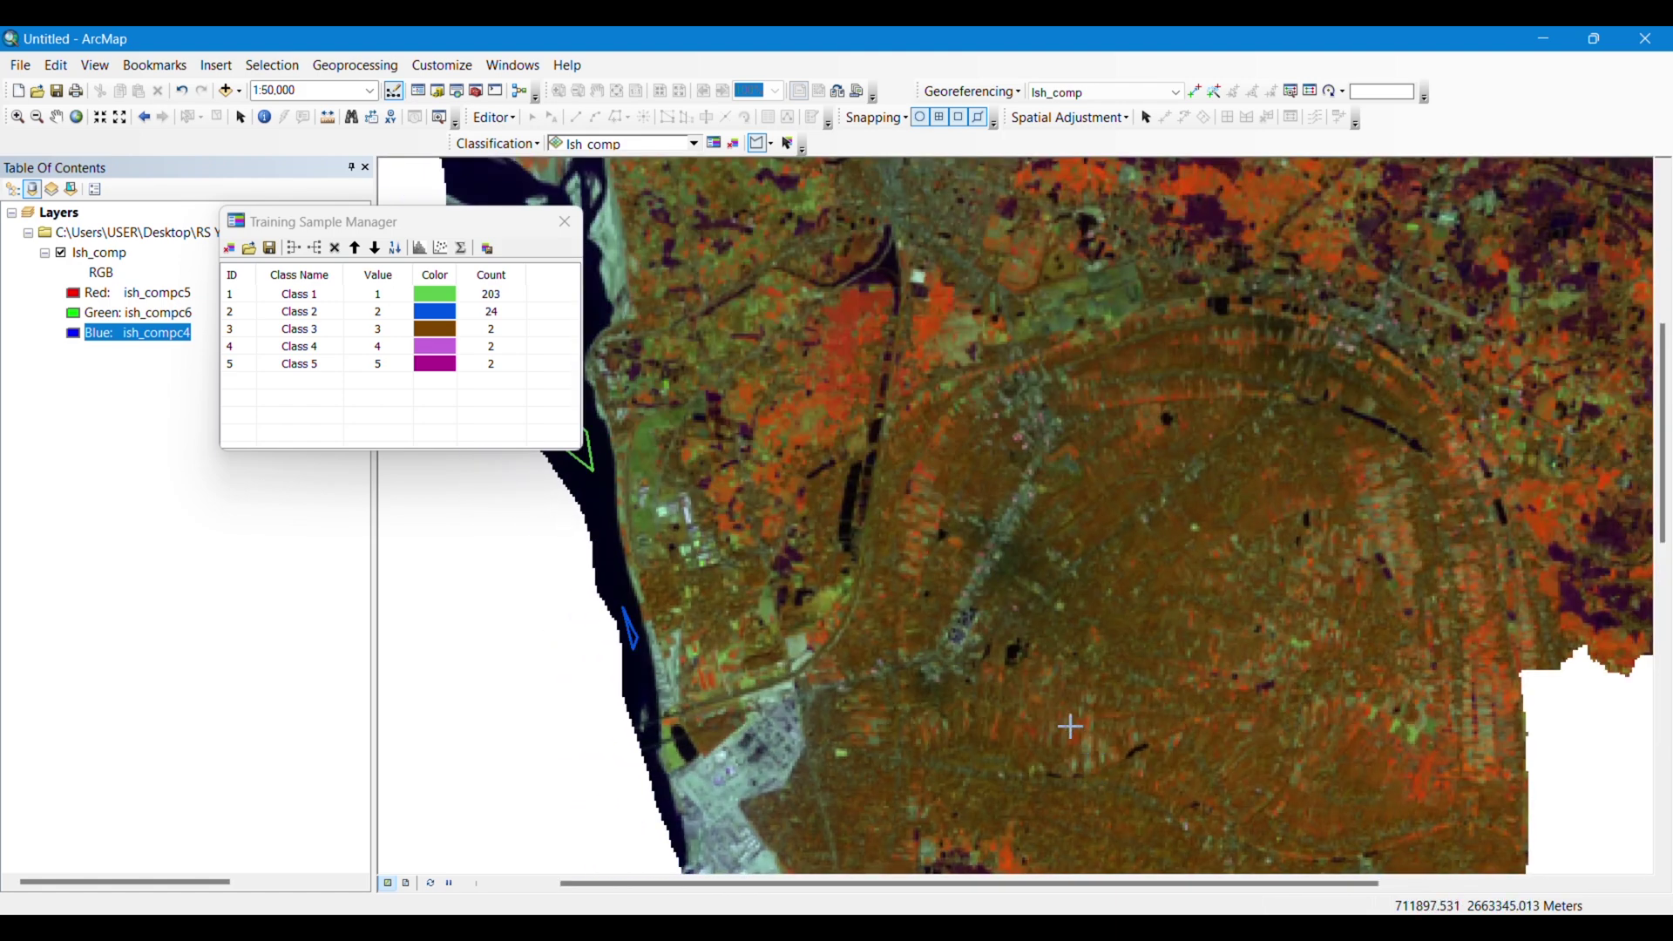
scroll(852, 254, "down", 4)
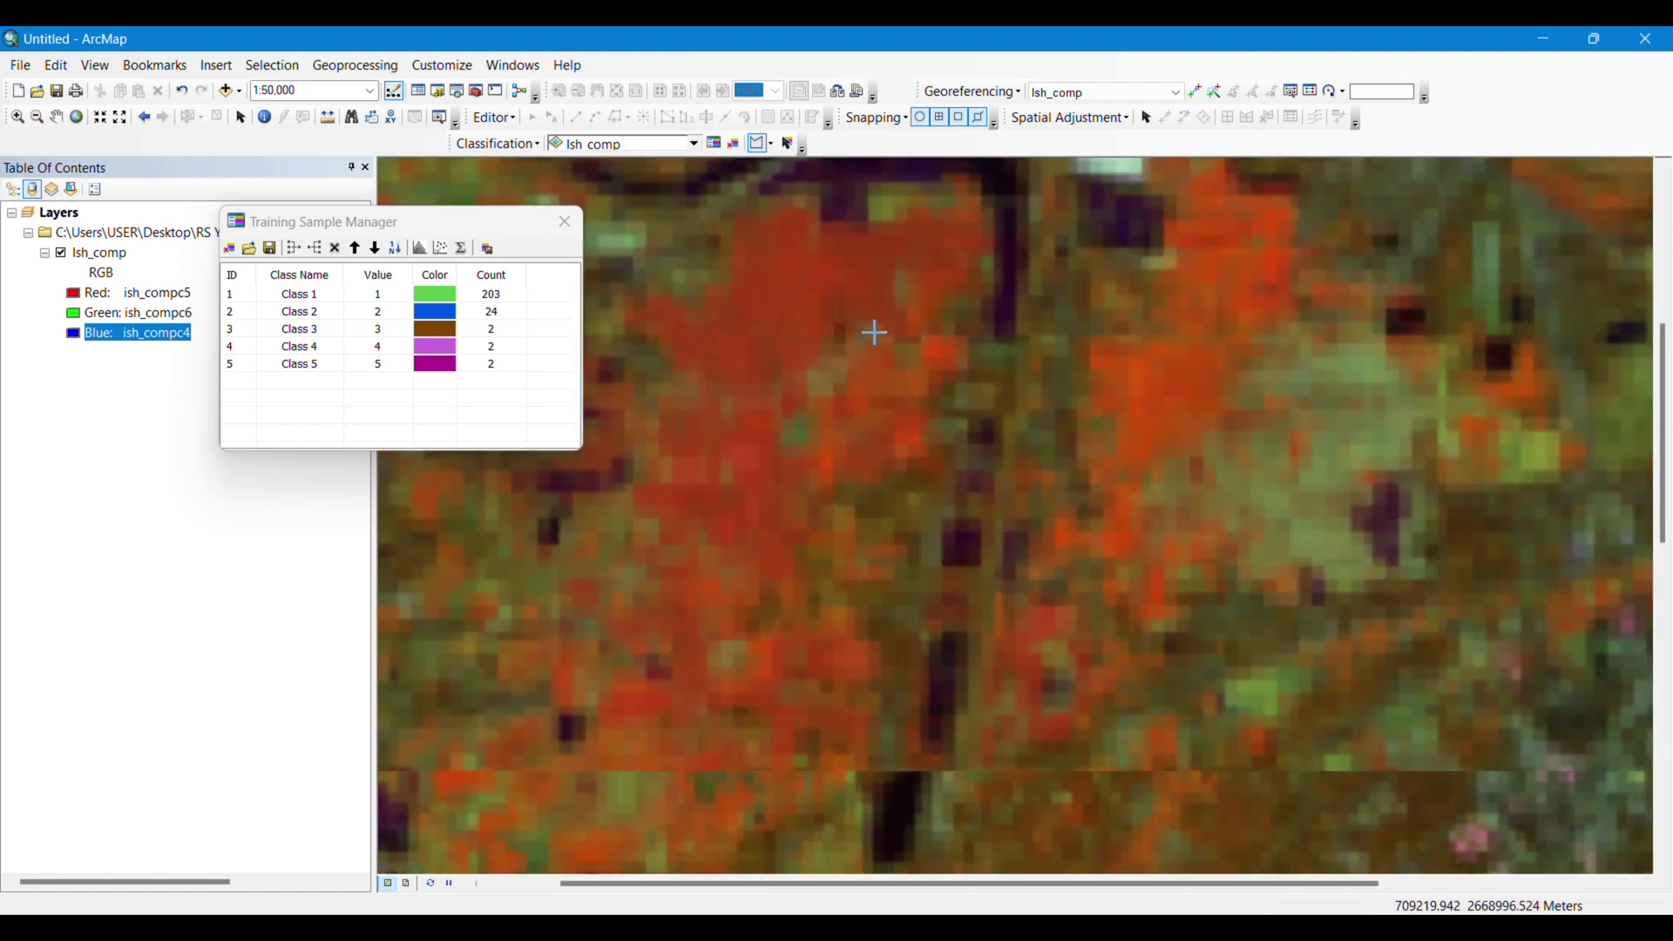
left_click_drag(1012, 291, 835, 622)
left_click(890, 288)
left_click(853, 359)
double_click(890, 364)
scroll(1110, 848, "down", 3)
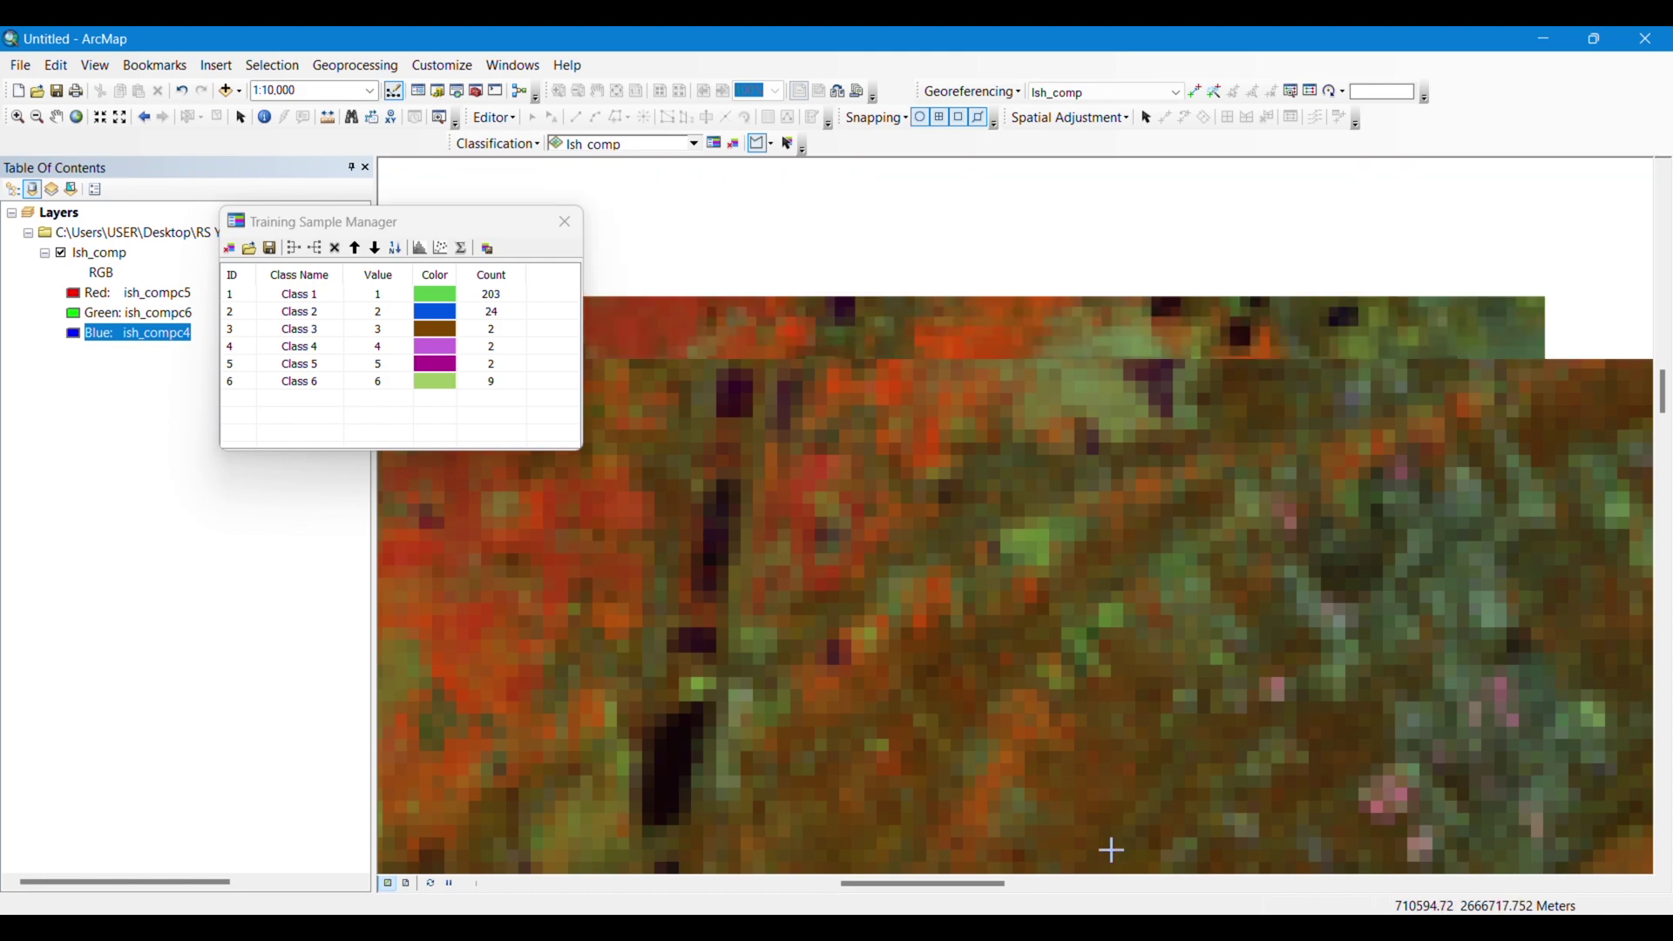
Merge all six water training samples into a single class.
scroll(1000, 558, "up", 1)
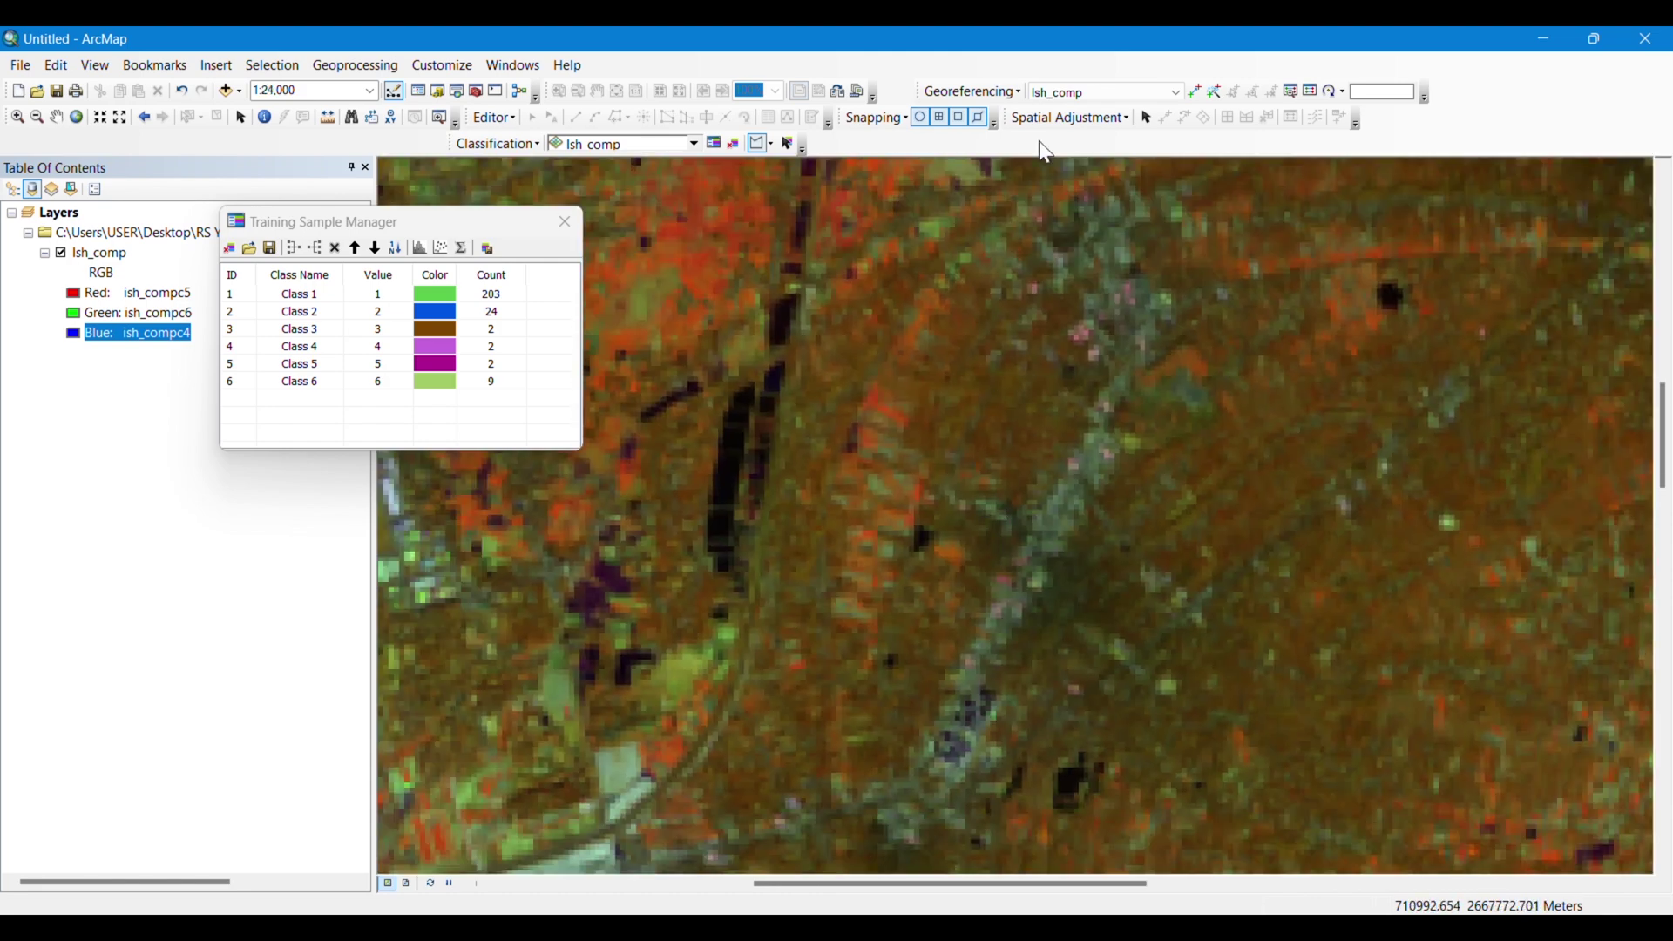
scroll(934, 250, "down", 1)
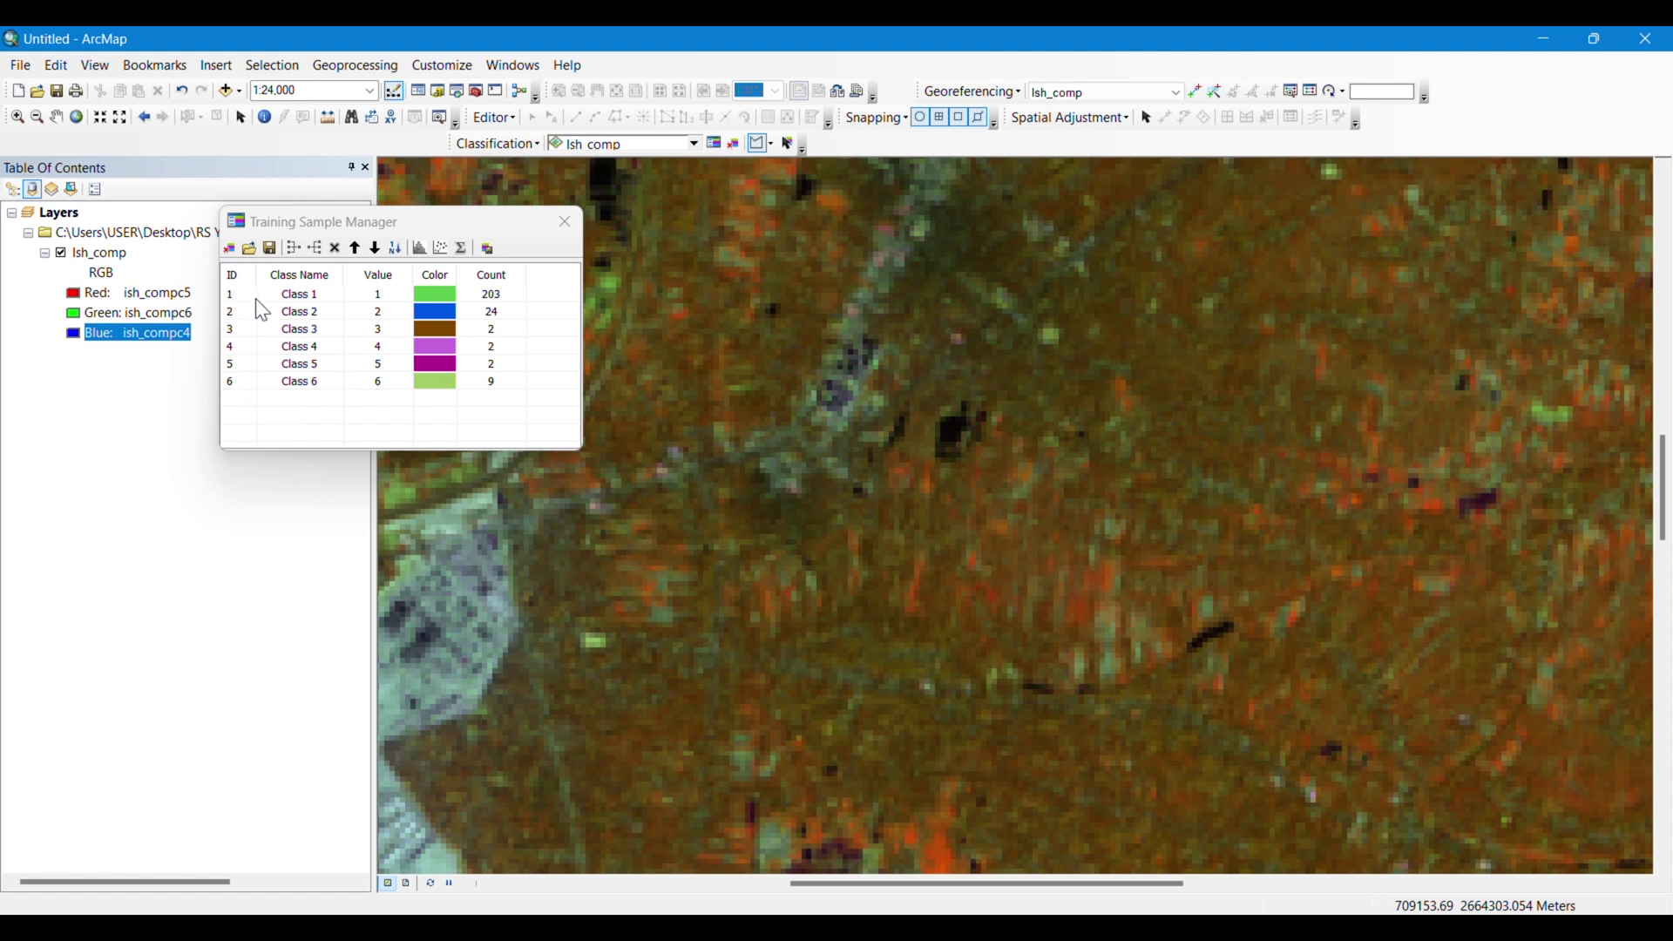
left_click(290, 249)
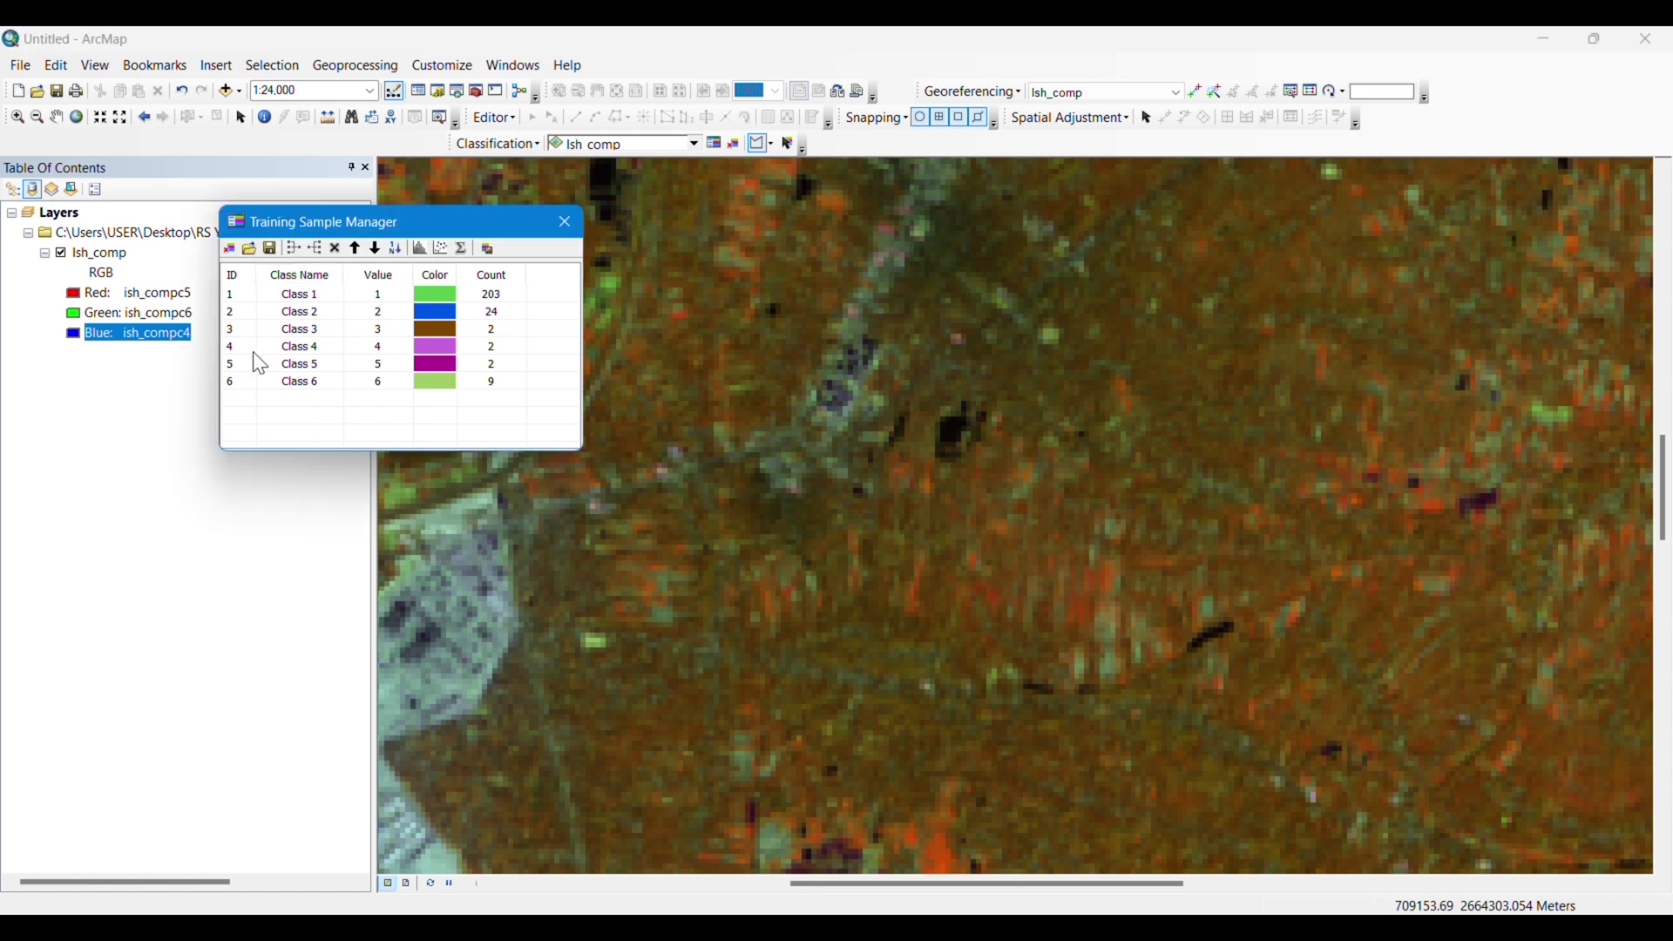
left_click_drag(265, 382, 243, 294)
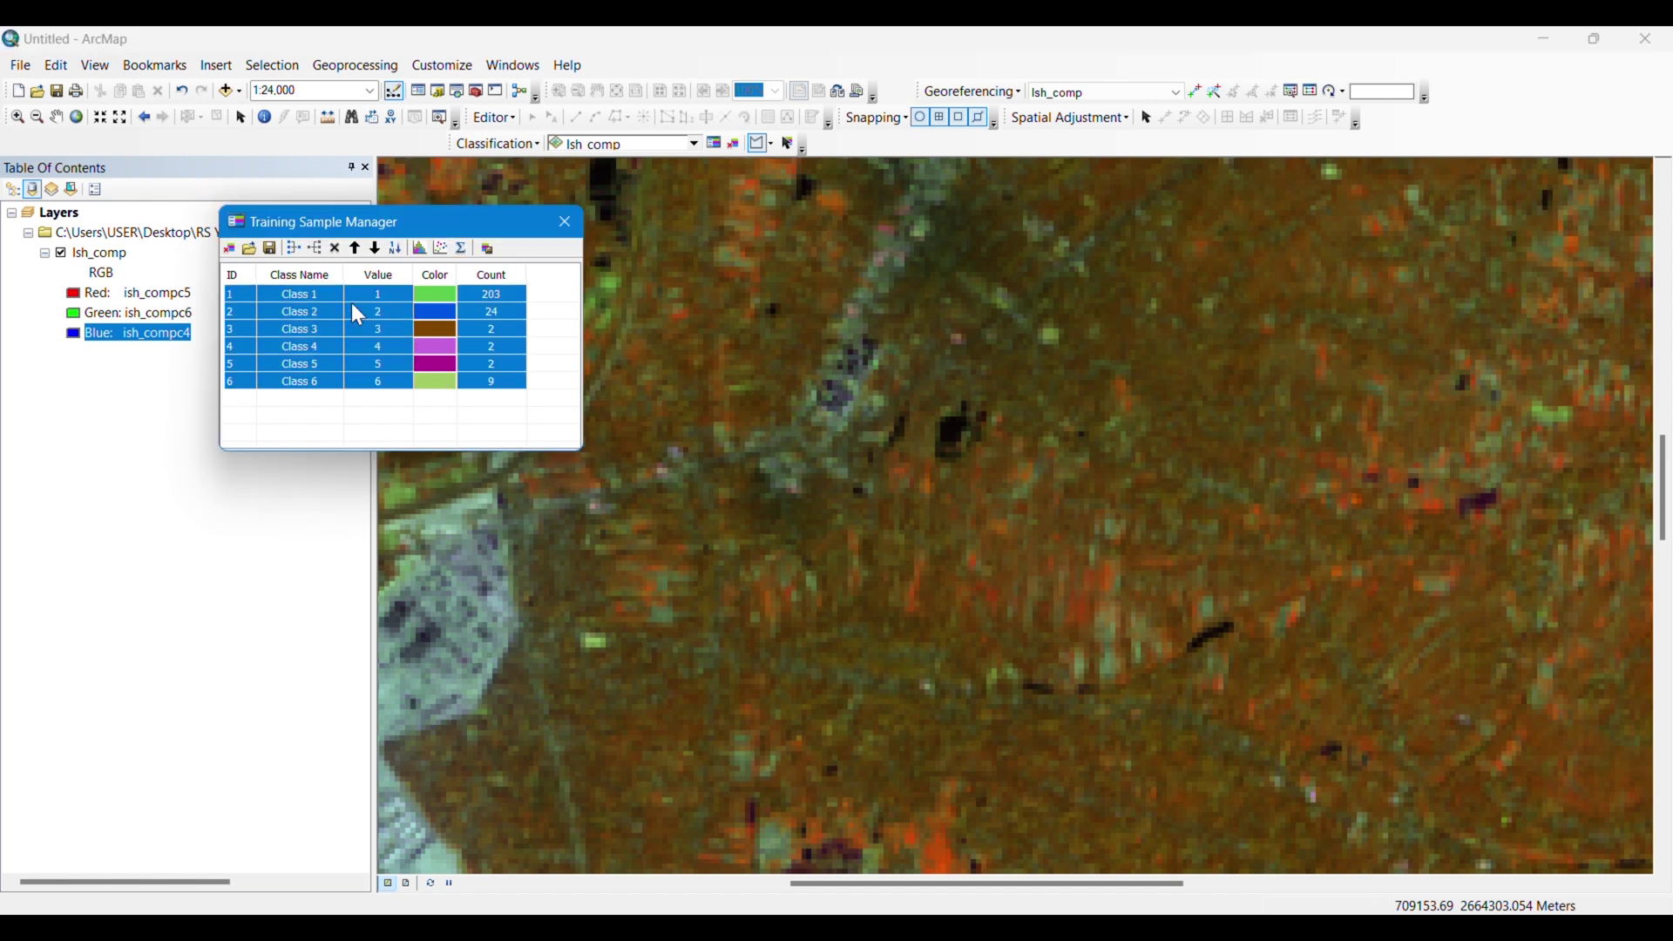
left_click_drag(546, 293, 489, 406)
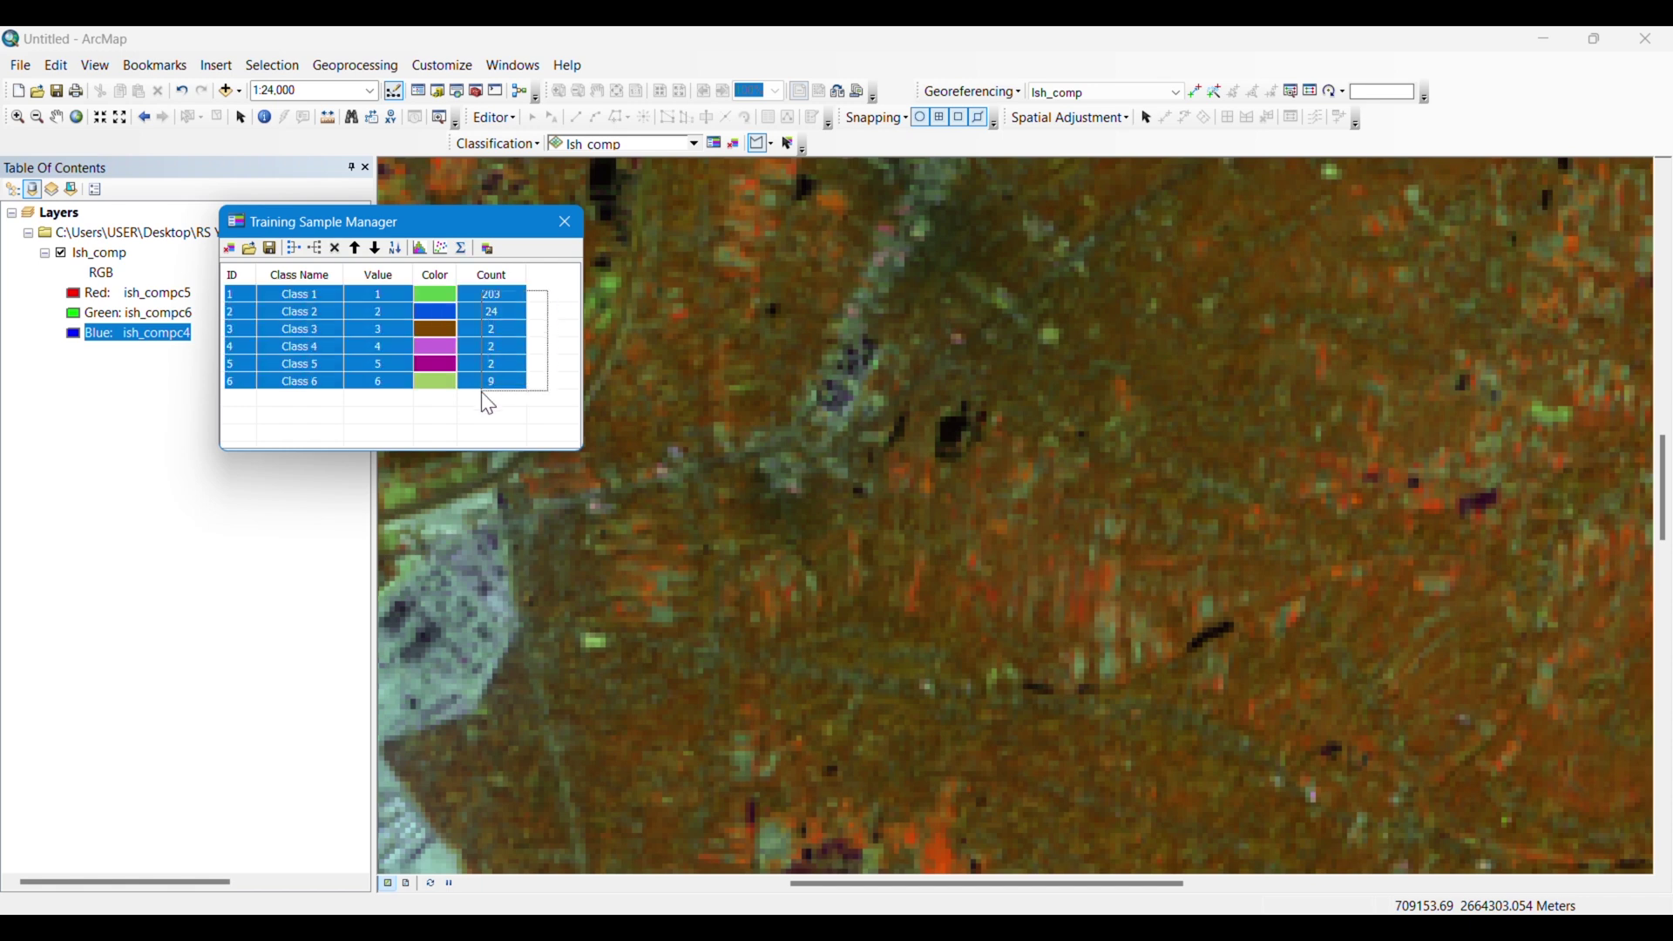
left_click(290, 247)
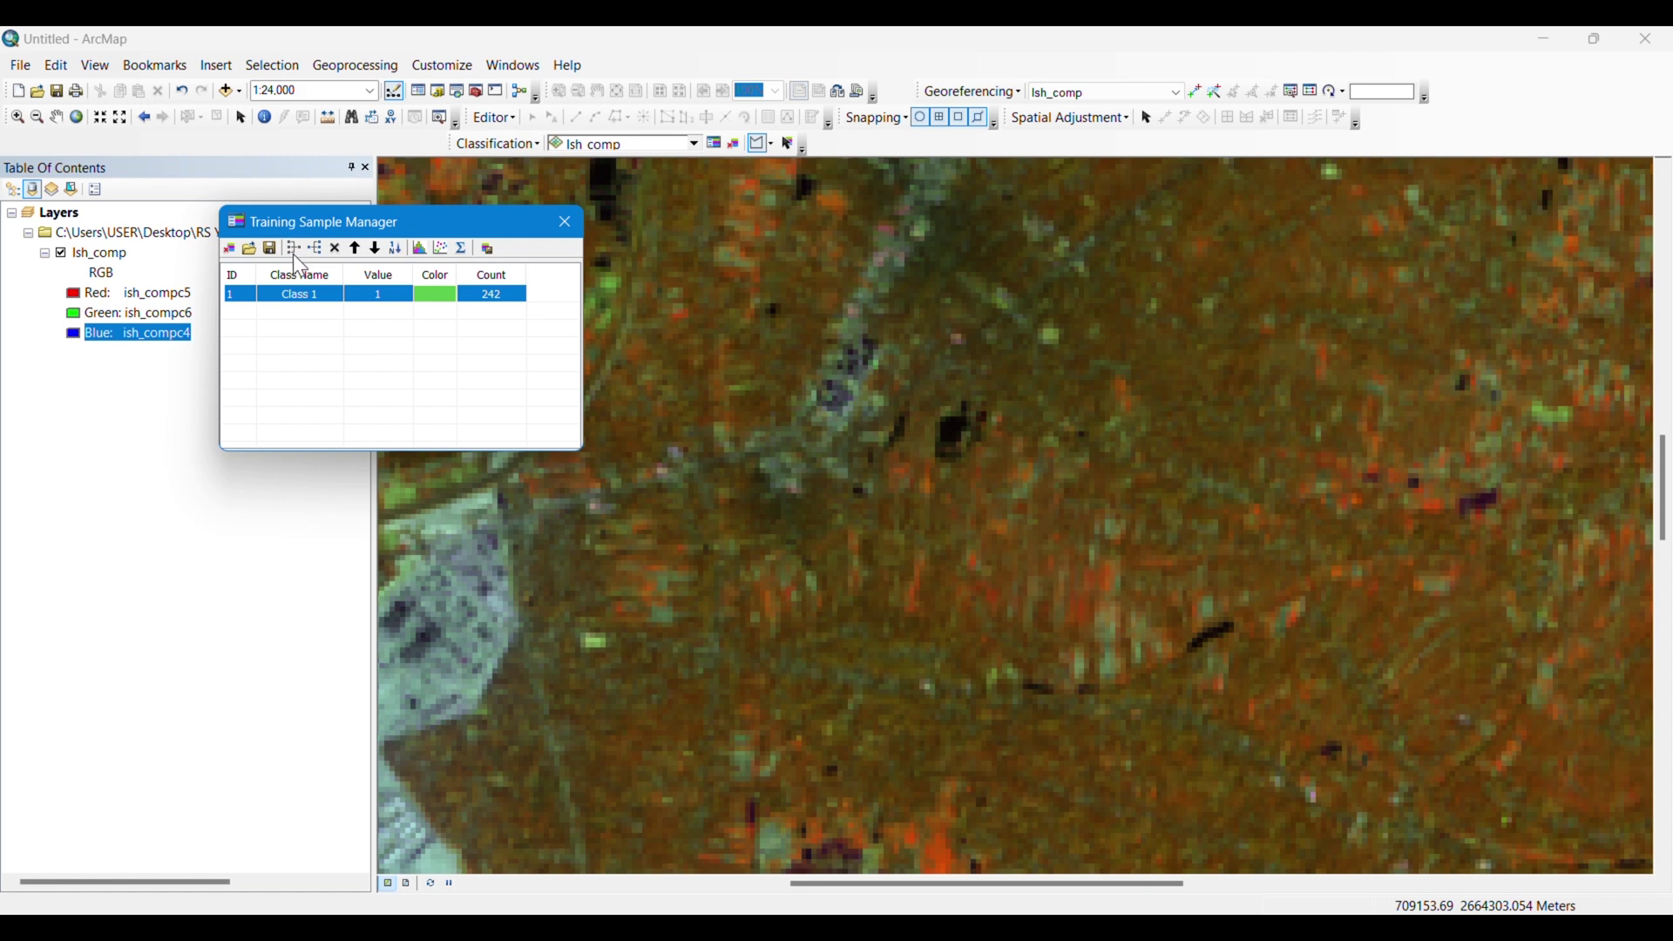
Rename the merged training class as Waterbodies.
double_click(314, 297)
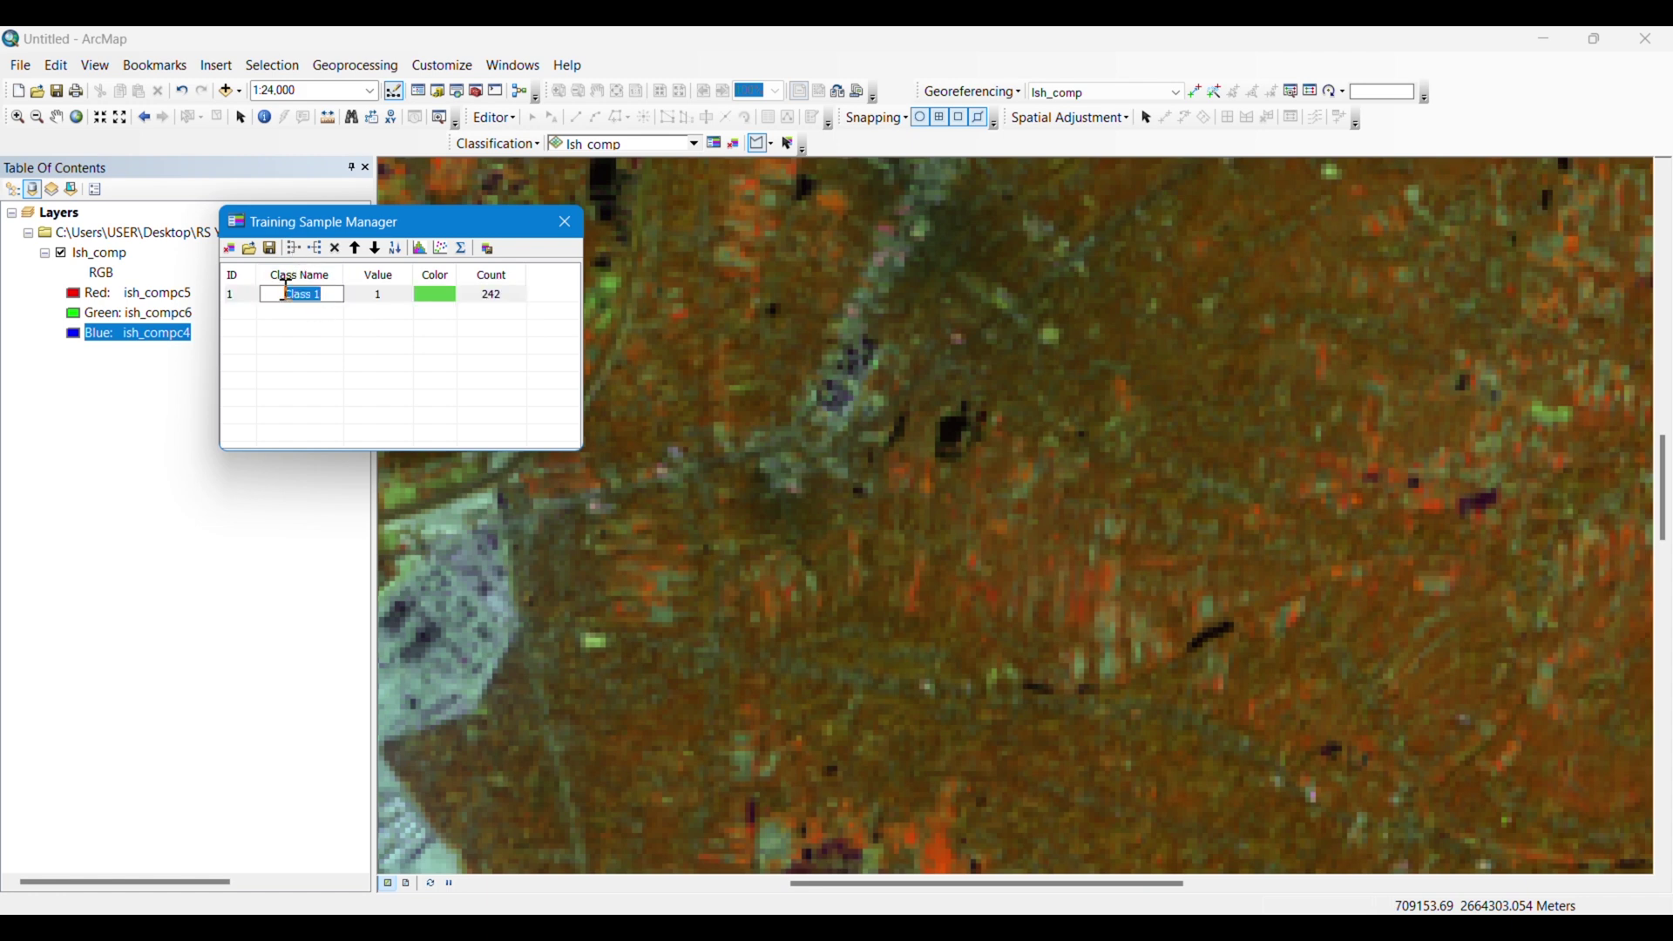
type("Waterbodies")
left_click(282, 332)
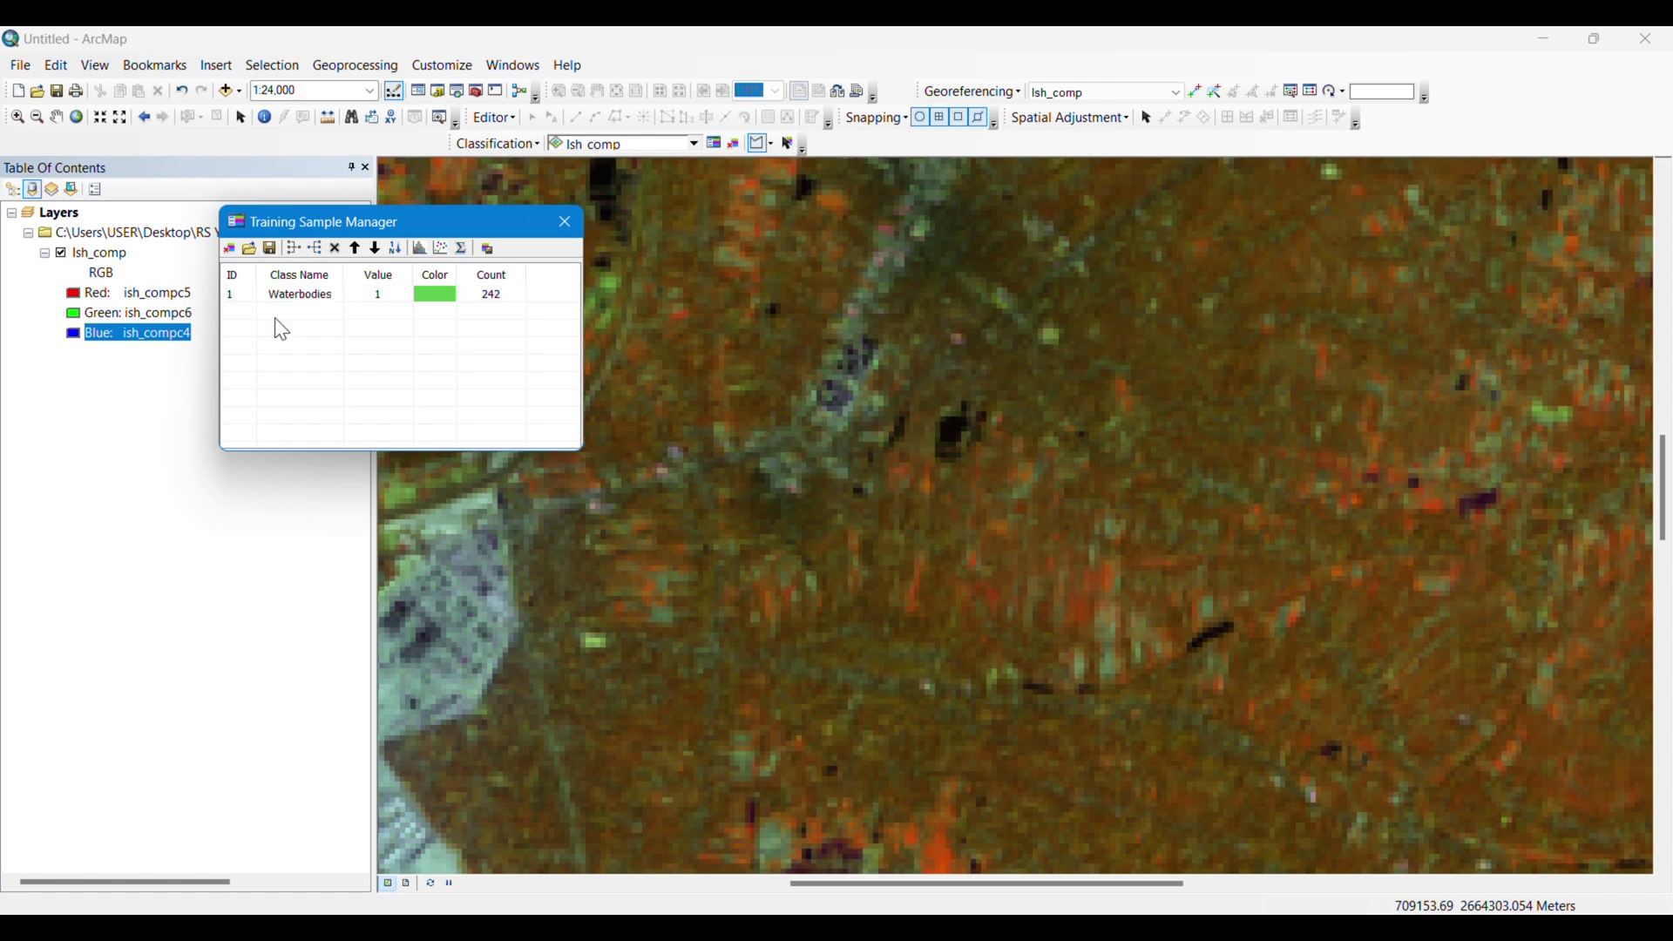
Consult the Landsat 8 band combinations chart and display Ish_comp as False Color (urban) 7-6-4, with ish_compc7 in the red channel.
scroll(941, 547, "up", 3)
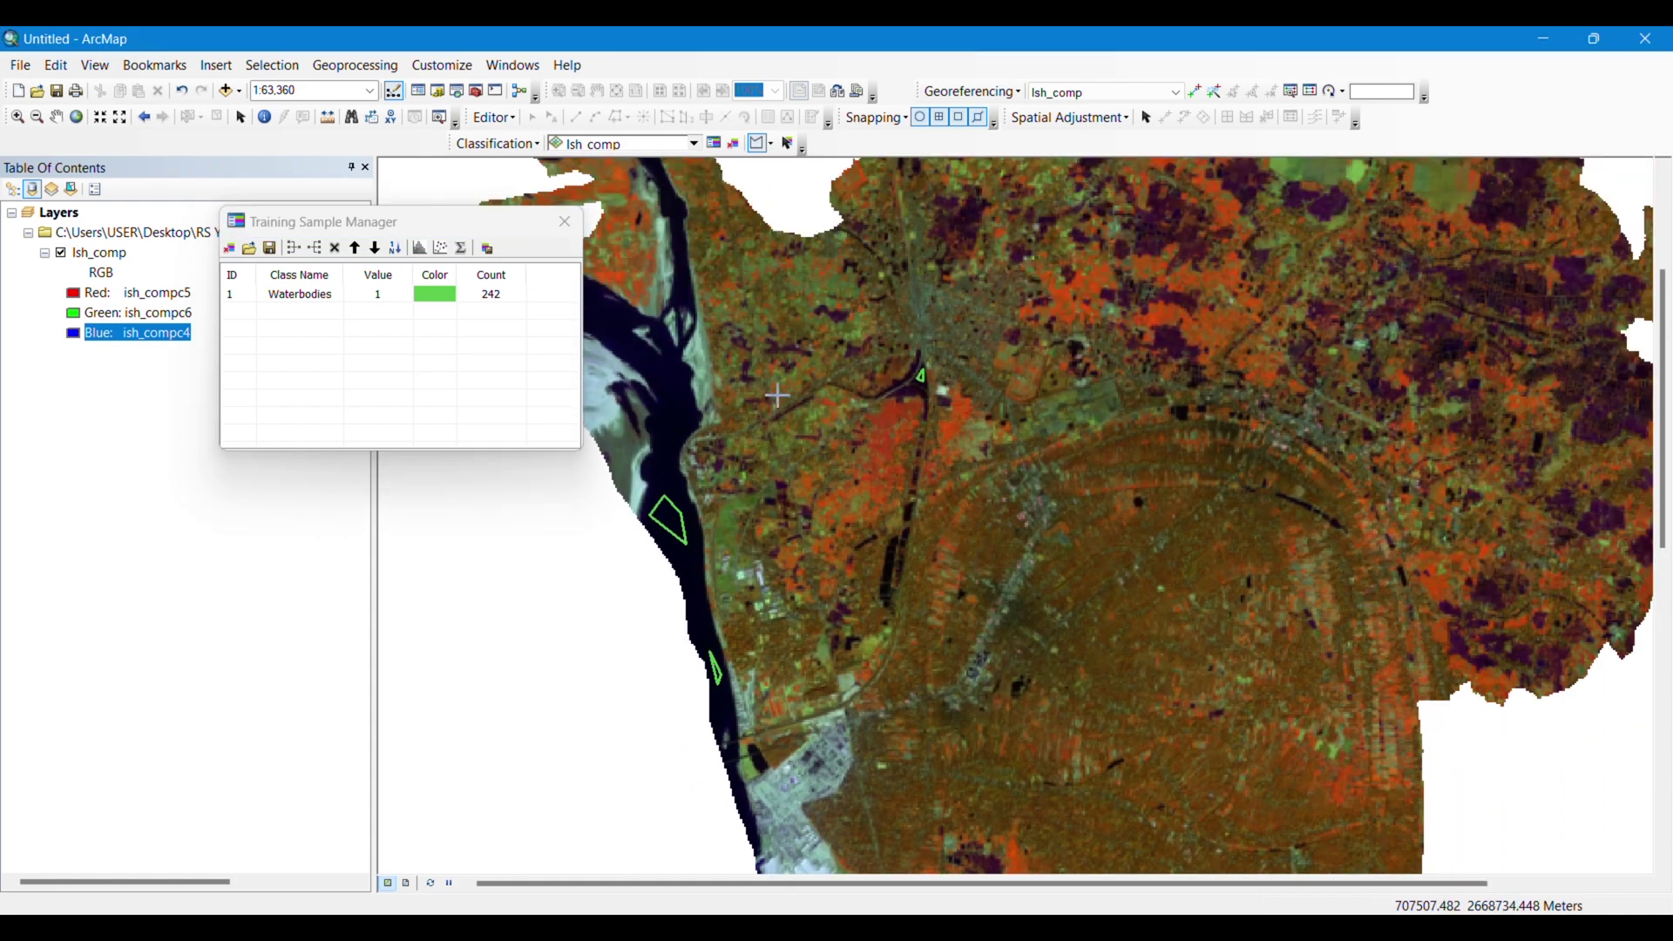
left_click_drag(836, 534, 872, 303)
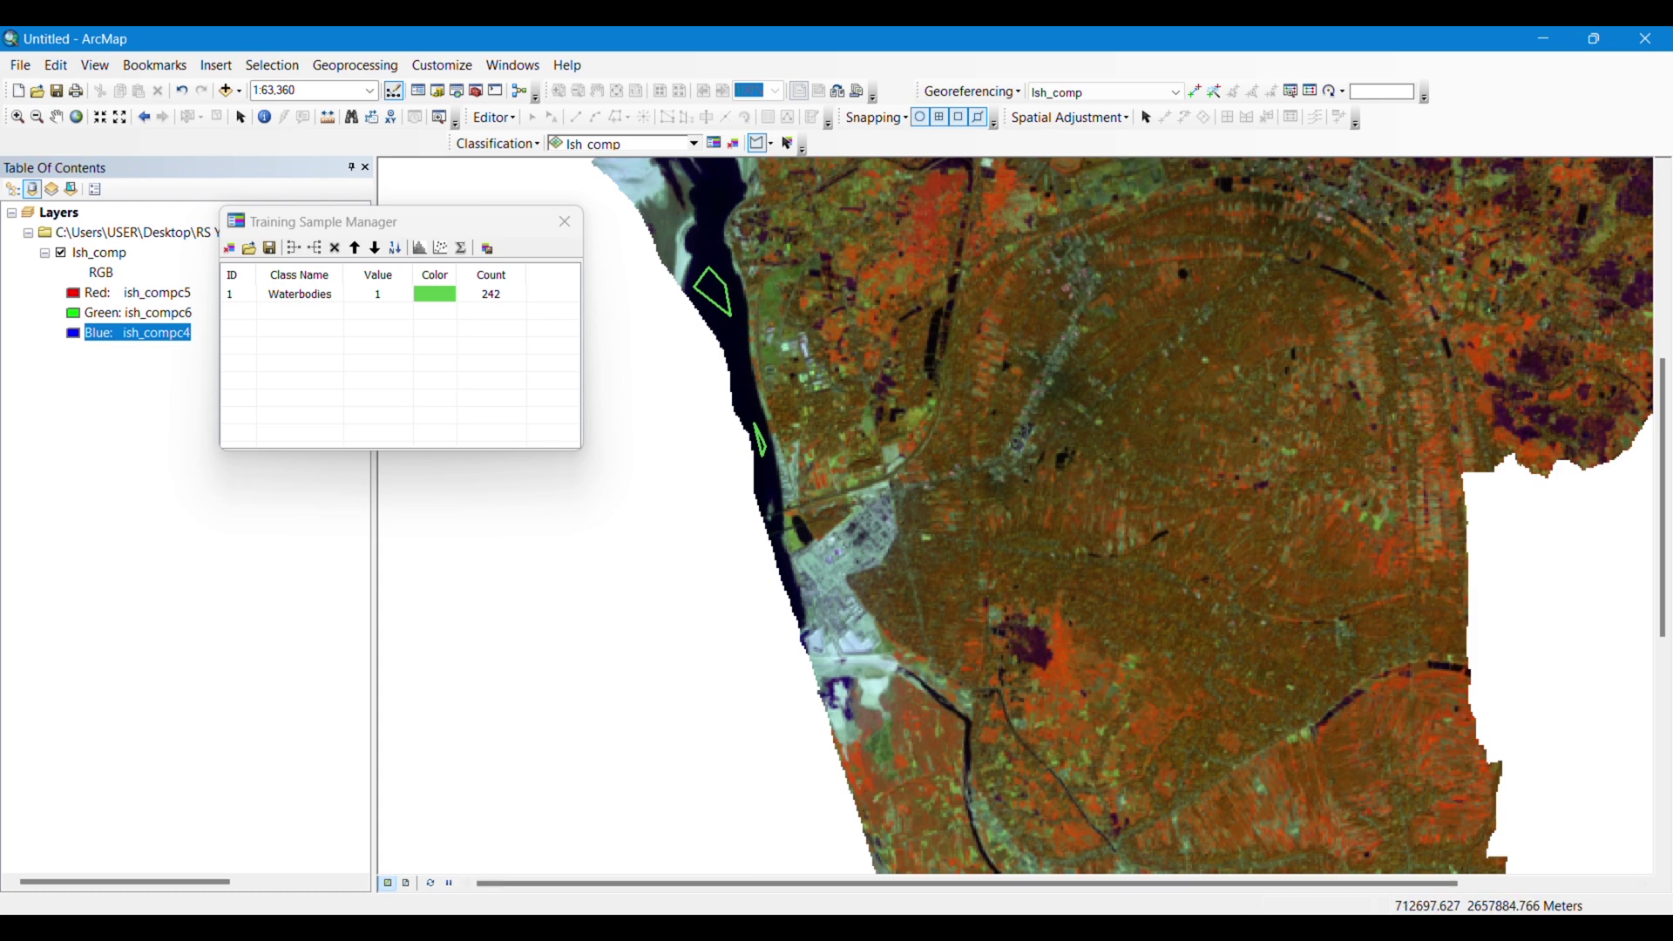
left_click(1198, 749)
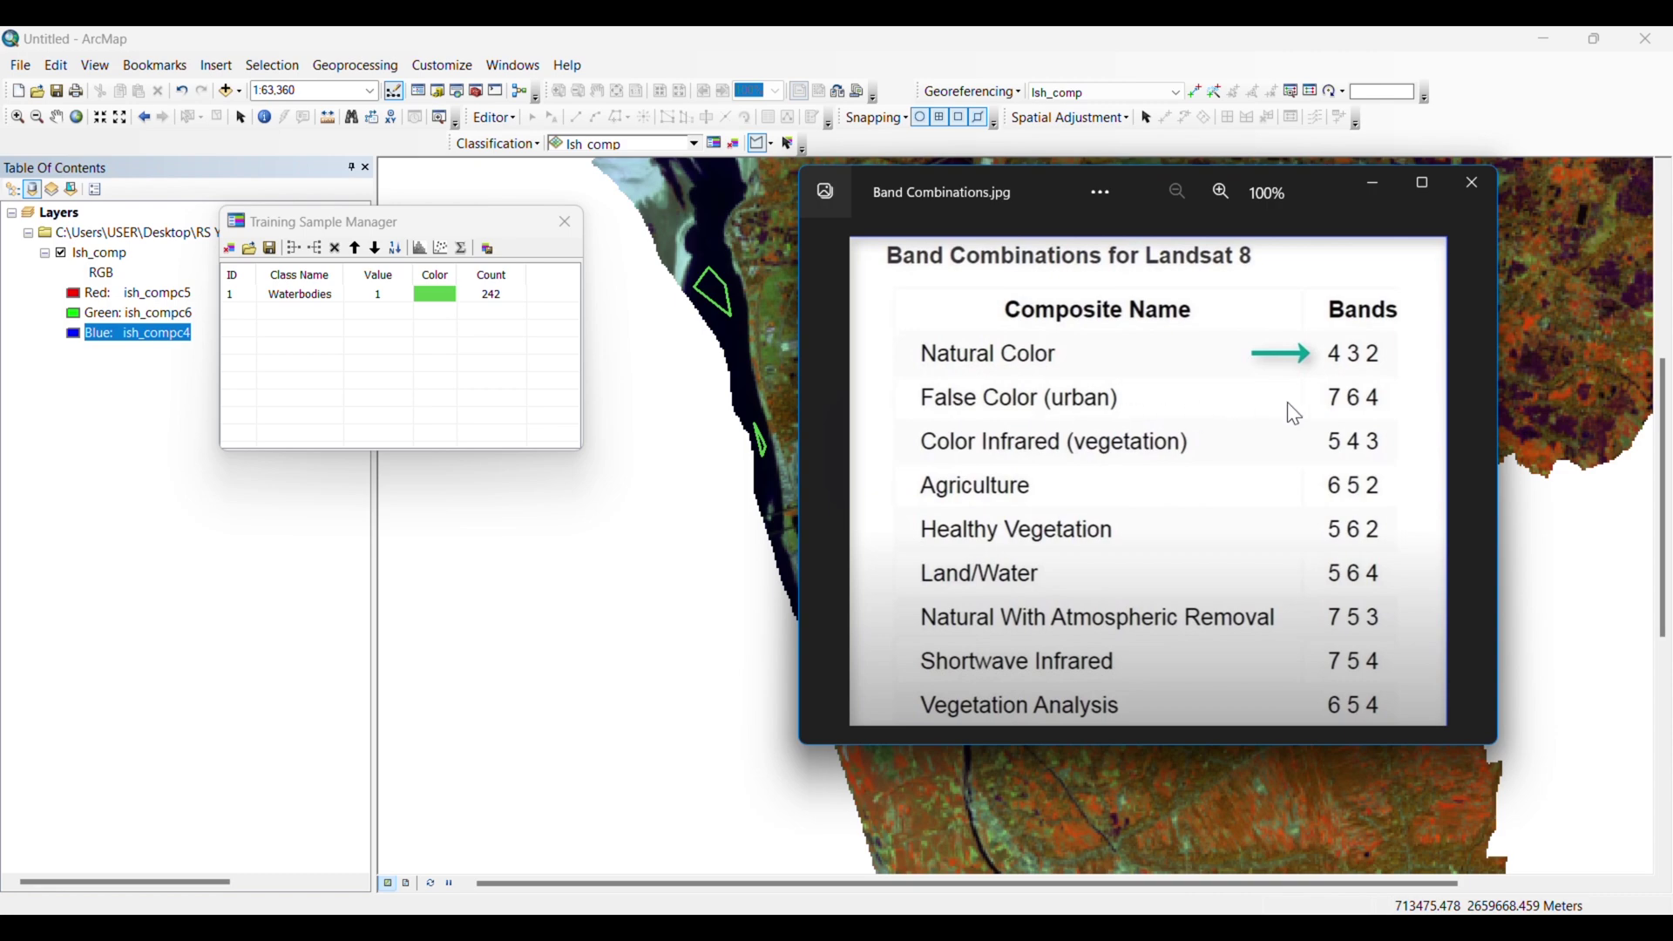
left_click(1374, 183)
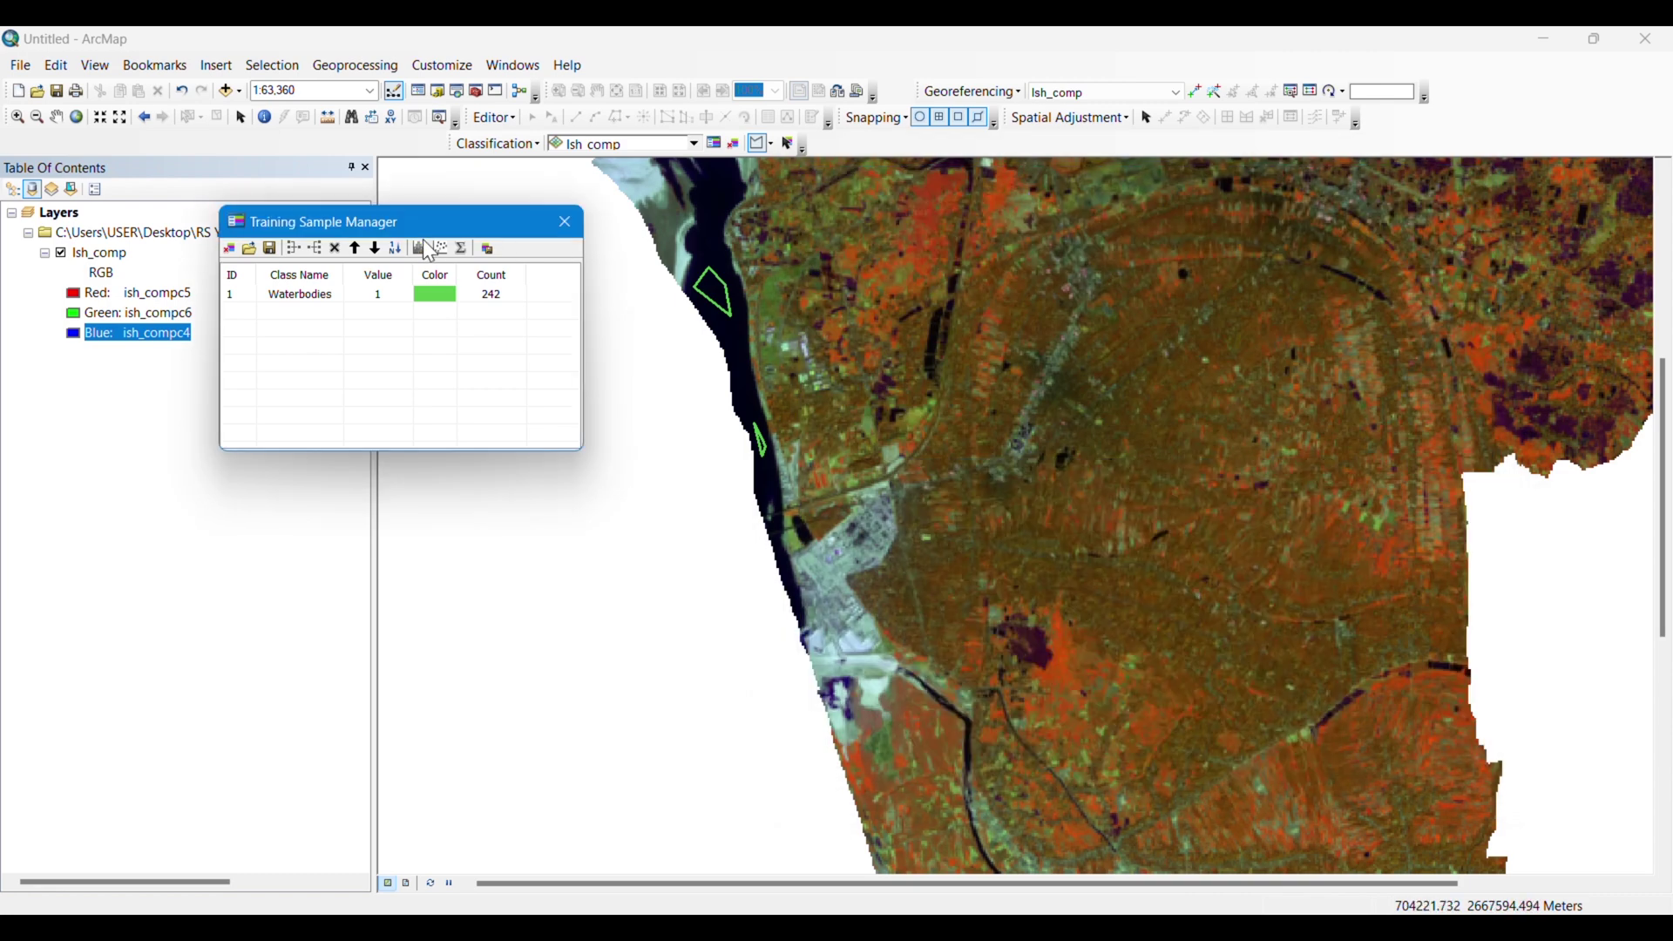
left_click_drag(420, 228, 555, 229)
left_click(87, 295)
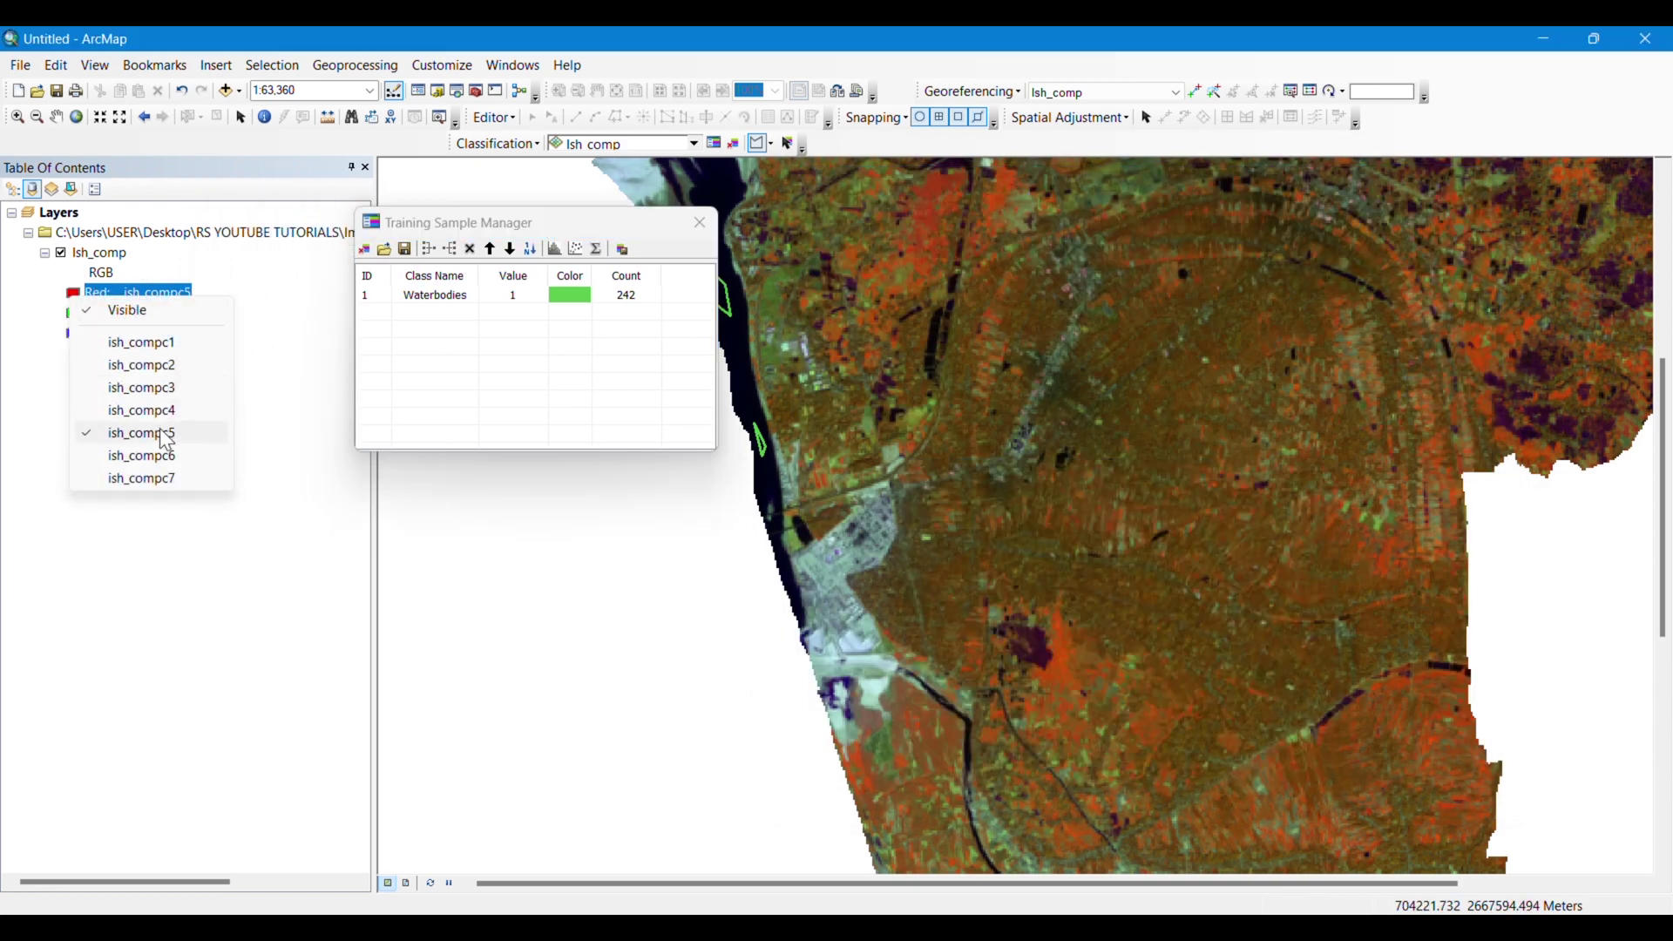
left_click(149, 477)
left_click(92, 313)
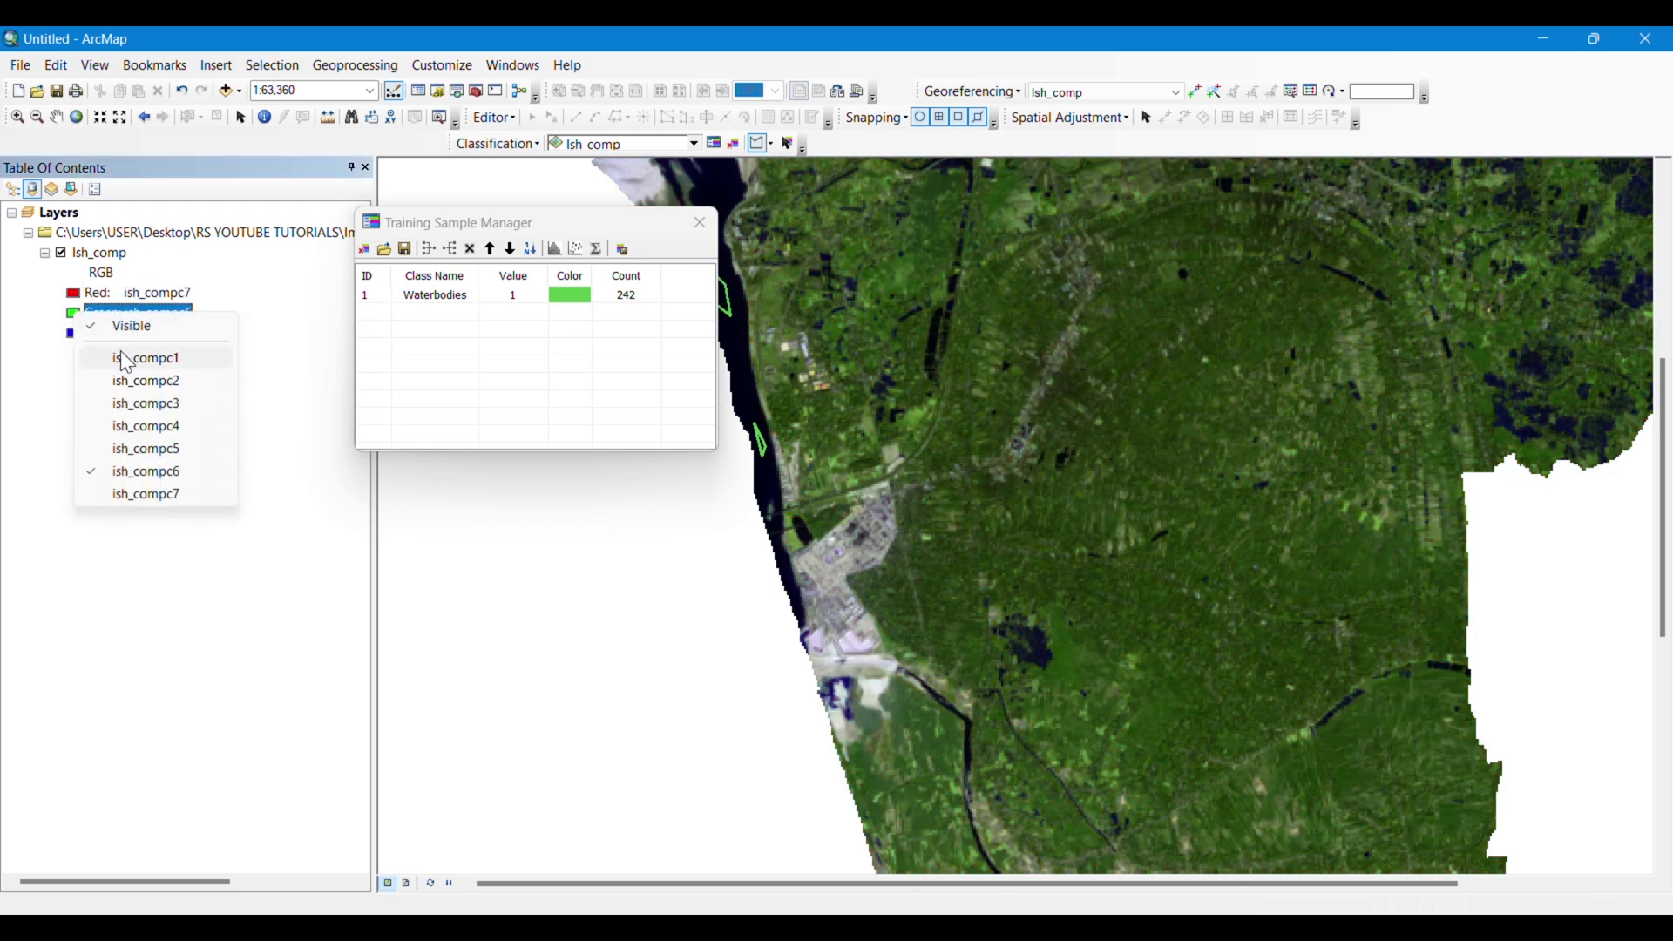
left_click(85, 340)
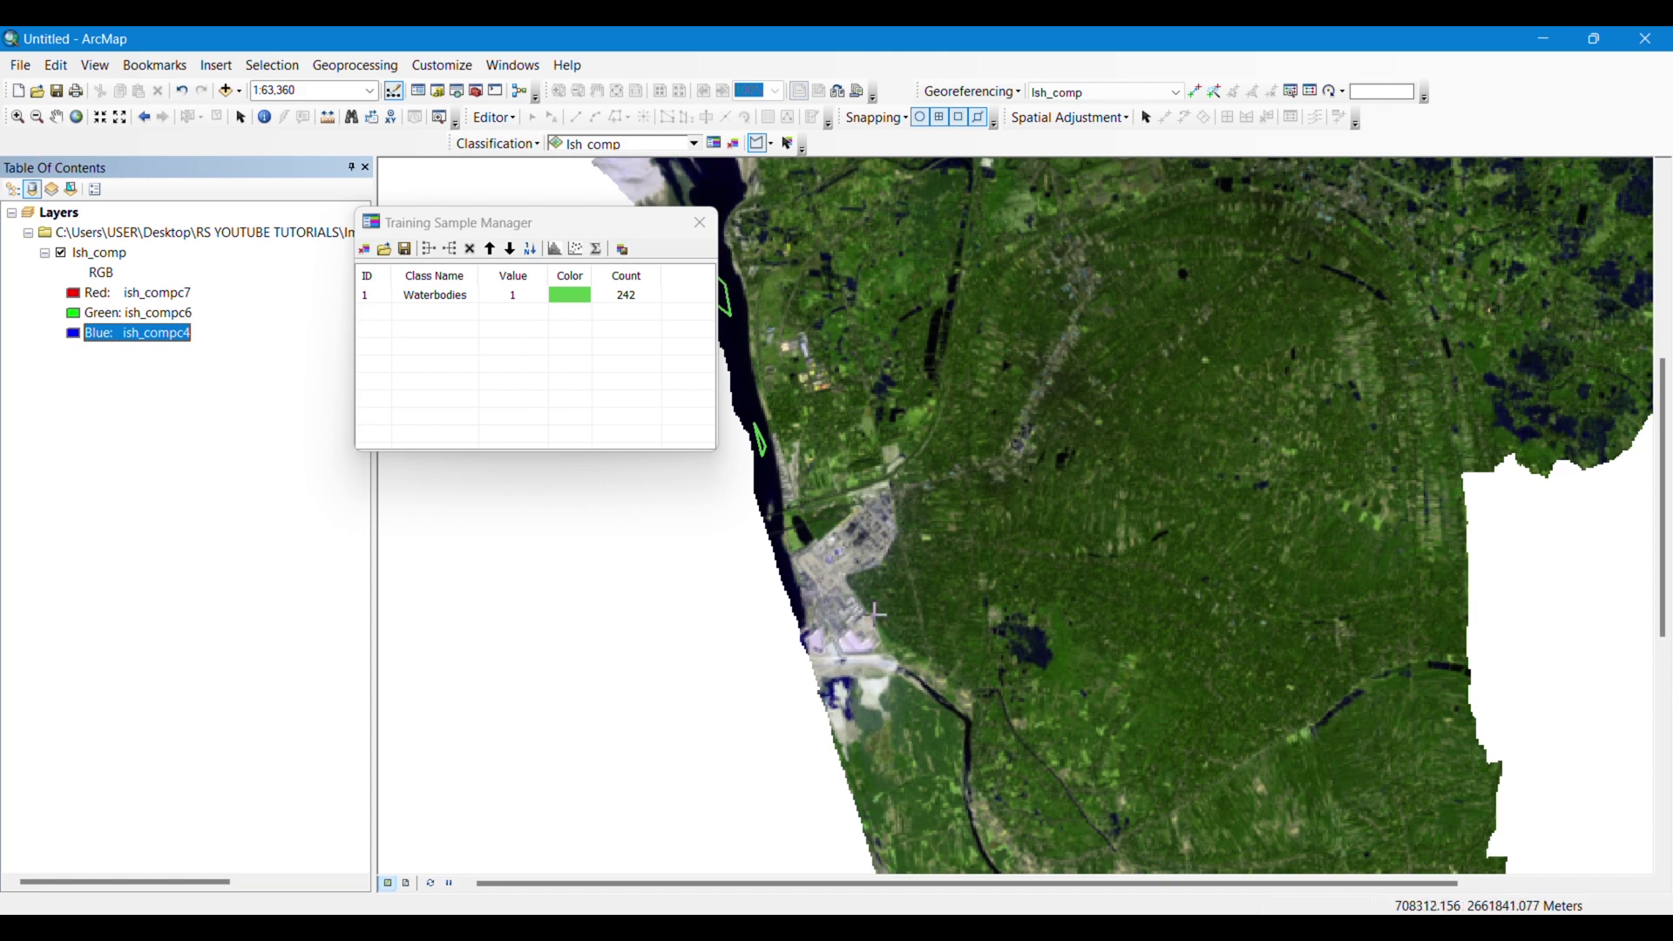
Draw a triangular training sample on the pale pinkish patch at the southern end of the large riverside built-up area.
scroll(869, 616, "up", 1)
scroll(869, 616, "up", 3)
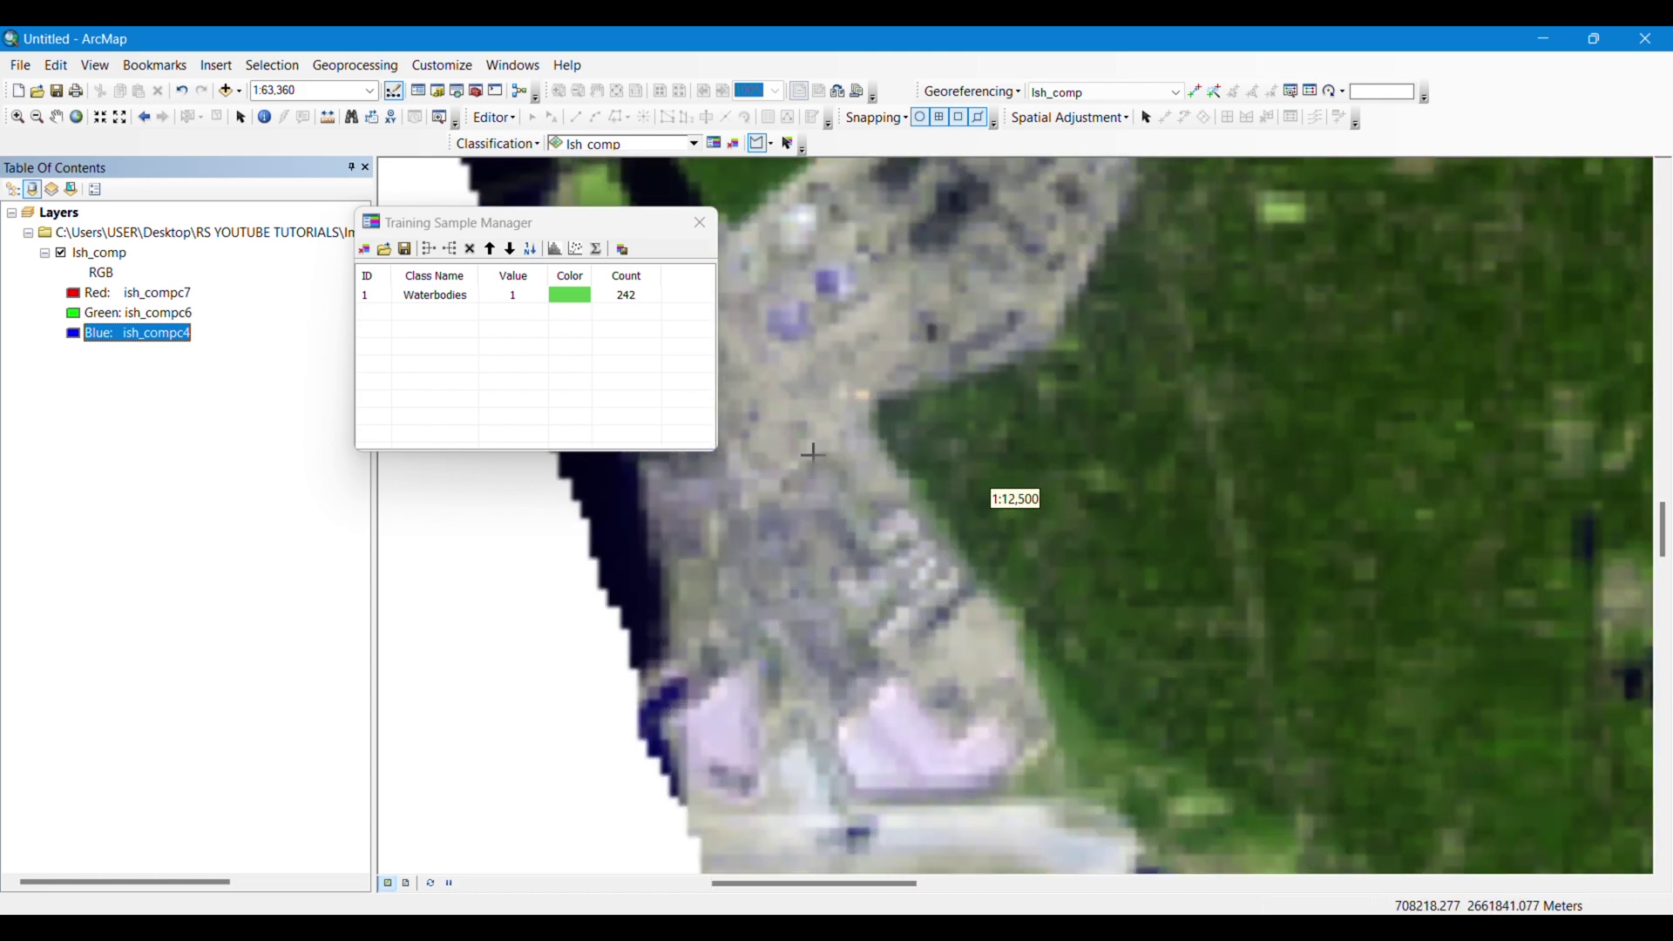
left_click(906, 697)
left_click(939, 740)
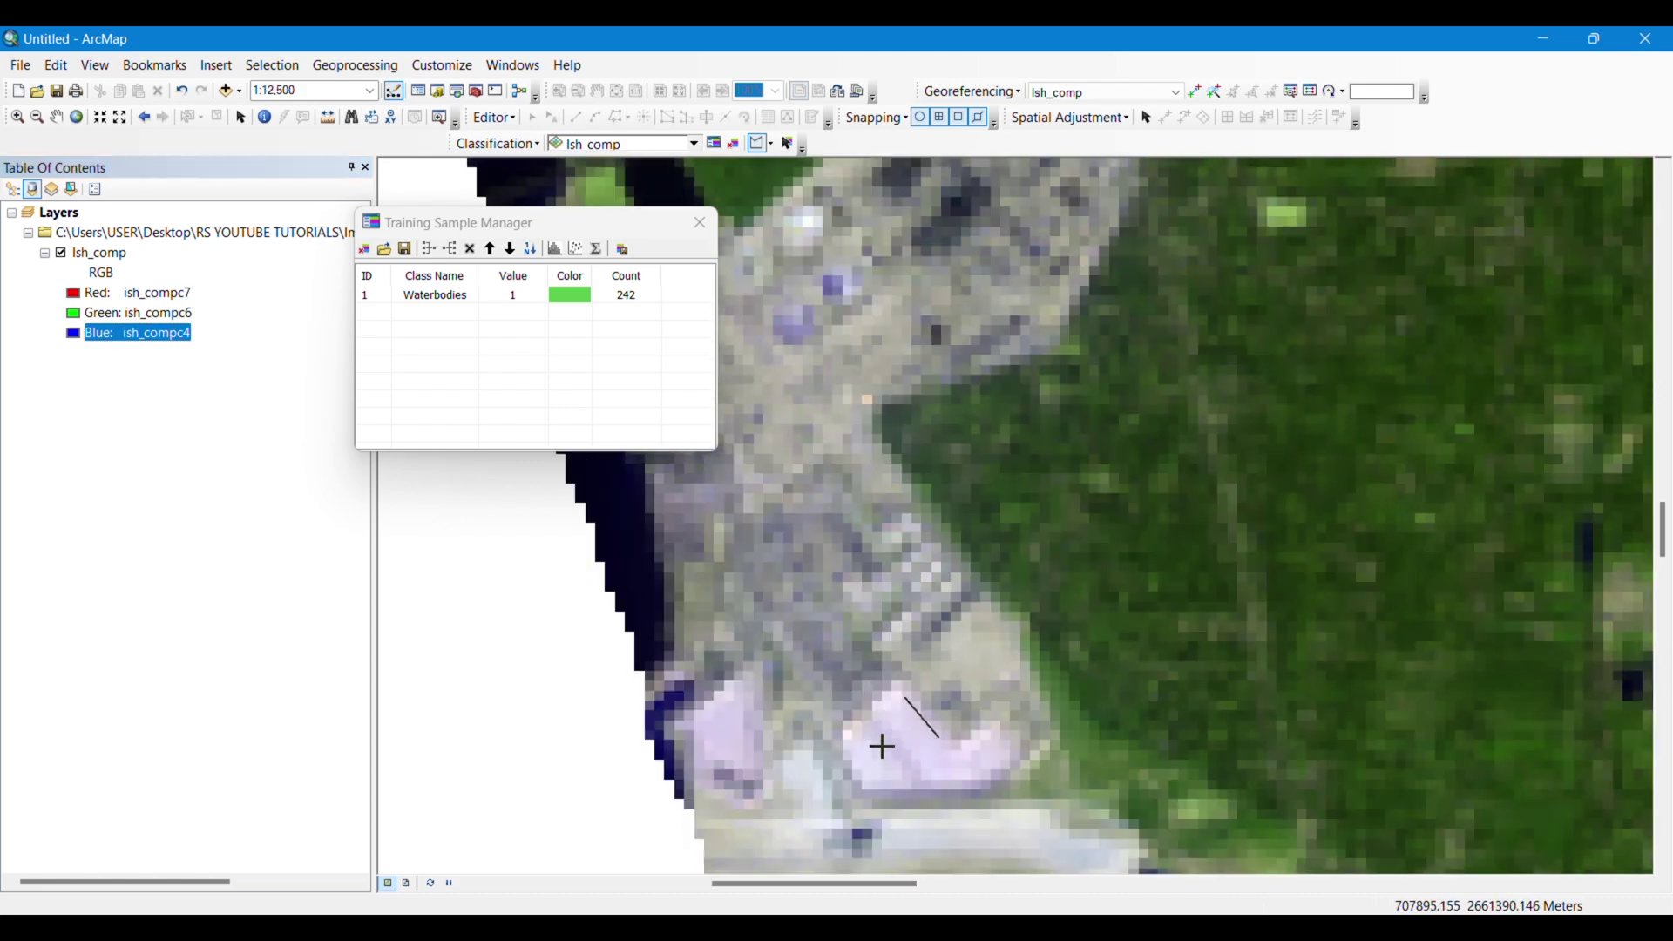
double_click(848, 753)
Draw two four-sided training samples on the grey built-up area, one in its middle and one farther north.
left_click(839, 488)
left_click(865, 567)
left_click(832, 593)
double_click(734, 527)
left_click(858, 371)
left_click(833, 301)
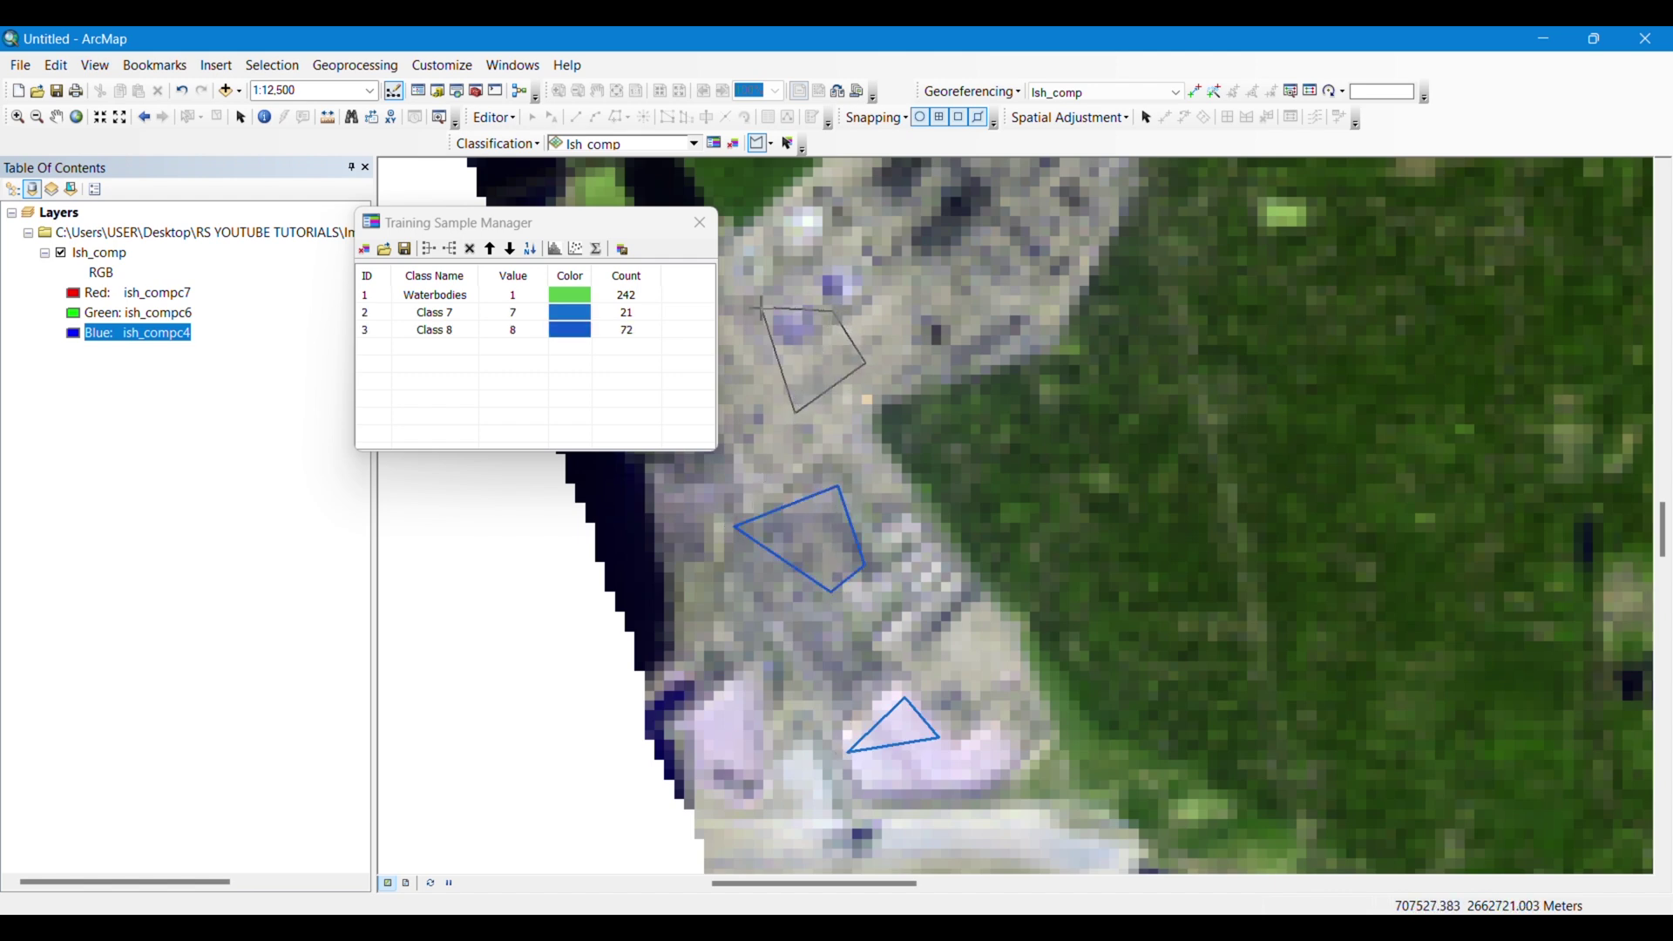
double_click(762, 305)
Draw a narrow four-sided training sample on the pale strip along the river's east bank, north of the large built-up area.
scroll(1014, 475, "down", 3)
scroll(1014, 475, "down", 1)
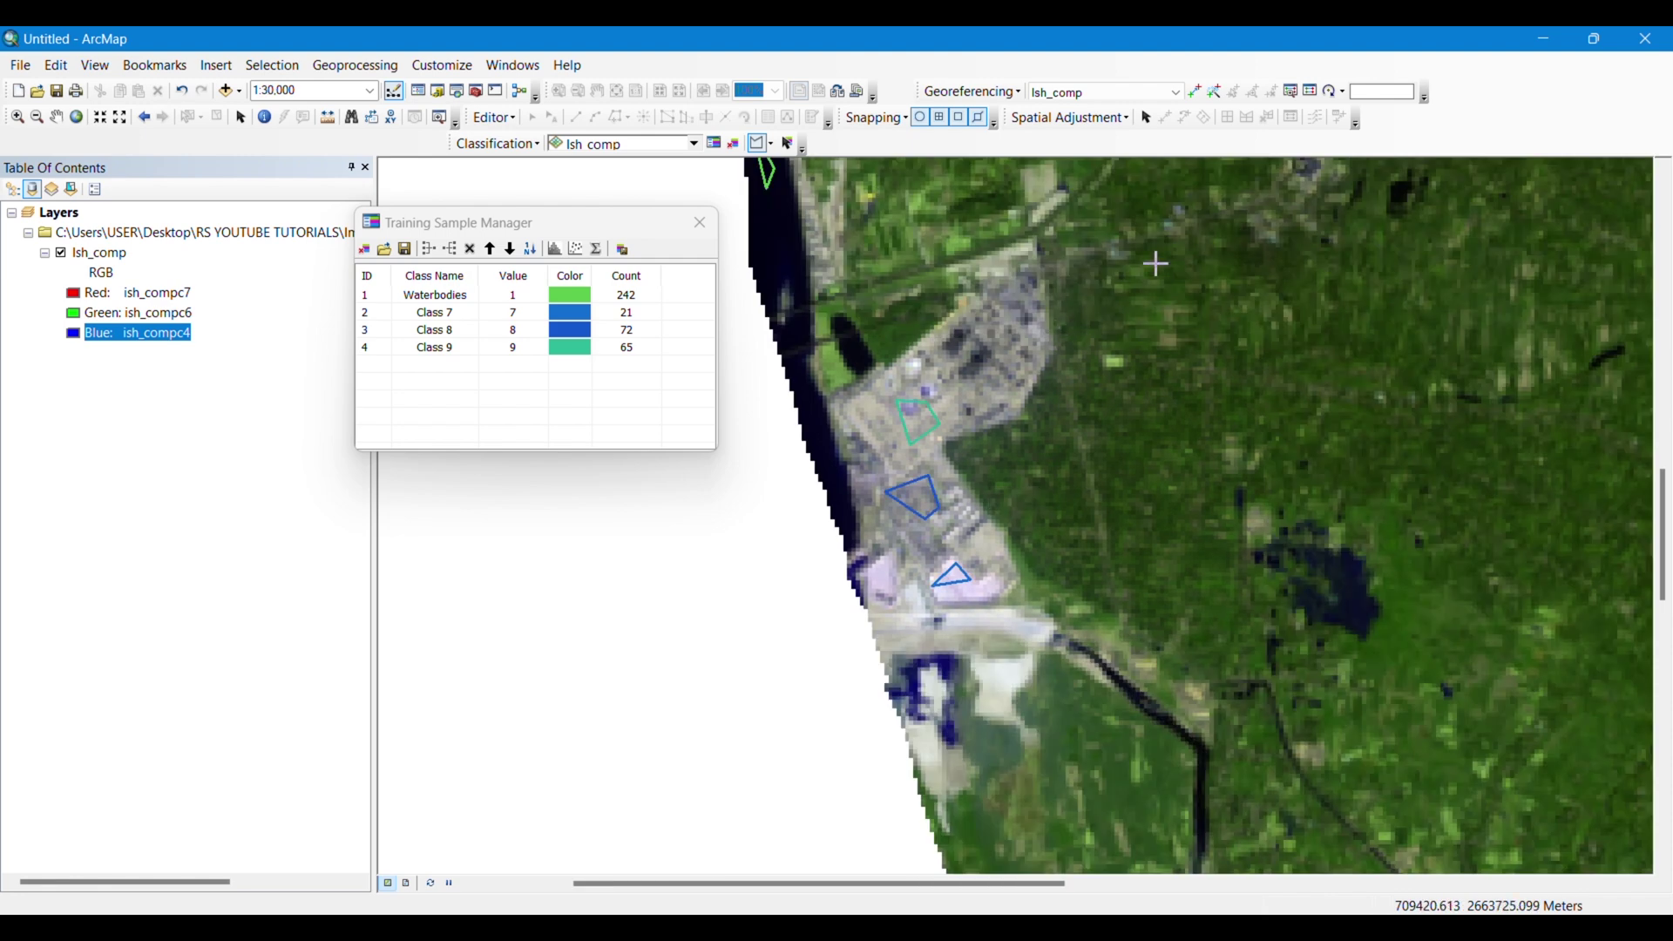
left_click_drag(1139, 280, 766, 616)
scroll(1166, 396, "down", 1)
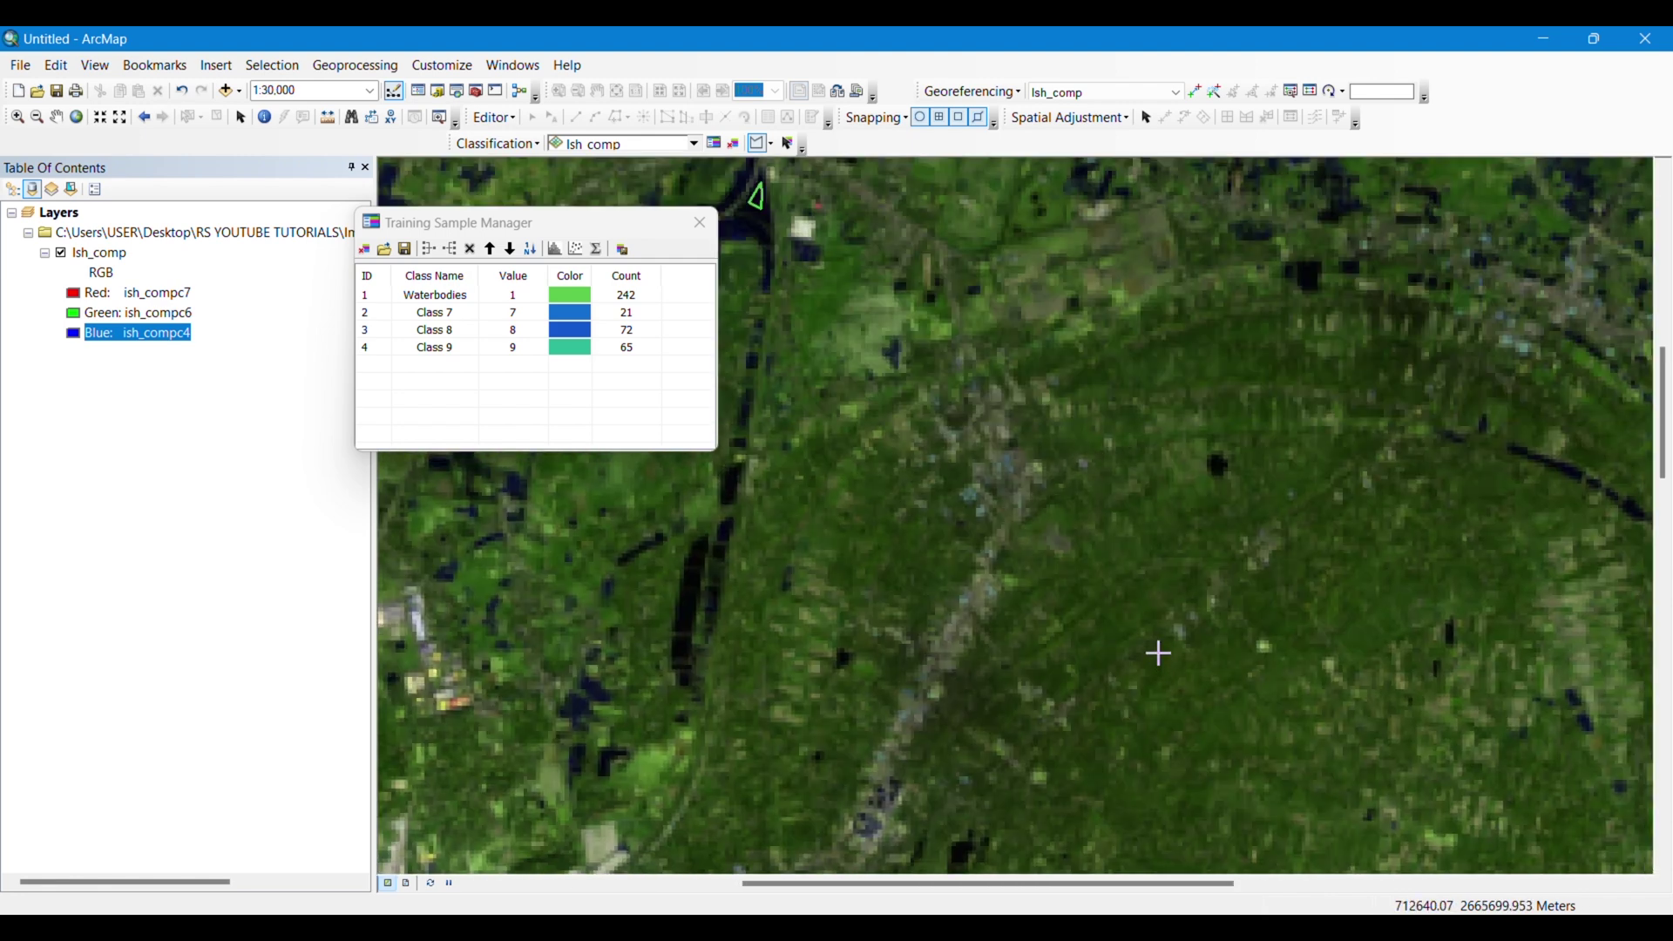
scroll(941, 579, "up", 3)
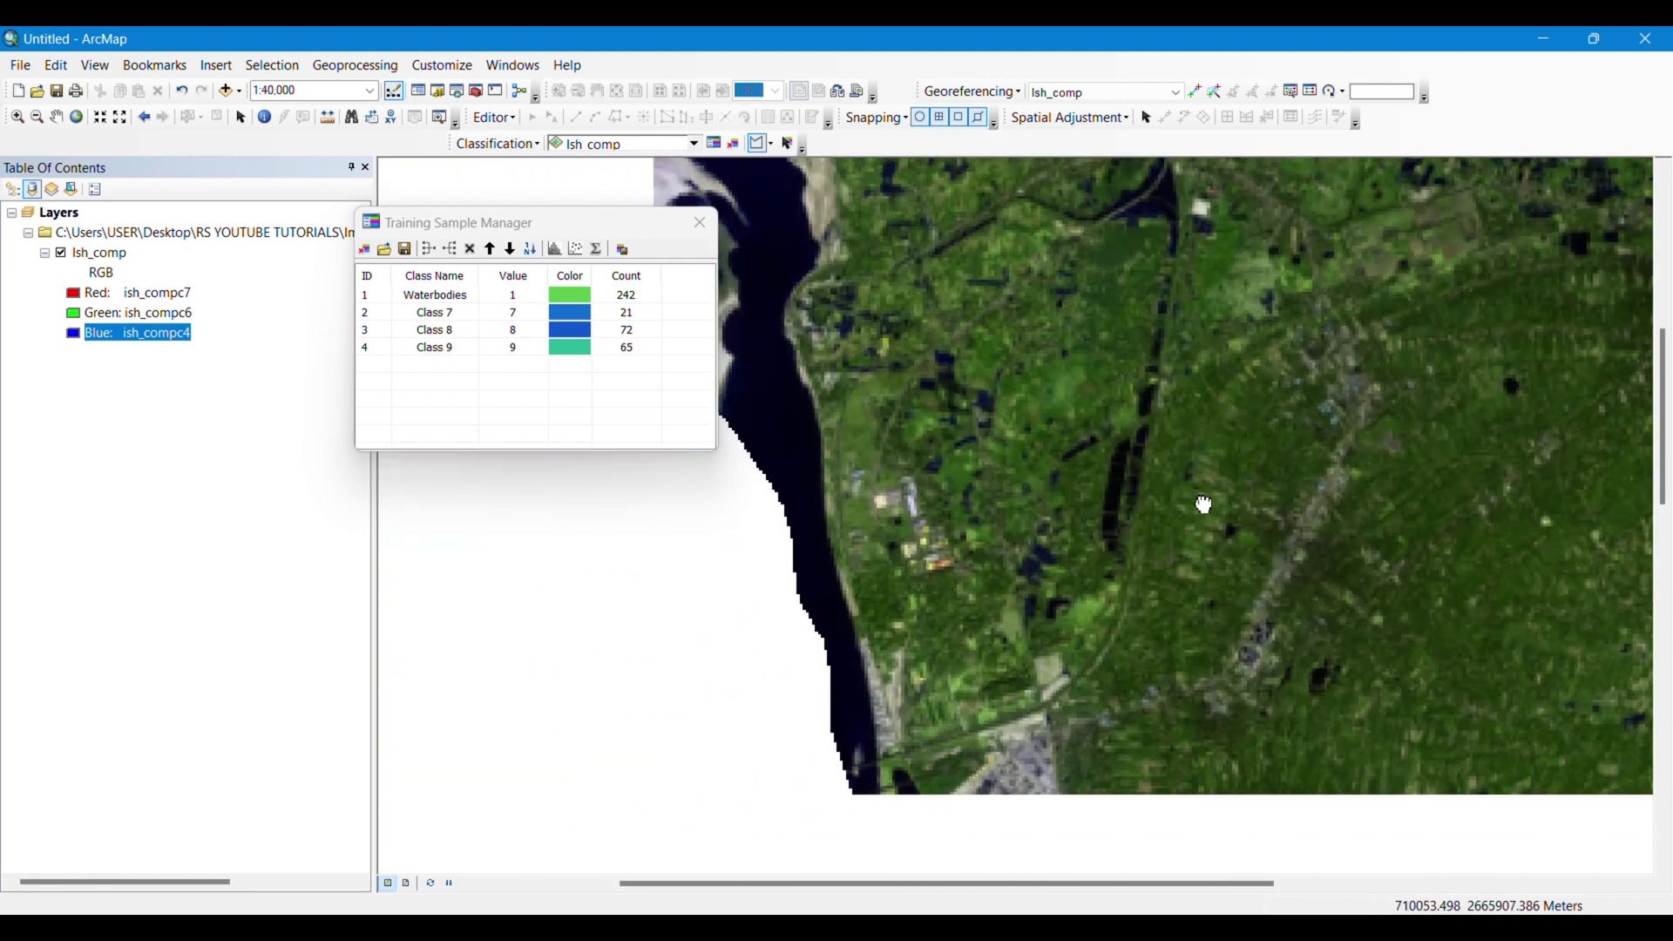
scroll(952, 615, "up", 3)
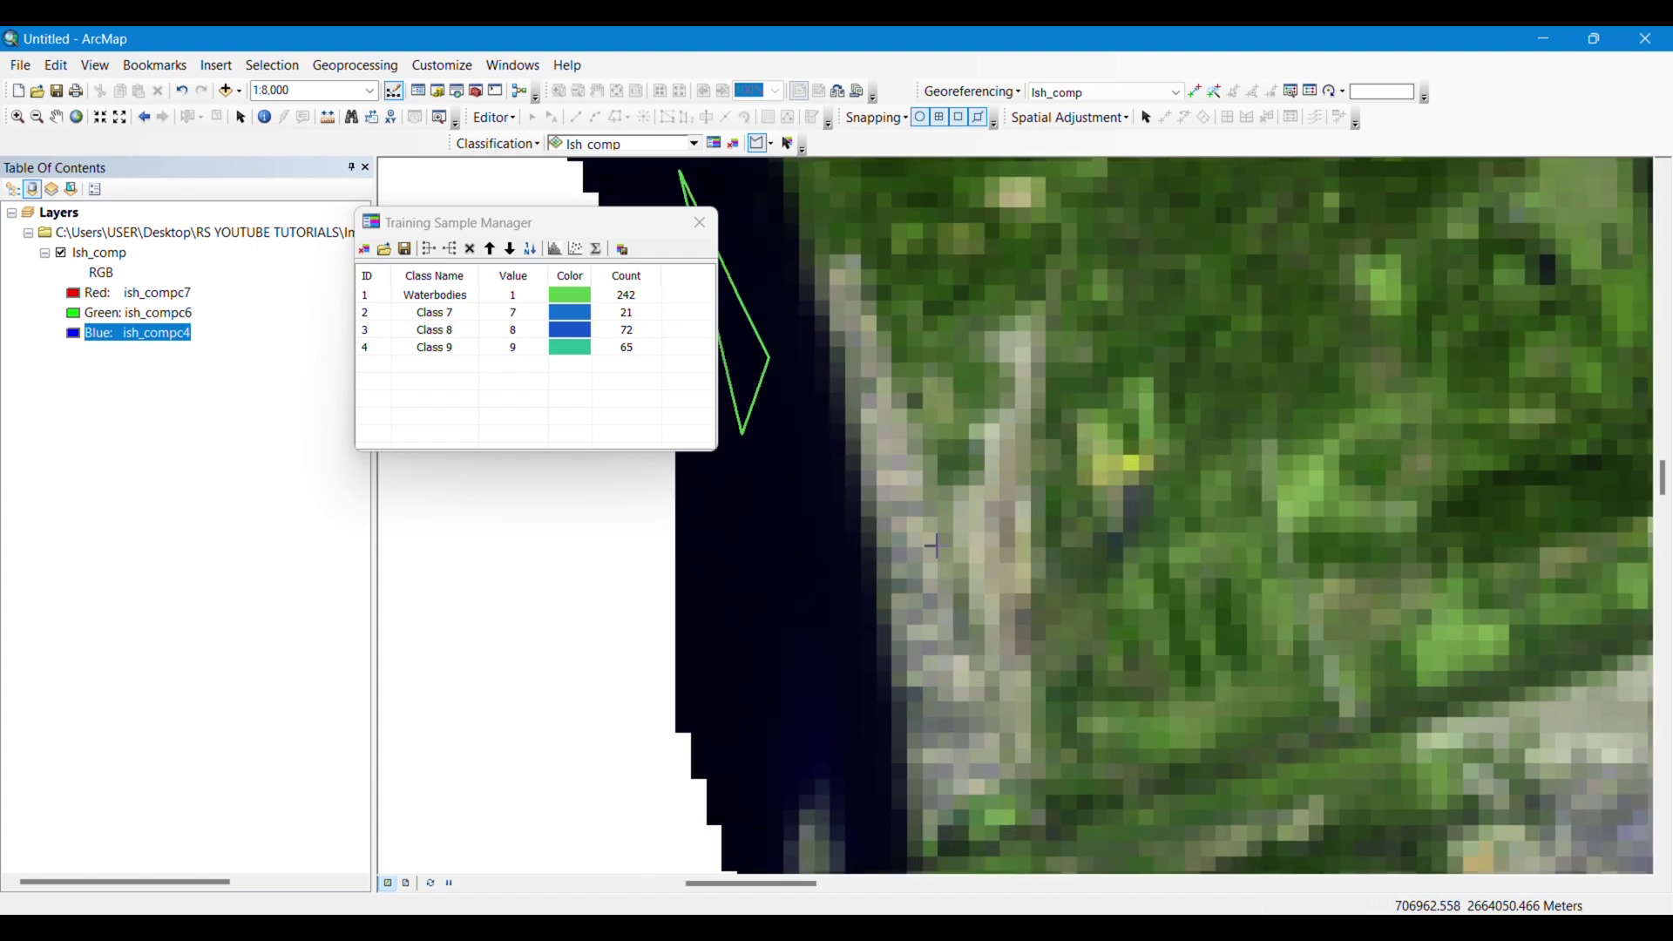
left_click(937, 546)
left_click(1004, 671)
left_click(976, 713)
double_click(933, 663)
Draw a tiny triangular training sample at the southern end of the diagonal settlement strip east of the river.
scroll(991, 623, "down", 3)
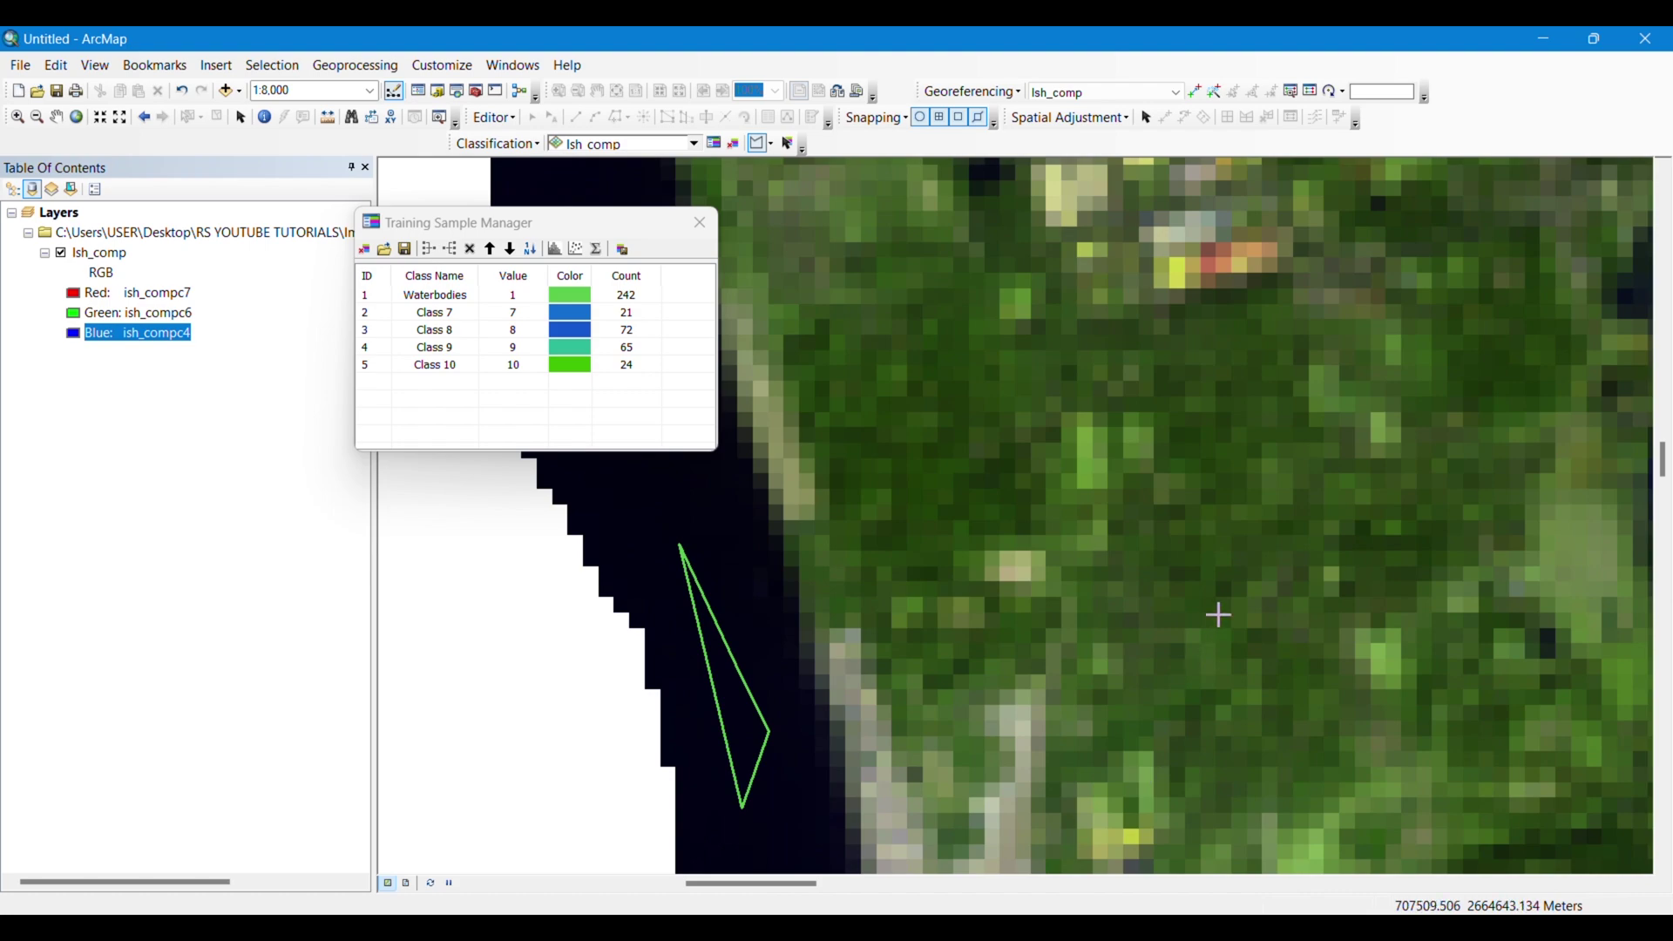
scroll(1312, 553, "down", 2)
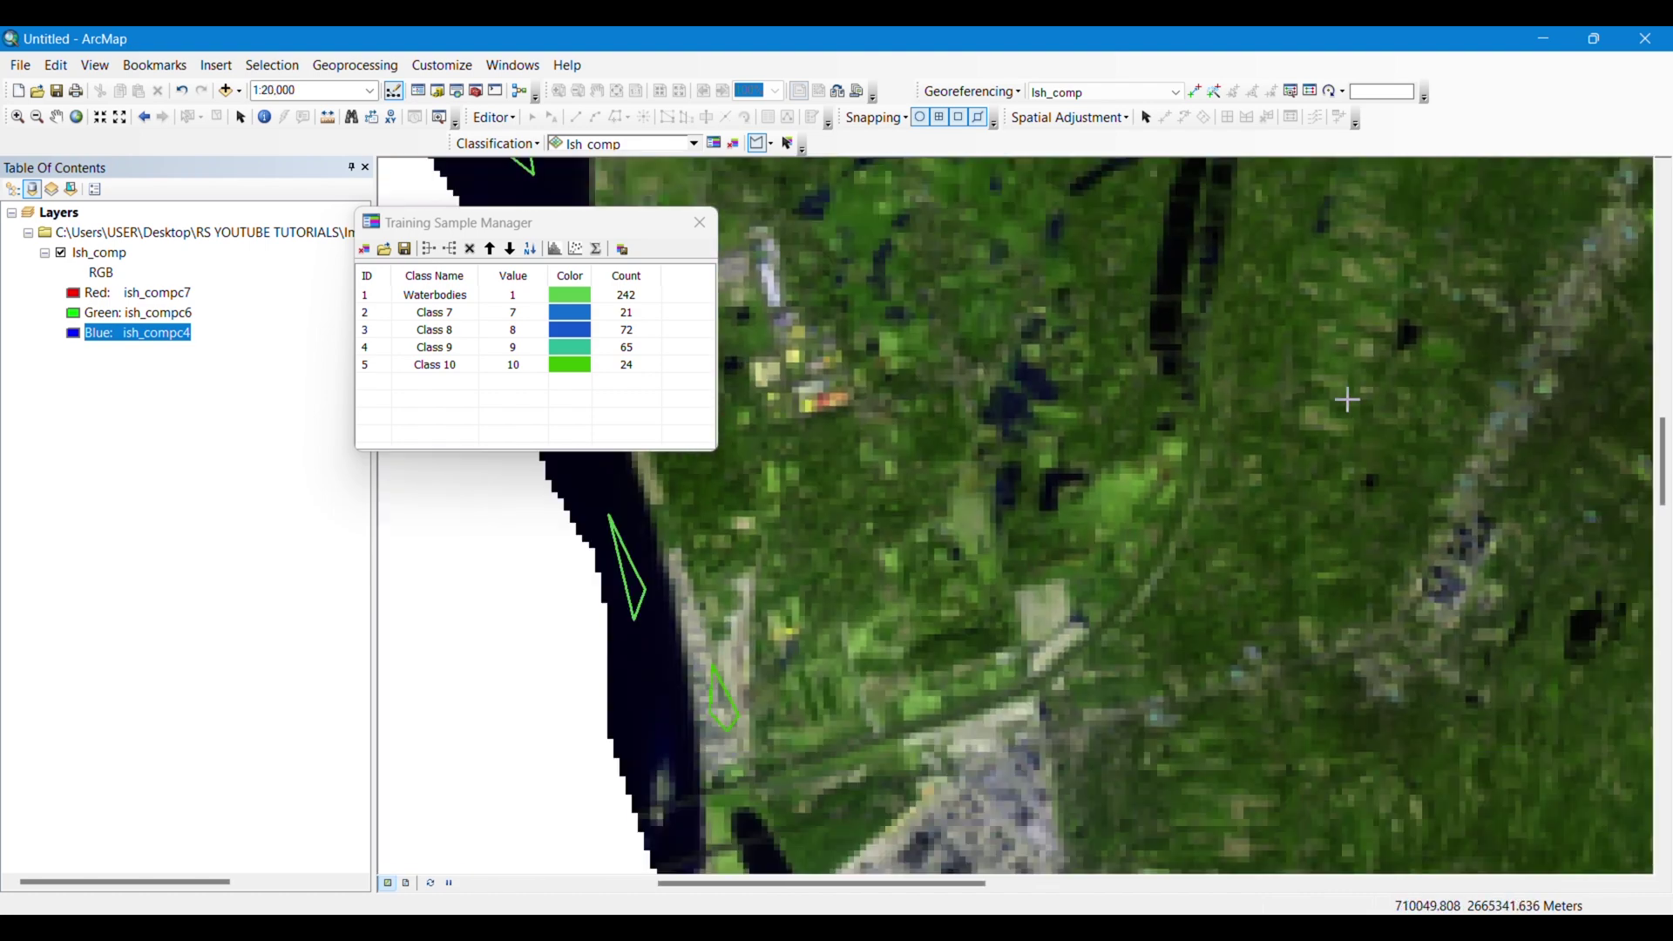
scroll(1105, 611, "up", 6)
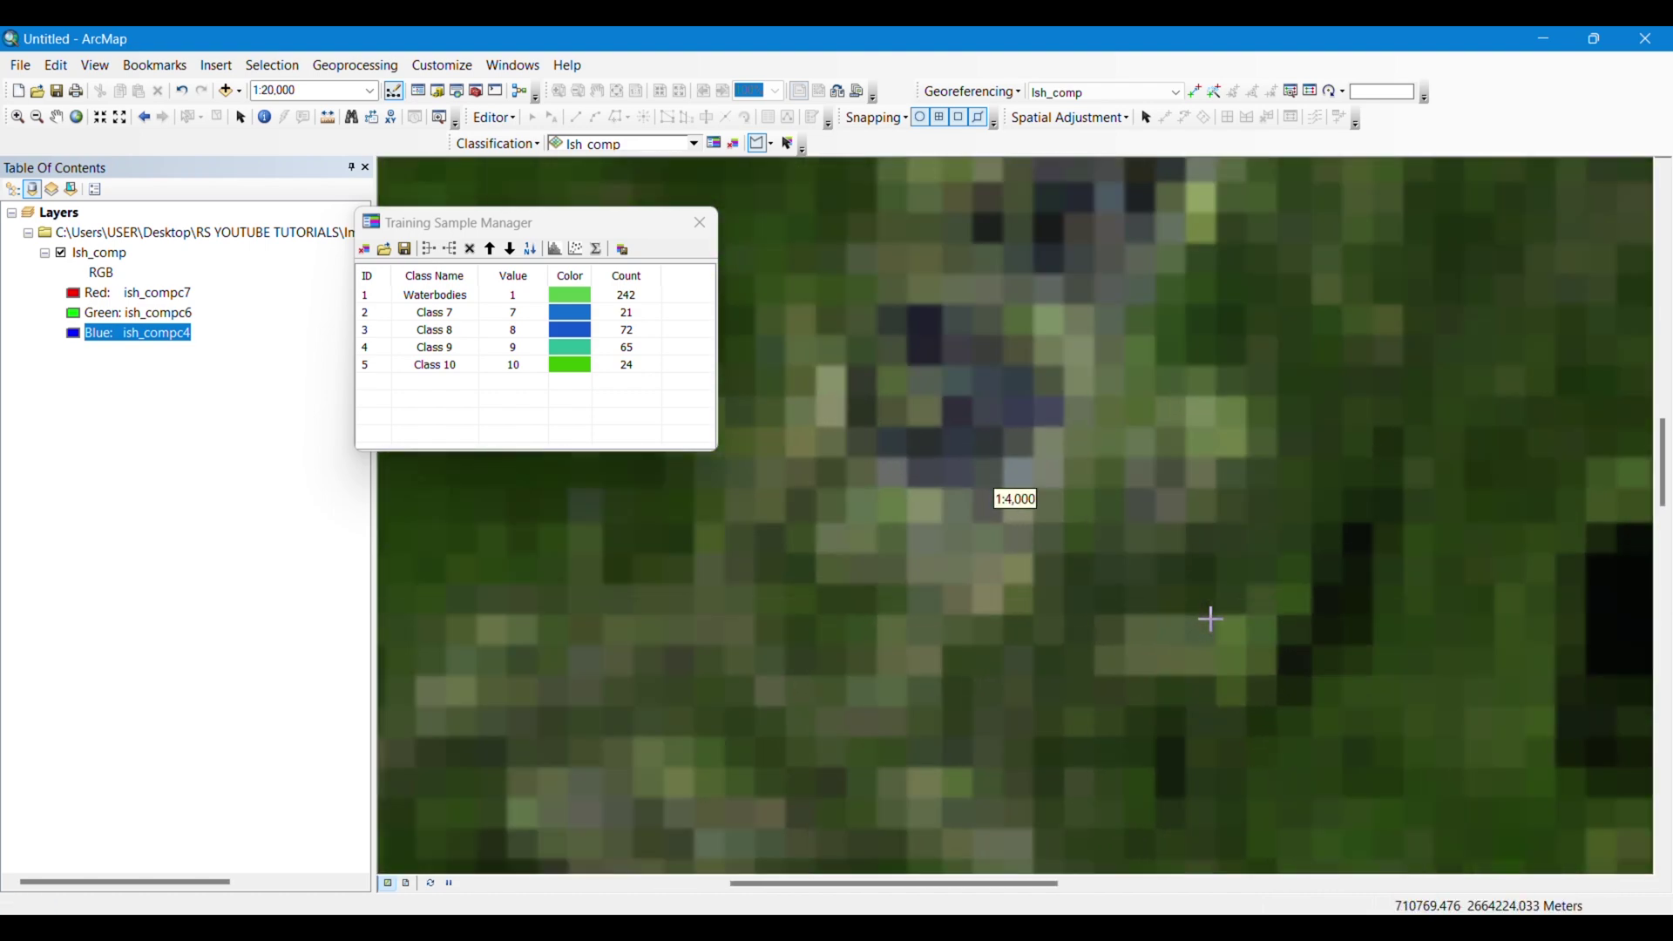
double_click(1006, 449)
Draw a small four-sided training sample on the grey middle section of the diagonal settlement strip.
scroll(985, 751, "down", 5)
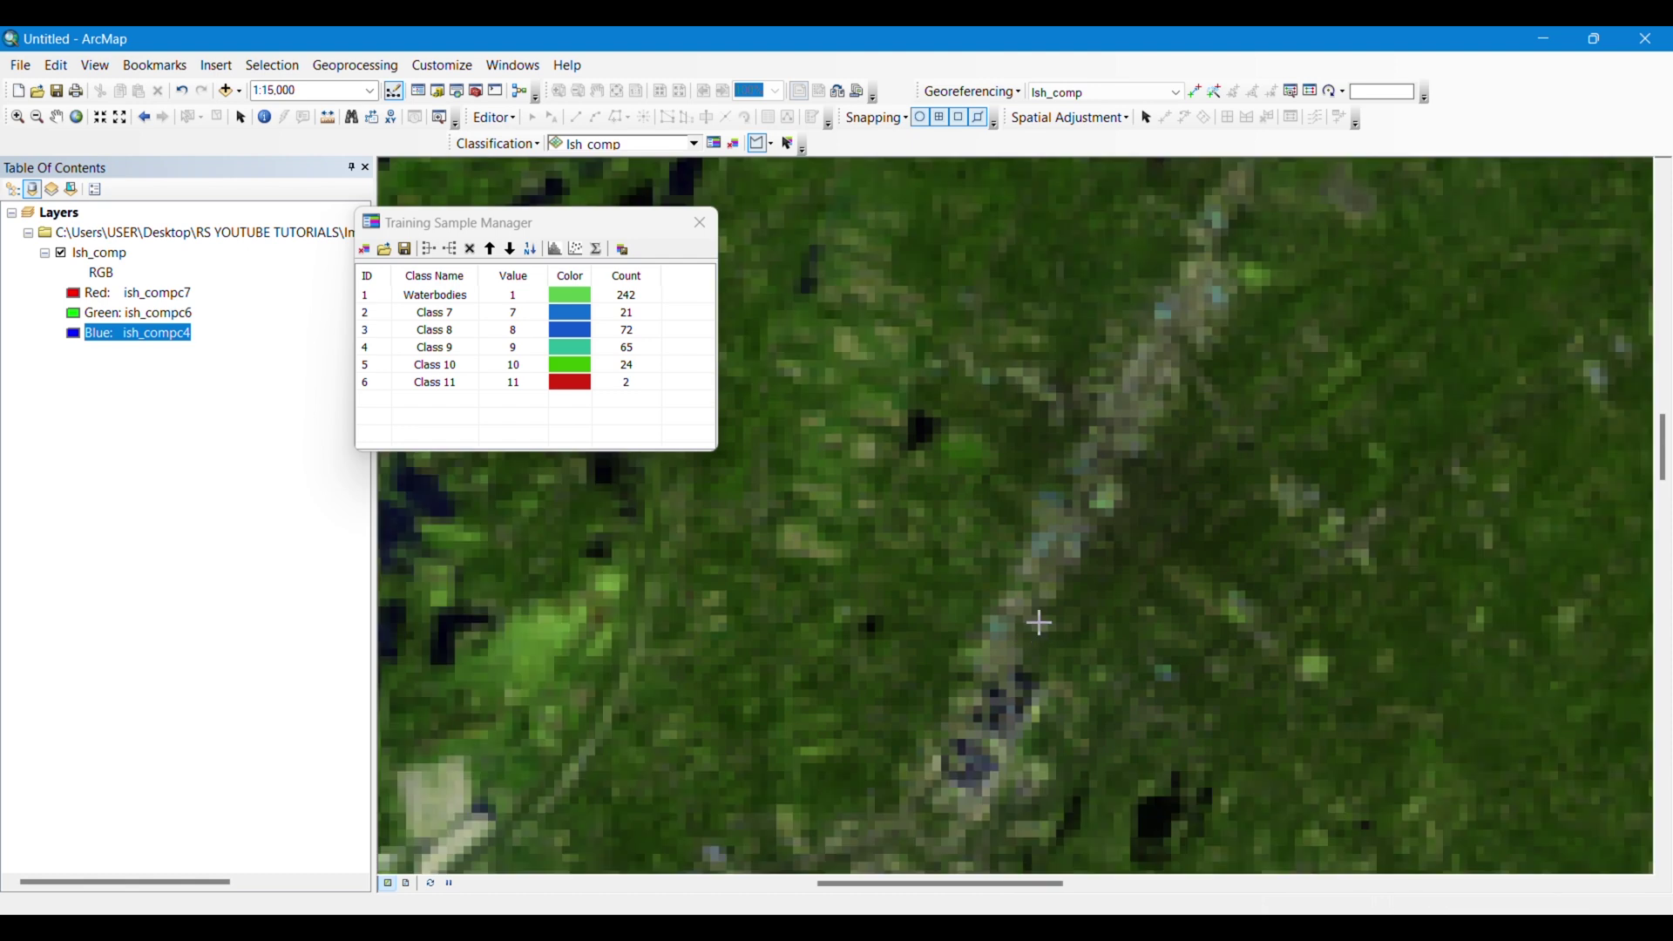
scroll(1169, 394, "up", 3)
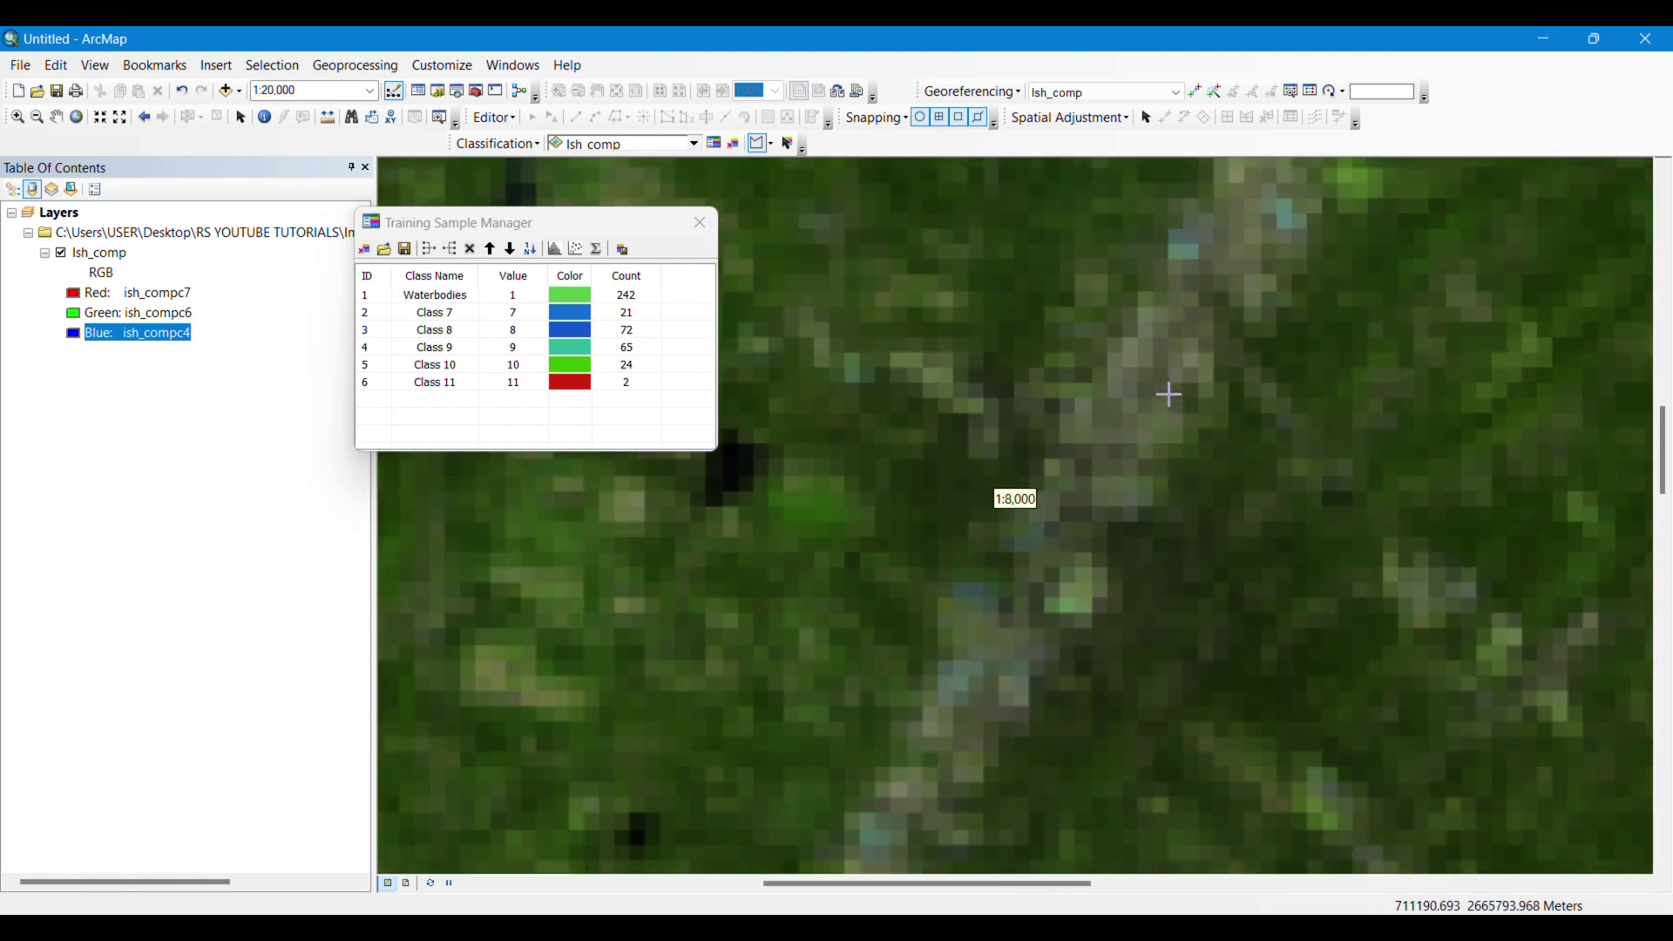
left_click(1151, 320)
left_click(1123, 381)
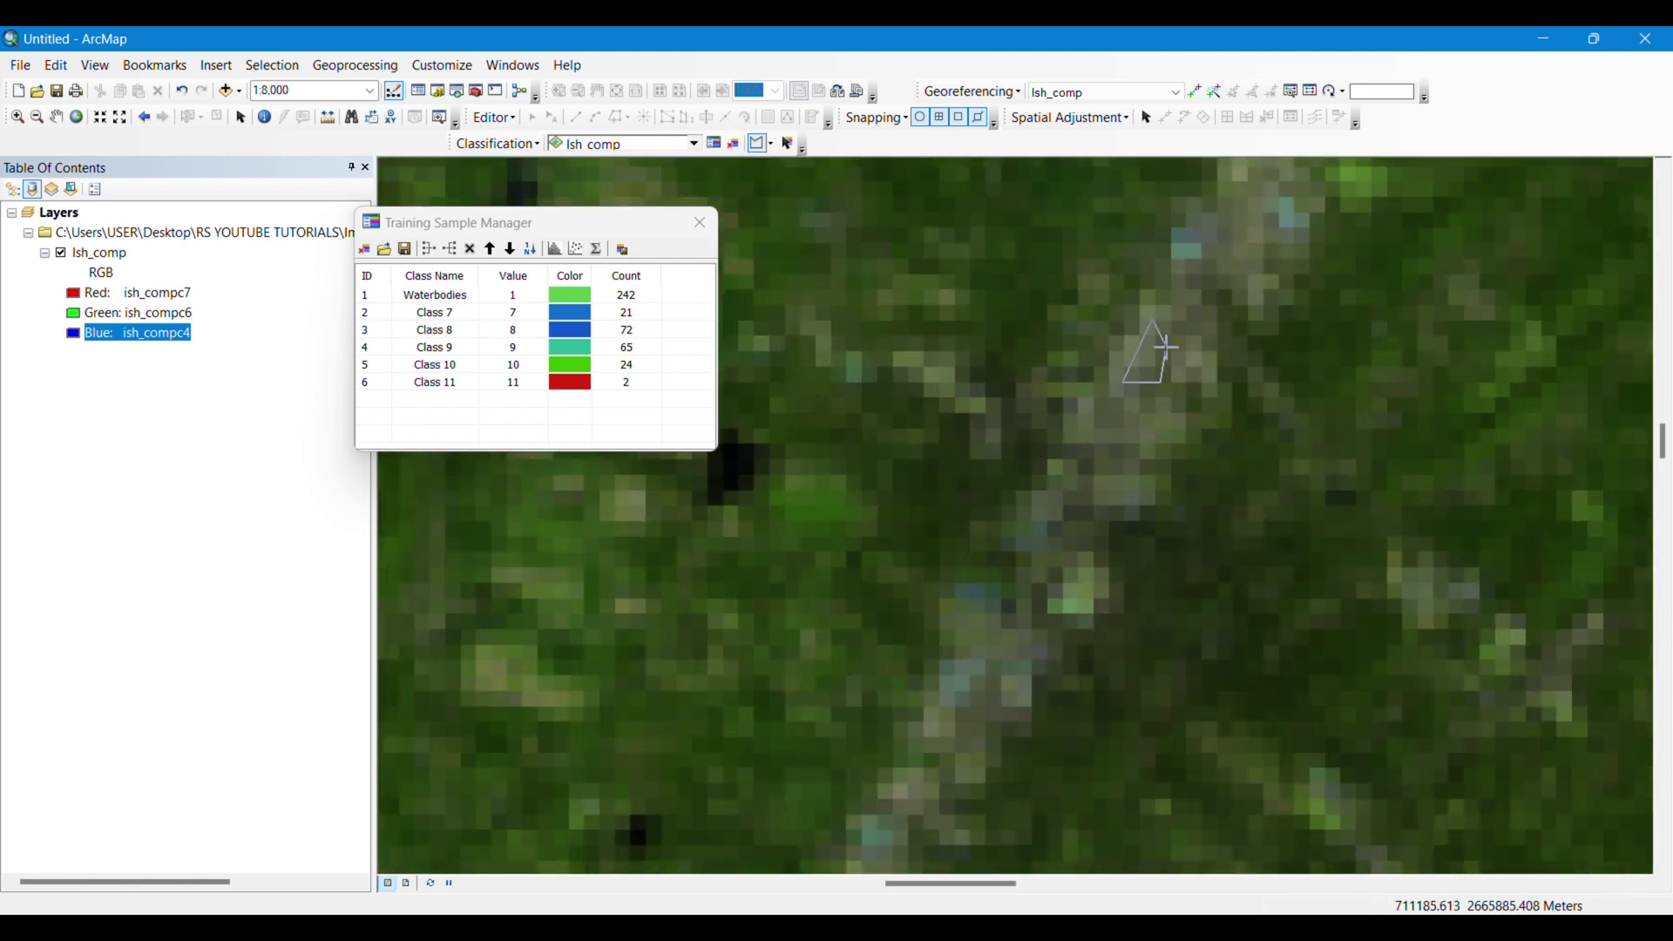
double_click(1167, 347)
Draw a small four-sided training sample on the grey cluster at the northern end of the diagonal settlement strip.
scroll(1386, 397, "down", 3)
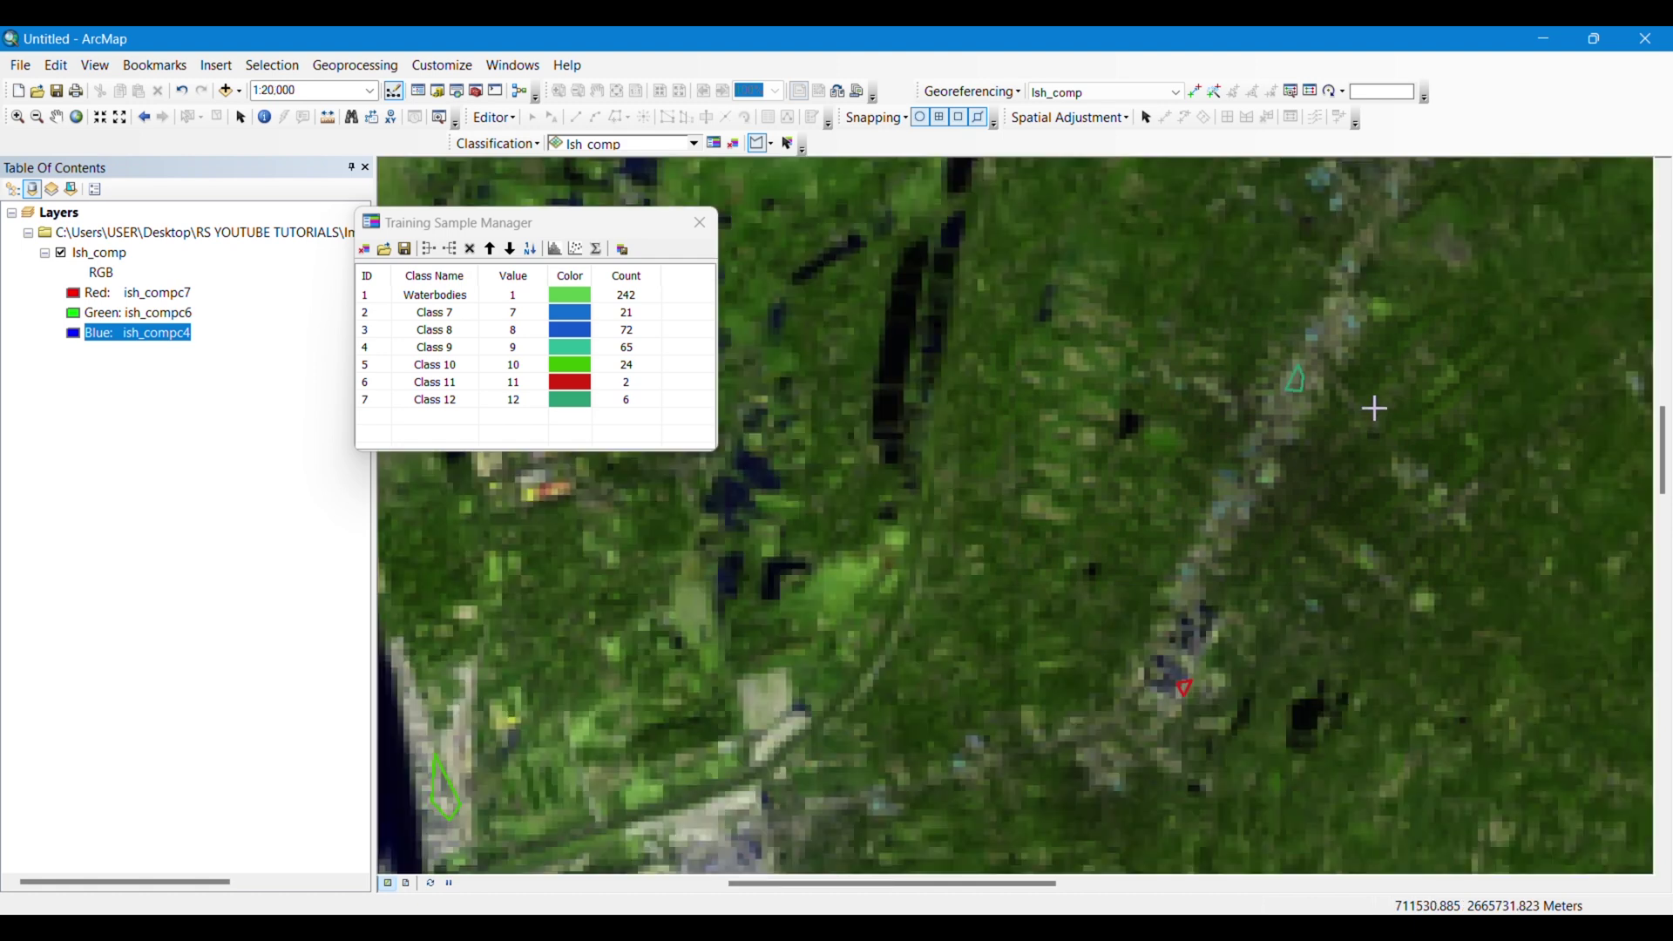
scroll(1319, 430, "up", 3)
scroll(1106, 433, "down", 3)
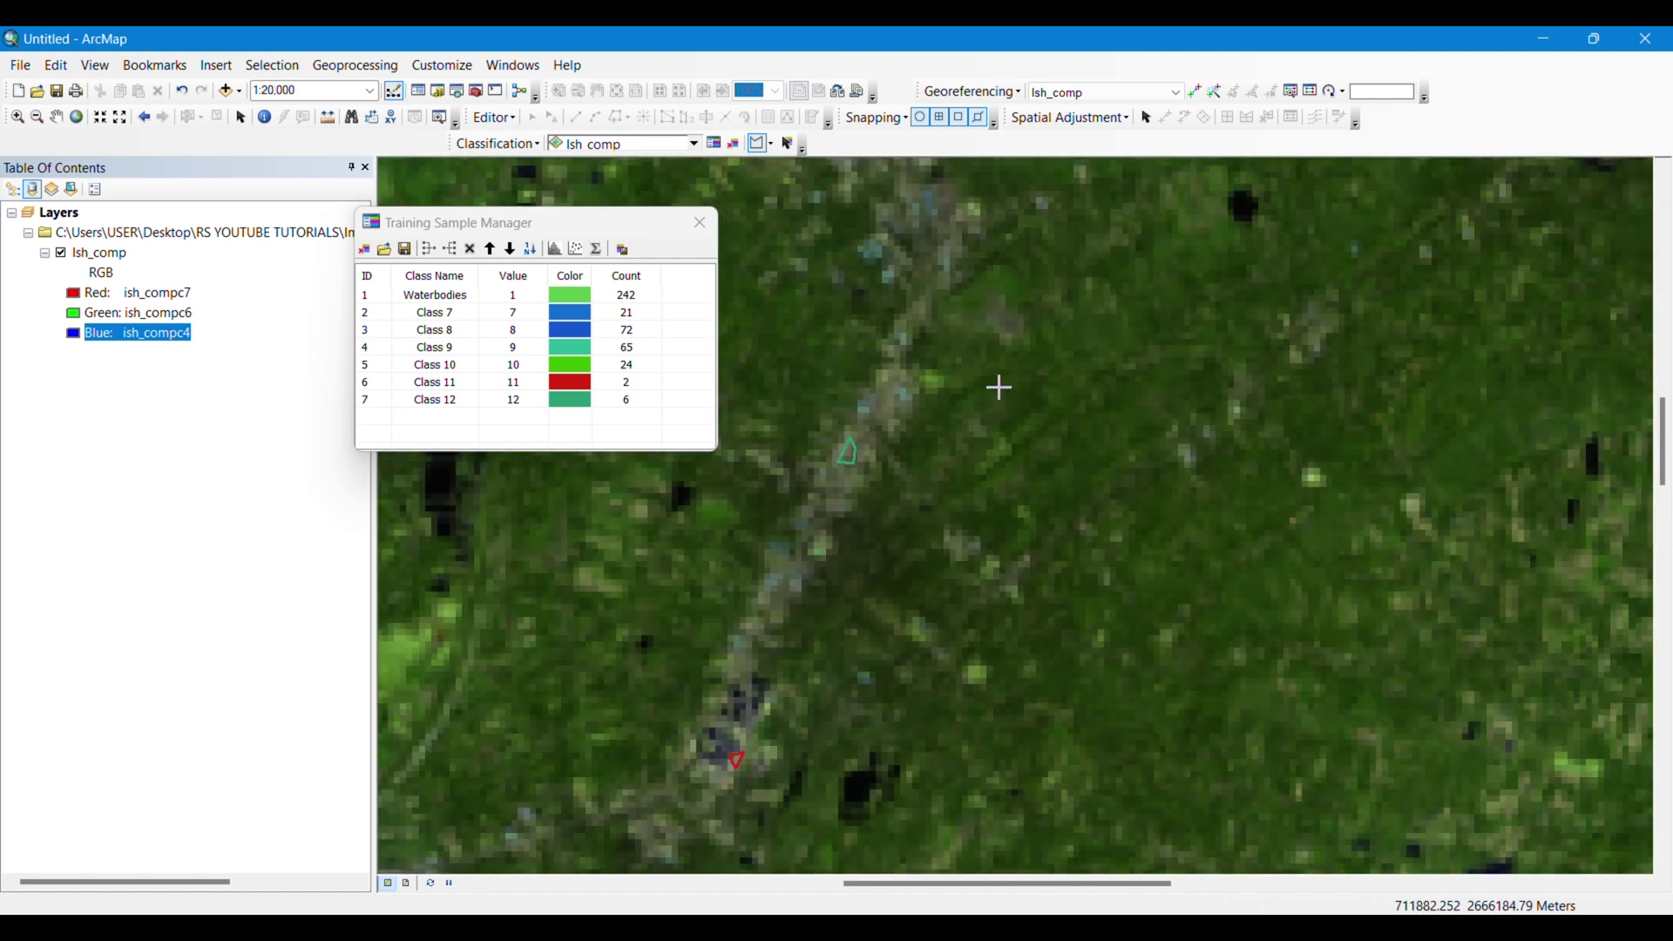
scroll(1001, 540, "up", 5)
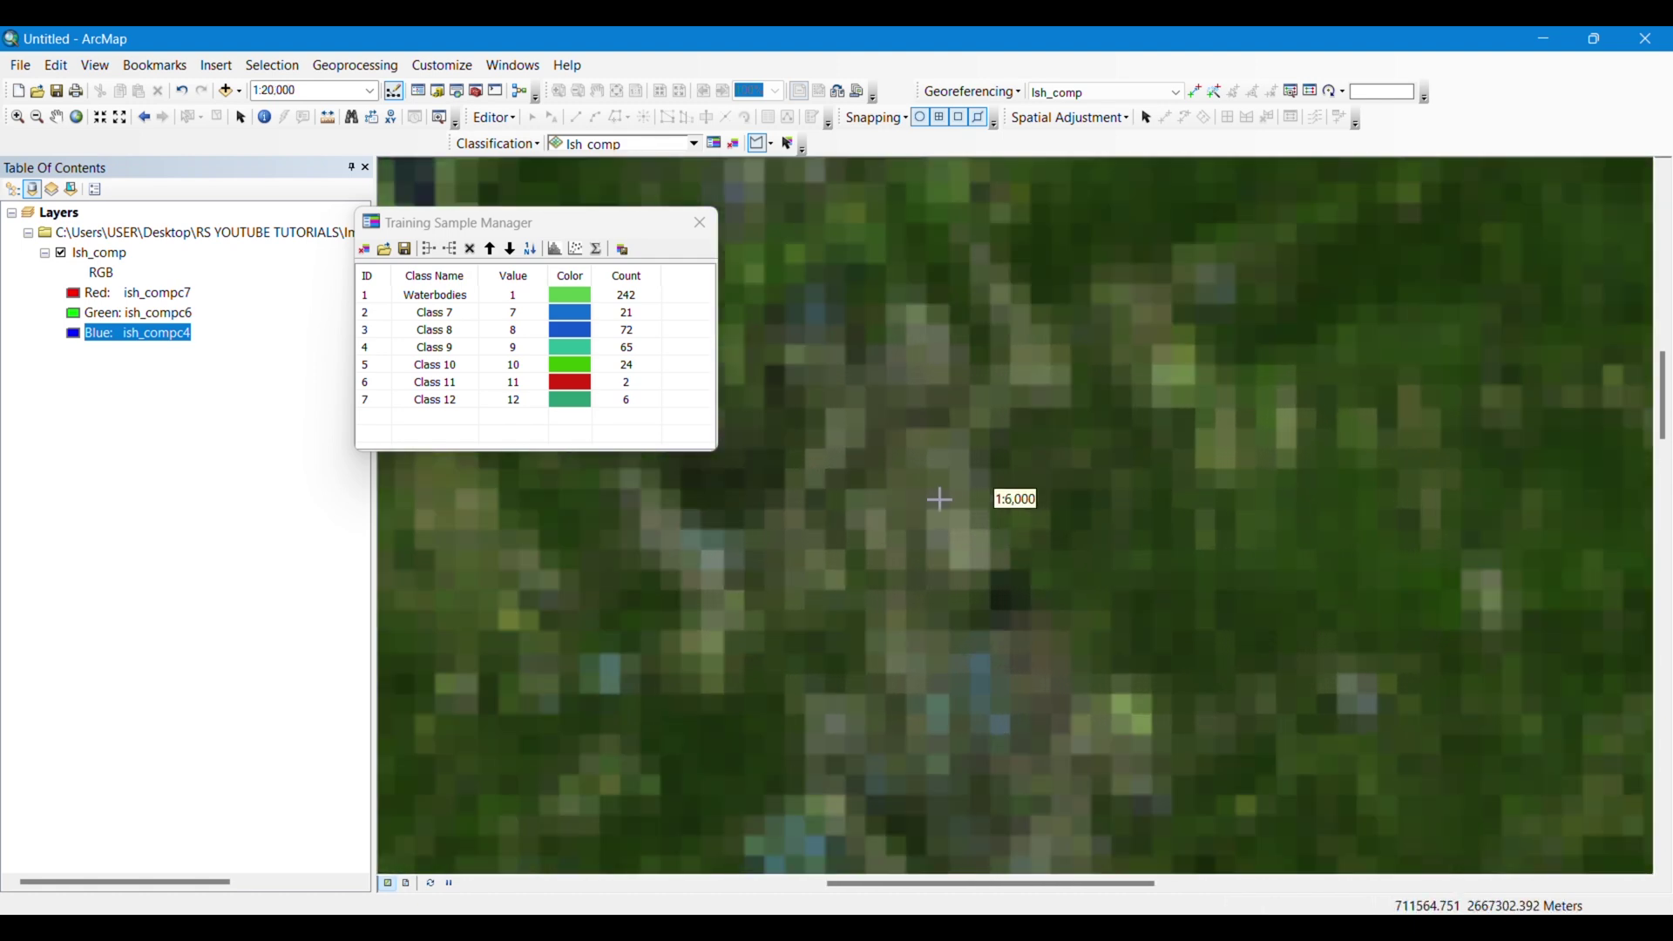
left_click(950, 453)
left_click(1001, 510)
double_click(933, 539)
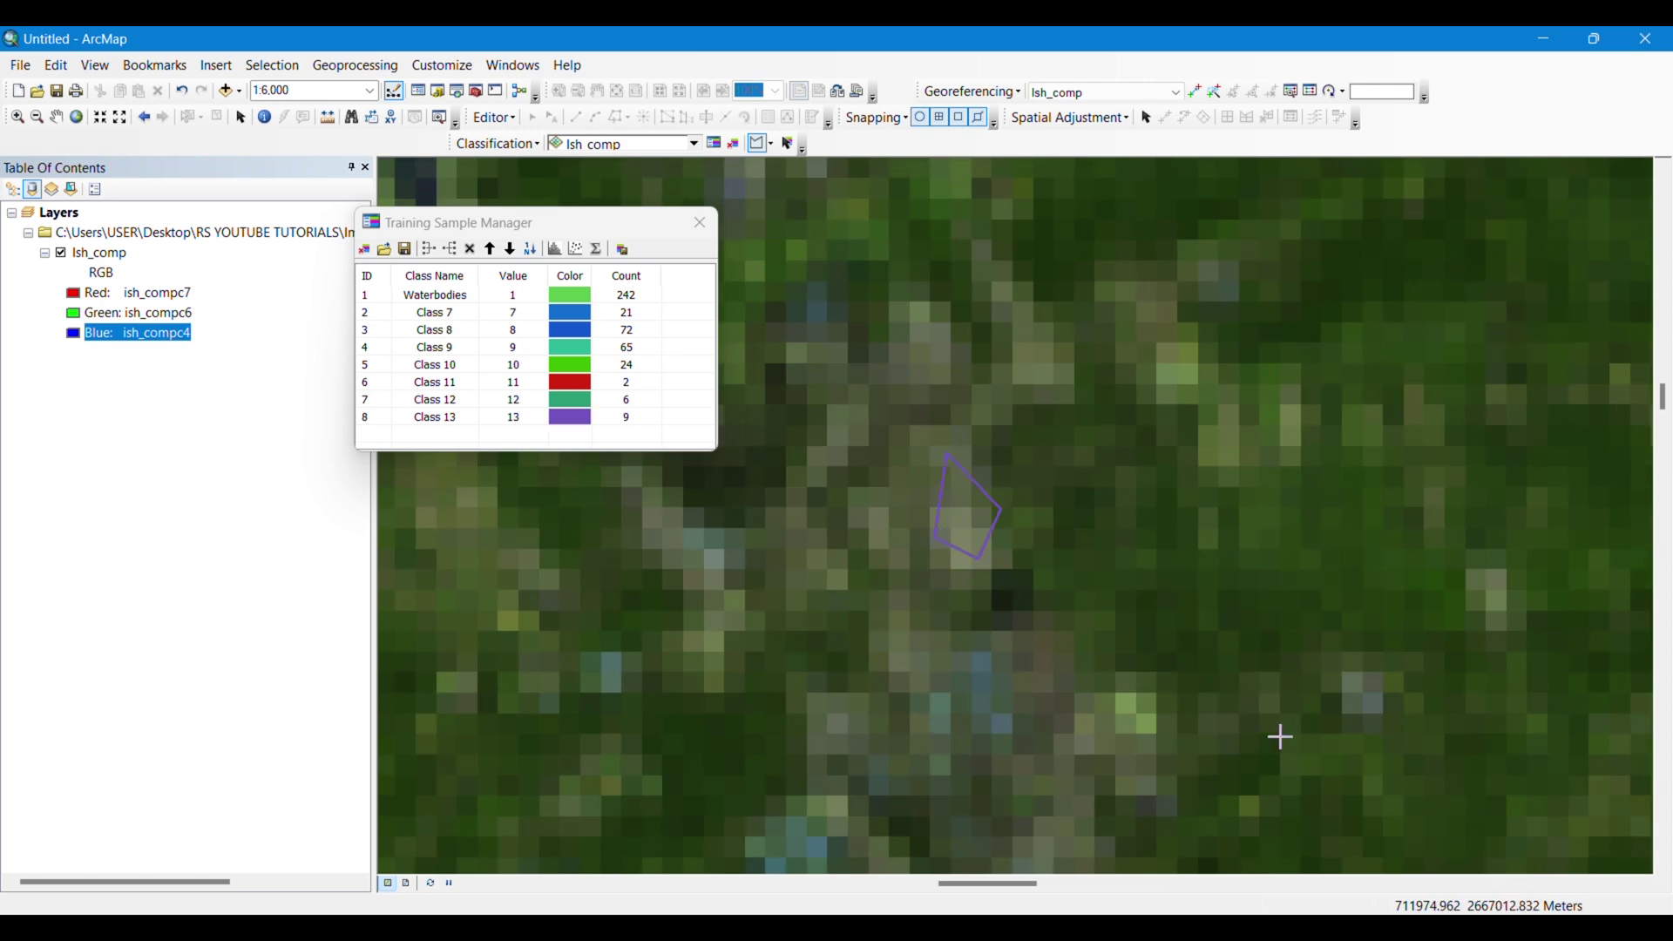
Draw a narrow triangular training sample on the pale, elongated built-up strip just east of the river, north of the yellow and orange buildings.
scroll(1281, 735, "down", 5)
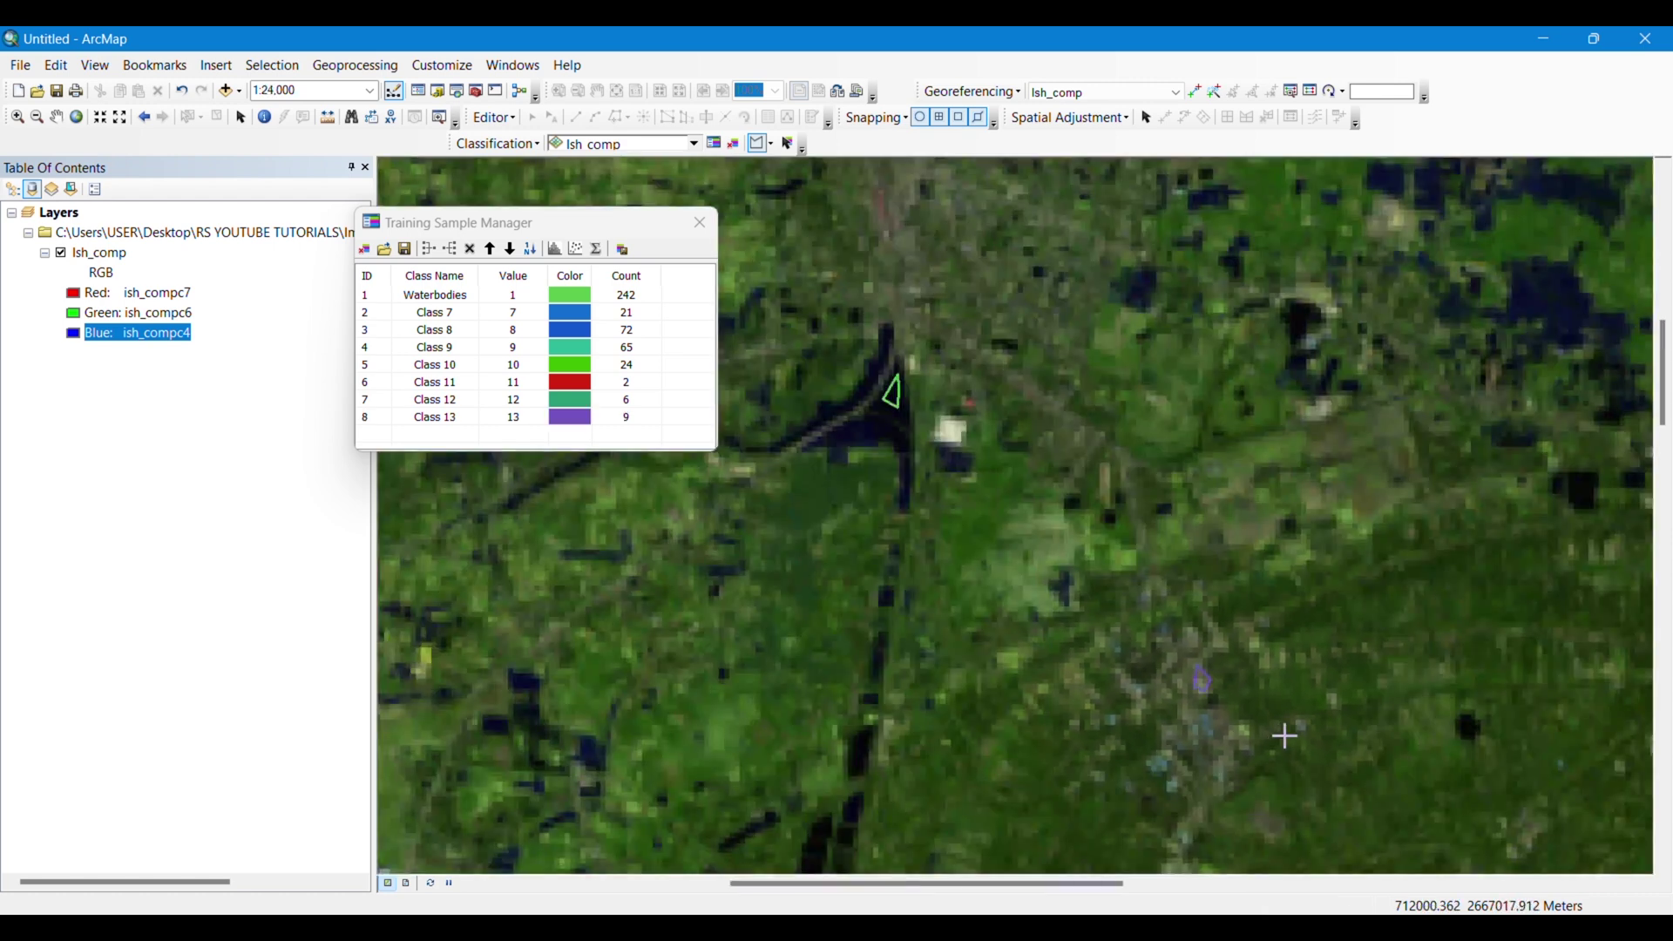
left_click_drag(1284, 736, 1163, 667)
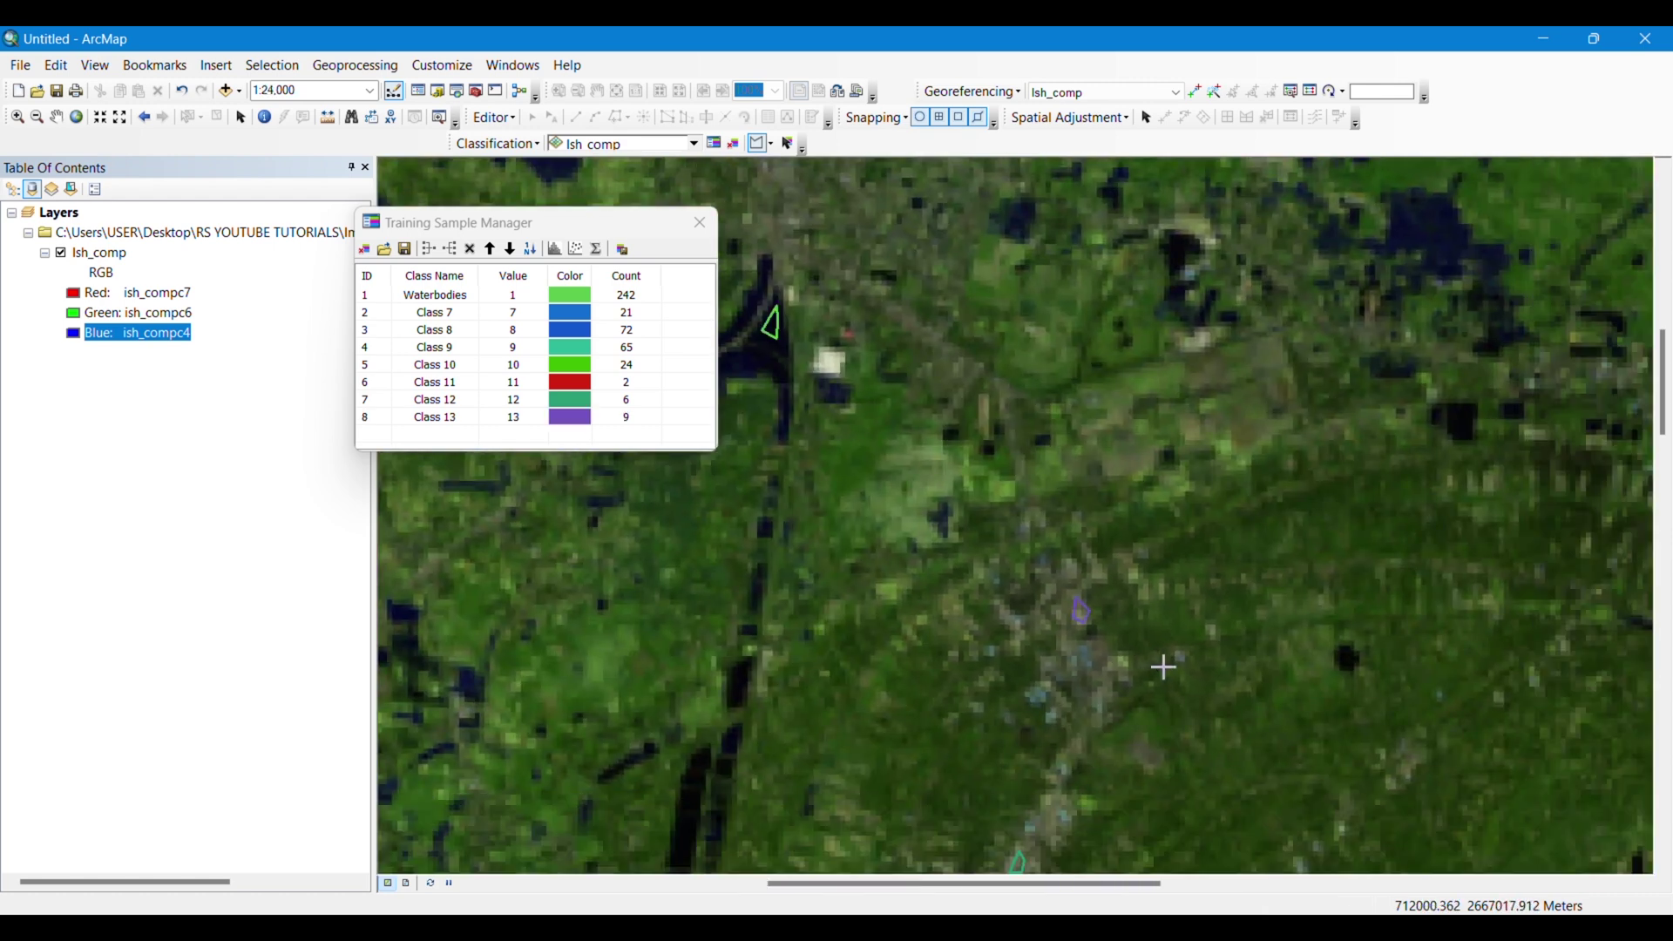
scroll(1160, 658, "down", 1)
left_click_drag(1288, 710, 974, 426)
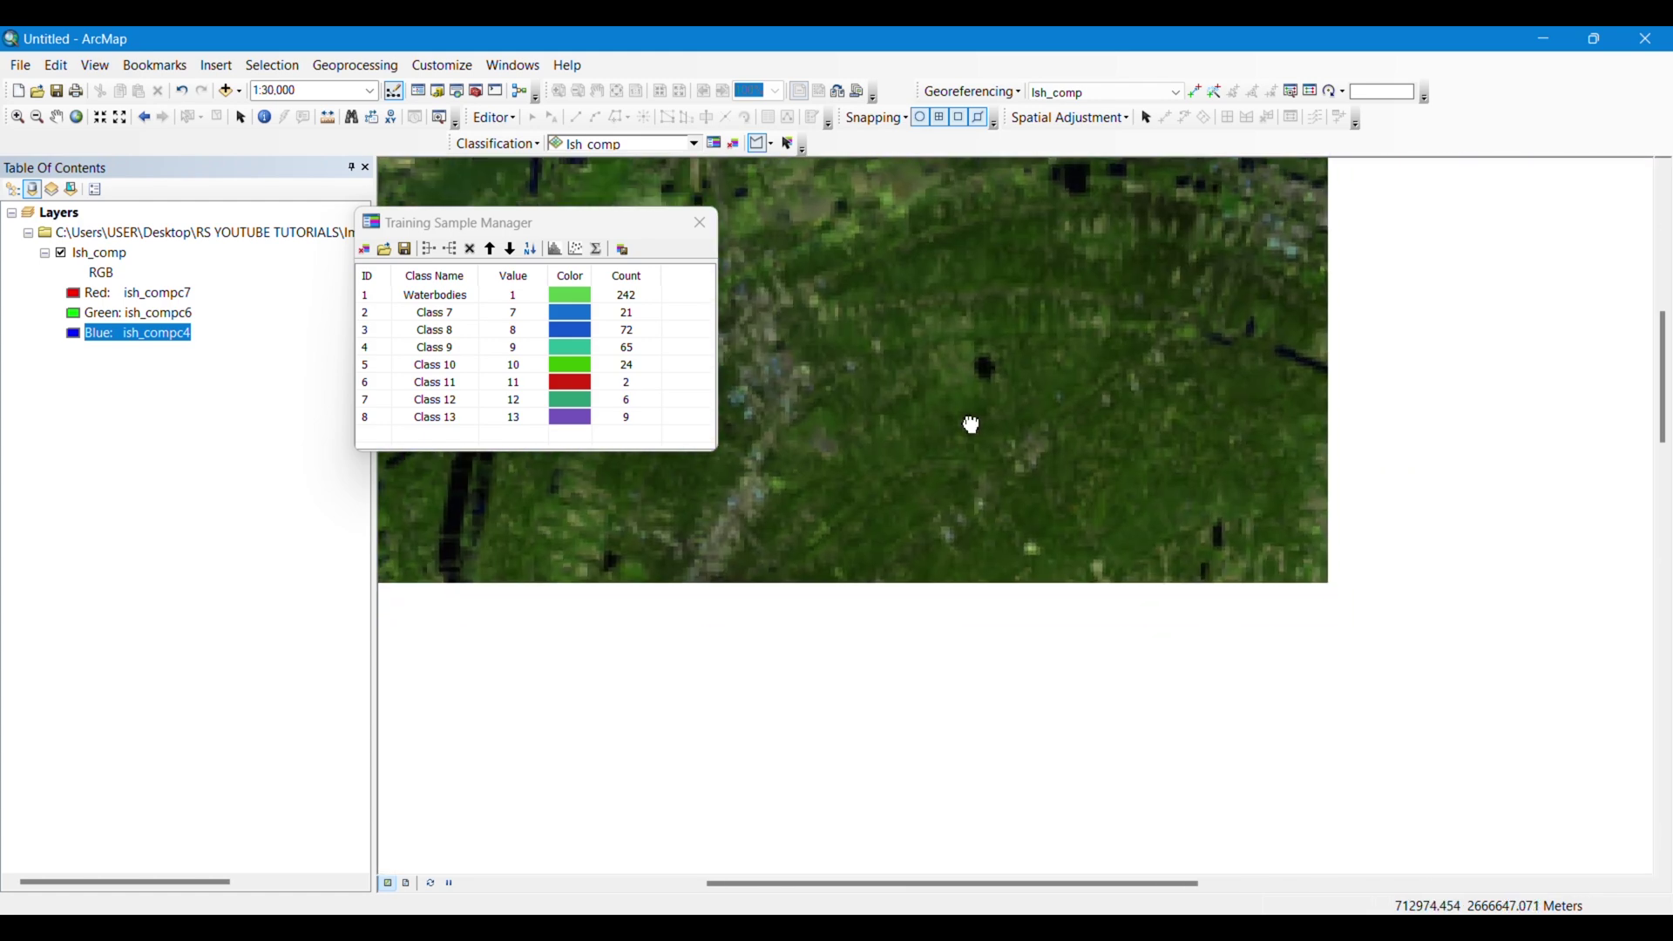
left_click_drag(1056, 674, 839, 574)
scroll(984, 643, "down", 3)
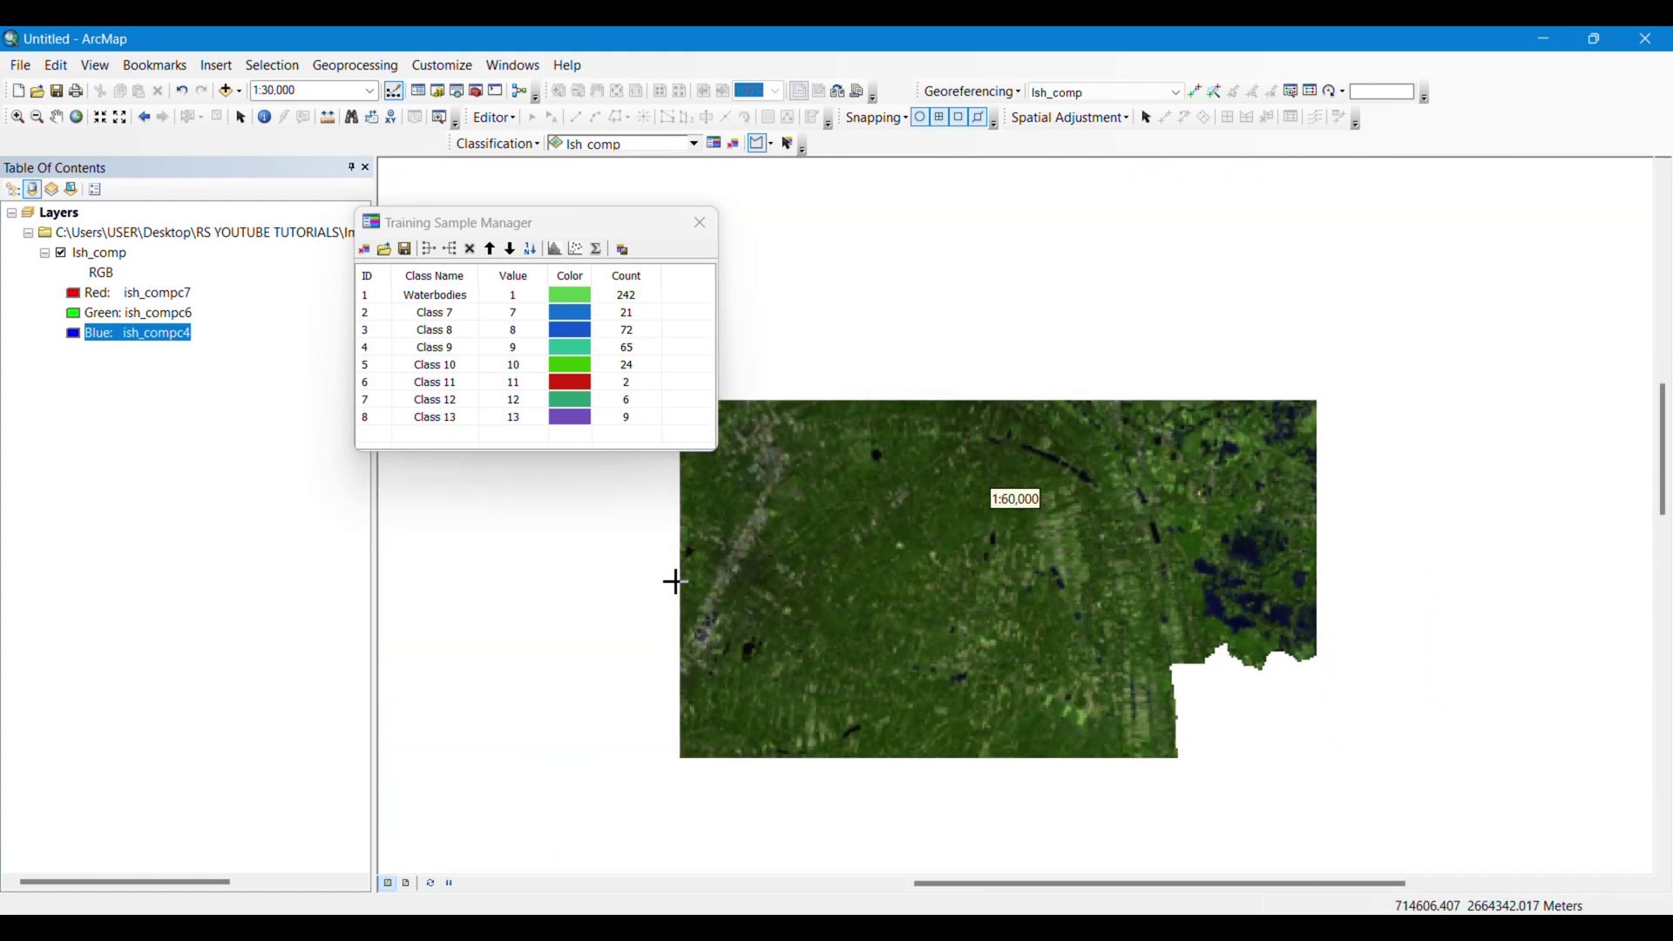
left_click_drag(782, 486, 1023, 637)
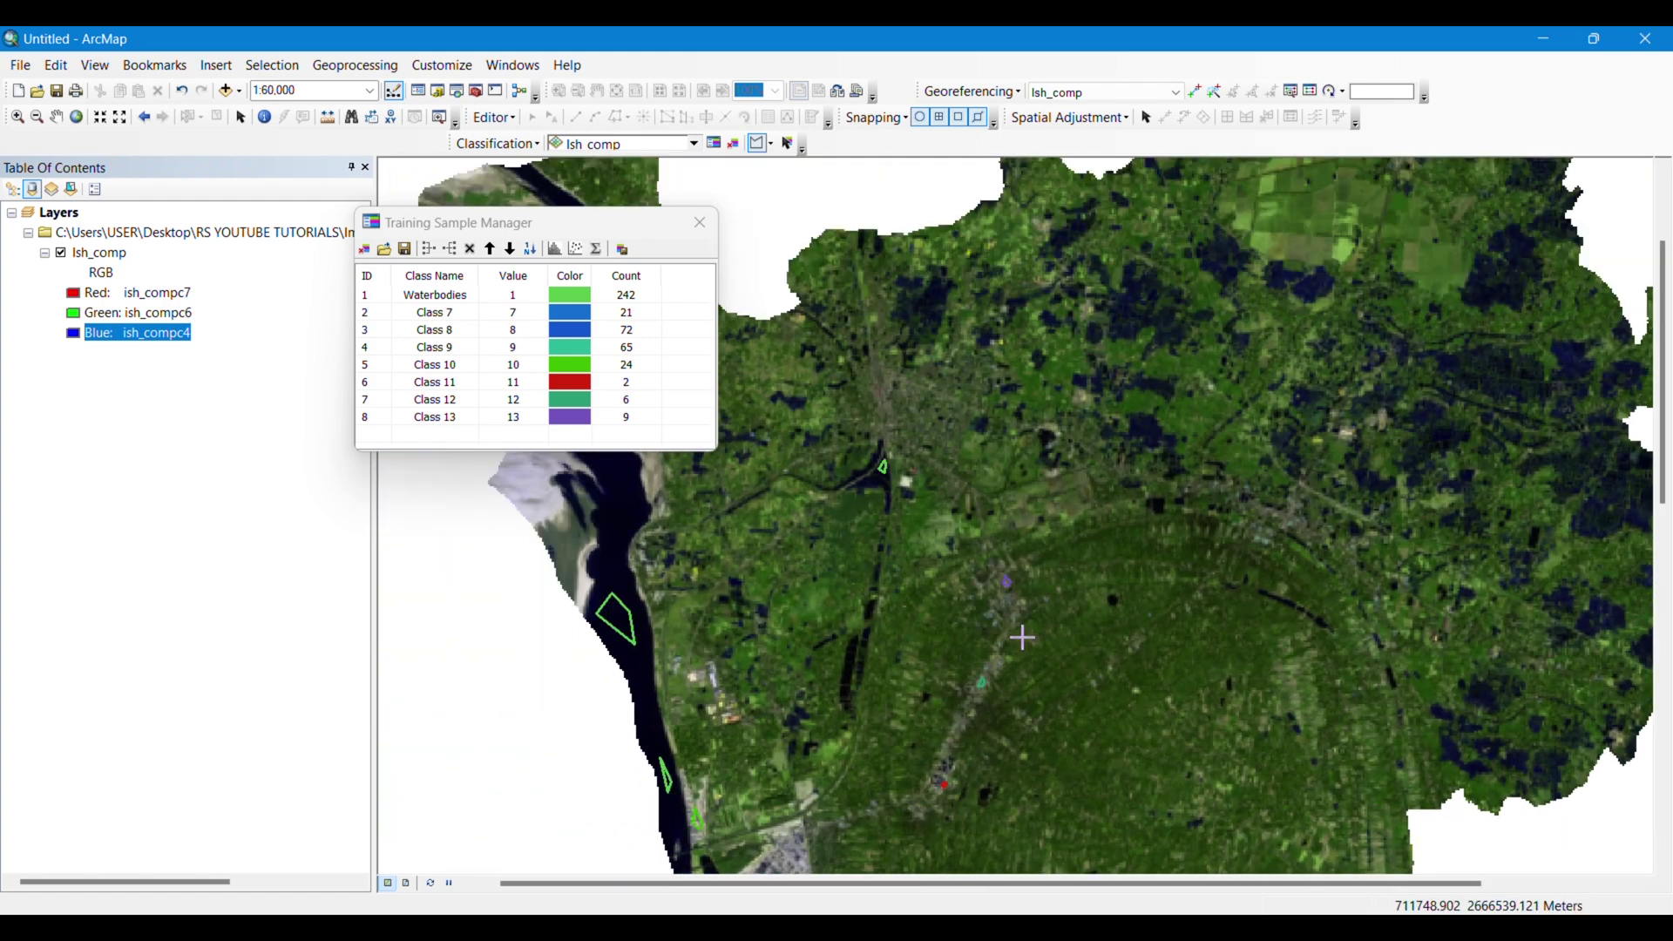
scroll(734, 712, "up", 6)
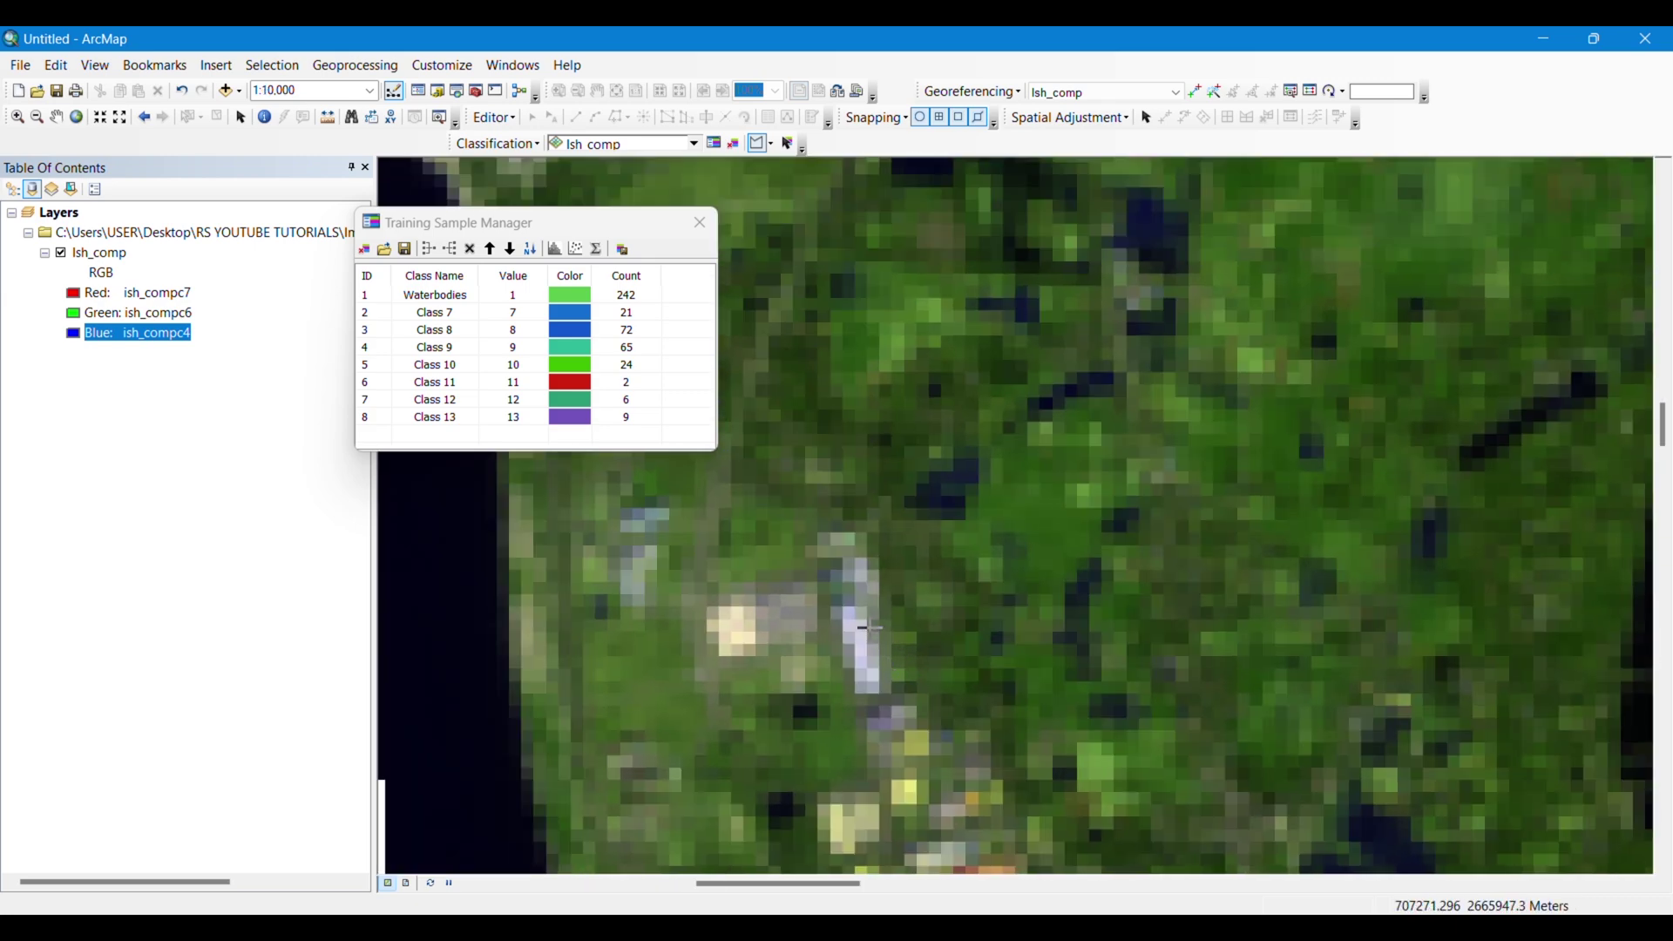
left_click(860, 612)
left_click(870, 668)
double_click(844, 619)
Draw a small four-sided training sample on the cream-coloured block west of the pale built-up strip.
left_click(723, 613)
left_click(756, 617)
left_click(746, 645)
double_click(724, 646)
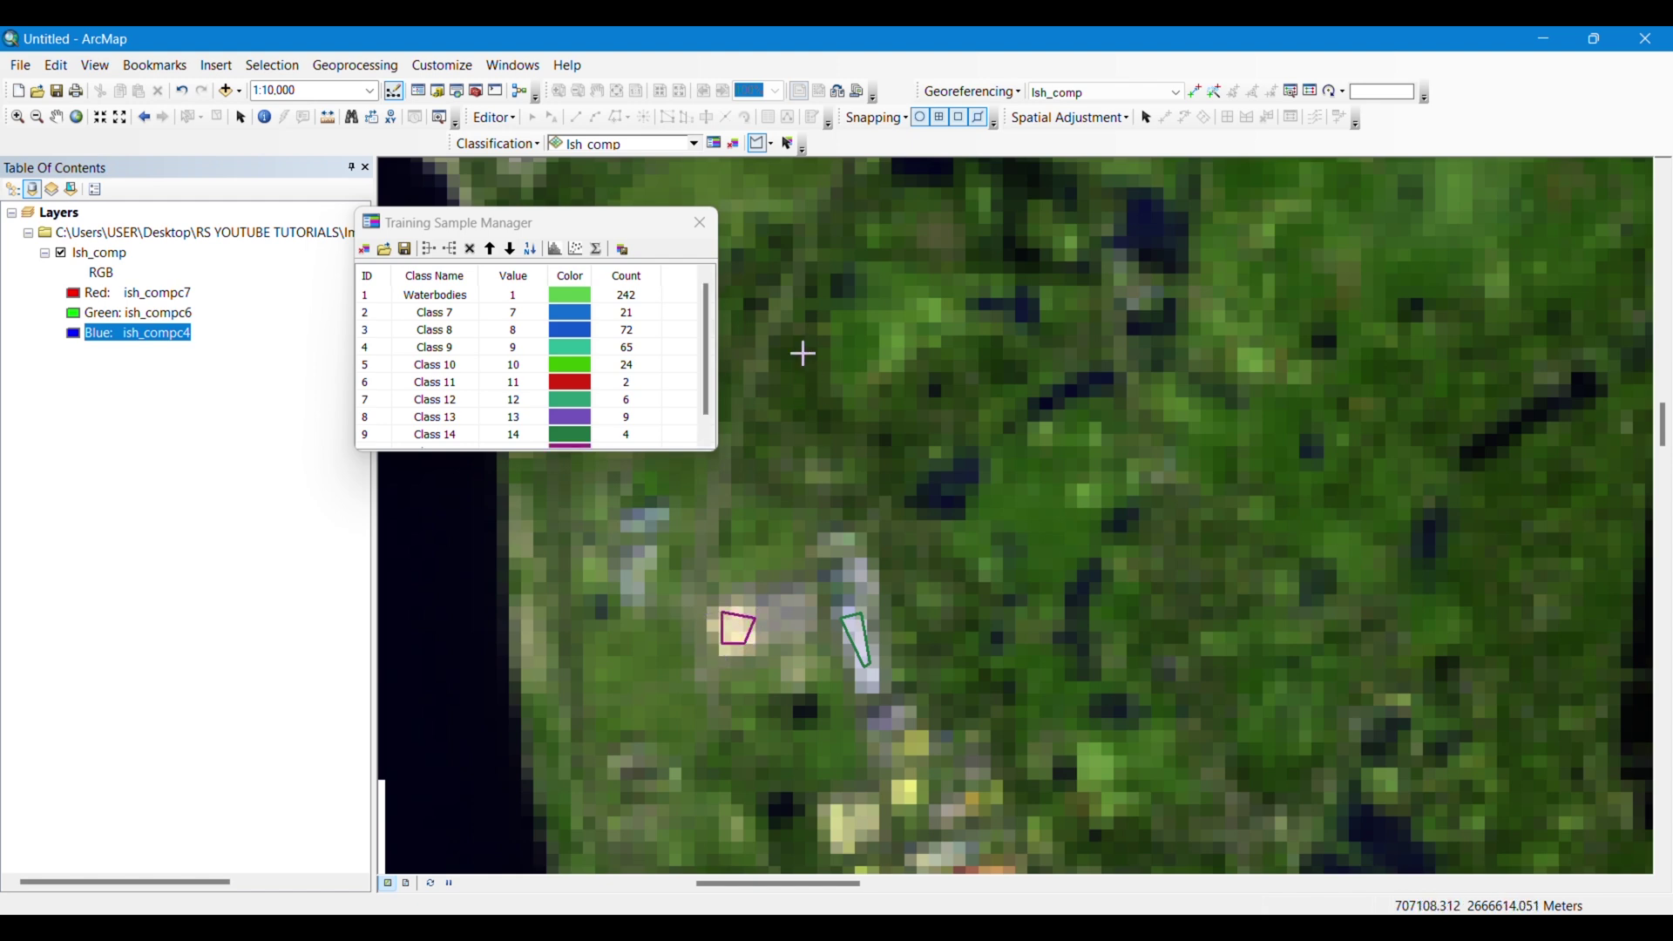
Merge training classes Class 7 through Class 15 into a single class.
left_click_drag(705, 349, 709, 401)
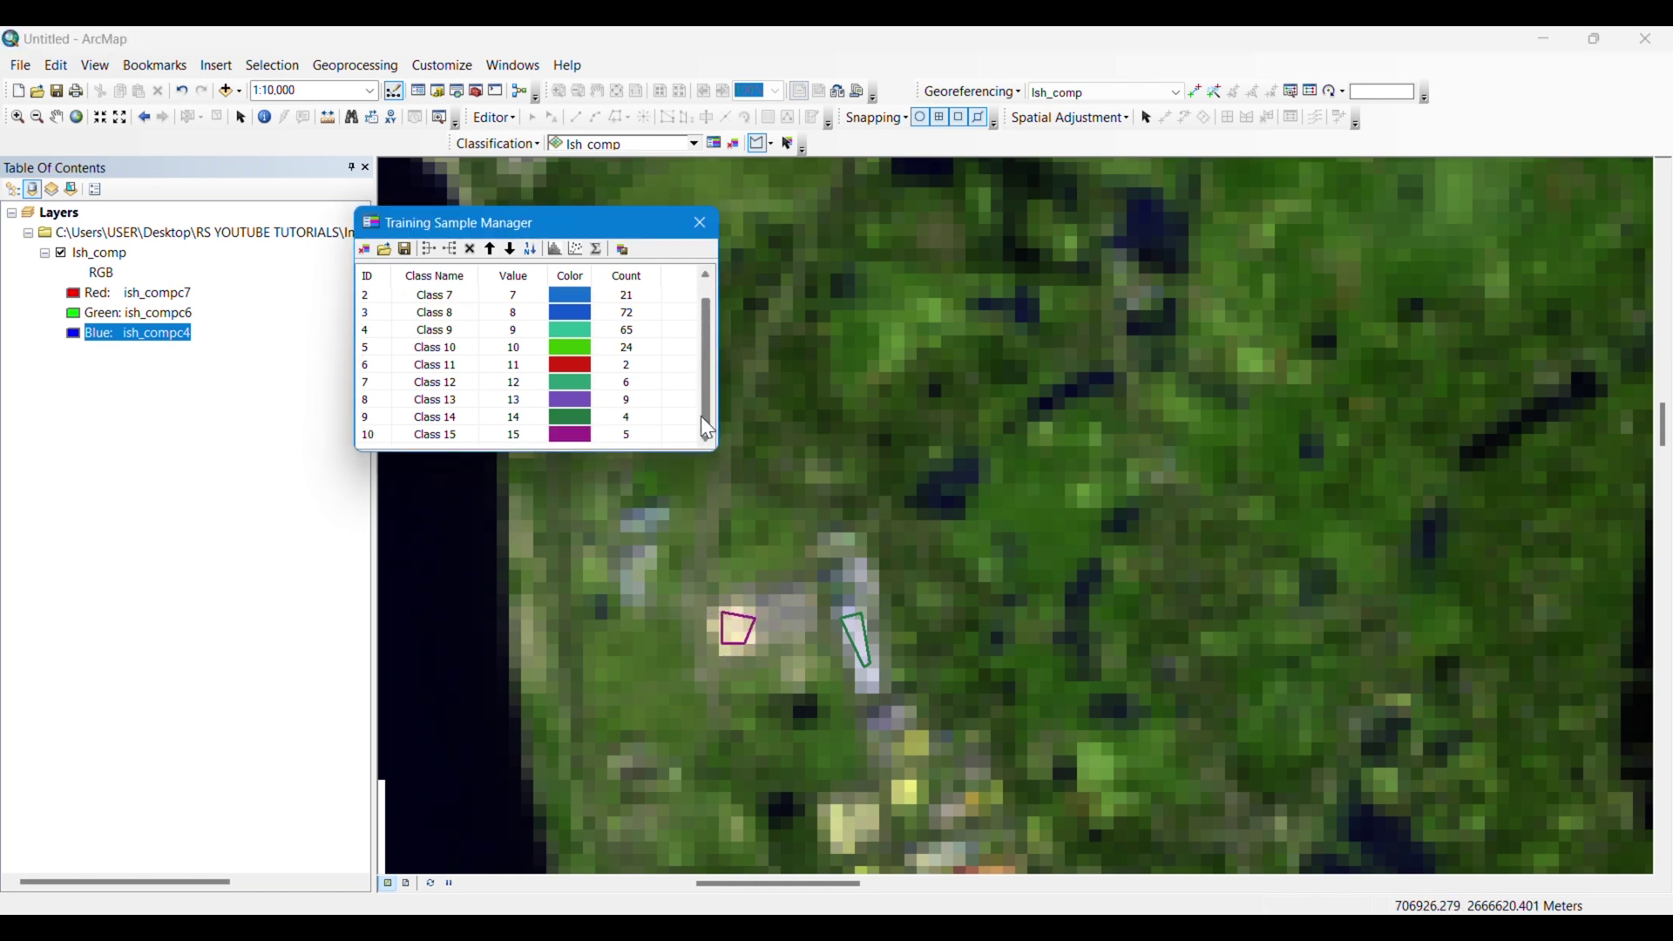
scroll(670, 353, "up", 2)
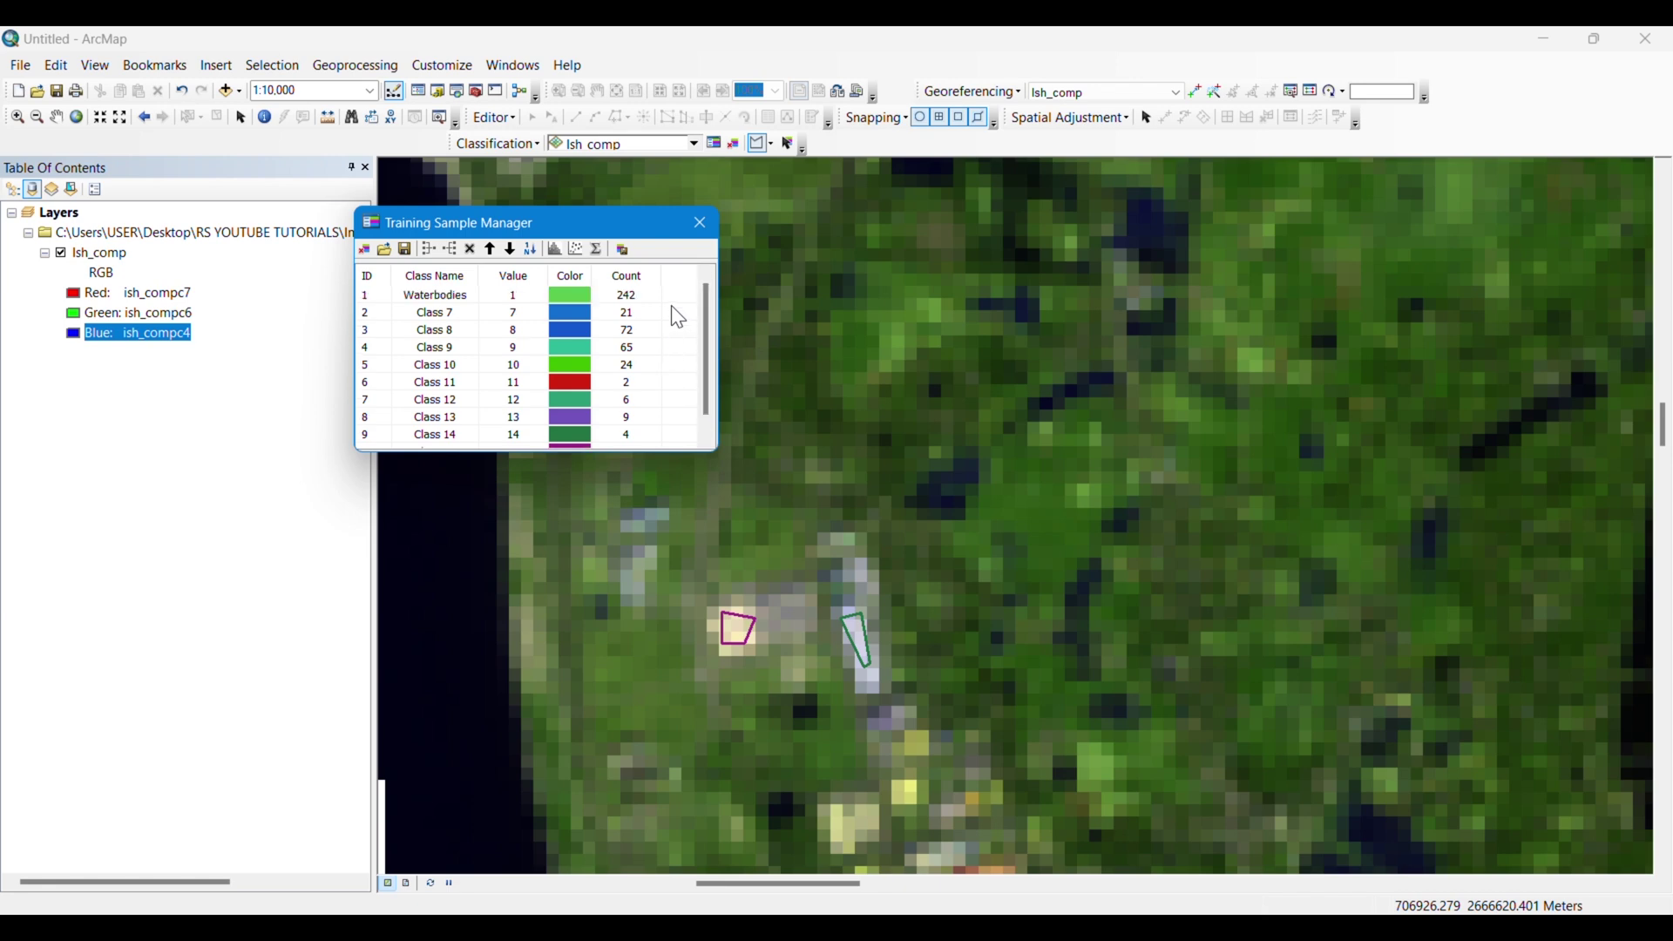
left_click_drag(675, 311, 529, 477)
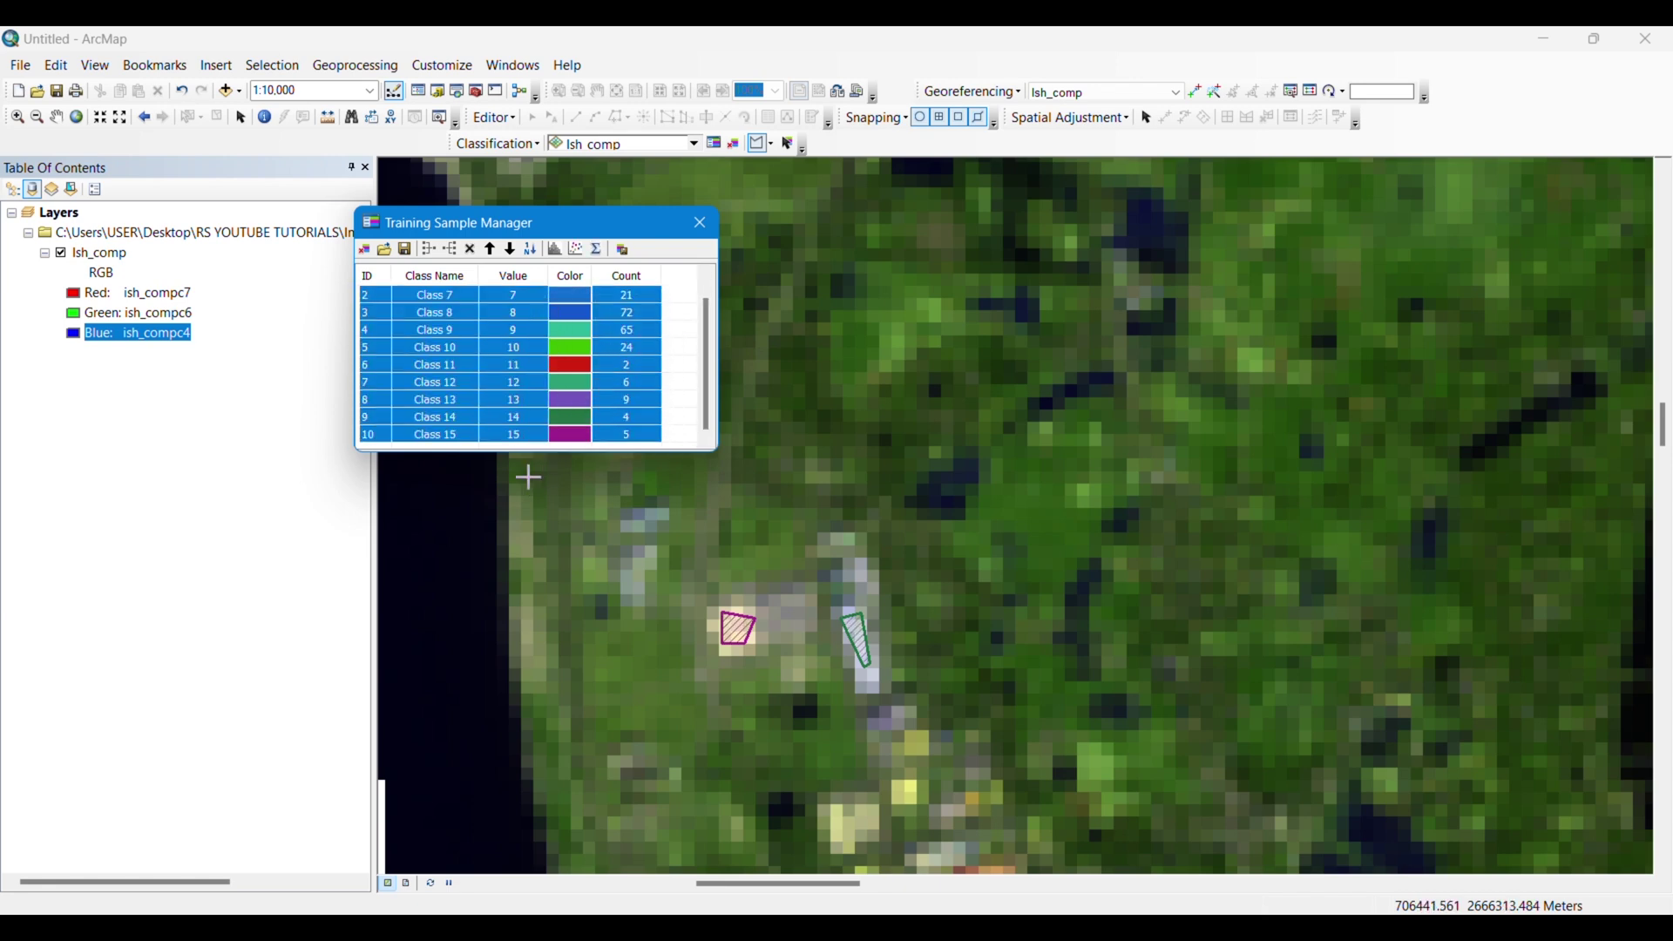
left_click(428, 250)
Rename the merged Class 7 as "Settlement / Urban Land".
double_click(448, 314)
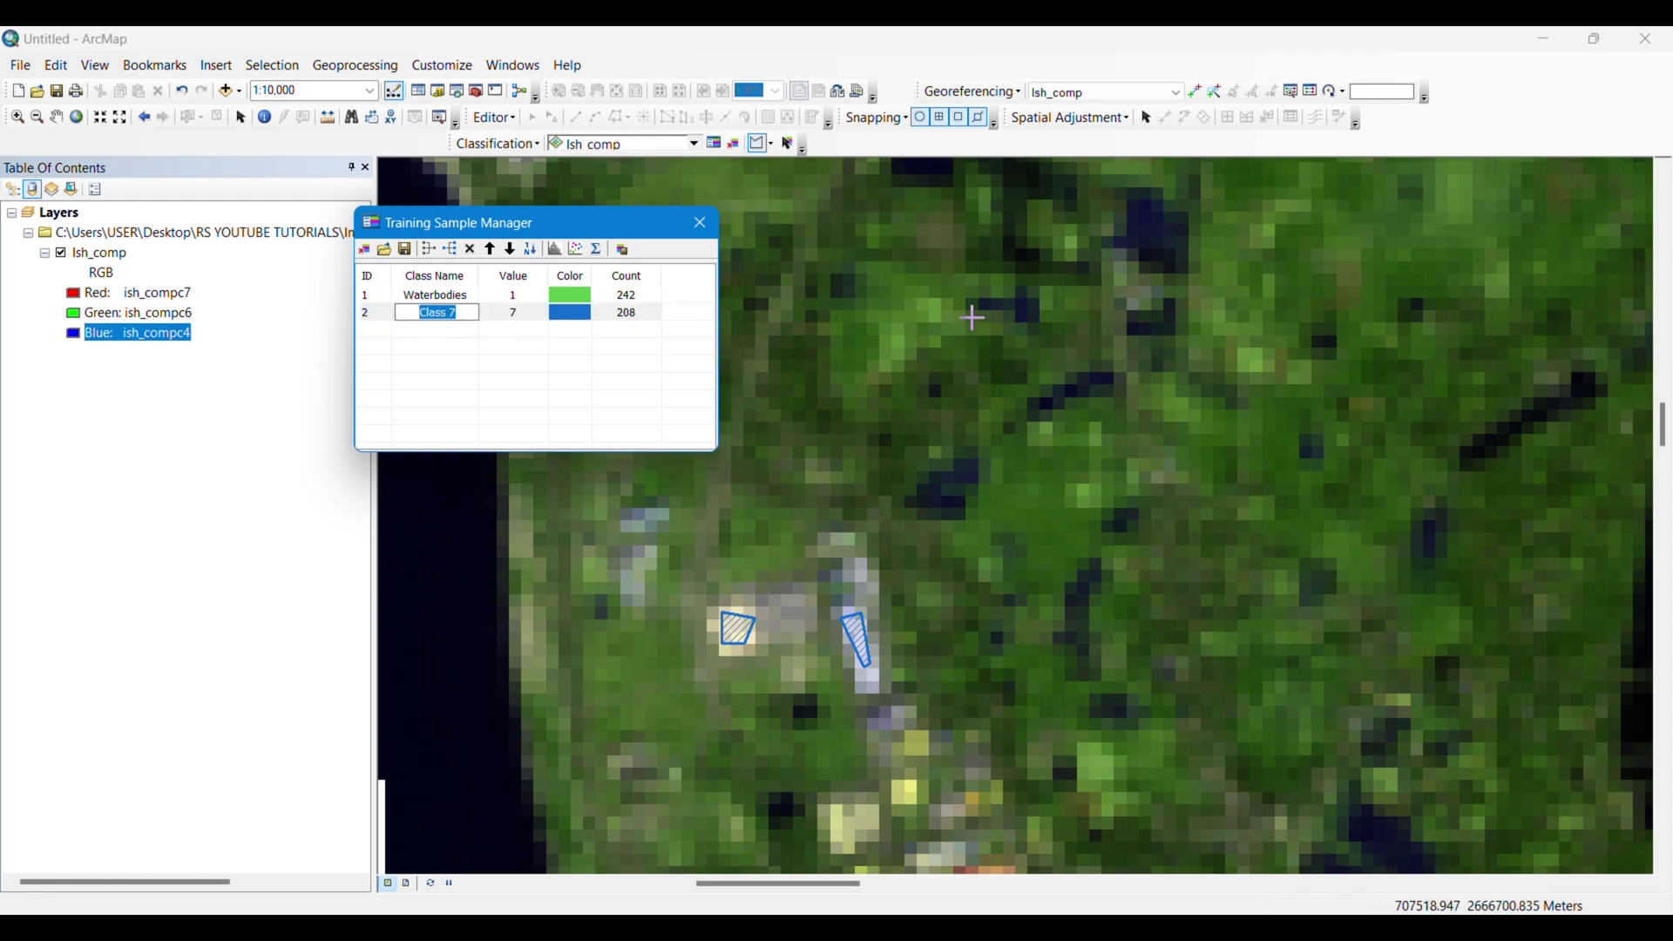
type("S")
type("ettlement")
type("?")
type("/")
type(" / Ur")
type("ban Land")
left_click(411, 339)
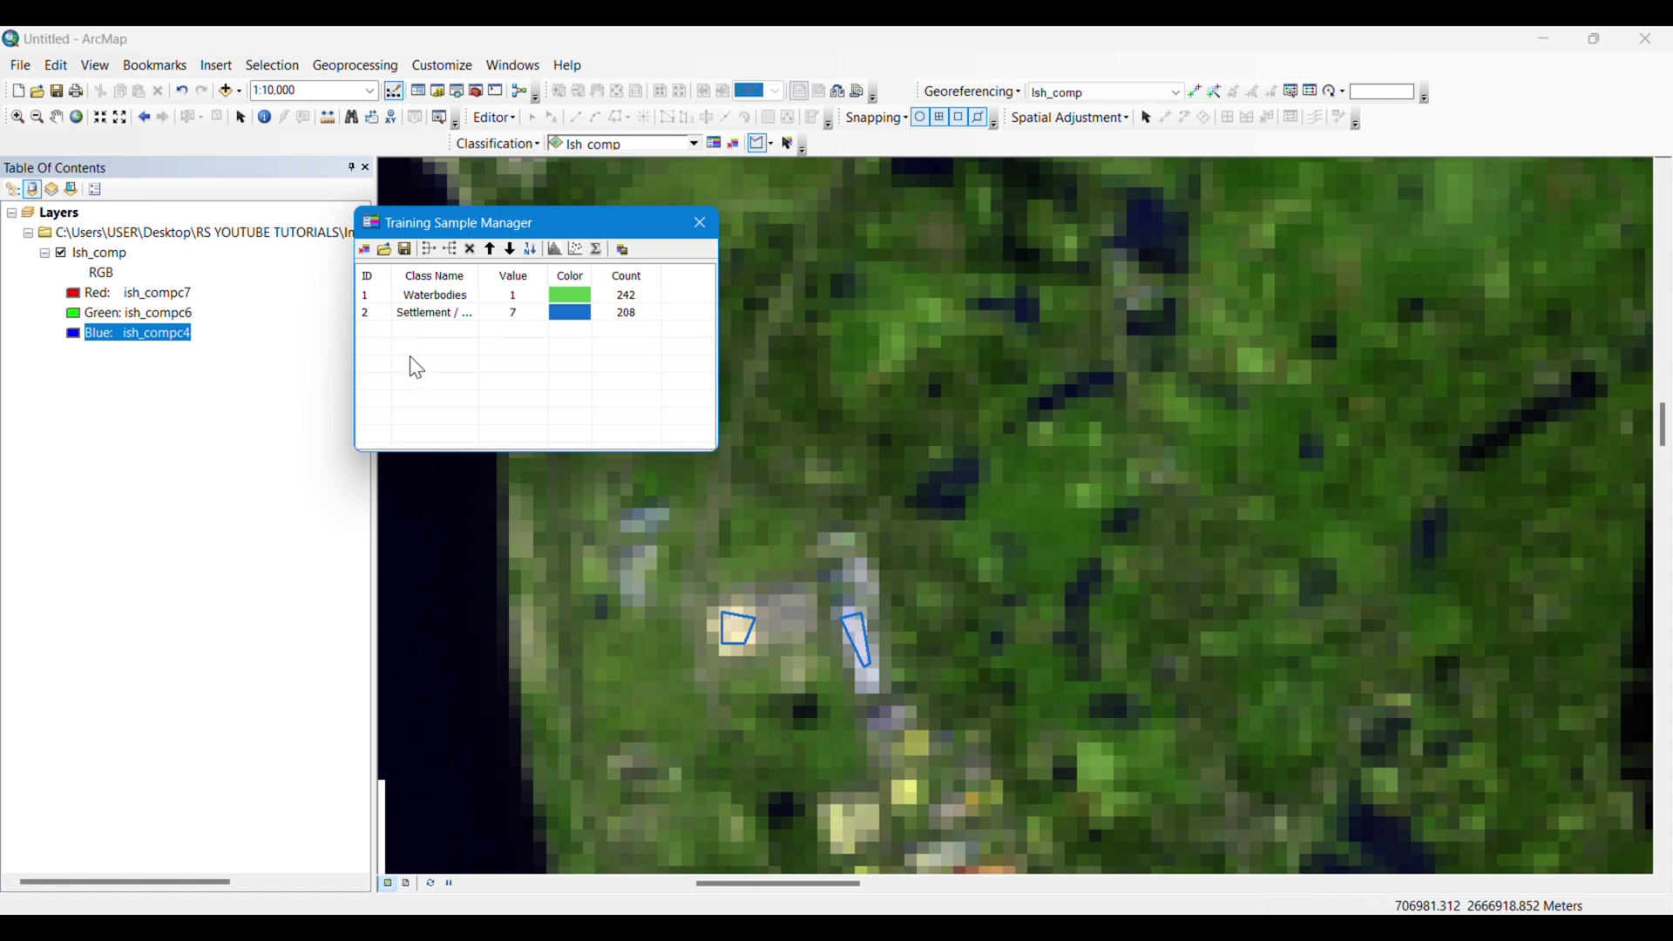
Check the Landsat 8 band combinations image and display the composite in colour infrared with bands 5, 4 and 3 as red, green and blue.
scroll(1203, 755, "up", 2)
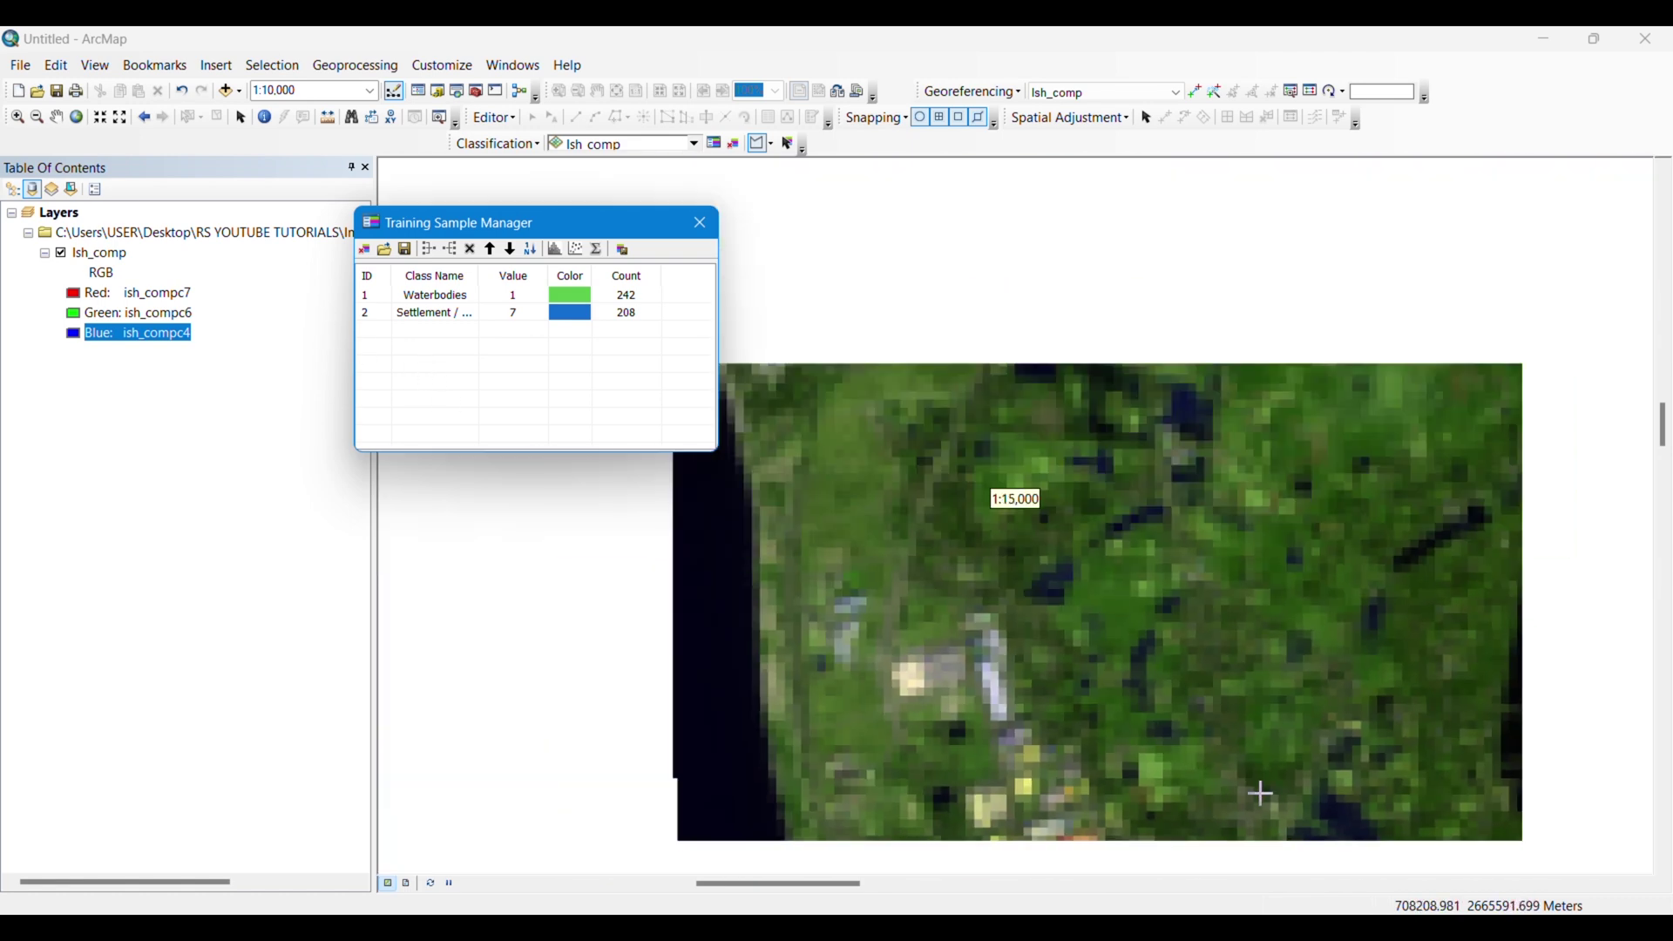
left_click(1280, 911)
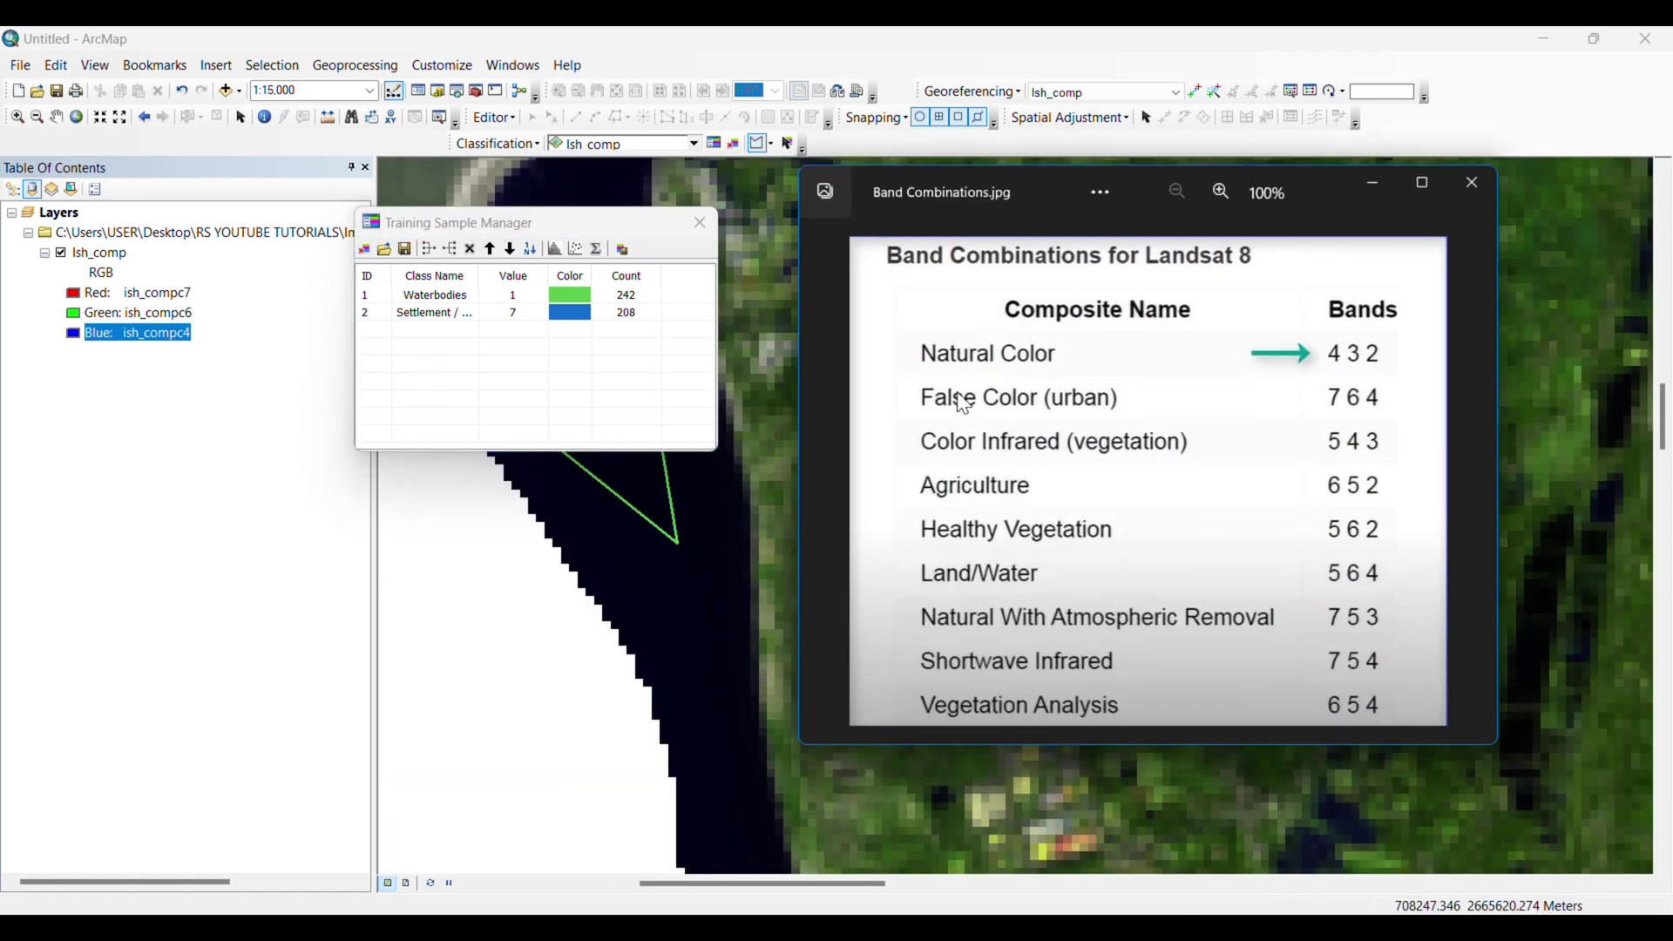
left_click(1378, 187)
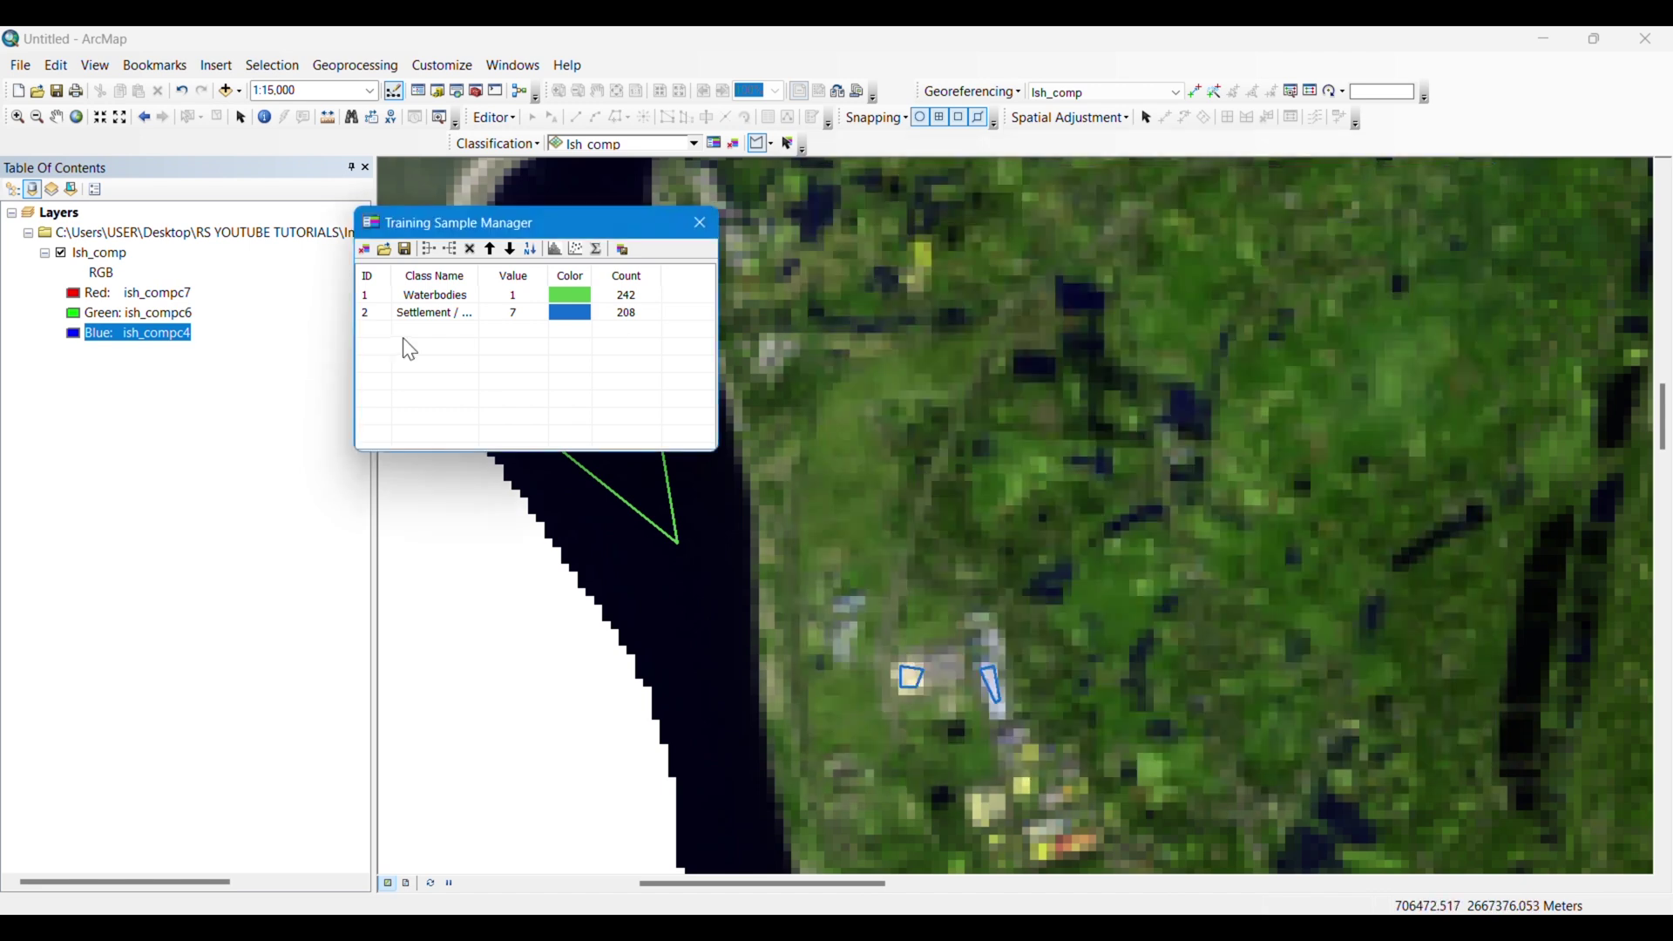
left_click(80, 298)
left_click(140, 424)
left_click(72, 314)
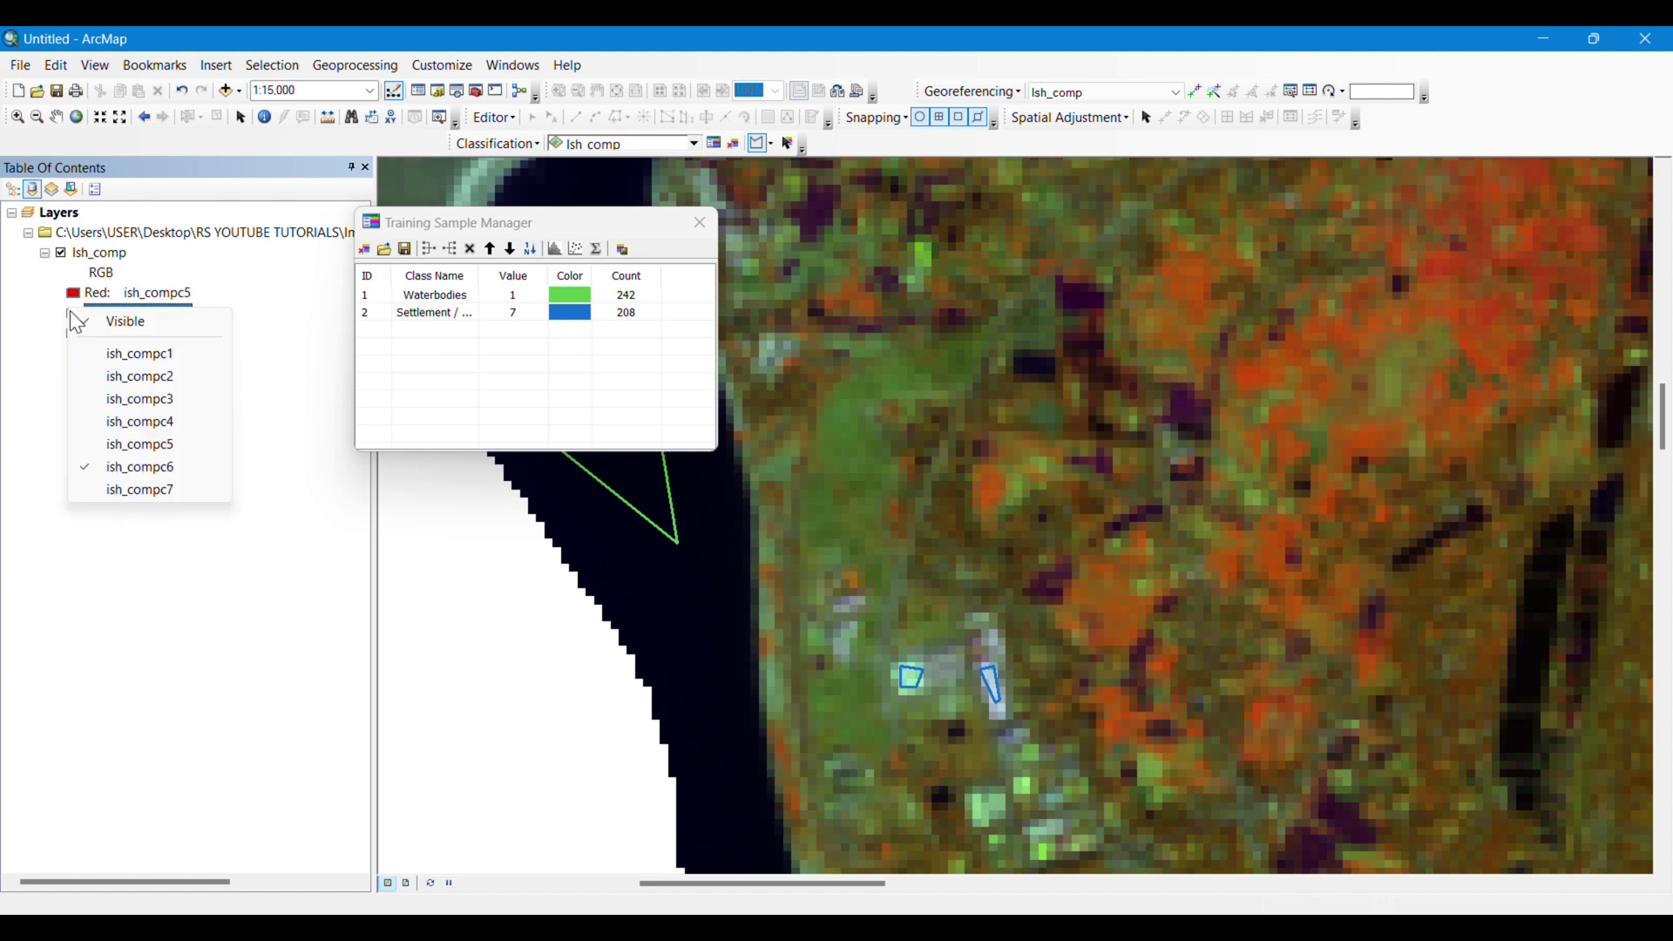
left_click(144, 422)
left_click(73, 332)
left_click(168, 424)
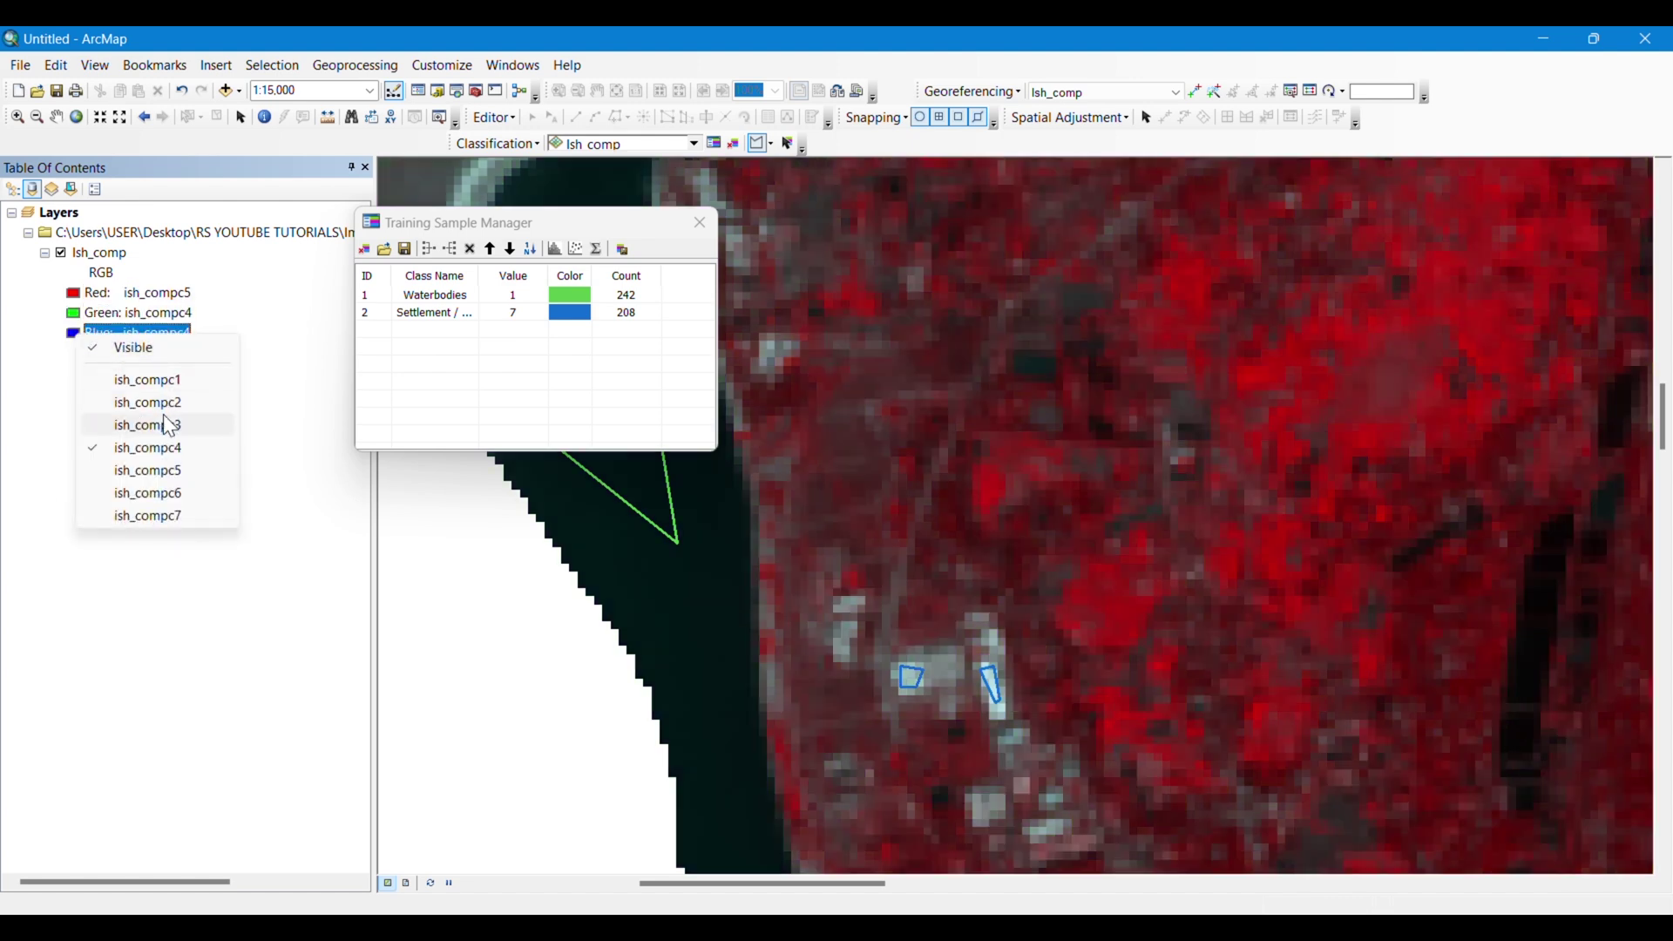
Draw a four-sided training sample on the bright red vegetation east of the river.
scroll(1274, 702, "down", 2)
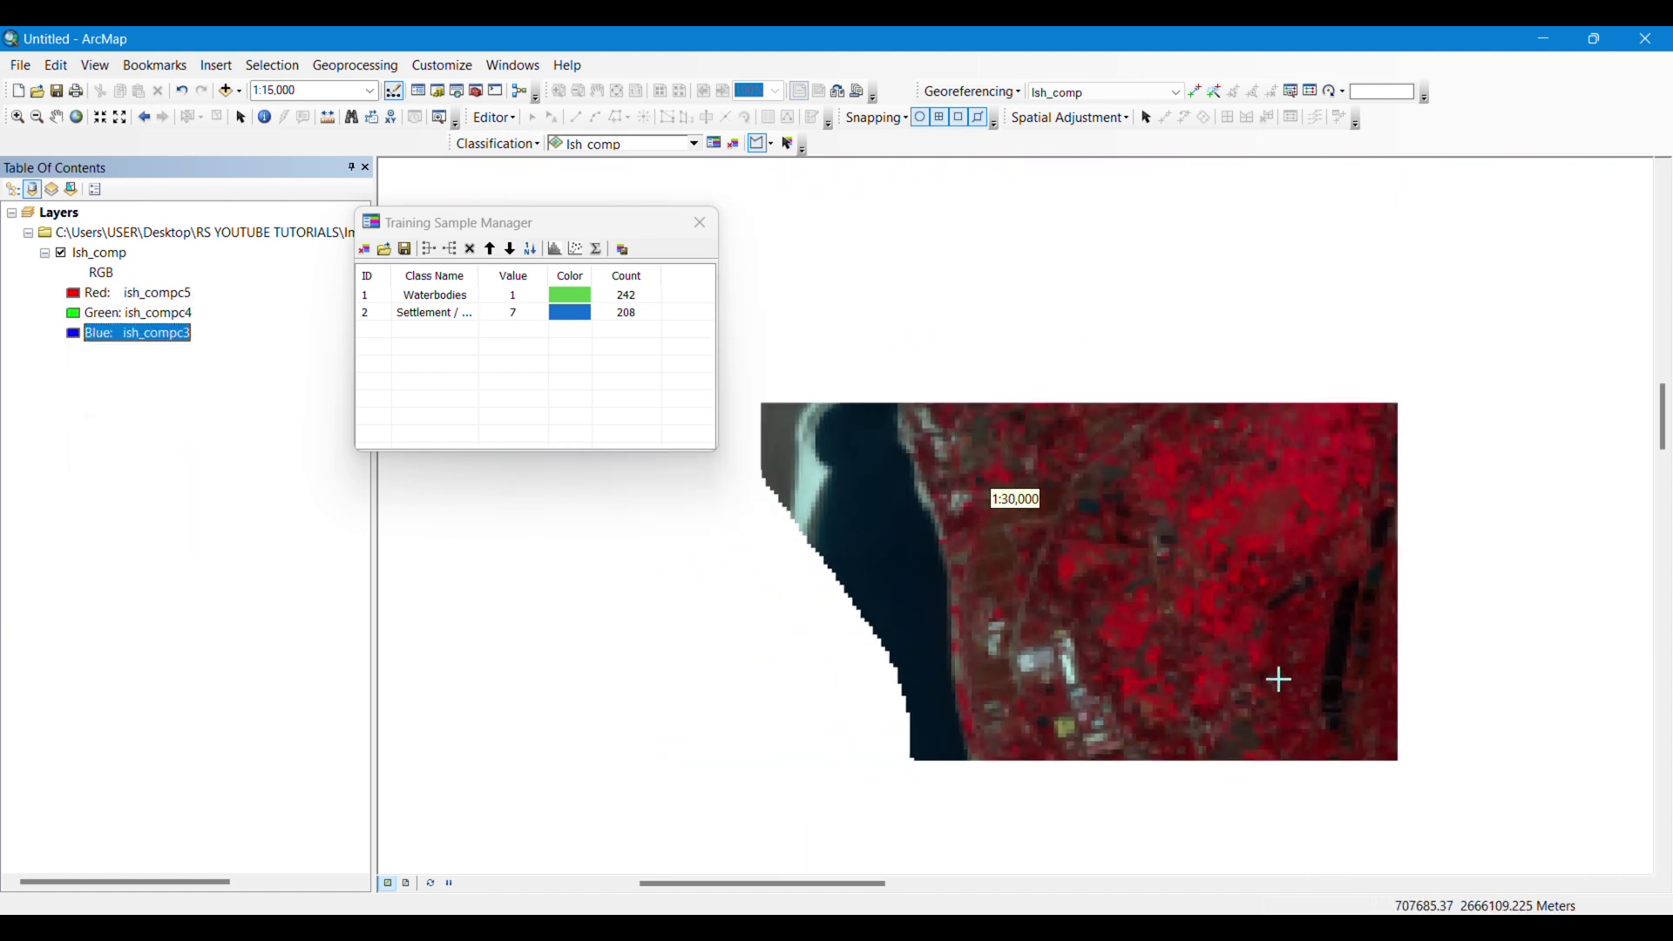
scroll(1352, 510, "up", 2)
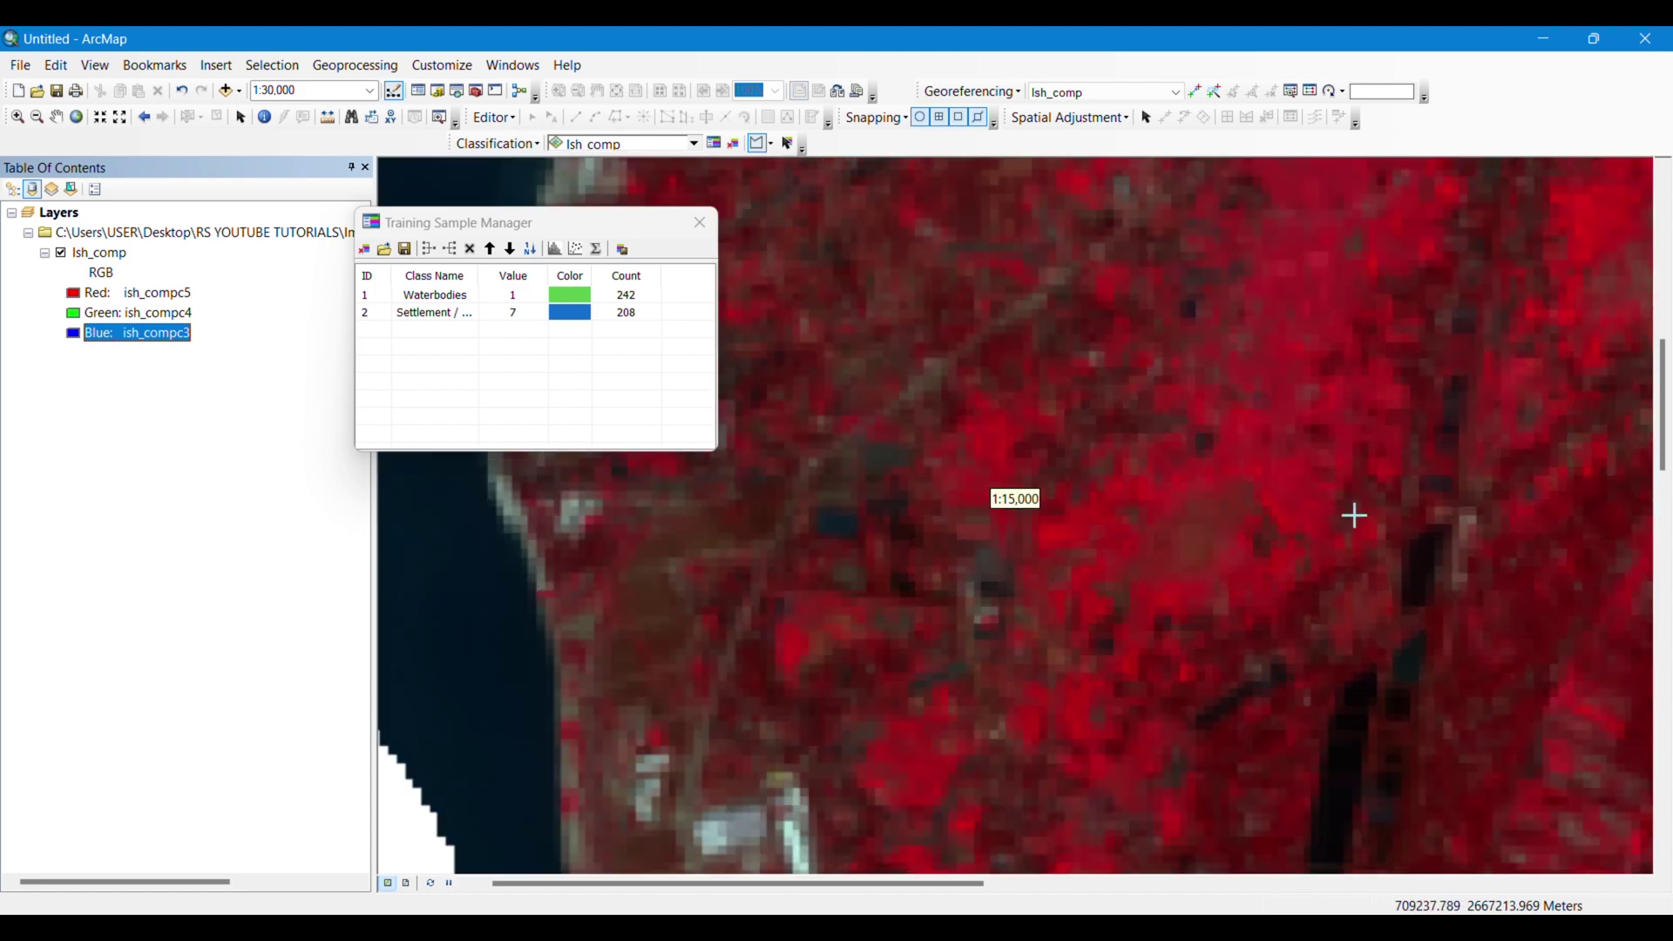
scroll(1352, 510, "up", 1)
left_click(1268, 442)
left_click(1274, 486)
left_click(1235, 485)
double_click(1217, 440)
Draw a tiny triangular training sample on the vegetation southwest of the four-sided vegetation sample.
left_click(1080, 641)
left_click(1046, 616)
double_click(1058, 649)
Draw a small five-sided training sample on the dark red vegetation west of the grey diagonal settlement strip.
scroll(1274, 662, "down", 2)
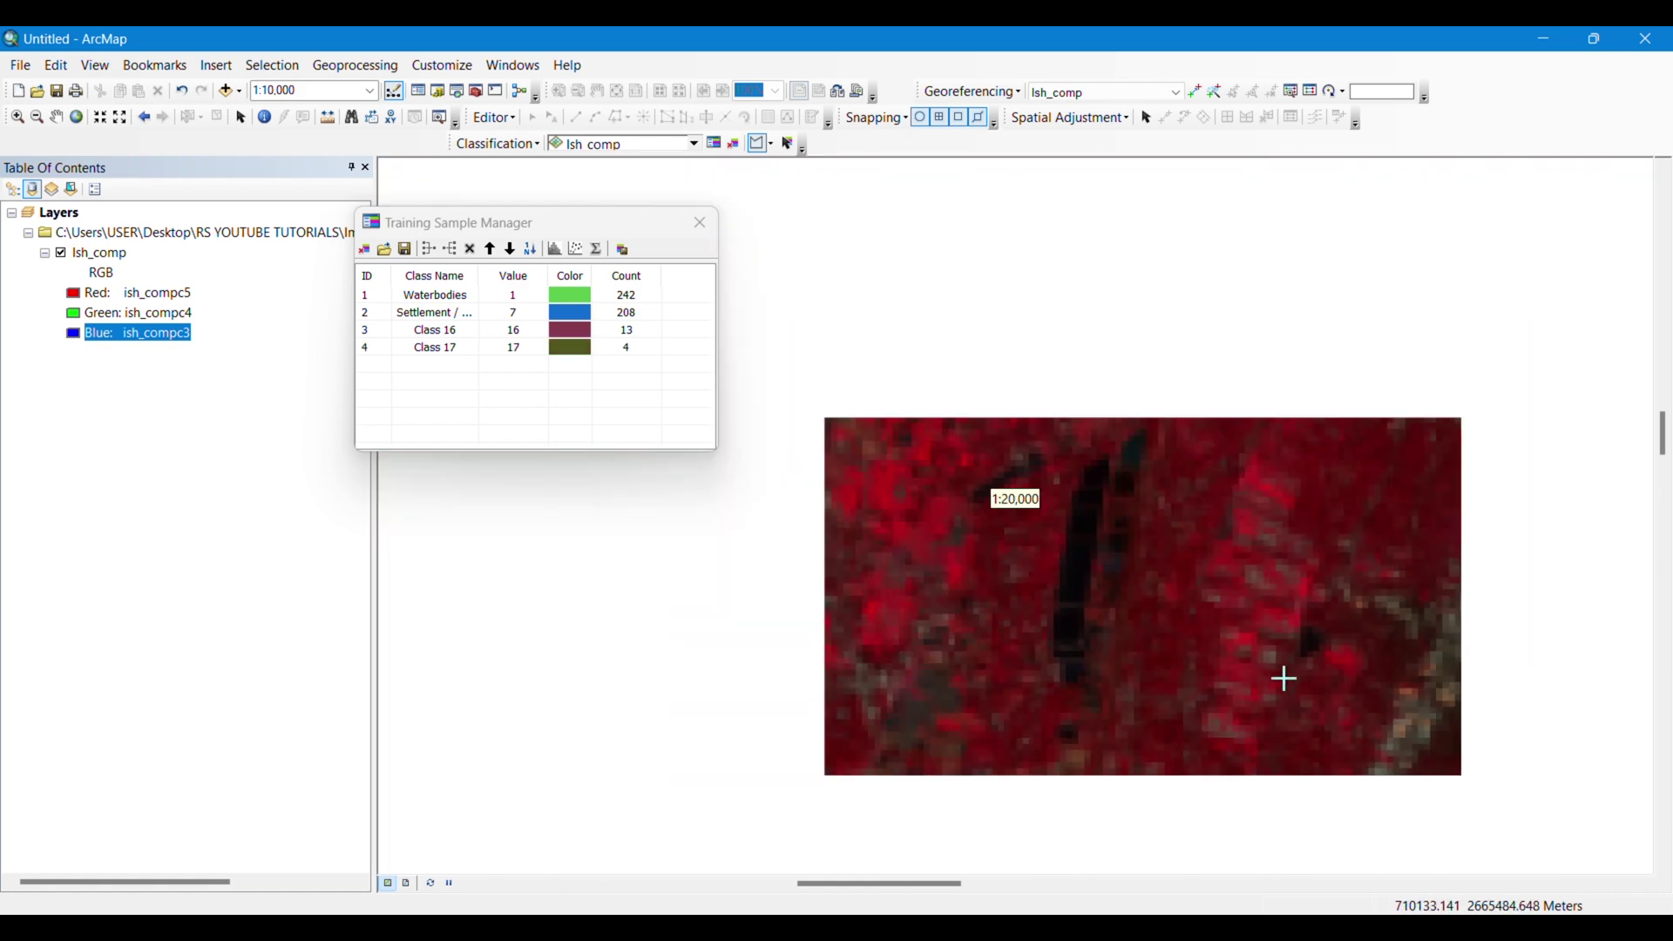
scroll(1004, 638, "up", 2)
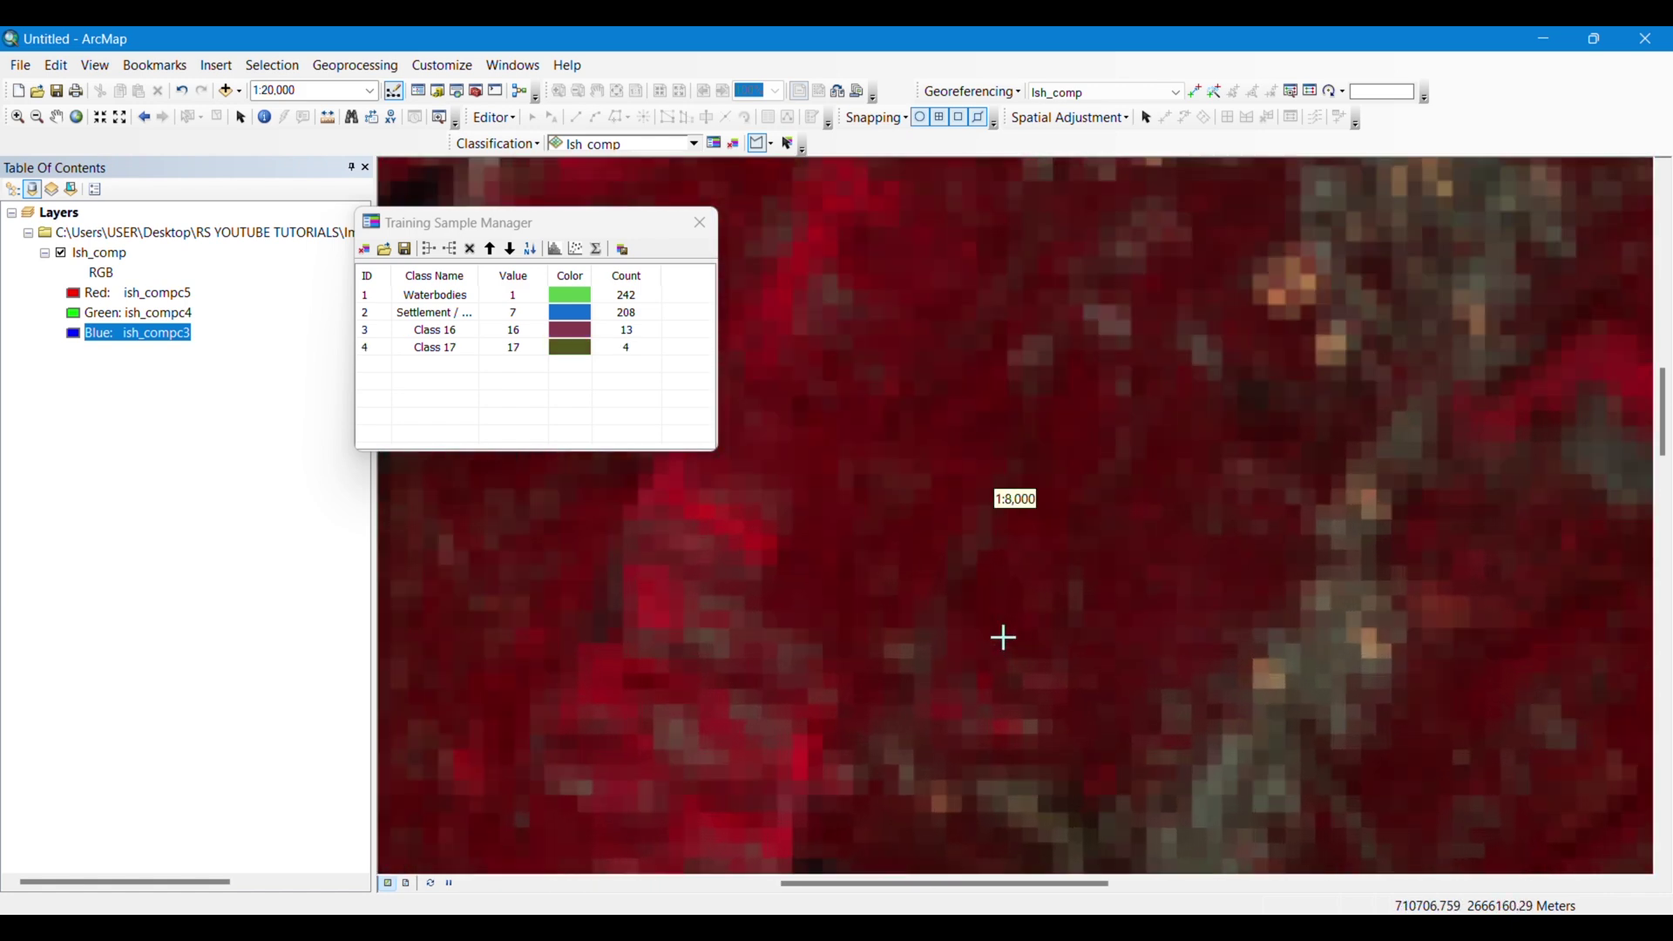
left_click(1030, 570)
left_click(1027, 623)
left_click(993, 631)
left_click(967, 590)
double_click(994, 562)
Draw a four-sided training sample on the vegetation farther southeast of the five-sided sample.
left_click_drag(1250, 630, 668, 617)
left_click_drag(1153, 763, 855, 620)
left_click(1043, 546)
left_click(1010, 632)
left_click(984, 633)
double_click(979, 552)
Draw a larger four-sided training sample on the uniform dark red vegetation farther southeast, west of the small bright red patch.
left_click_drag(1266, 743, 698, 430)
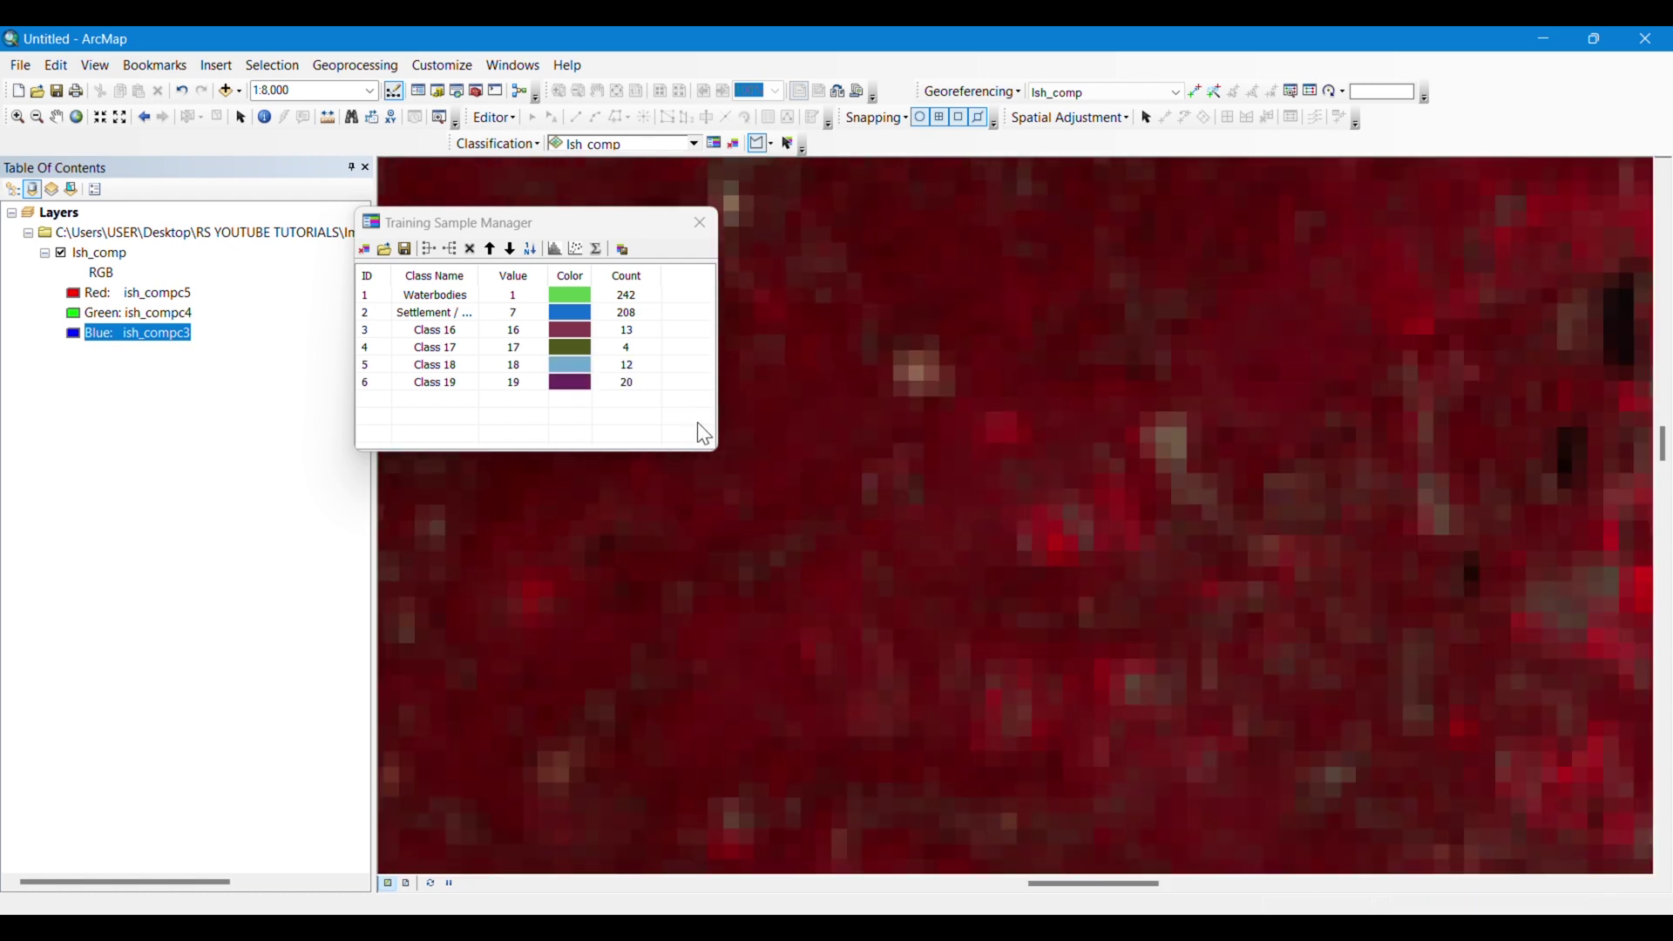
left_click(998, 509)
left_click(956, 578)
left_click(906, 573)
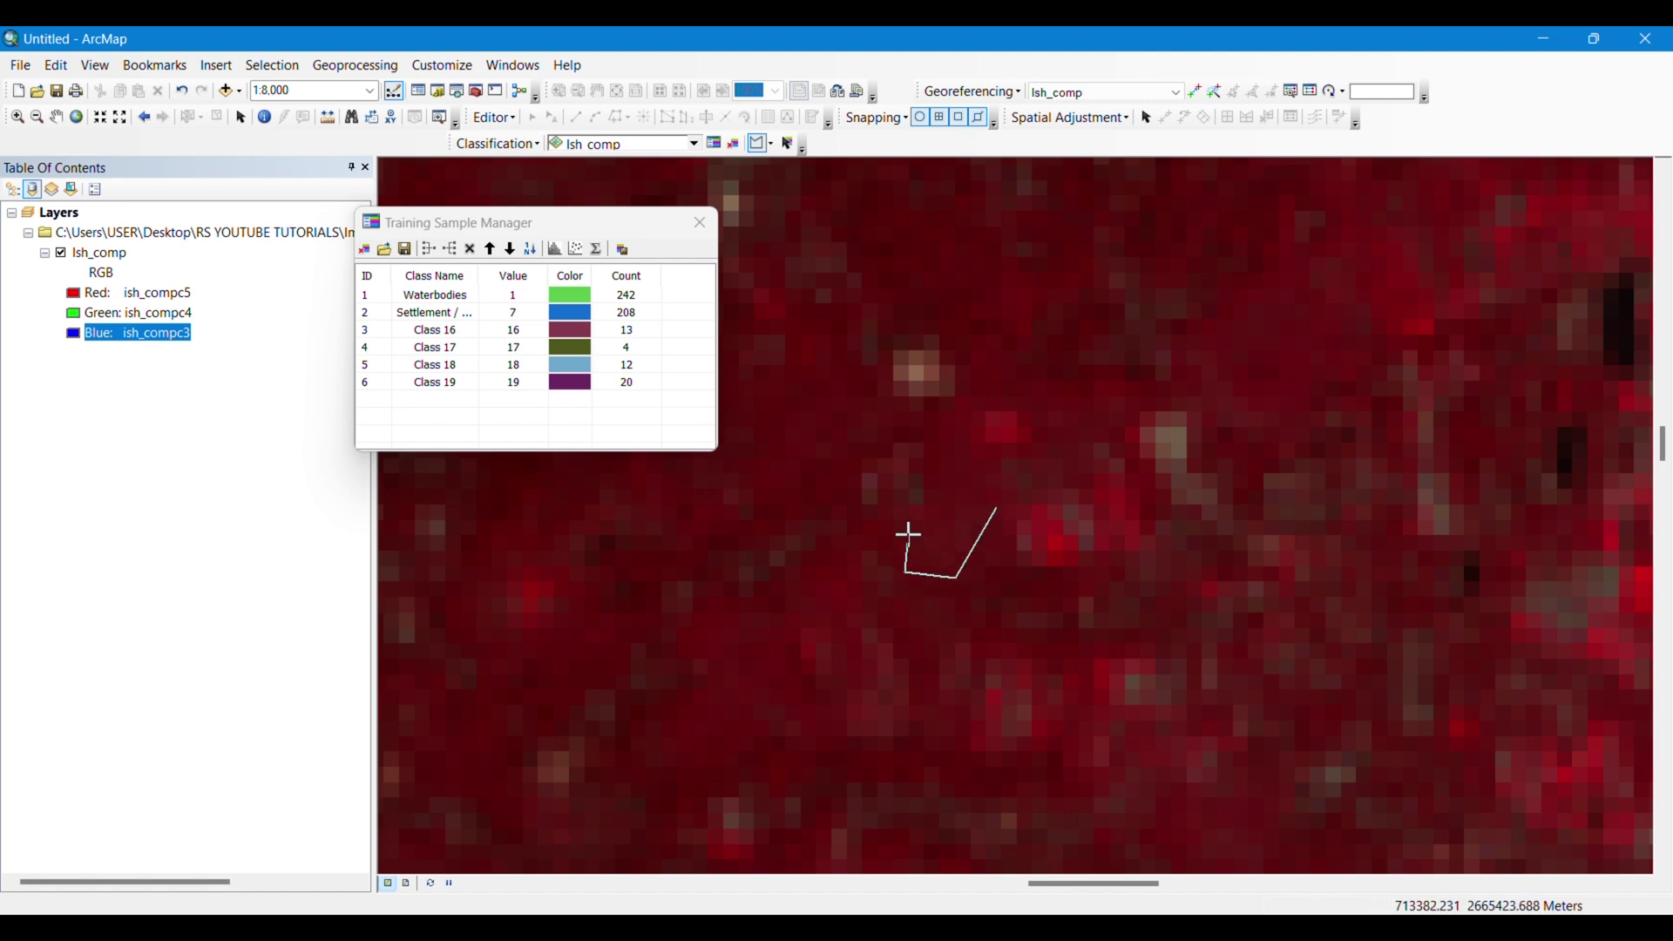
double_click(951, 446)
Draw a narrow triangular training sample on the dark red vegetation southeast of the larger four-sided sample.
left_click_drag(1183, 648, 654, 497)
left_click(886, 688)
left_click(887, 711)
double_click(805, 698)
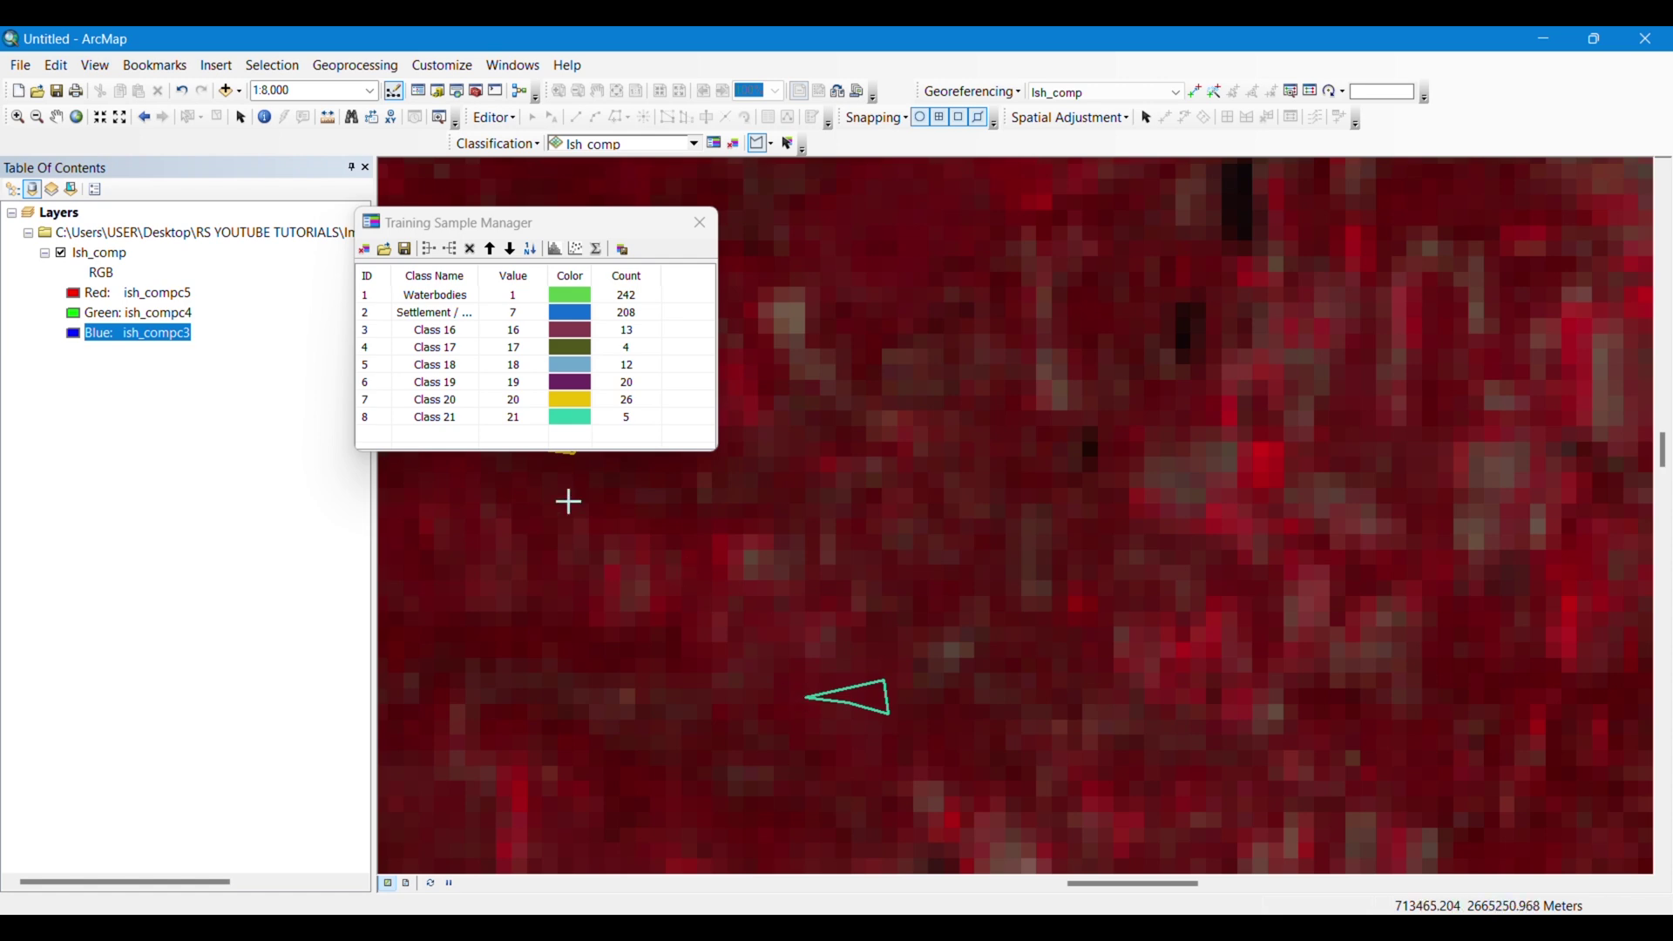
Merge training classes Class 16 through Class 21 into a single class.
left_click(660, 338)
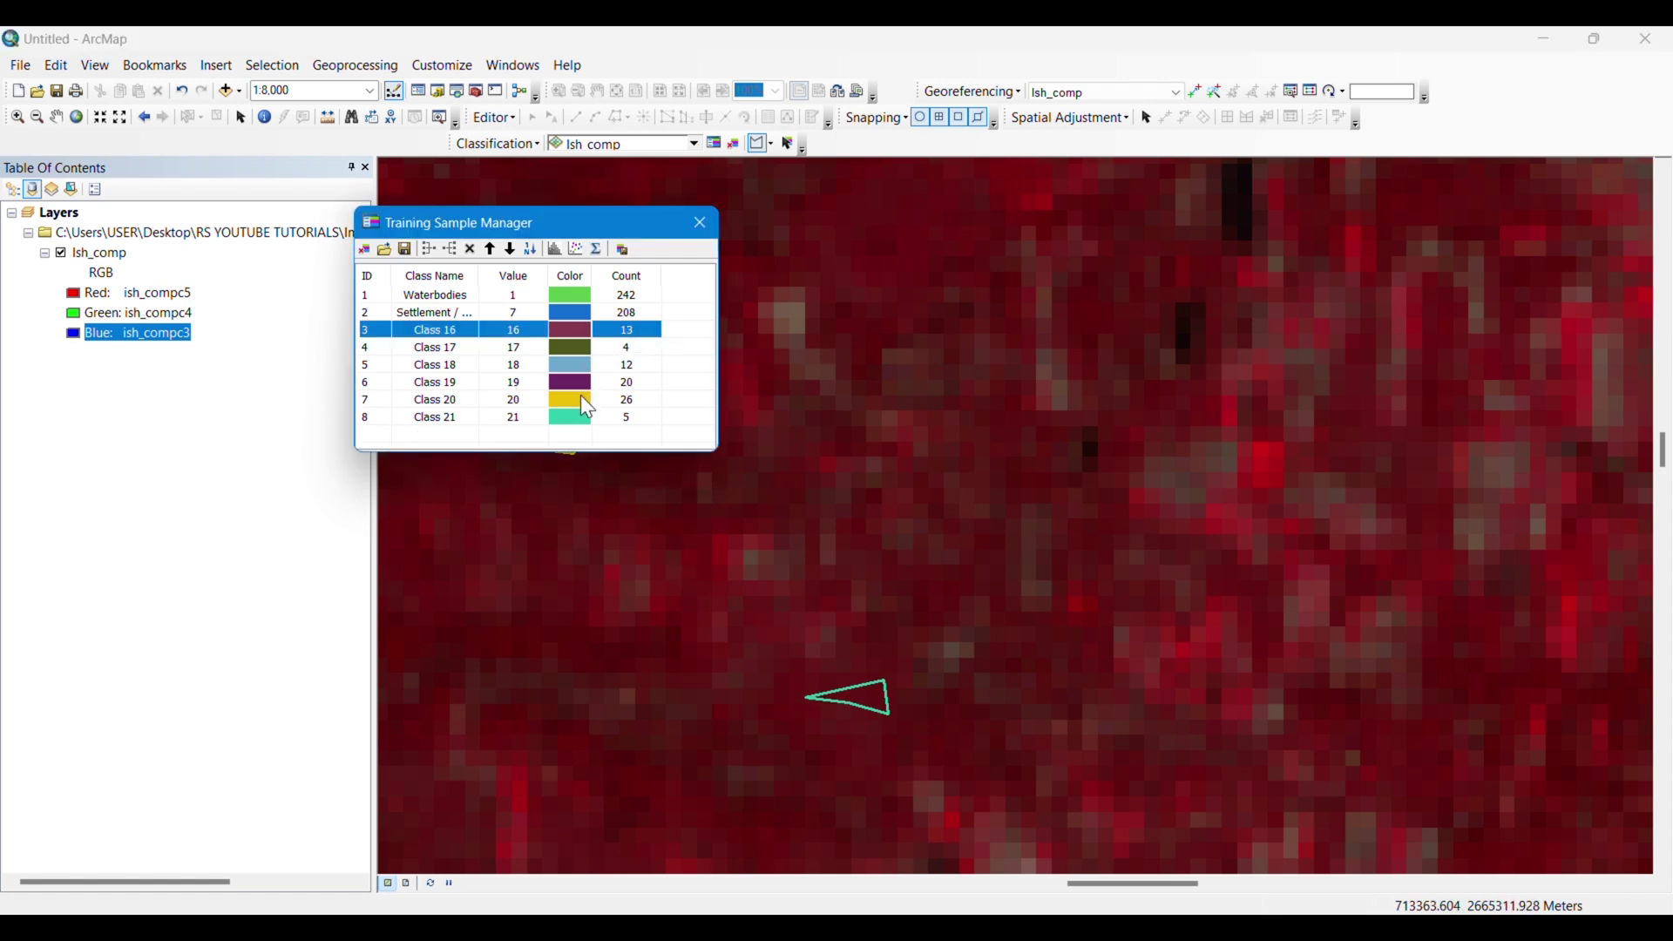
left_click_drag(688, 329, 563, 425)
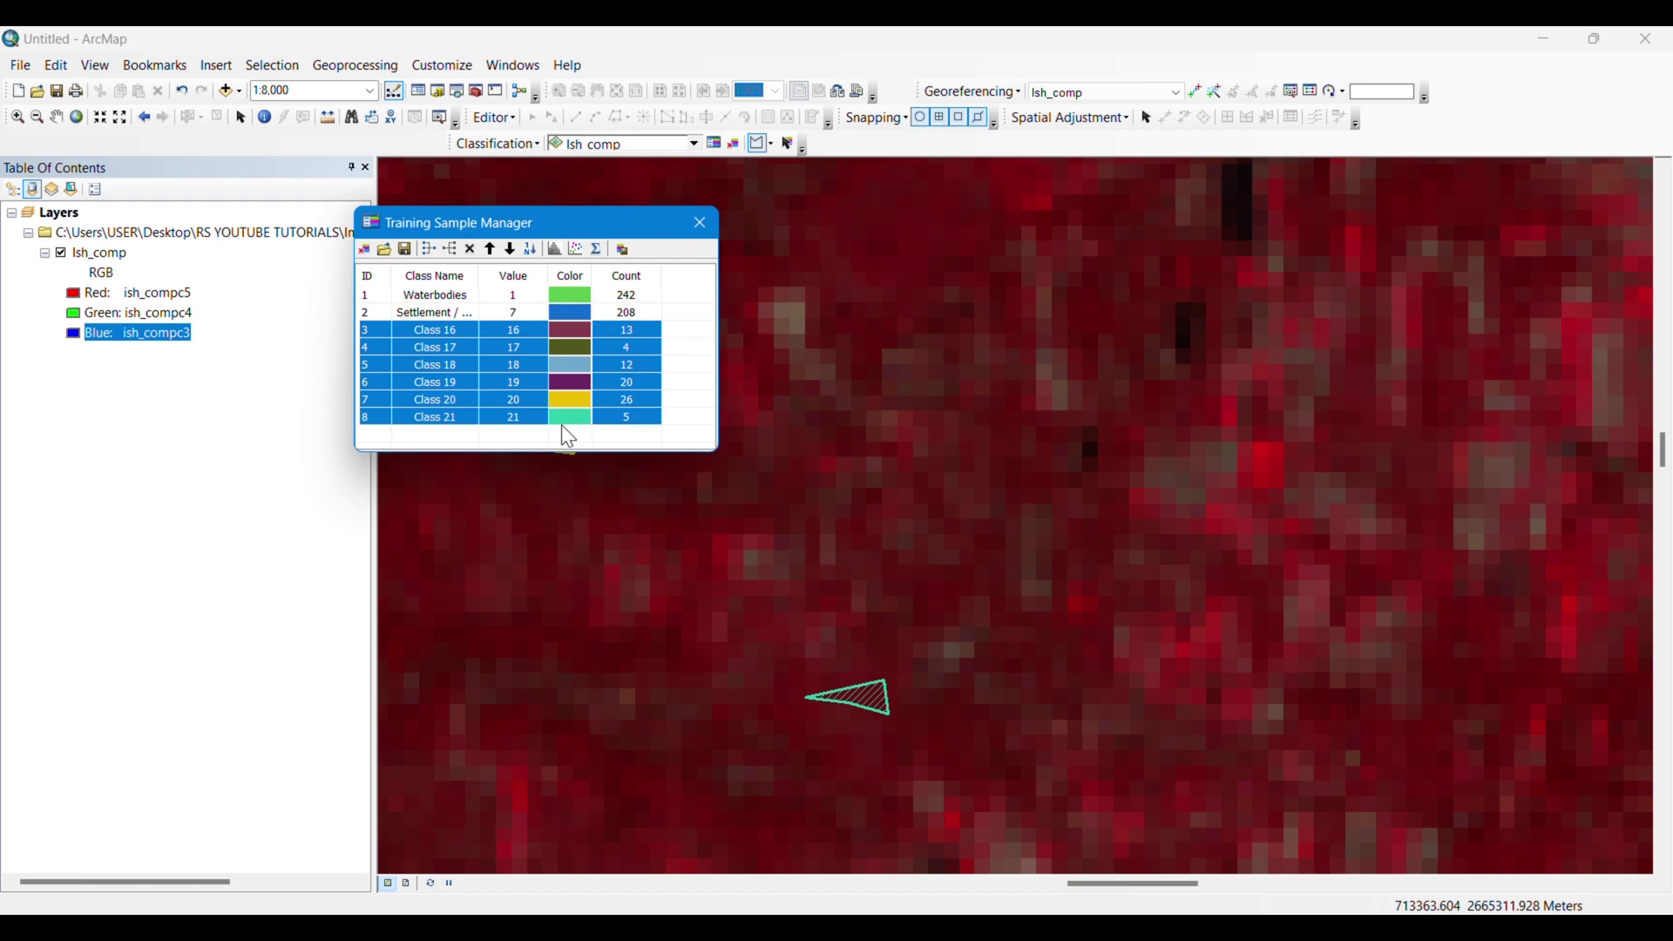
left_click(427, 251)
Rename the merged Class 16 as "Vegetation".
left_click(461, 335)
left_click_drag(463, 330, 403, 330)
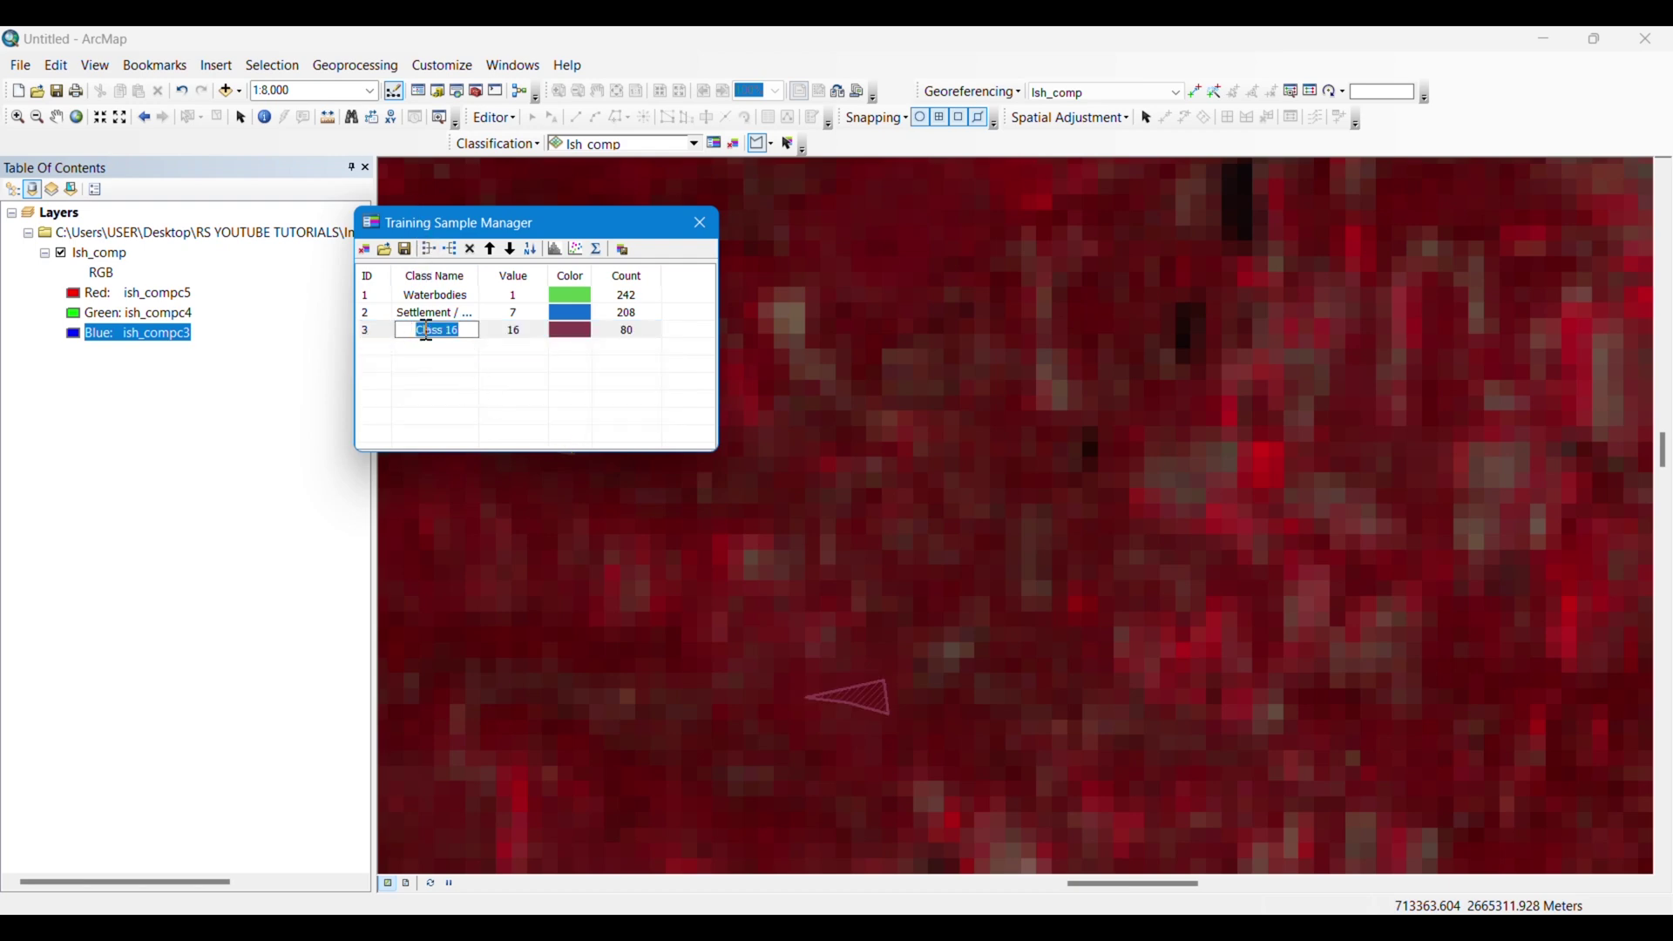
type("Vegetaion")
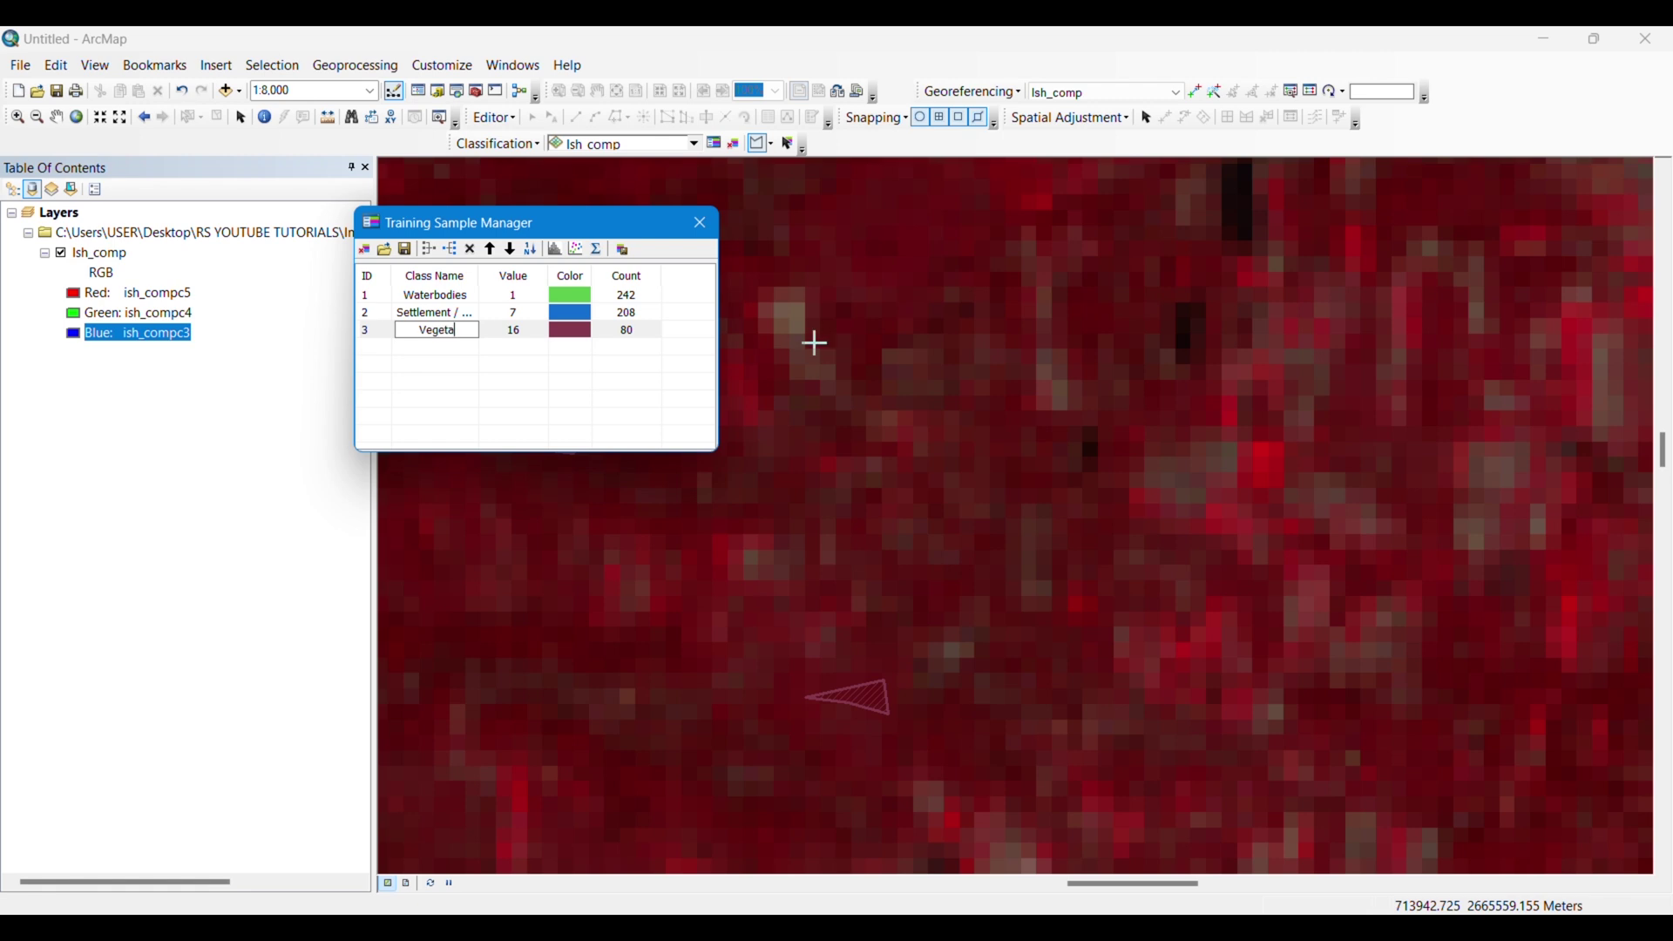
key("BackSpace")
key("BackSpace")
type("tion")
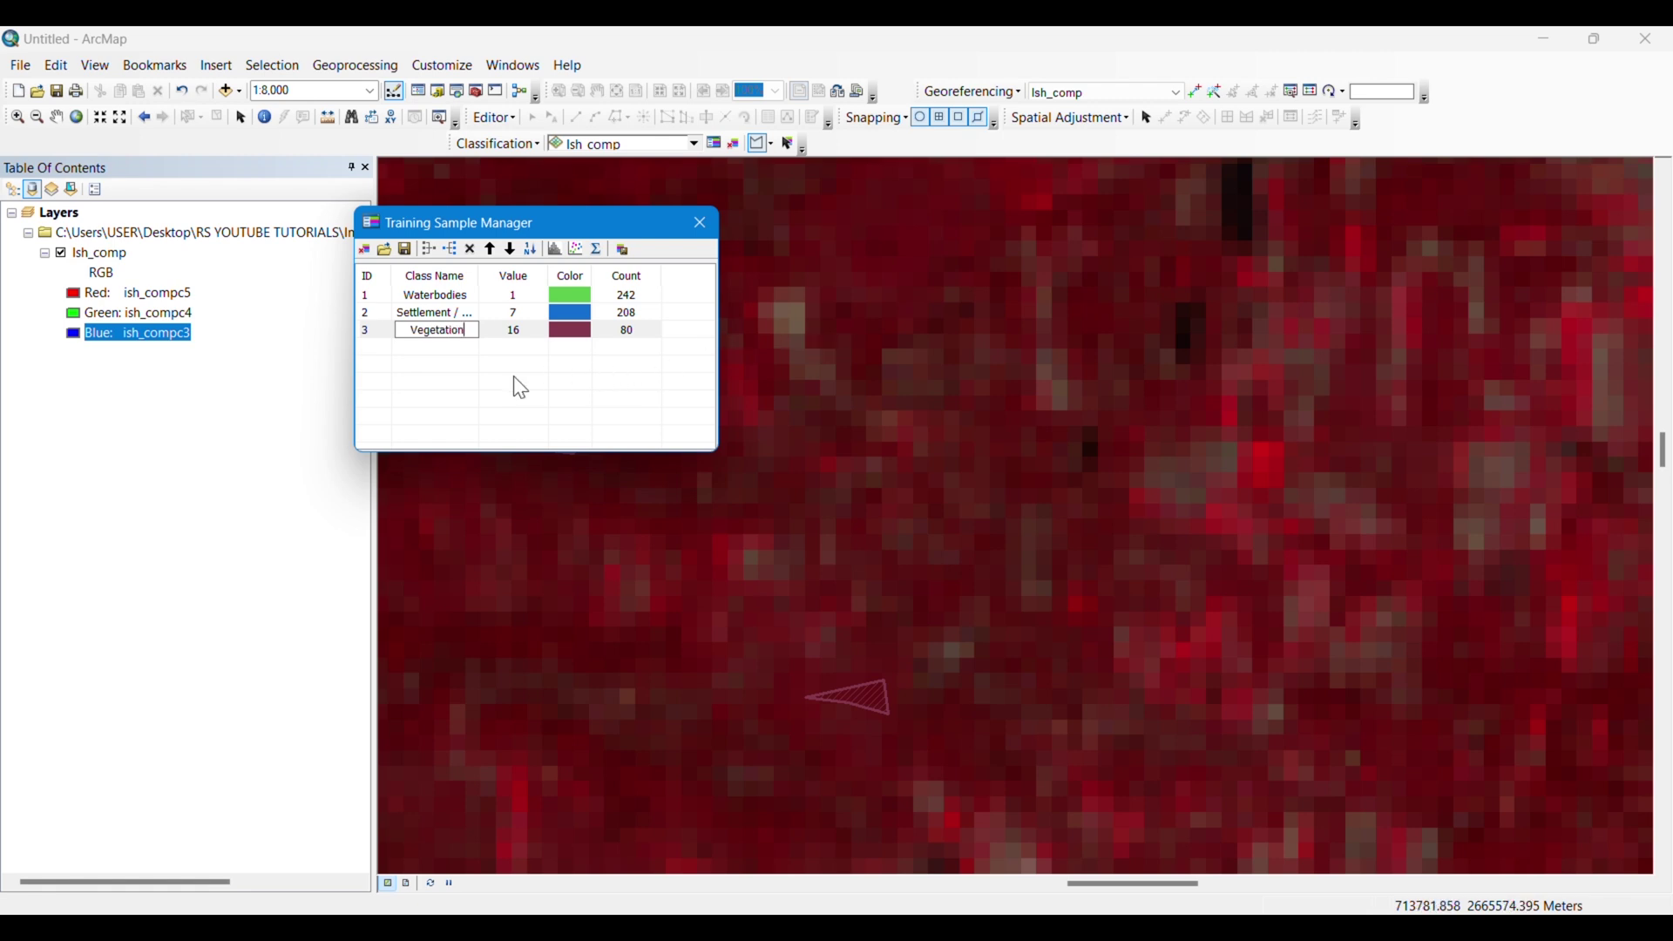
left_click(415, 354)
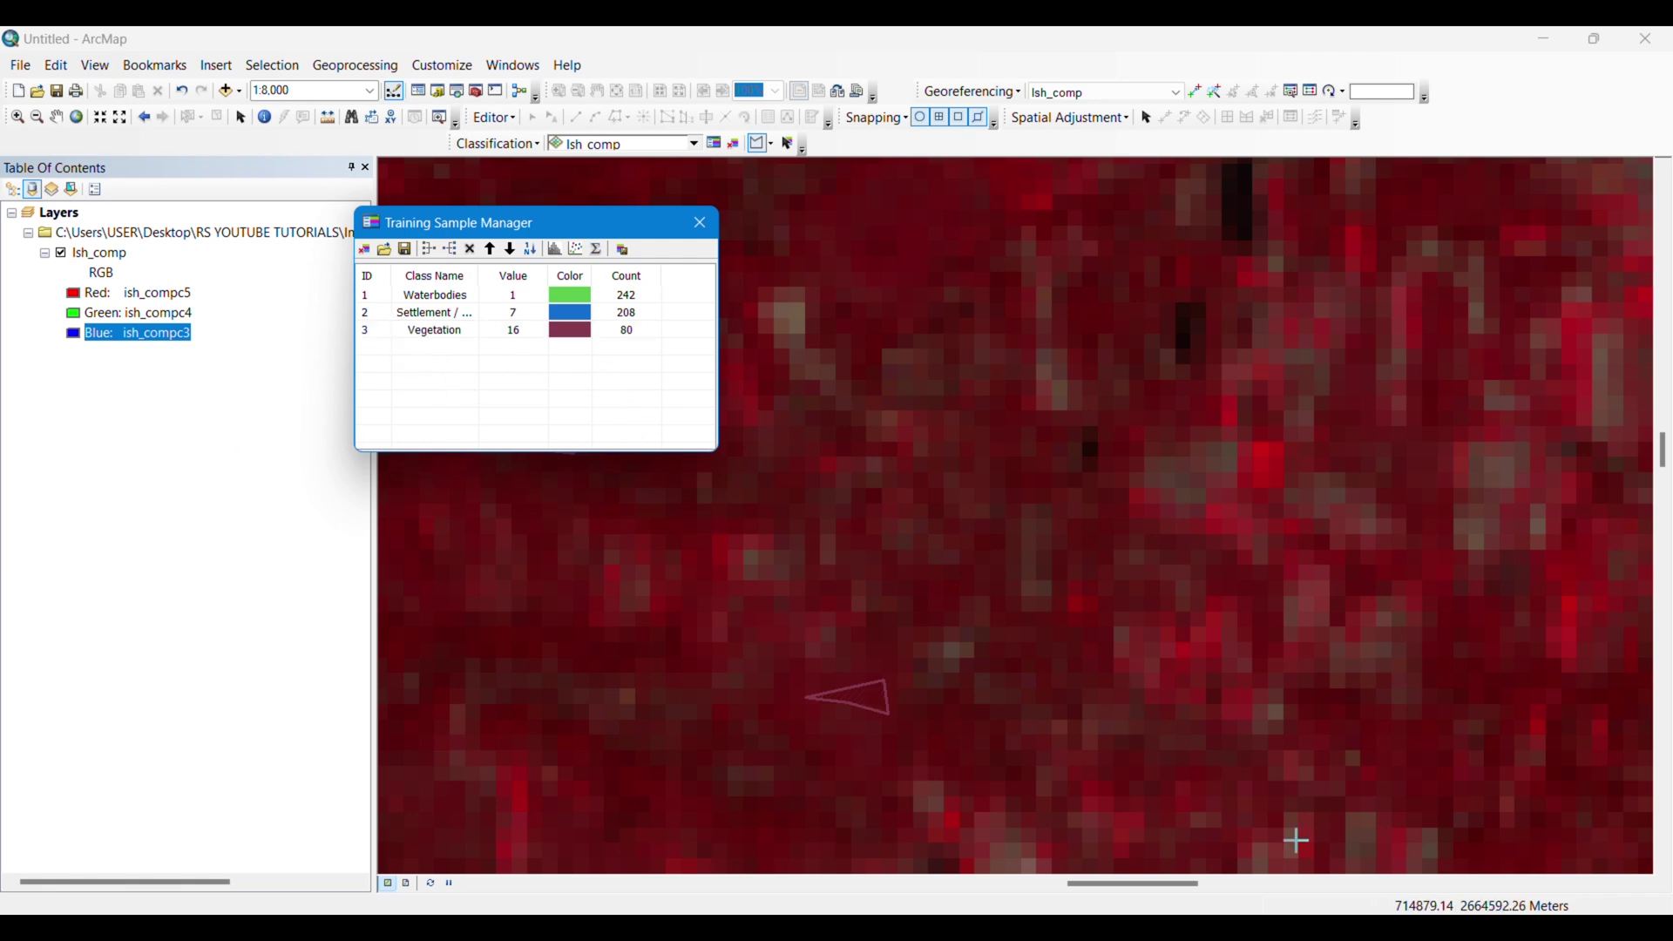
Display the composite in natural colour with bands 4, 3 and 2 as red, green and blue.
key("Down")
key("Down")
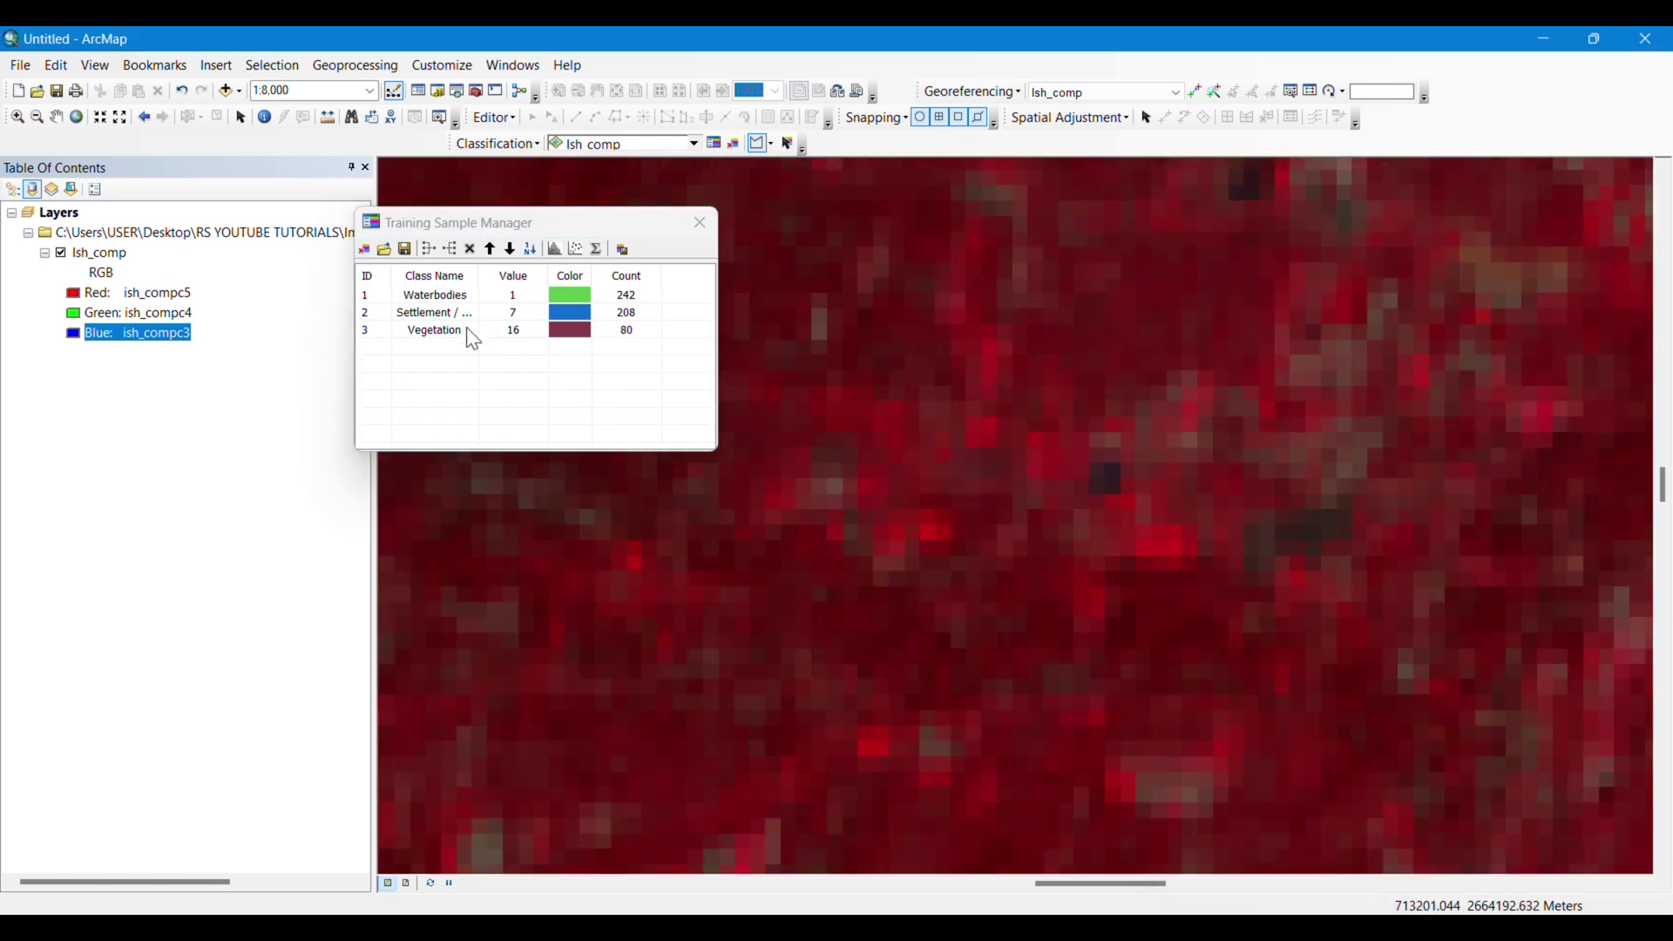
left_click(86, 294)
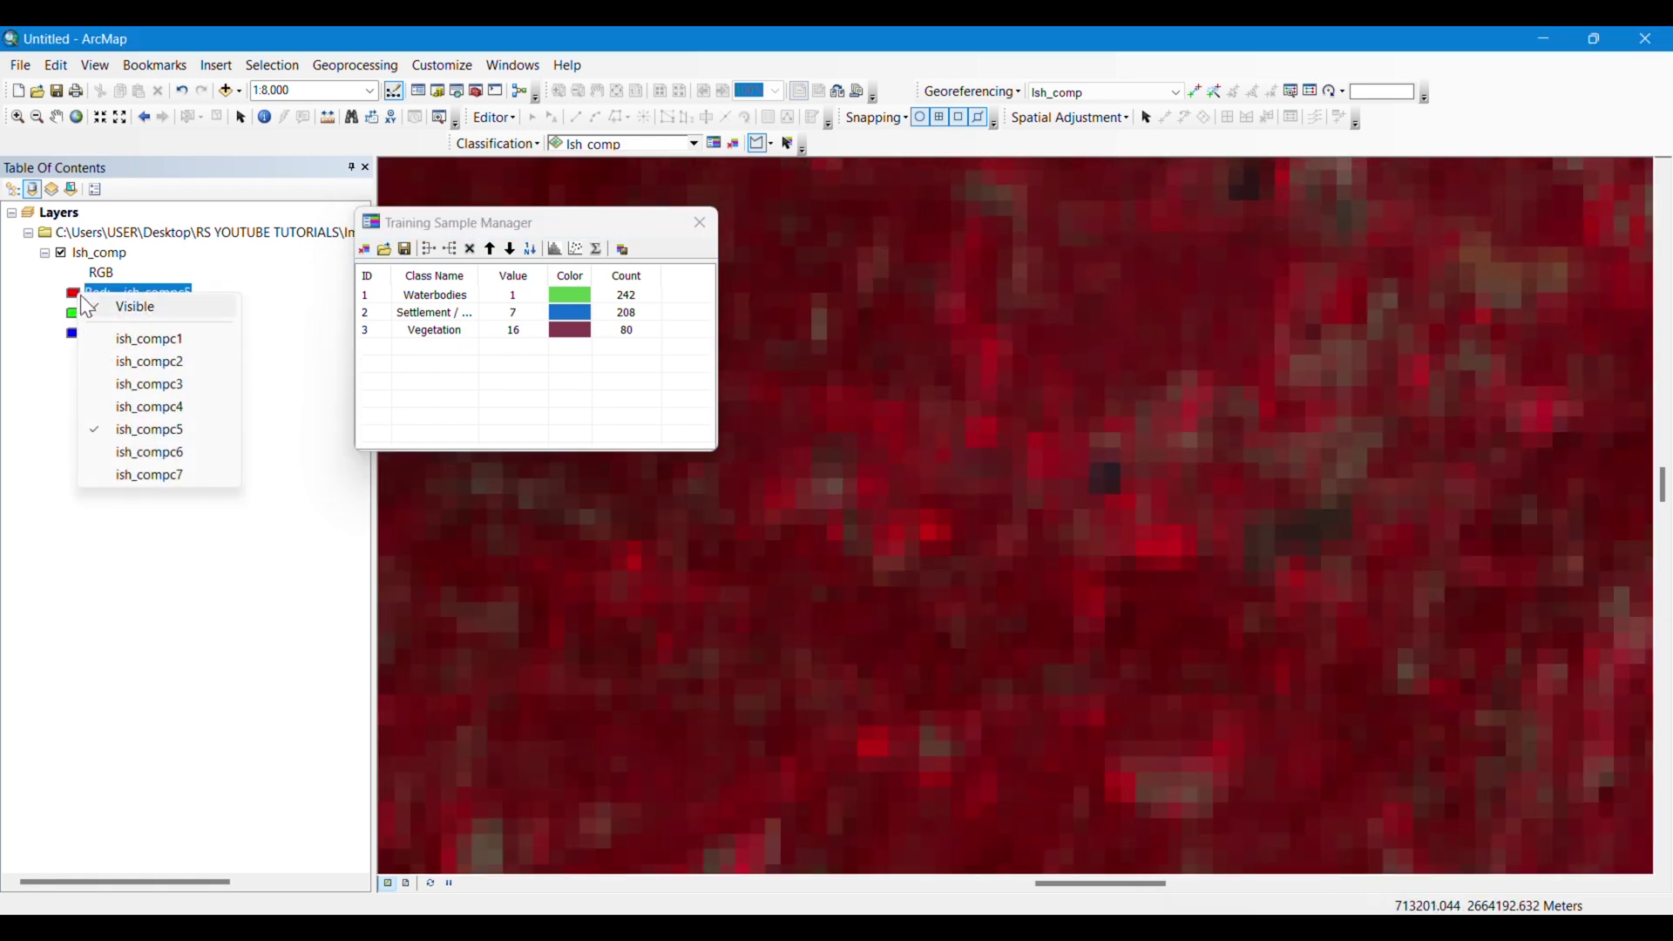
left_click(149, 405)
left_click(88, 314)
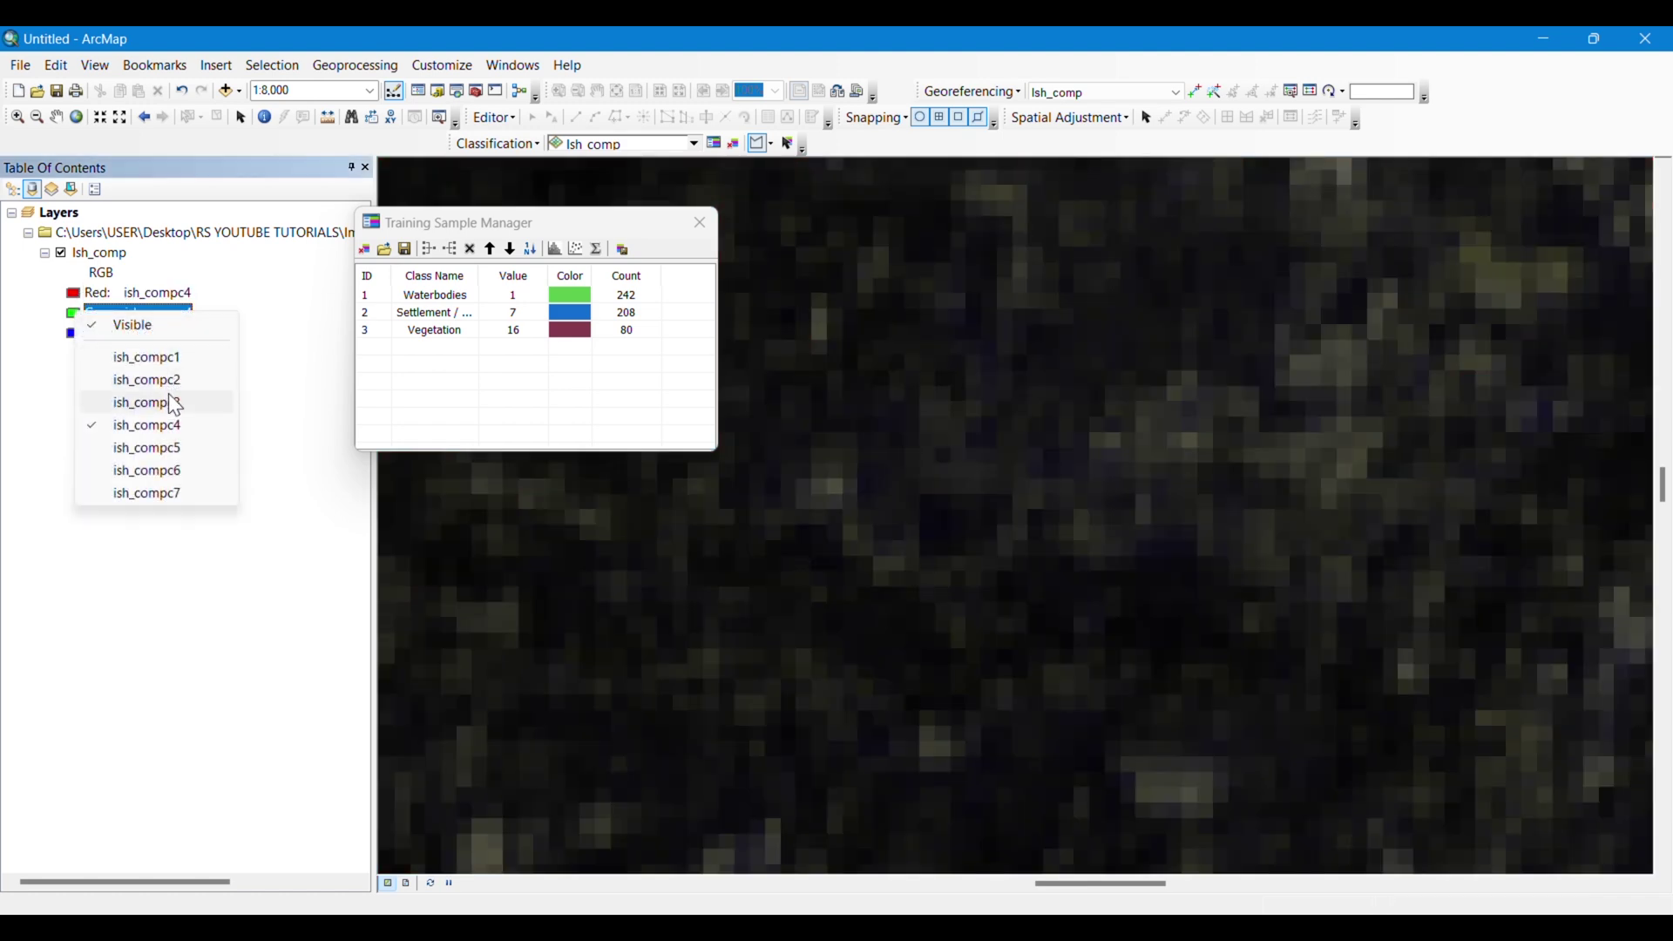
left_click(149, 403)
left_click(87, 334)
left_click(153, 402)
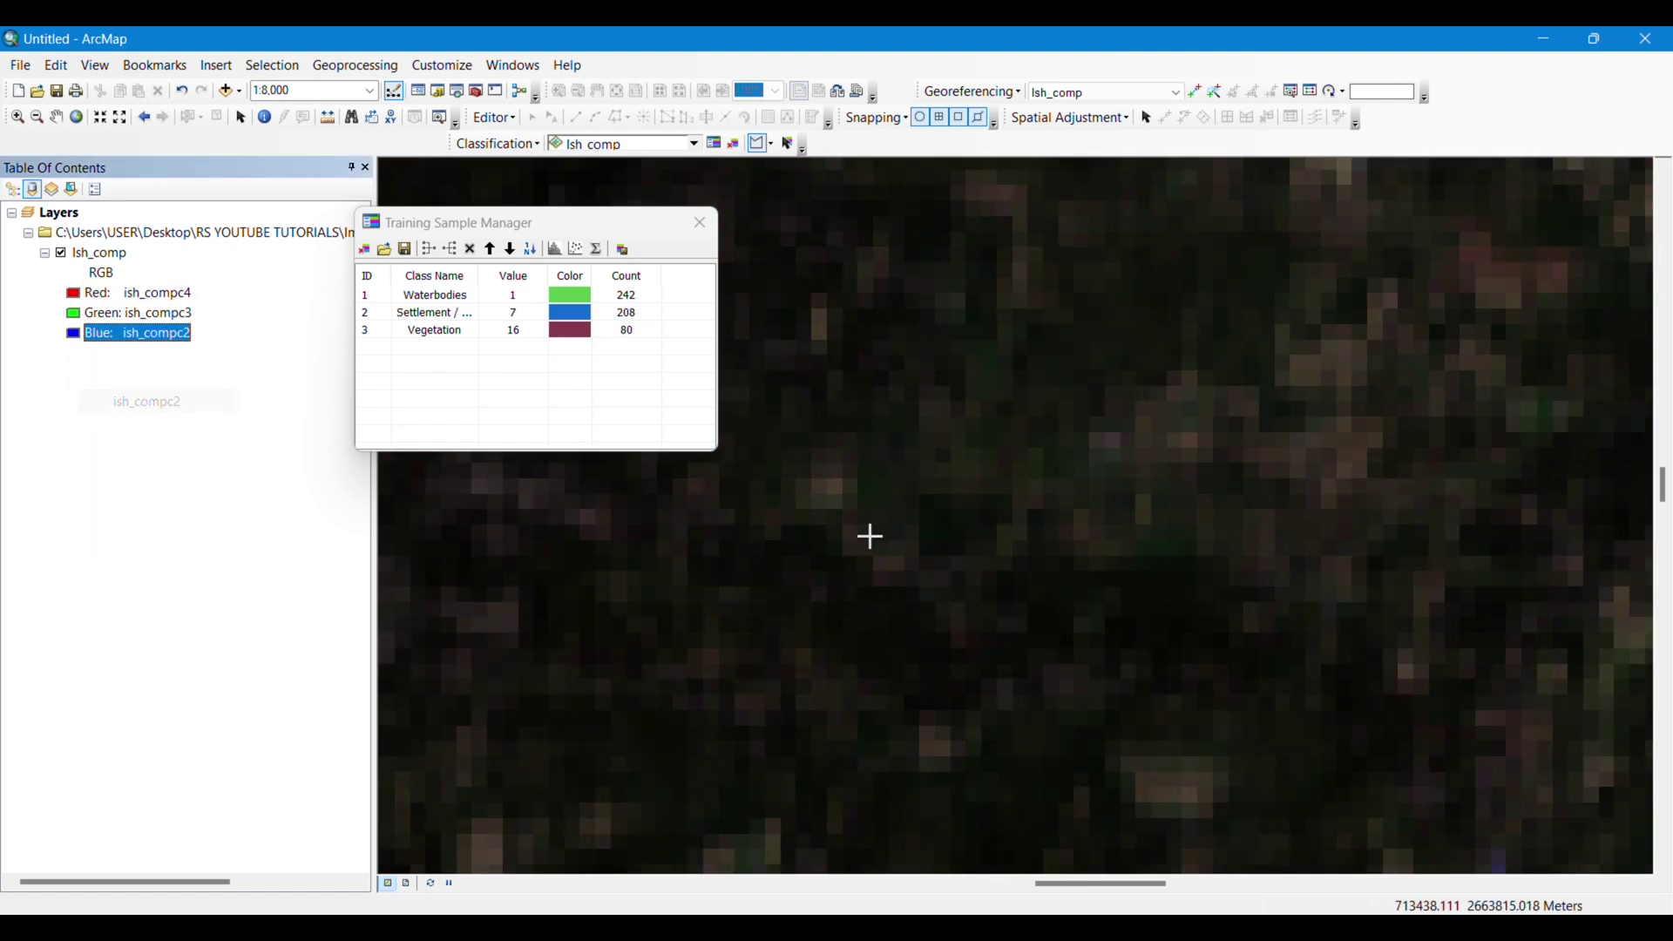
scroll(1517, 683, "up", 4)
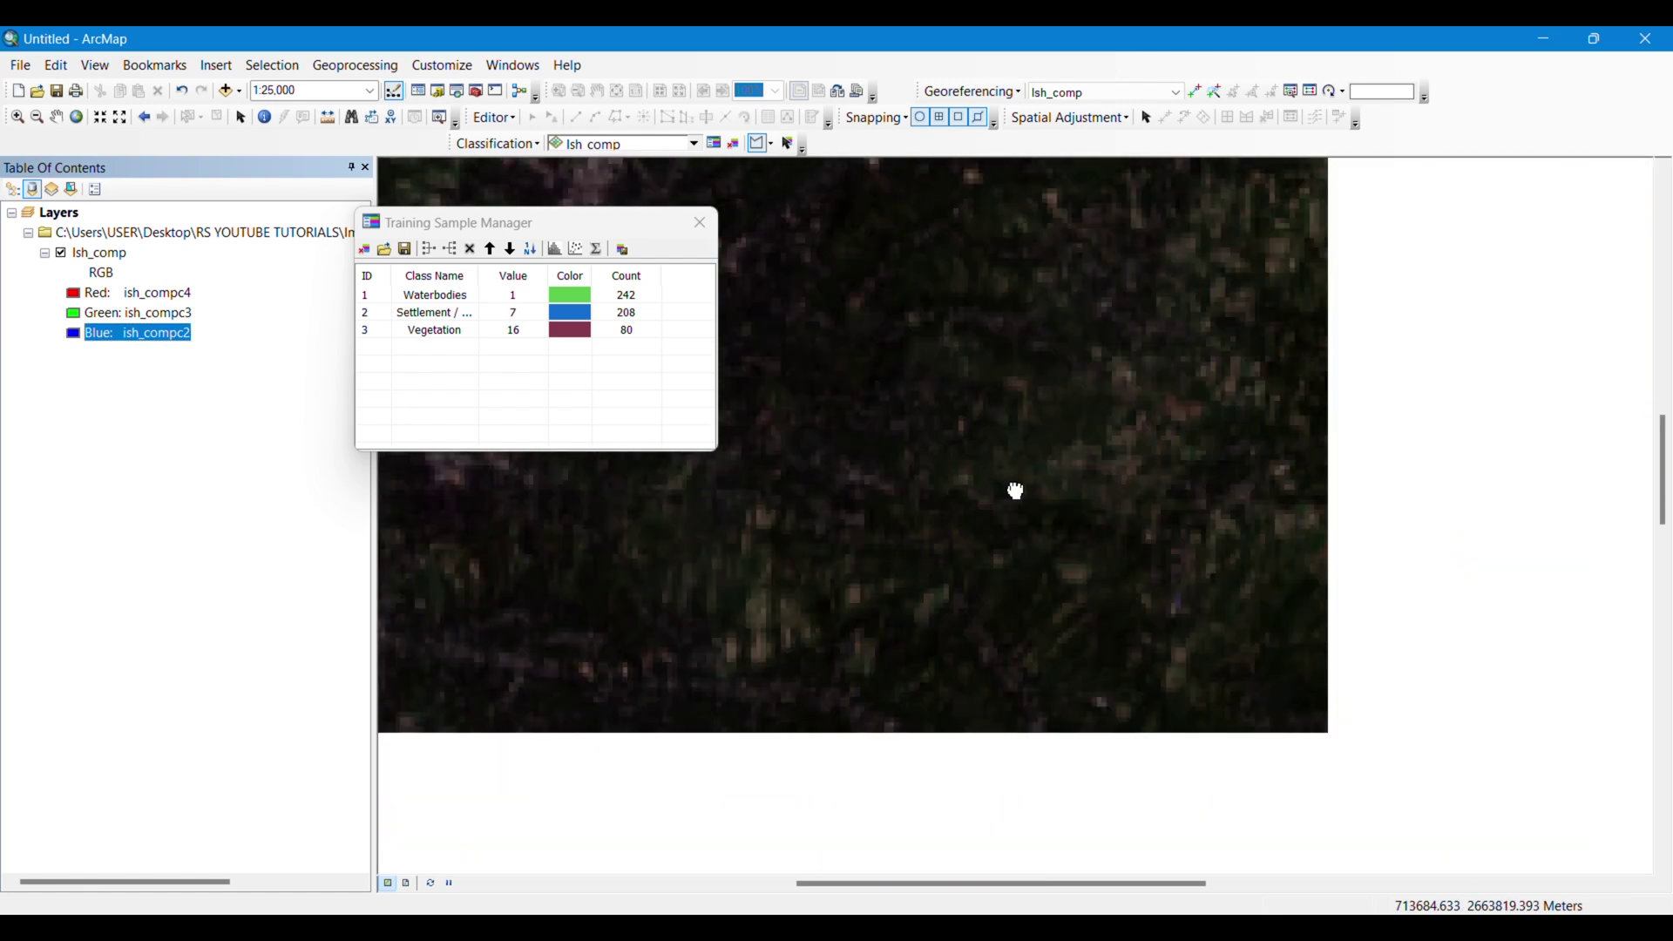
Examine the natural-colour composite around the town and existing training samples for brown agricultural plots.
left_click_drag(1121, 627, 1281, 695)
scroll(930, 510, "up", 2)
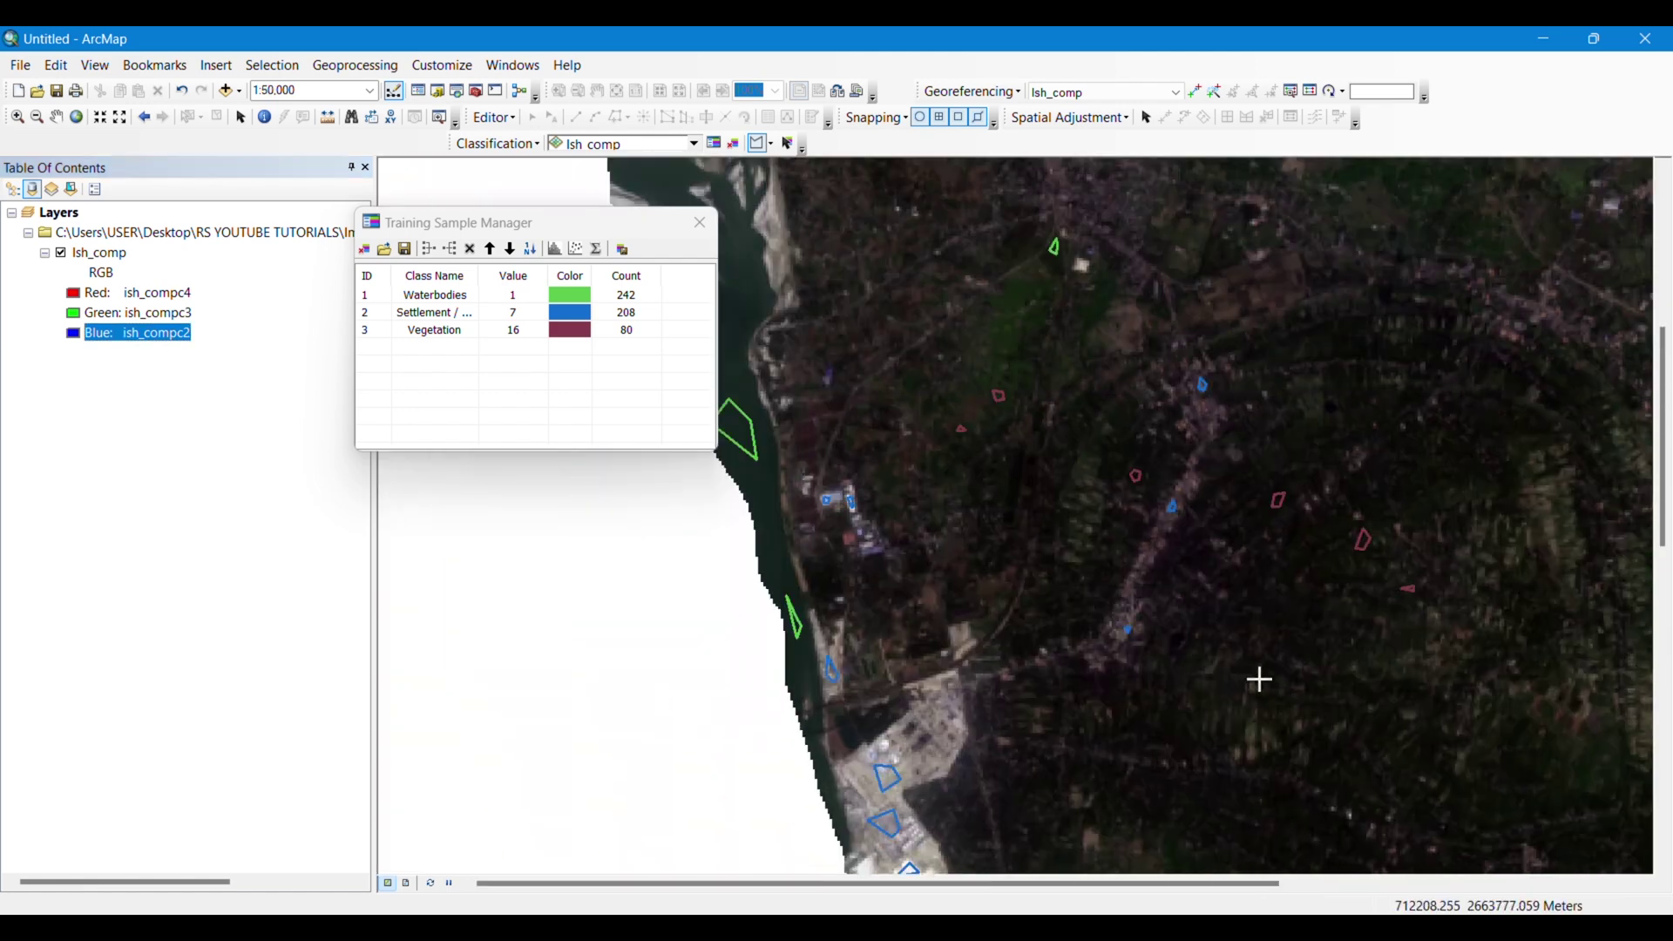
scroll(1225, 343, "down", 2)
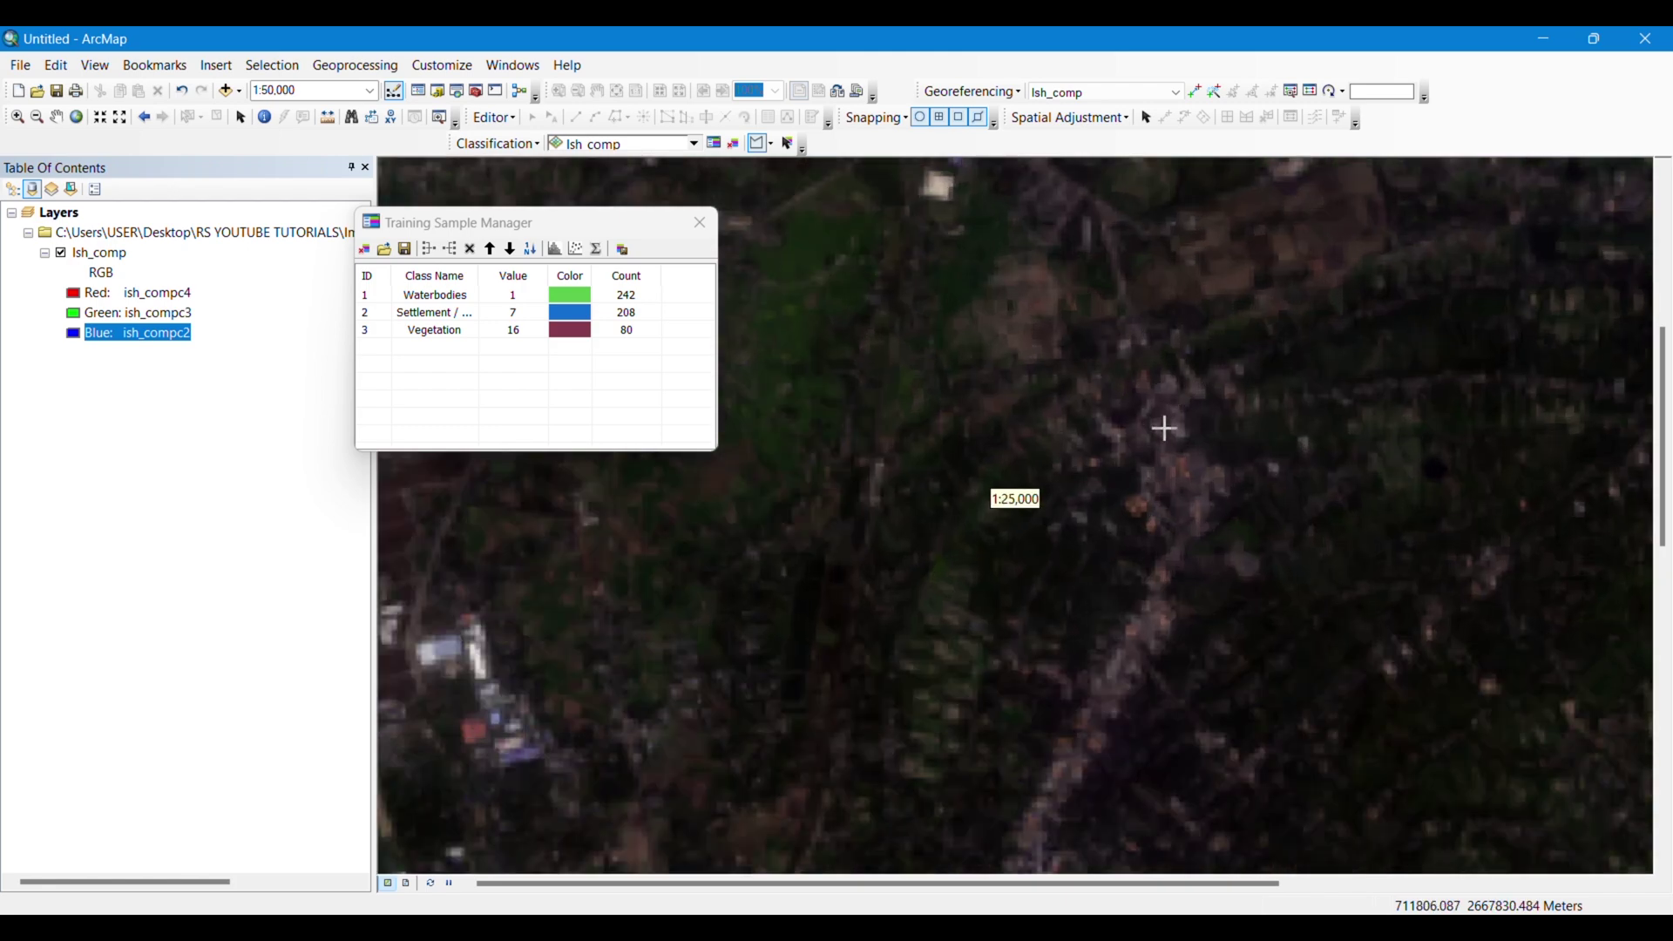
scroll(1255, 635, "down", 2)
scroll(1499, 593, "down", 2)
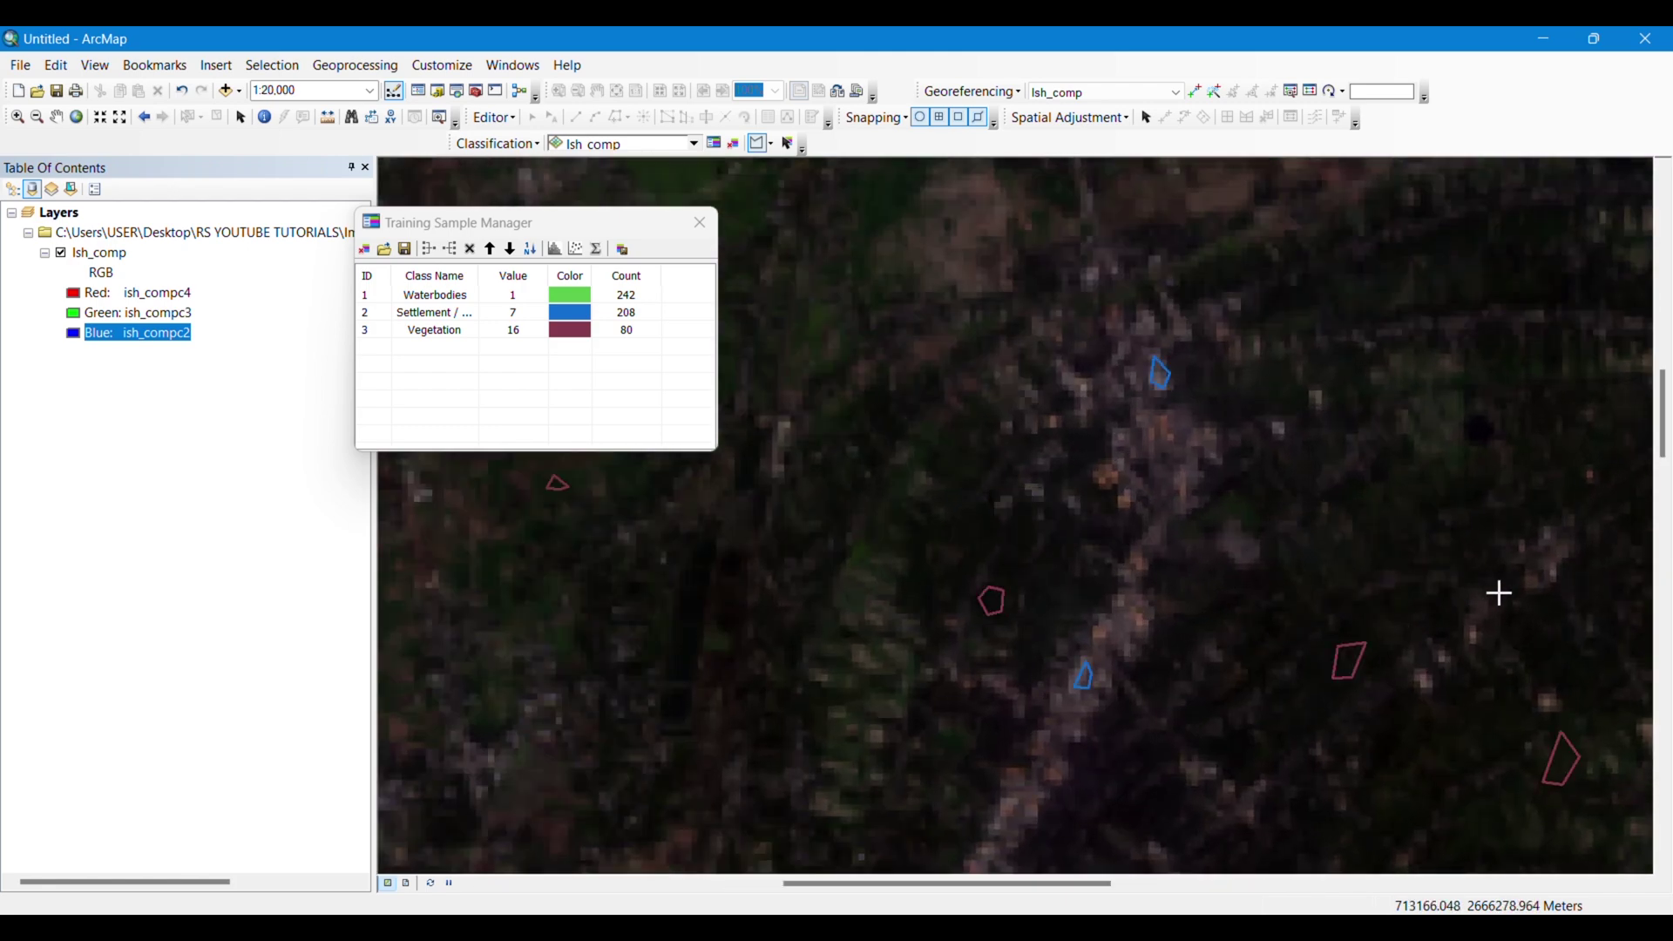
scroll(1036, 618, "up", 3)
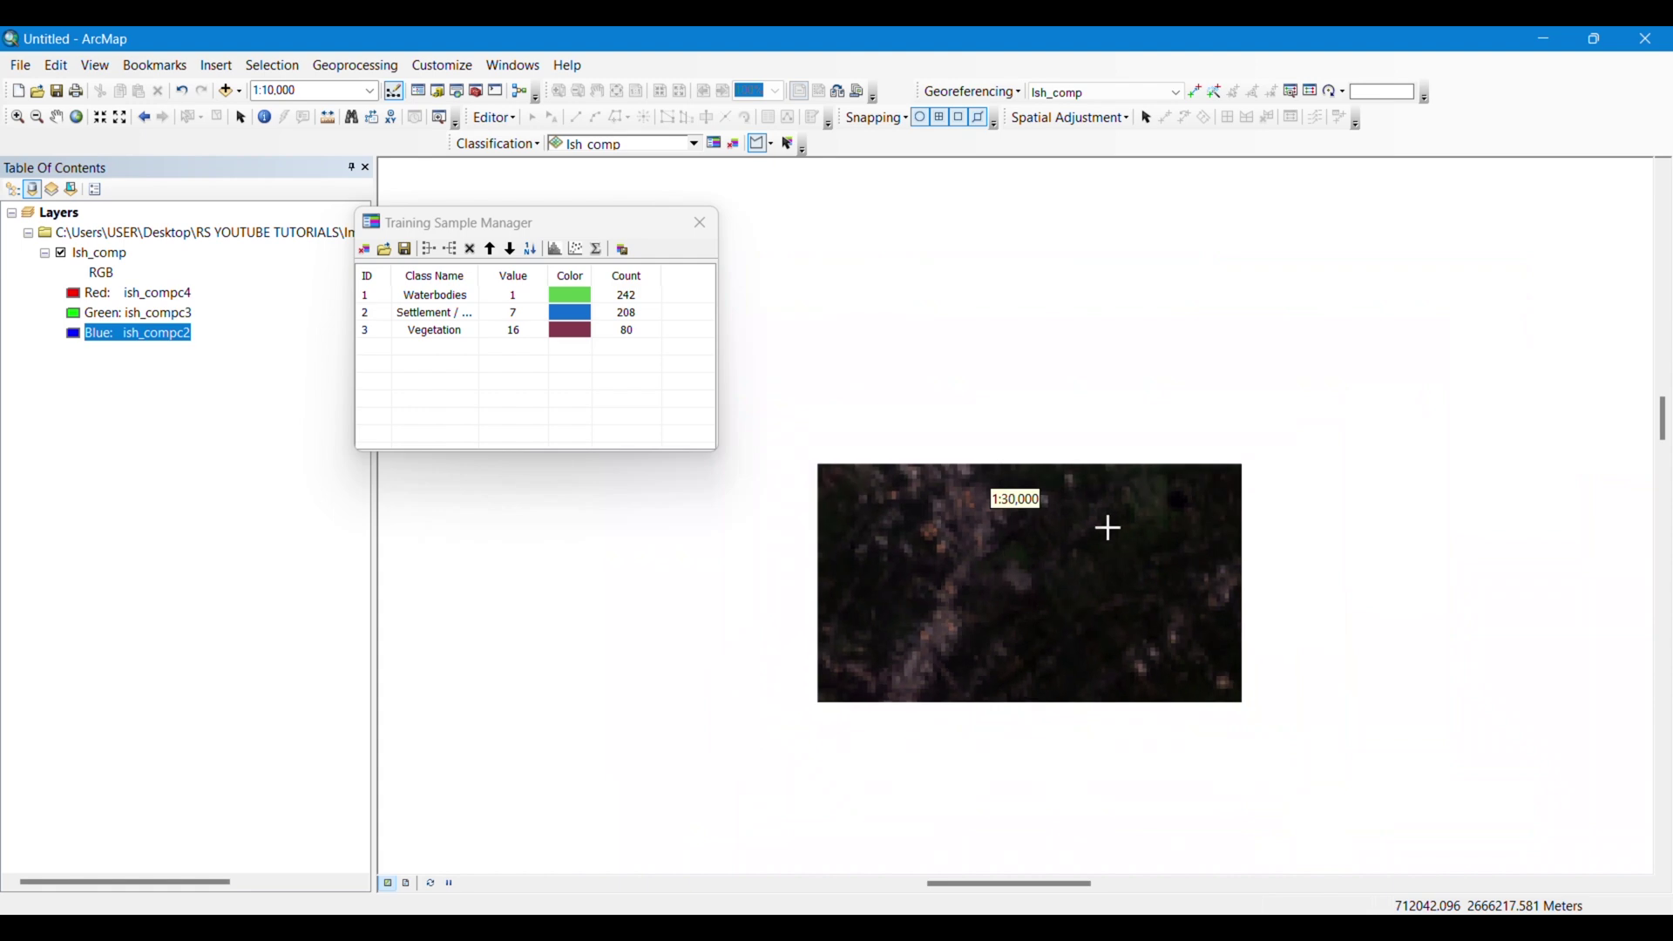
scroll(1128, 479, "up", 2)
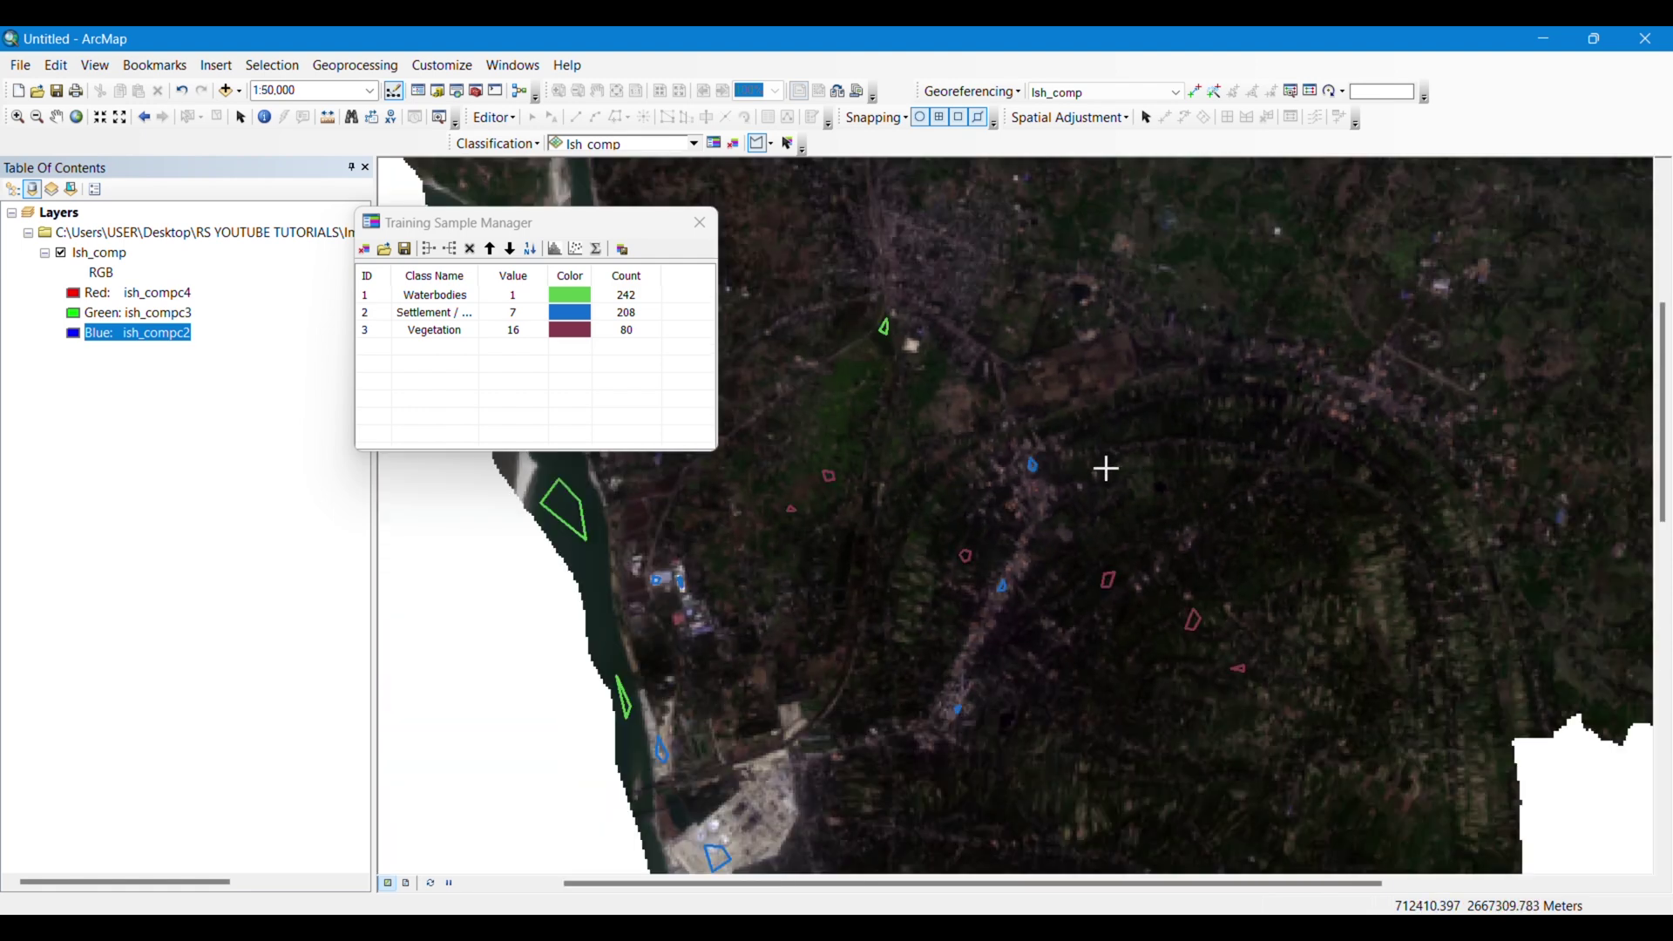
left_click_drag(917, 489, 1113, 672)
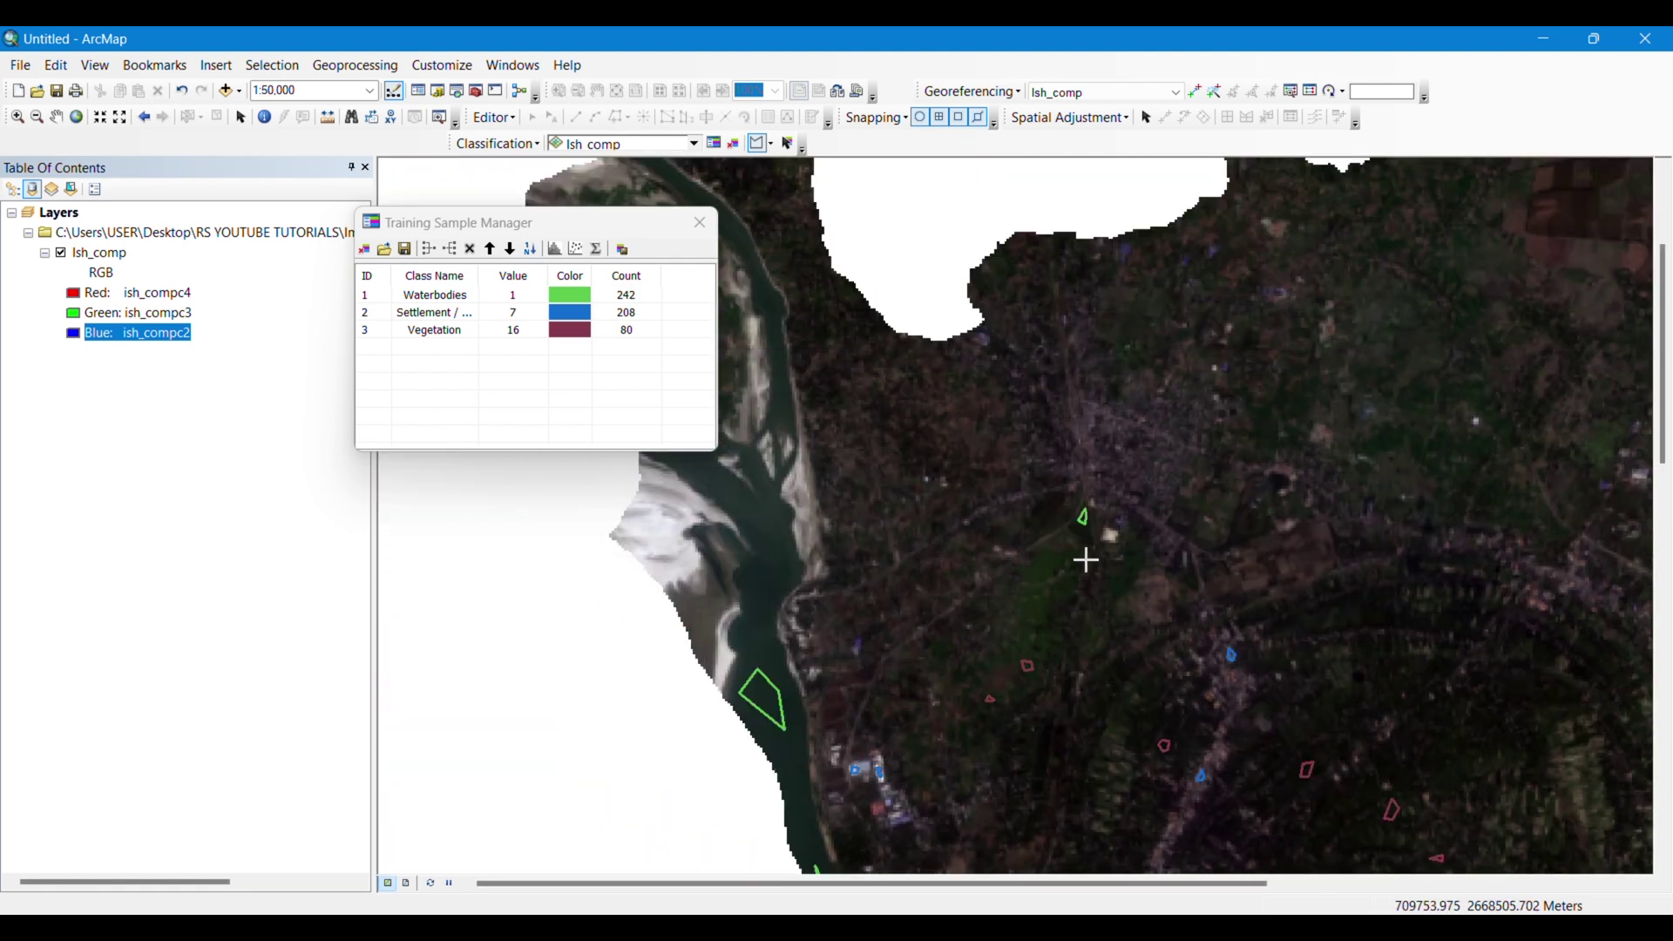
scroll(1195, 635, "down", 2)
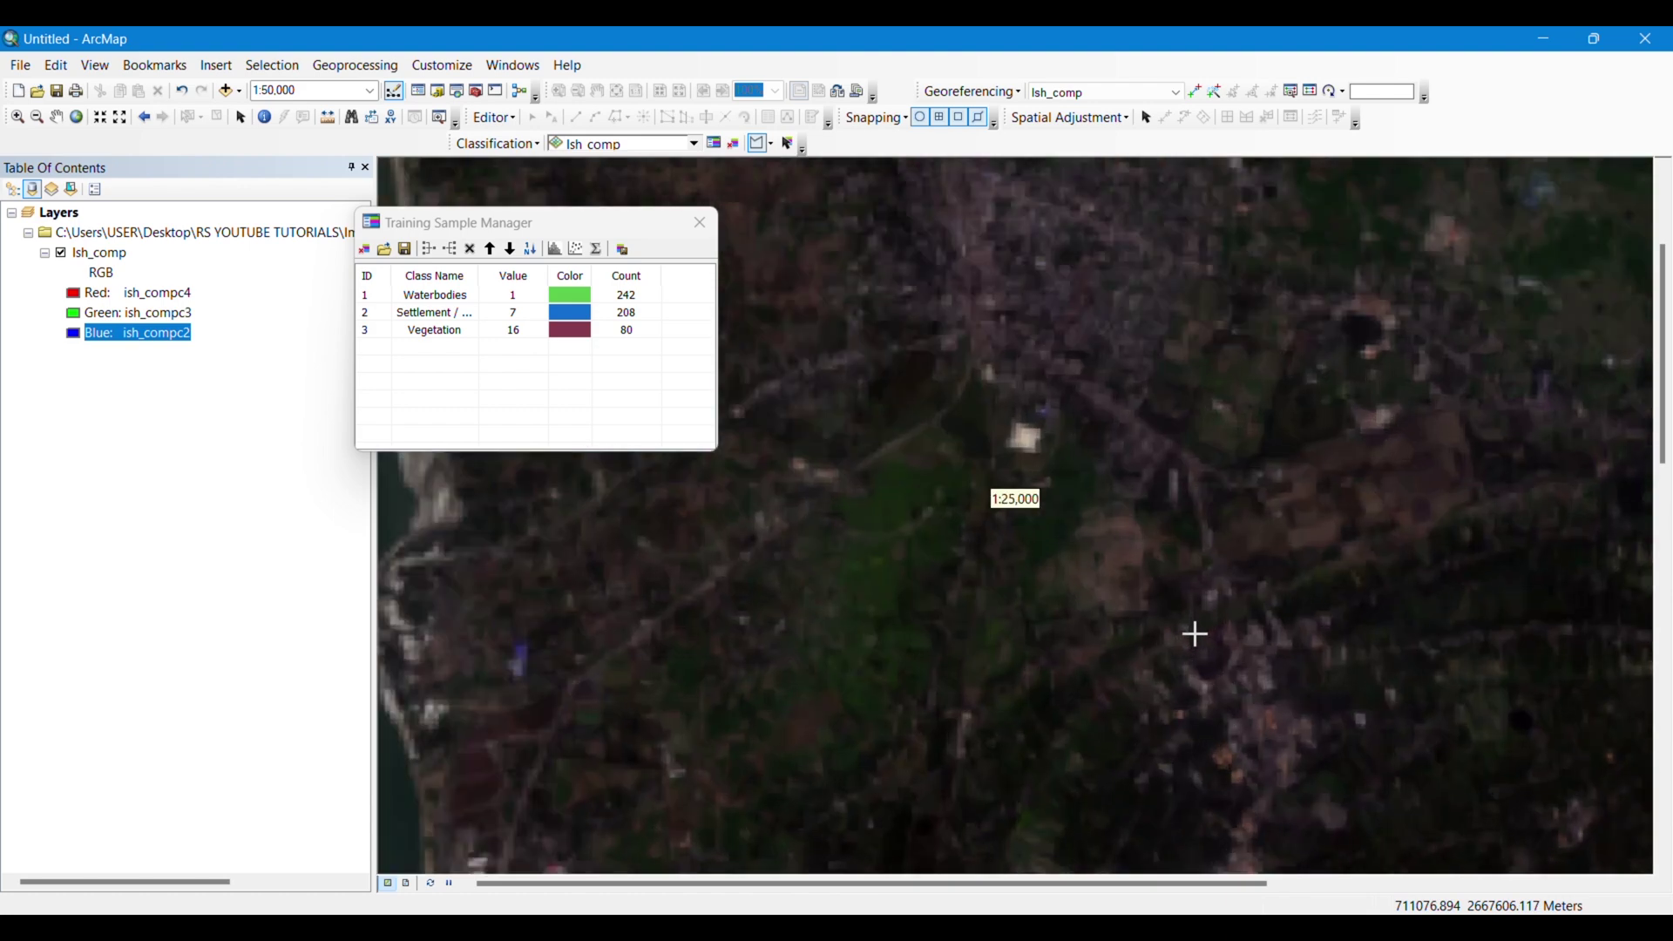
scroll(1429, 610, "down", 1)
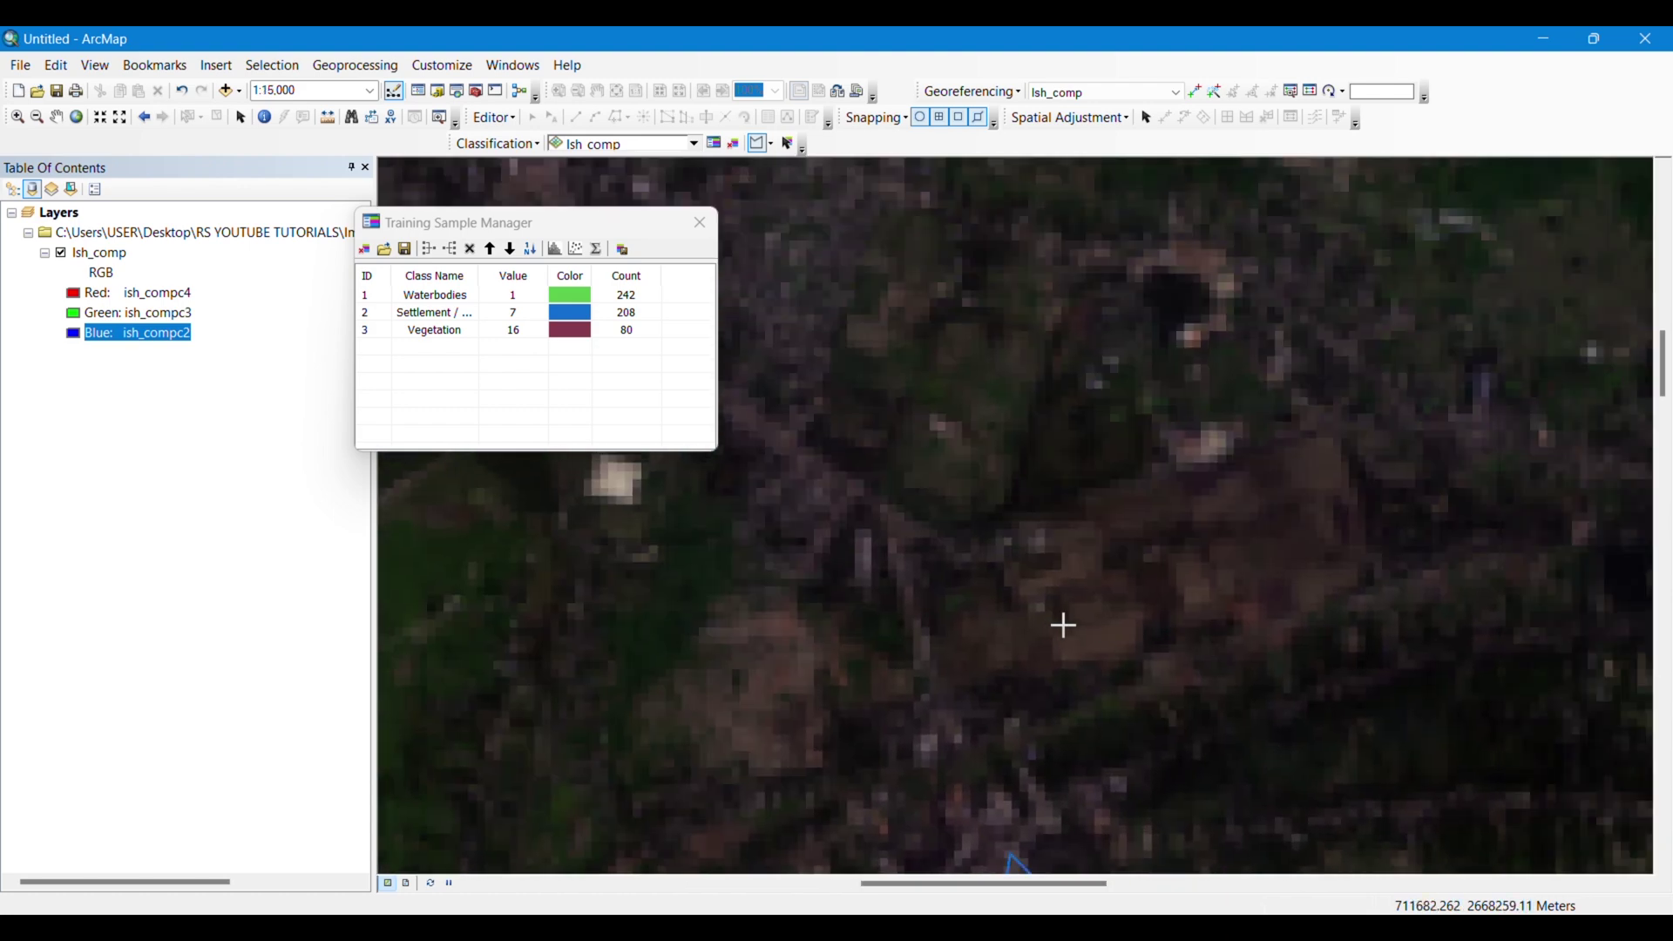
Draw two four-sided training samples on the brown farmland east of the town, at its southwestern part and along its northern edge.
left_click(1078, 623)
left_click(1125, 614)
left_click(1127, 636)
double_click(1071, 652)
left_click(1237, 482)
left_click(1205, 502)
left_click(1224, 515)
double_click(1238, 505)
Draw two more four-sided training samples on the brown farmland, at its southeastern edge and in its centre.
left_click(1331, 570)
left_click(1297, 589)
left_click(1311, 605)
double_click(1343, 578)
left_click(1182, 565)
left_click(1190, 593)
left_click(1219, 581)
double_click(1207, 563)
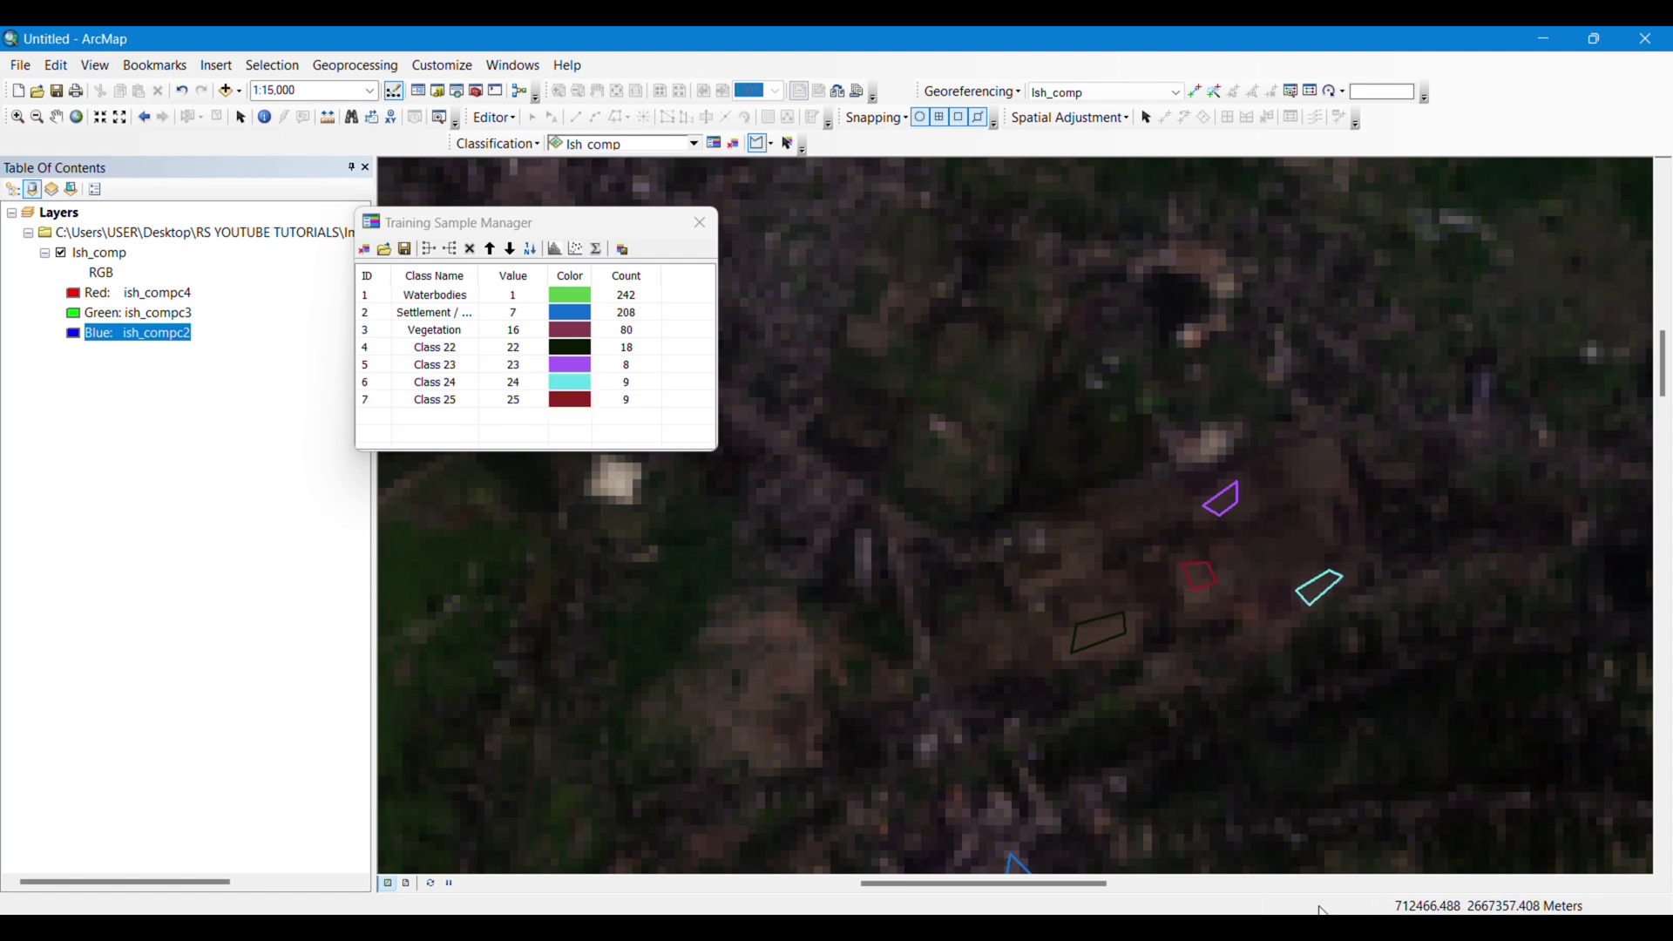
Check the Landsat 8 Agriculture combination in Band Combinations.jpg and set the composite's red band to ish_compc6 and green band to ish_compc5.
key("alt+Tab")
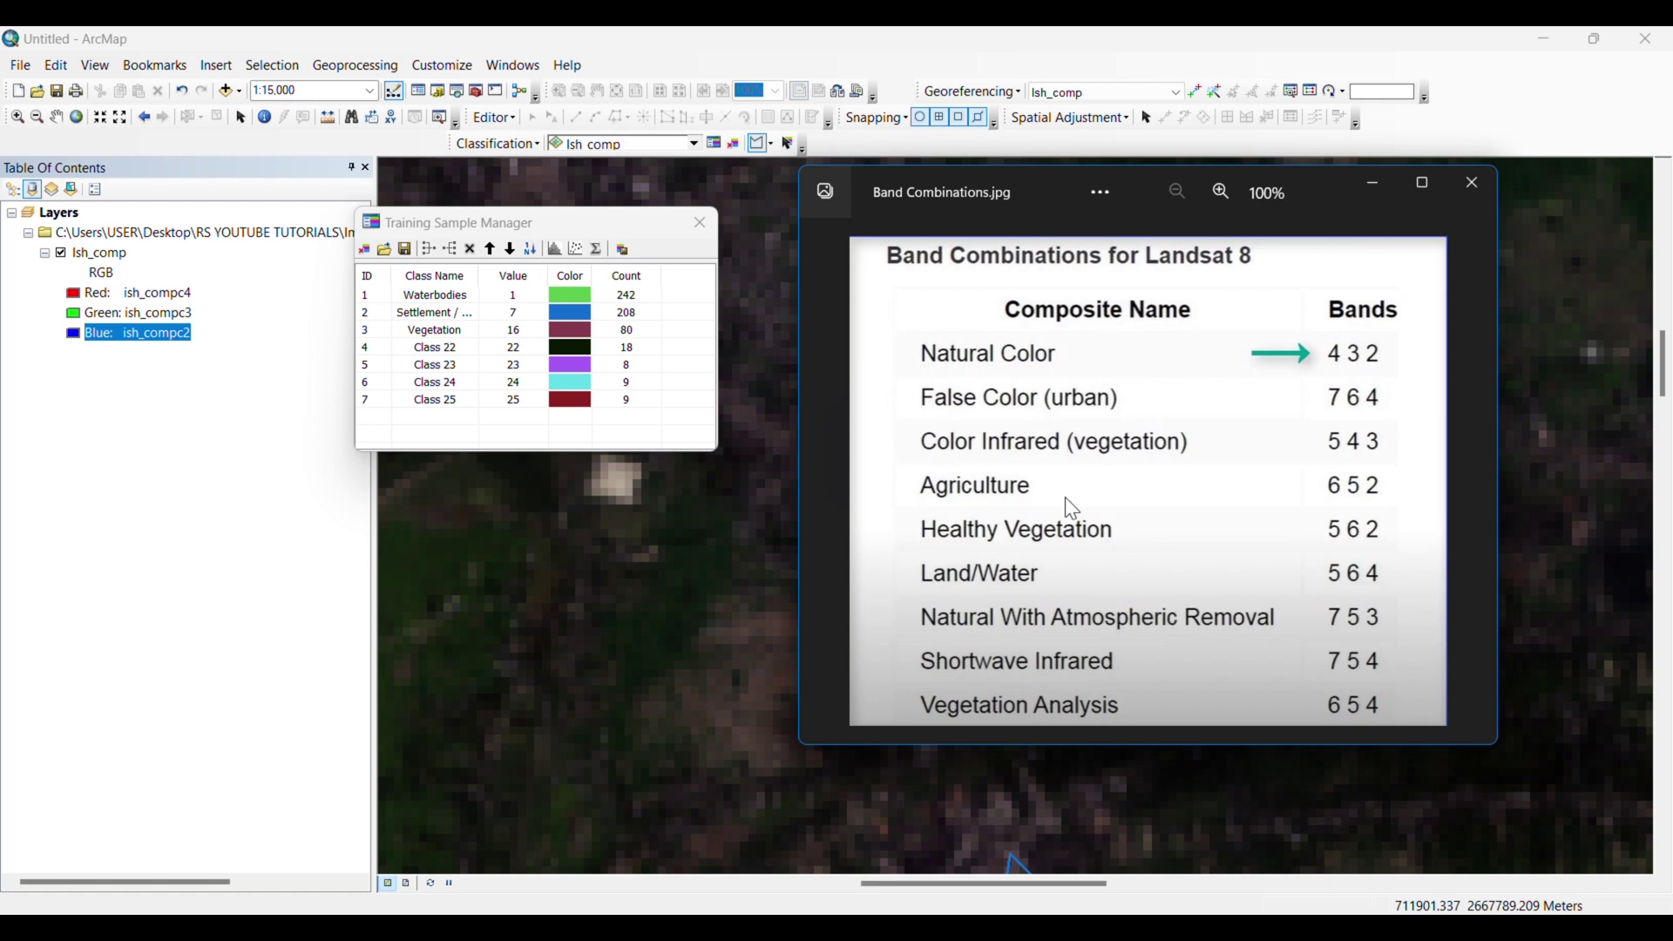
left_click(1374, 184)
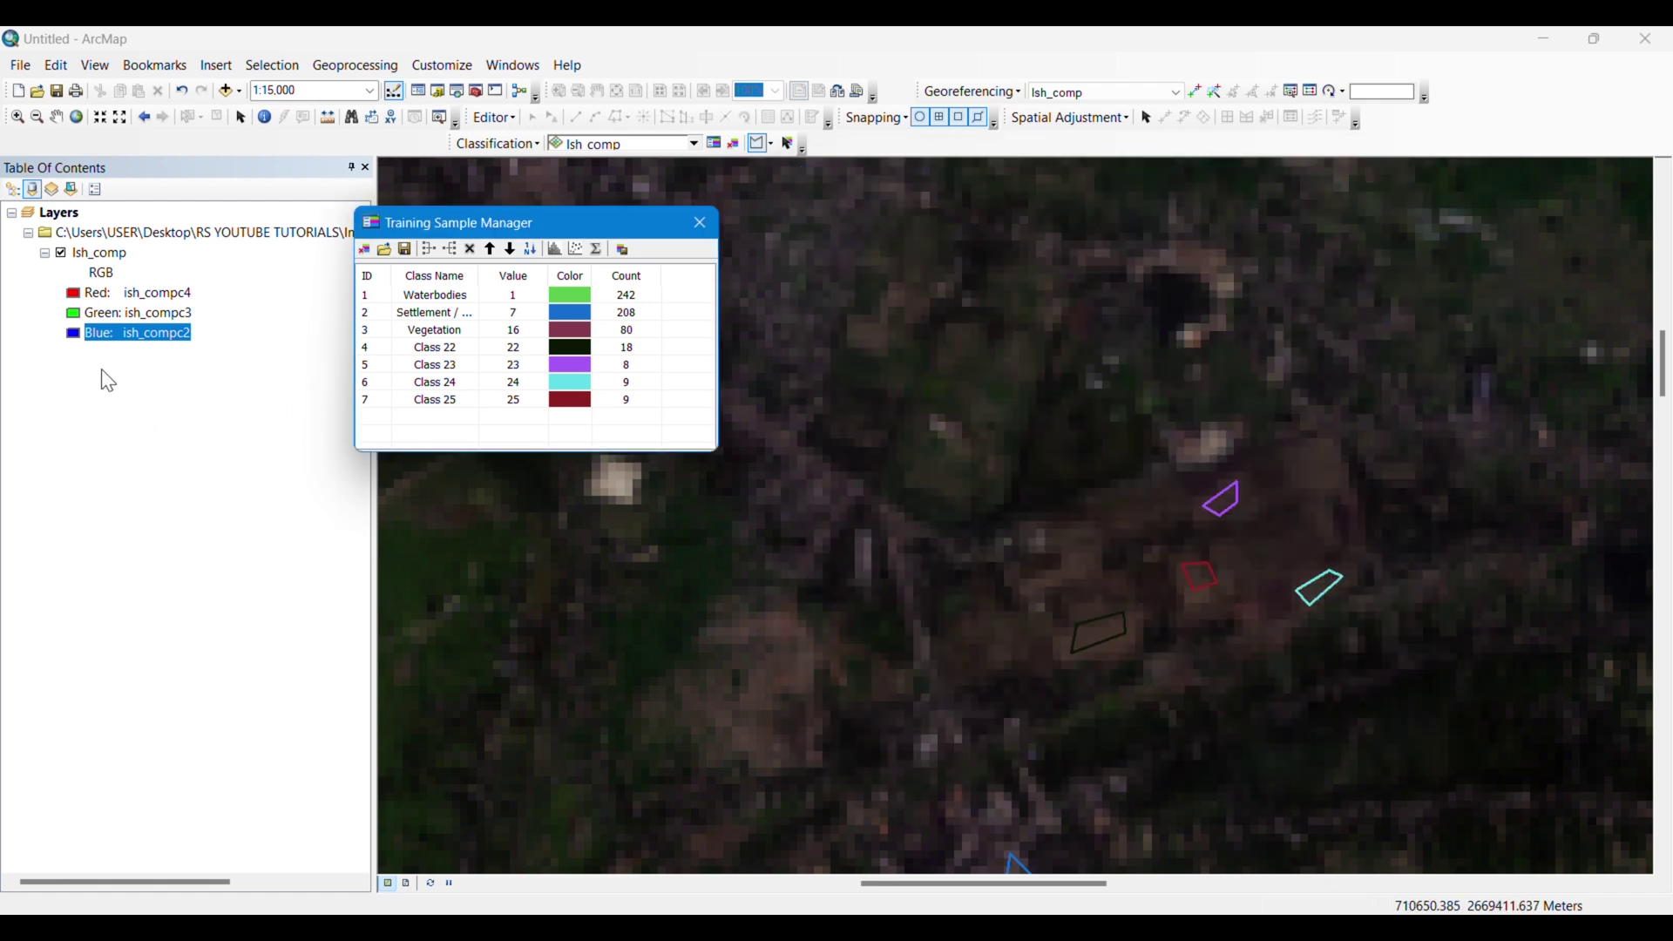
left_click(77, 297)
left_click(79, 296)
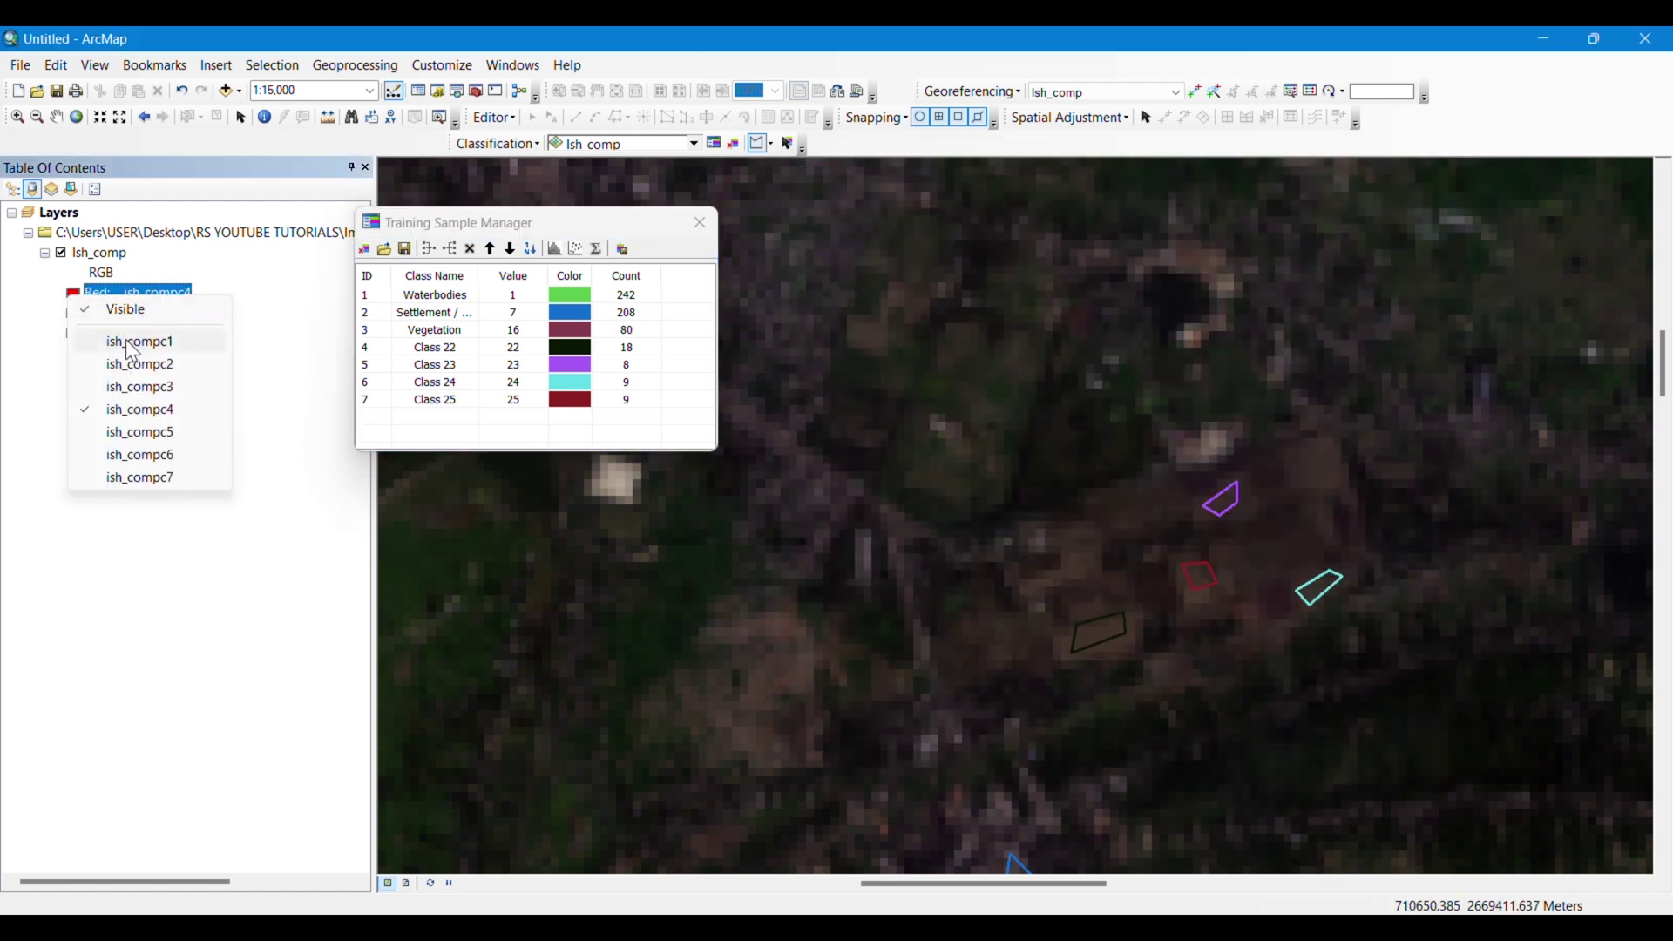
left_click(161, 431)
left_click(81, 296)
left_click(144, 468)
left_click(87, 313)
left_click(87, 314)
left_click(140, 446)
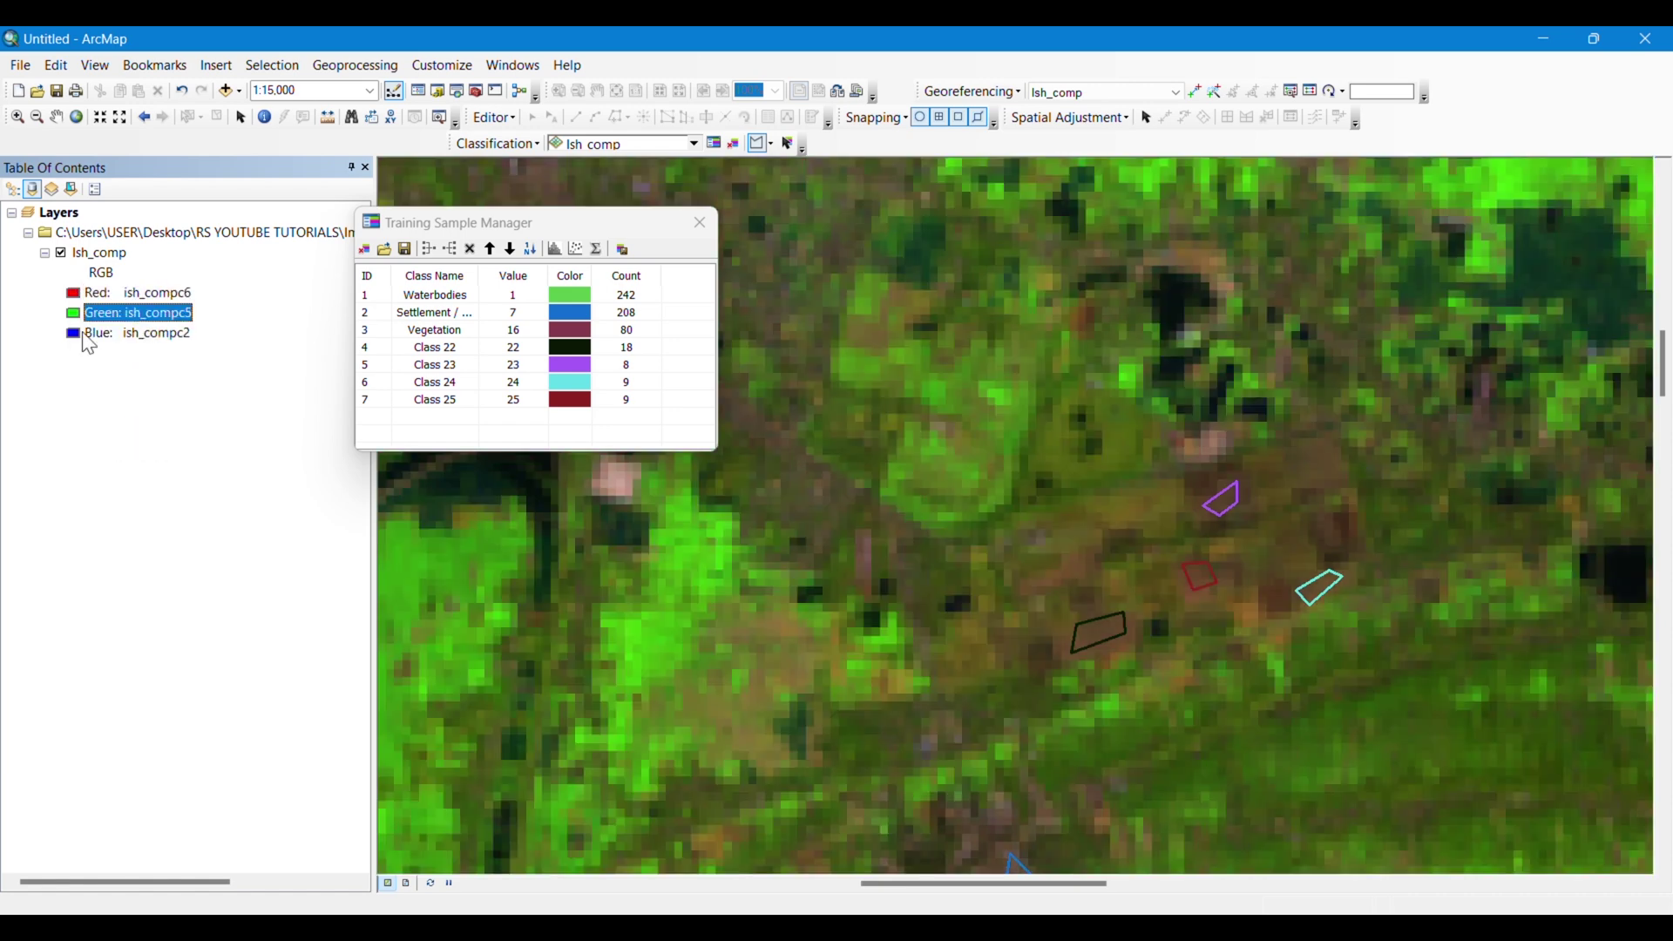
Draw a narrow training sample on the brown farmland just west of its northernmost sample.
scroll(1320, 690, "up", 2)
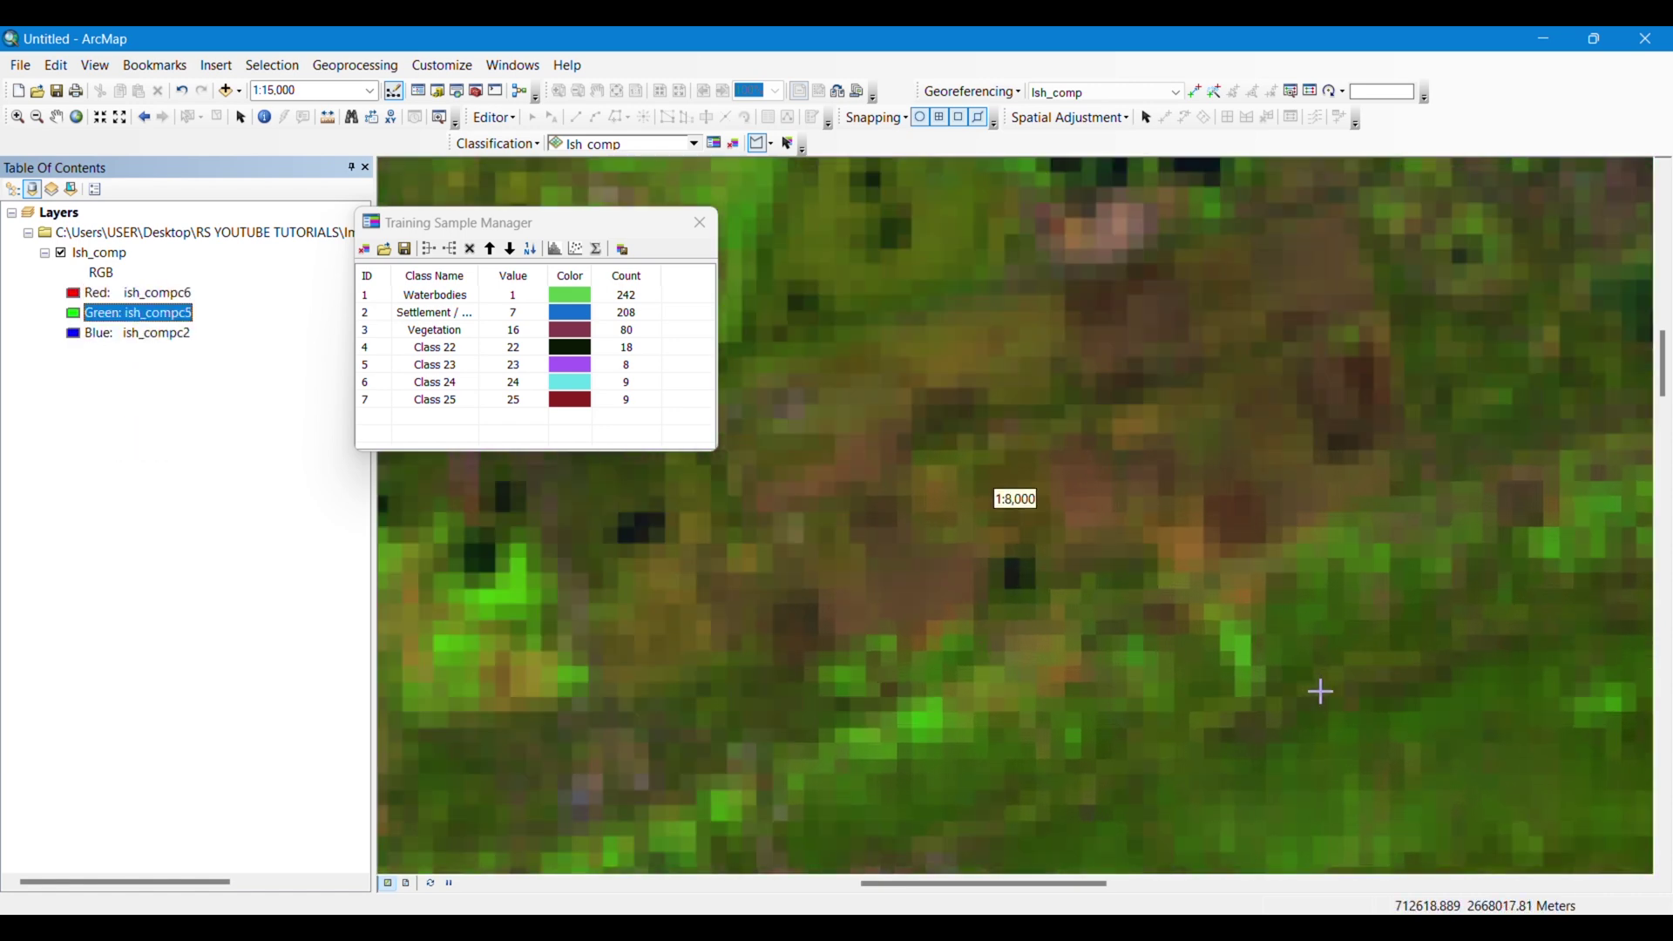
scroll(1320, 690, "down", 2)
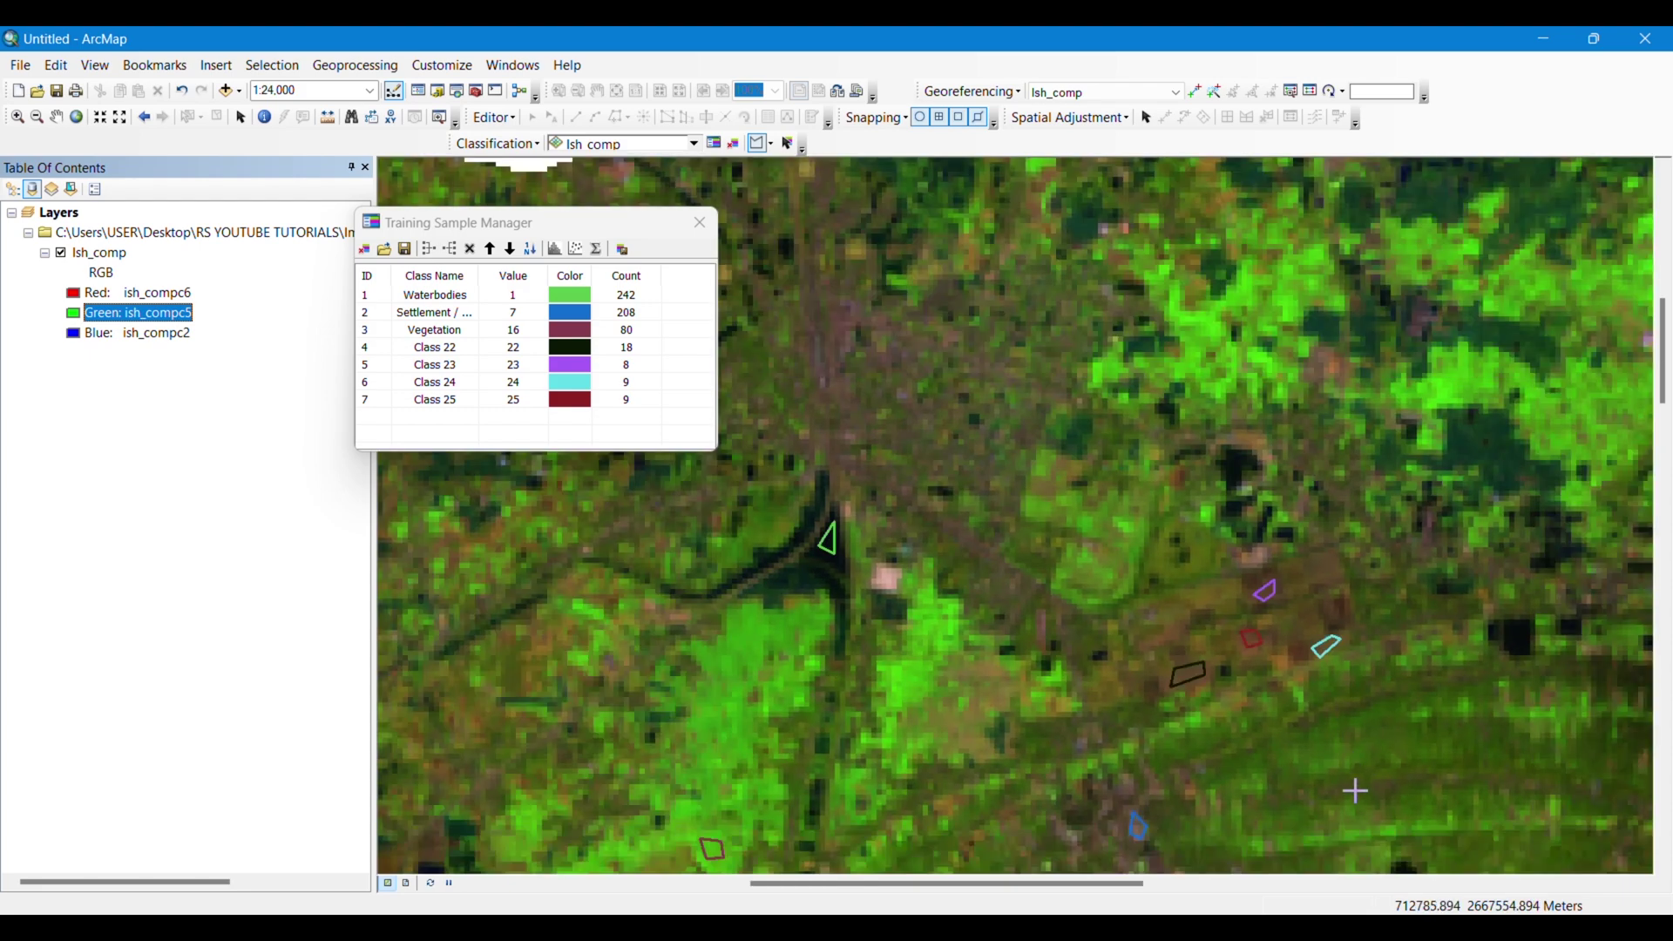
left_click_drag(1352, 788, 900, 534)
left_click_drag(885, 677, 1167, 603)
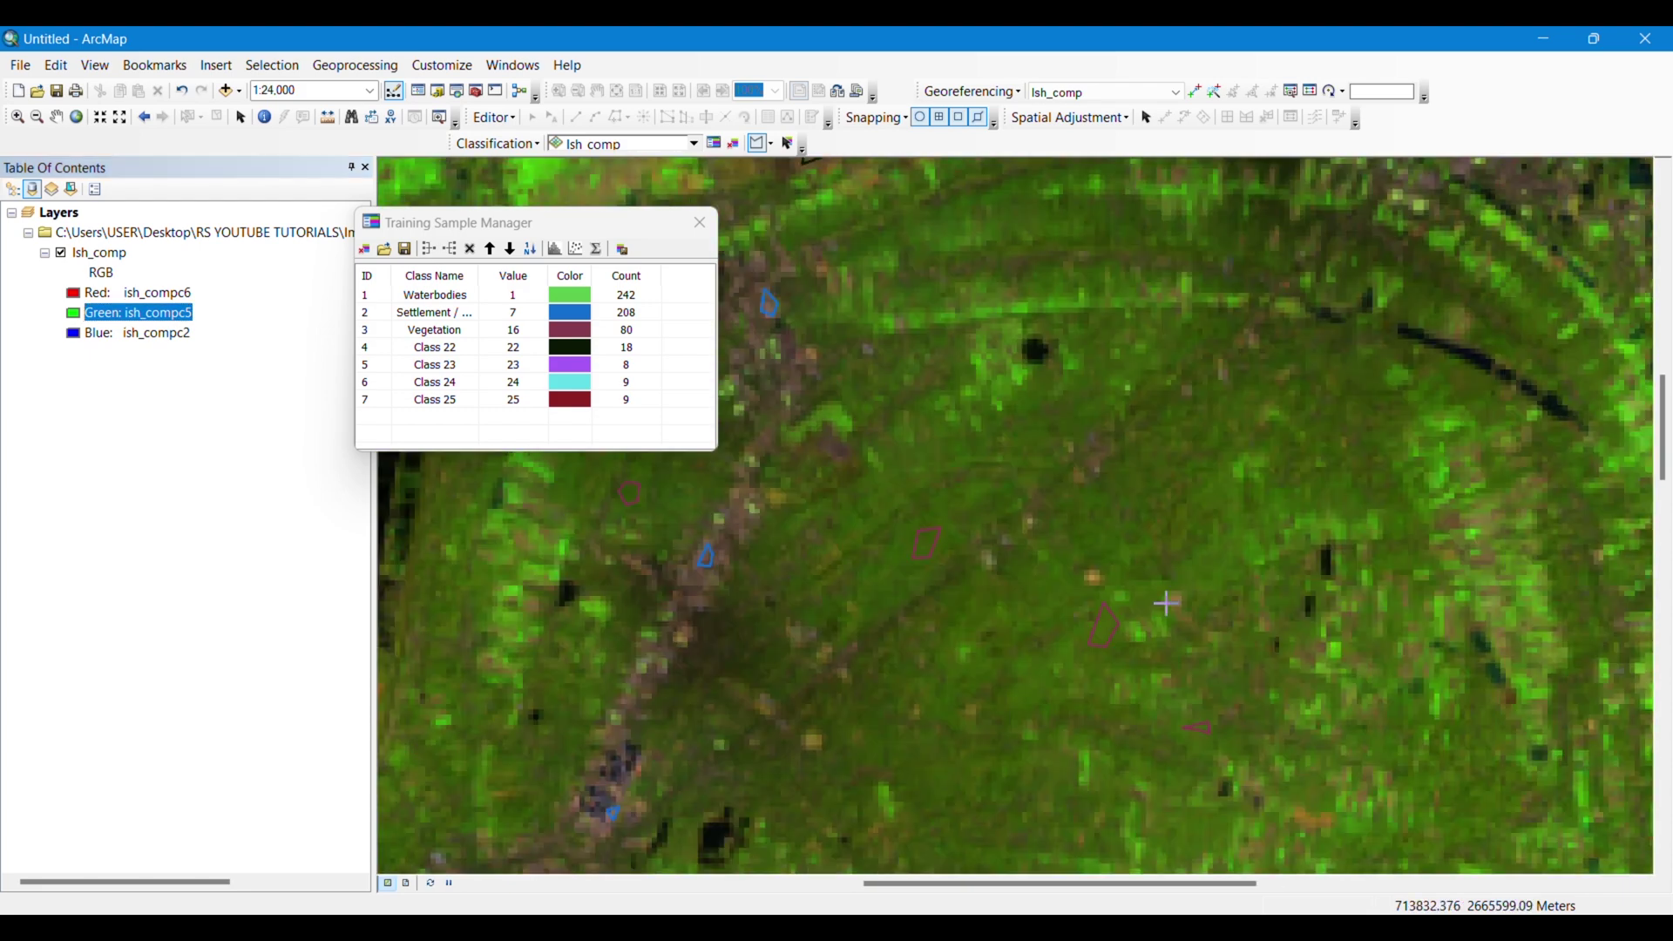
scroll(982, 459, "down", 1)
scroll(1090, 617, "up", 2)
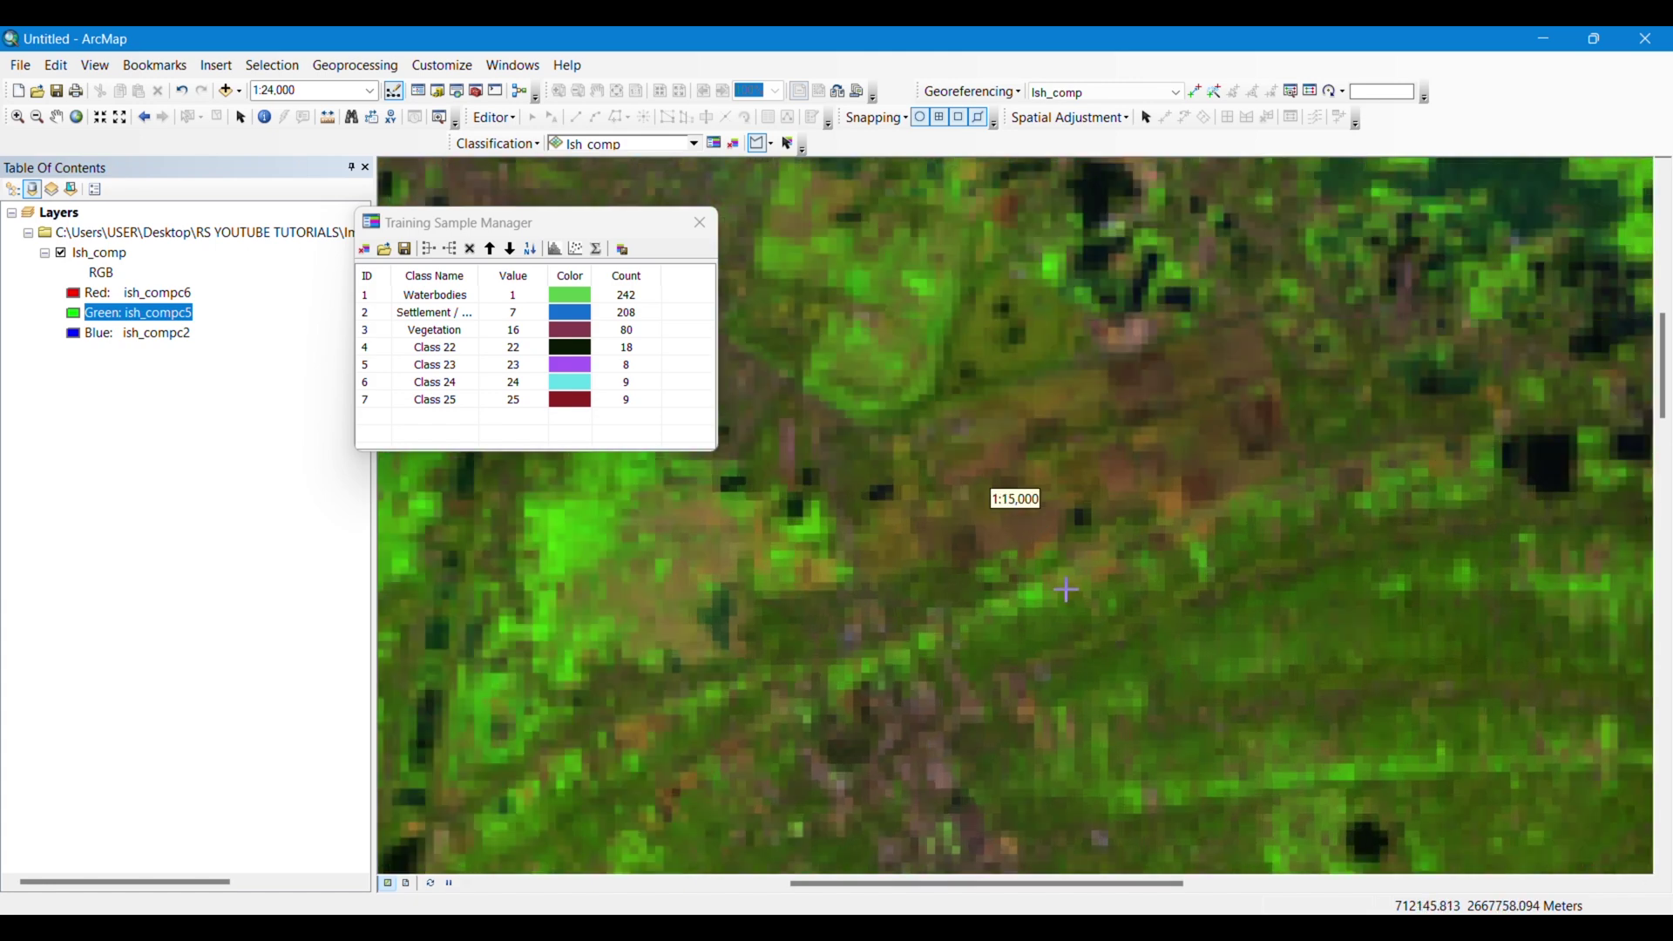
left_click(1105, 387)
left_click(1103, 408)
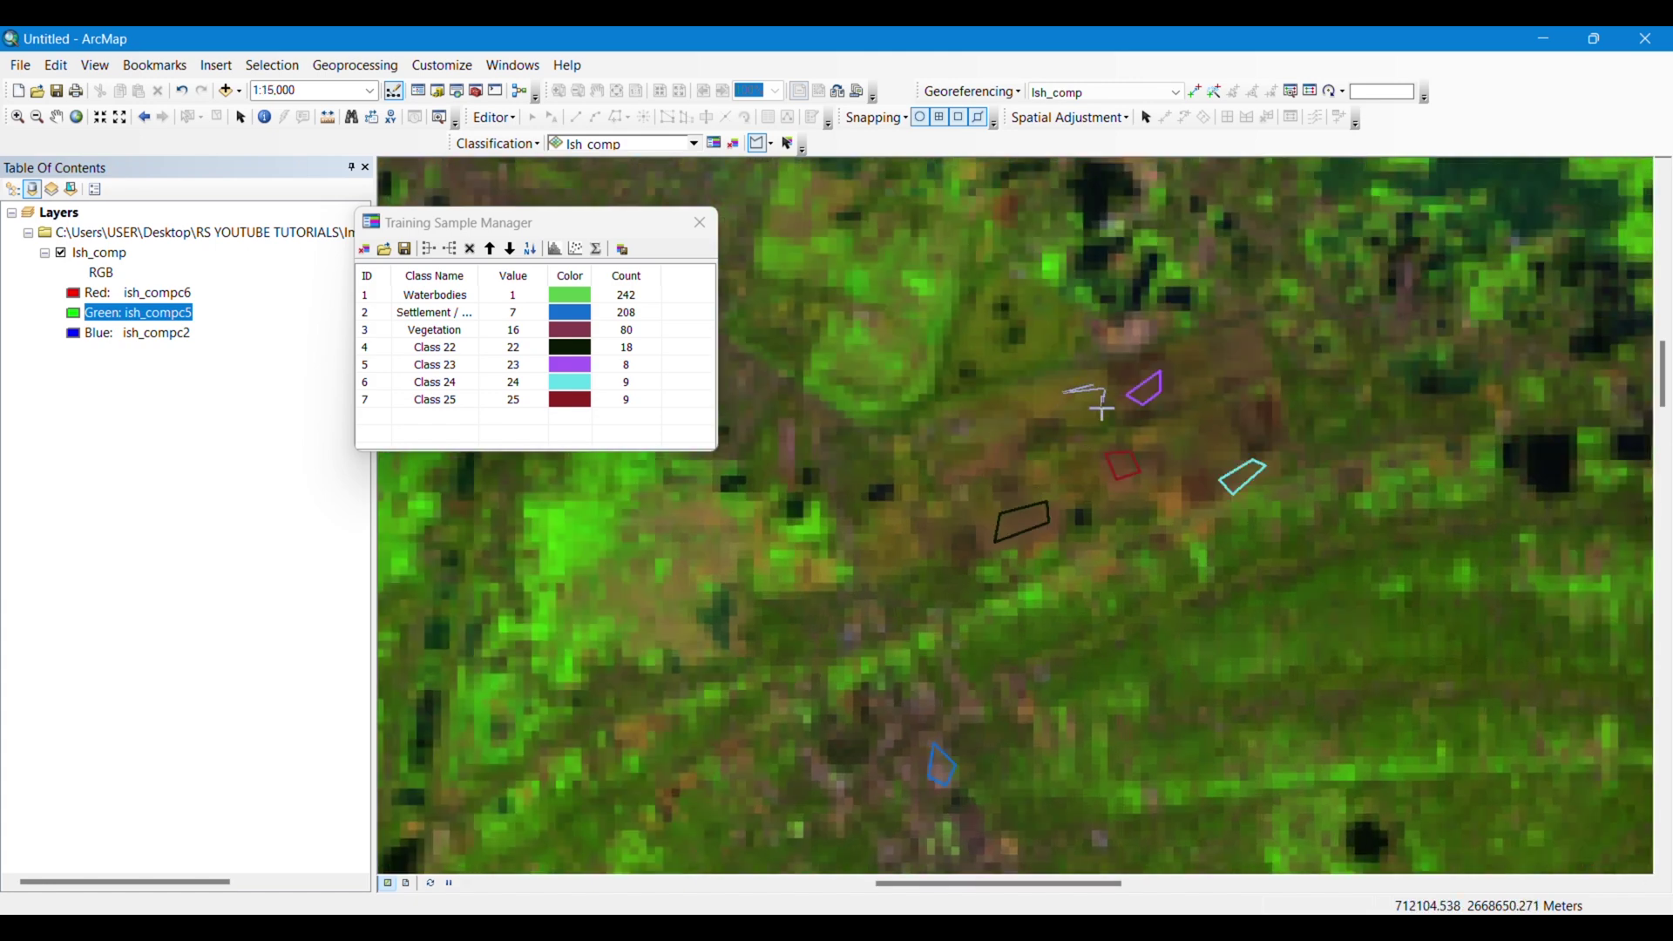
double_click(1051, 399)
Draw a four-sided training sample on the tan field beside the bright green vegetation, west of the brown farmland.
left_click_drag(915, 676, 1315, 665)
left_click(1057, 571)
left_click(1004, 601)
left_click(1019, 639)
double_click(1051, 621)
Merge training classes Class 22 through Class 27 into a single class.
scroll(1352, 610, "down", 2)
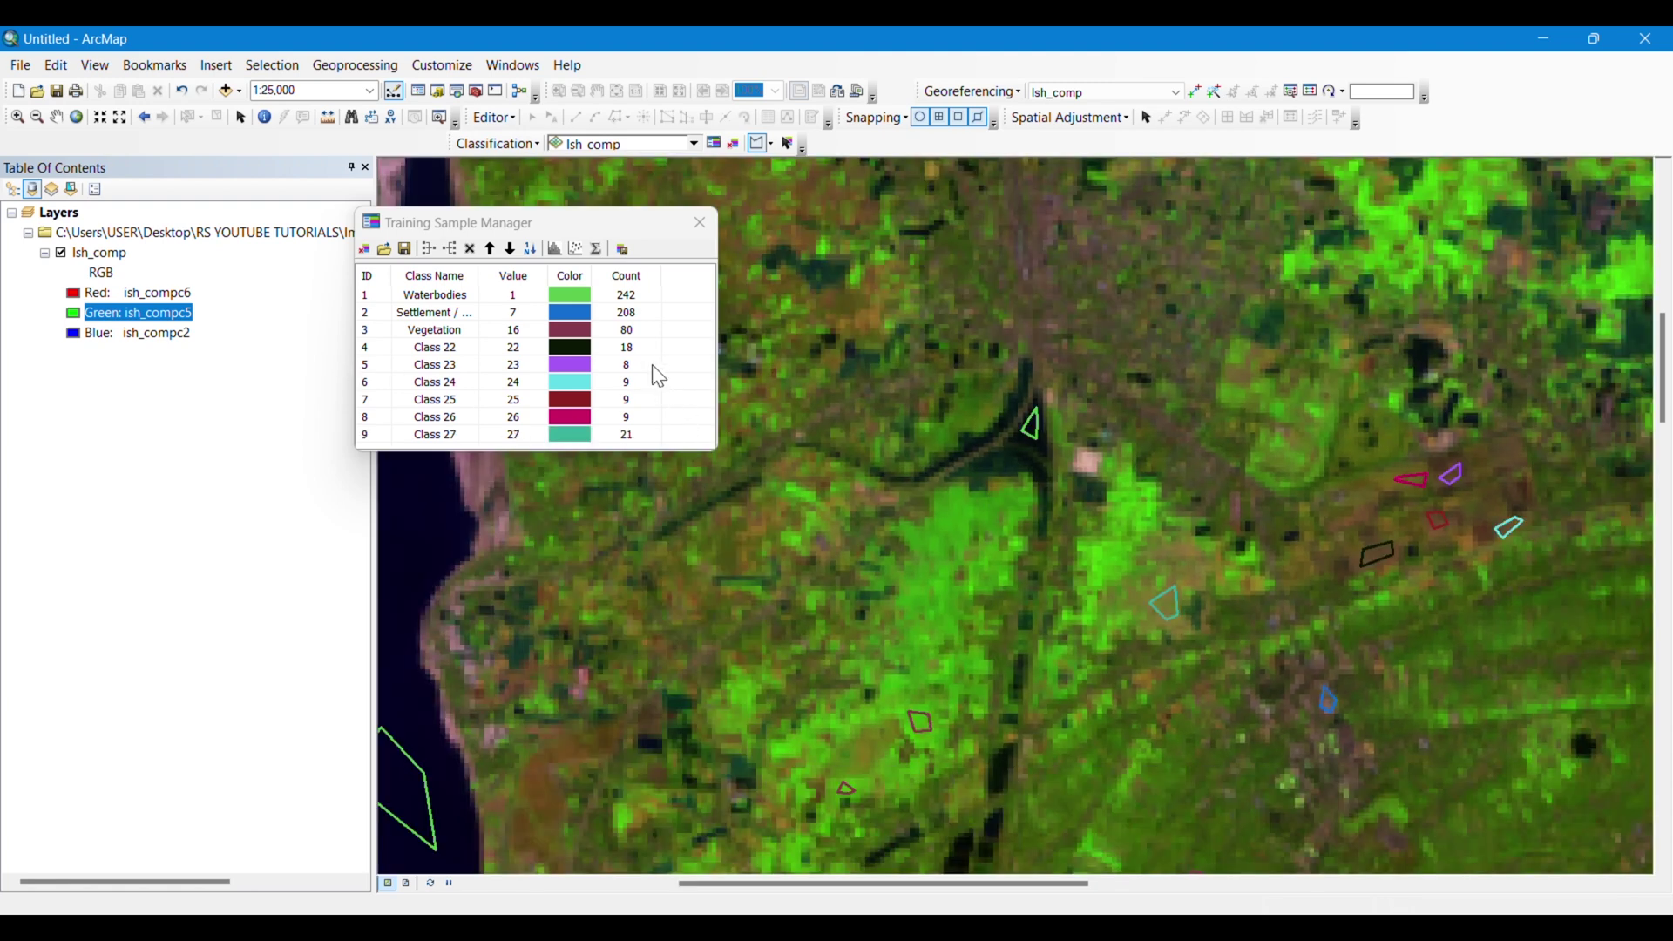
left_click(659, 359)
left_click(659, 358)
left_click_drag(683, 351, 389, 431)
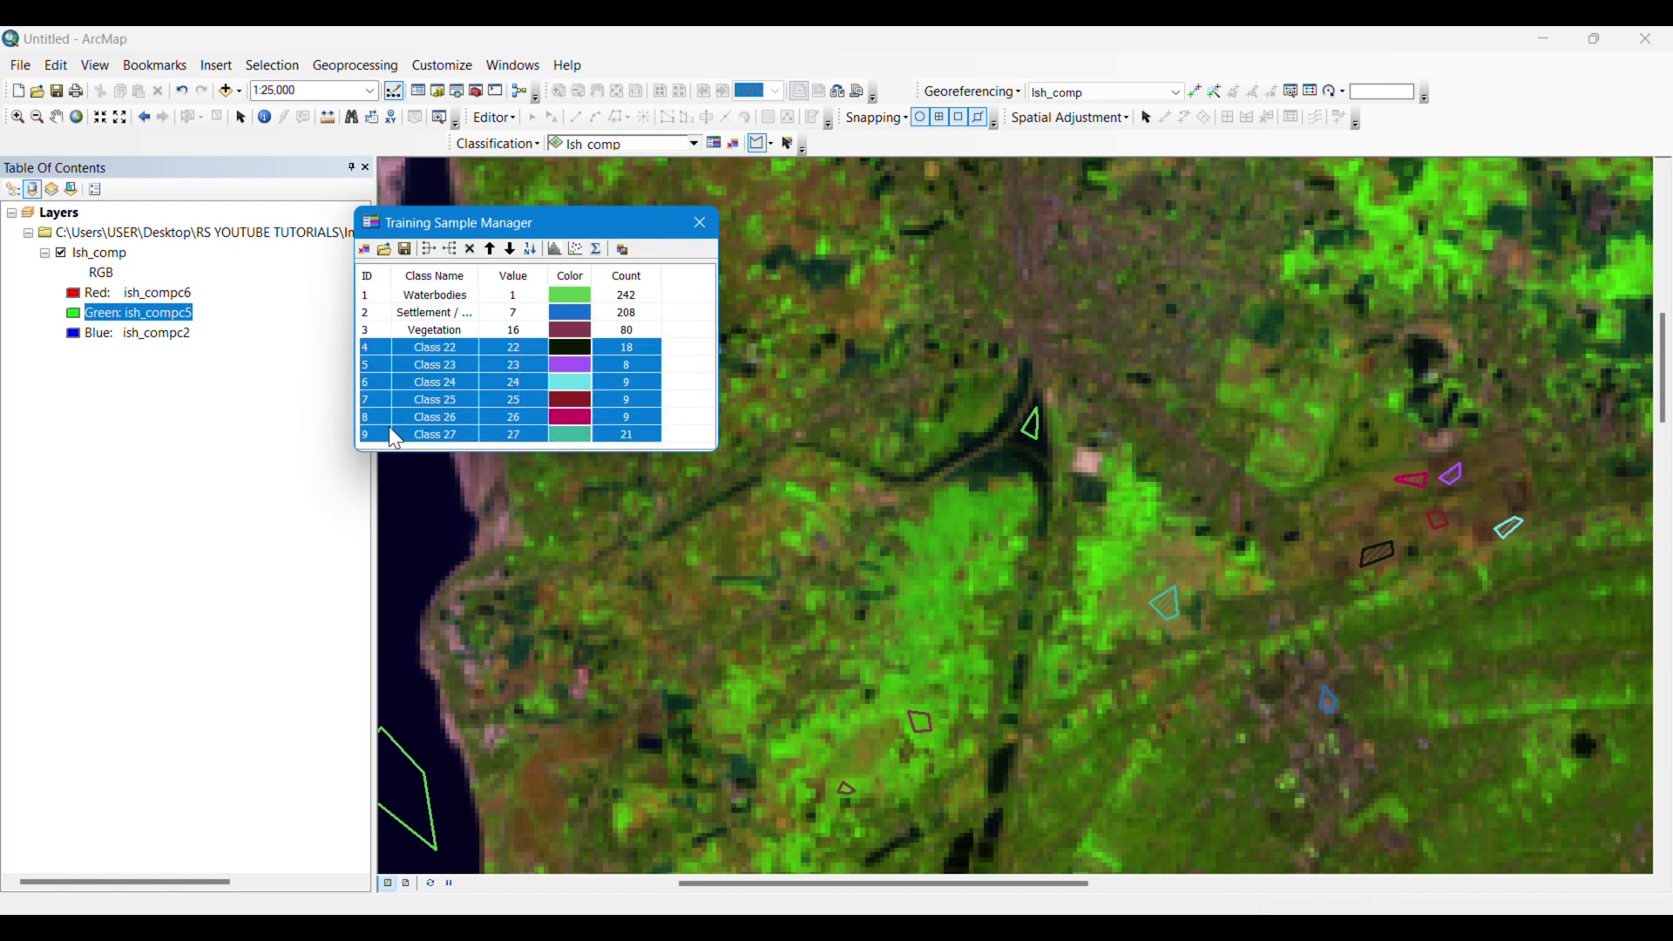
left_click(427, 250)
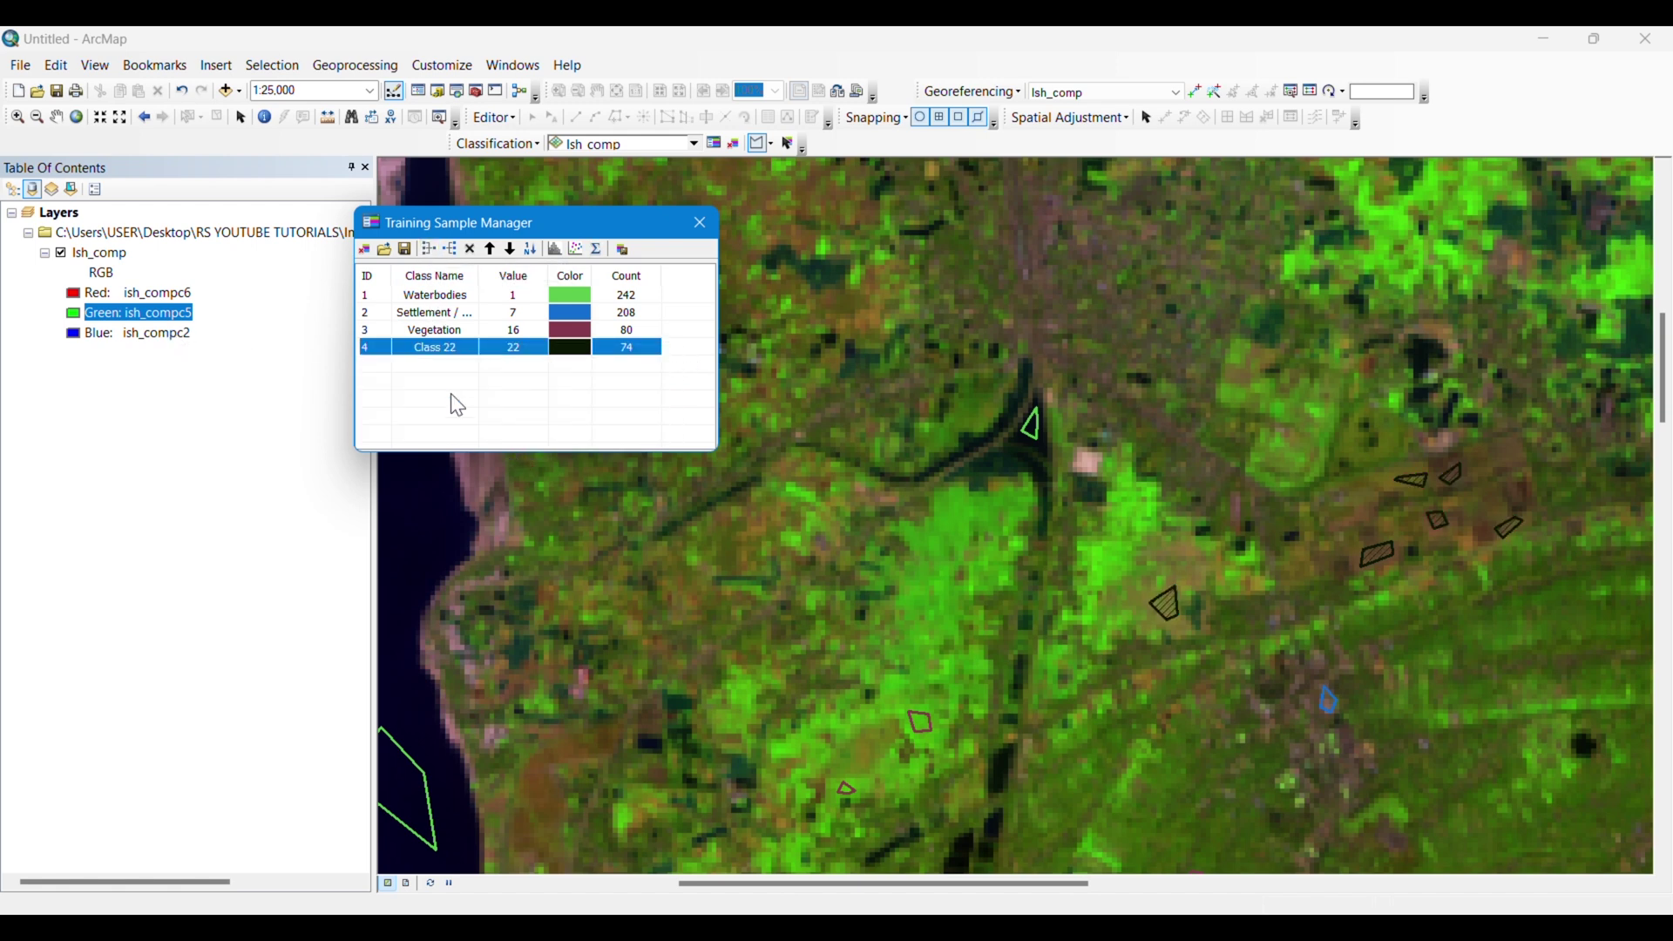
Rename the merged Class 22 as "Agricultural Lands".
double_click(459, 349)
type("Ag")
type("ricultural Lands")
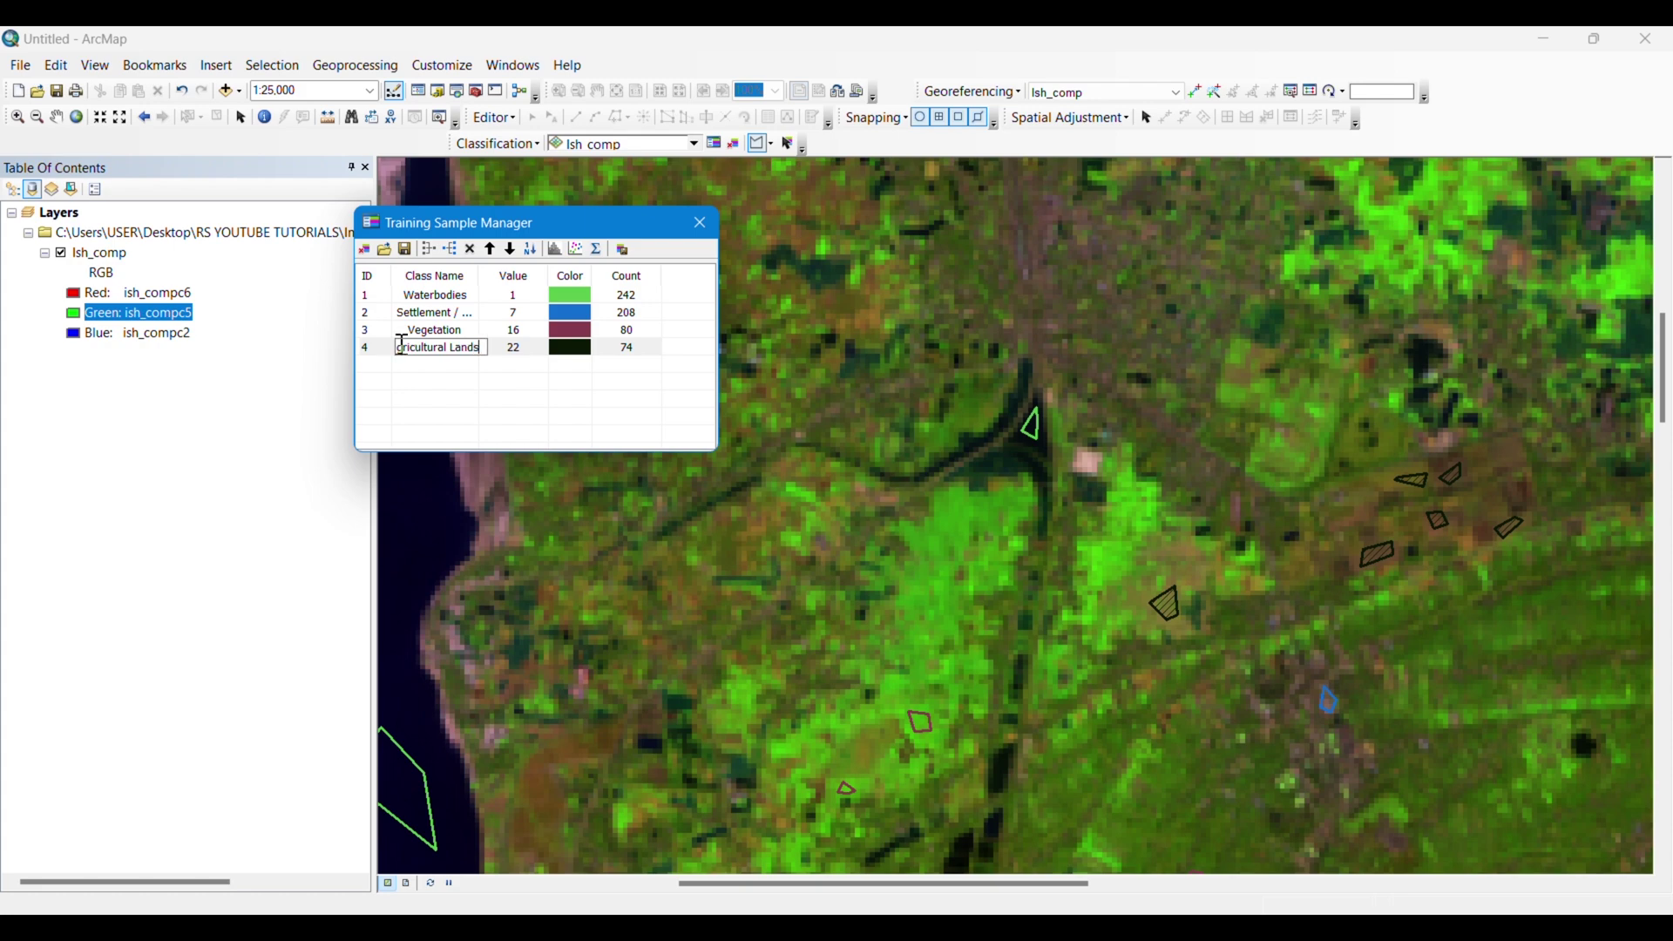
key("Return")
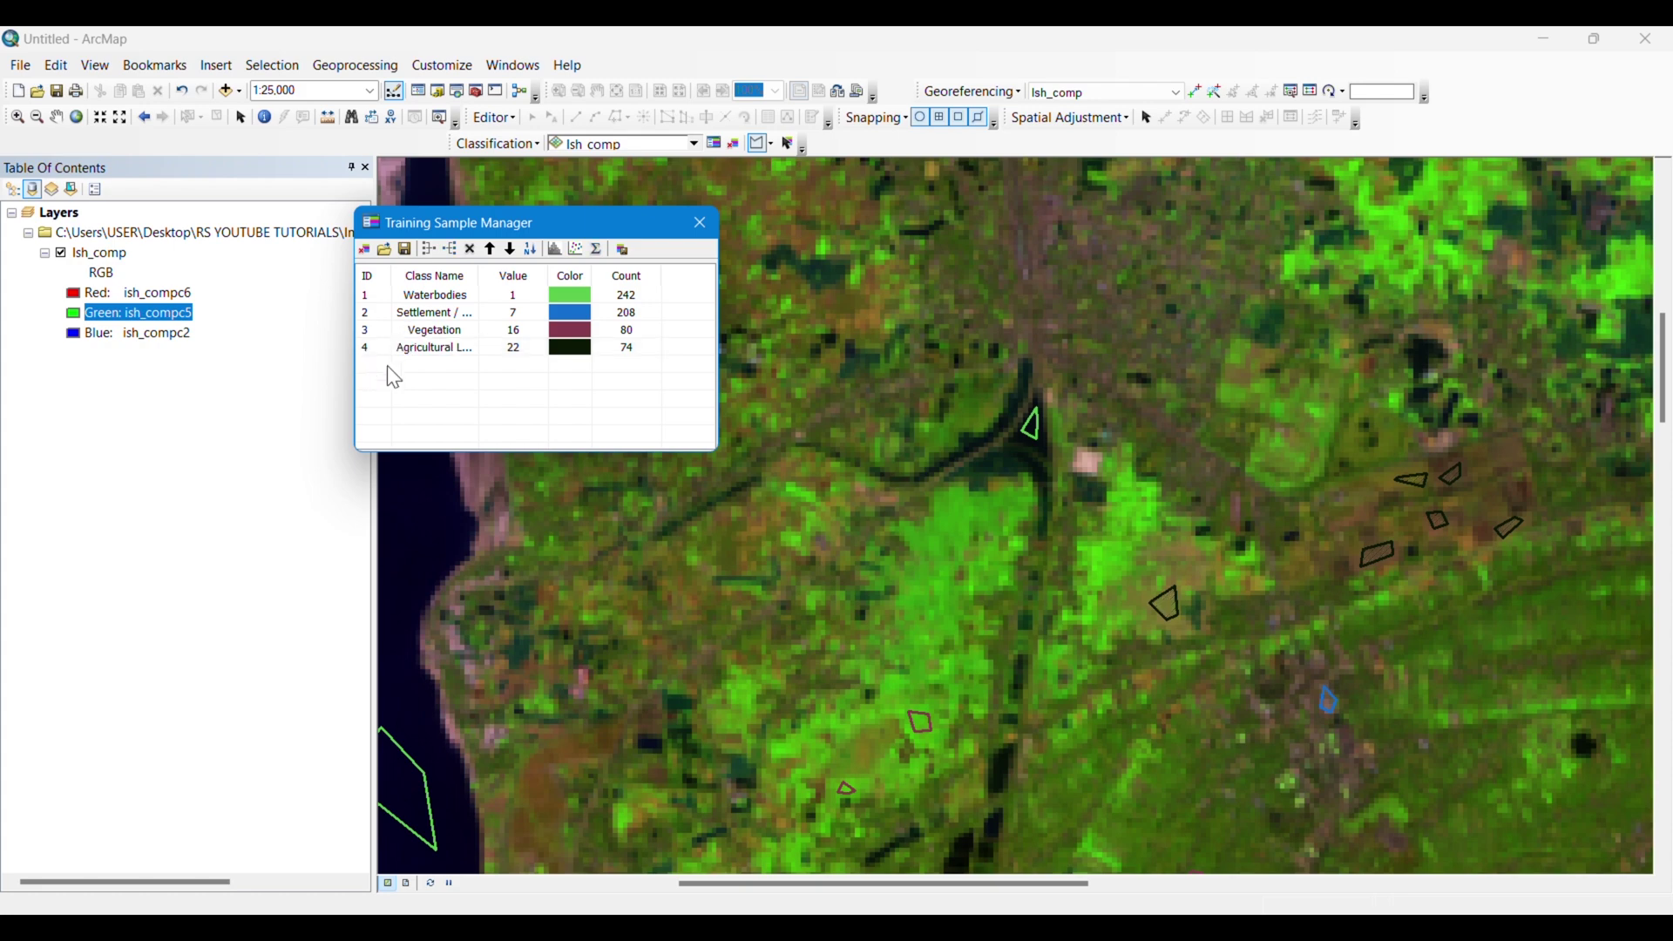
Draw a triangular training sample and a four-sided one just below it on the pale lilac sandbank west of the river.
left_click_drag(516, 234, 836, 254)
left_click_drag(523, 318, 1289, 613)
left_click(1167, 643)
left_click(1162, 671)
double_click(1108, 643)
left_click(1123, 663)
left_click(1149, 676)
left_click(1138, 685)
double_click(1105, 671)
Draw a narrow four-sided training sample on the pink sandy bank east of the river.
scroll(1413, 558, "down", 4)
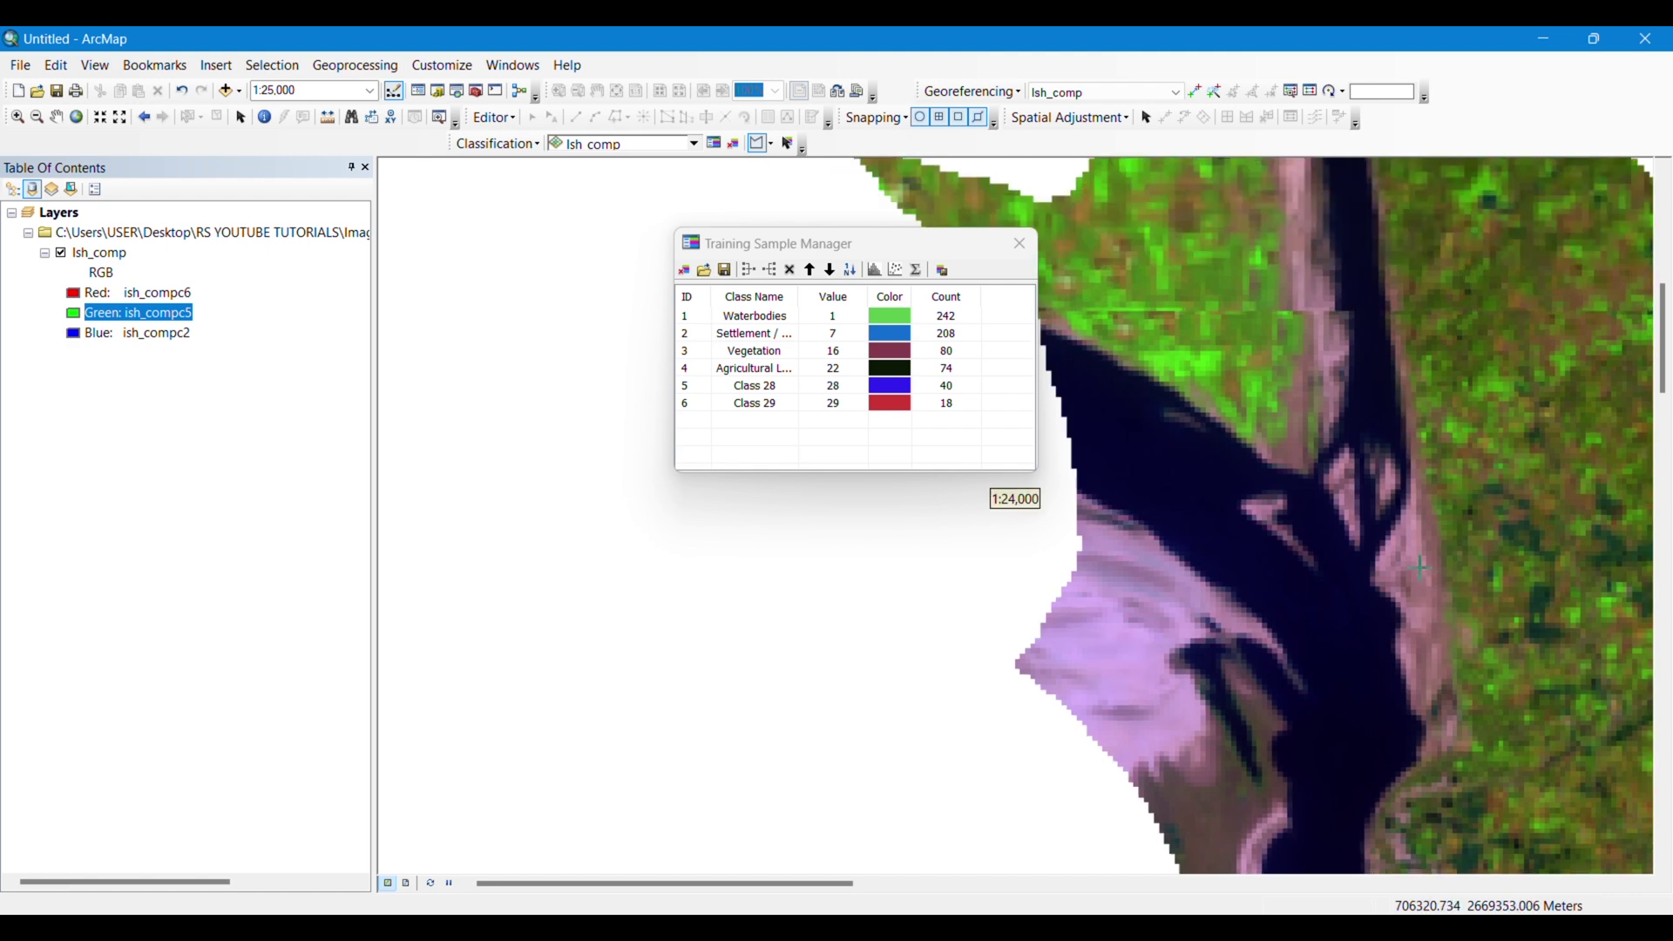
left_click(1410, 474)
left_click(1416, 527)
left_click(1405, 532)
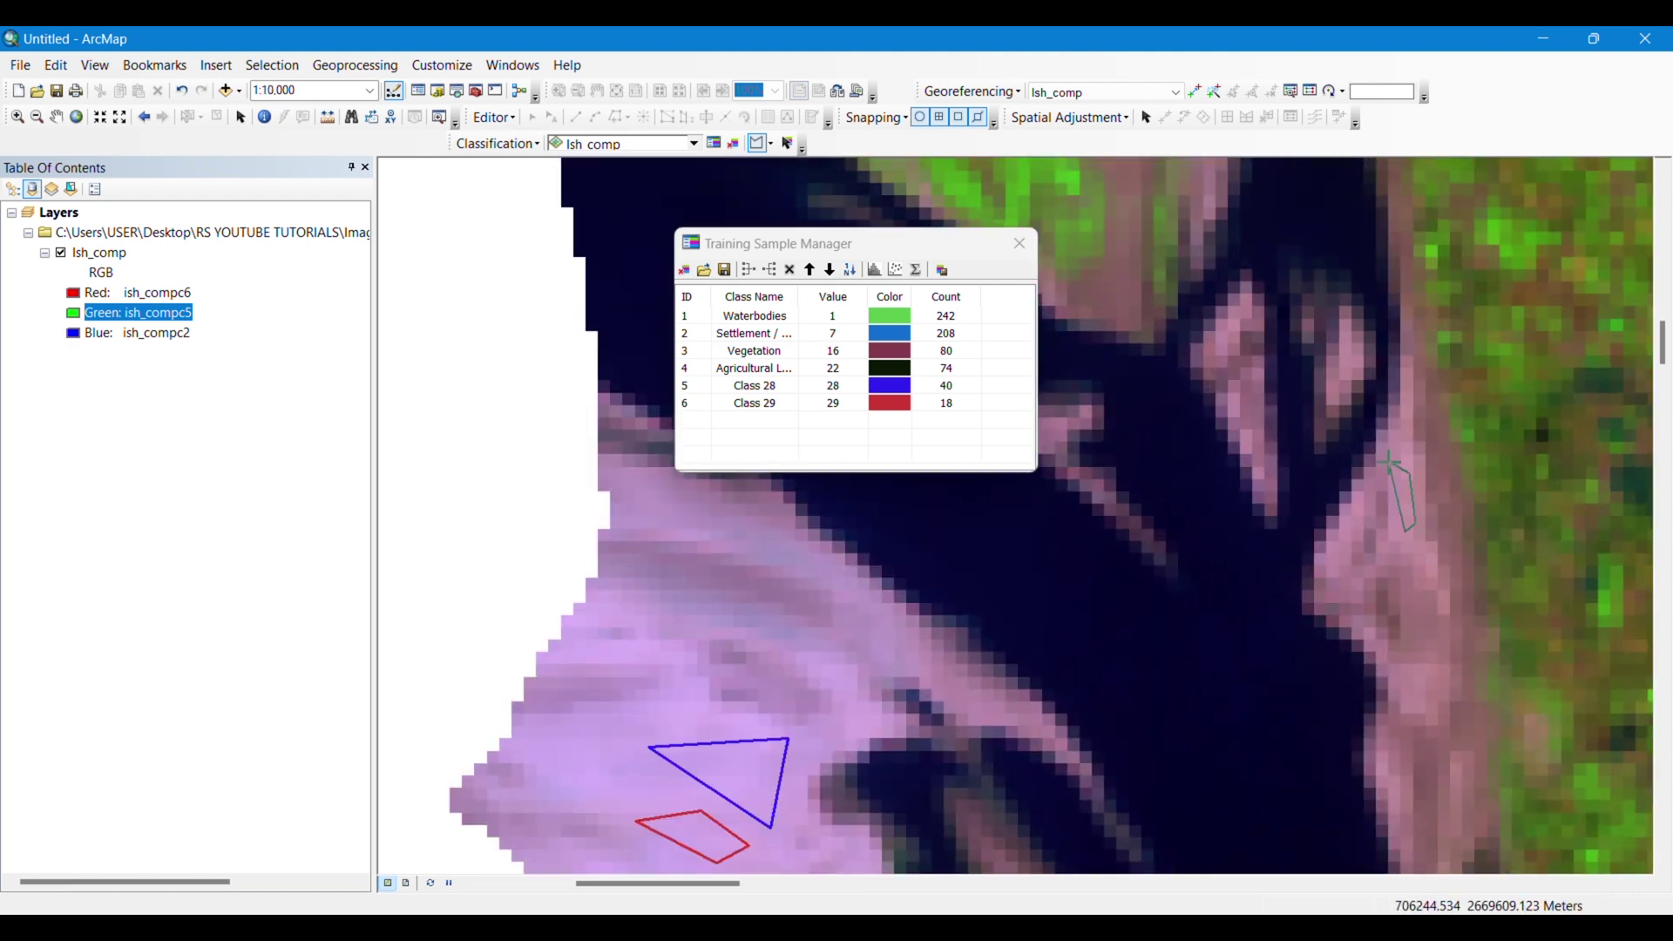
double_click(1389, 462)
Draw two more training samples on the lilac sandbank, one on its northern part and one near its western tip.
left_click(732, 568)
left_click(698, 622)
left_click(628, 625)
double_click(624, 568)
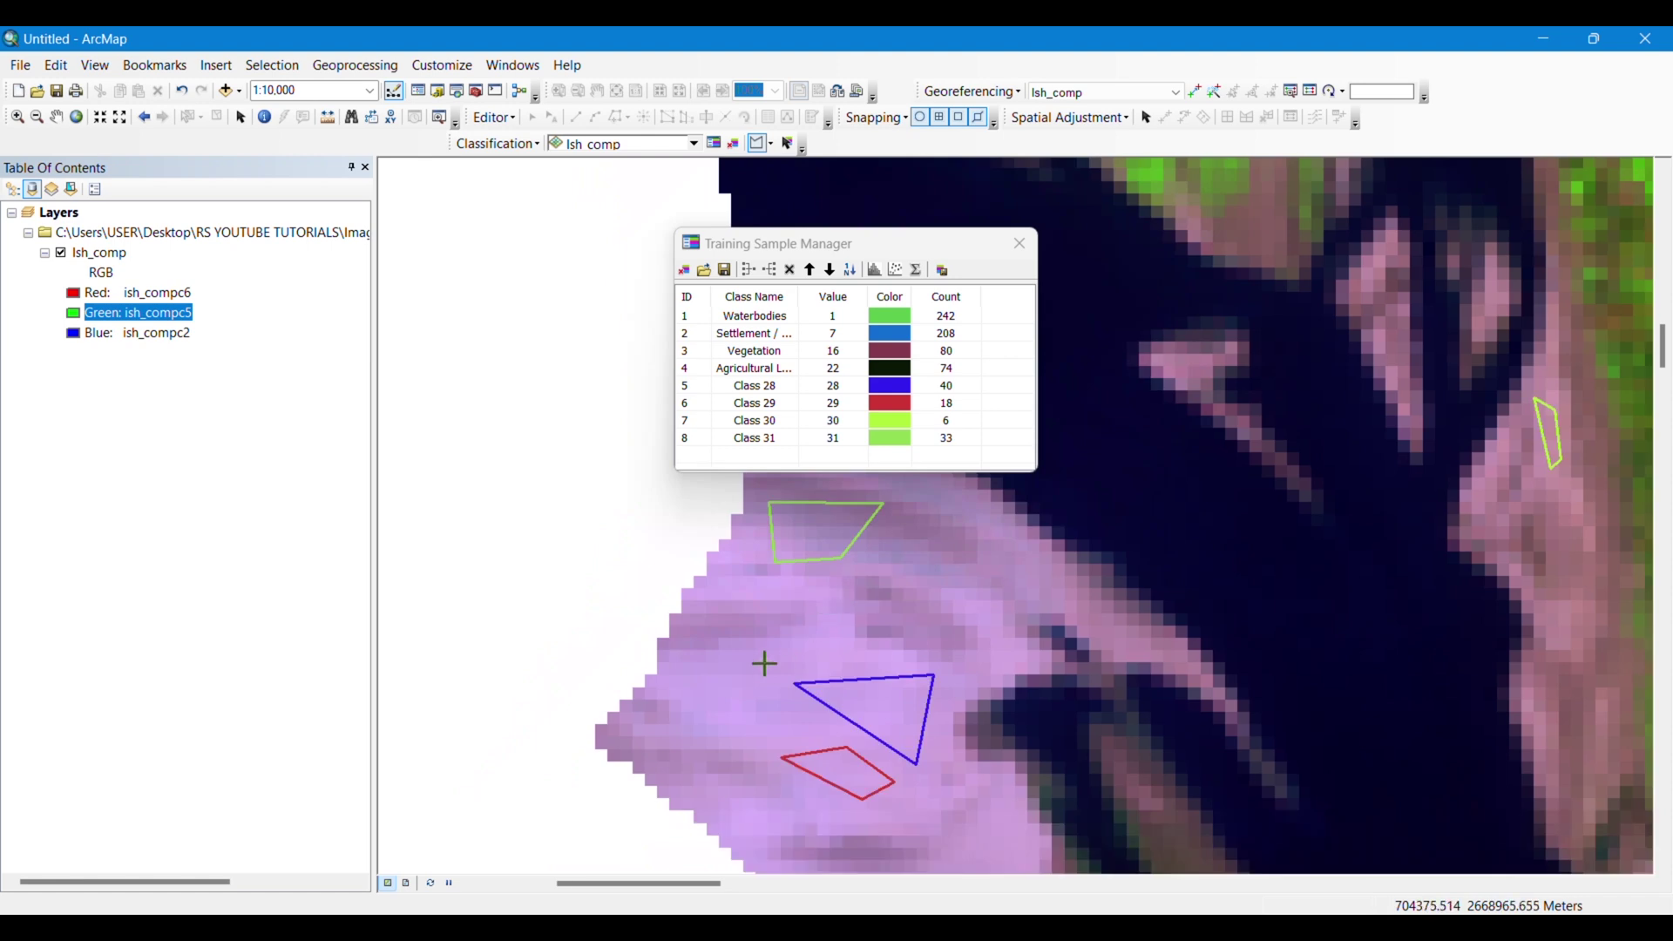
left_click(765, 664)
left_click(740, 726)
left_click(660, 700)
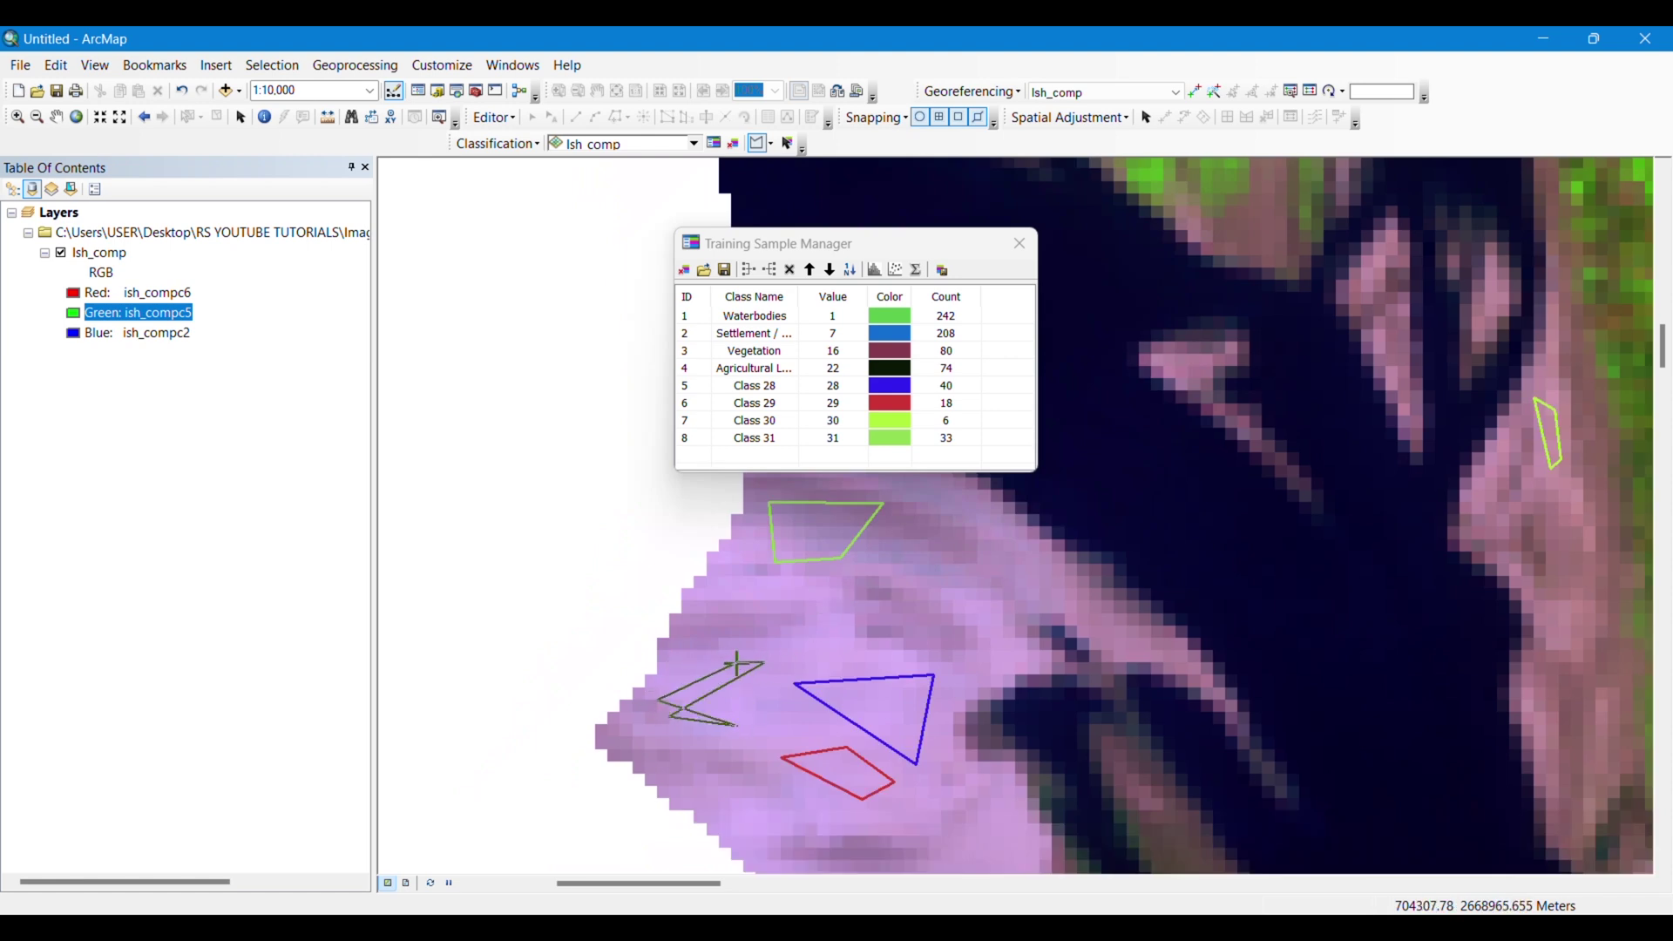
double_click(764, 664)
Merge training classes Class 28 through Class 32 and rename the merged class as "Barren Land".
left_click_drag(950, 386, 847, 461)
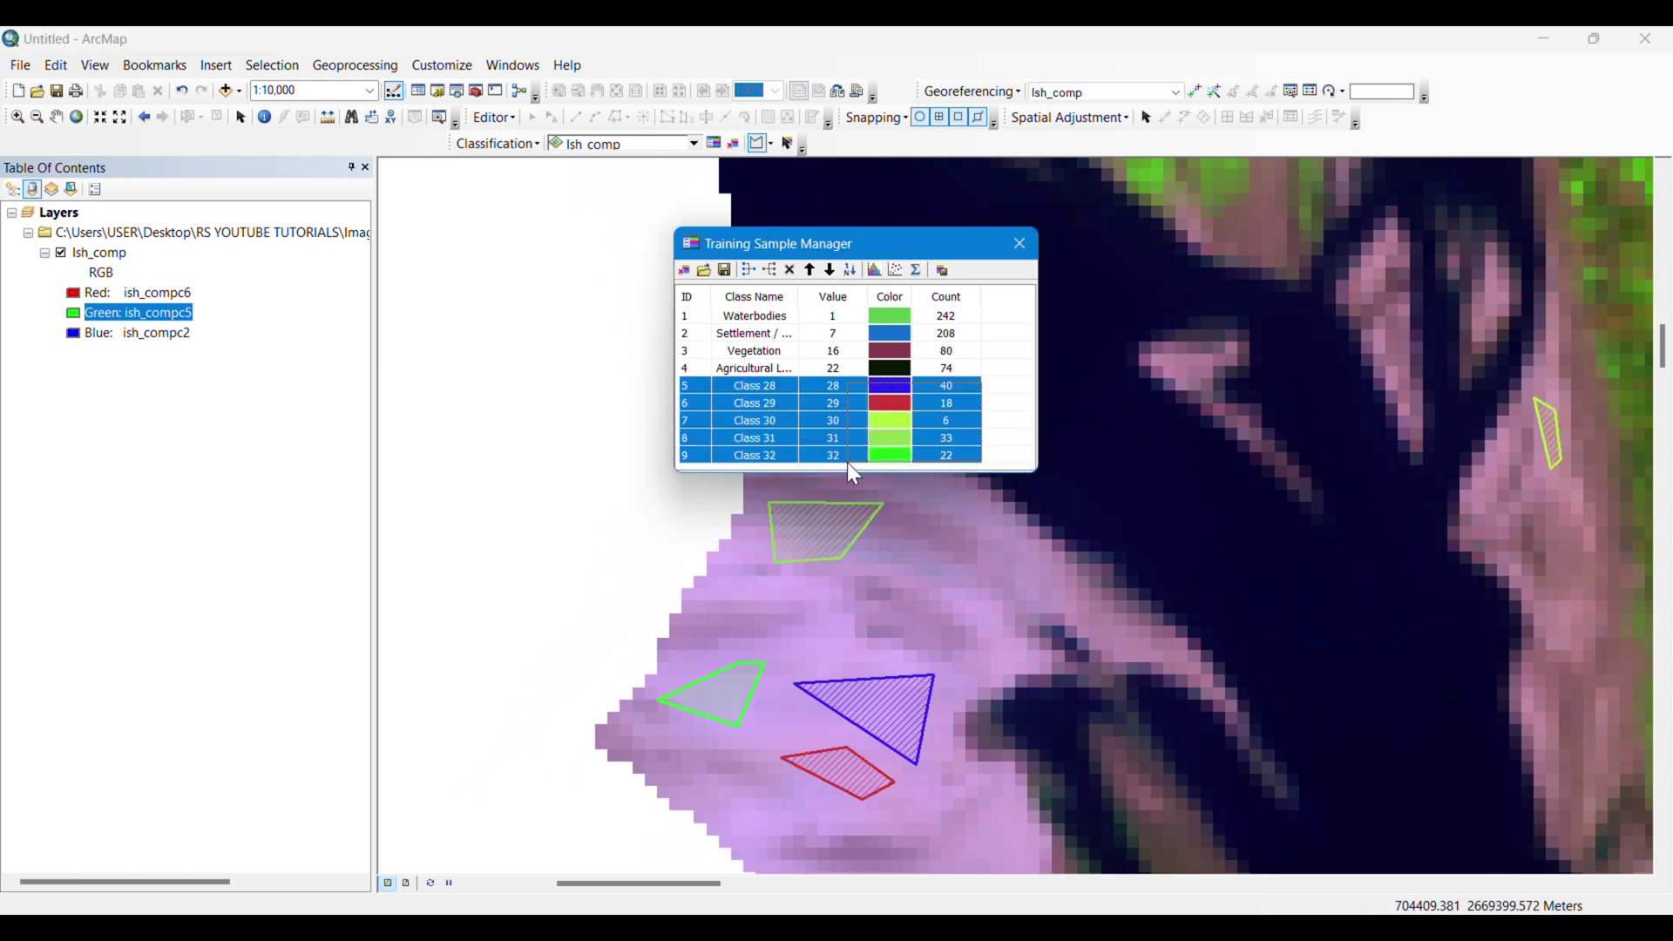
left_click(752, 277)
double_click(784, 389)
type("Barren Land")
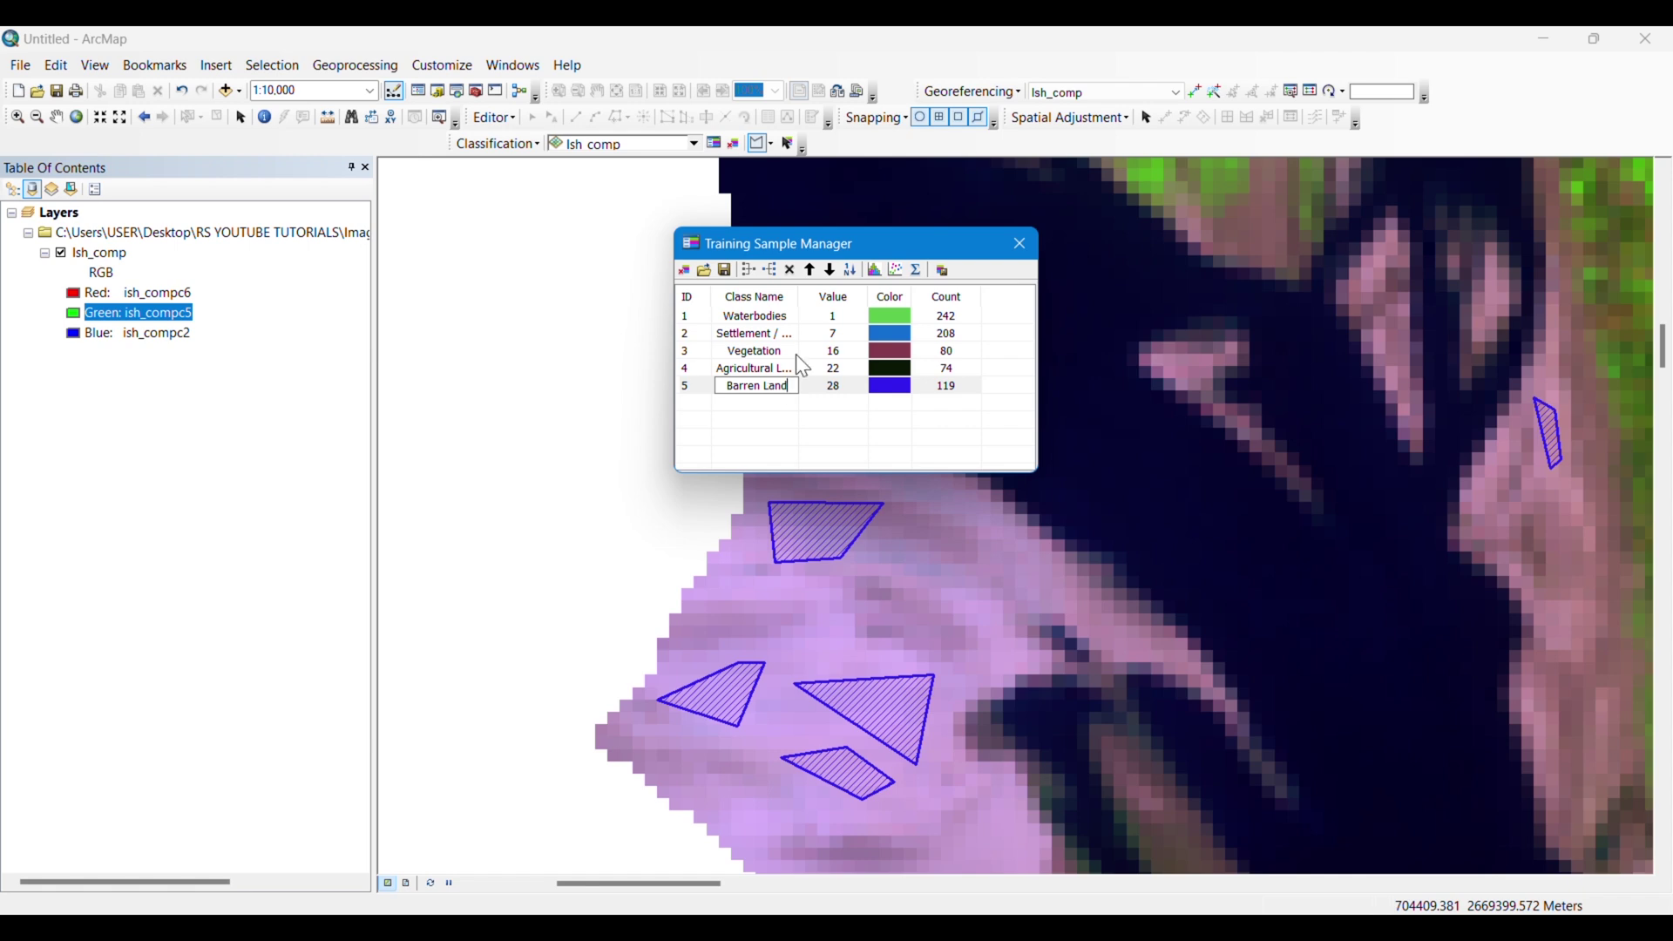
key("Return")
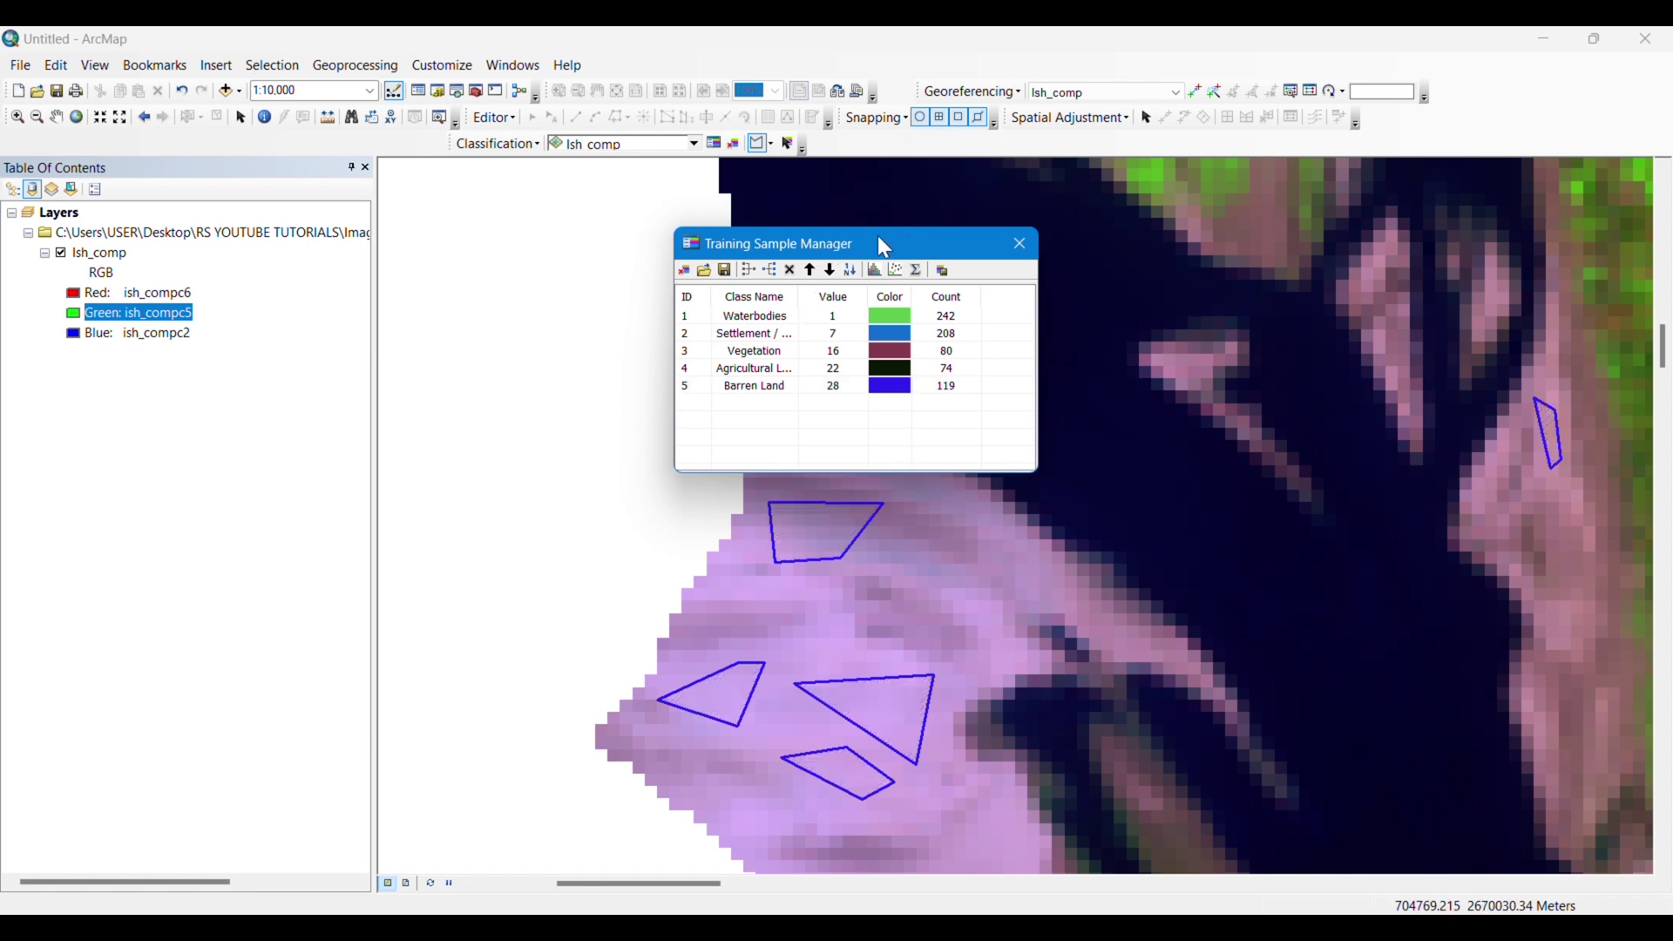
Run Interactive Supervised Classification on Ish_comp with the five training classes.
left_click_drag(876, 235, 919, 235)
left_click(519, 144)
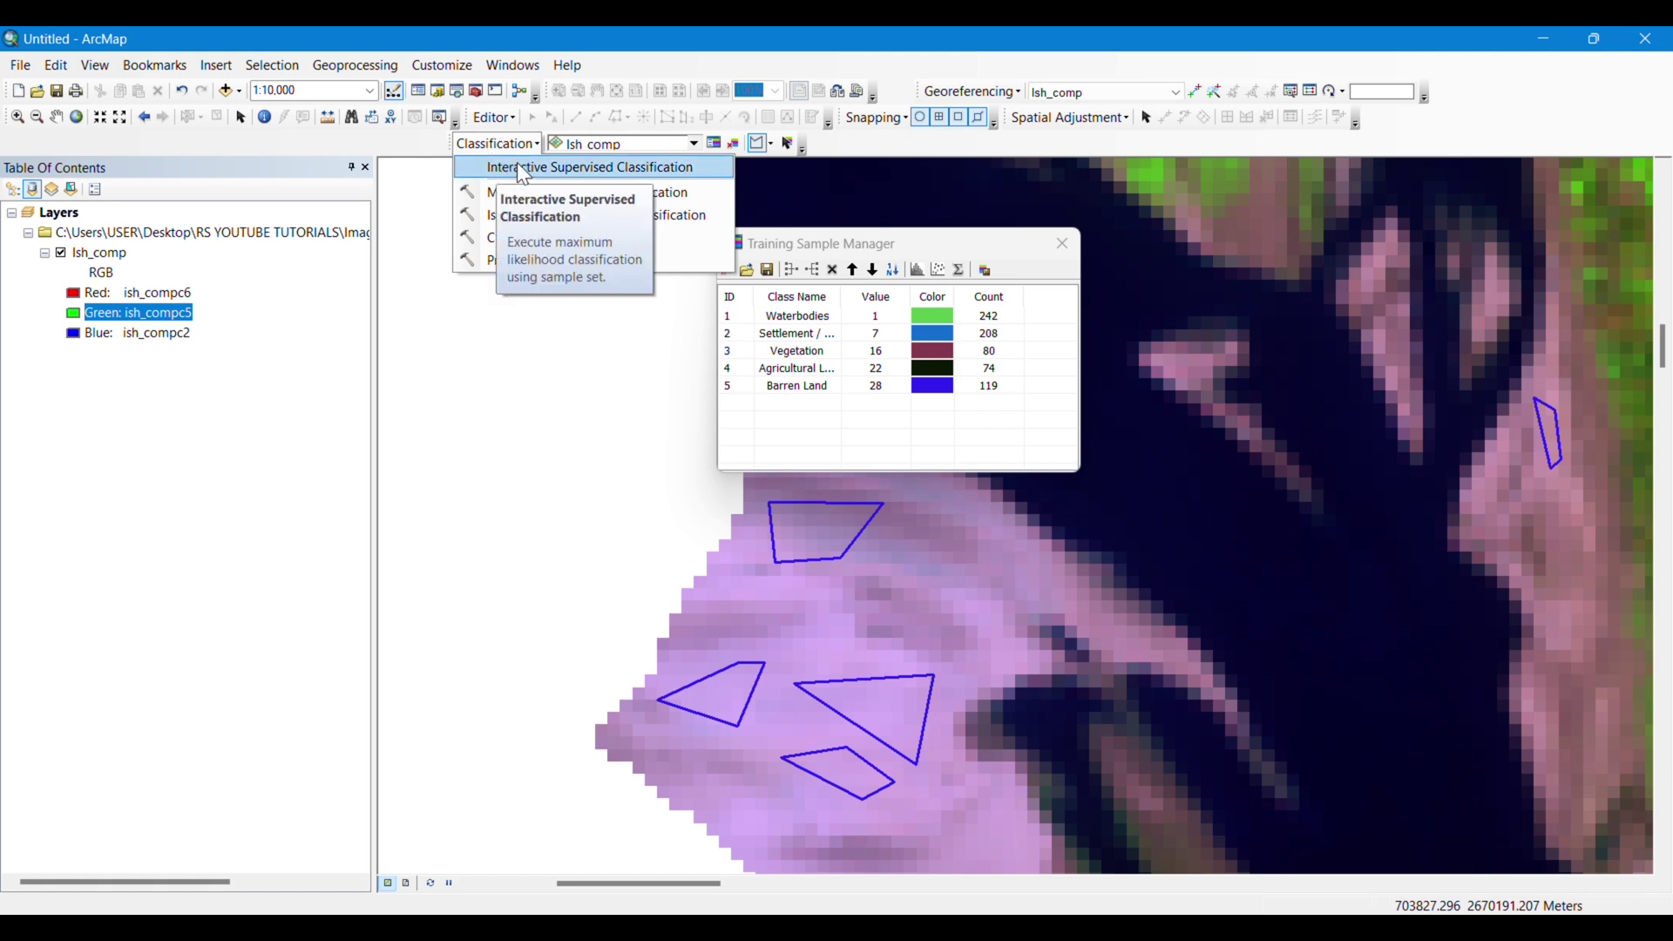
left_click(523, 168)
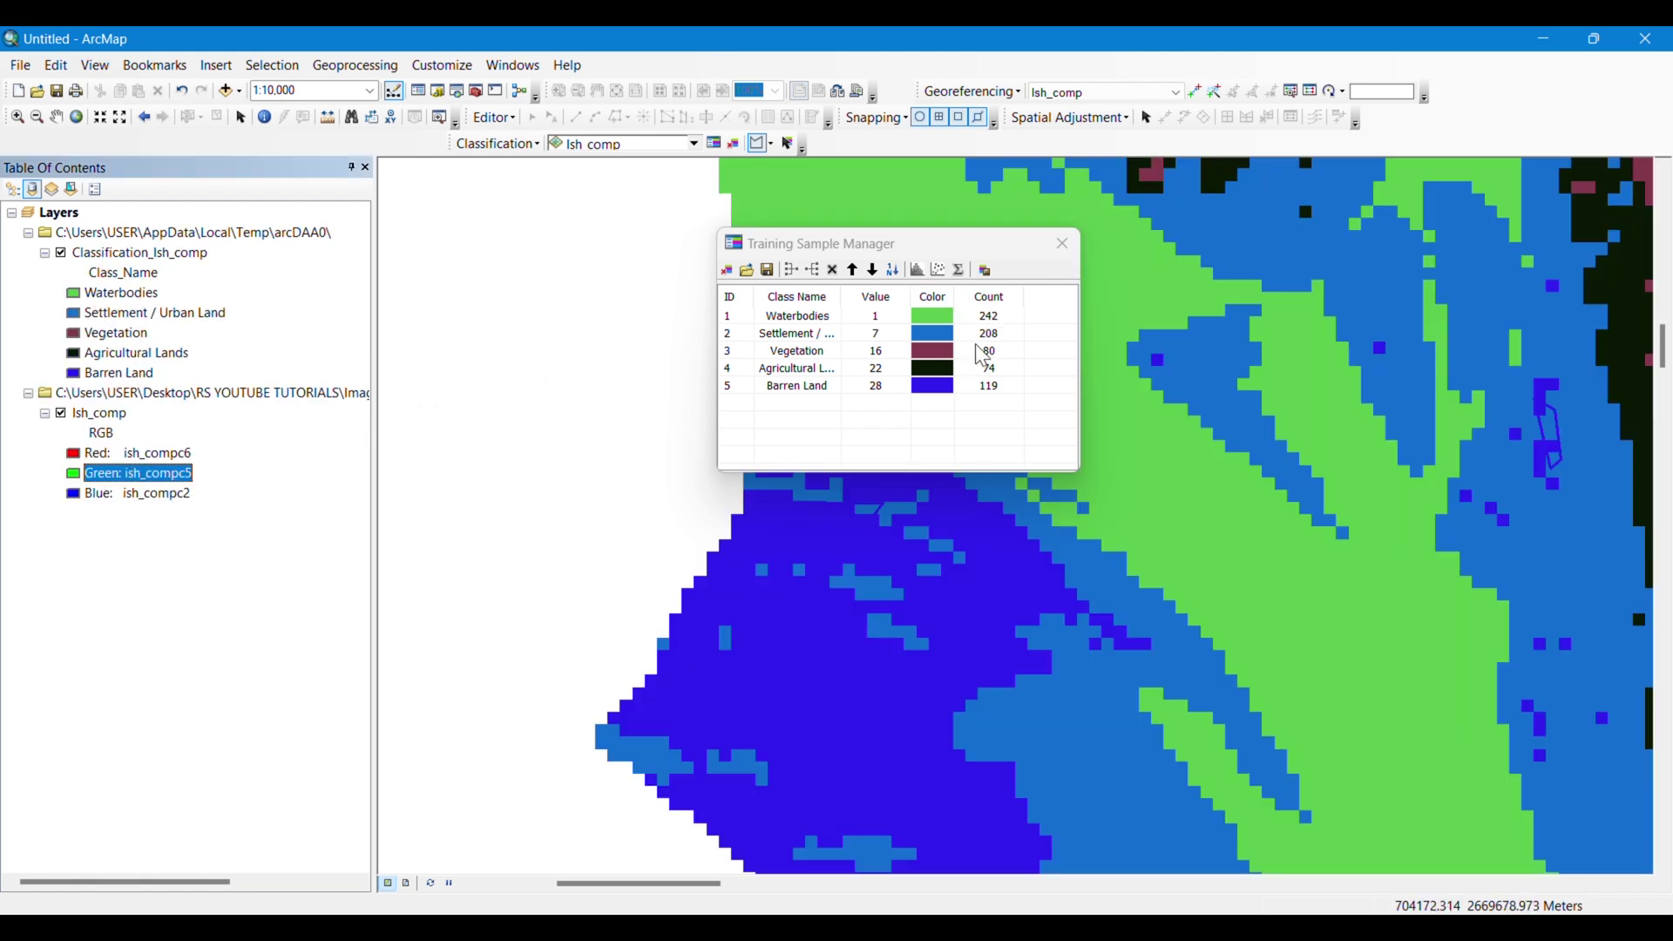
Save the training samples as shapefile Ish_comp in the LULC OF FINAL ISH folder.
left_click(766, 271)
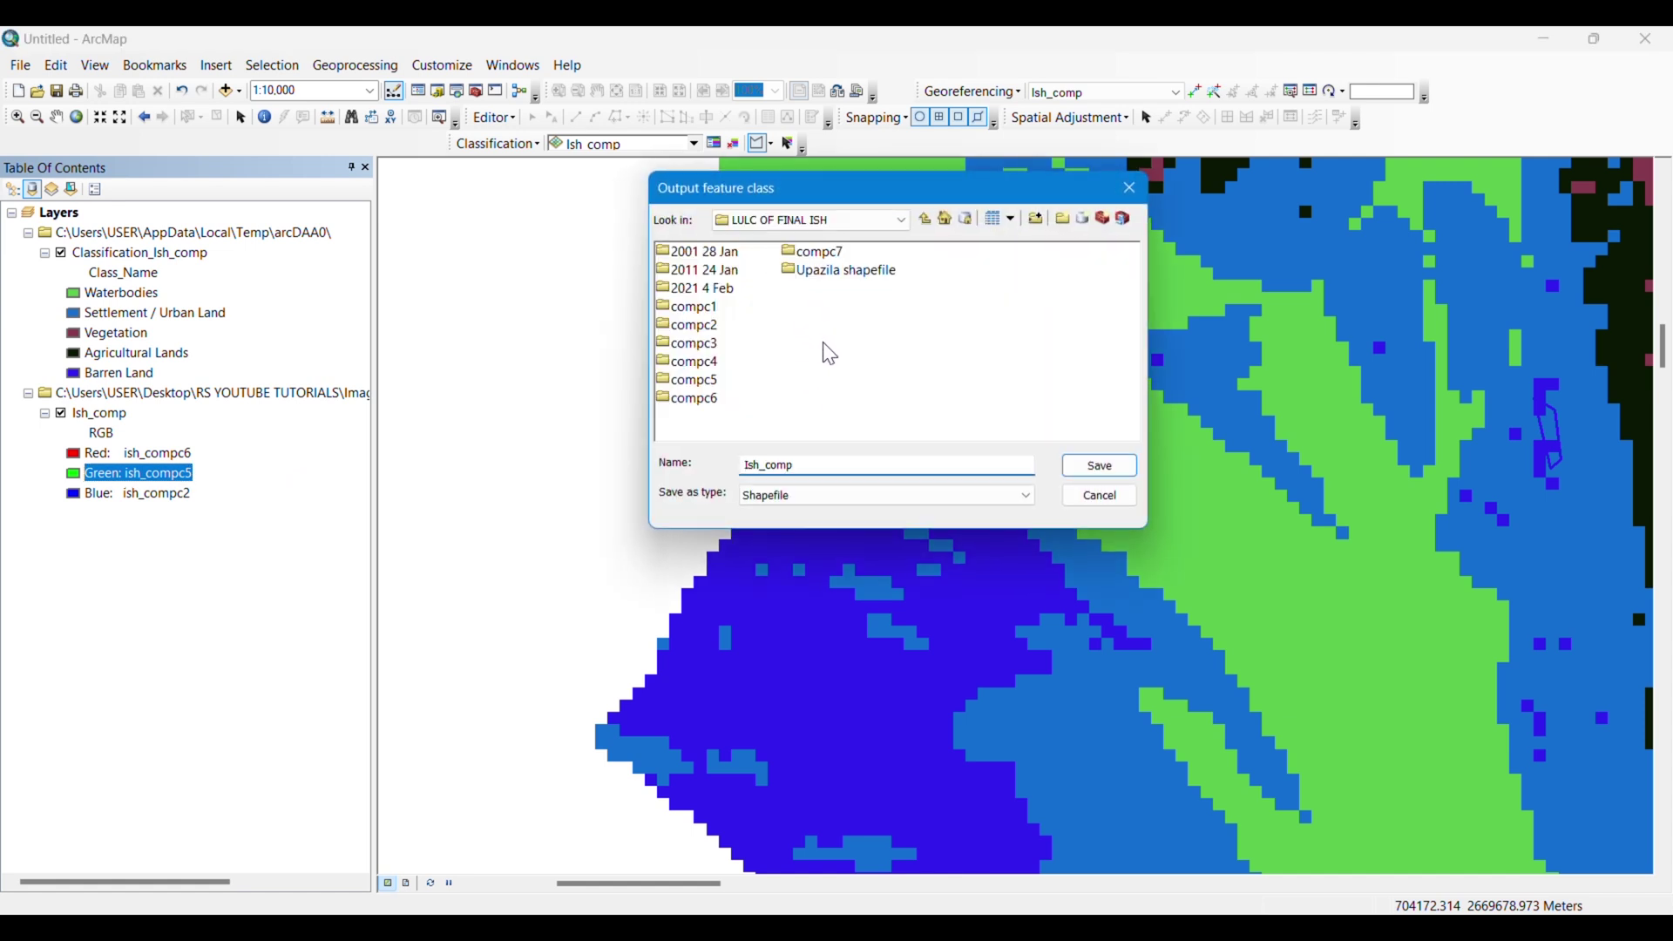
left_click(1100, 467)
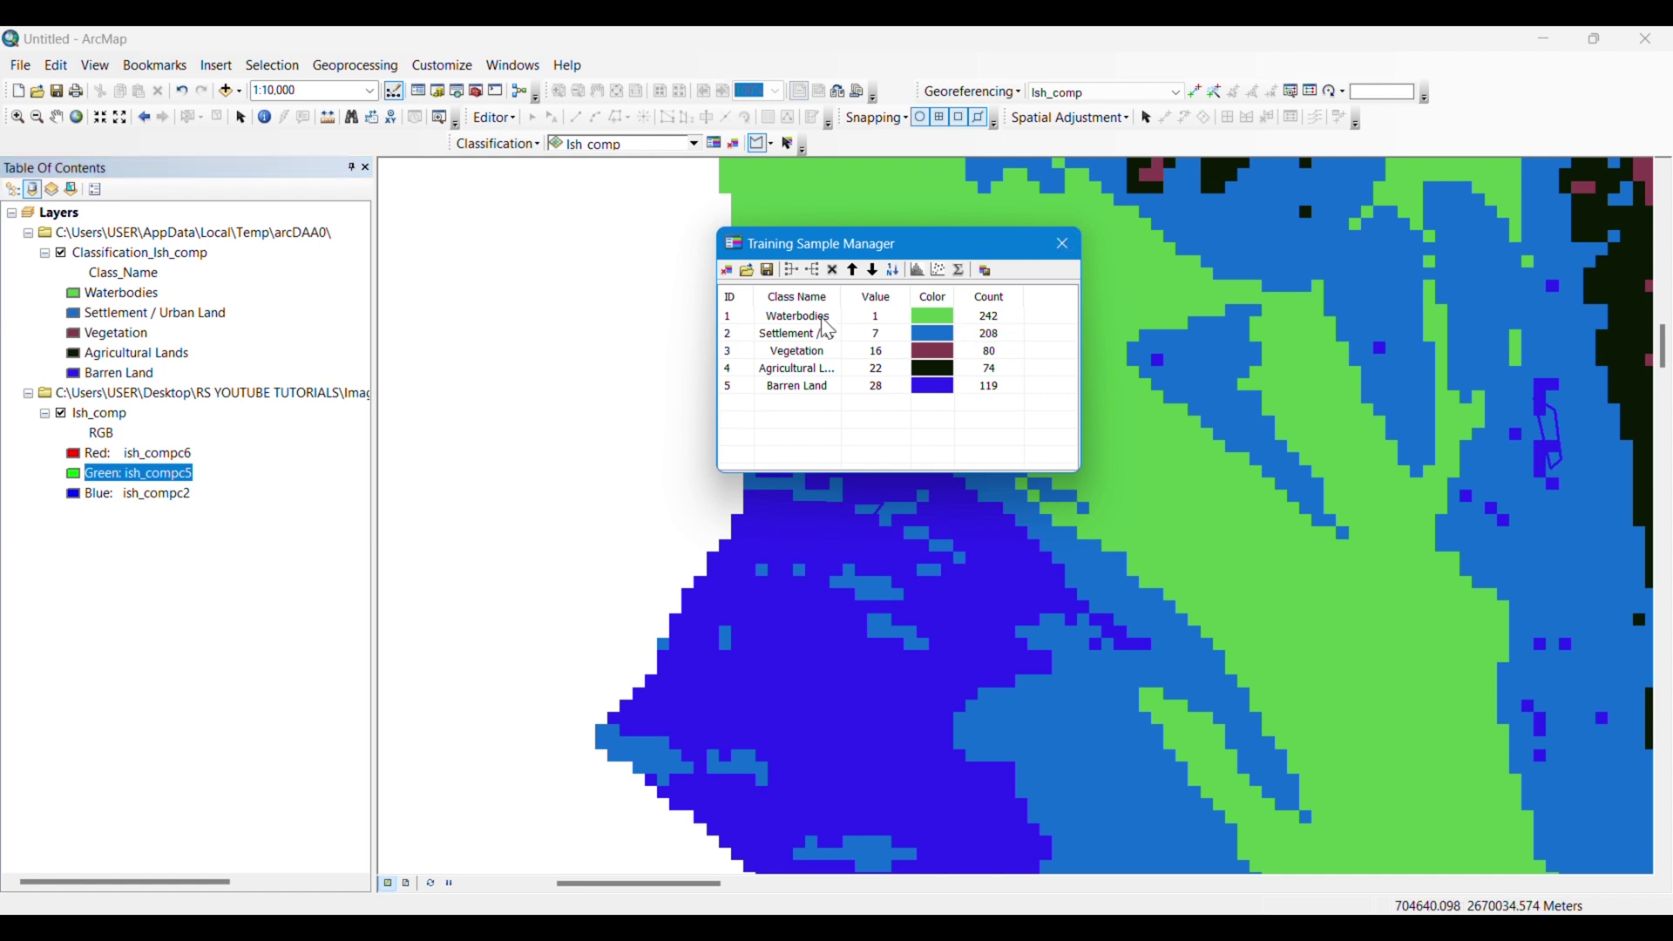
double_click(794, 317)
key("Return")
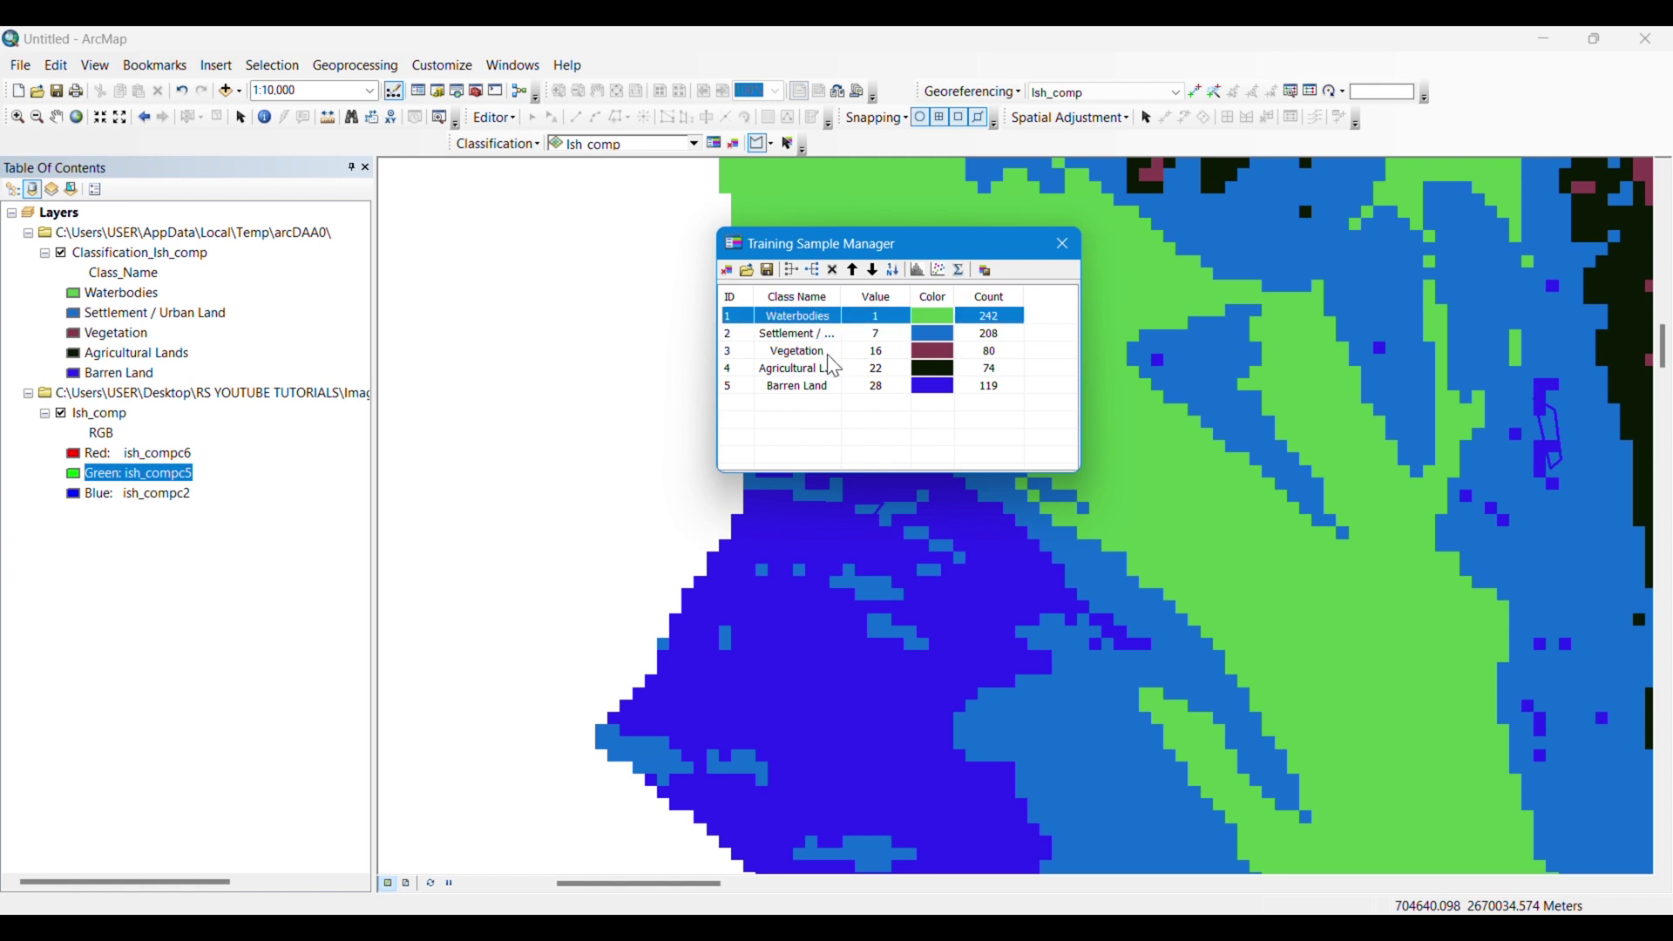
Split the merged Waterbodies training class into its individual samples.
left_click(815, 273)
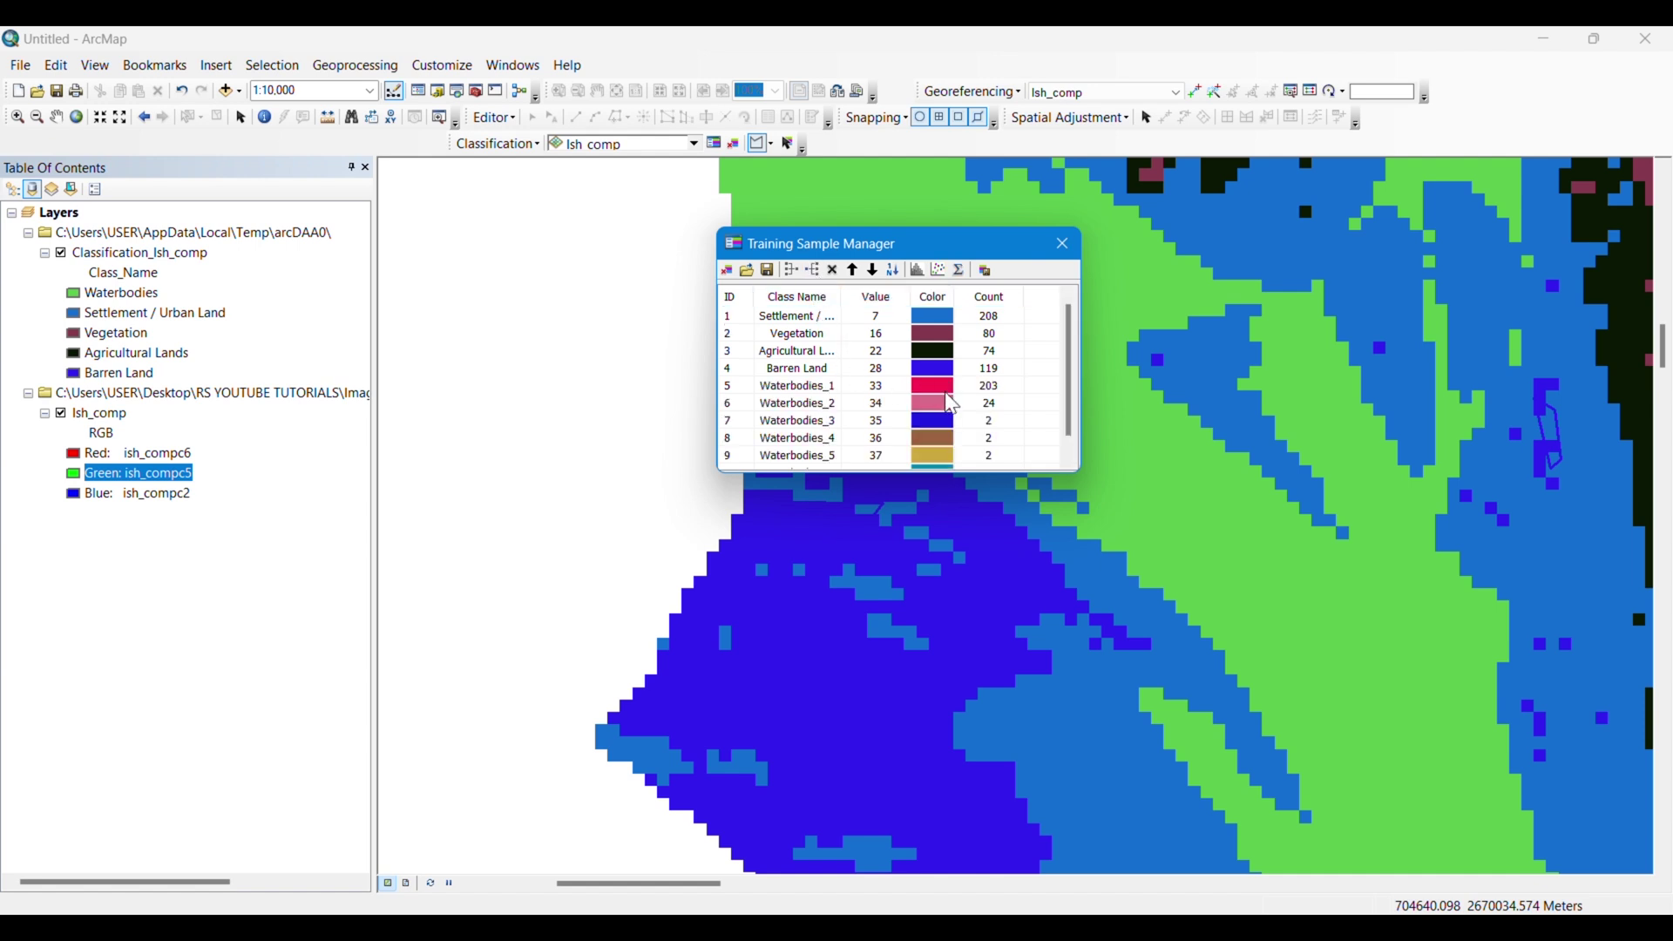
scroll(954, 405, "down", 1)
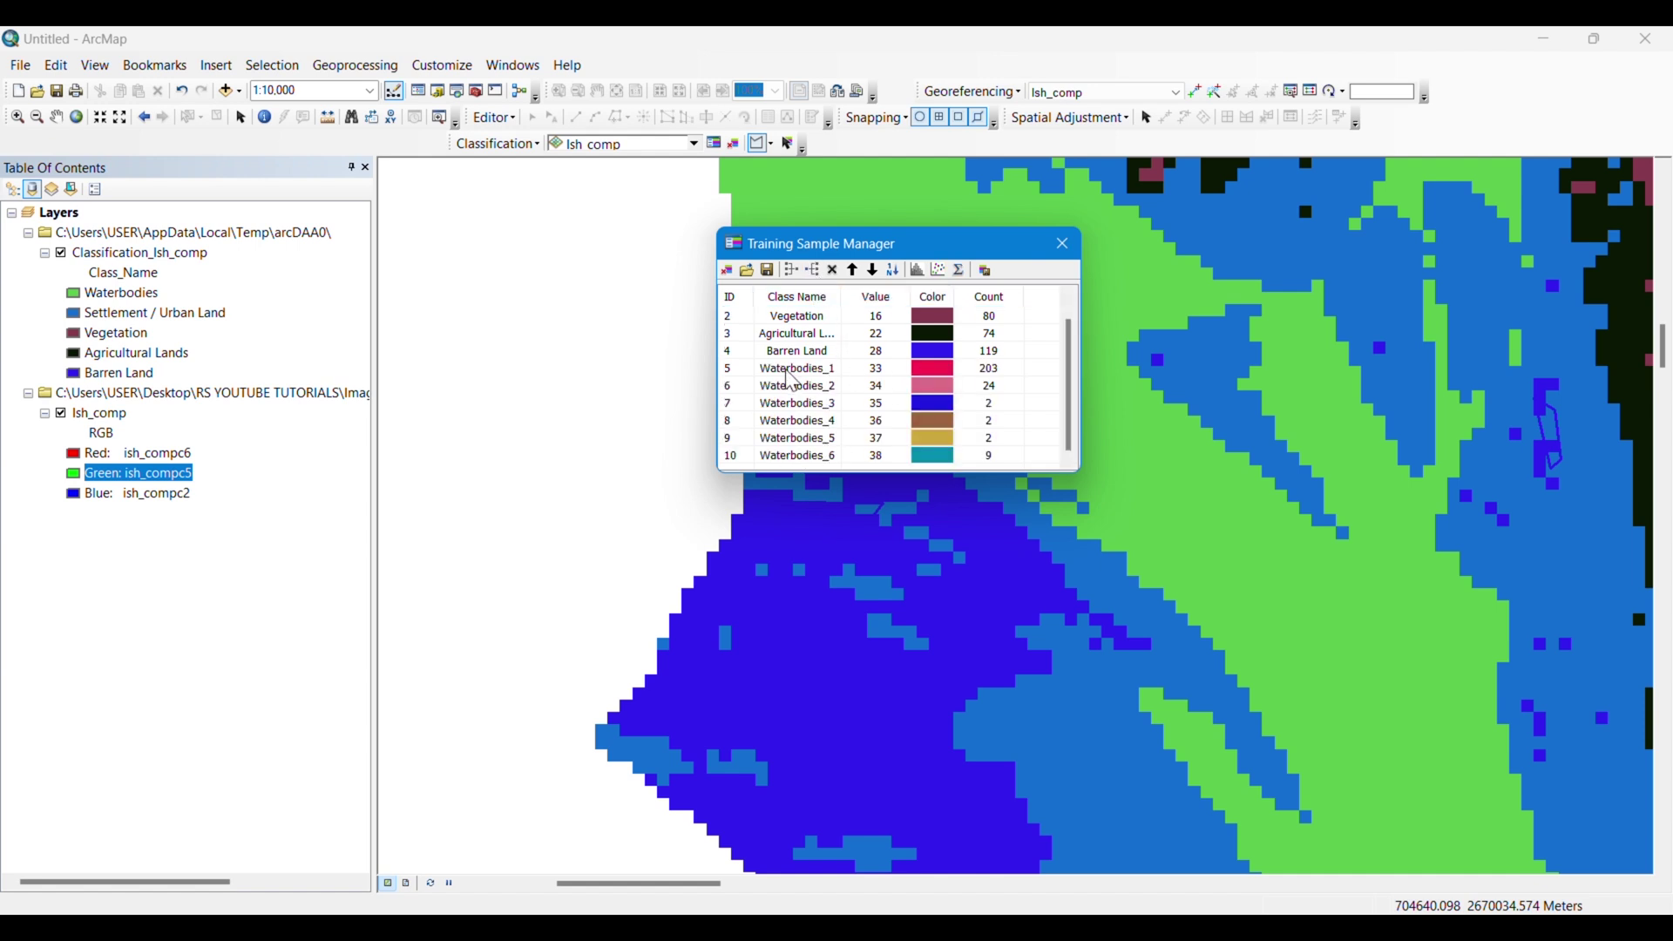
scroll(847, 399, "up", 1)
scroll(846, 399, "down", 1)
double_click(815, 388)
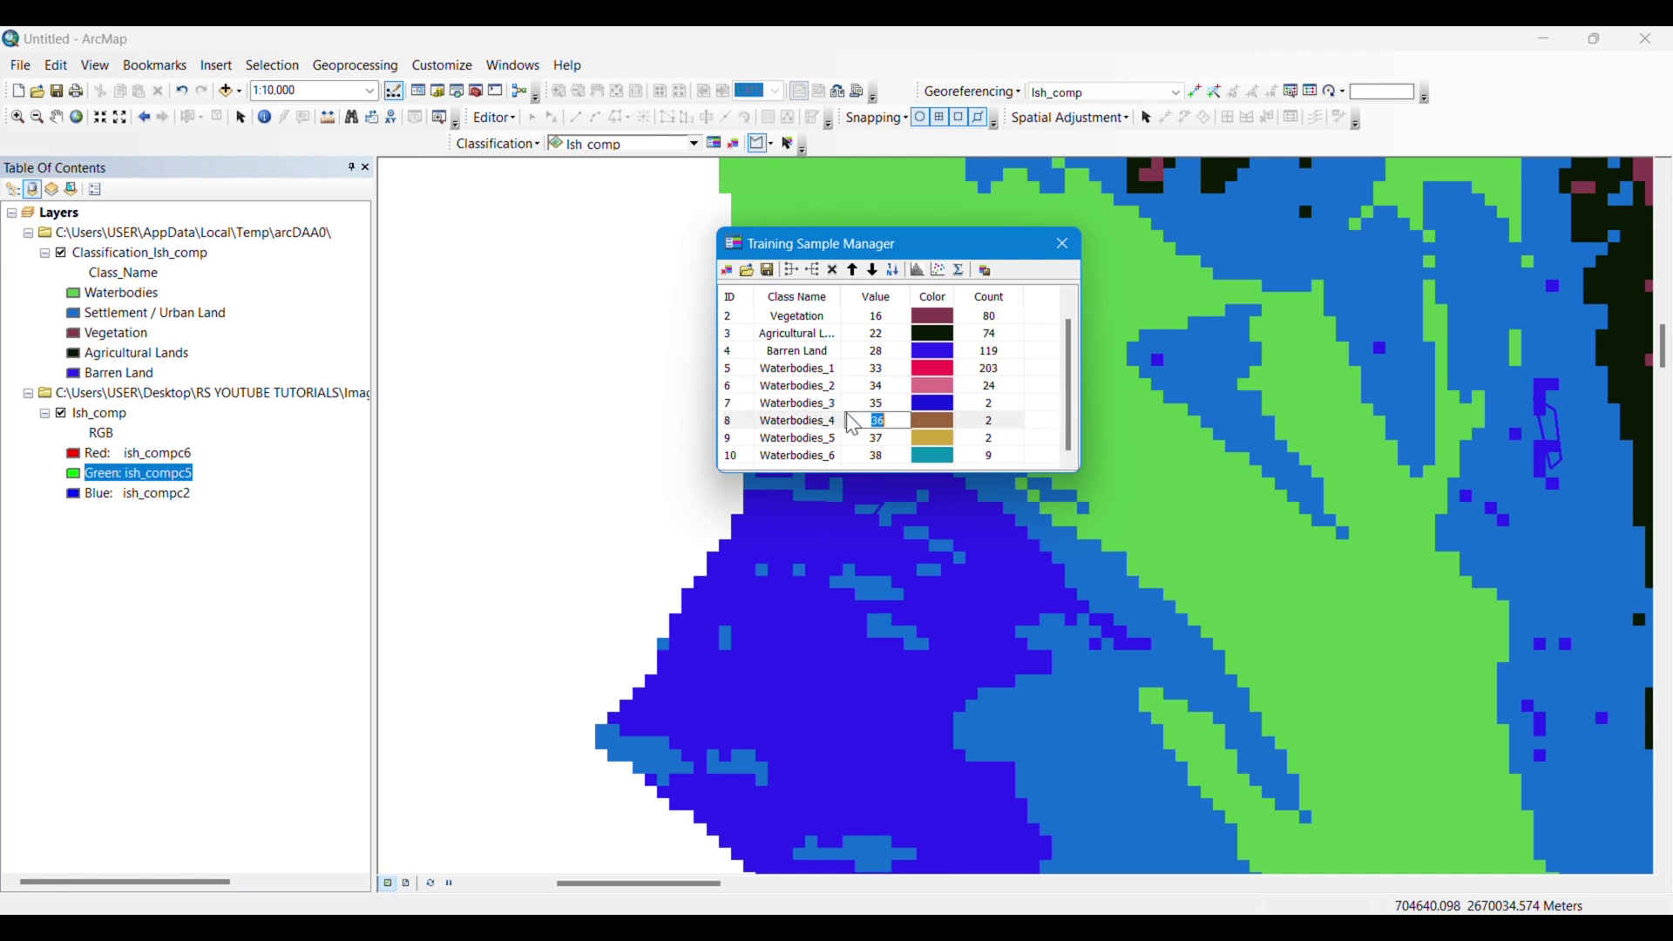
left_click(817, 425)
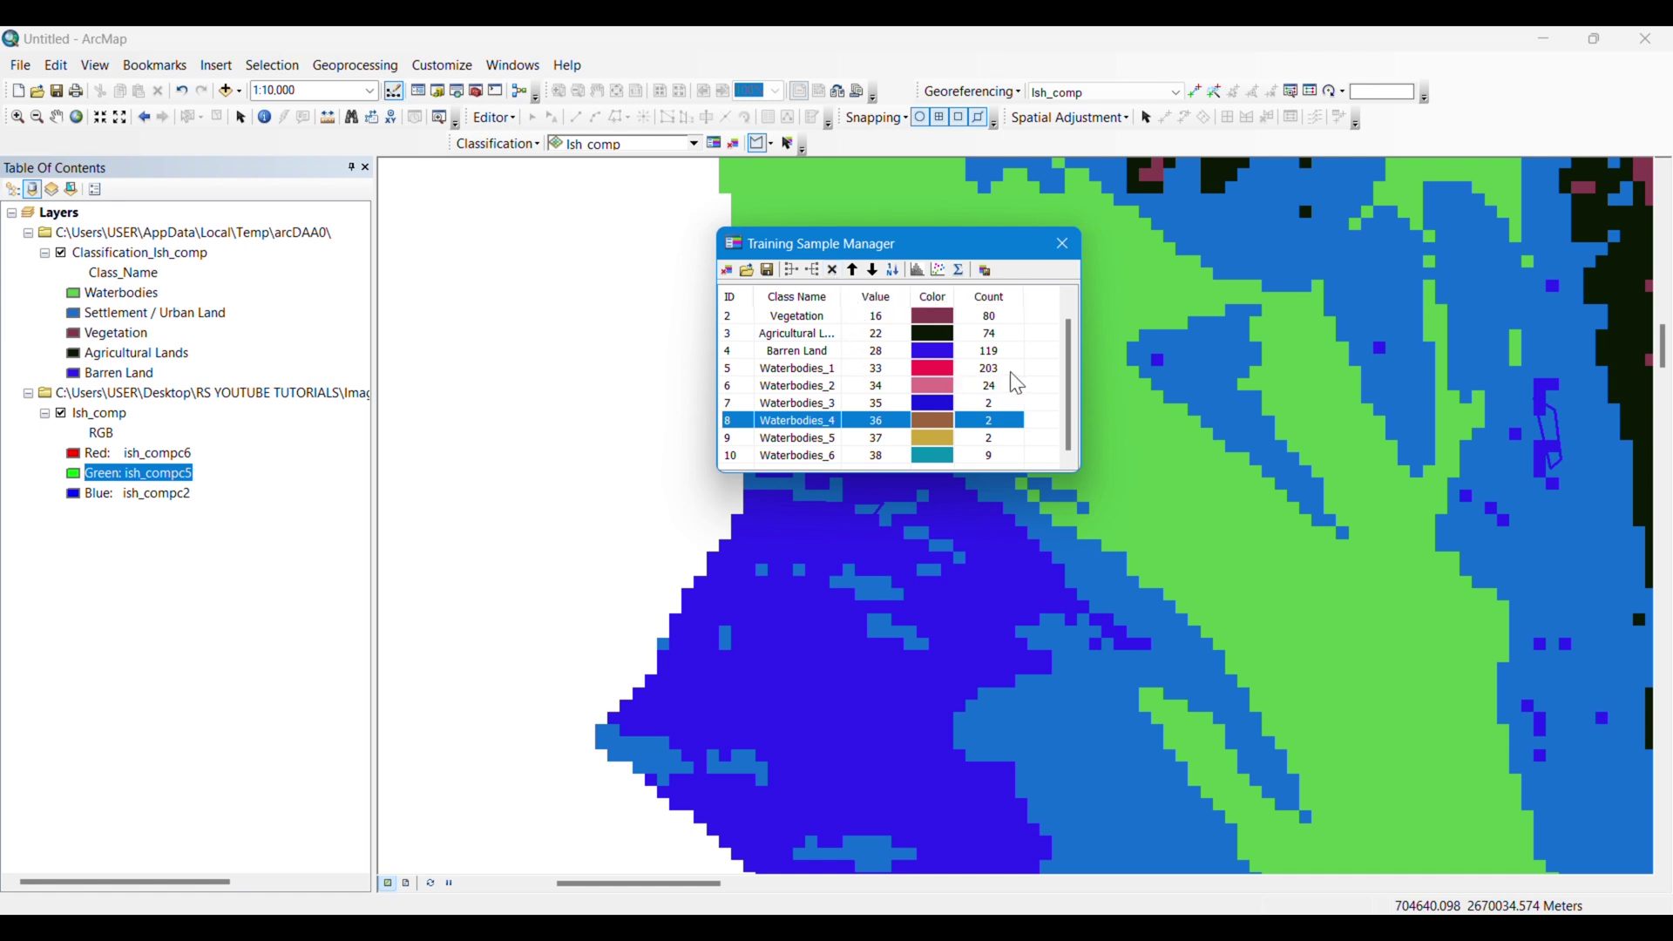
left_click(1042, 374)
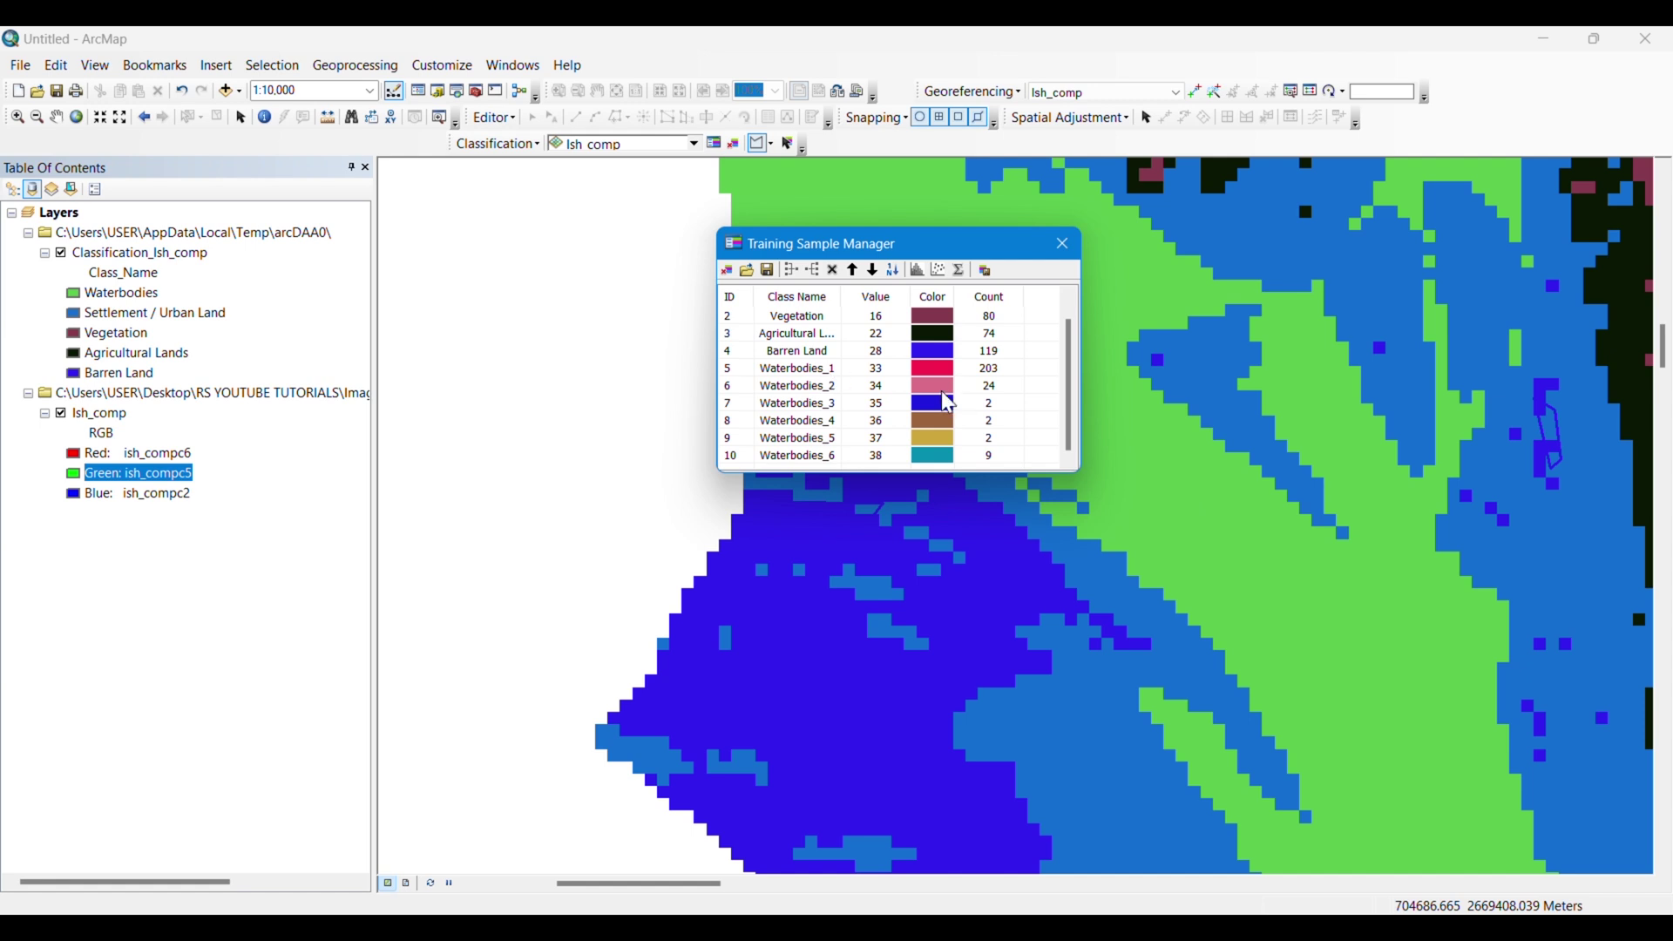
Merge training classes Waterbodies_1 through Waterbodies_6 and rename the merged class as "Waterbodies".
left_click_drag(1054, 375, 817, 460)
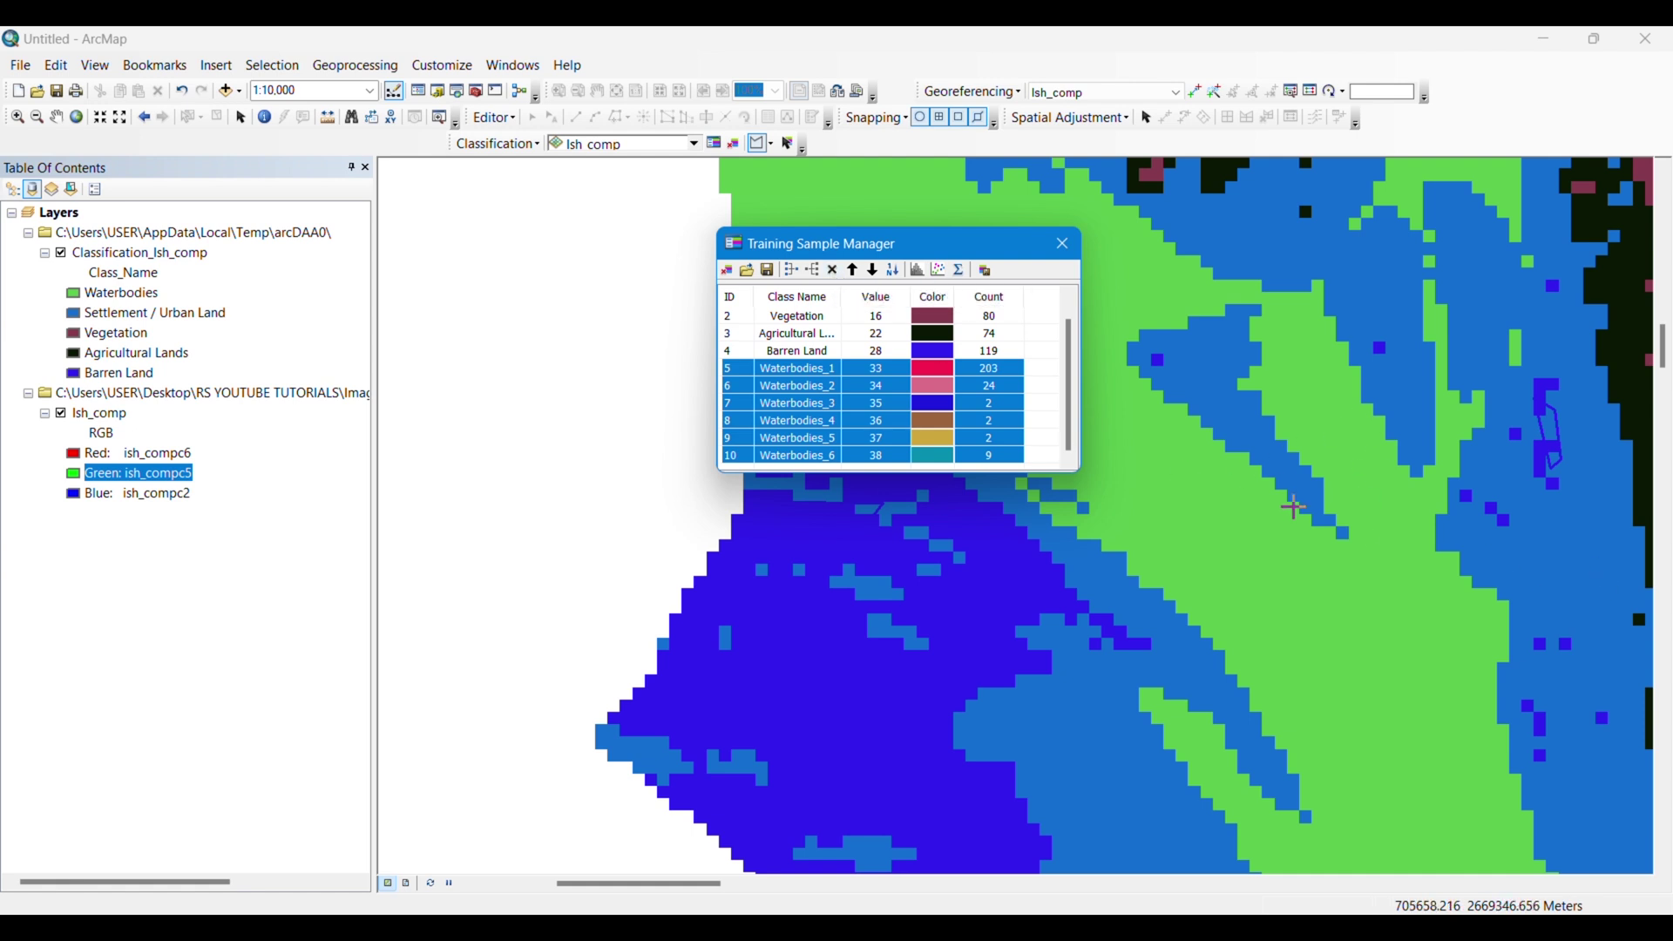
left_click(793, 275)
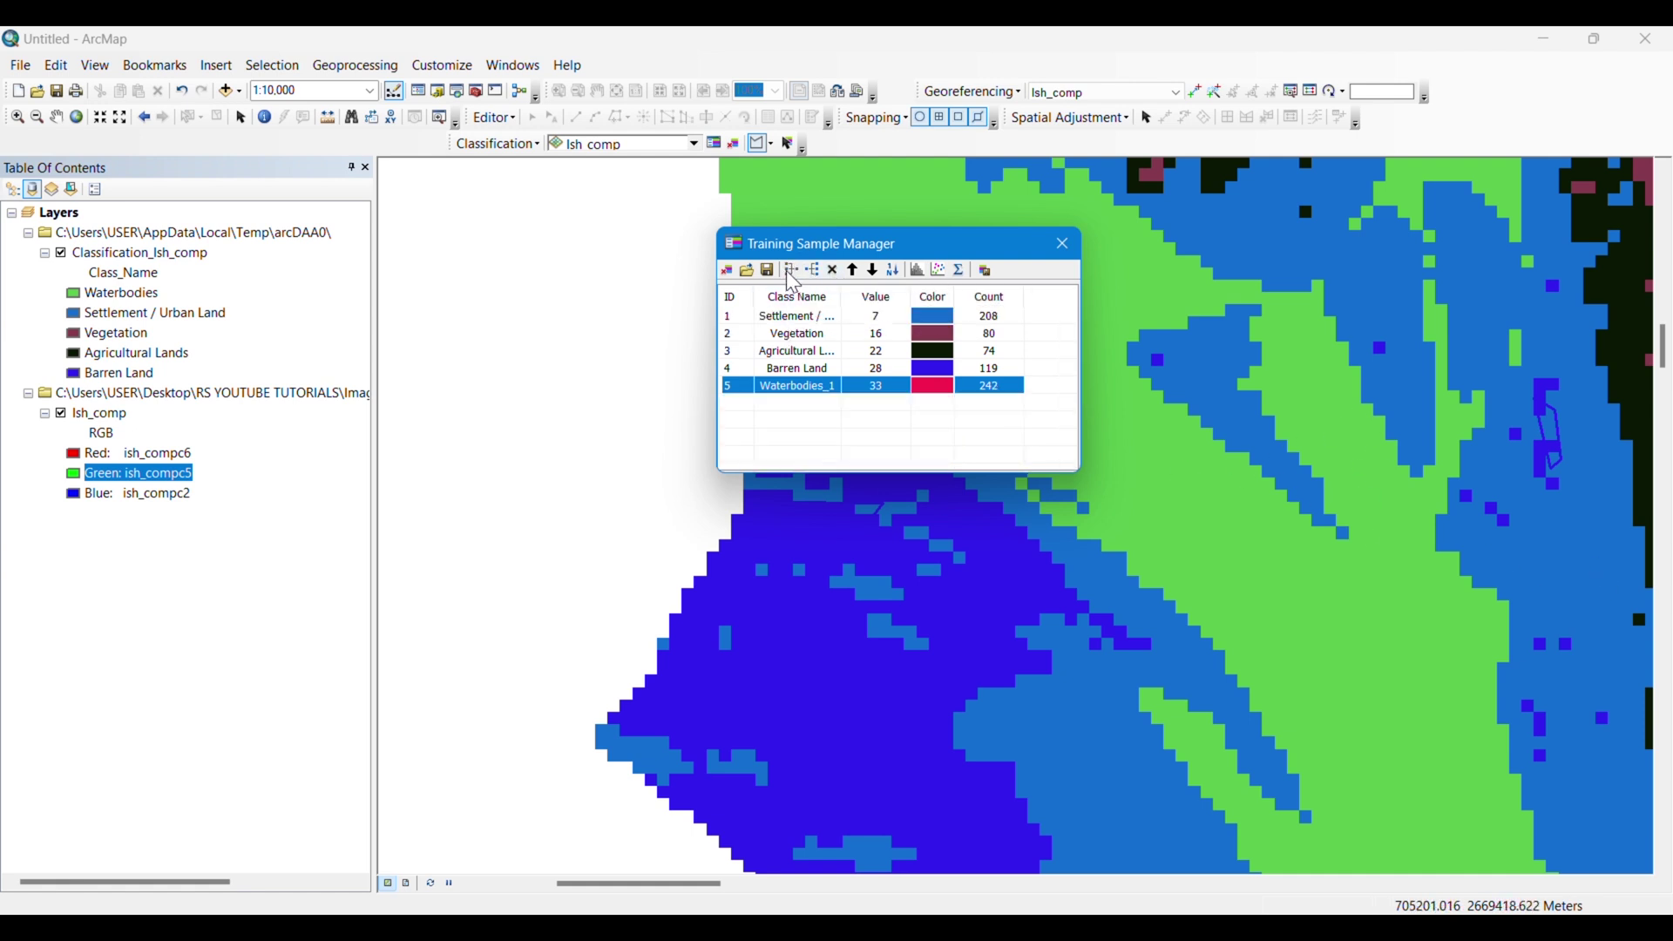
double_click(840, 390)
key("BackSpace")
key("BackSpace")
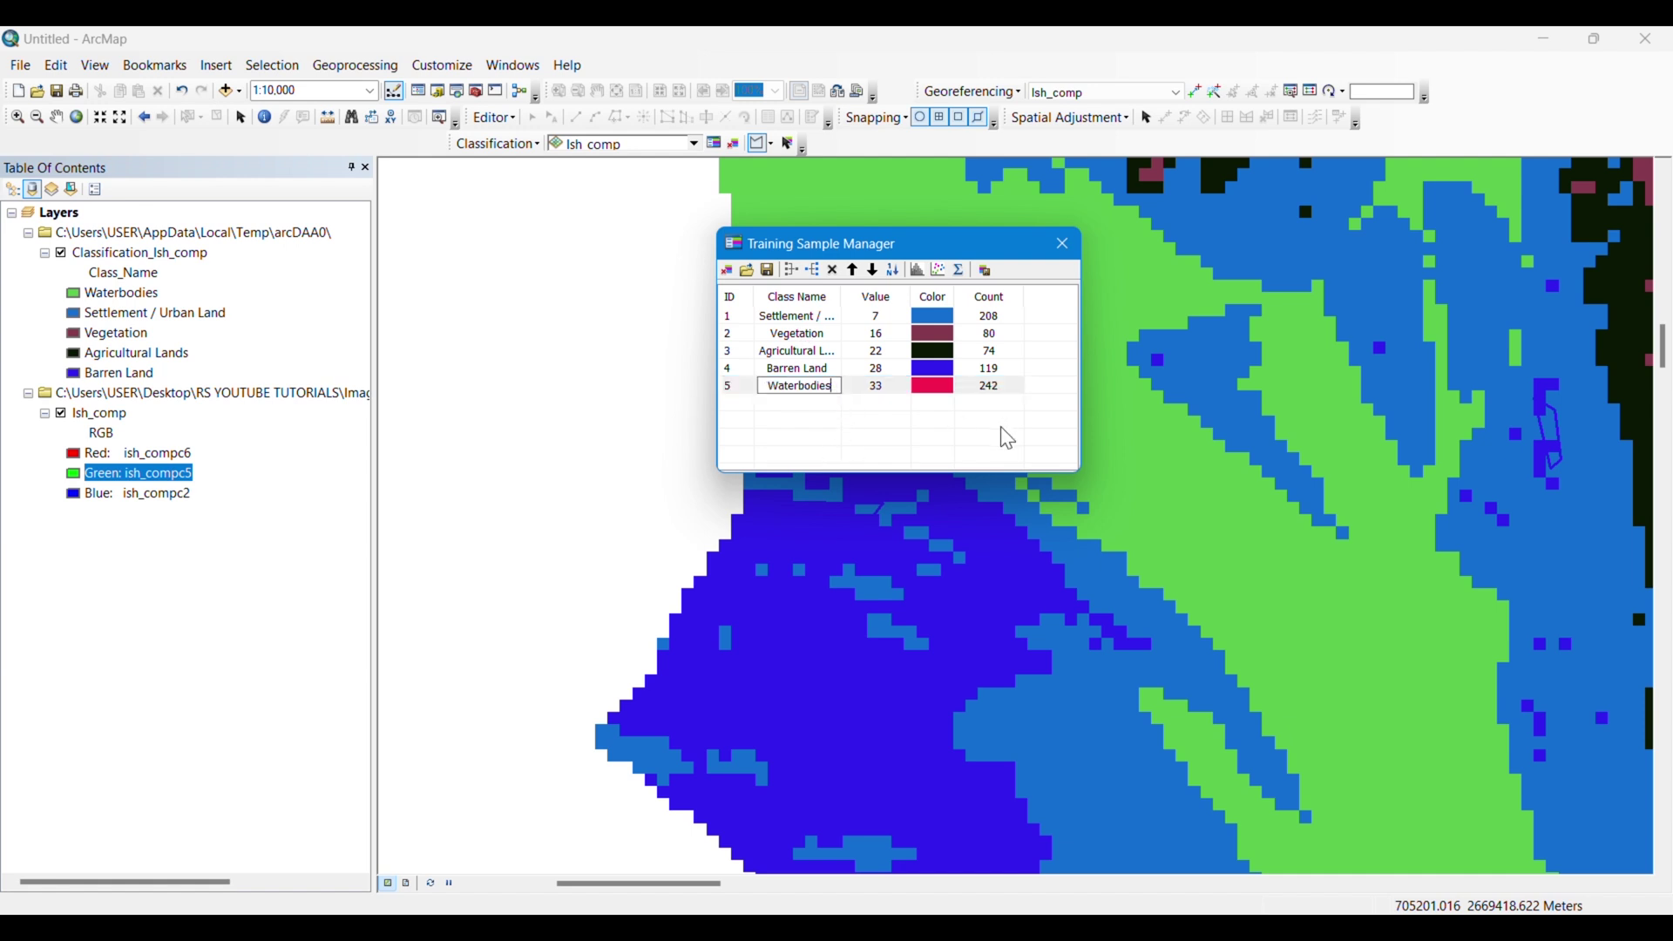
key("Return")
Remove the Ish_comp composite and its source folder group from the map, keeping only the classified layer.
left_click_drag(938, 258, 794, 248)
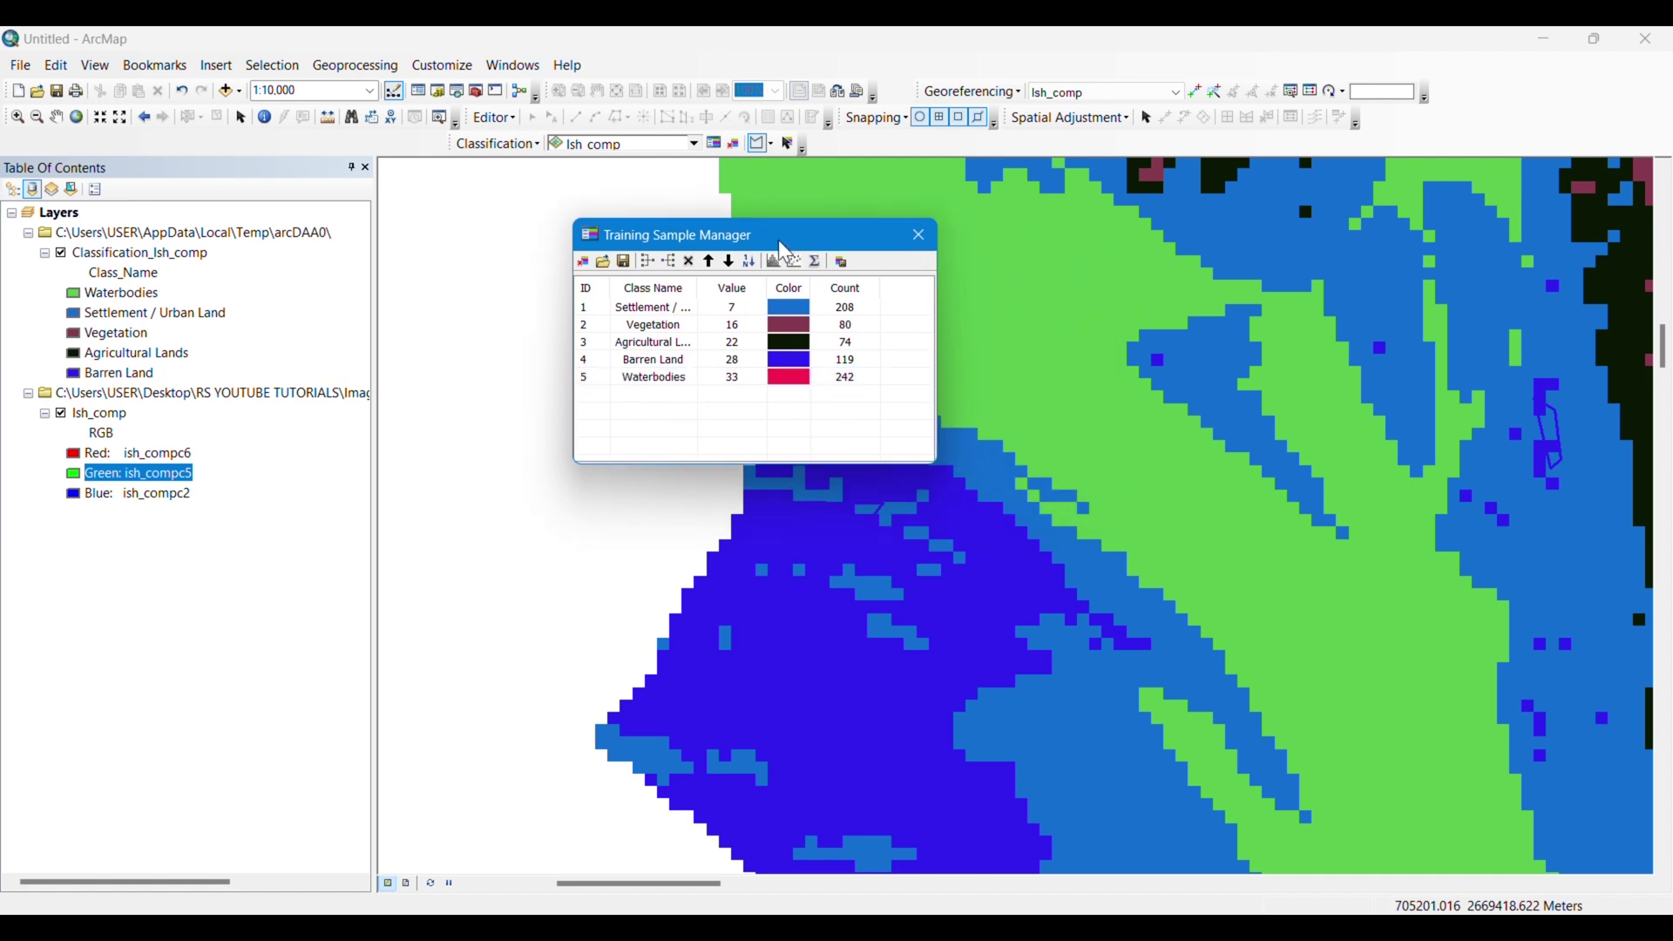
left_click(94, 414)
right_click(94, 414)
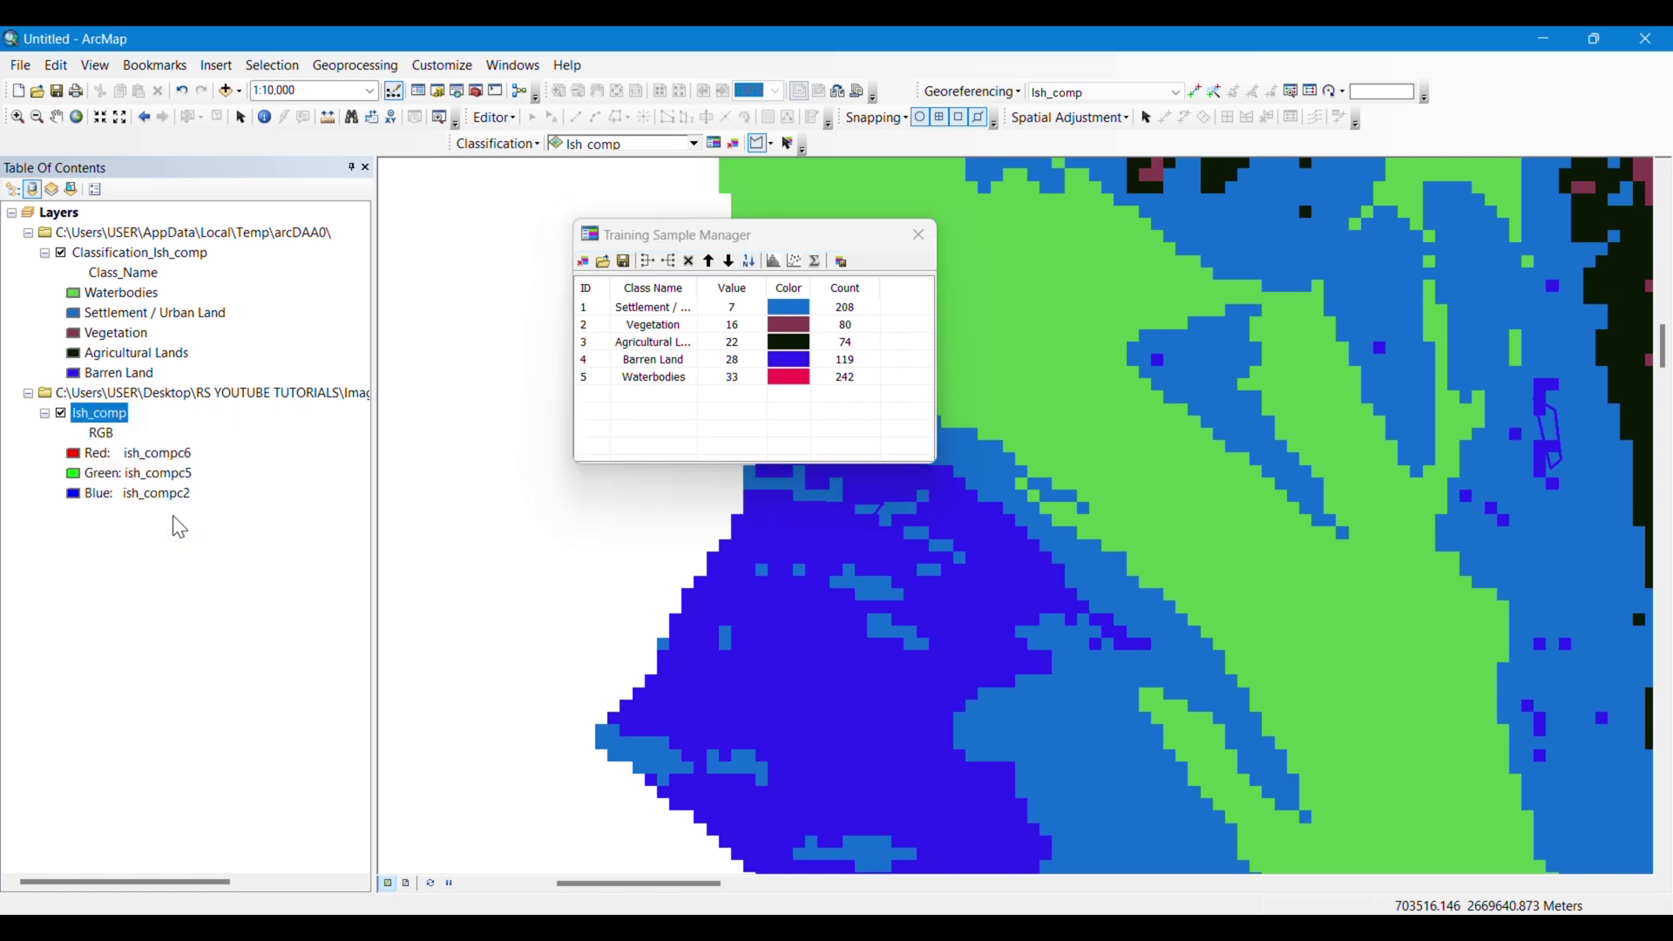
left_click(168, 517)
left_click_drag(797, 240, 567, 305)
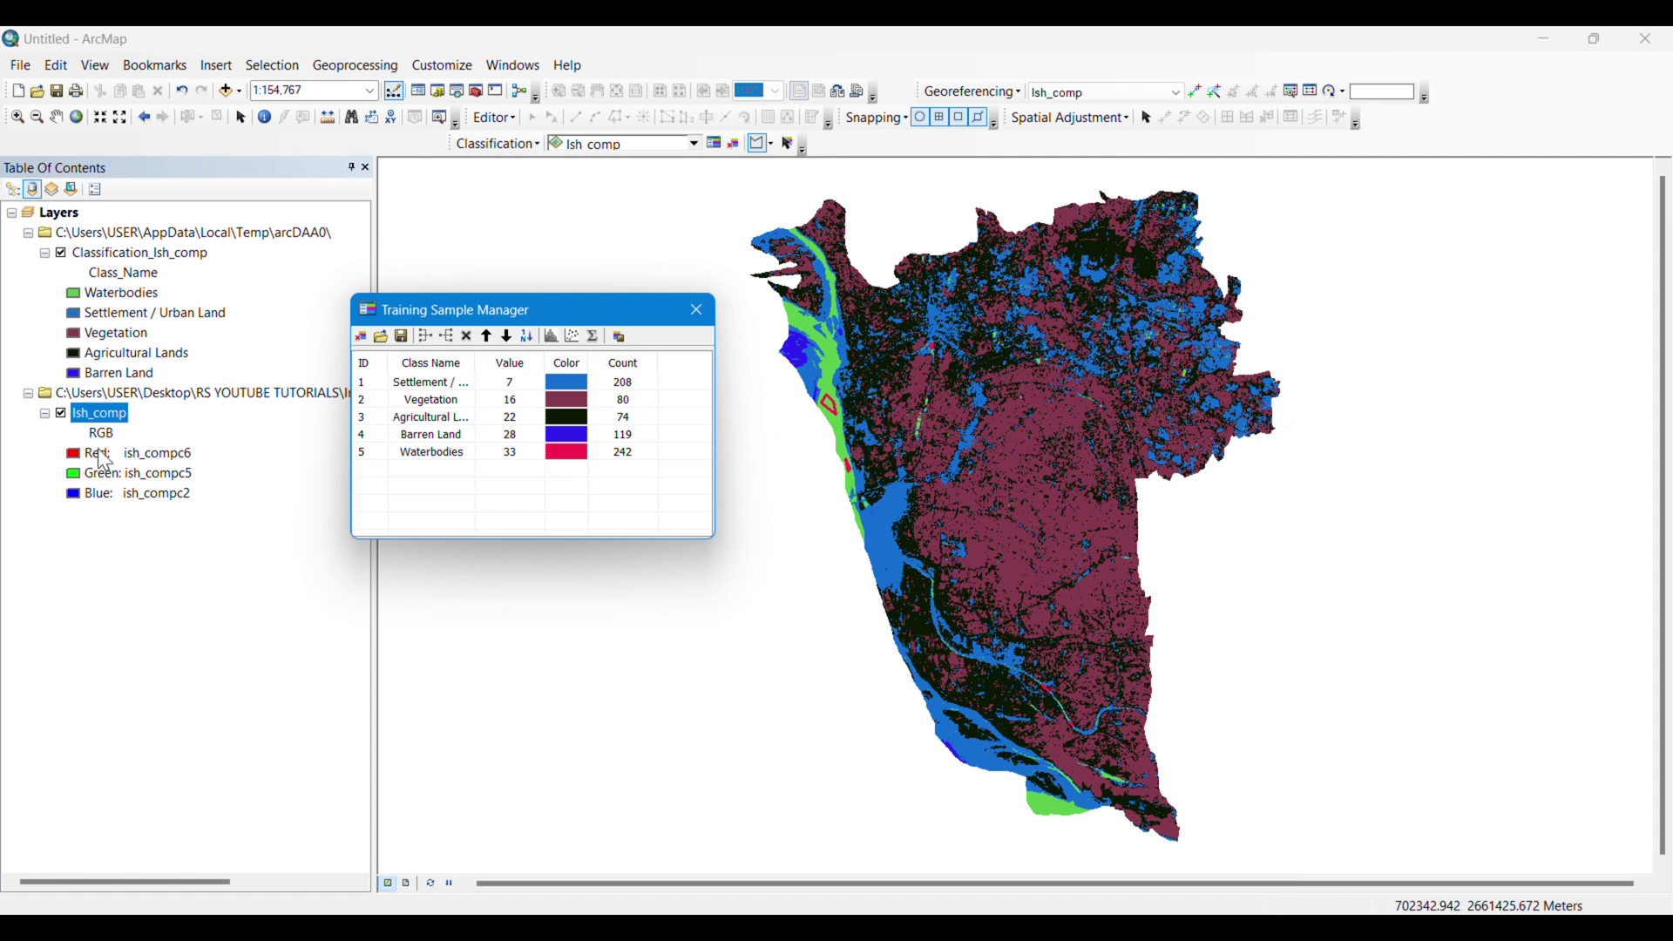
right_click(101, 389)
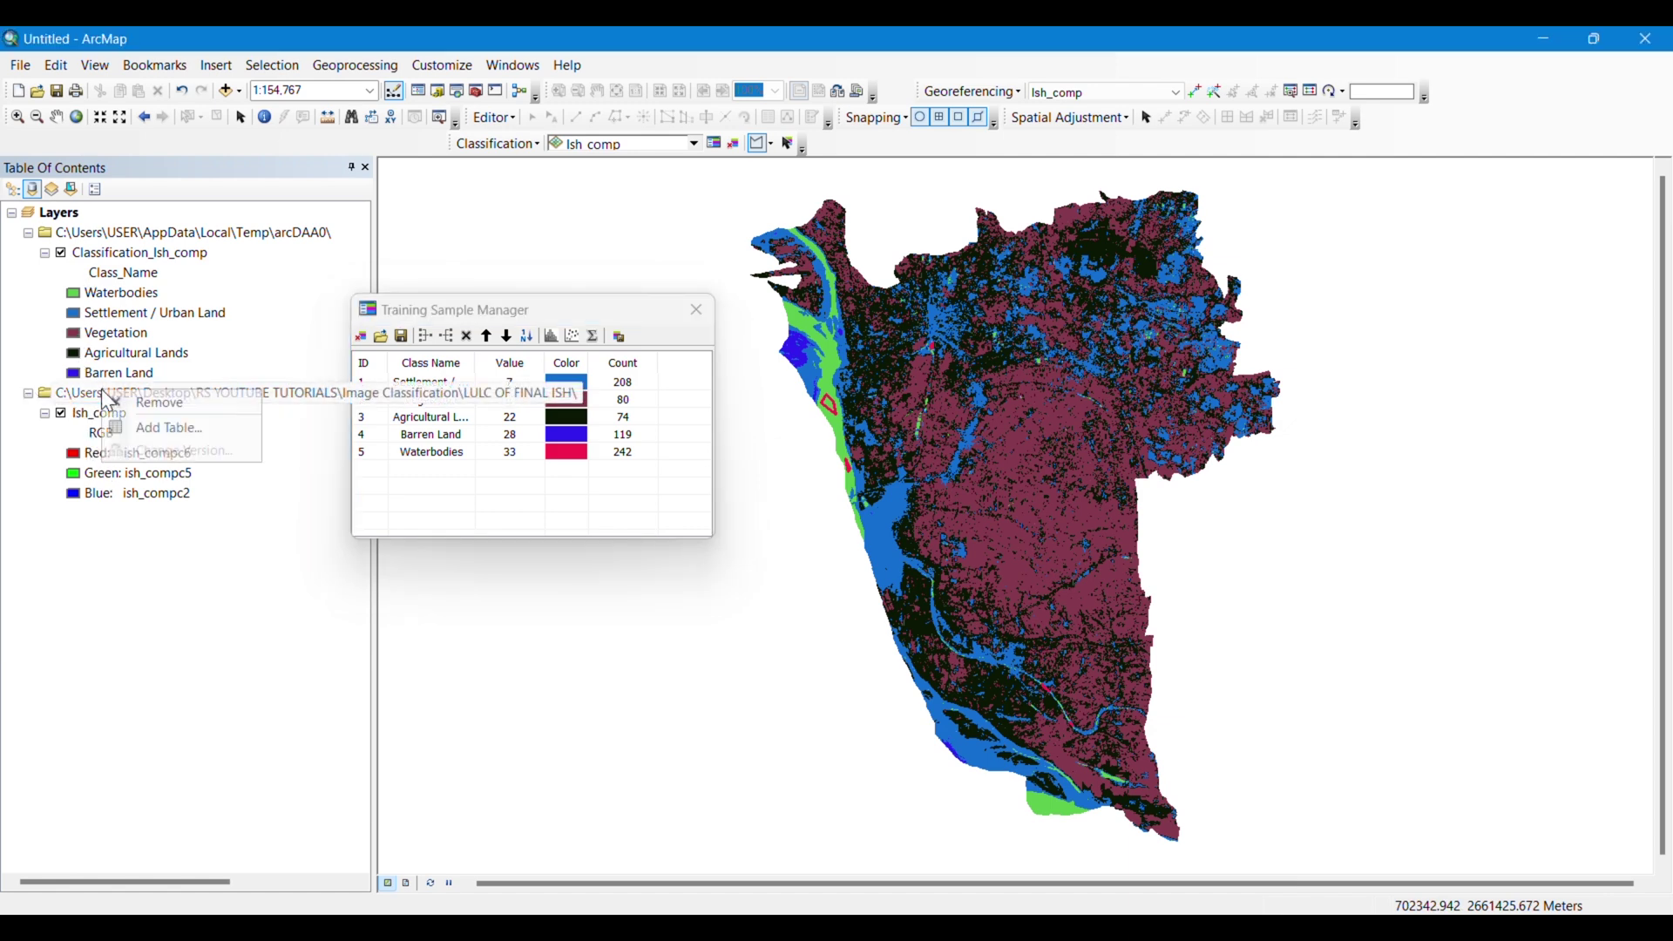
left_click(180, 405)
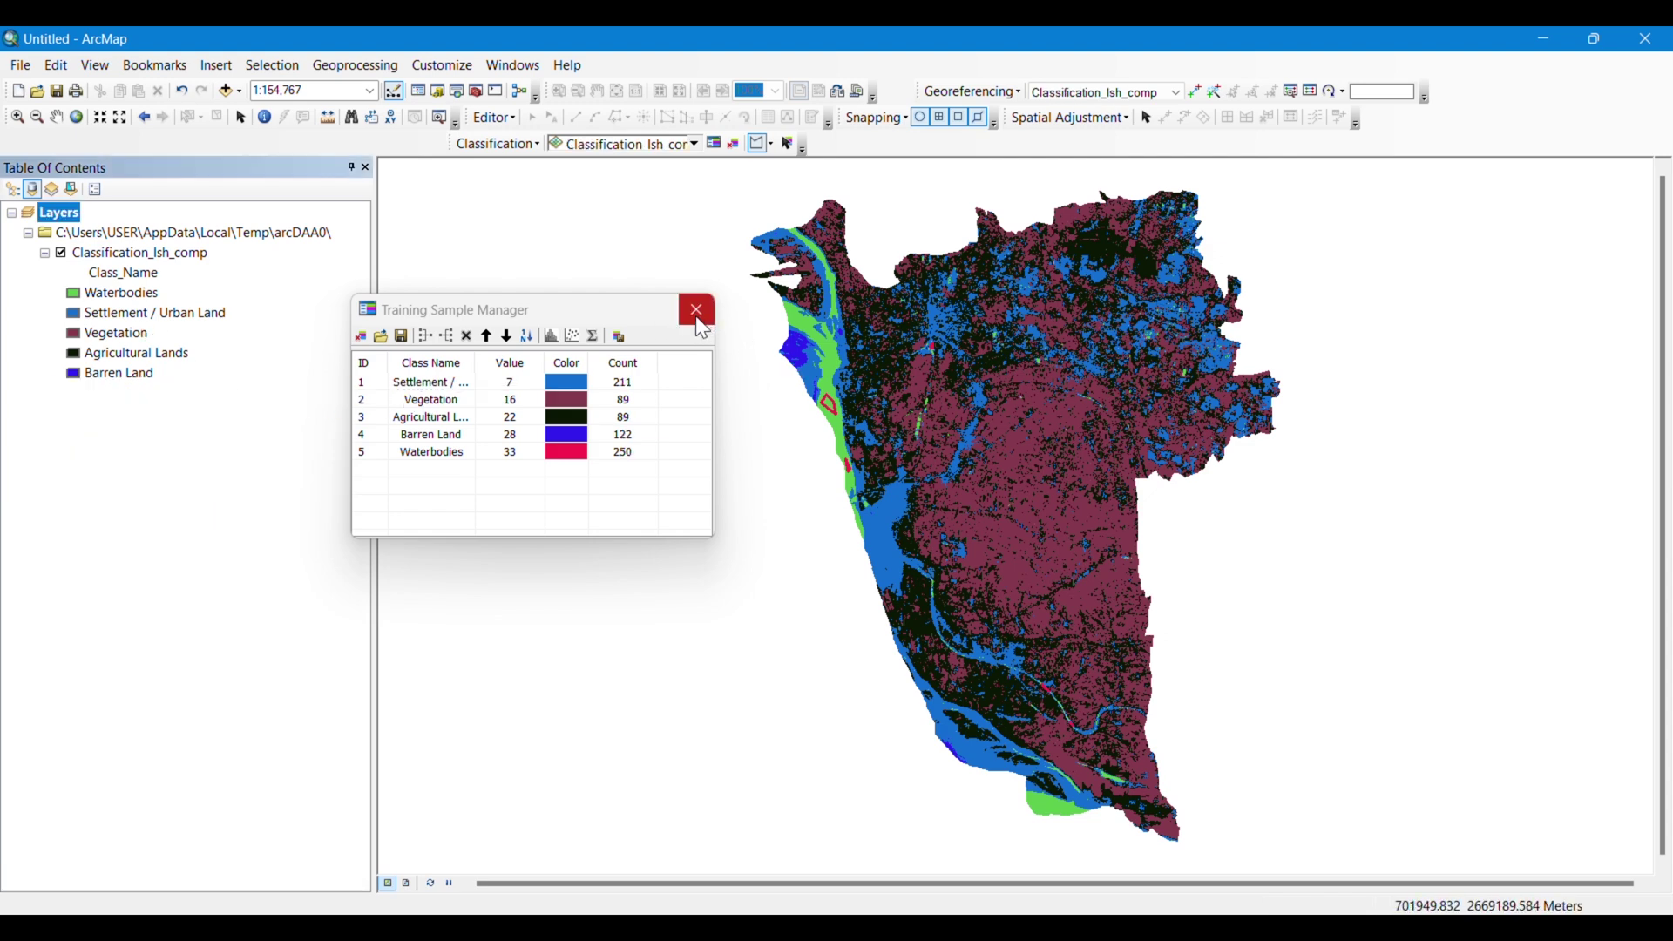
Close the Training Sample Manager.
left_click(703, 328)
left_click(715, 144)
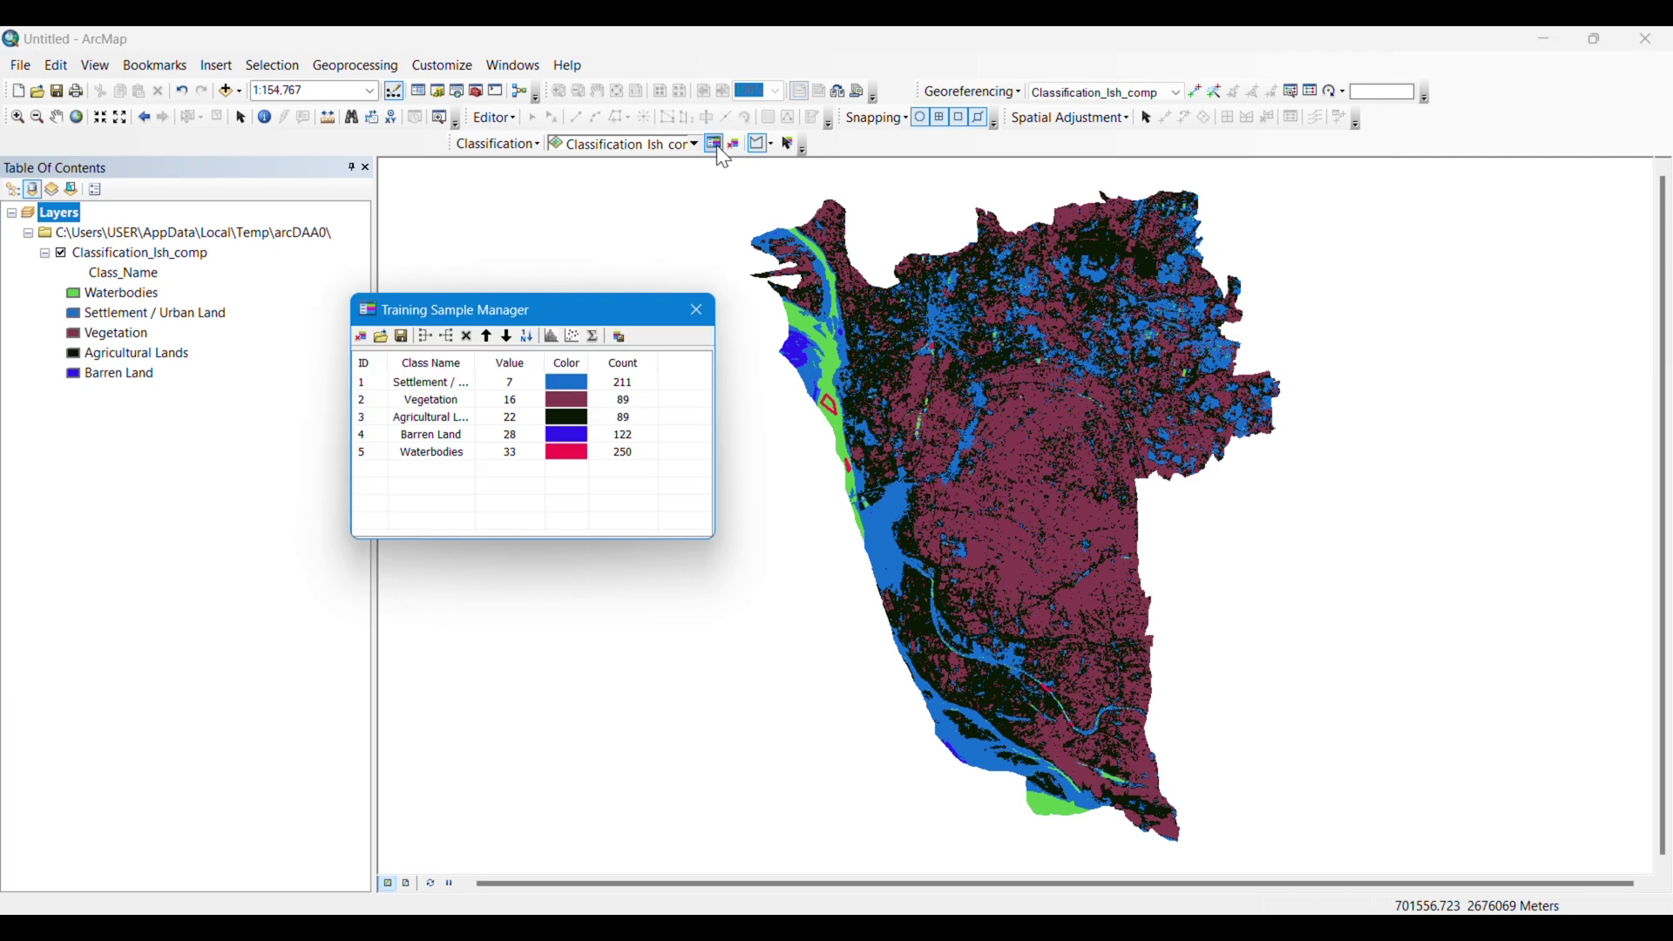
left_click(697, 311)
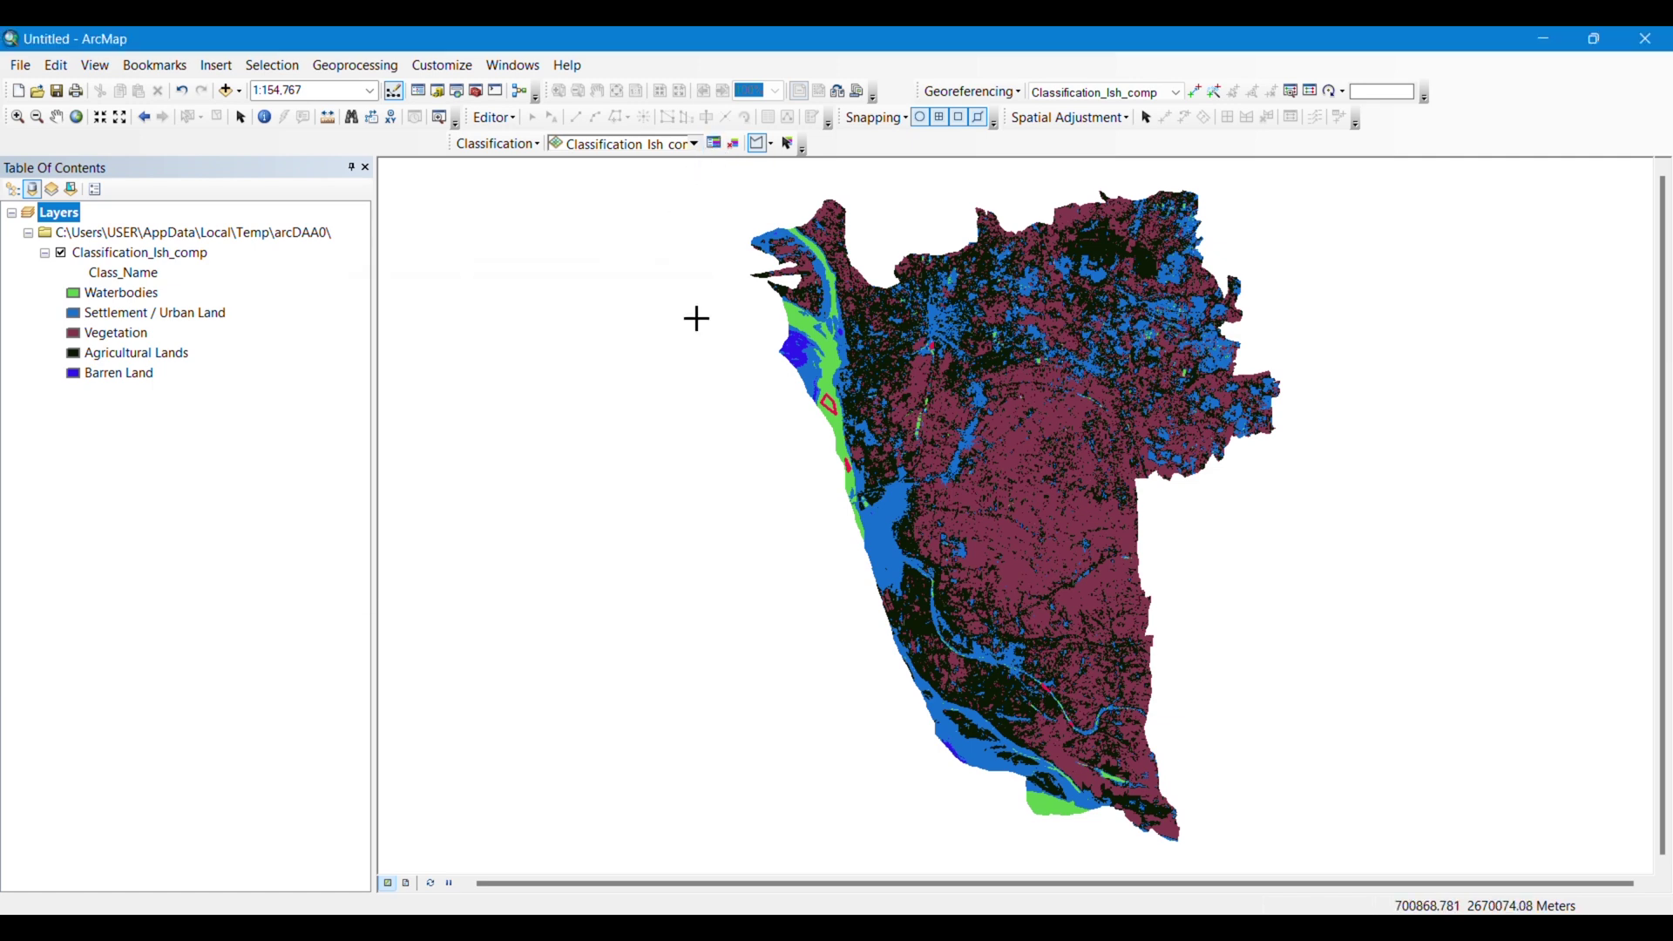
Set the outline color of the Waterbodies and Settlement / Urban Land class symbols to No Color.
double_click(74, 298)
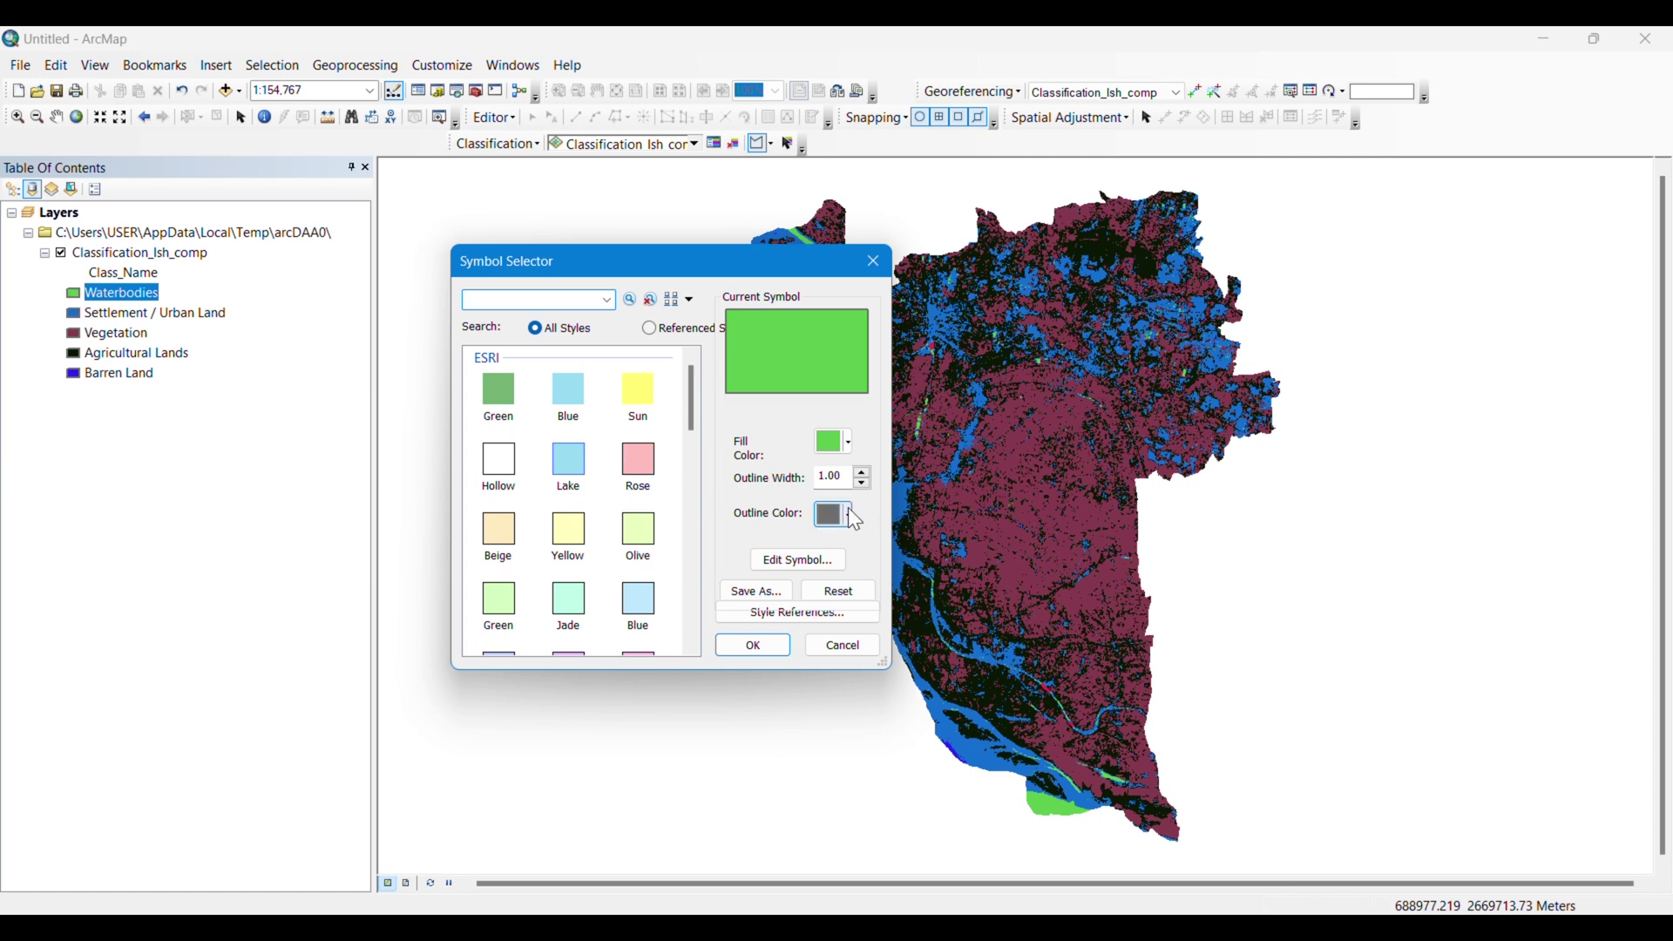
left_click(853, 519)
left_click(874, 540)
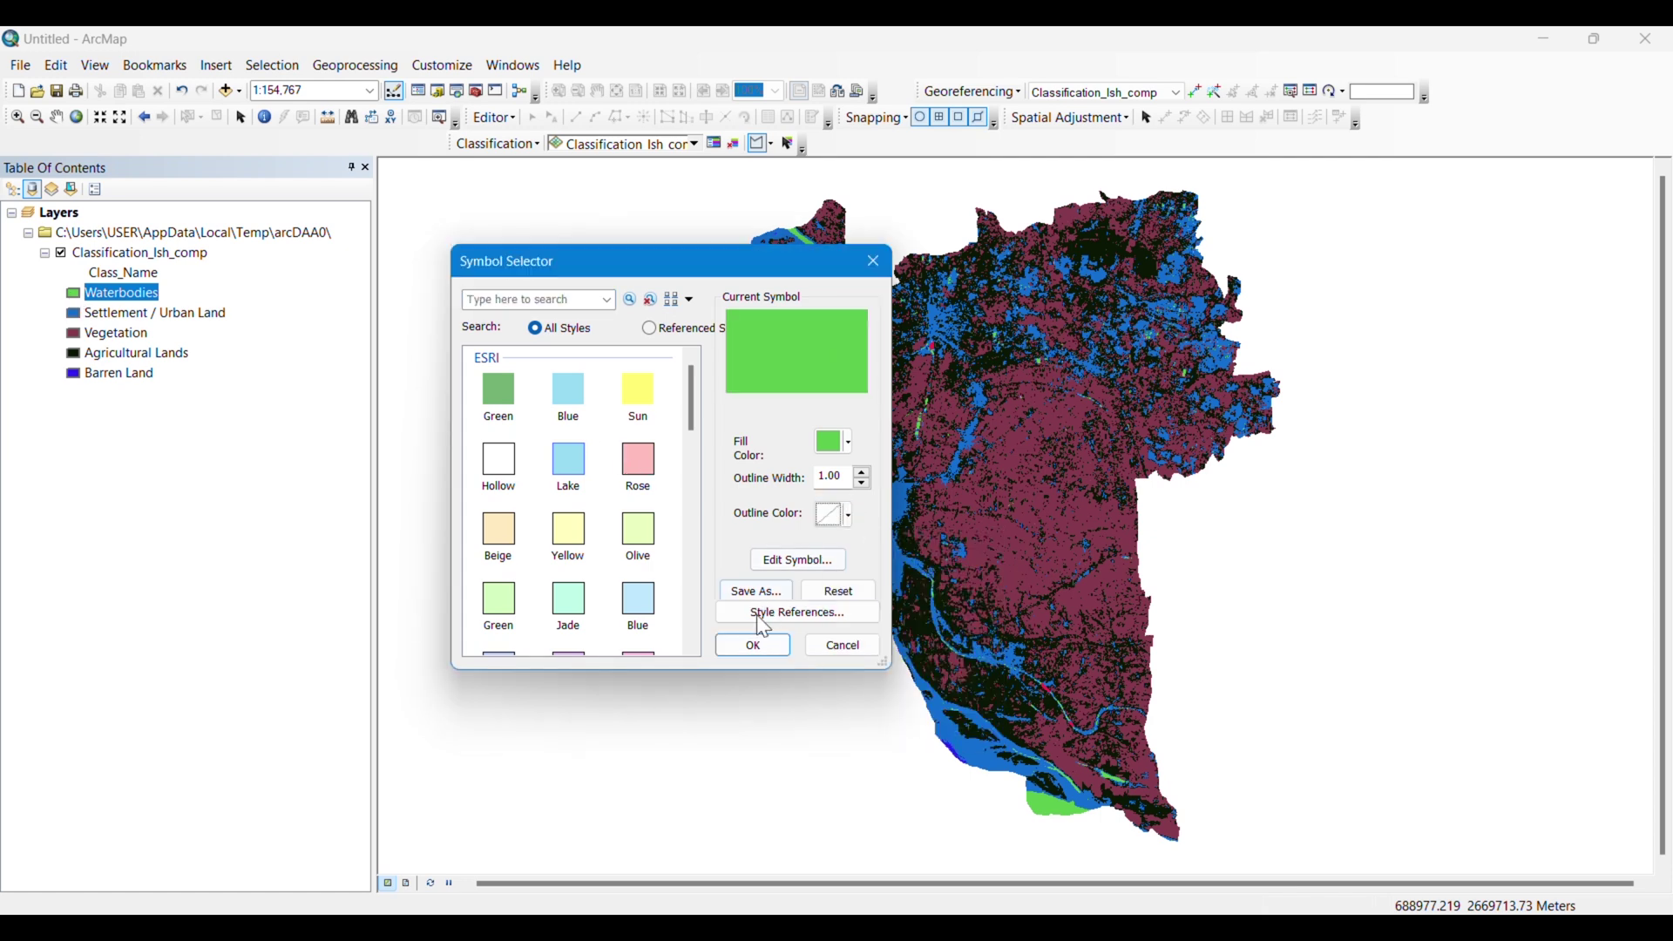
left_click(755, 647)
double_click(74, 313)
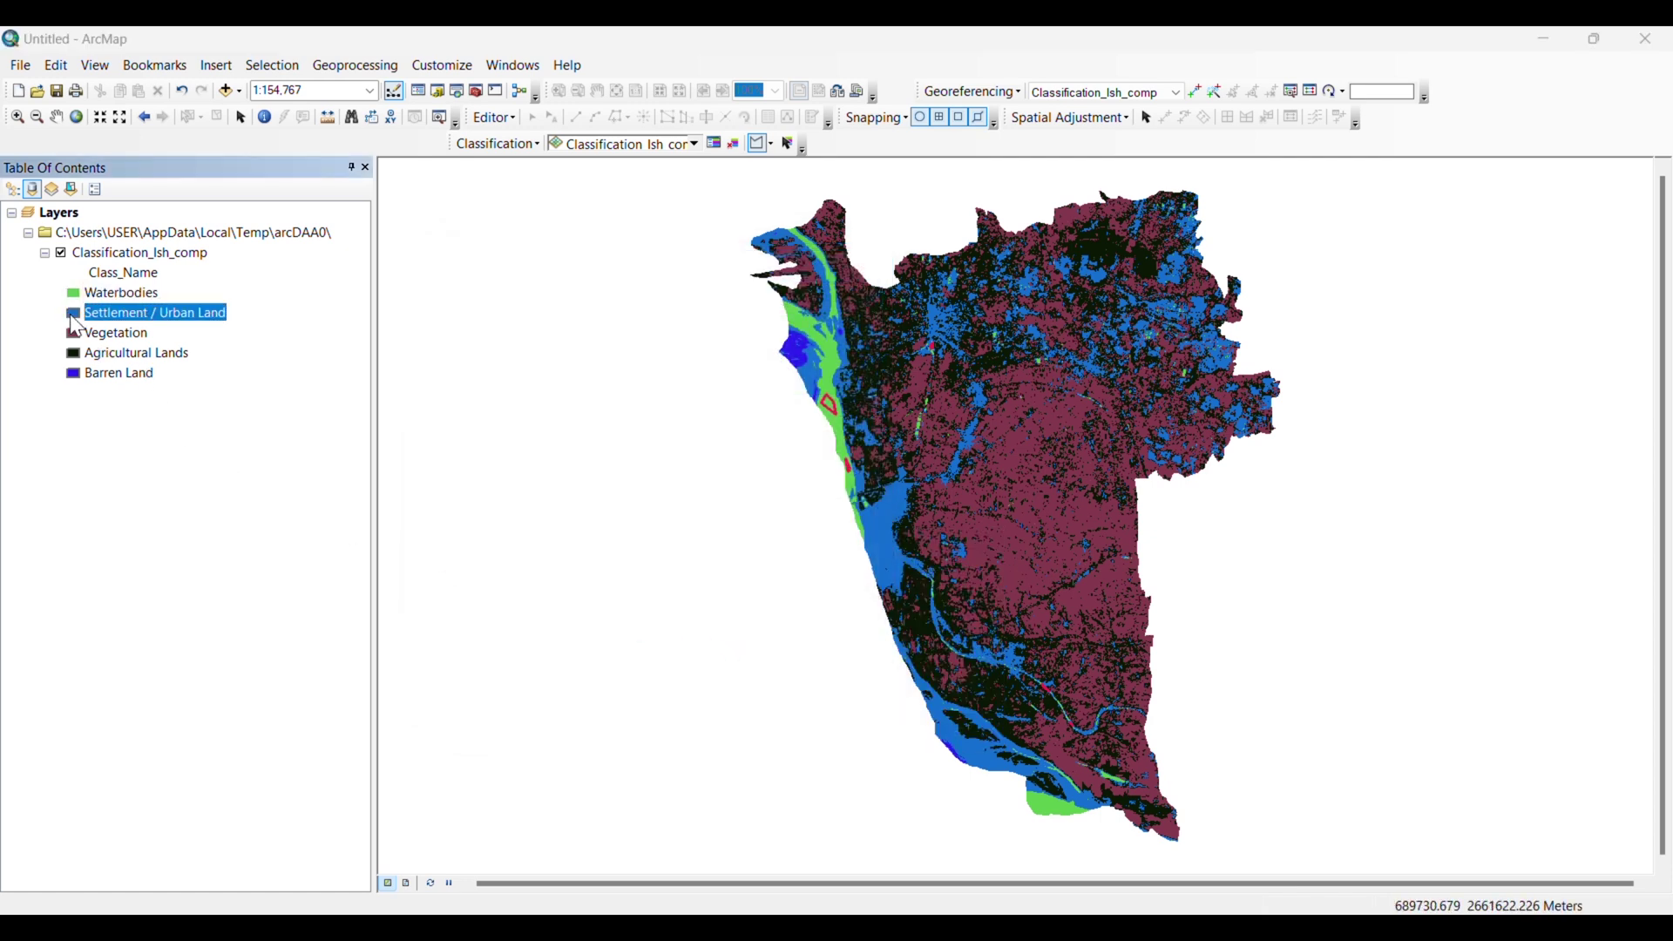
left_click(854, 523)
left_click(840, 540)
left_click(751, 648)
Set the outline color of the Vegetation, Agricultural Lands and Barren Land class symbols to No Color.
double_click(73, 333)
left_click(842, 515)
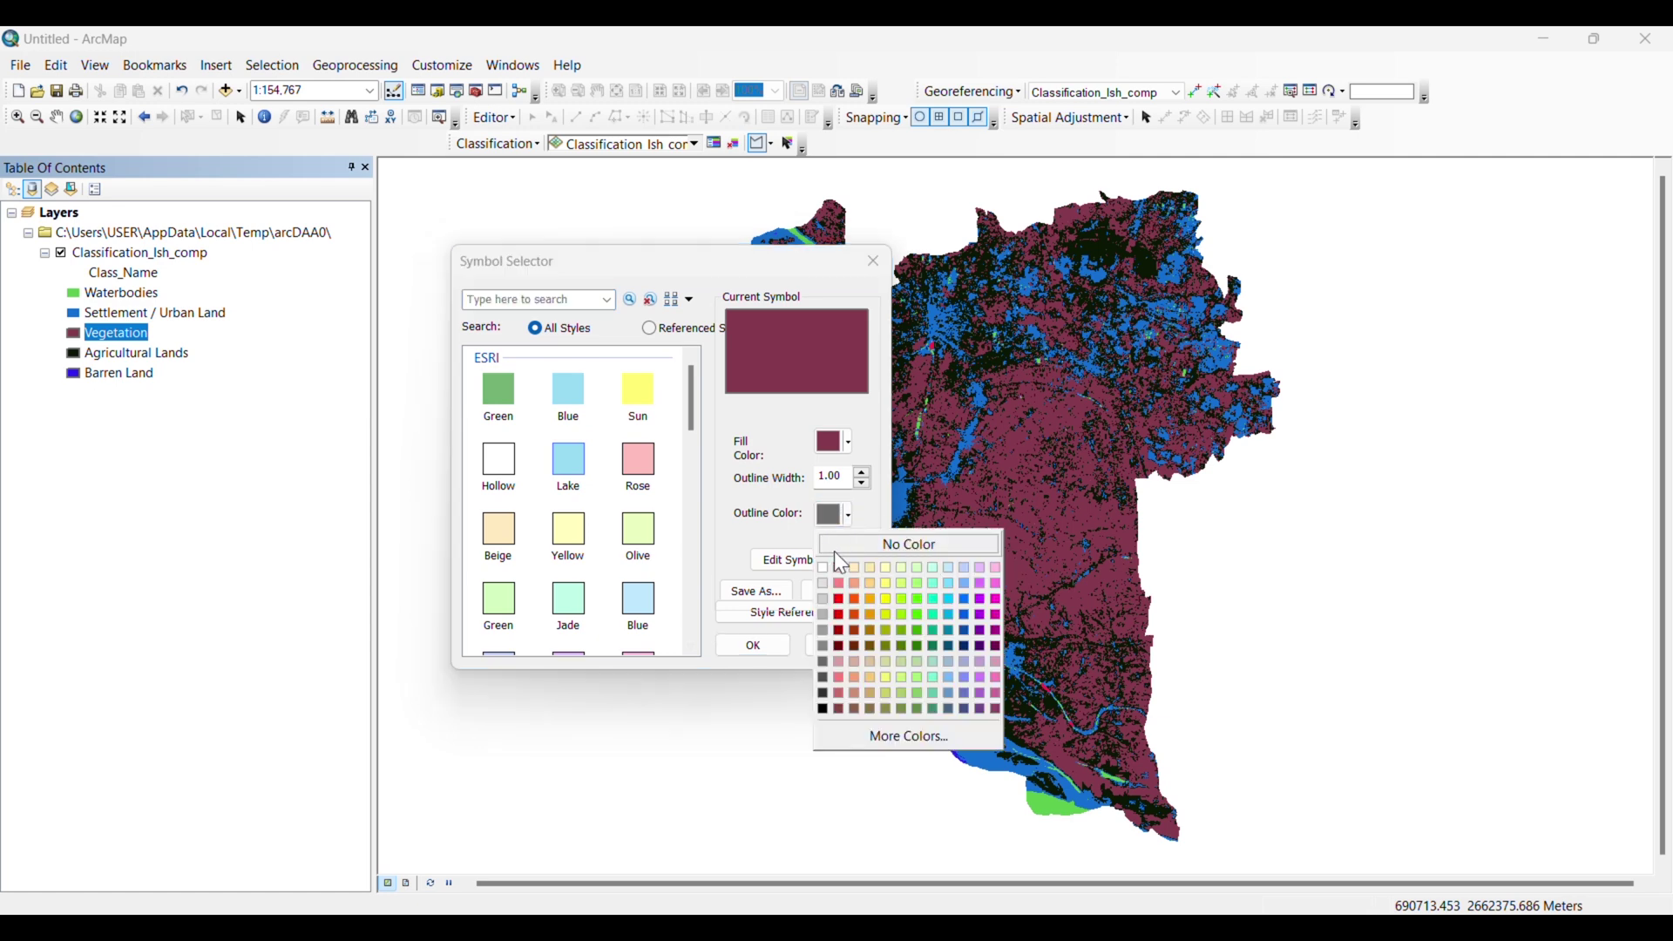
left_click(850, 543)
left_click(754, 646)
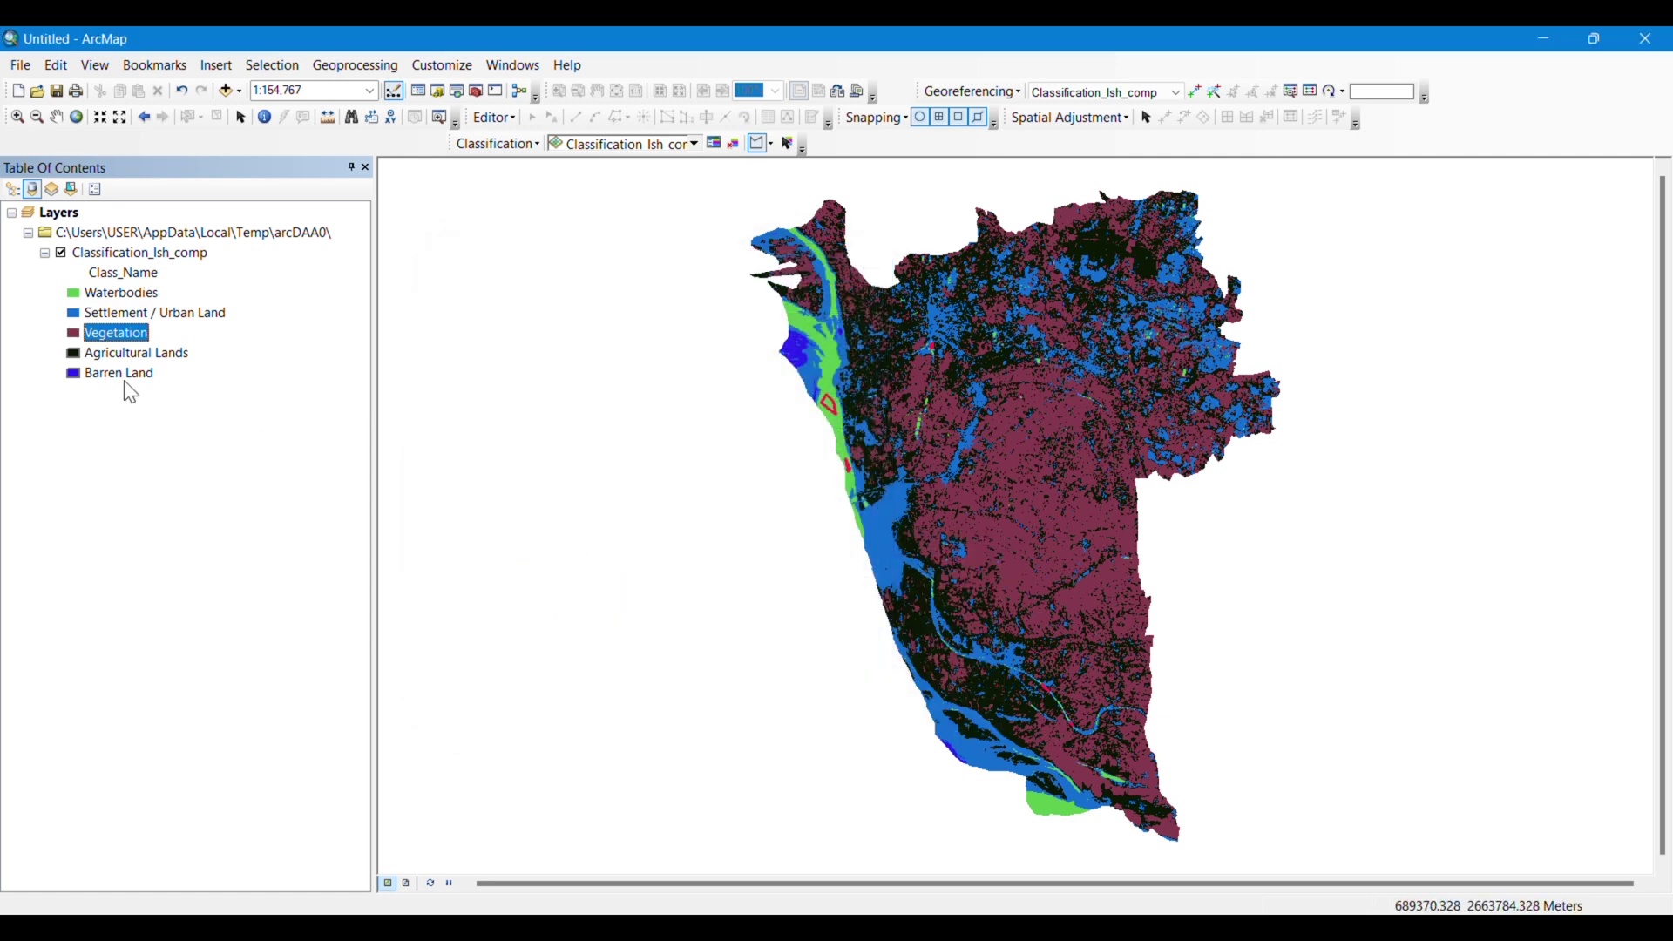
double_click(73, 353)
left_click(845, 515)
left_click(839, 548)
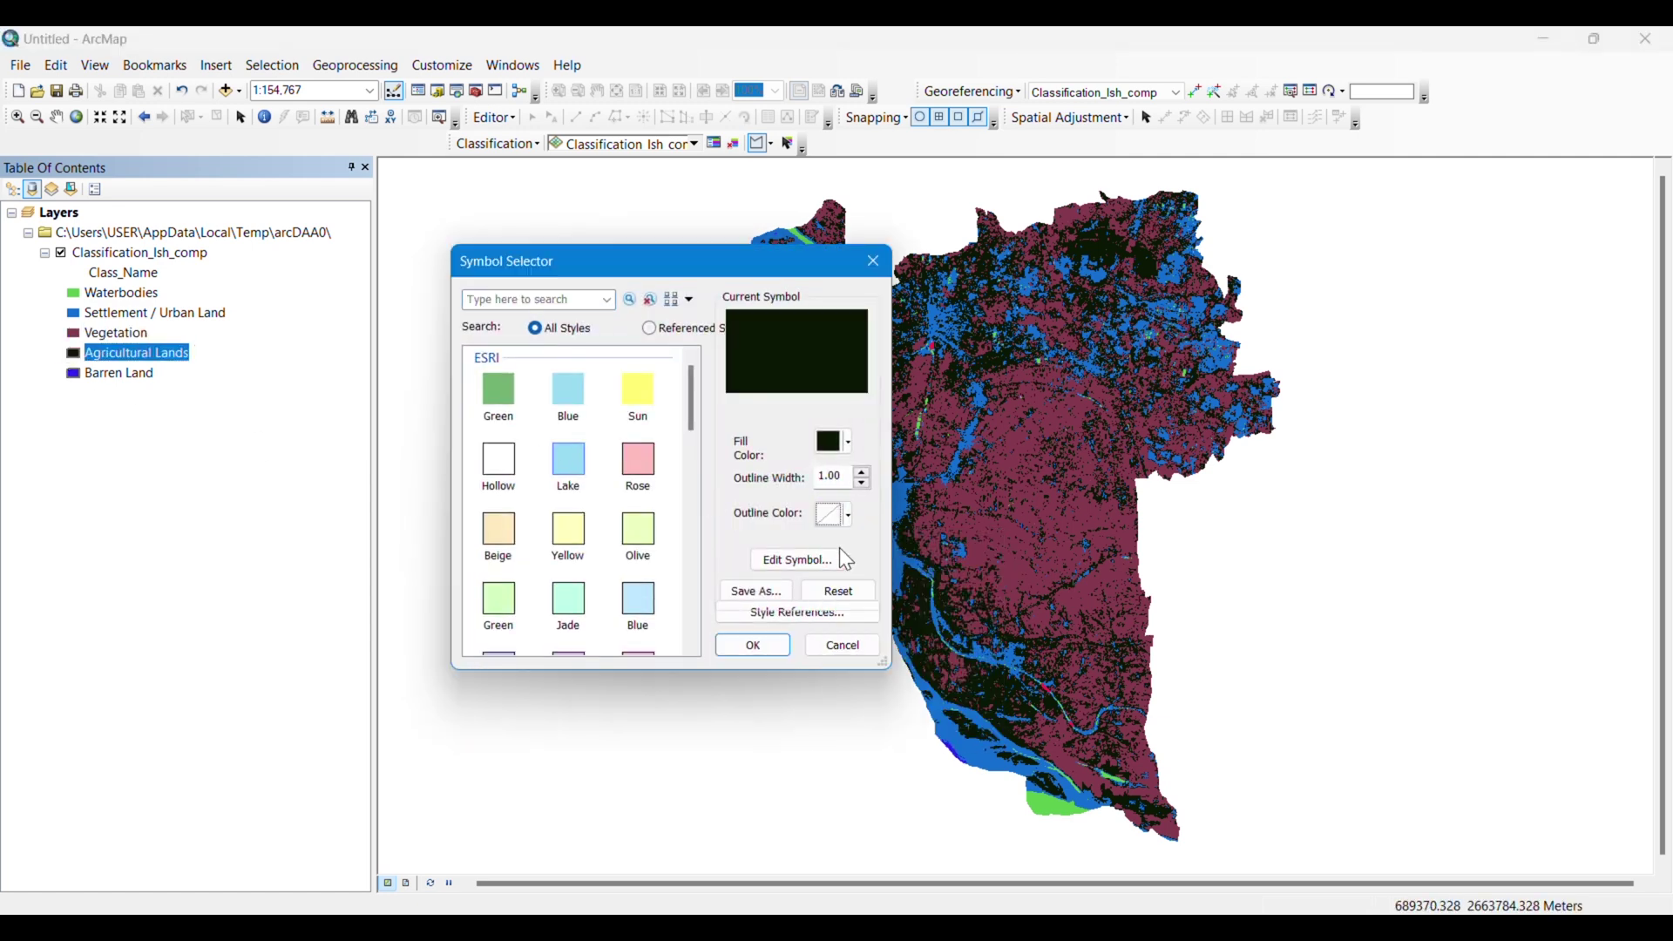
left_click(753, 645)
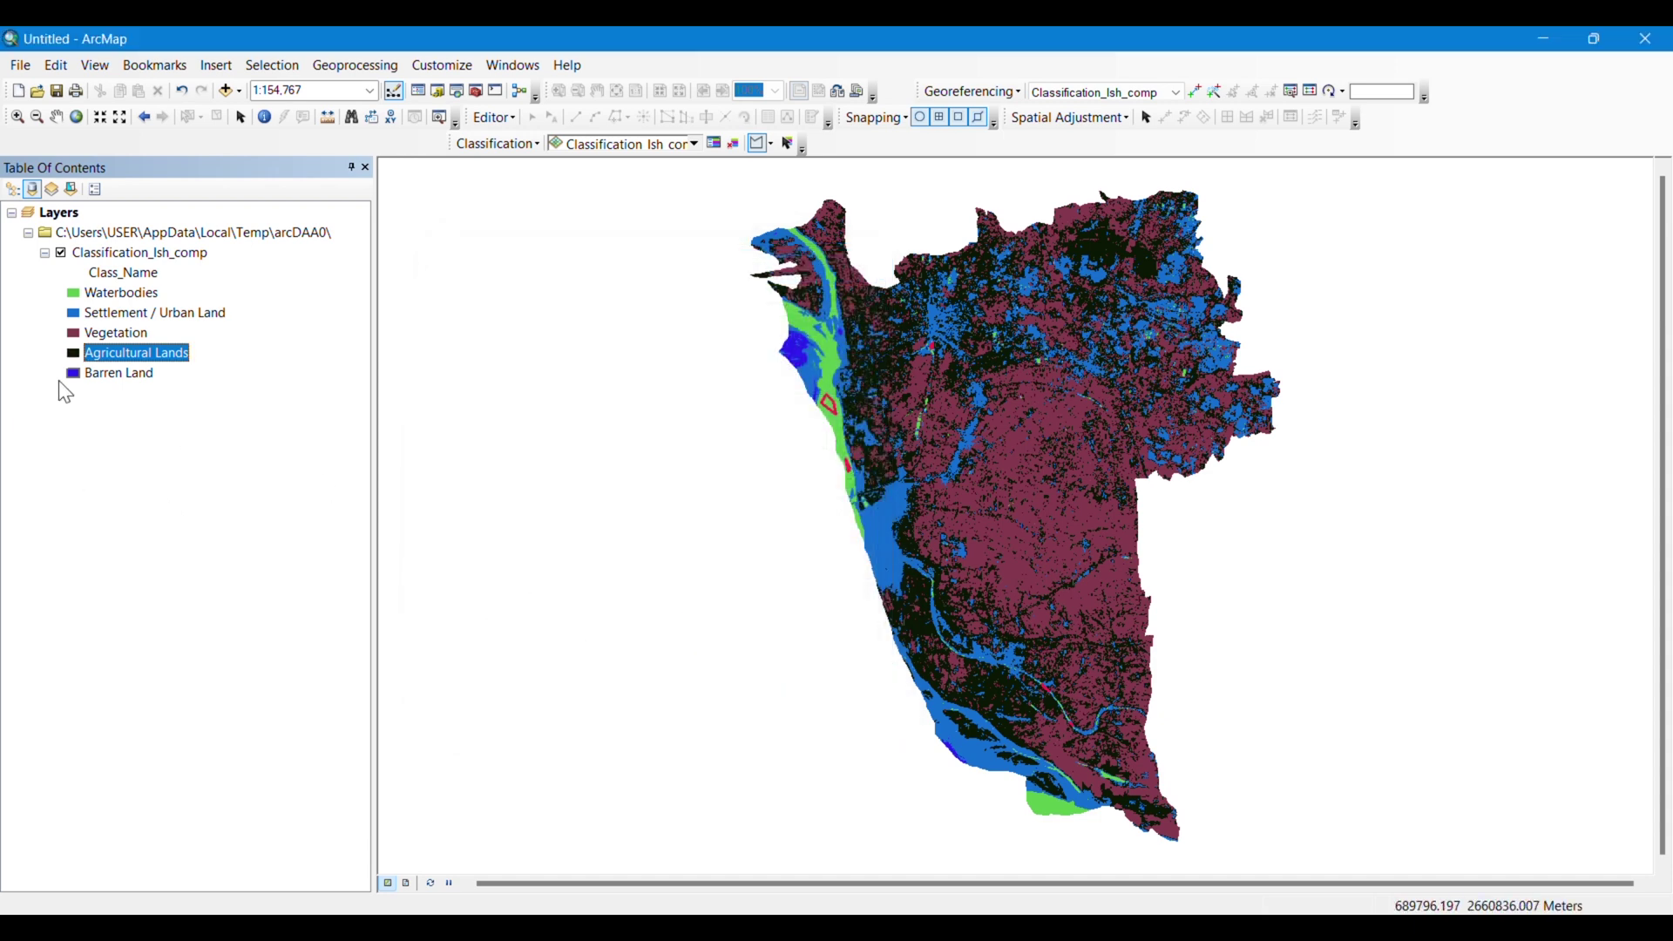
double_click(73, 374)
left_click(849, 511)
left_click(872, 544)
left_click(754, 645)
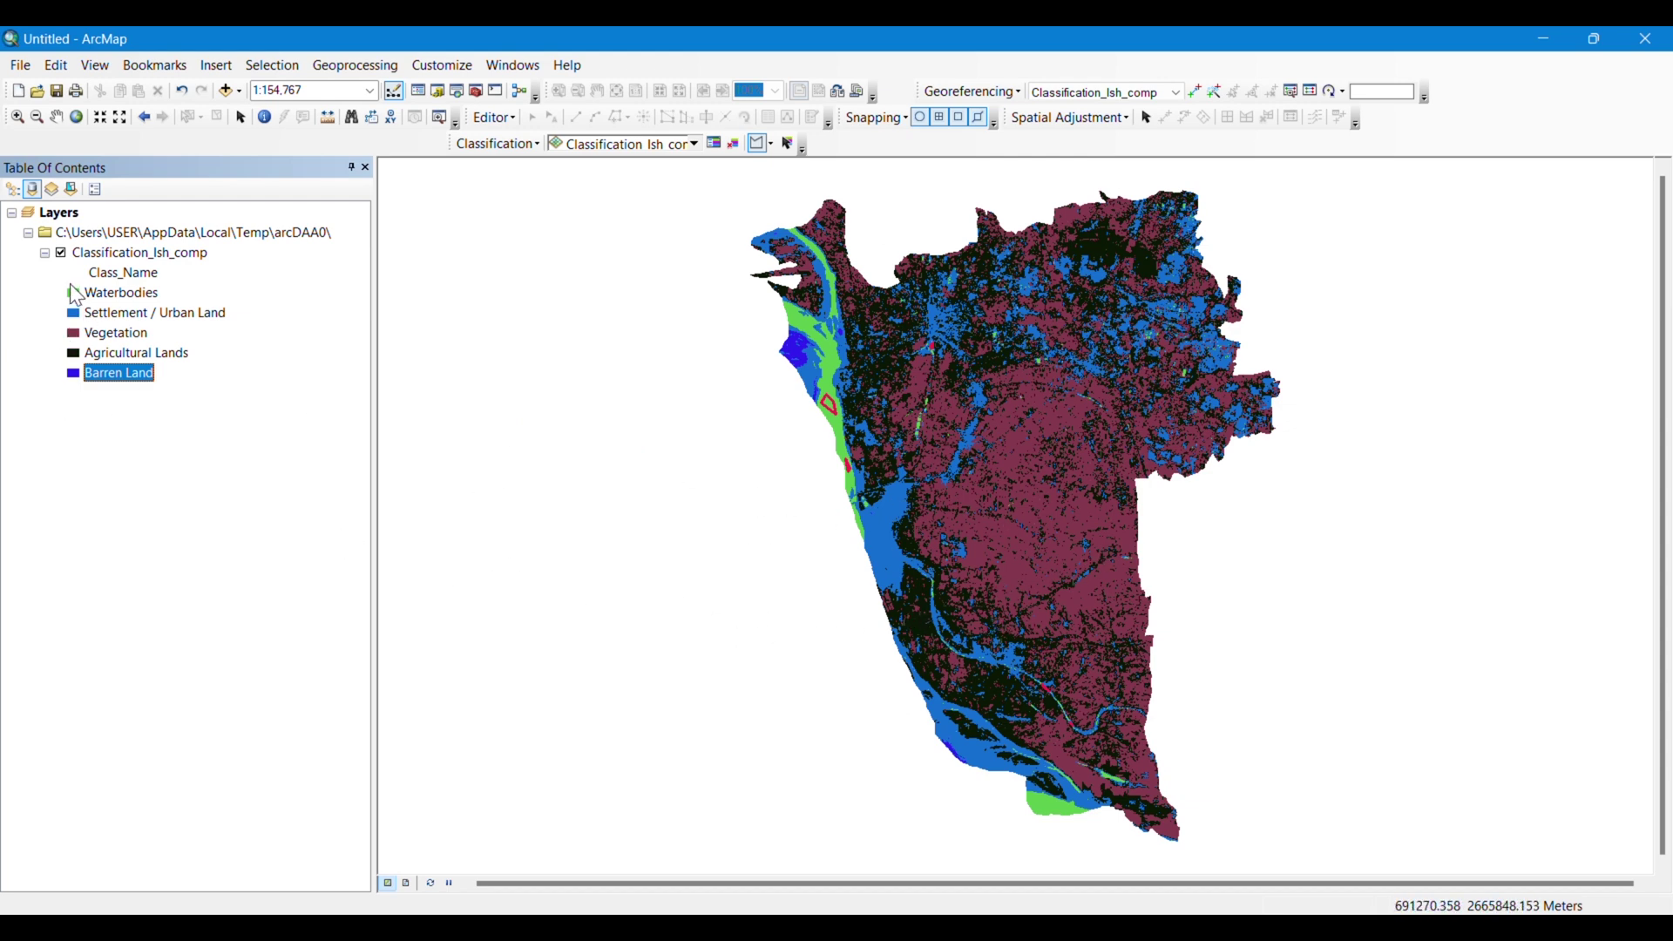
right_click(108, 258)
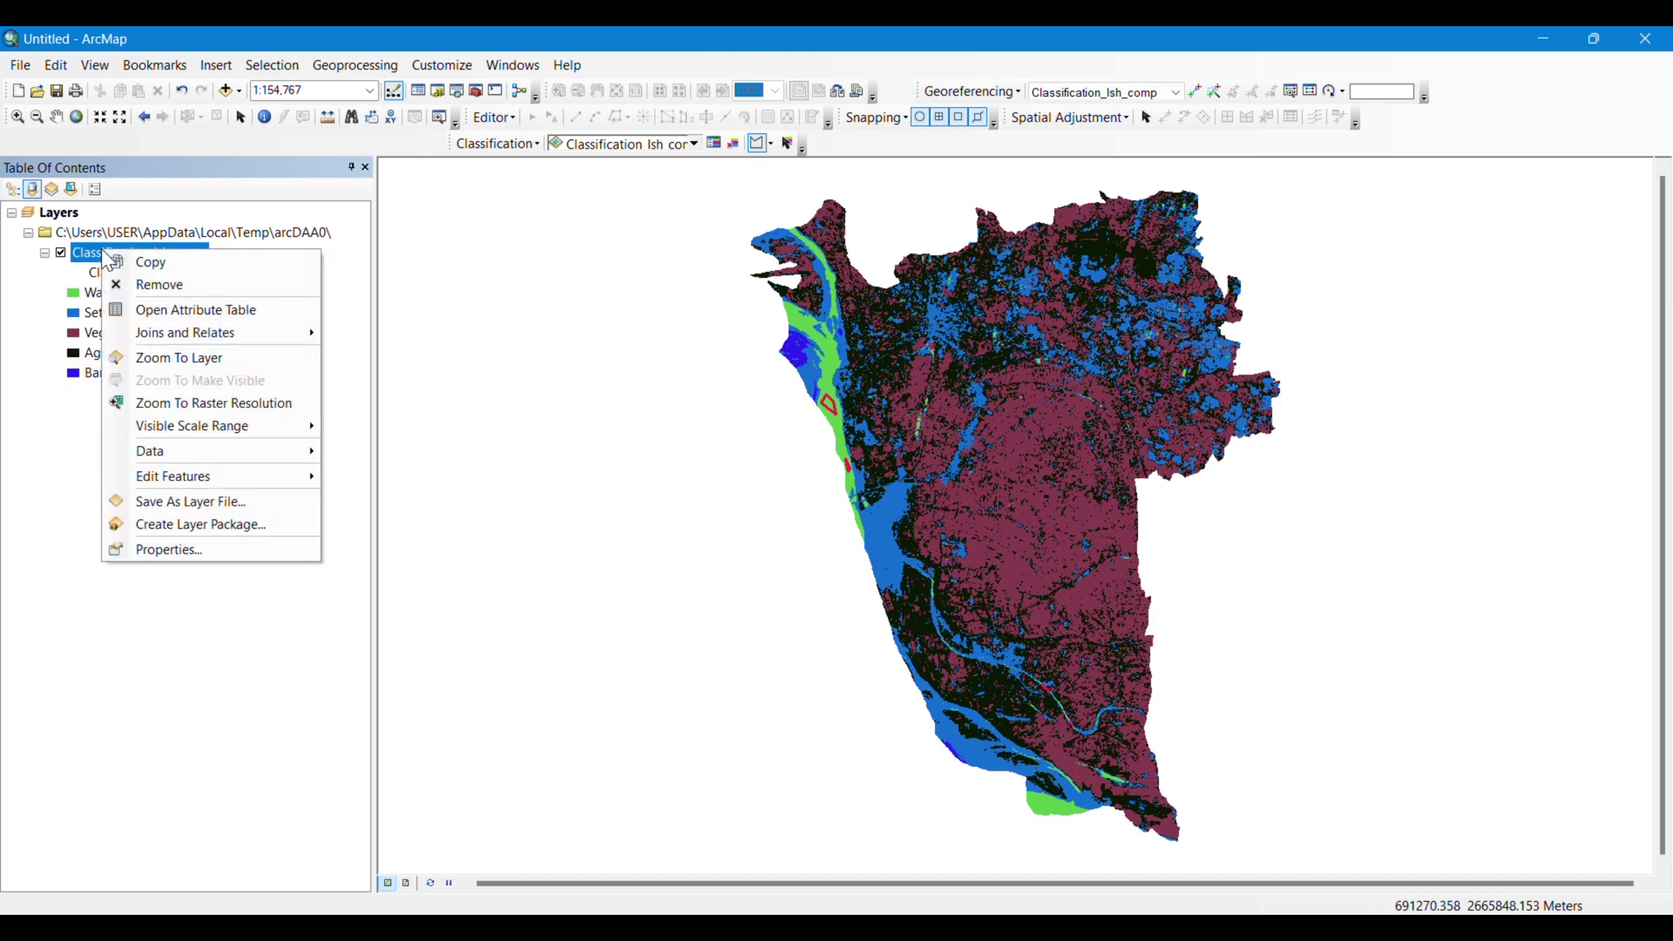
left_click(157, 550)
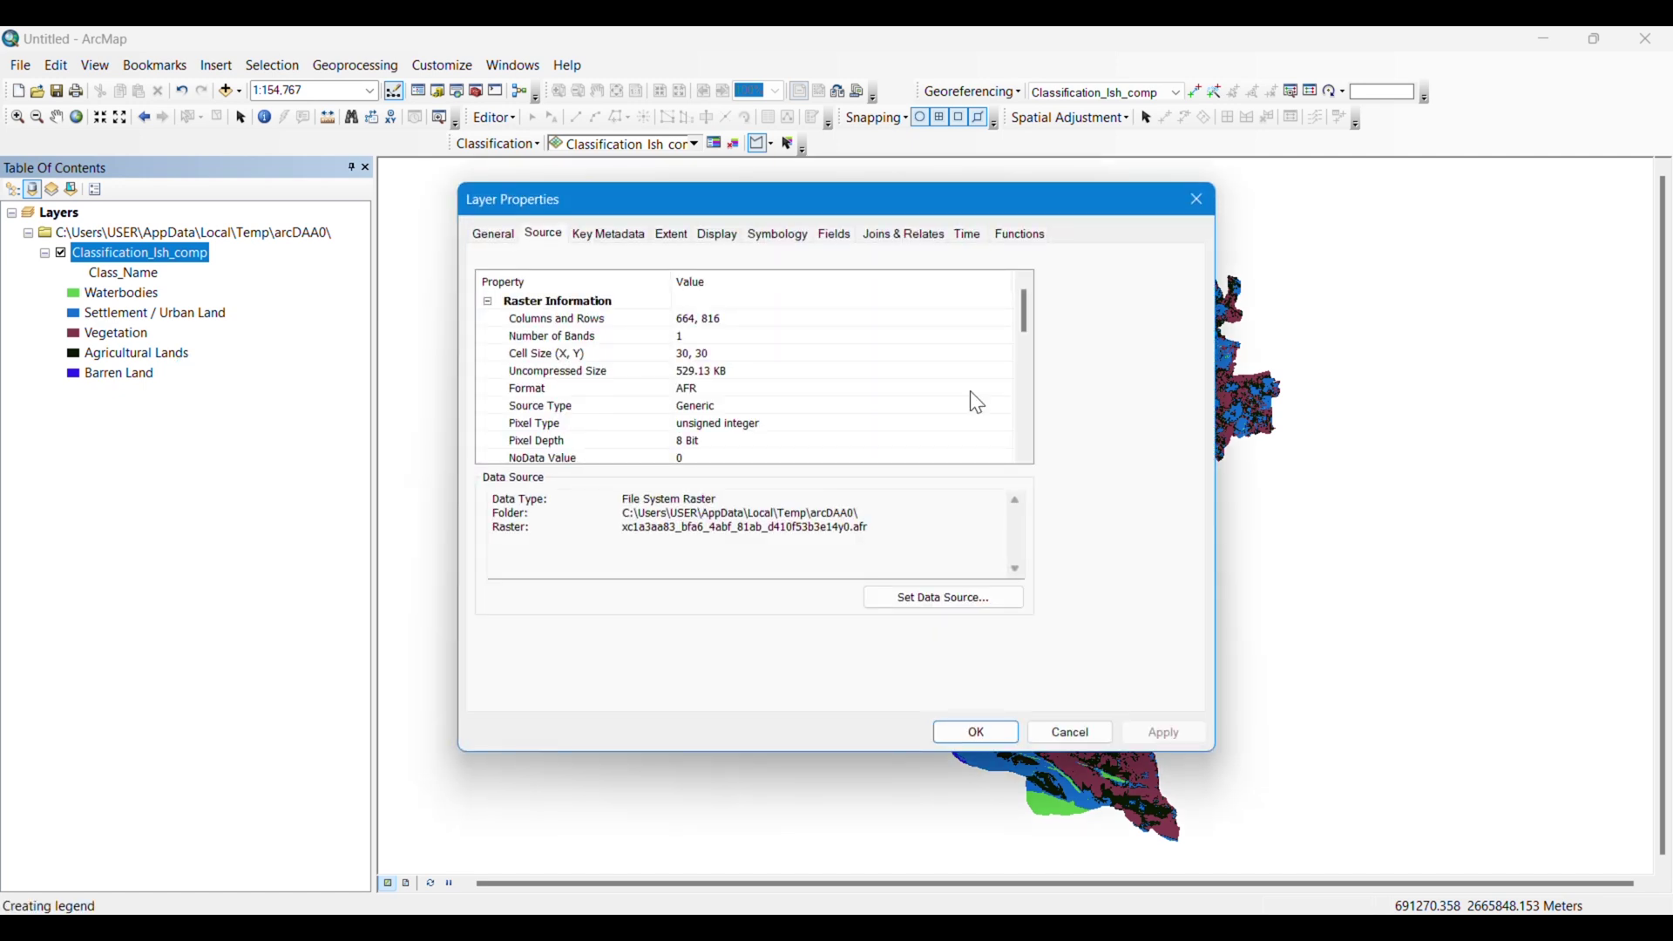
left_click(1198, 203)
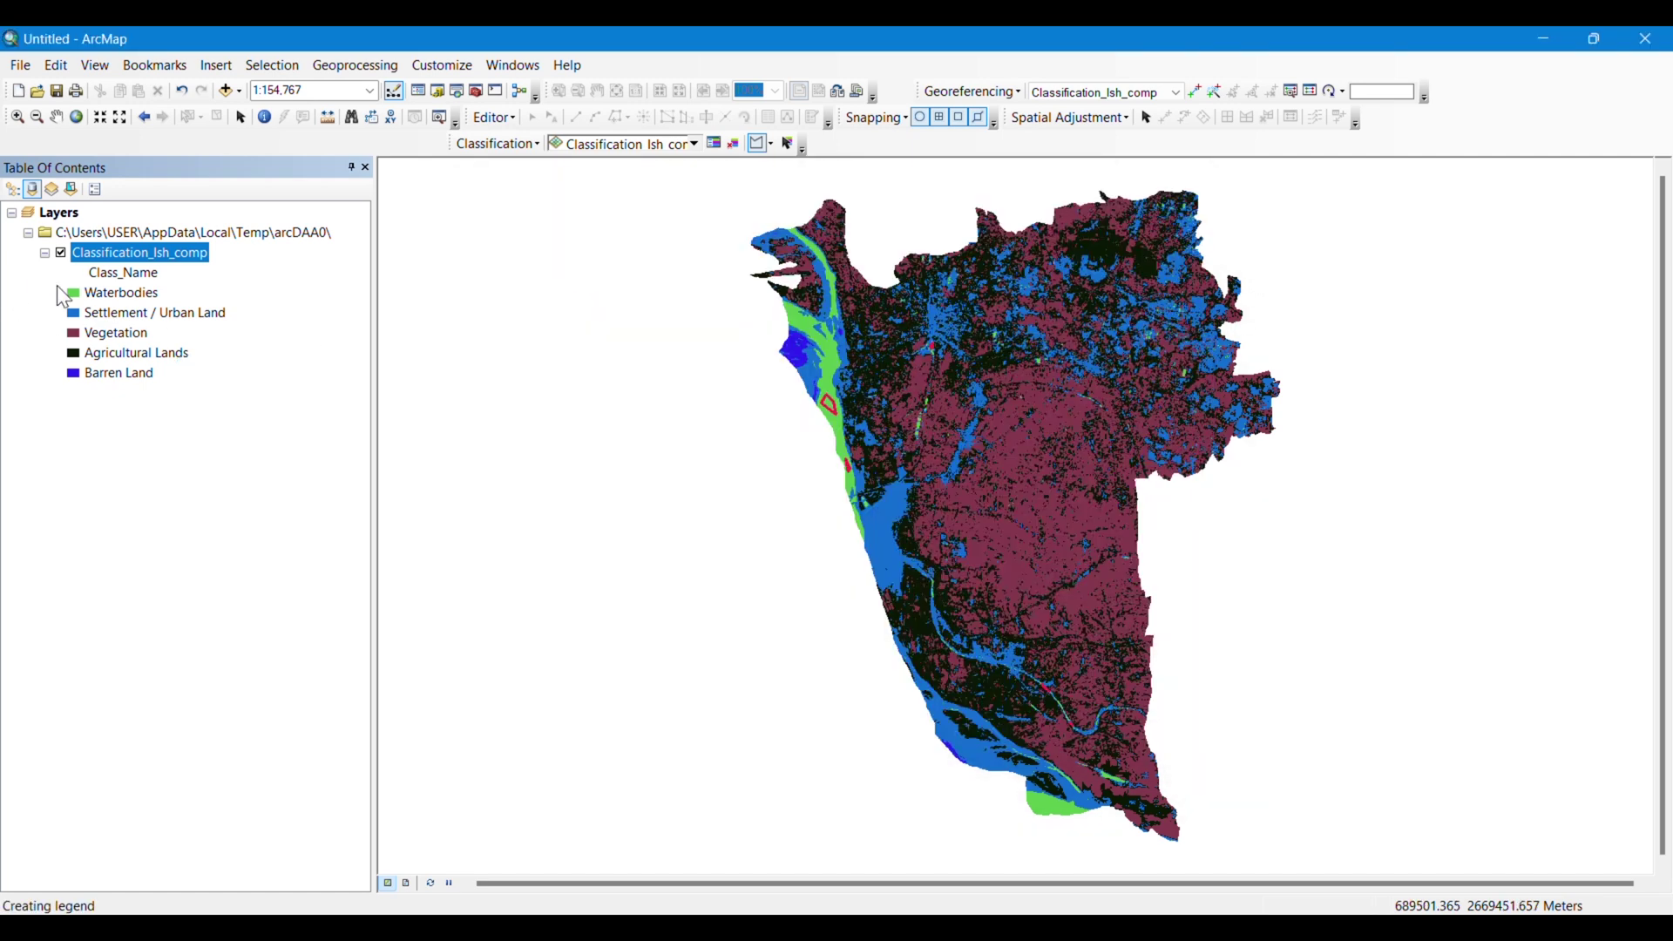
Apply the ESRI "Blue" preset symbol to the Waterbodies class of the classified layer.
double_click(74, 295)
mouse_move(692, 412)
left_mouse_down()
mouse_move(696, 453)
mouse_move(691, 416)
left_mouse_up()
left_click(575, 399)
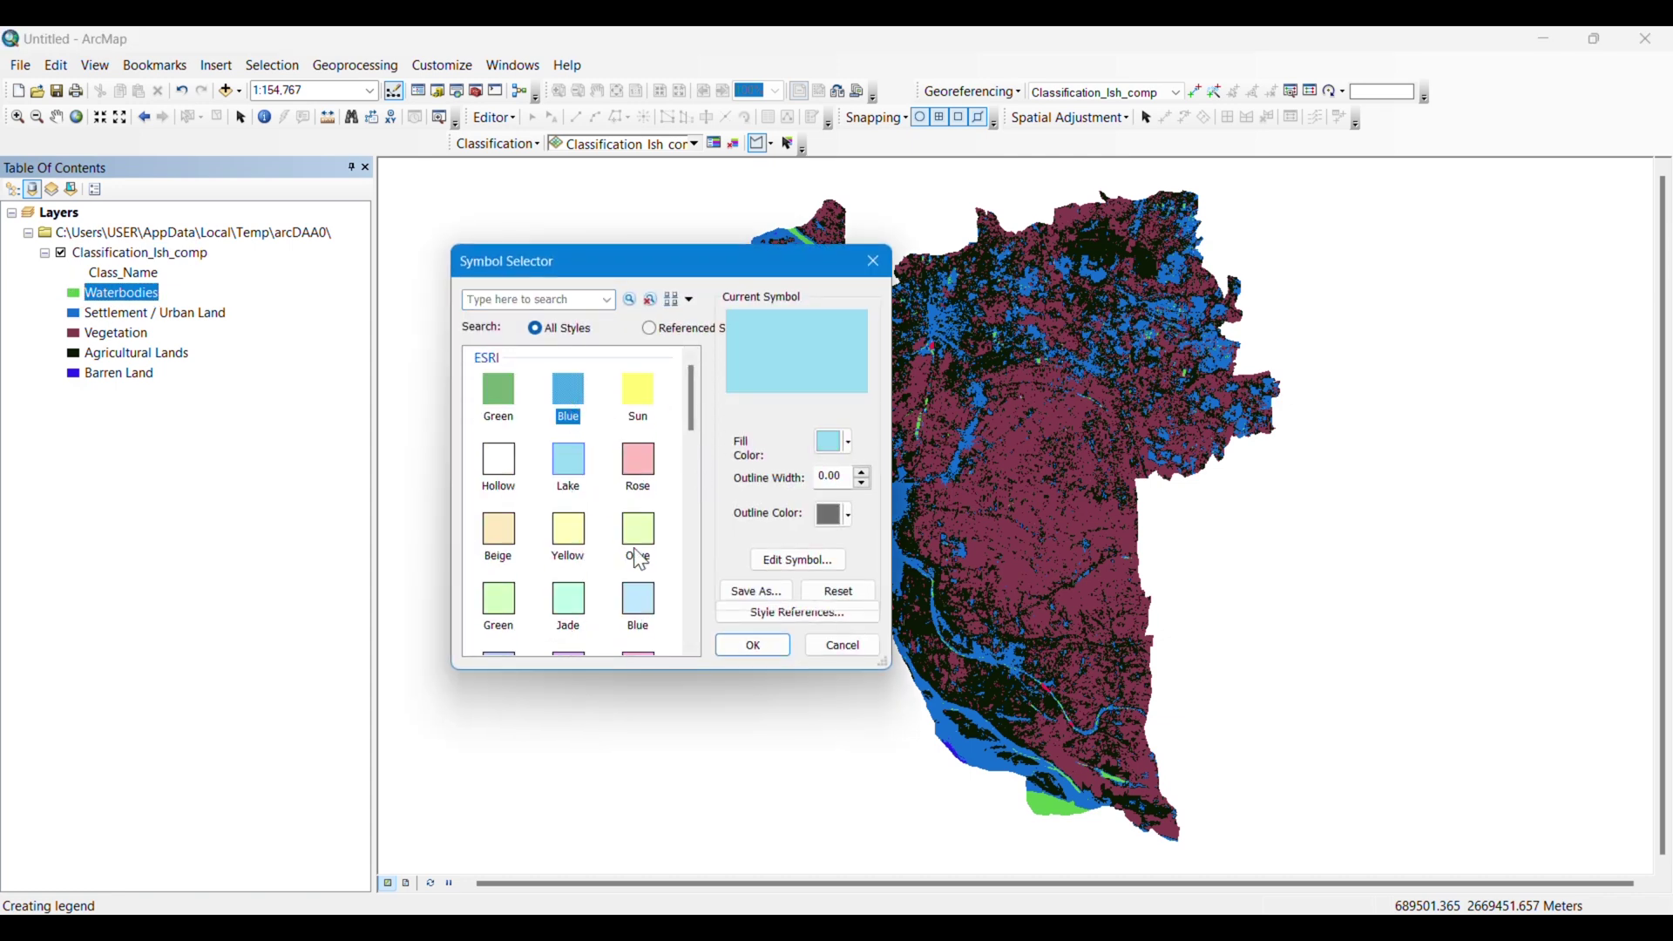
left_click(745, 645)
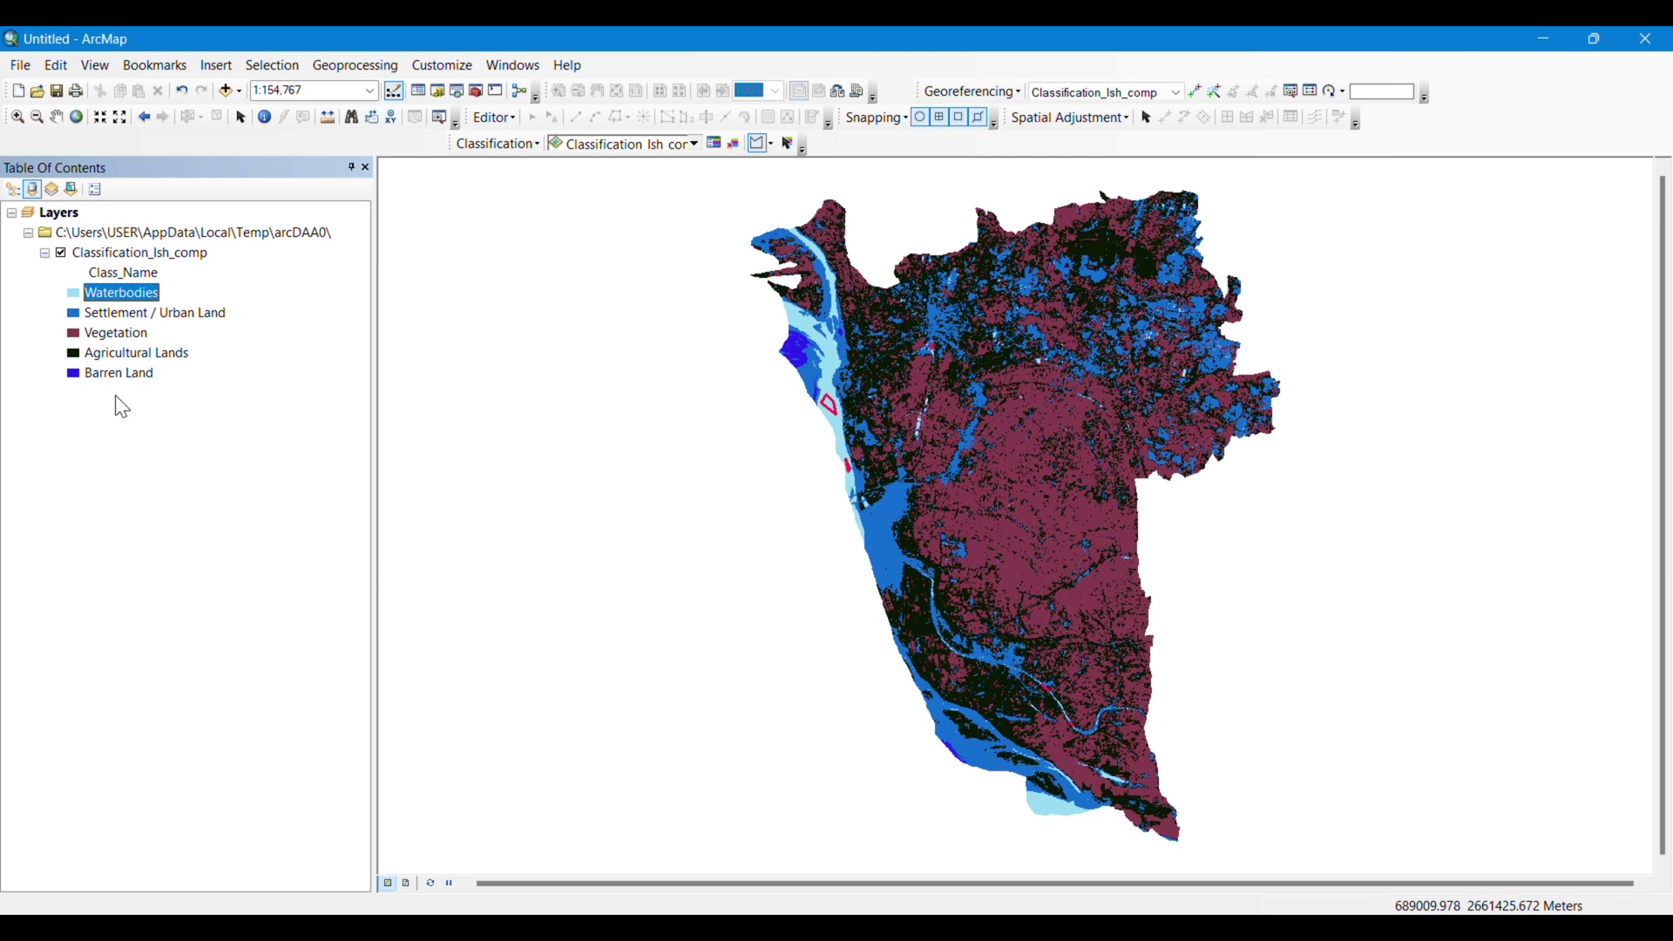
Set the fill color of the Settlement / Urban Land class to bright red.
left_click(75, 315)
left_click_drag(698, 403, 700, 512)
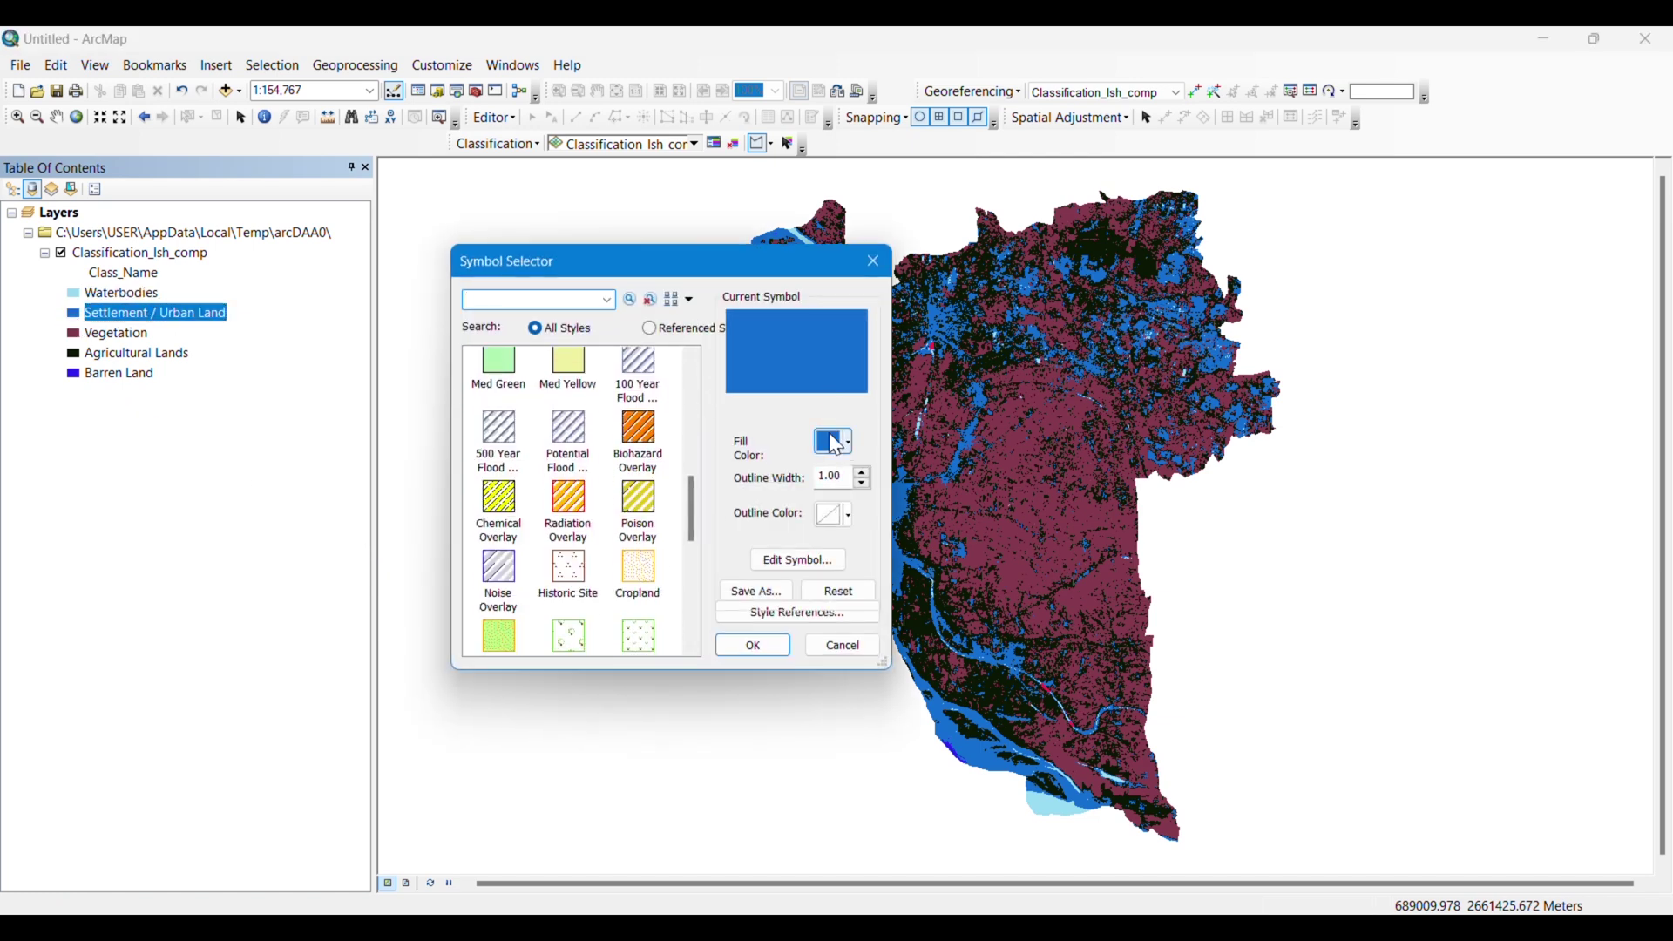
left_click(835, 440)
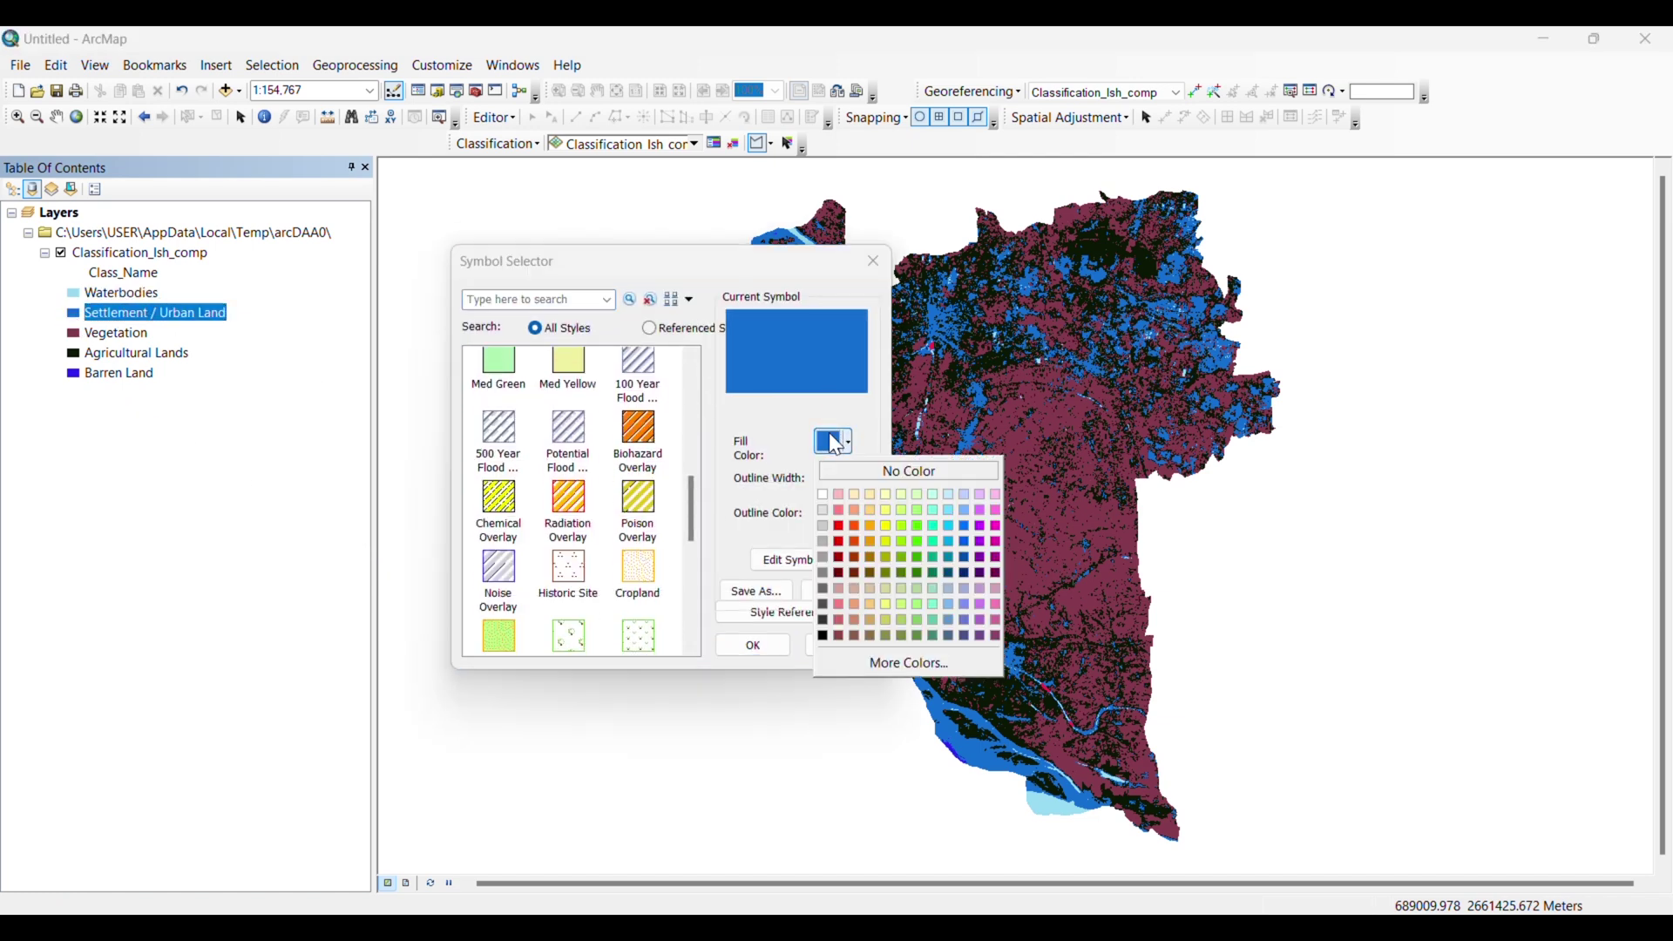
left_click(840, 527)
left_click(751, 648)
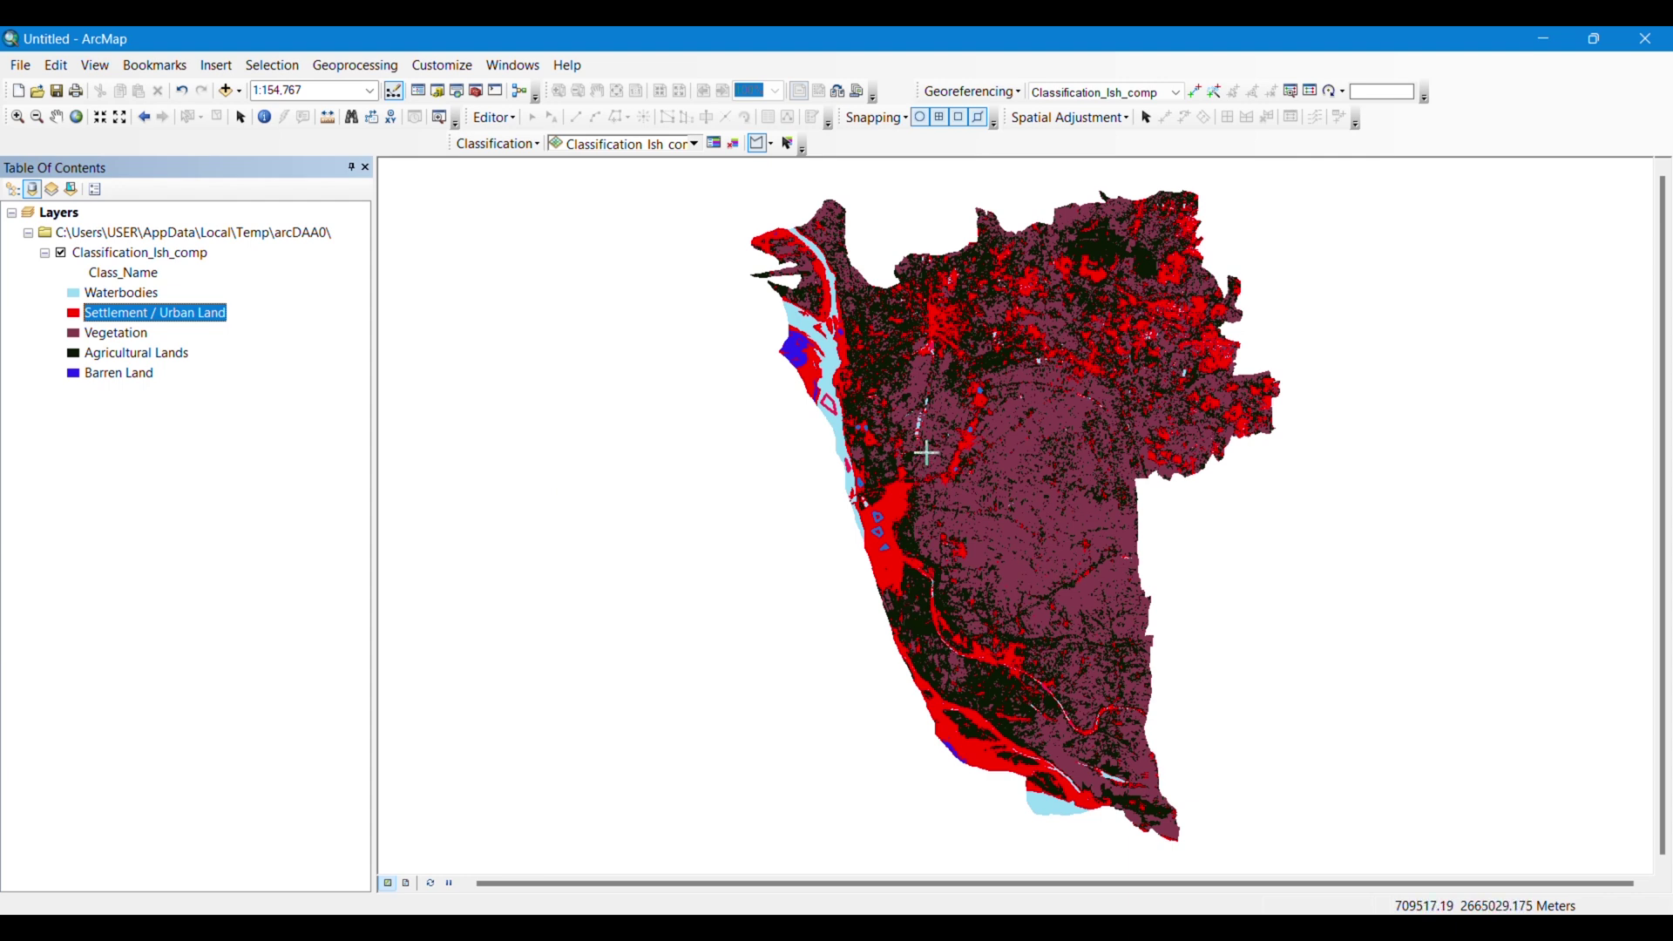
Set the fill color of the Vegetation class symbol to dark green.
left_click(74, 335)
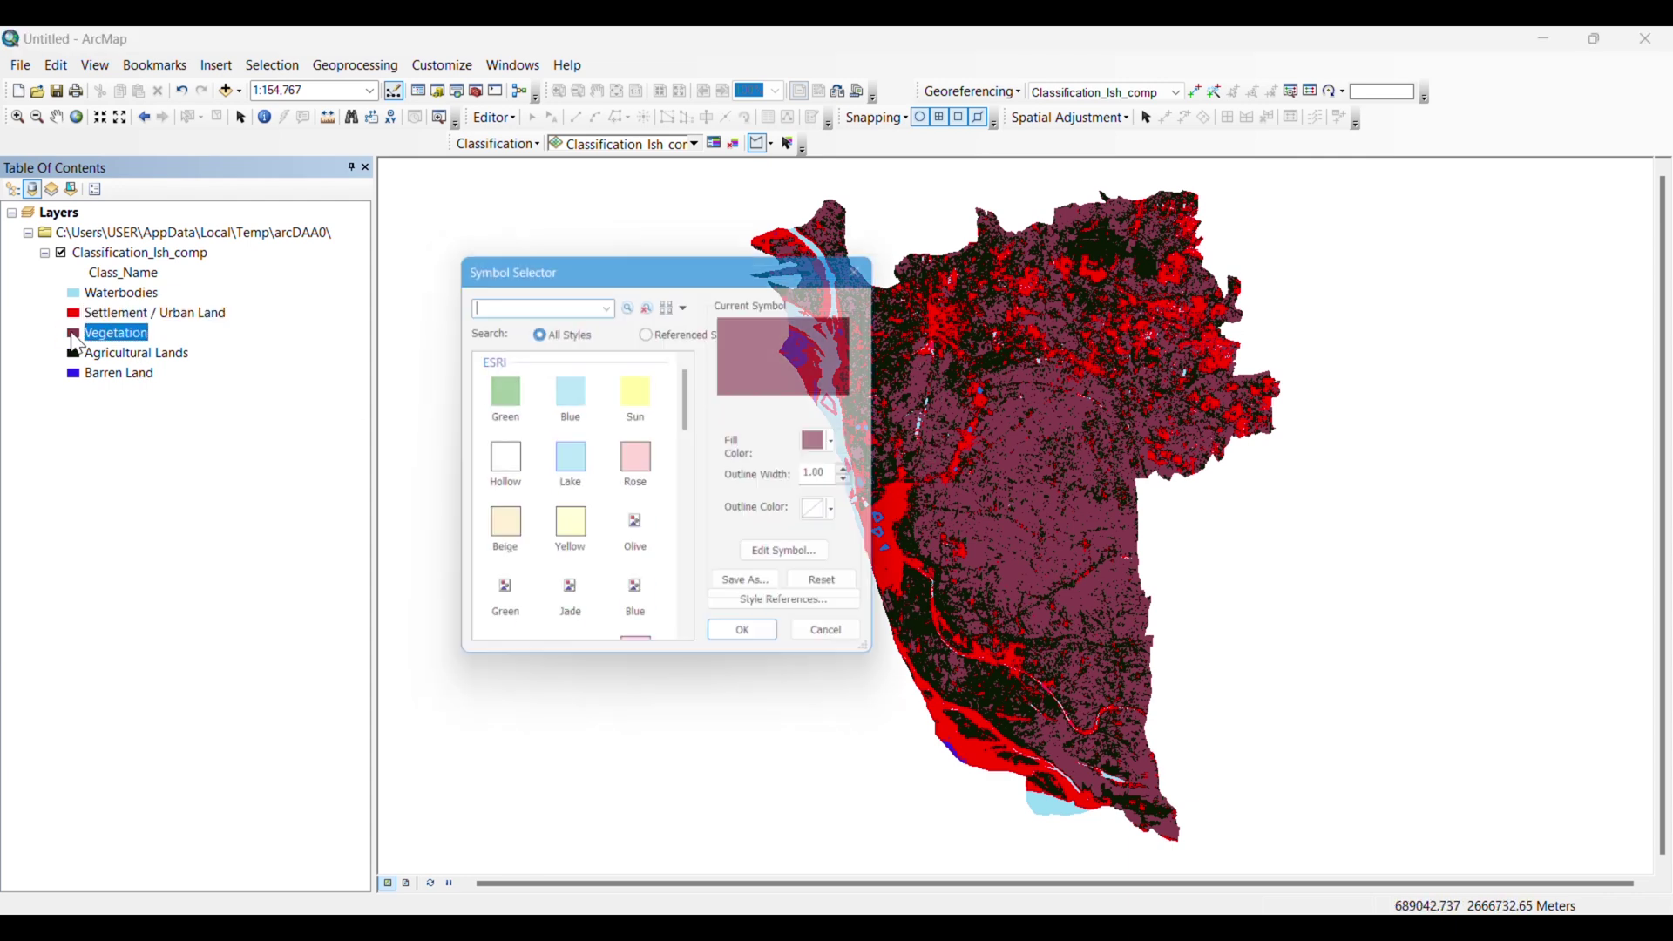
scroll(697, 455, "down", 2)
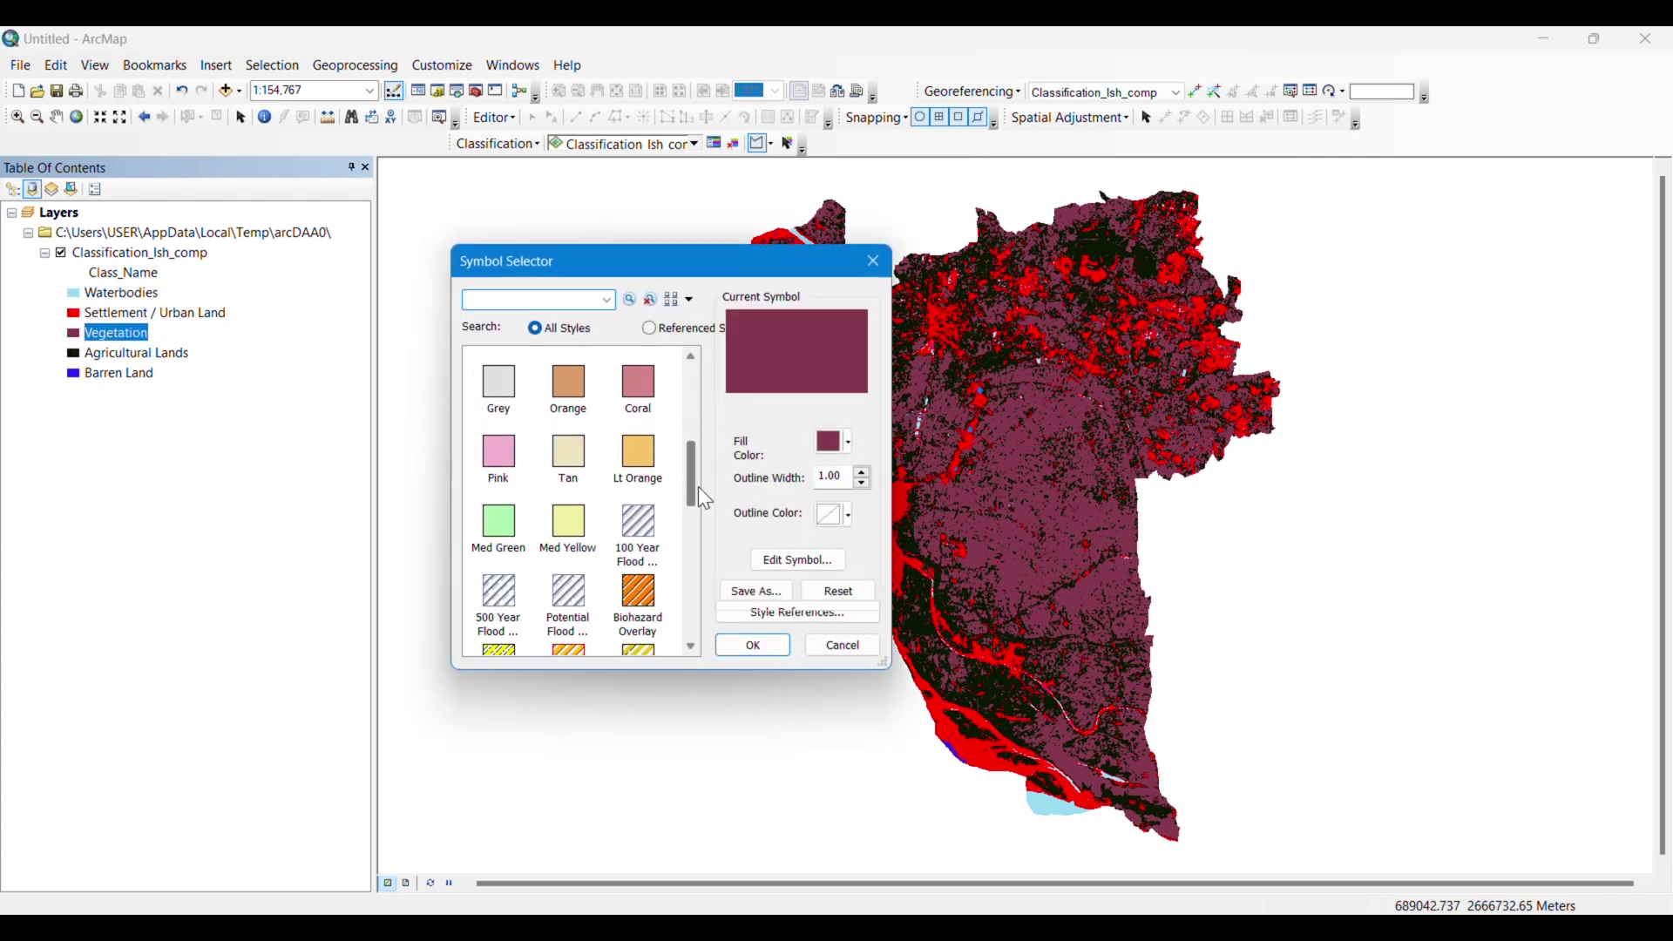
left_click(842, 441)
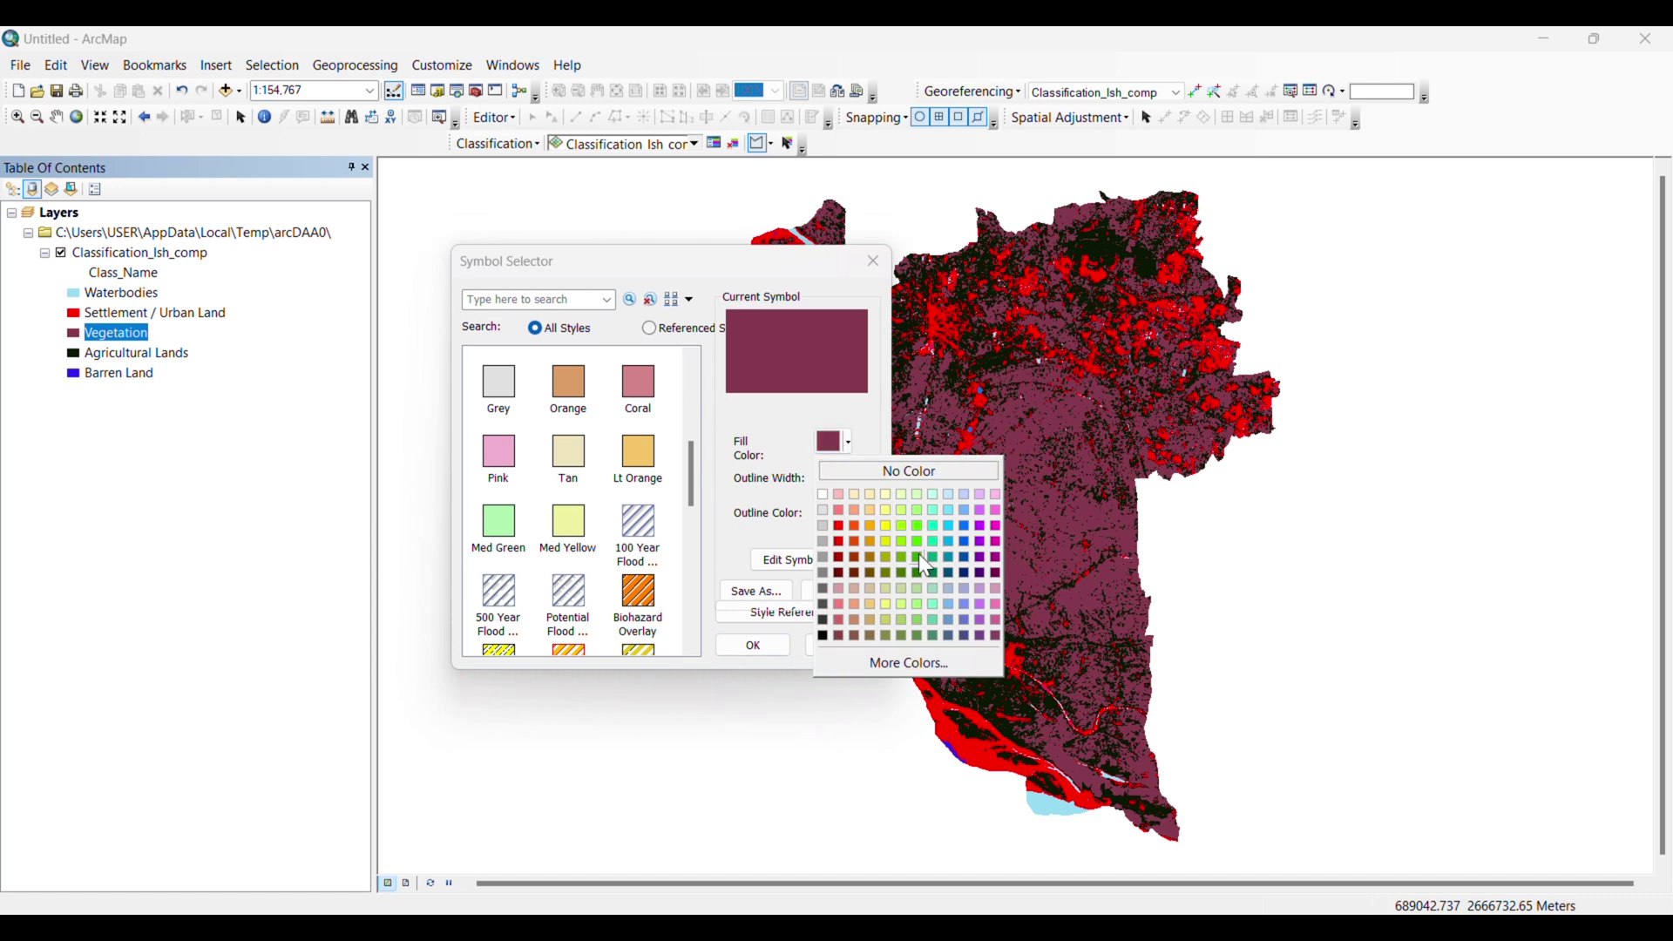
left_click(918, 555)
left_click(851, 444)
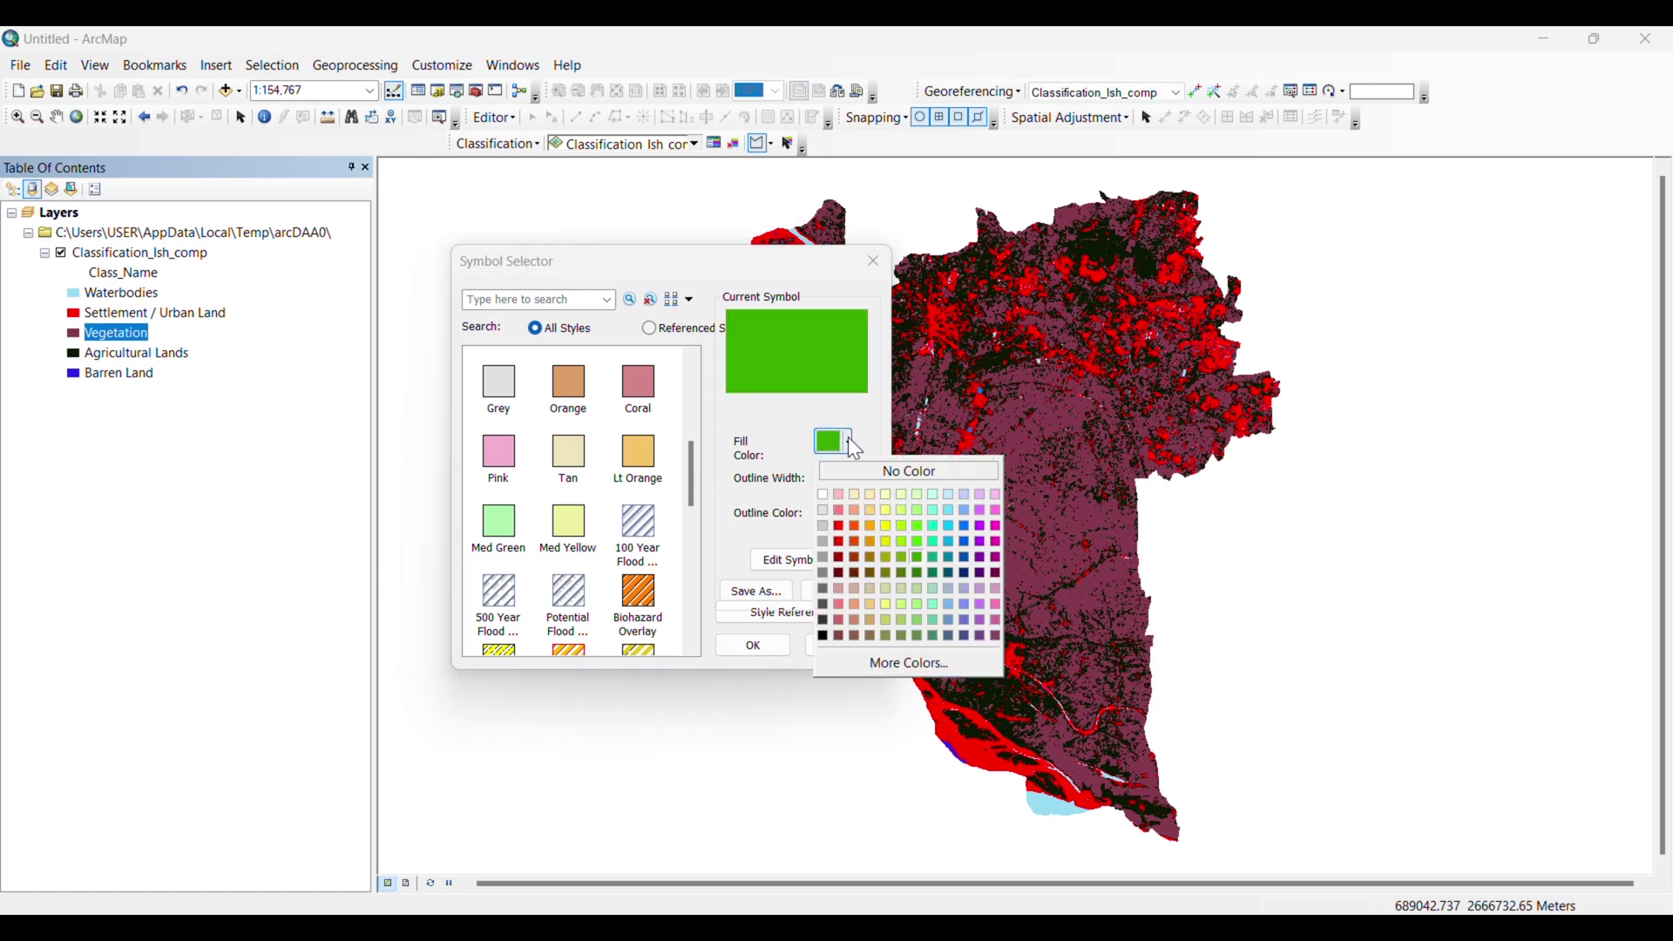
left_click(918, 570)
left_click(754, 645)
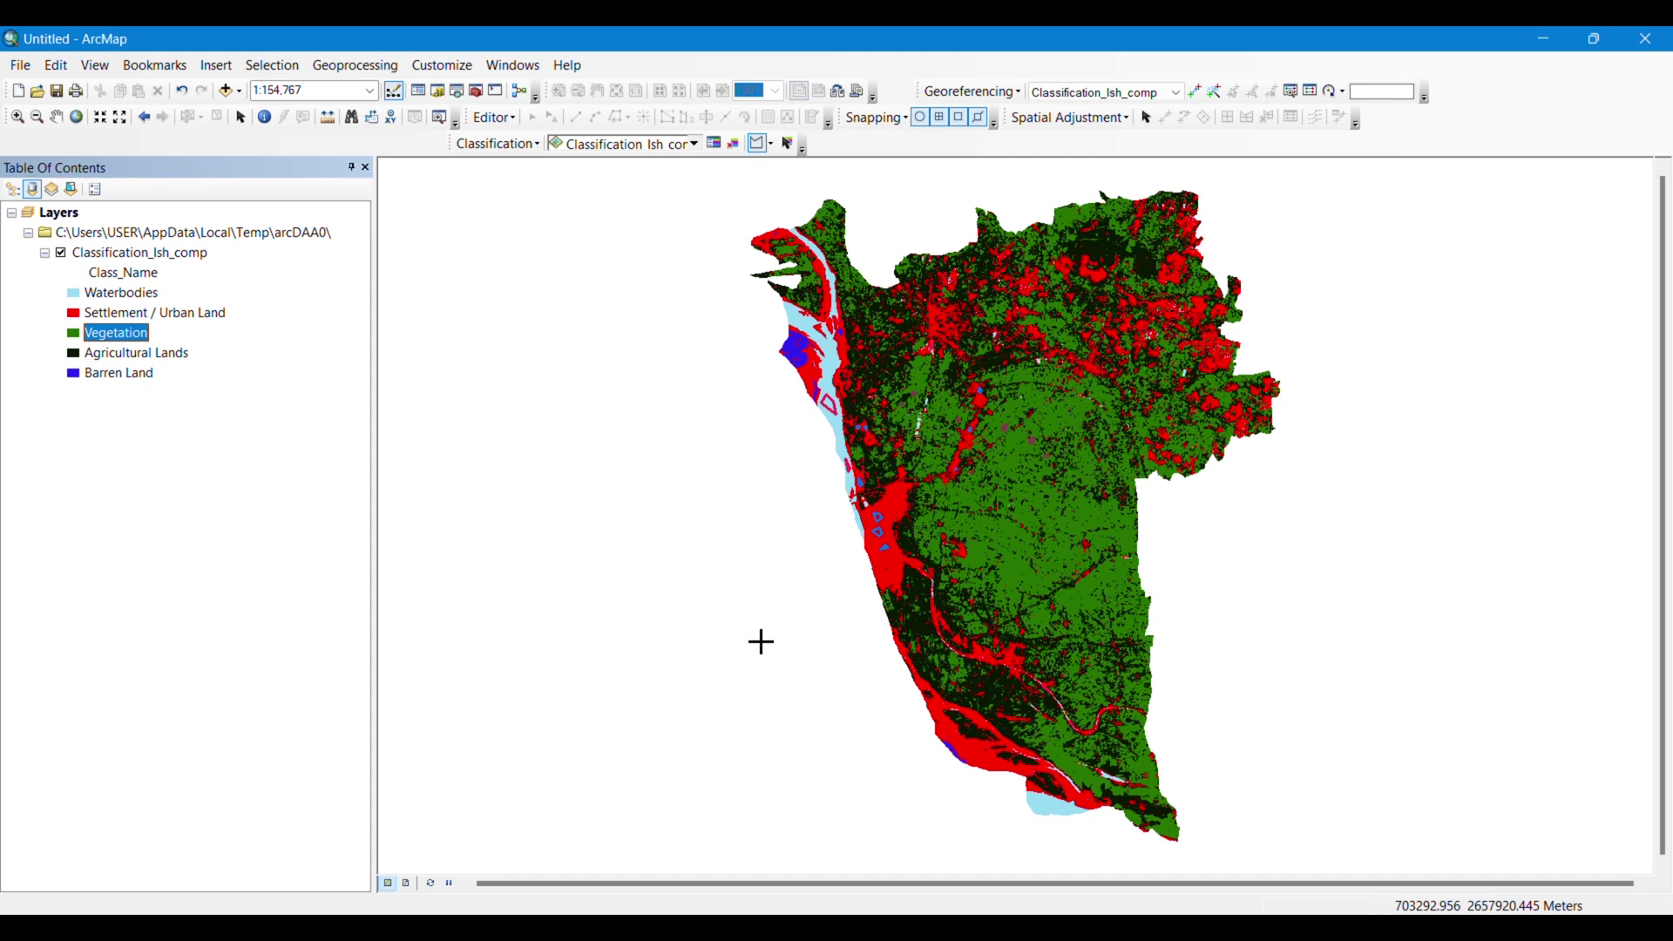
Set the fill color of the Agricultural Lands class symbol to bright yellow-green.
left_click(74, 354)
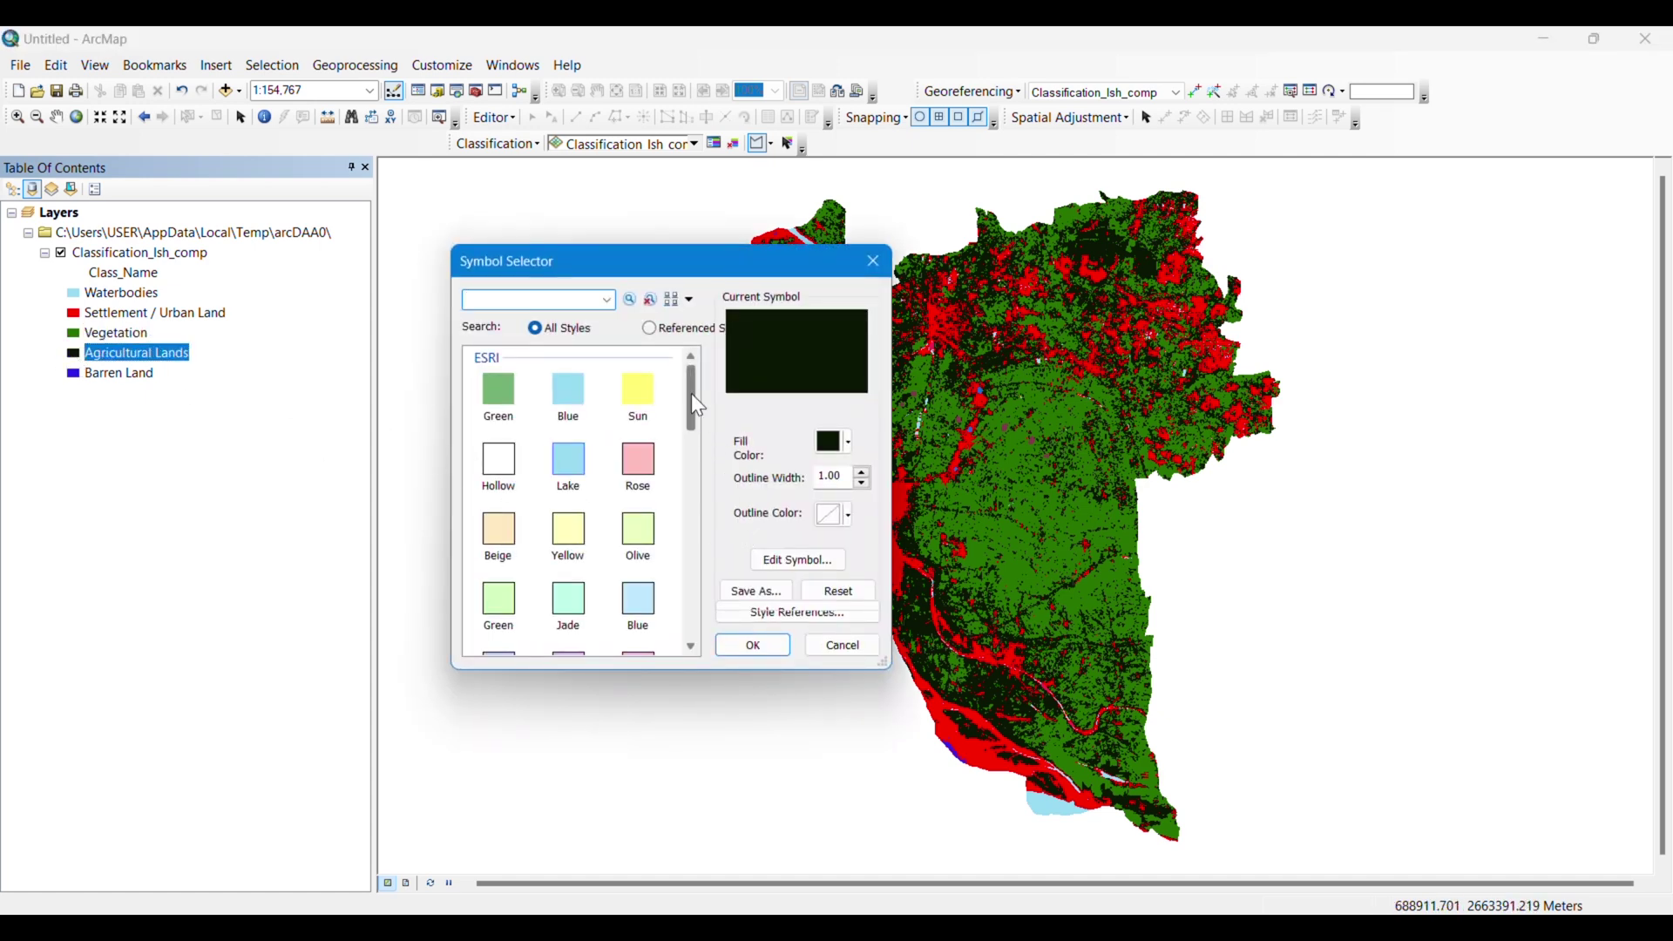
left_click(846, 442)
left_click(903, 507)
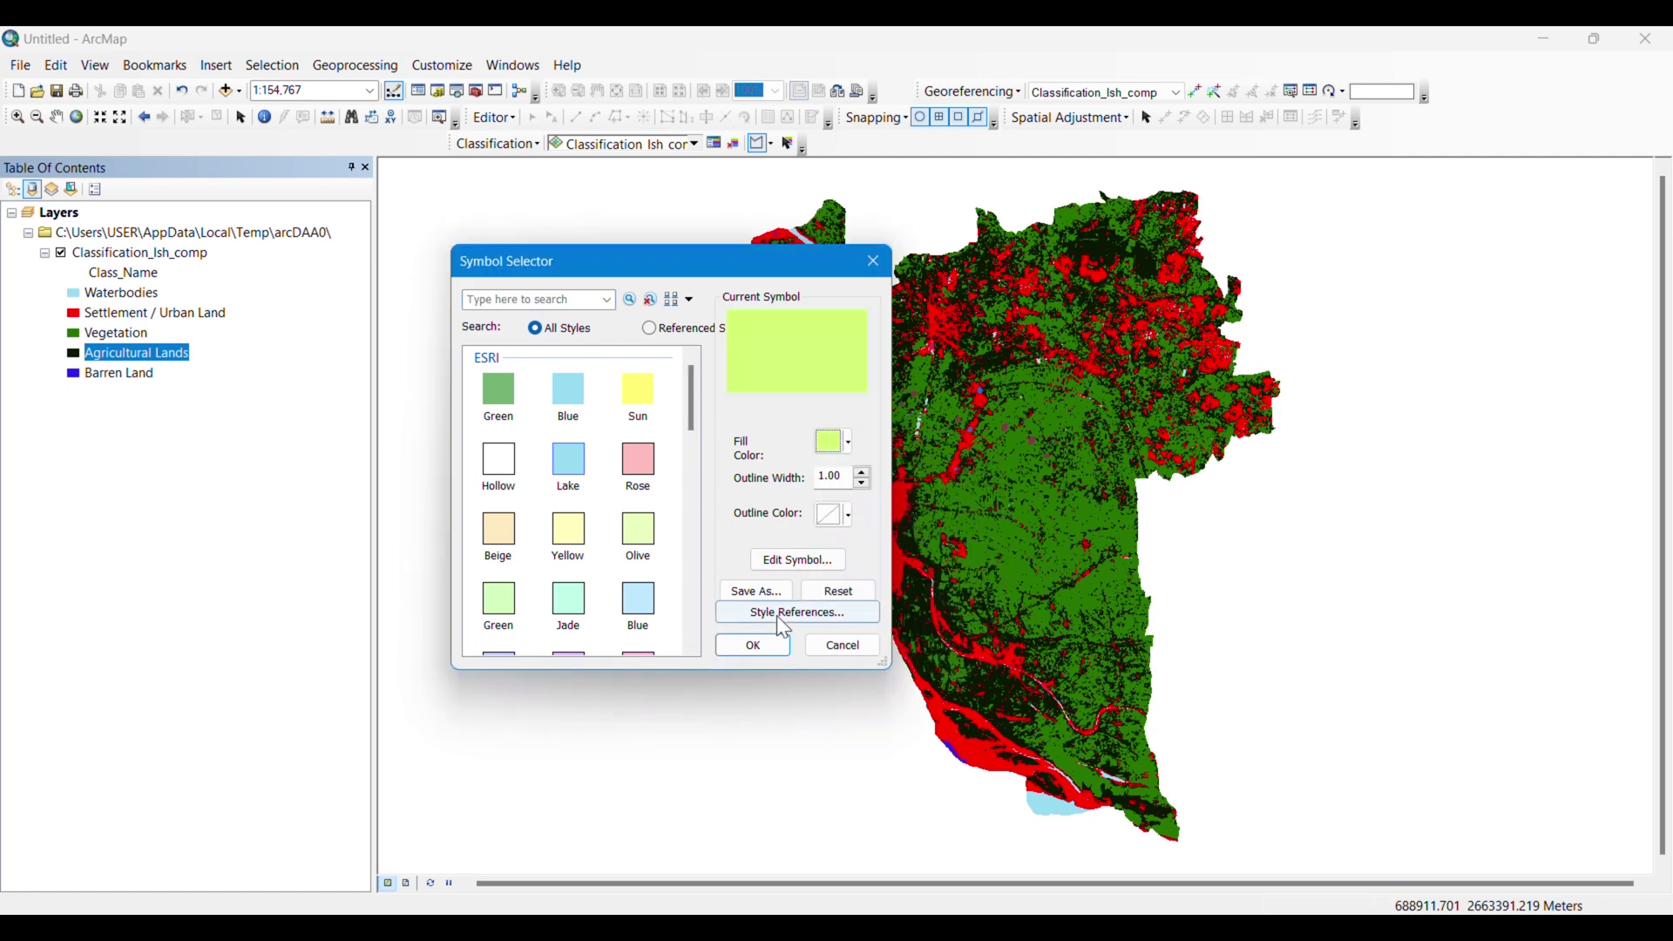
left_click(847, 444)
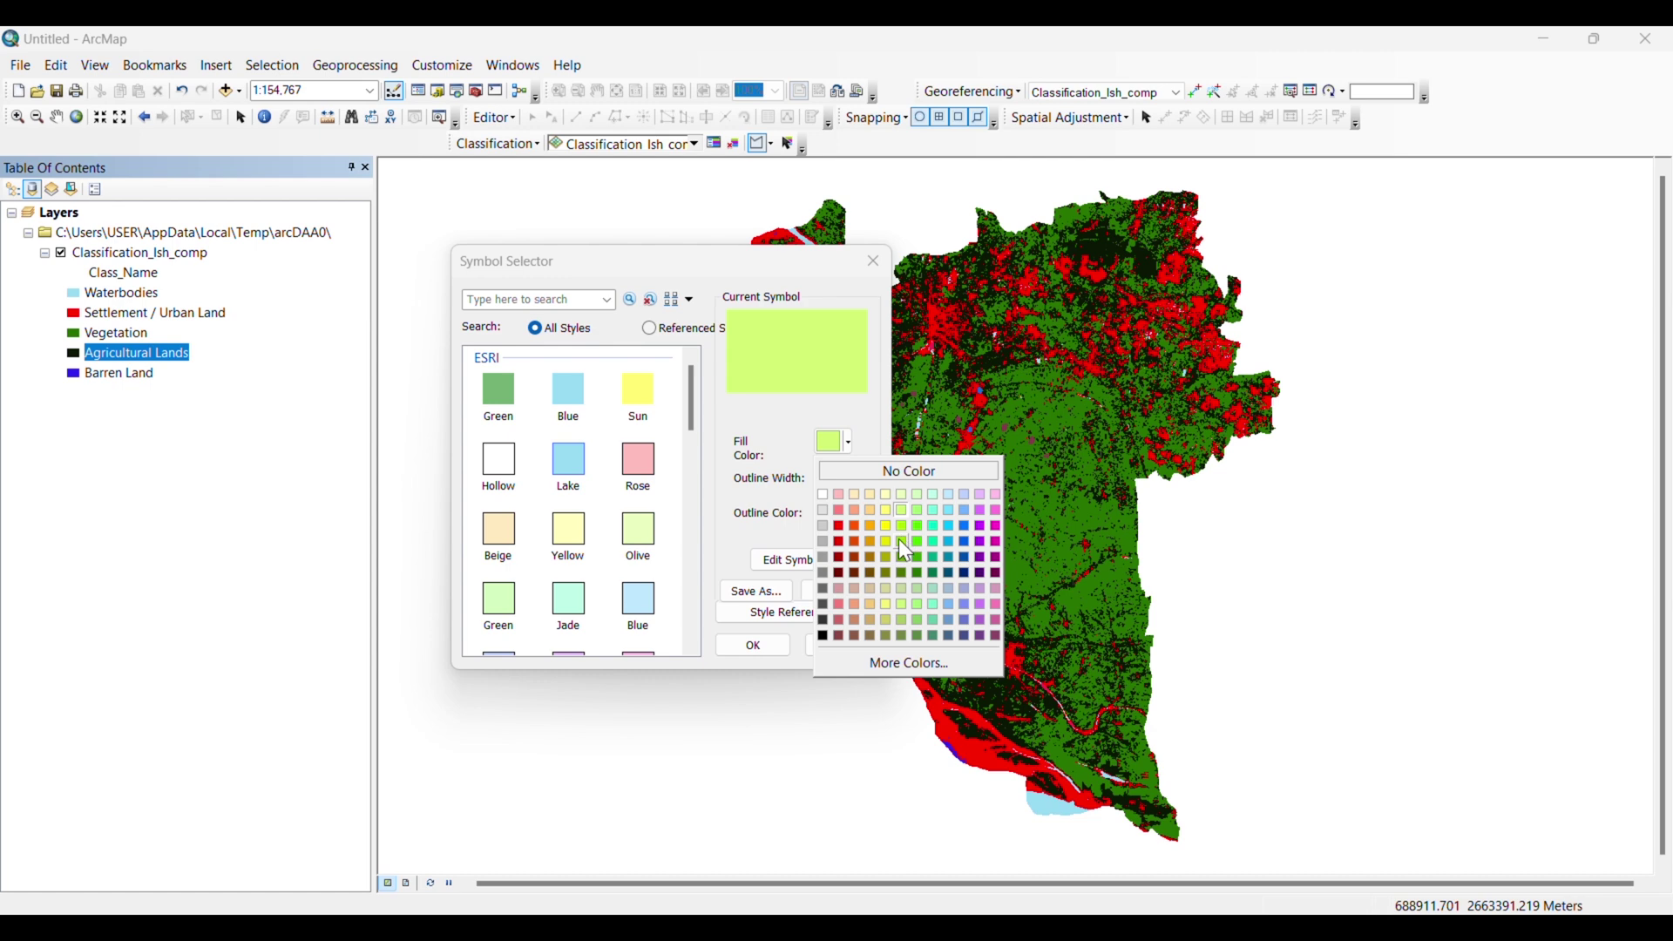
left_click(903, 541)
left_click(753, 645)
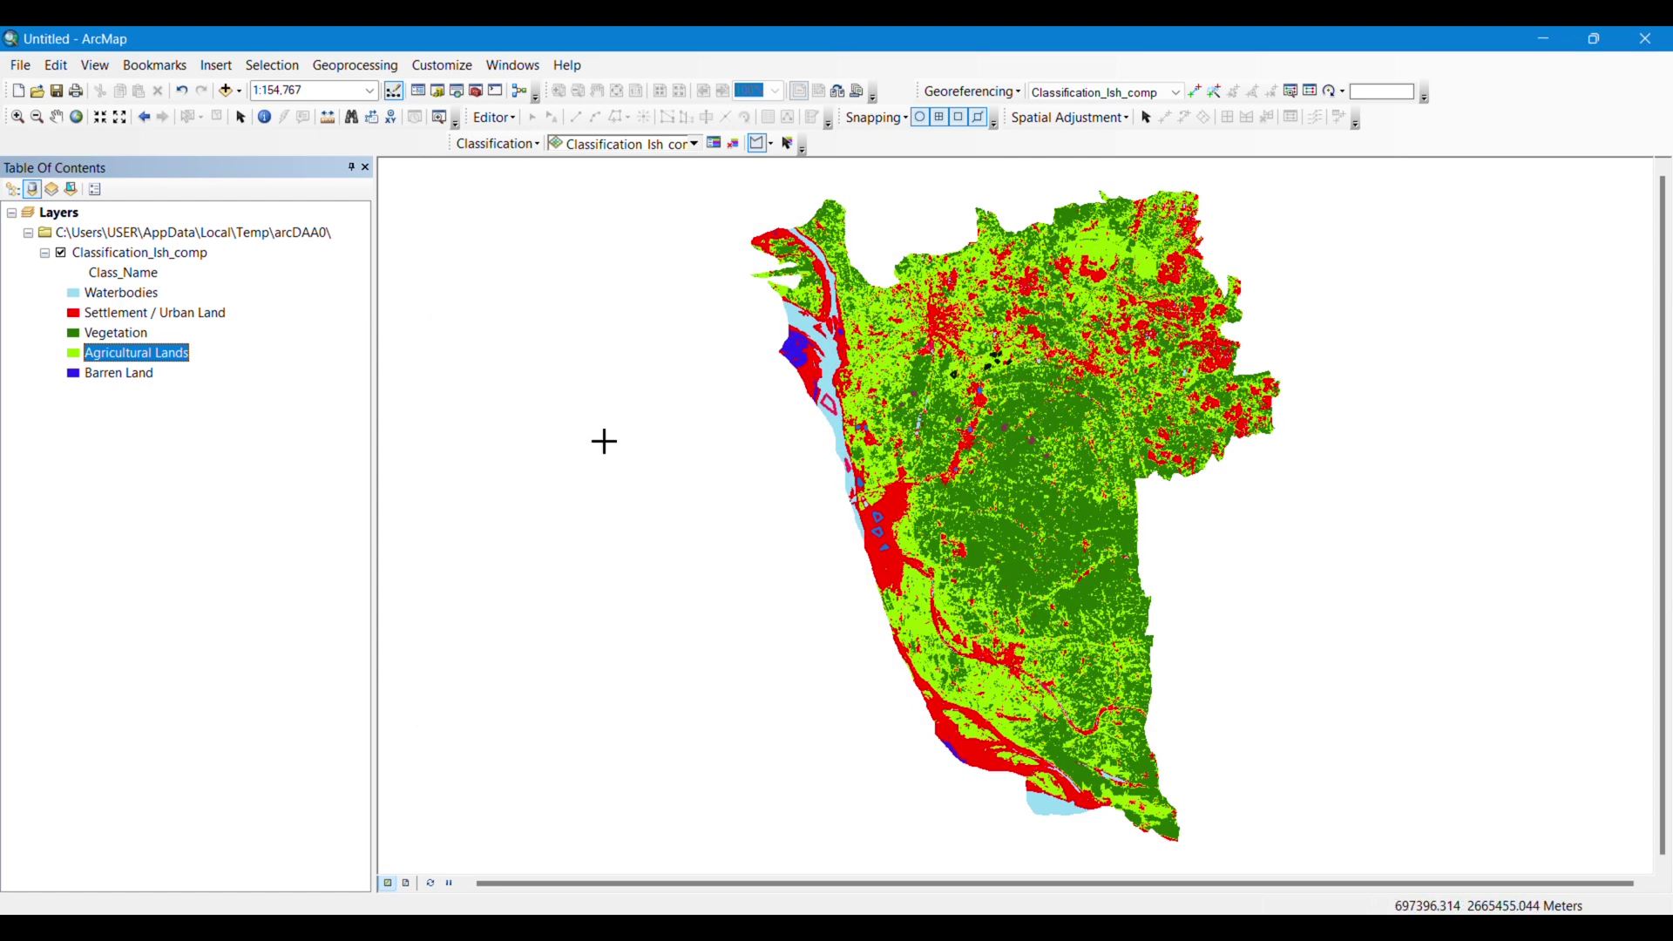
Set the fill color of the Barren Land class symbol to medium gray.
double_click(74, 374)
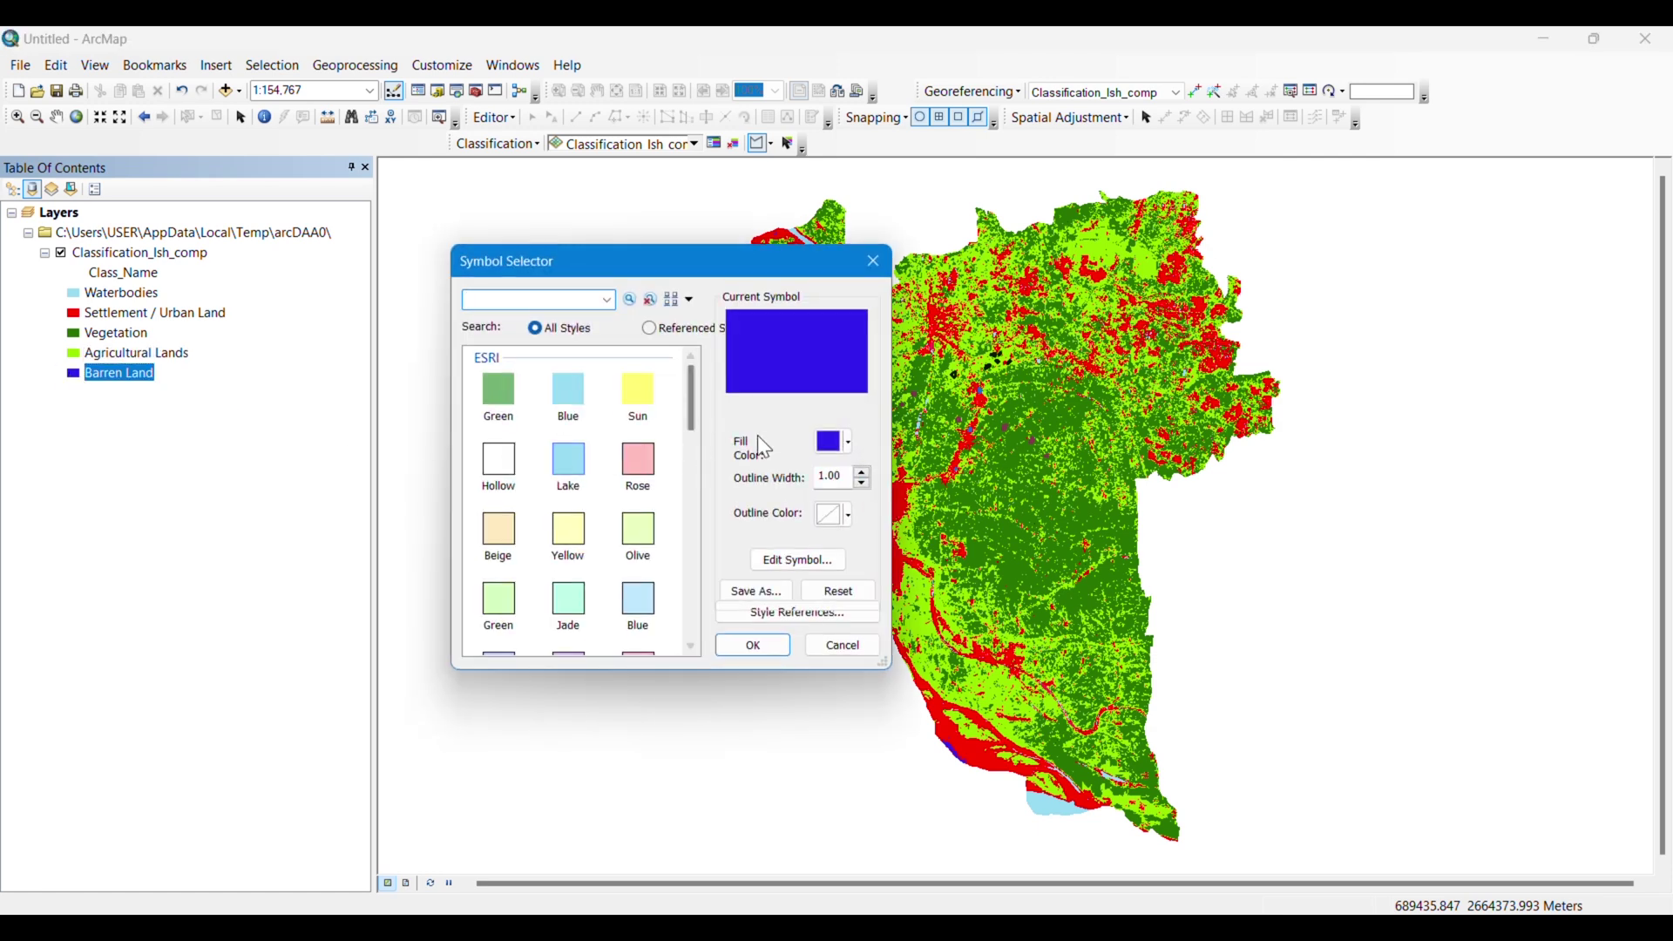
left_click(849, 444)
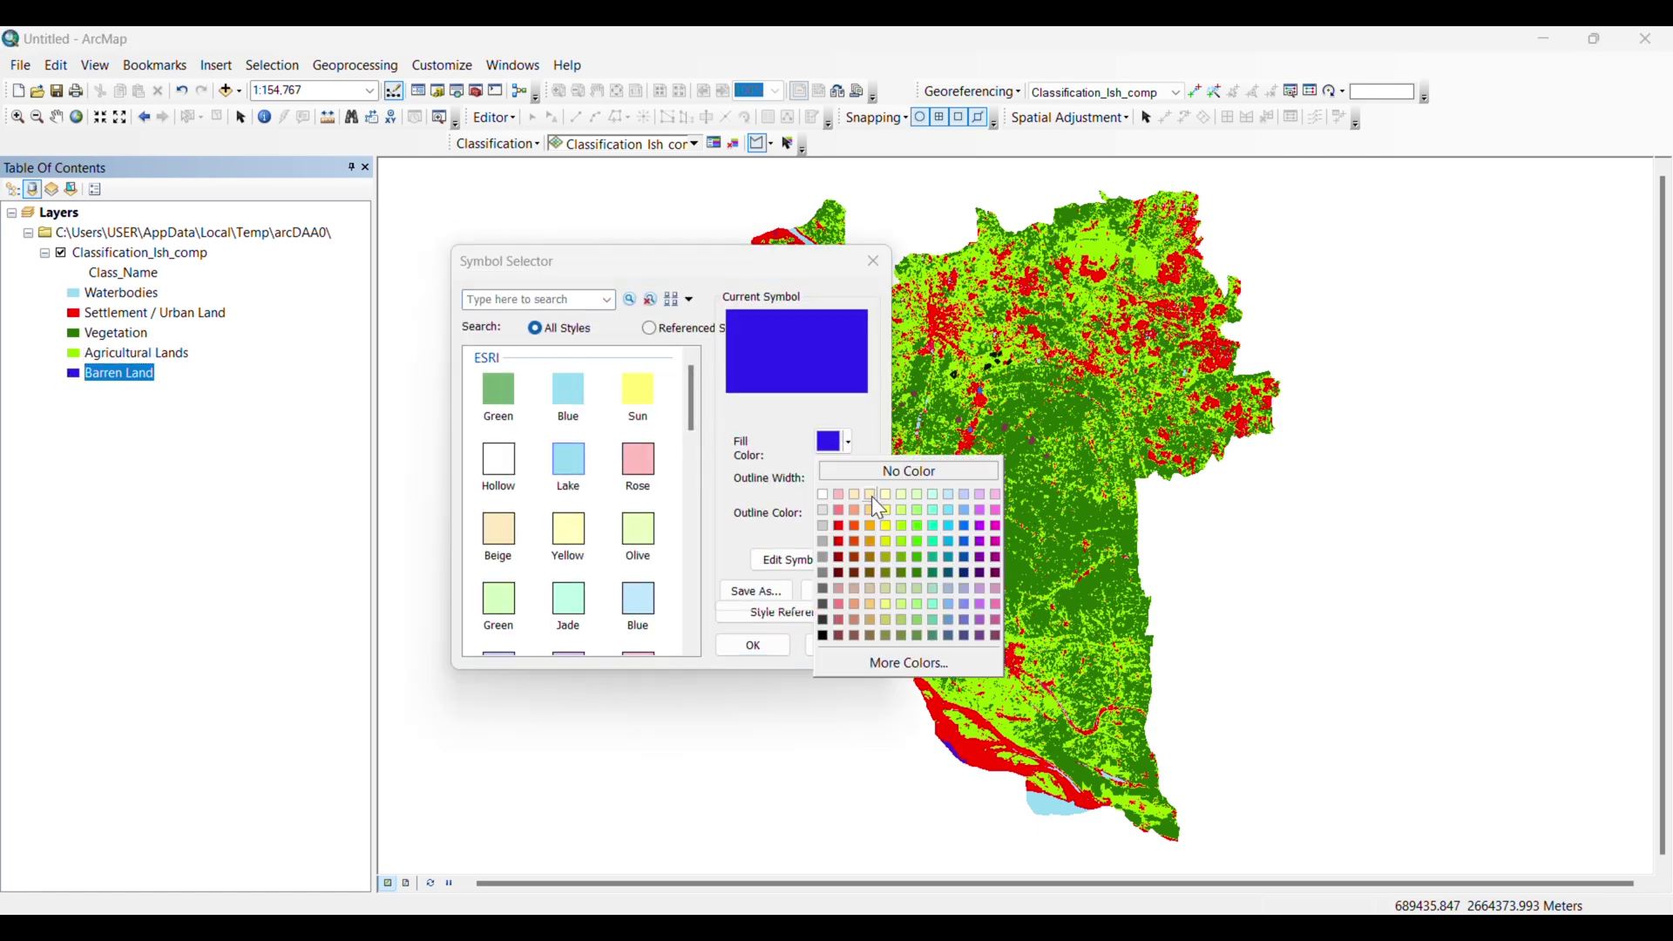
left_click(828, 558)
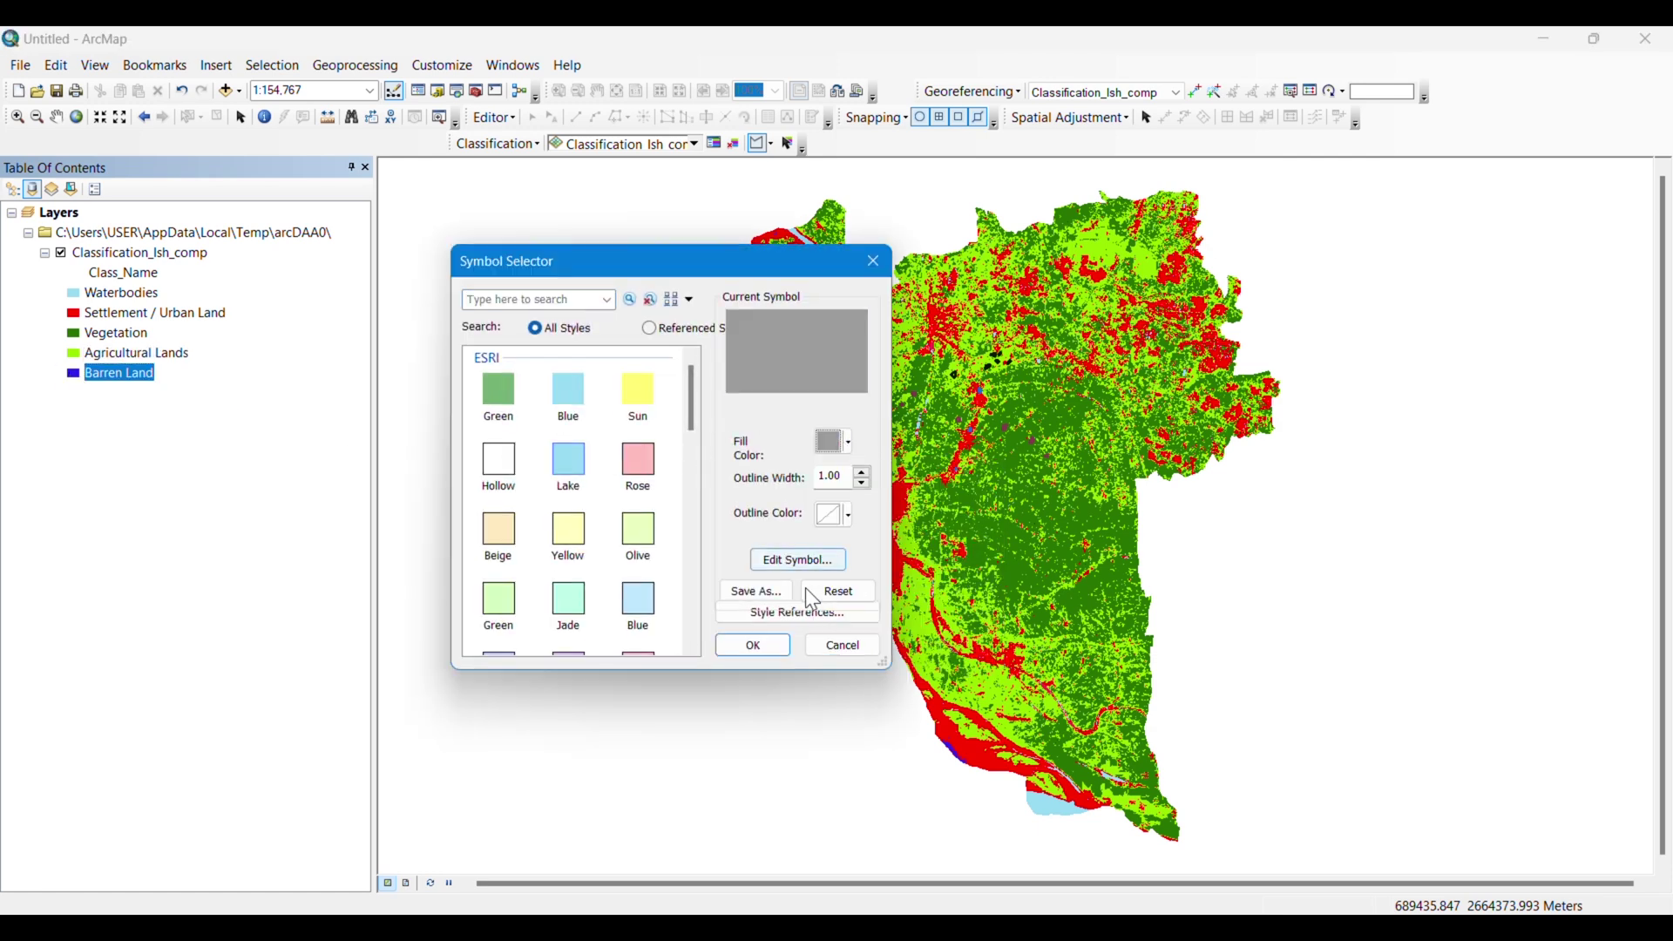
left_click(755, 646)
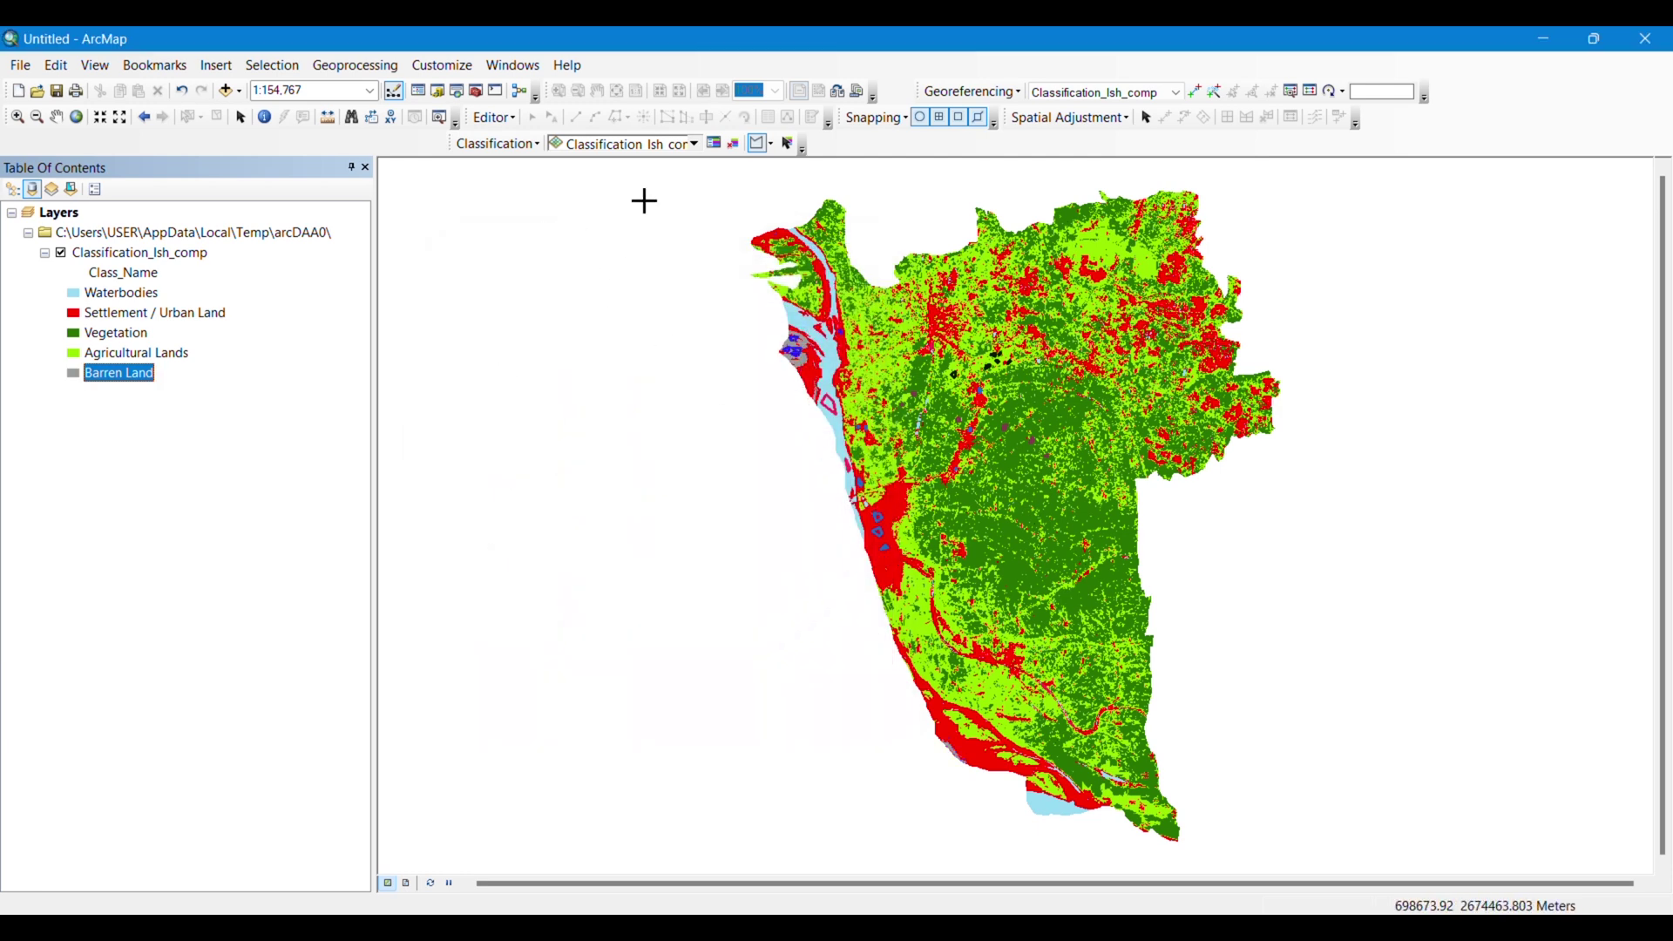
left_click(756, 143)
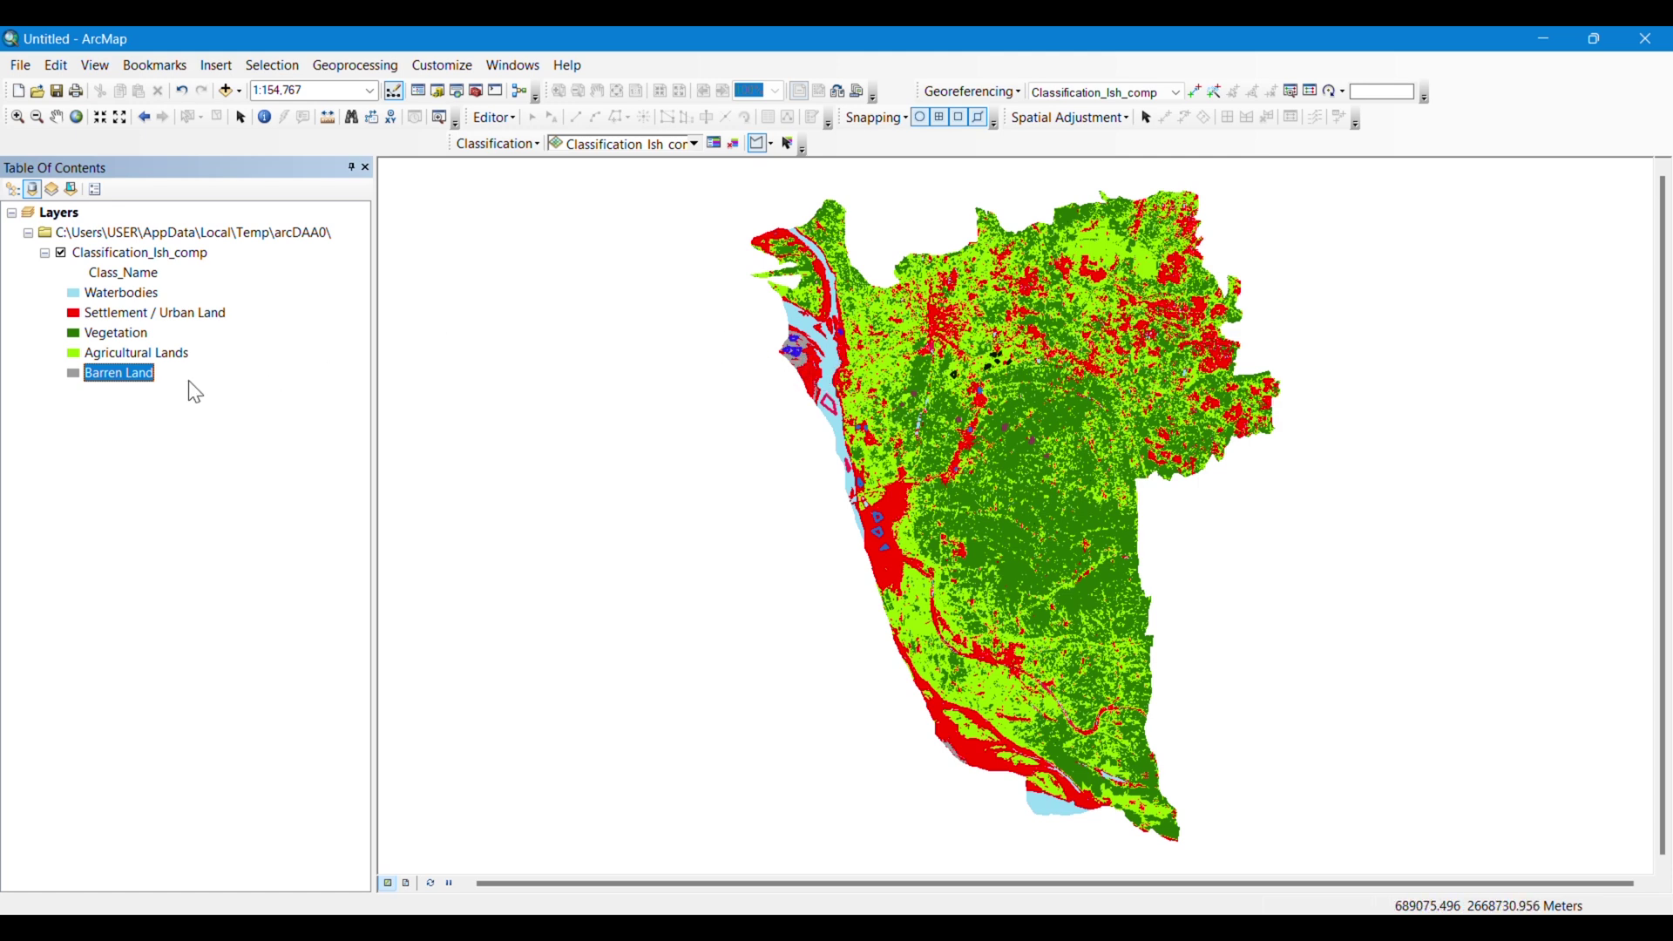
right_click(155, 262)
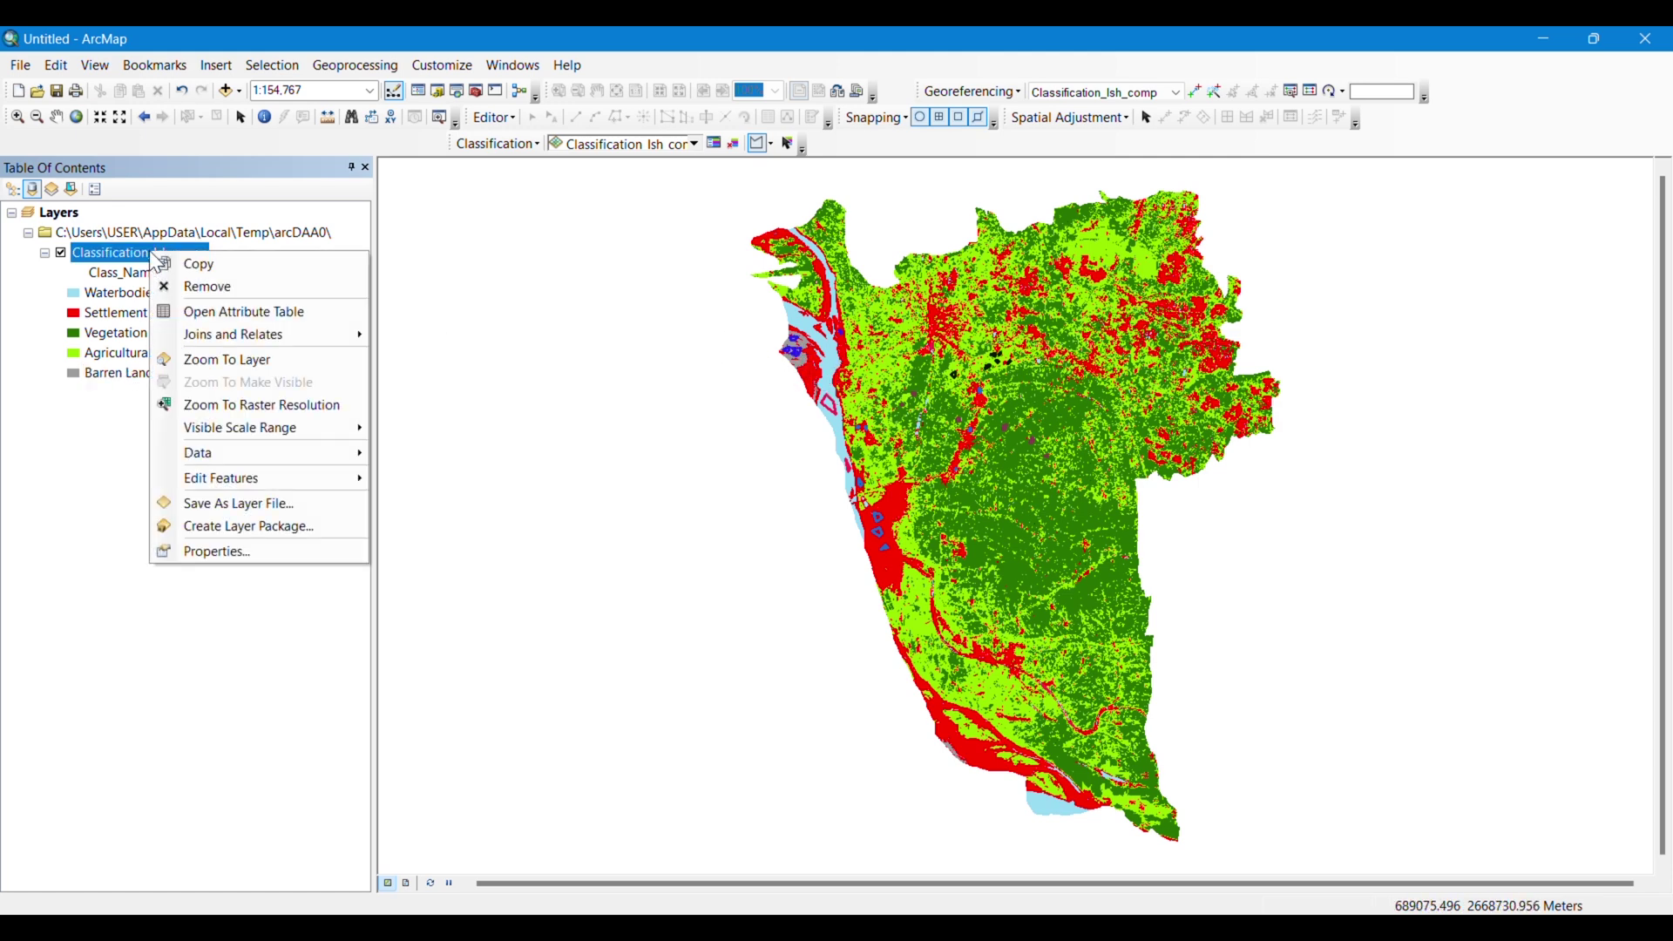
left_click(75, 427)
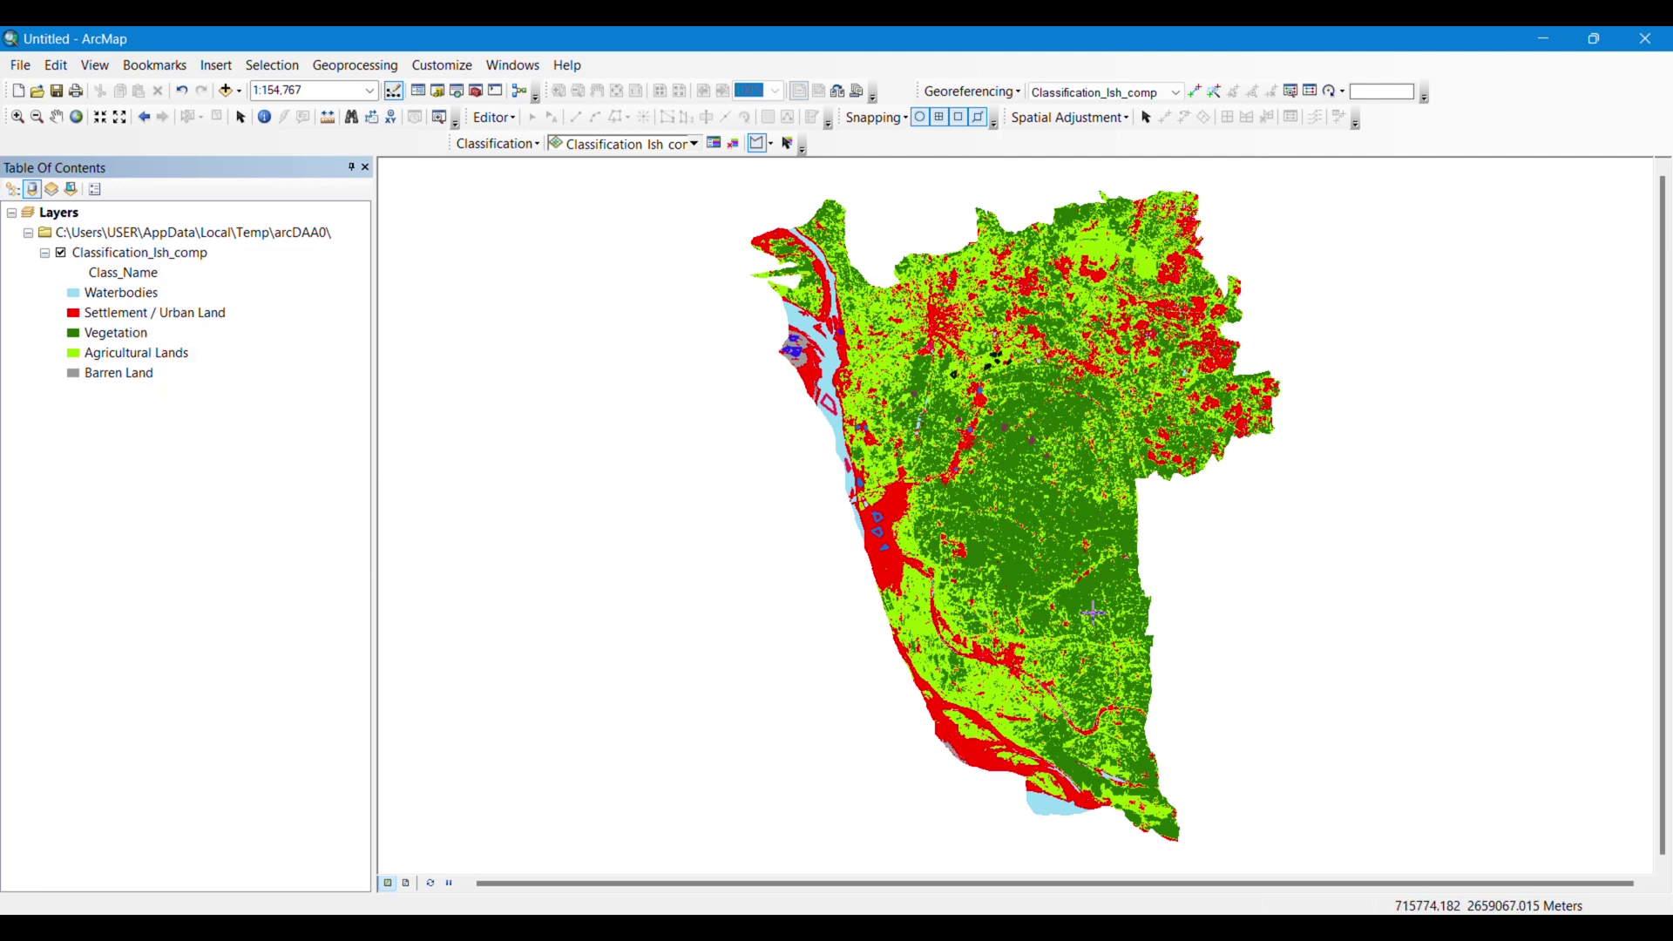
Set the training sample drawing tool for the classified layer to Draw Circle.
left_click(695, 143)
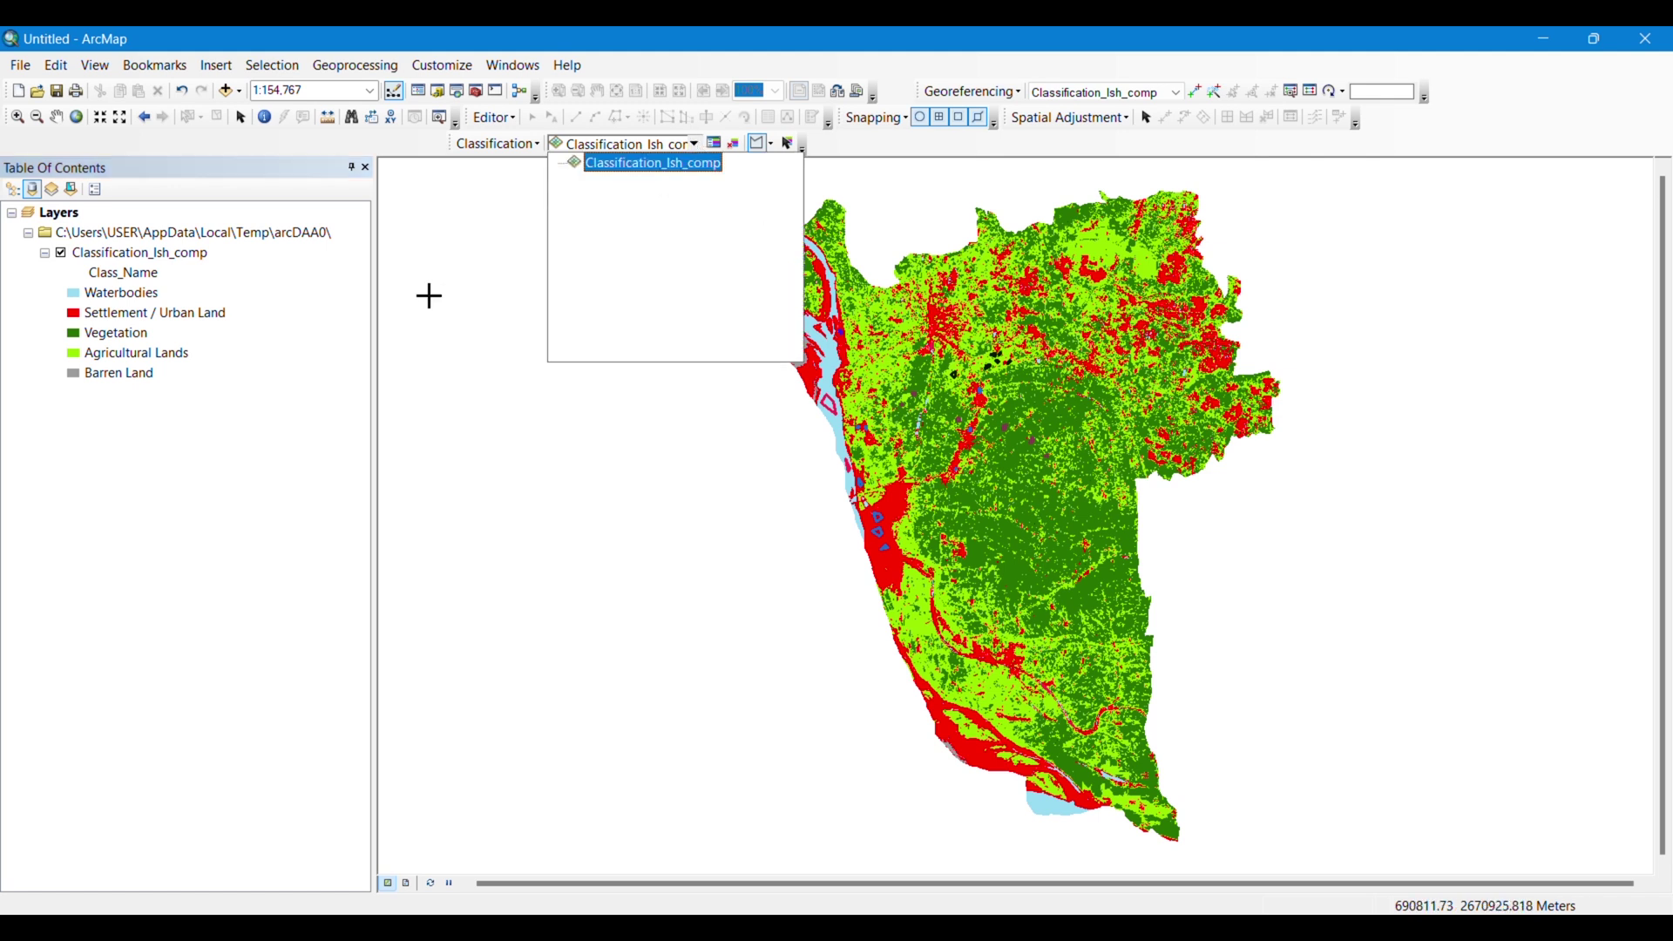
left_click(805, 146)
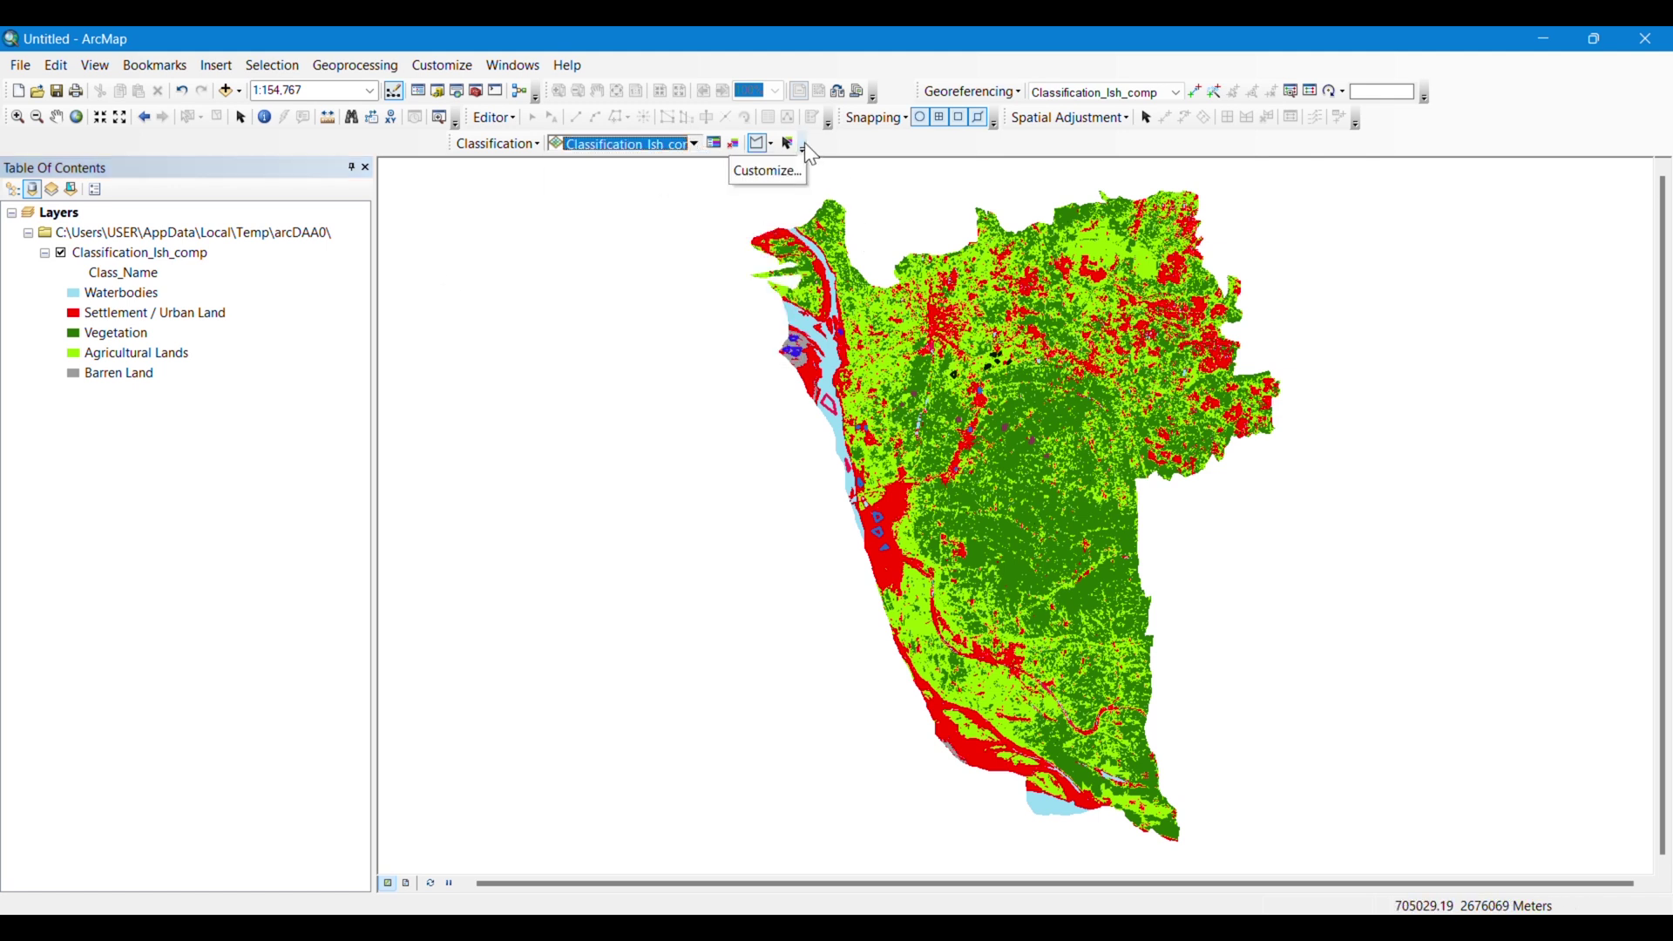
left_click(771, 144)
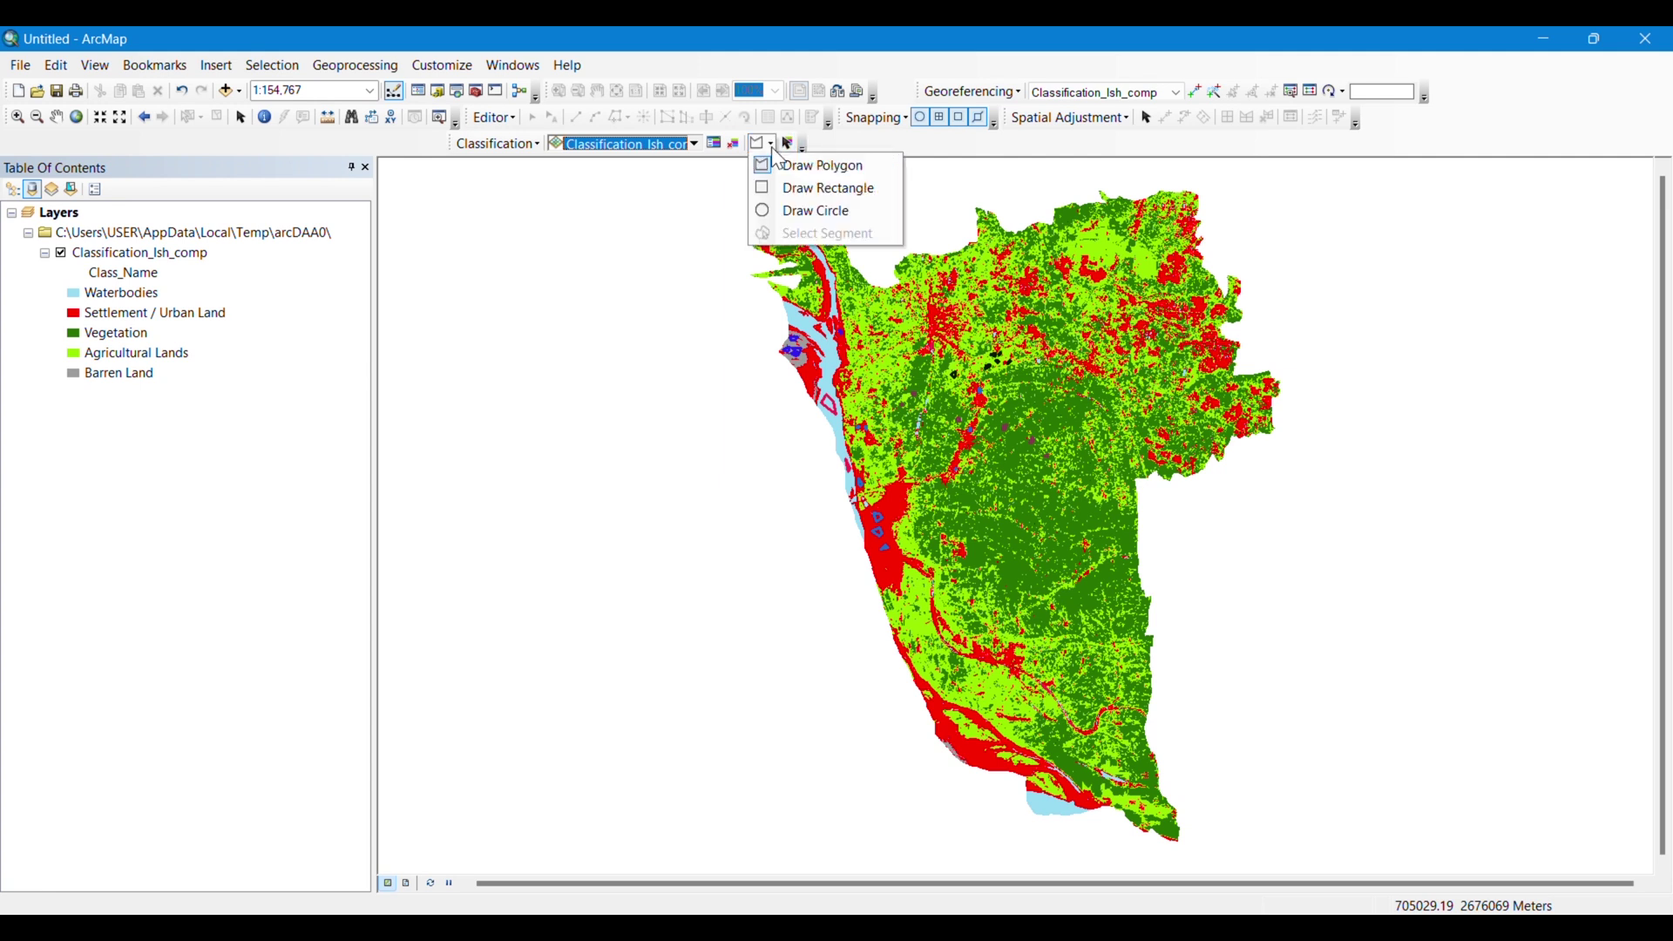
left_click(800, 210)
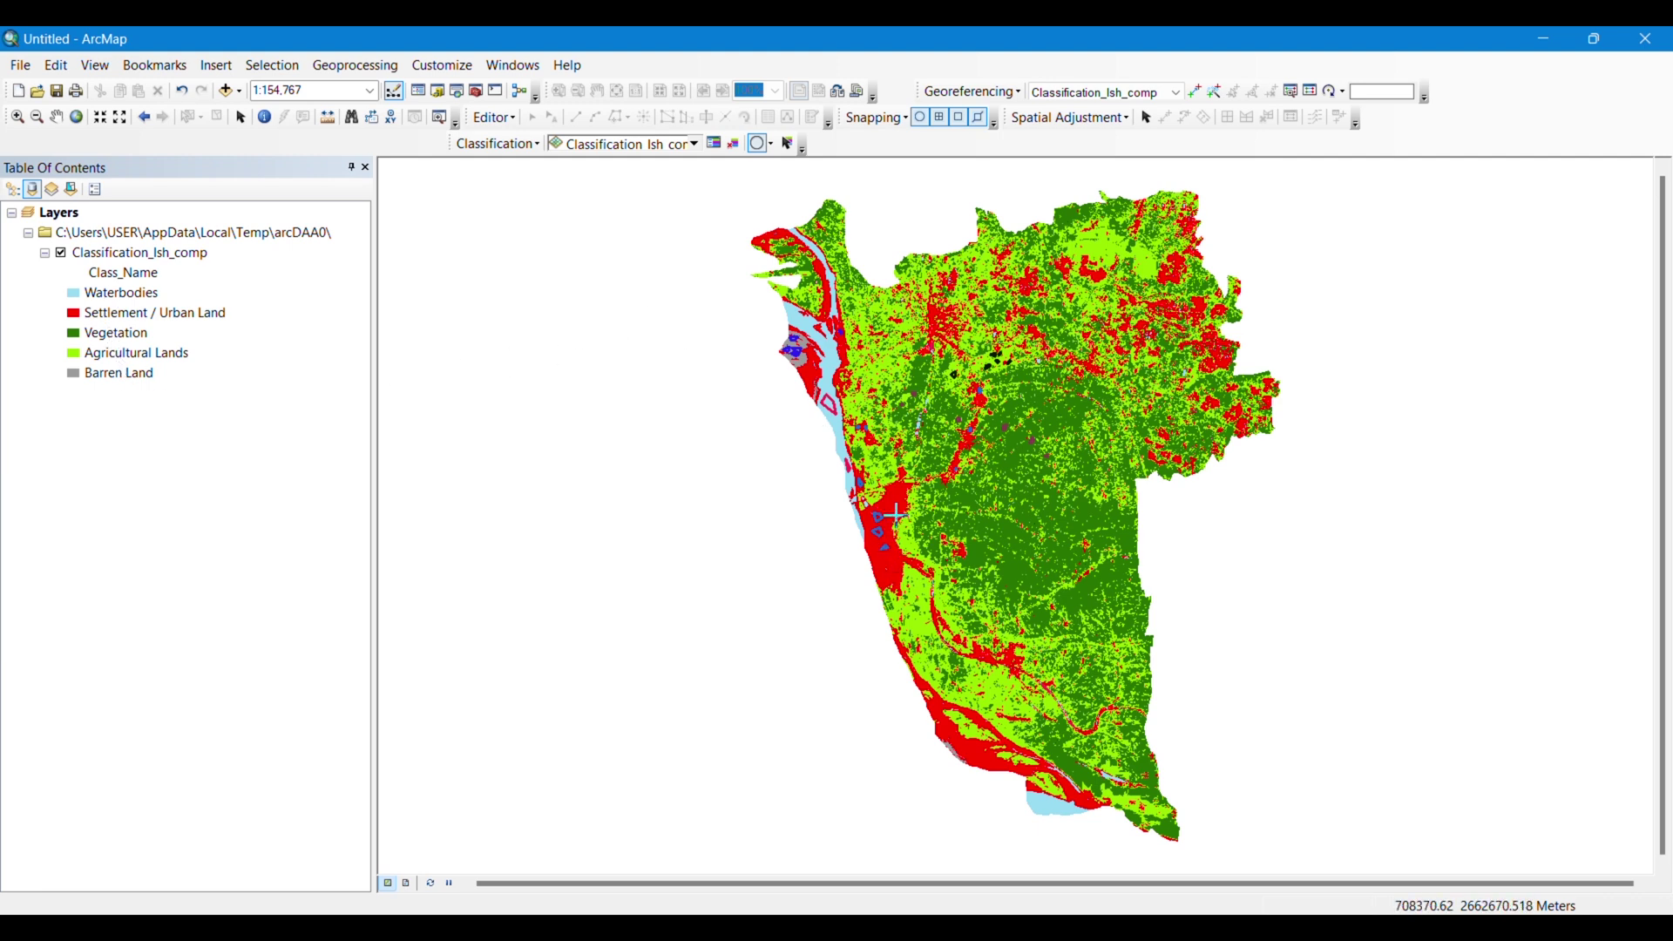
Examine the classified raster up close along the river, the southern part and the northern settlement areas to judge the class assignments.
scroll(989, 510, "up", 8)
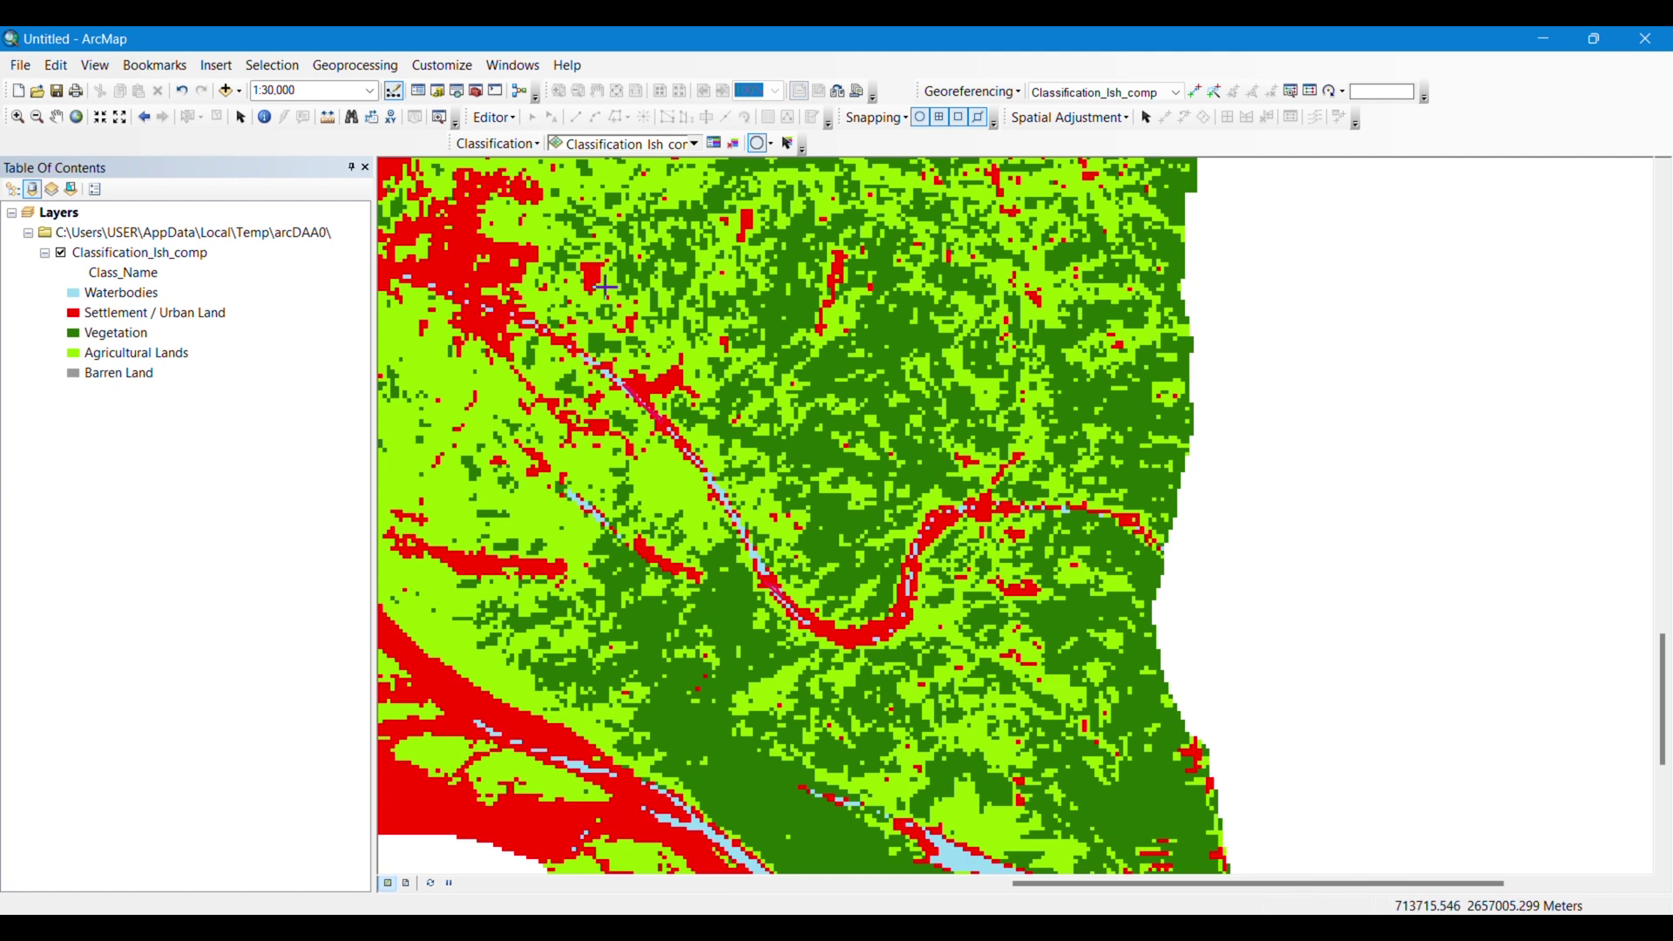
left_click_drag(619, 545, 1225, 411)
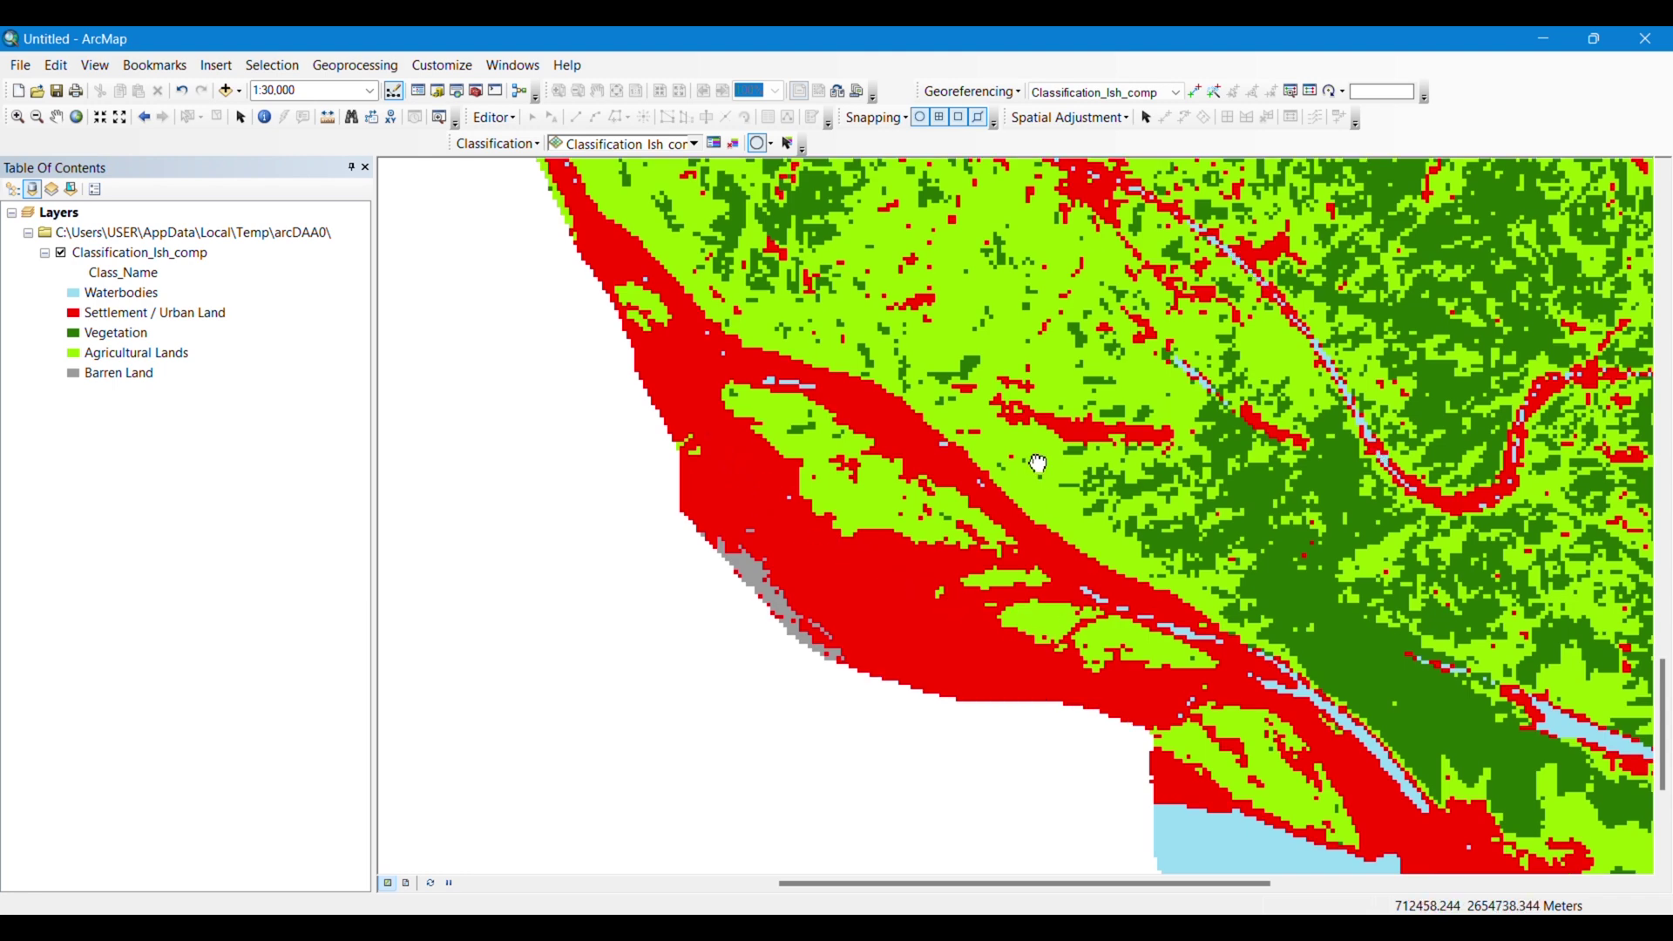
left_click_drag(1050, 471, 1341, 556)
left_click_drag(1085, 376, 811, 530)
scroll(1272, 480, "up", 3)
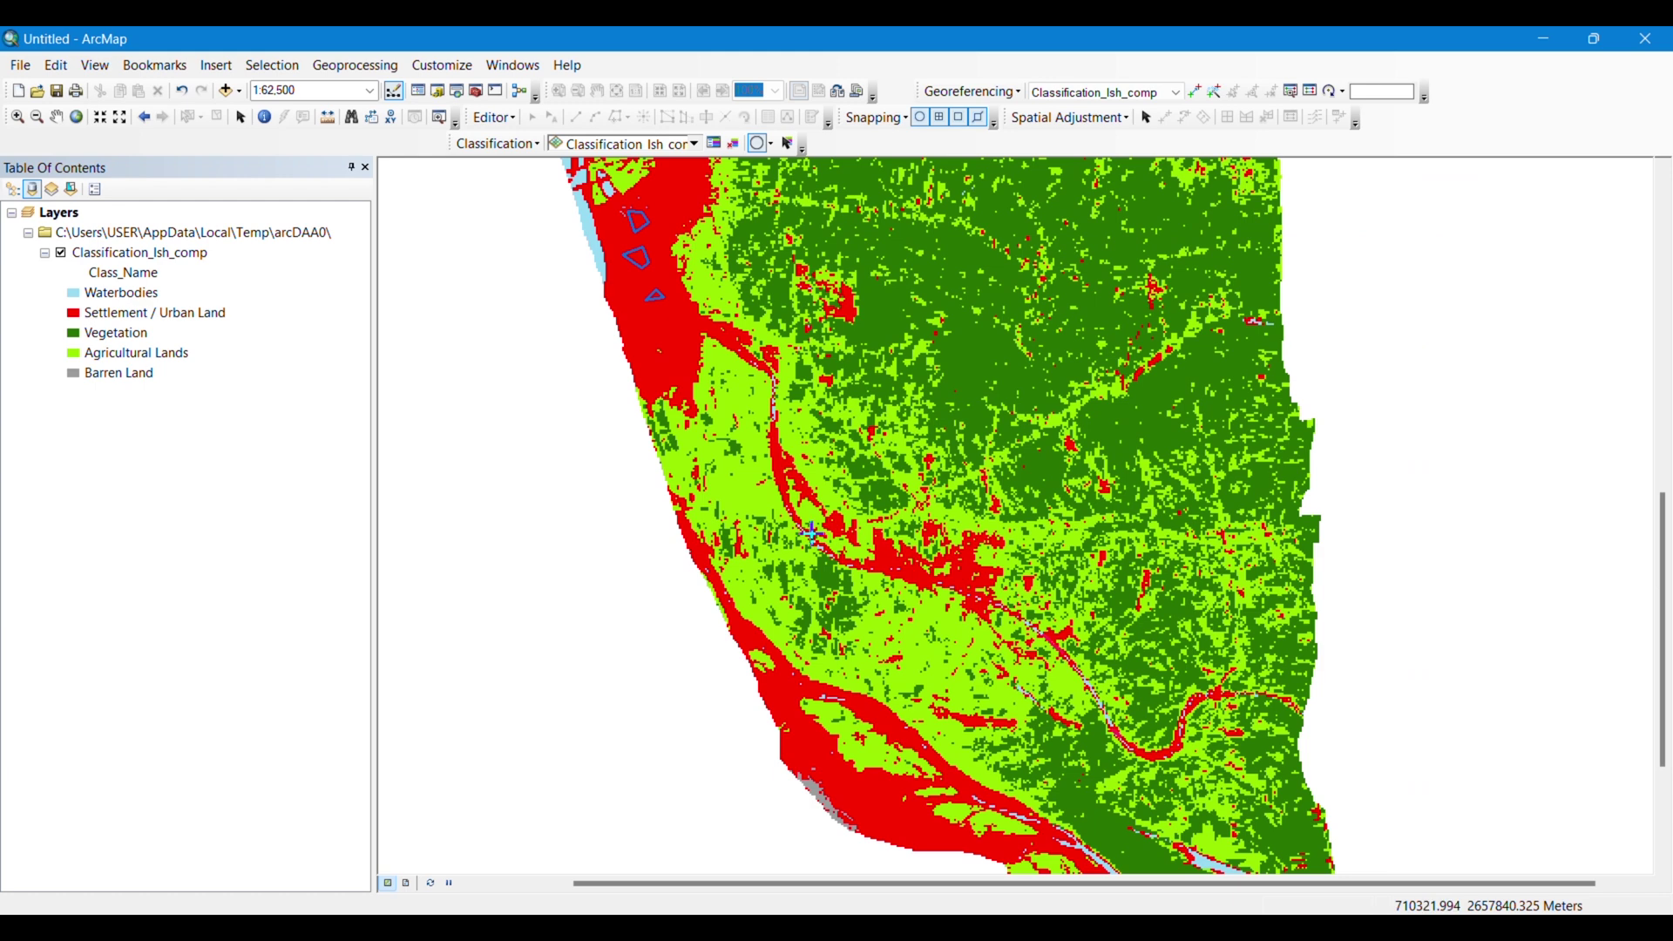
left_click_drag(764, 403, 861, 592)
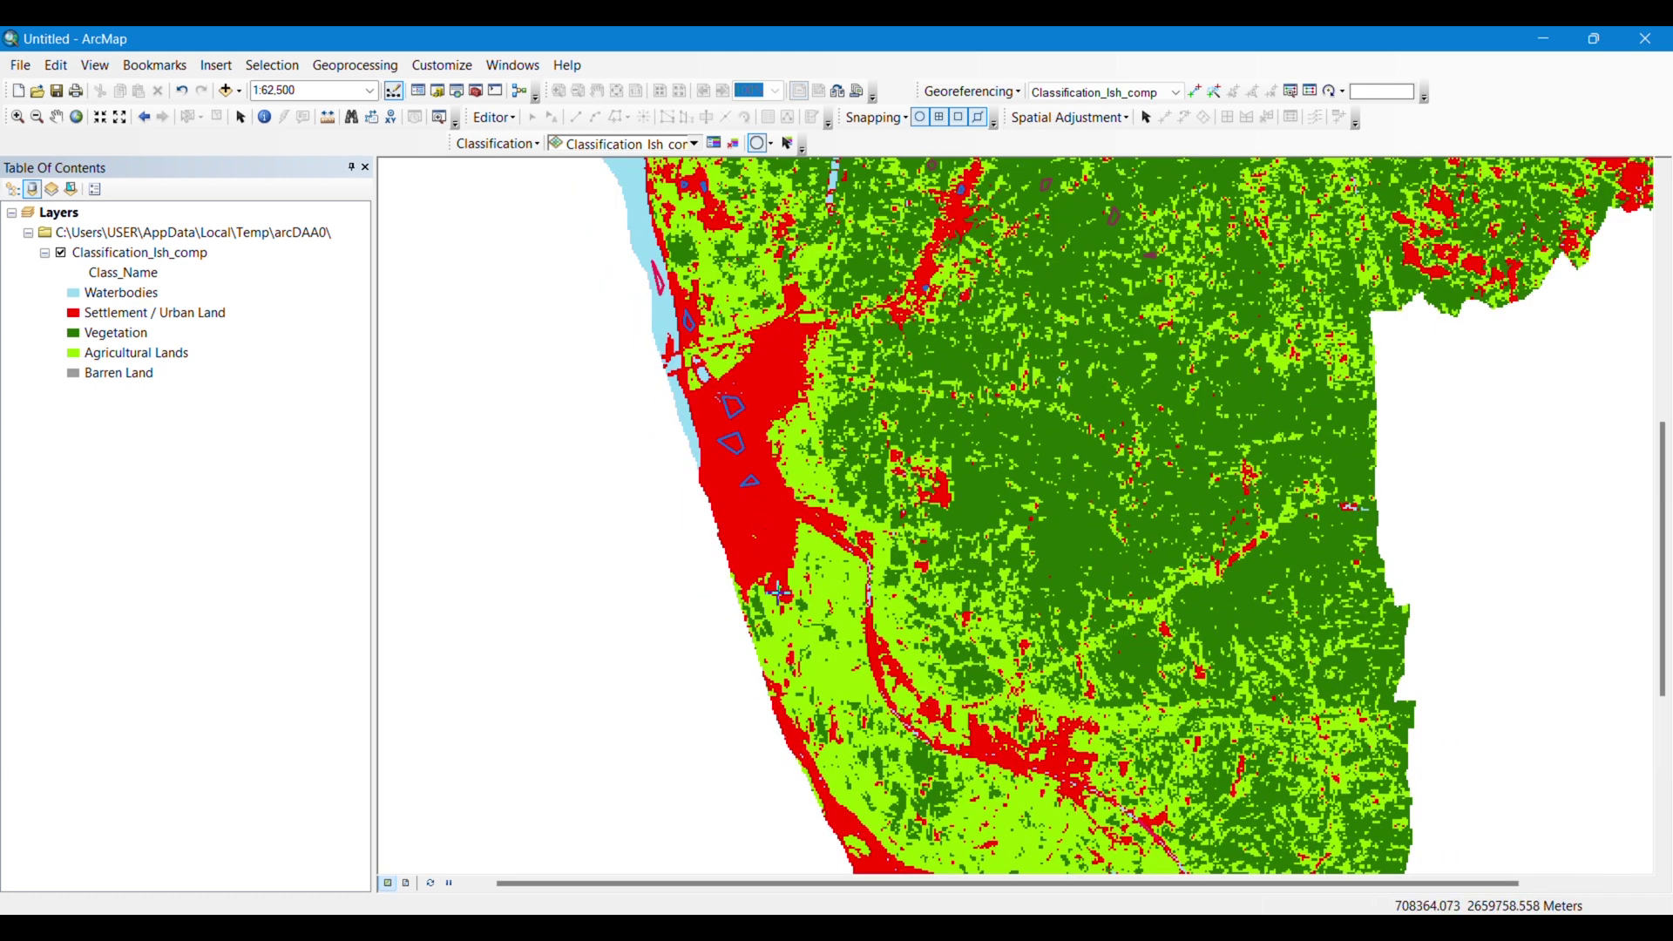
key("Right")
key("Down")
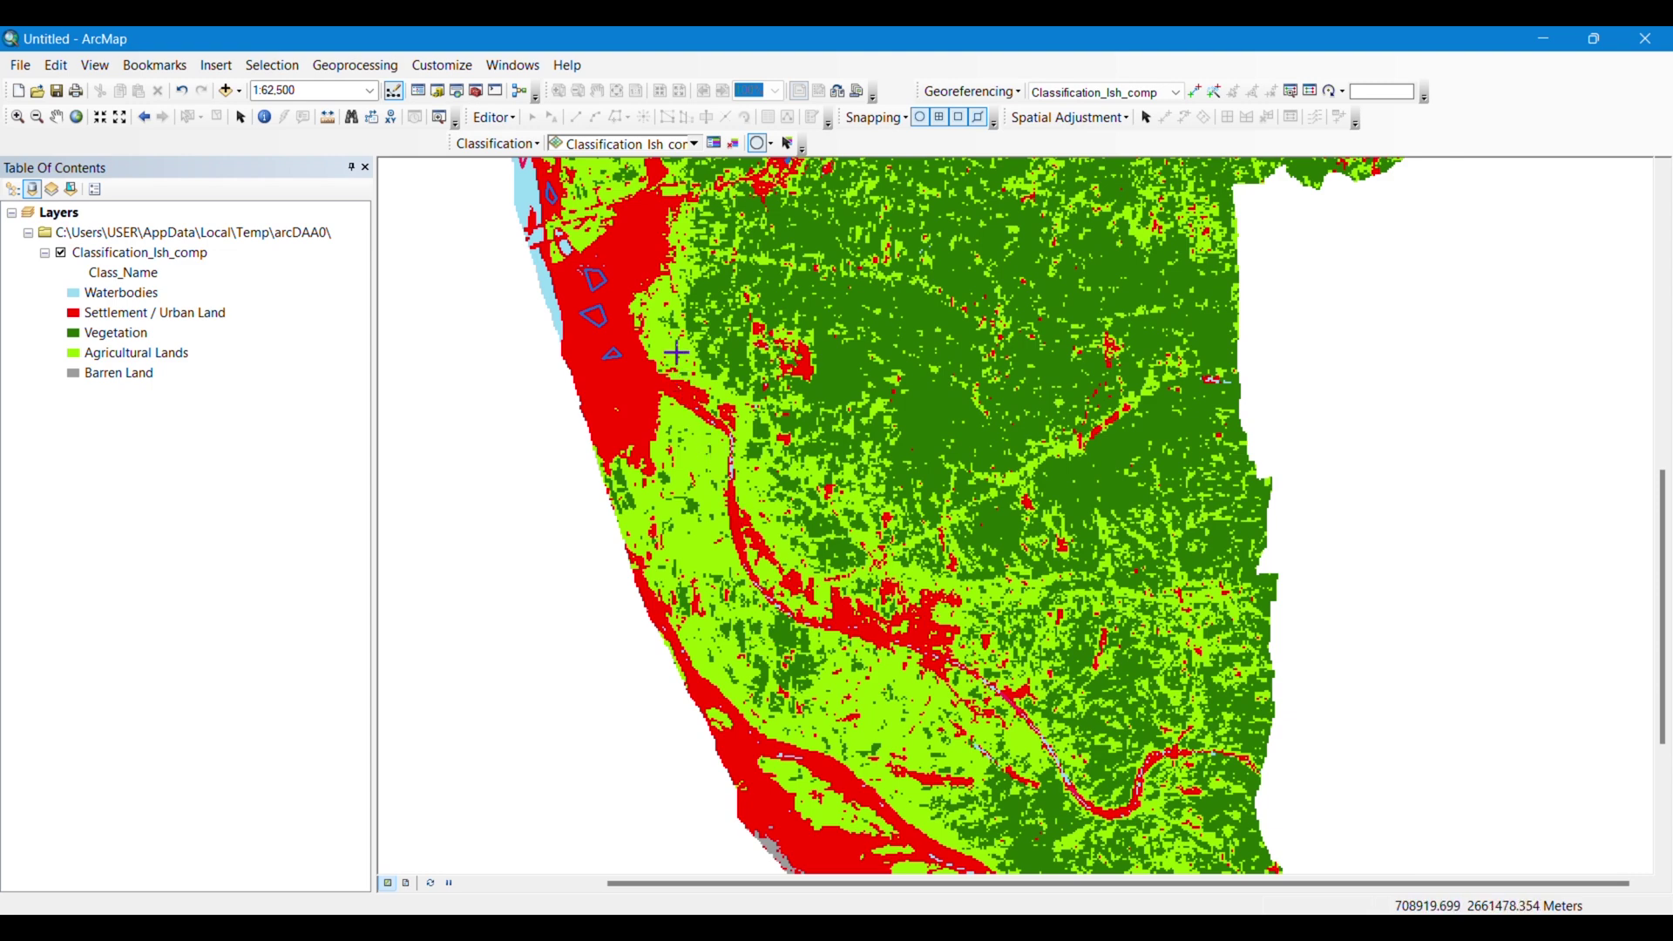
key("Up")
key("Up")
key("Up")
key("Up")
key("Left")
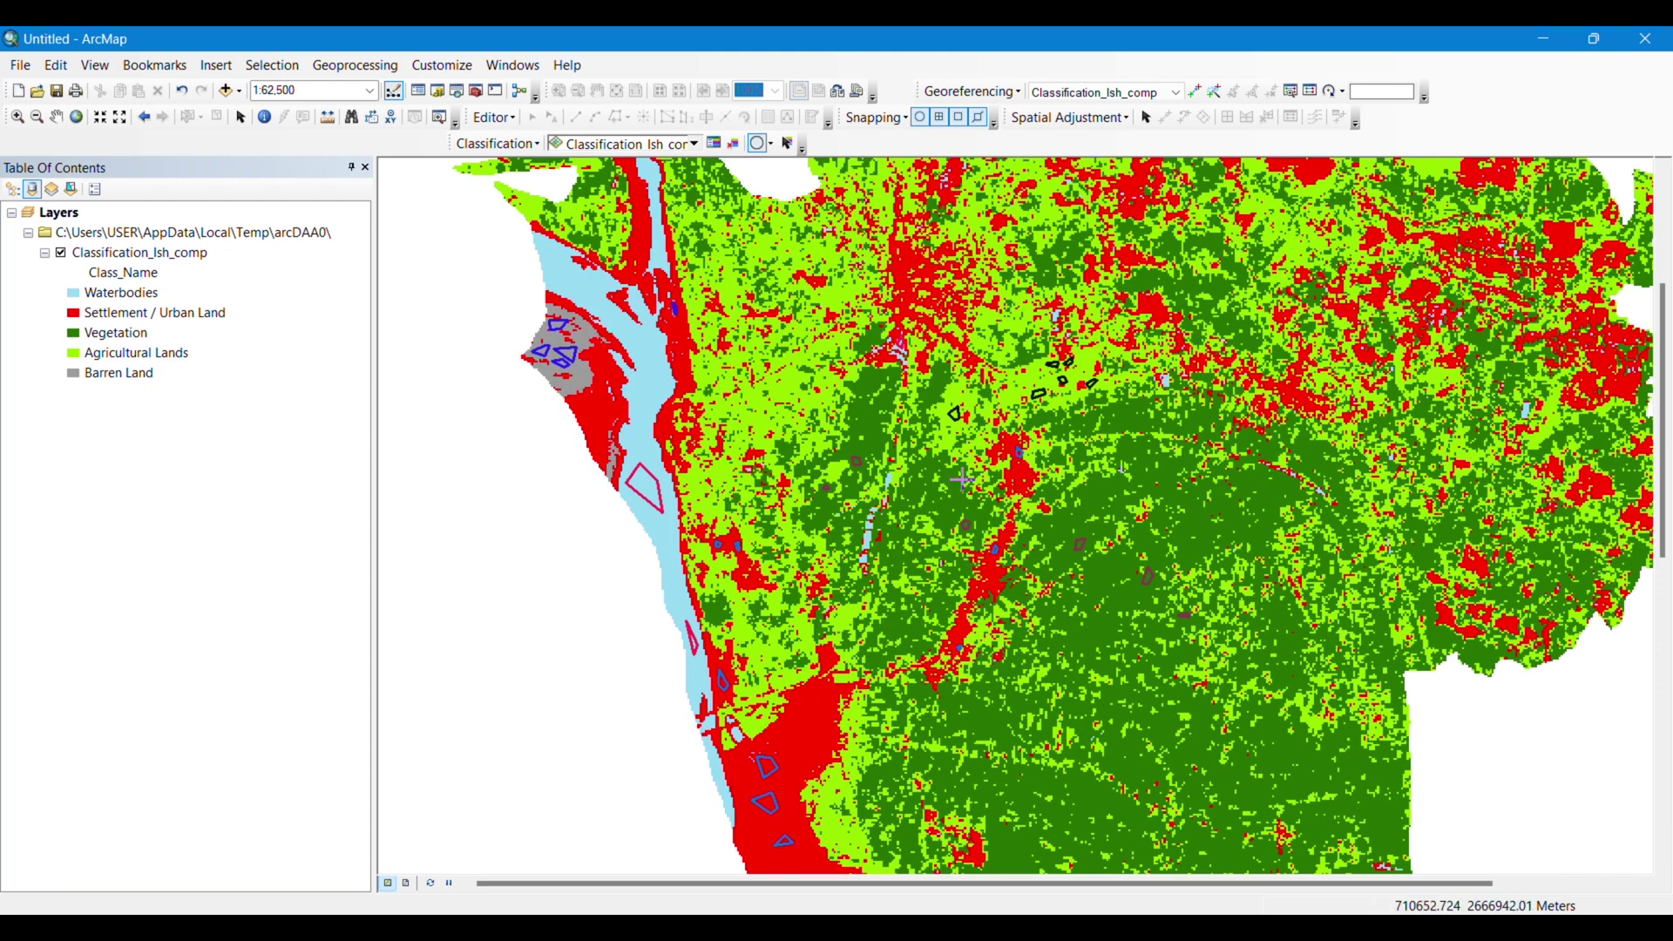